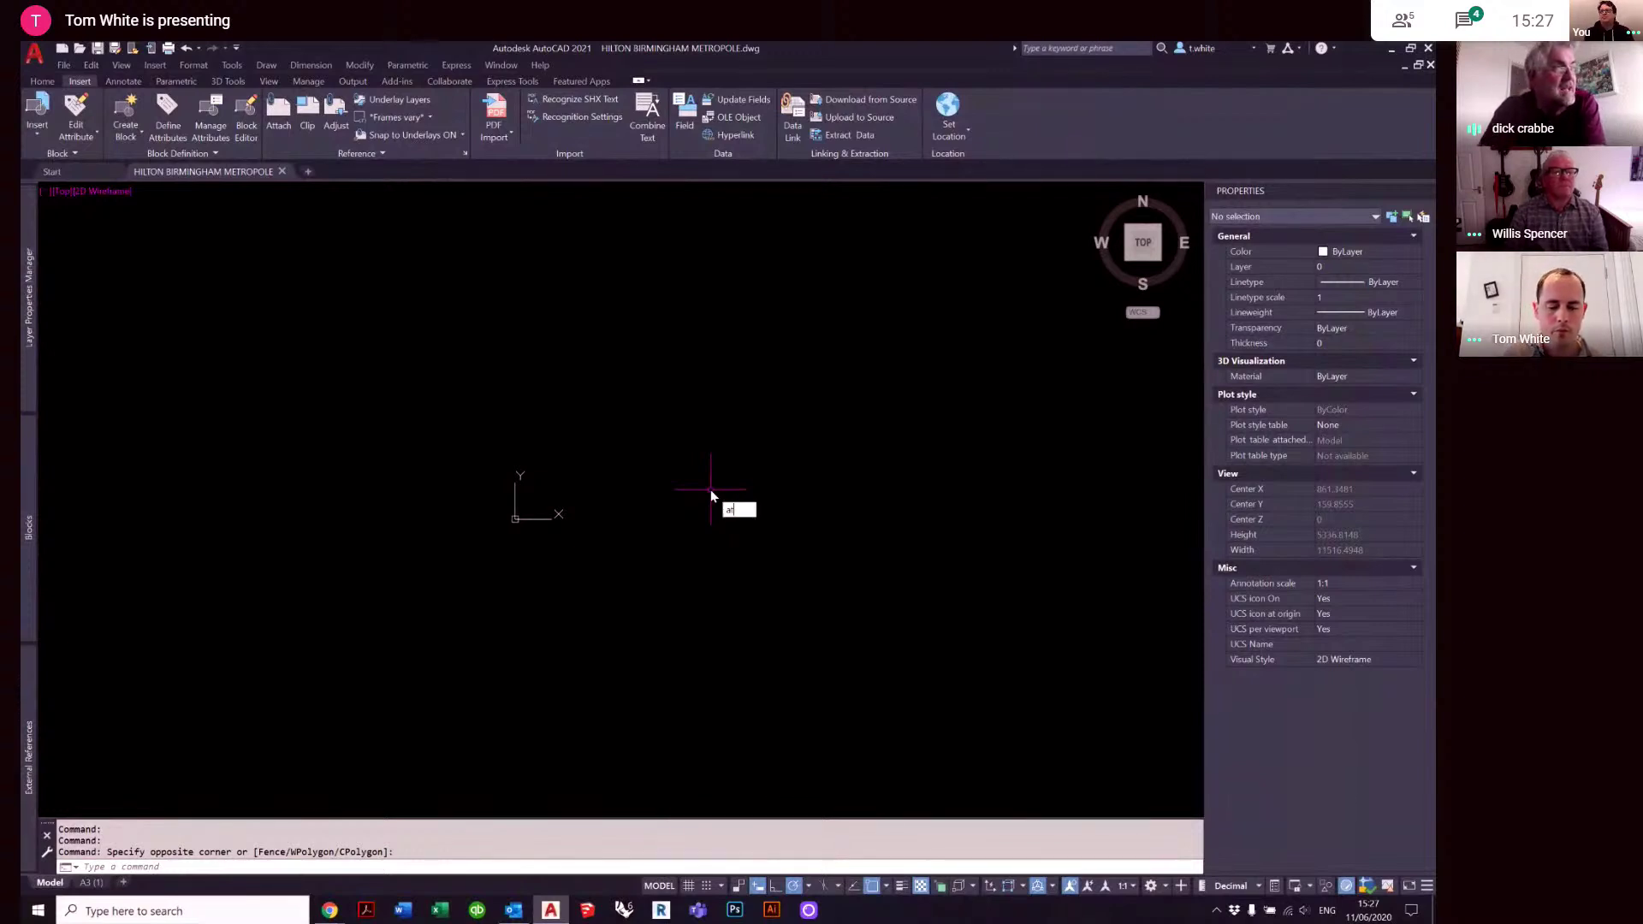
- Attach page 1 of HILTON BIRMINGHAM METROPOLE.pdf from the Desktop as an underlay at the origin, with a relative path and scale 1
key(Return)
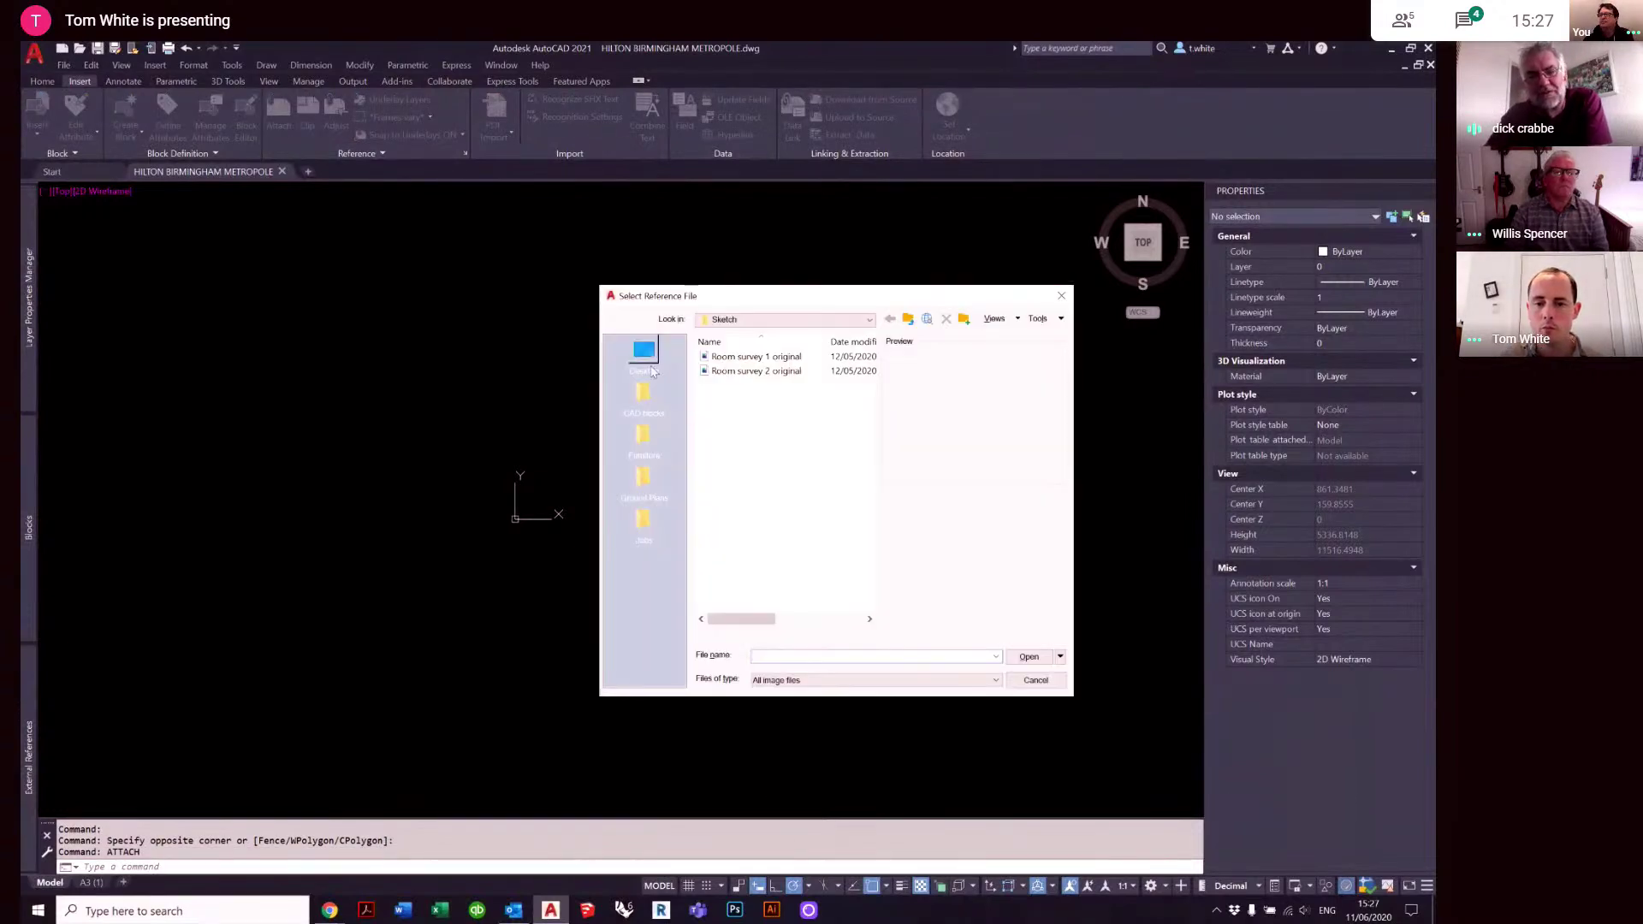
click(644, 360)
click(800, 681)
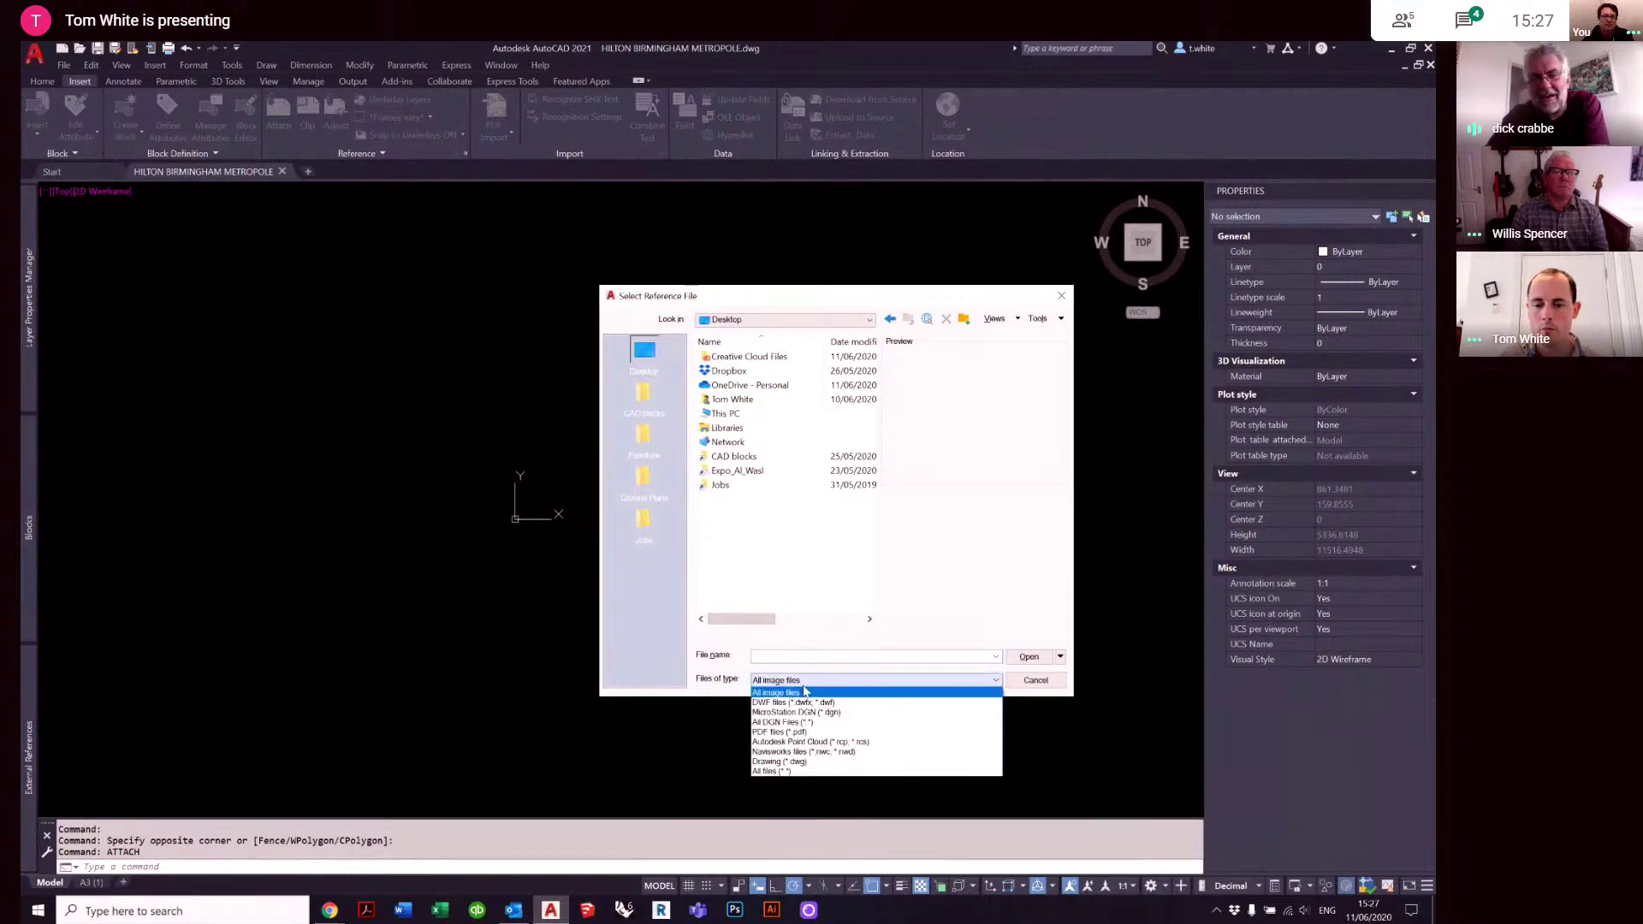
click(806, 734)
click(764, 487)
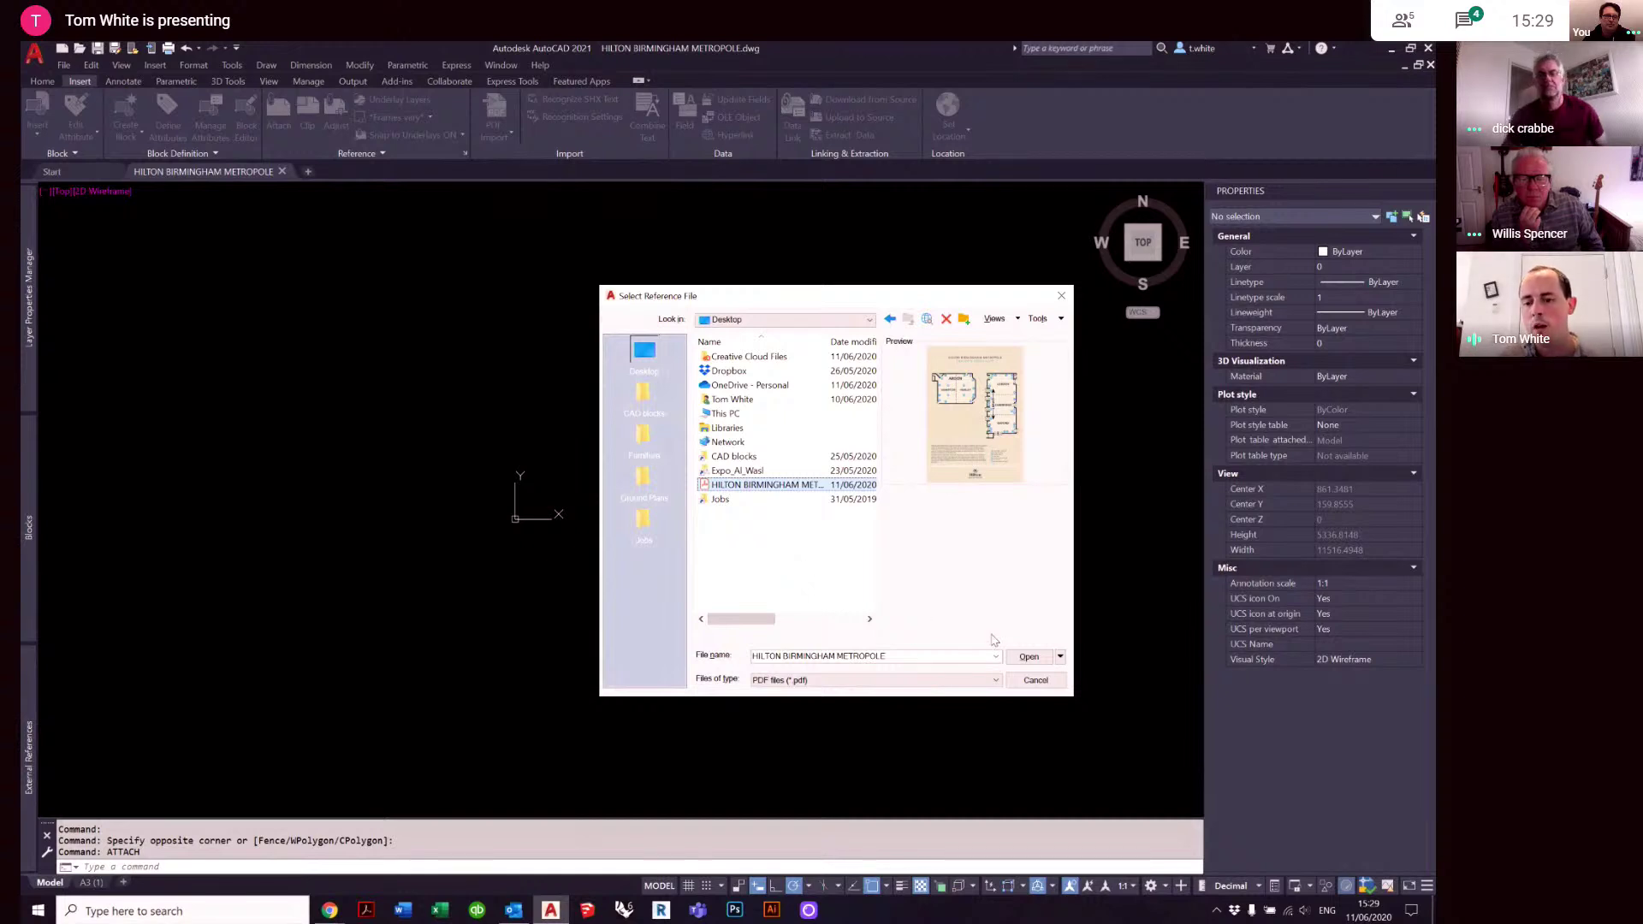
click(1027, 656)
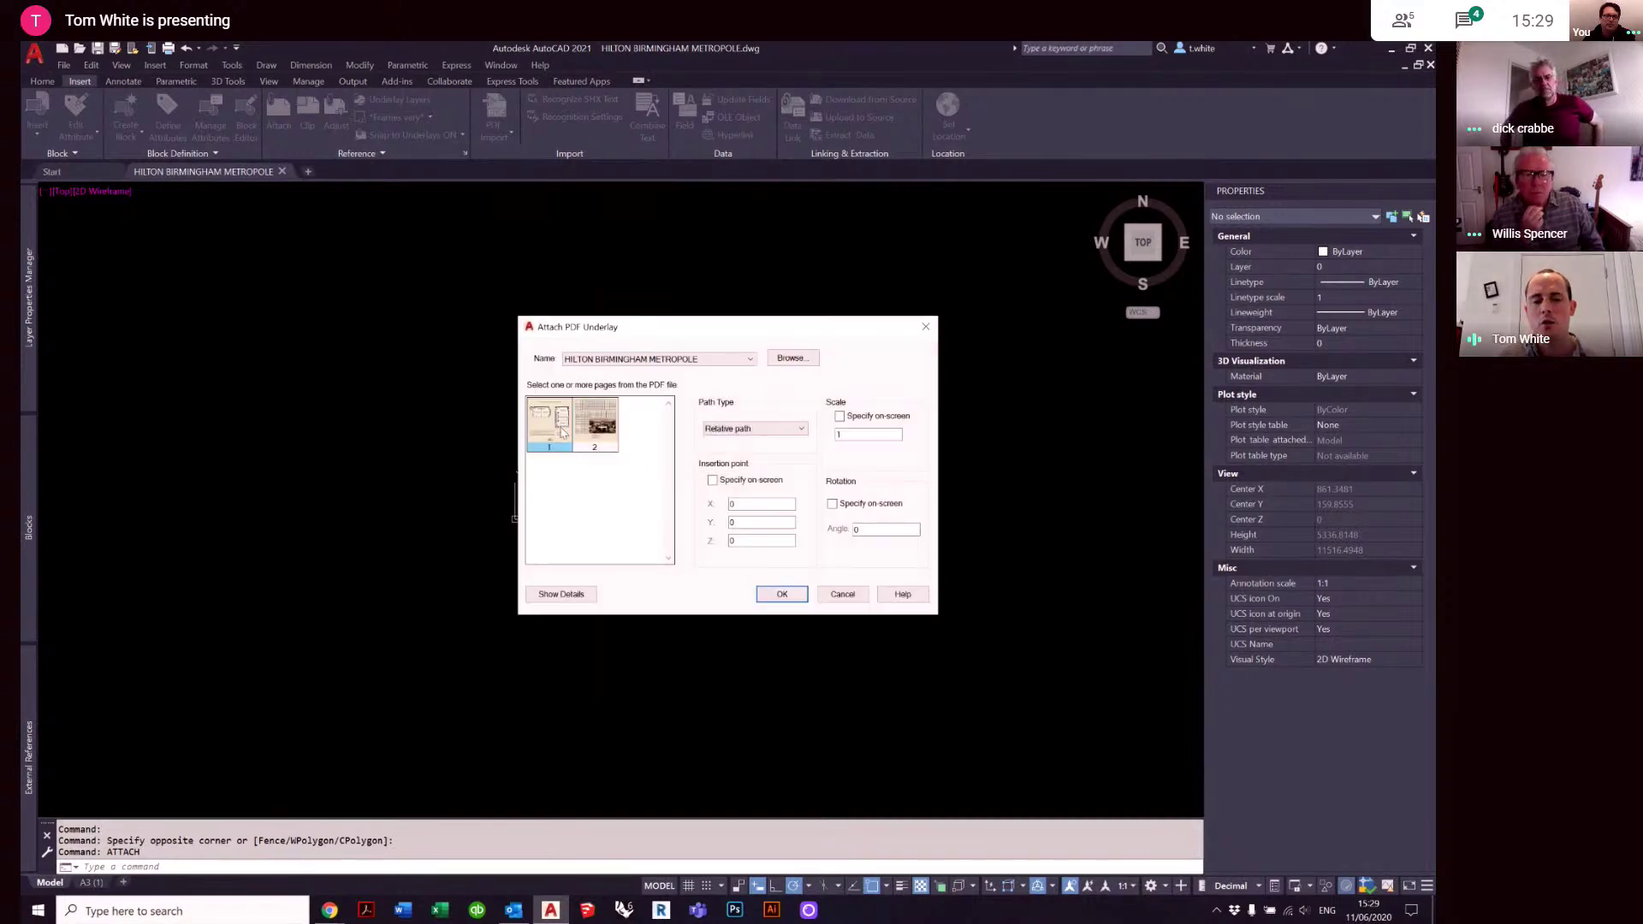
click(786, 600)
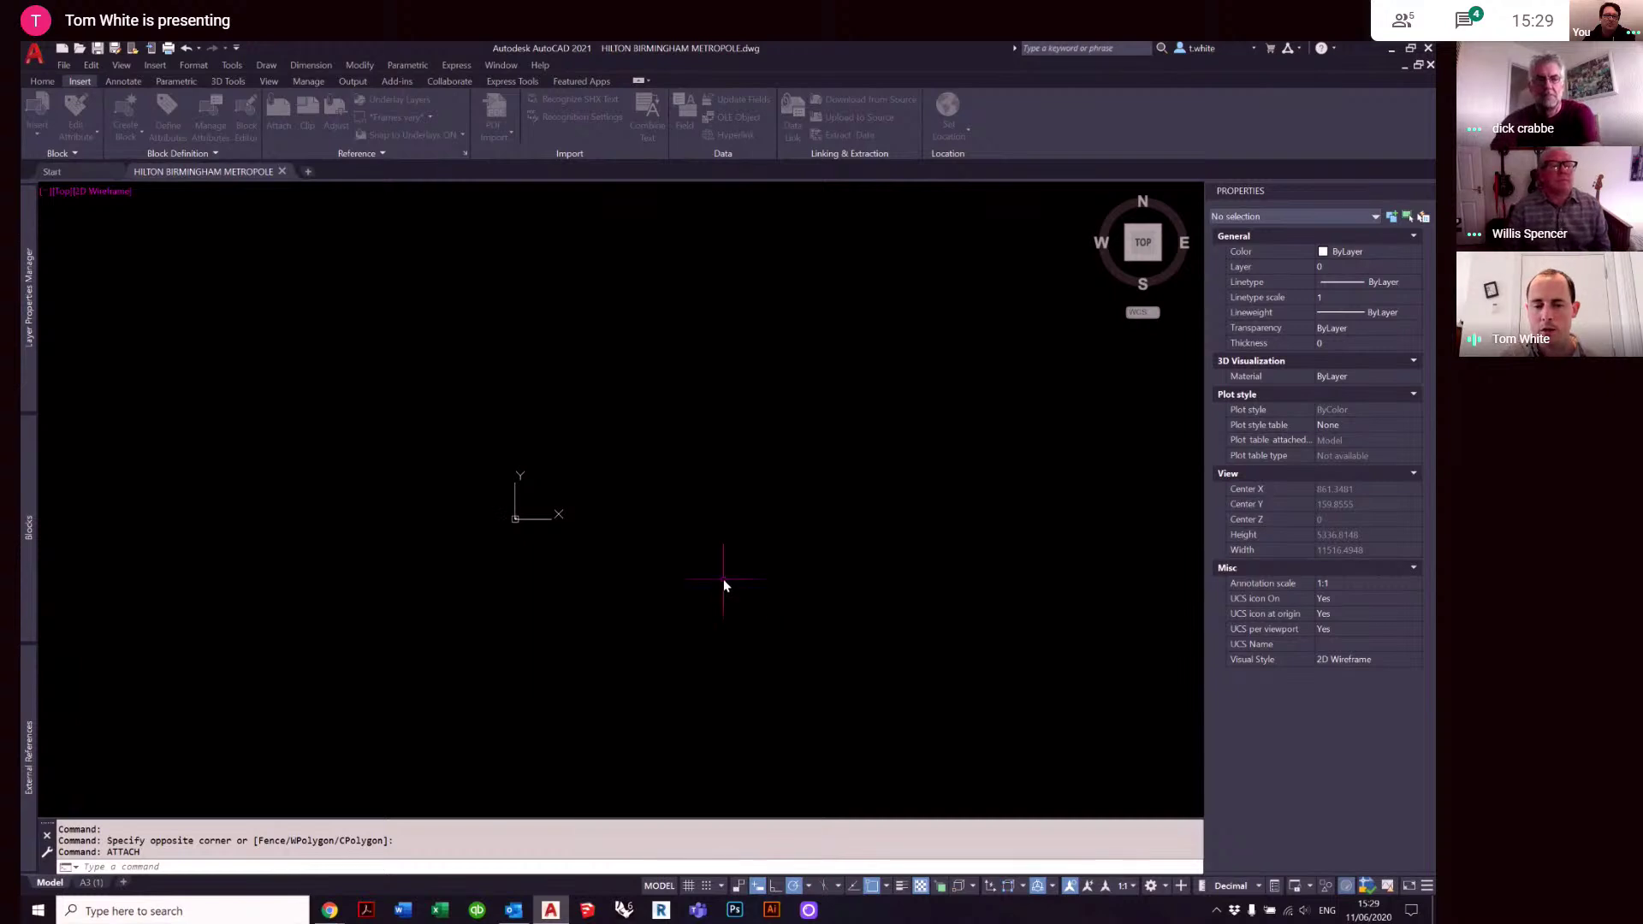
text(z)
key(Return)
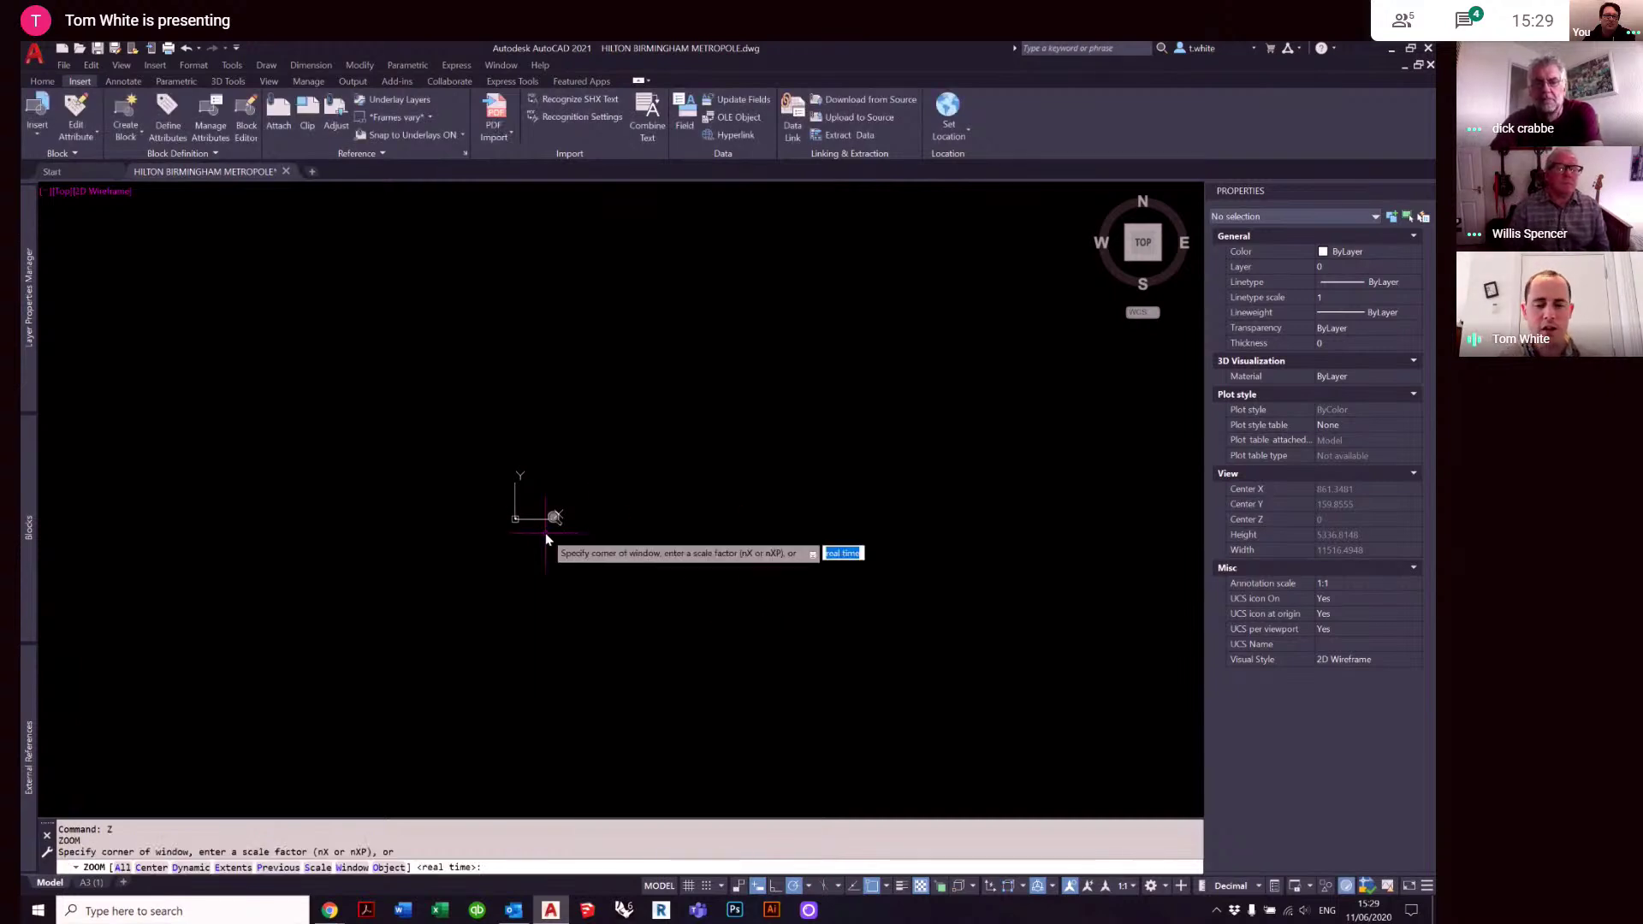
text(e)
key(Return)
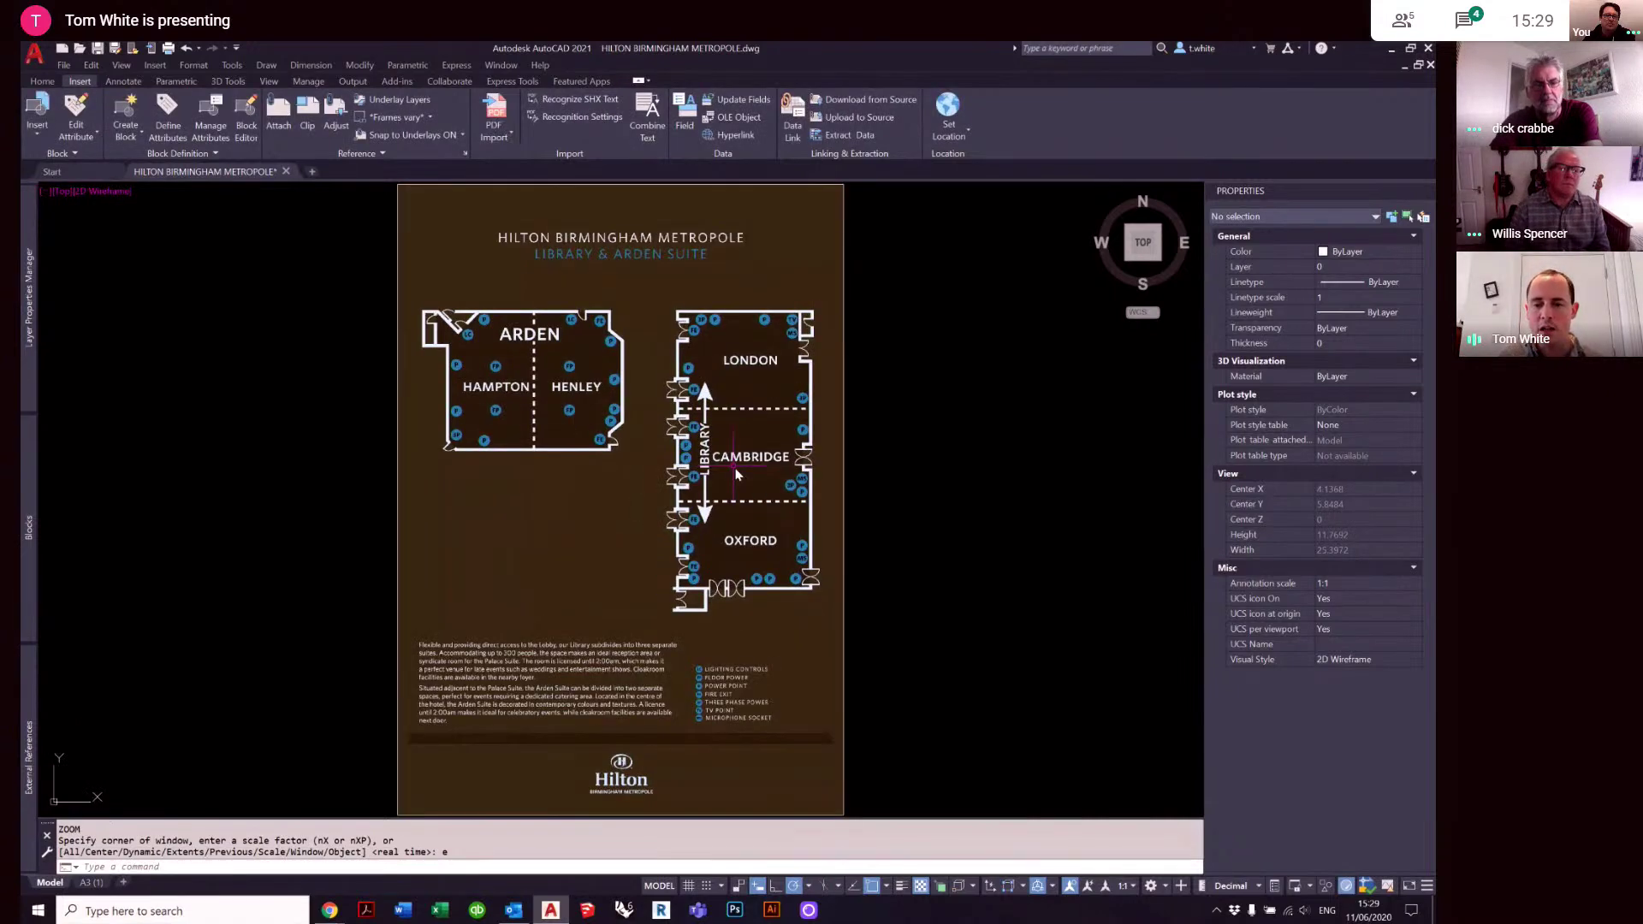
- Examine the attached PDF underlay's properties and its entry in the external references list
click(817, 445)
click(826, 452)
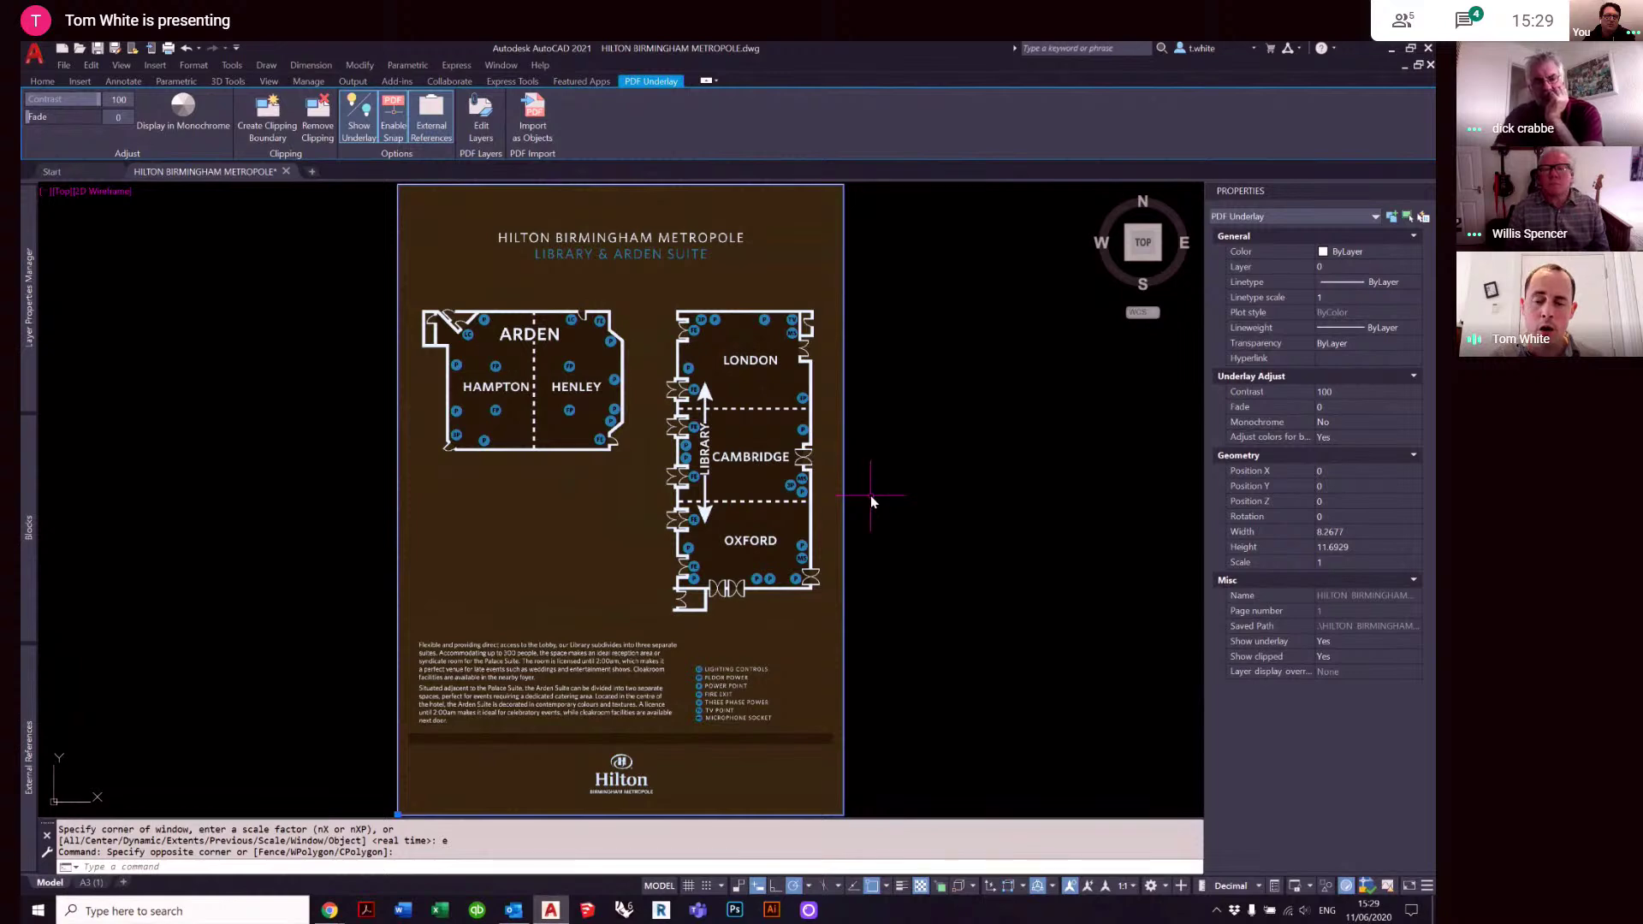
key(Escape)
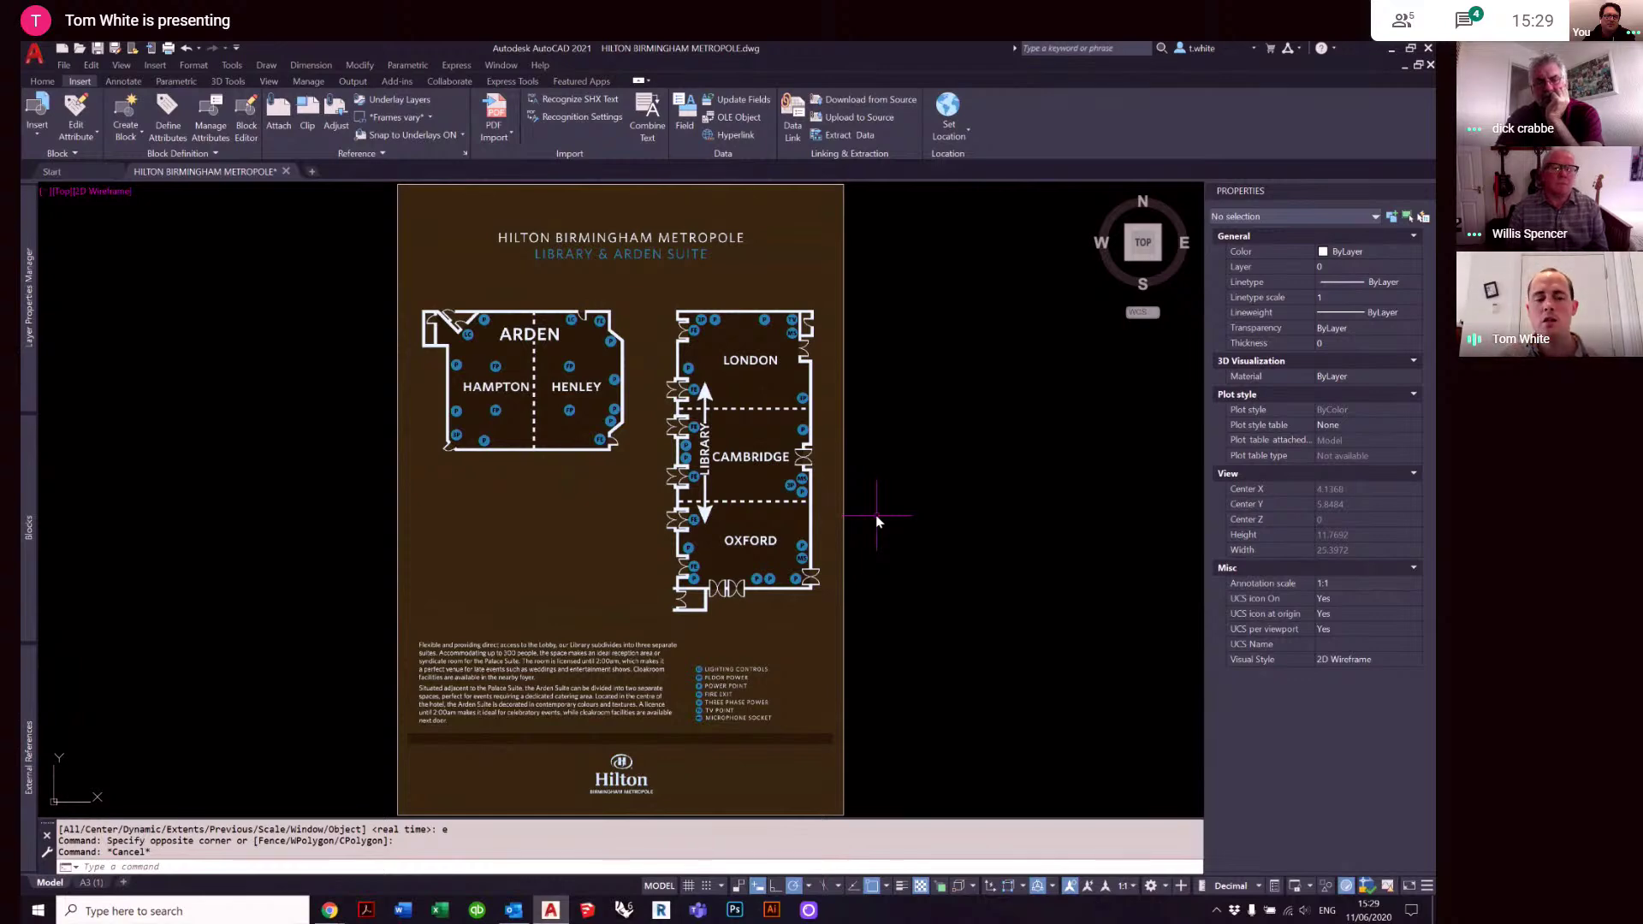
mouse_move(23, 768)
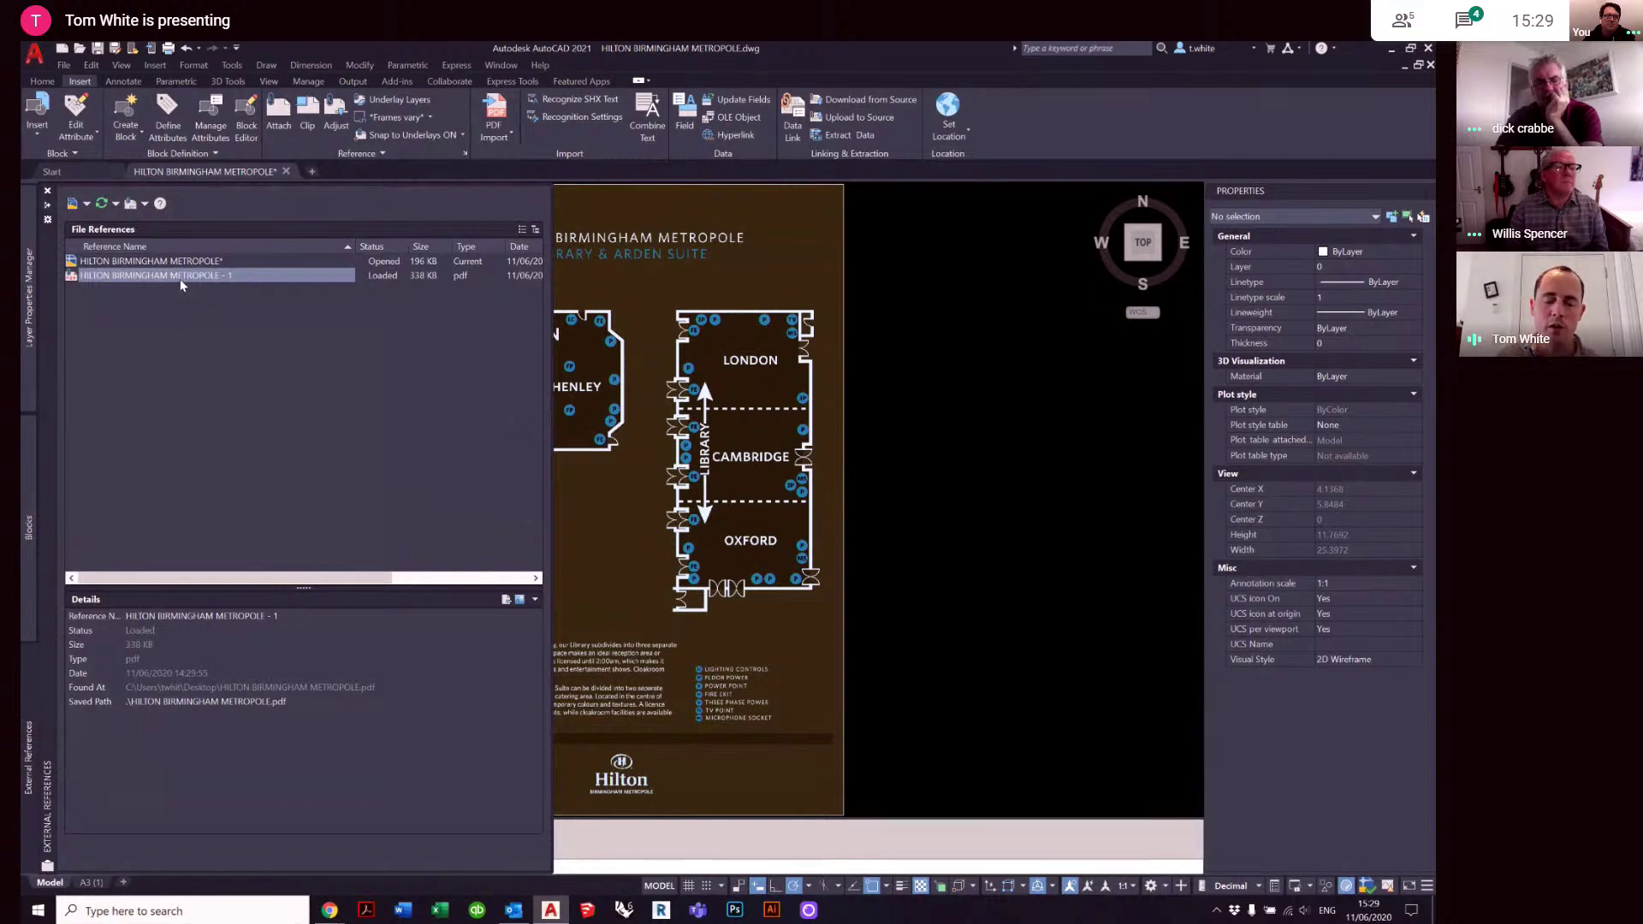
mouse_move(175, 279)
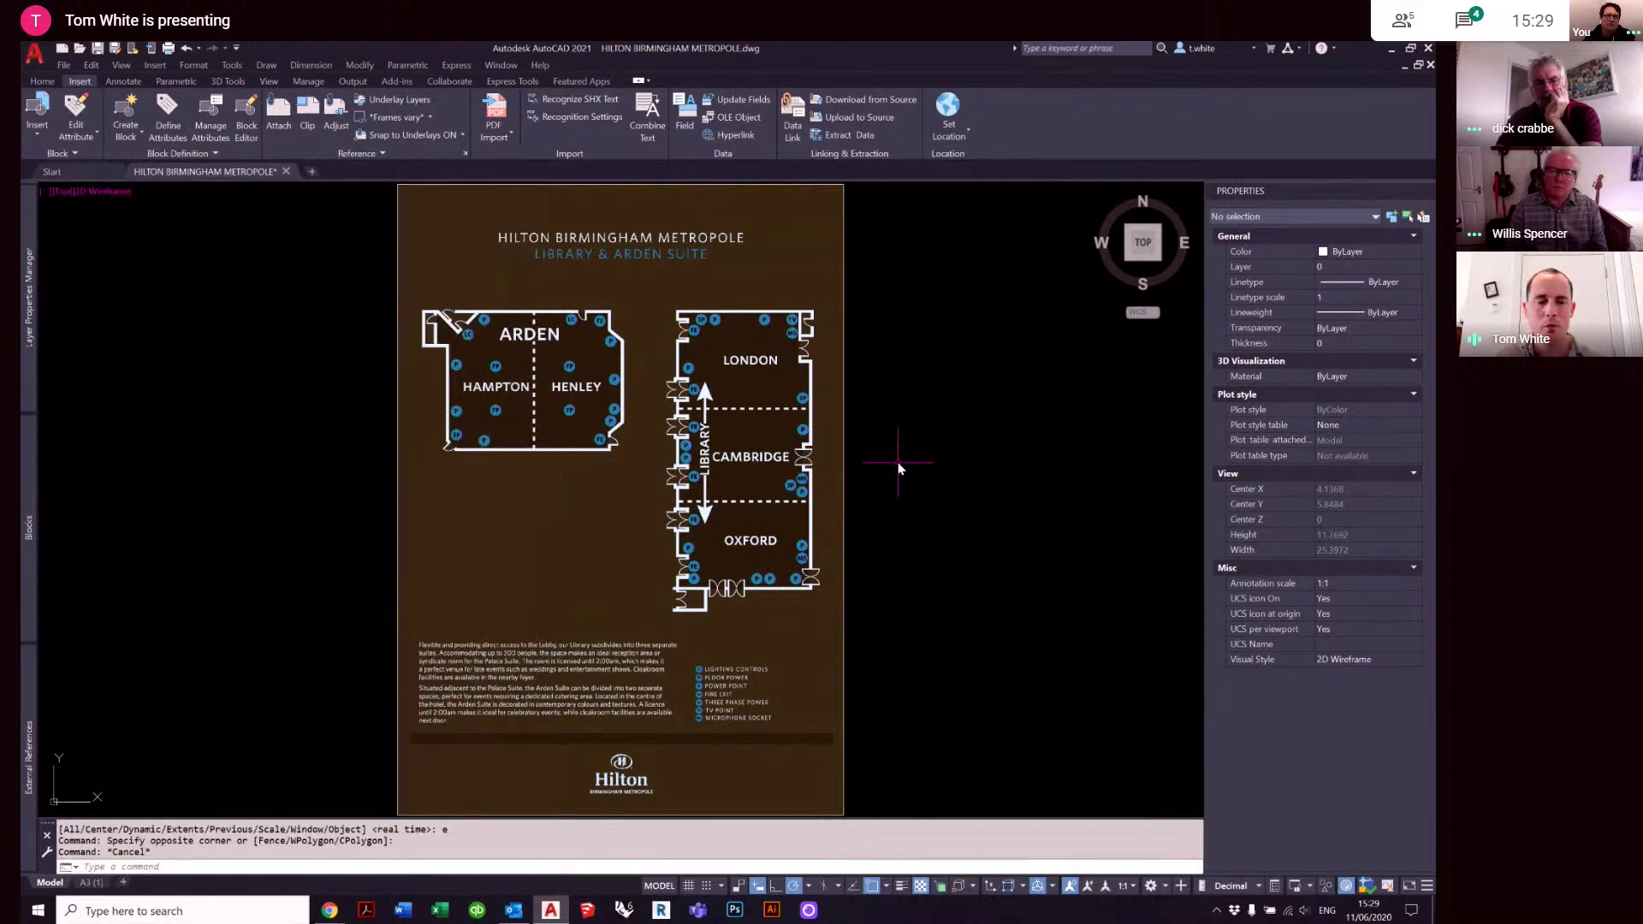
mouse_move(24, 734)
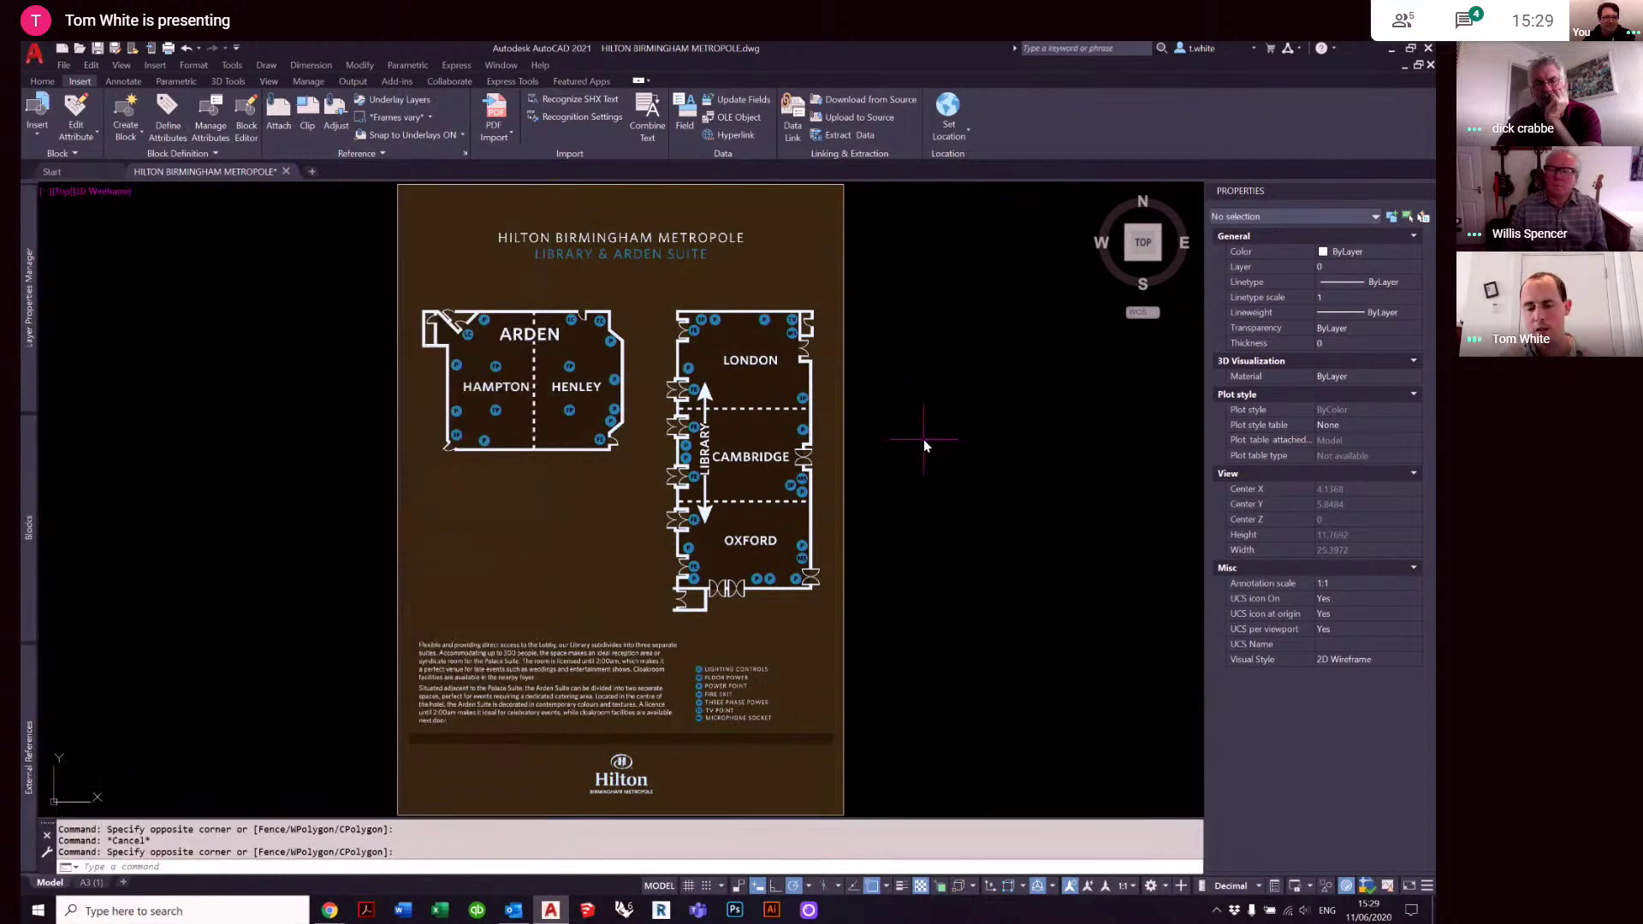
- Erase the PDF underlay from the drawing and detach its HILTON BIRMINGHAM METROPOLE - 1 file reference
click(884, 467)
click(788, 433)
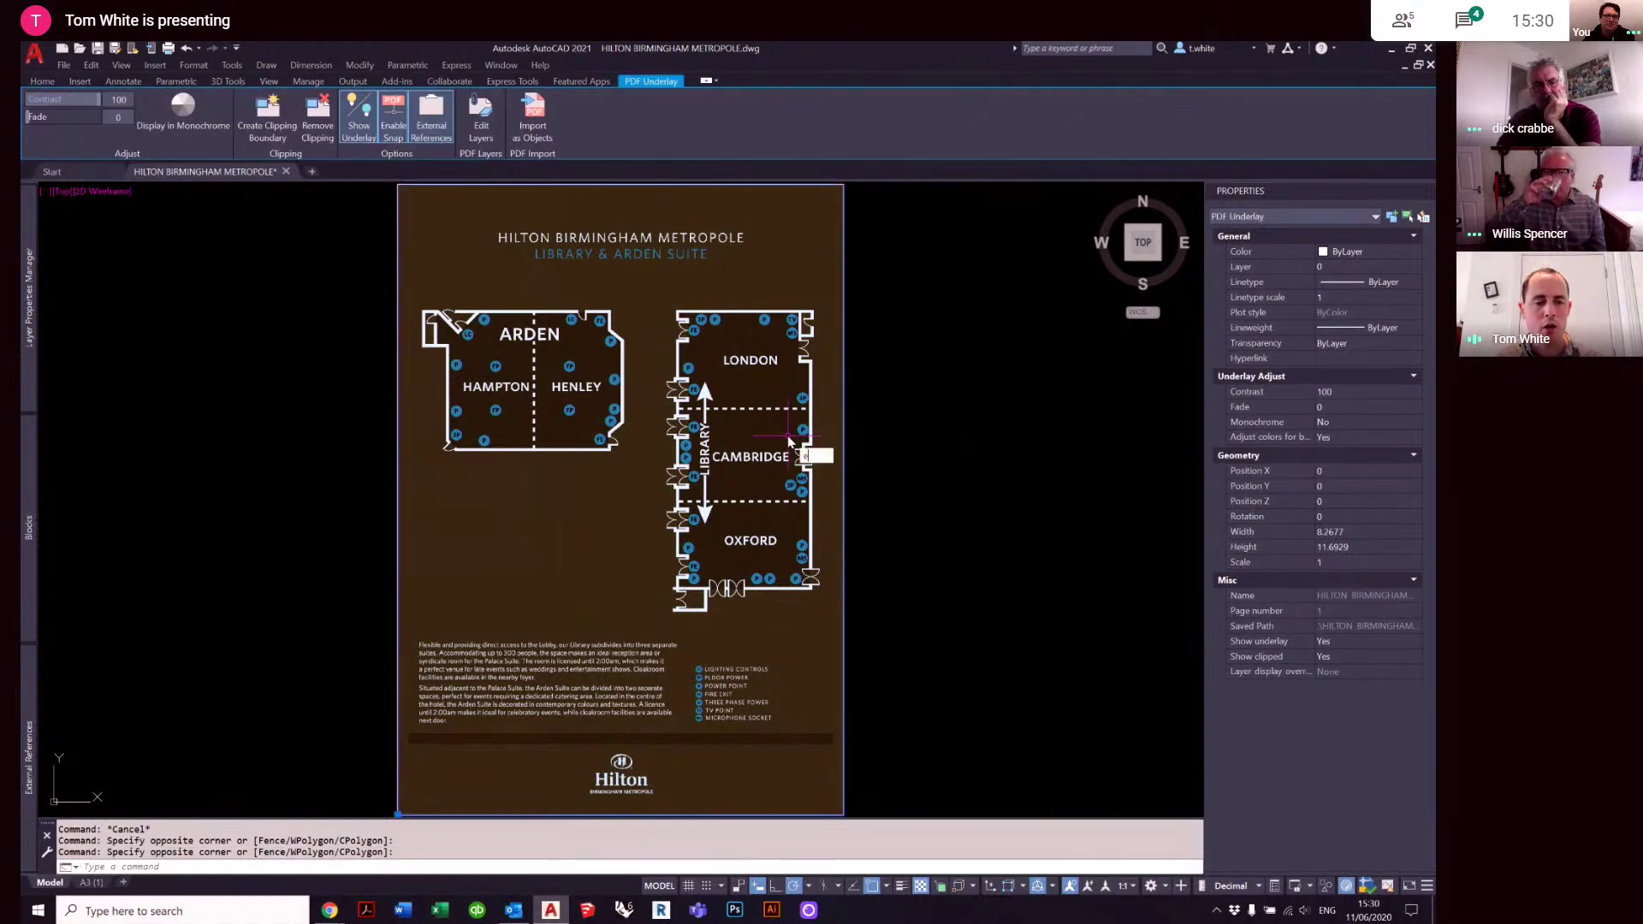
key(Delete)
right_click(156, 285)
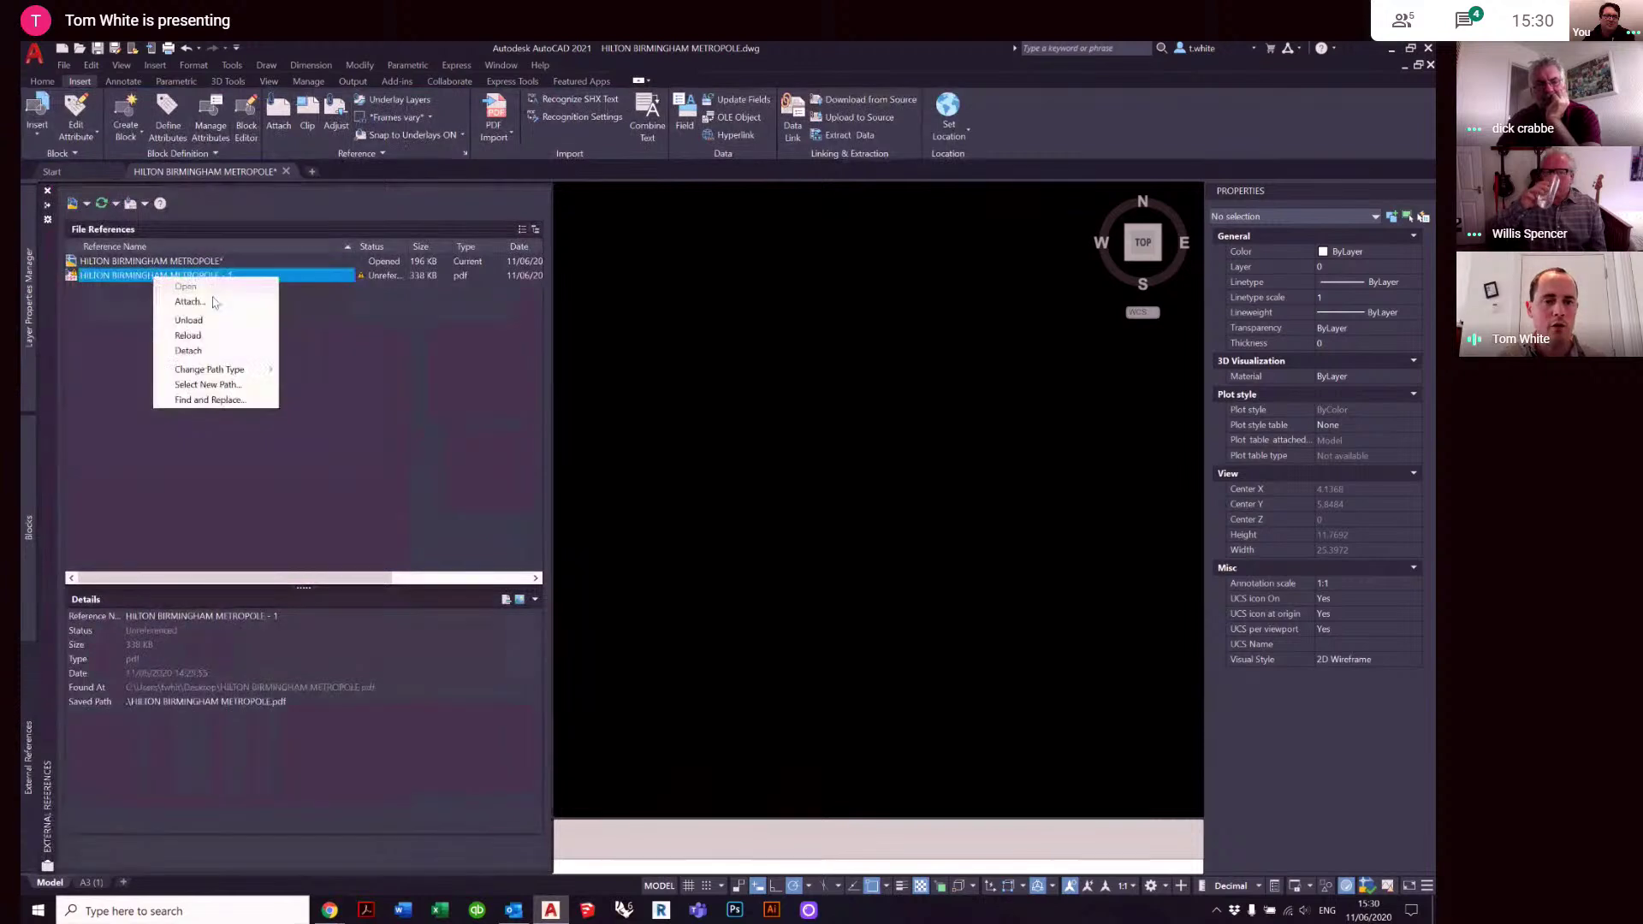
click(209, 353)
click(751, 280)
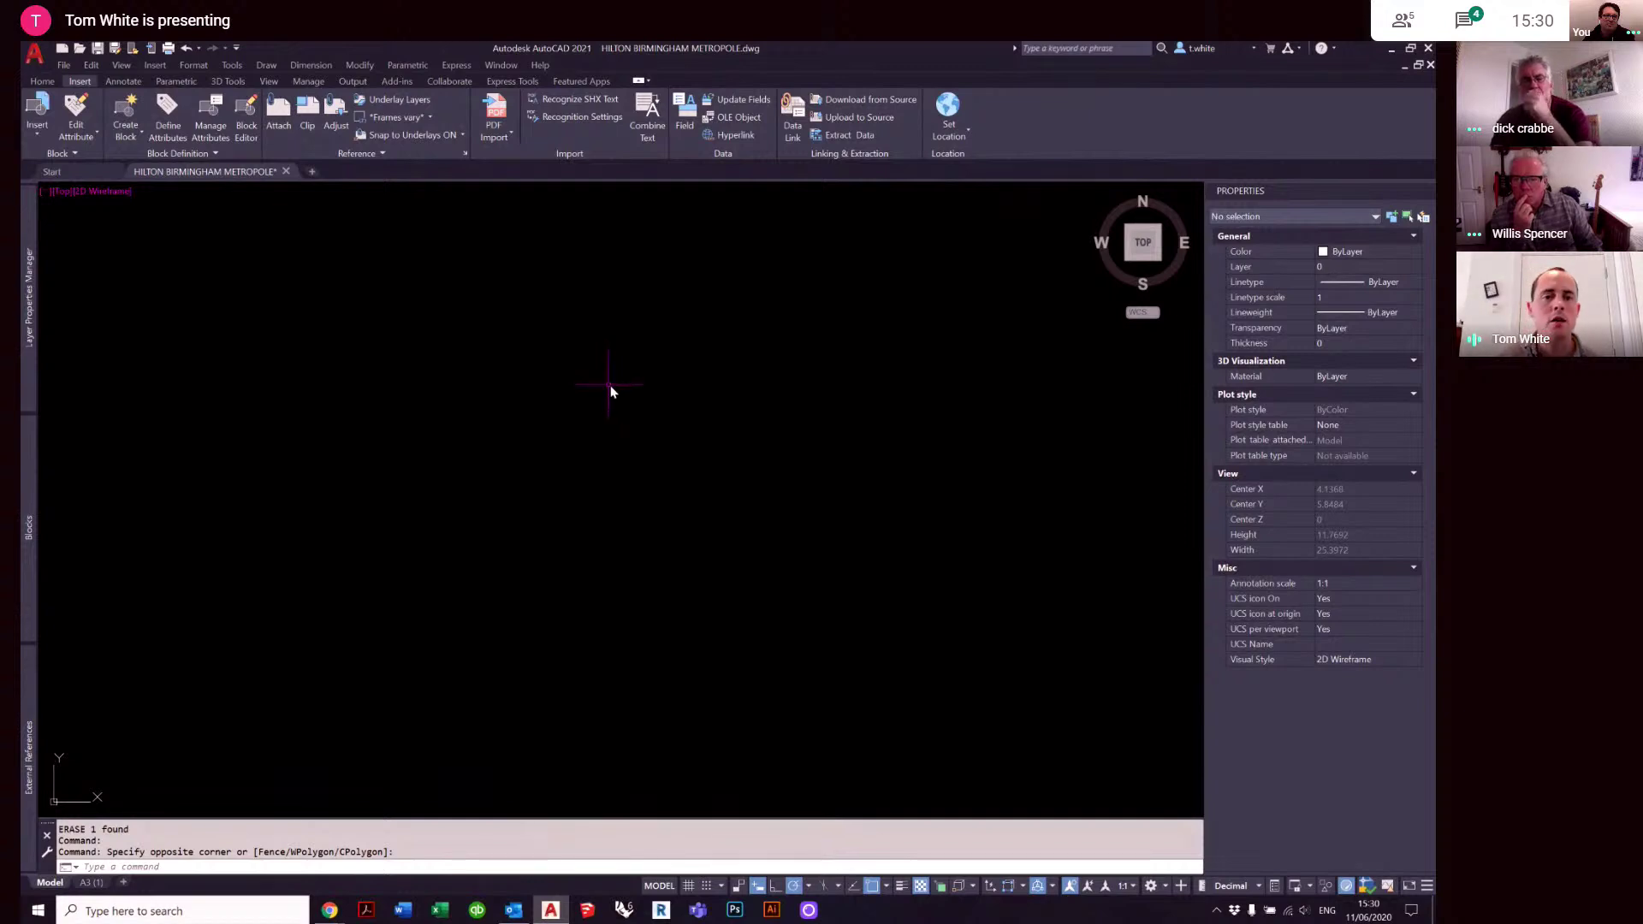
- Import page 1 of HILTON BIRMINGHAM METROPOLE.pdf from the Desktop as editable vector geometry, solid fills and TrueType text on the PDF layers
click(496, 132)
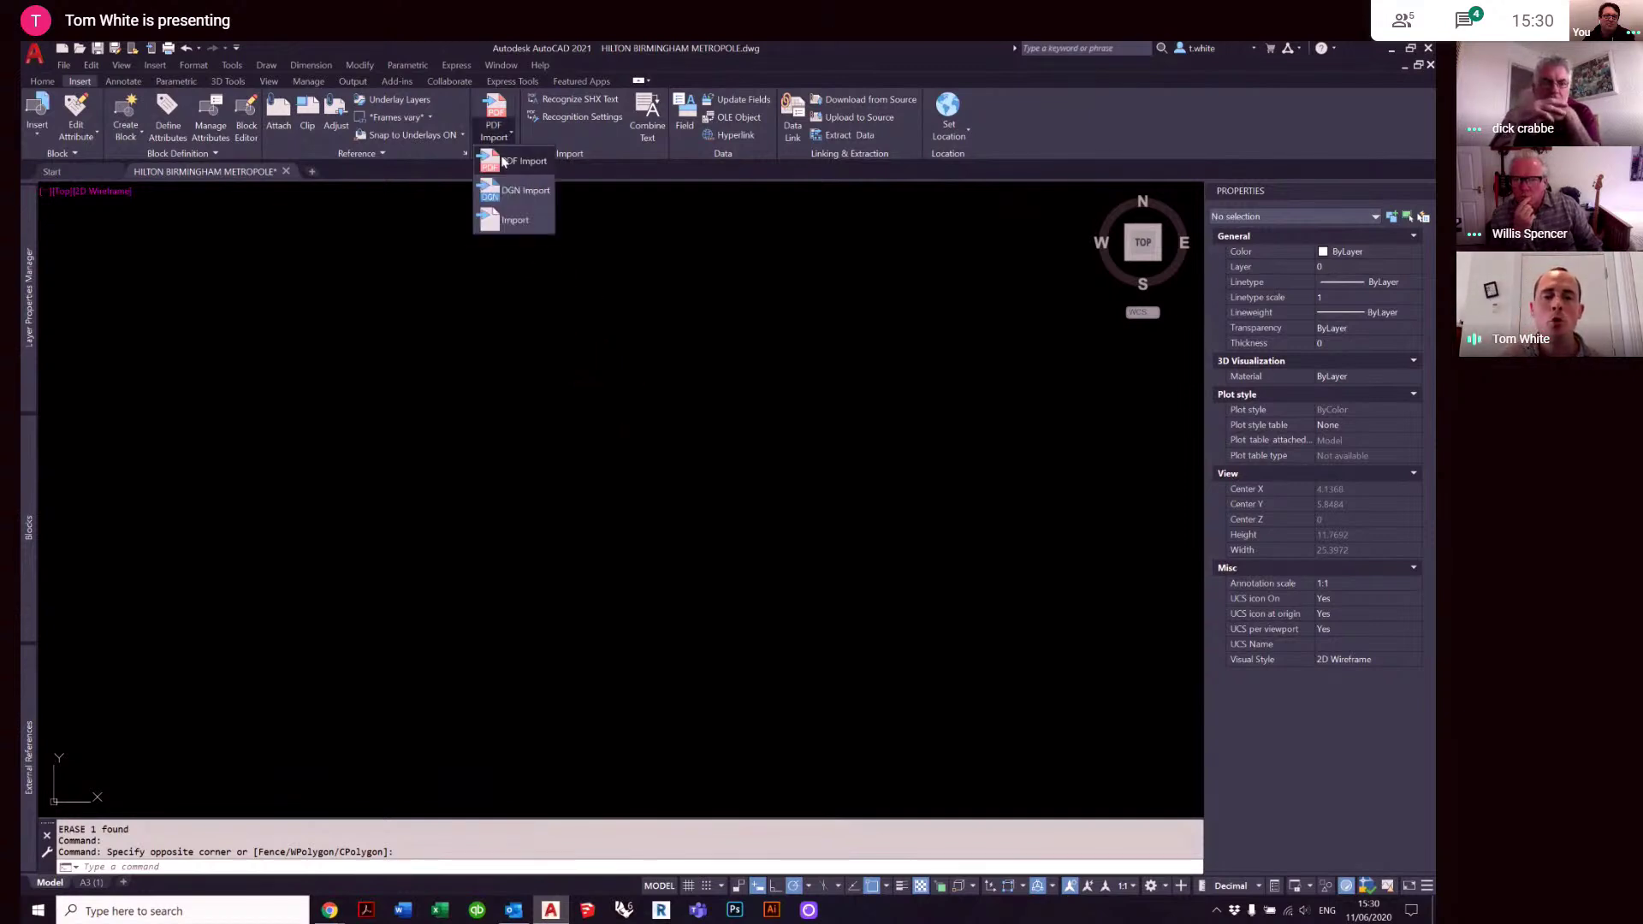
click(506, 155)
click(524, 438)
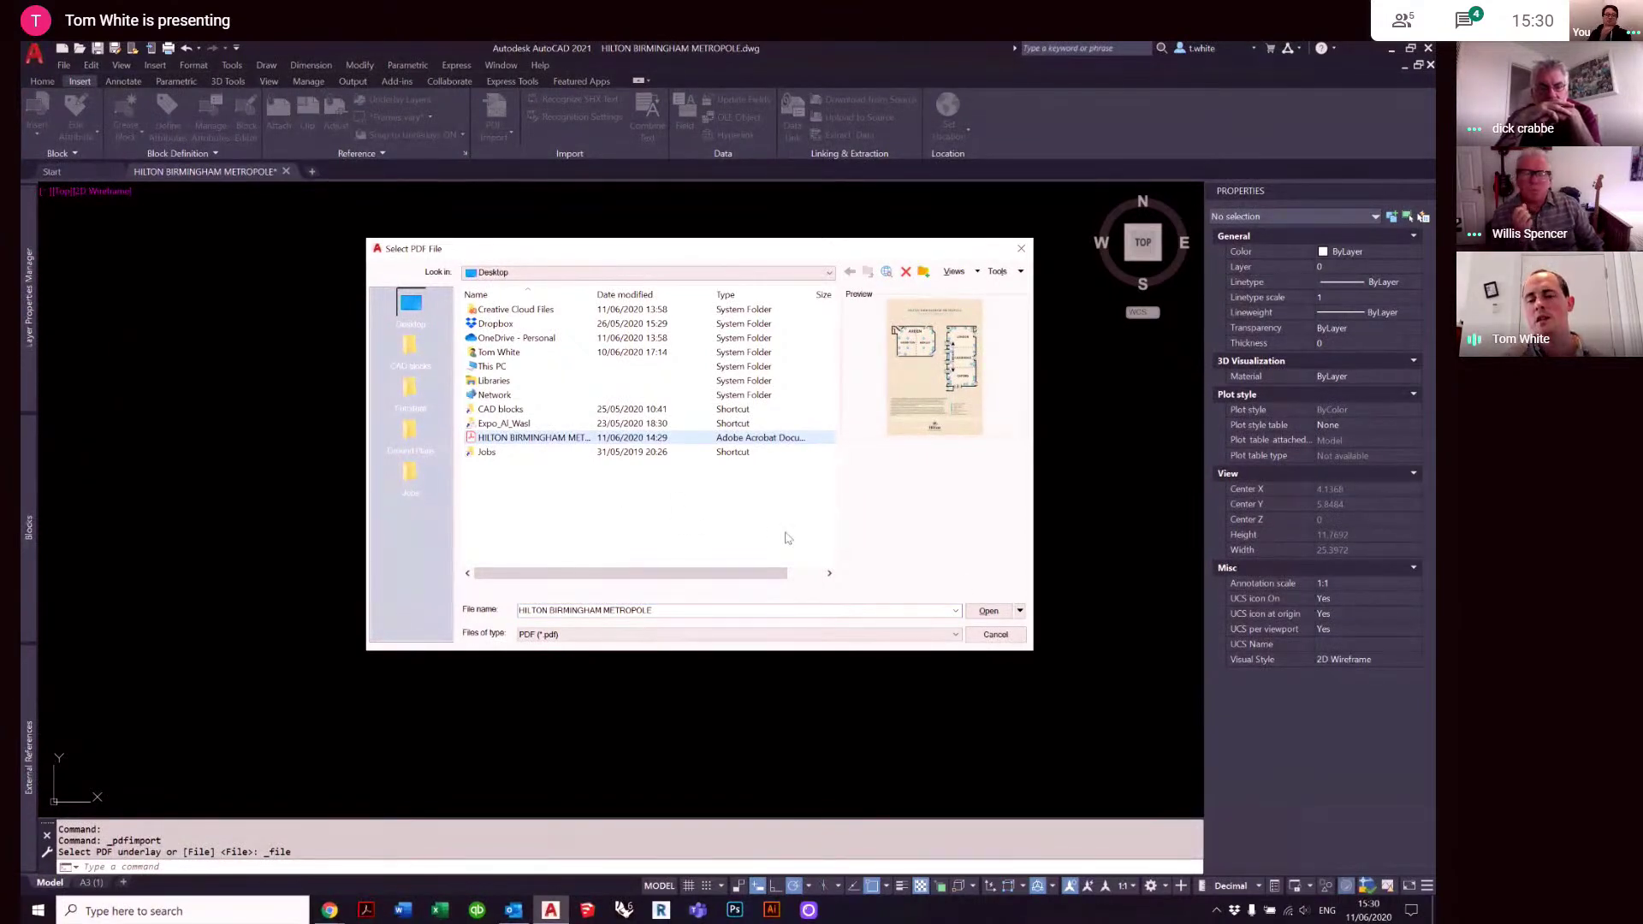
click(988, 611)
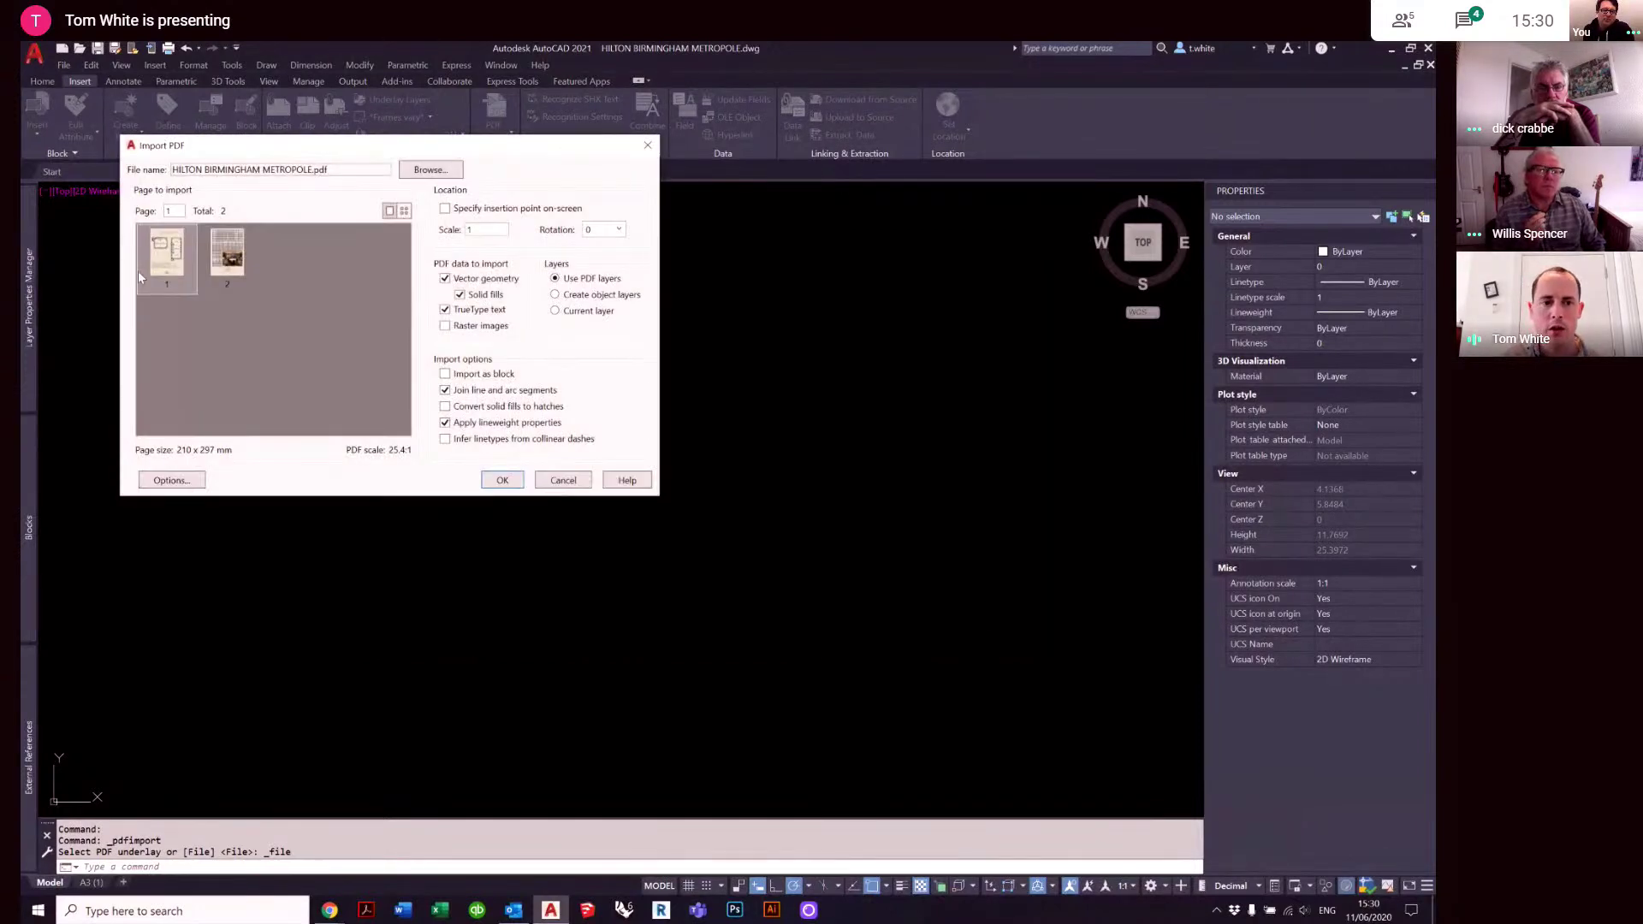
click(514, 481)
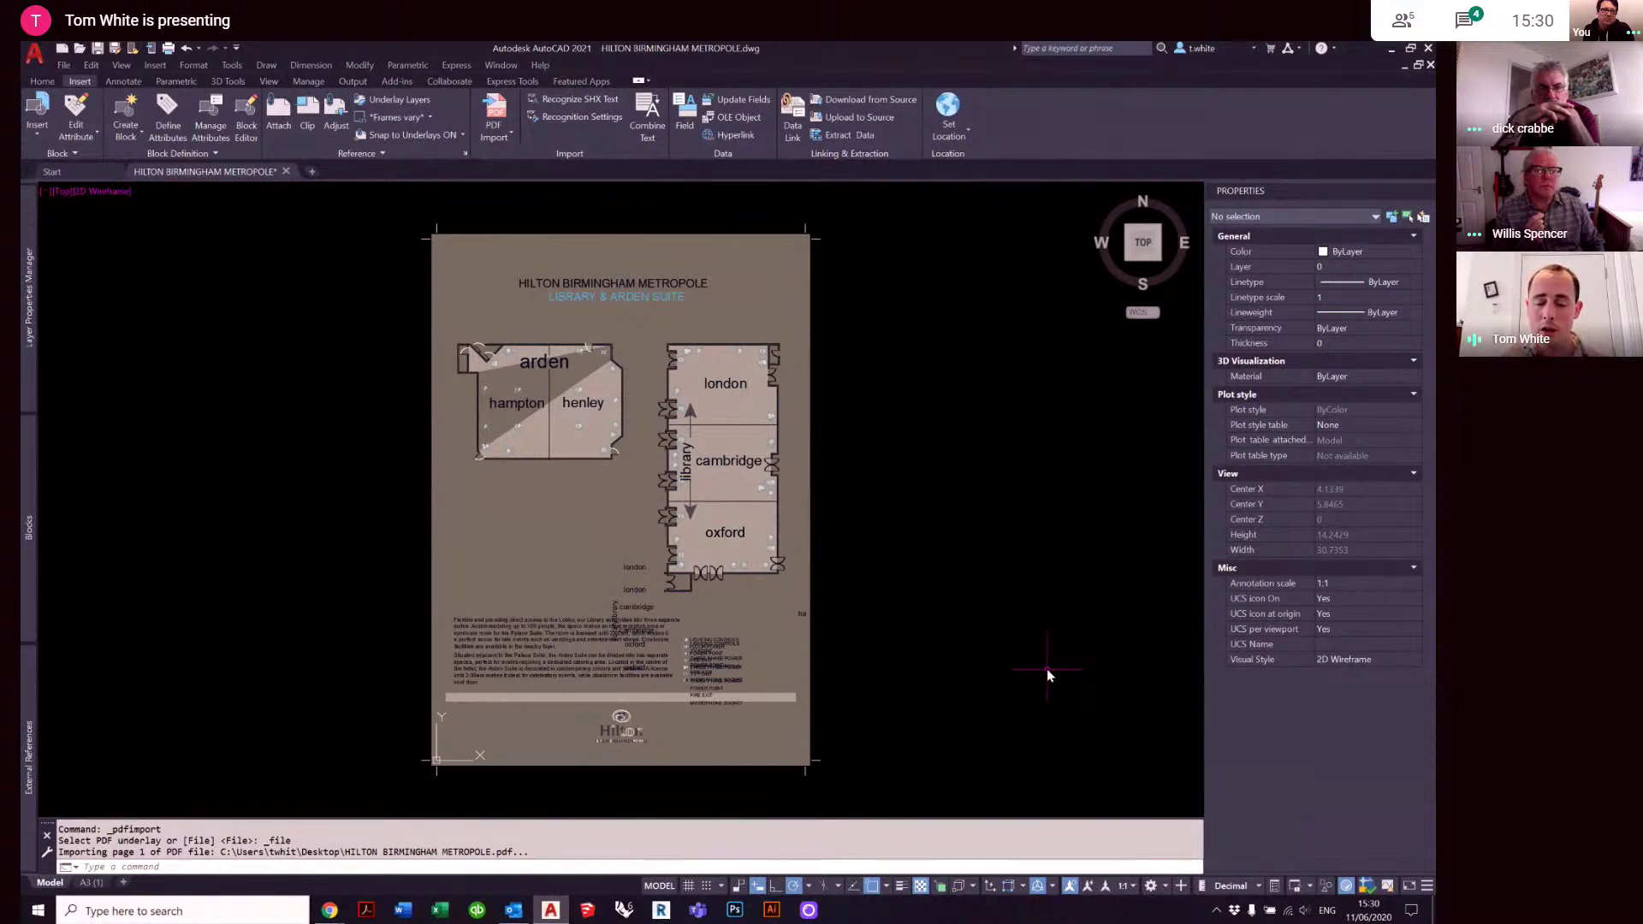
- Inspect the imported page background fill and the horizontal crop mark beside the page's lower-right corner as individual objects
click(819, 279)
click(788, 270)
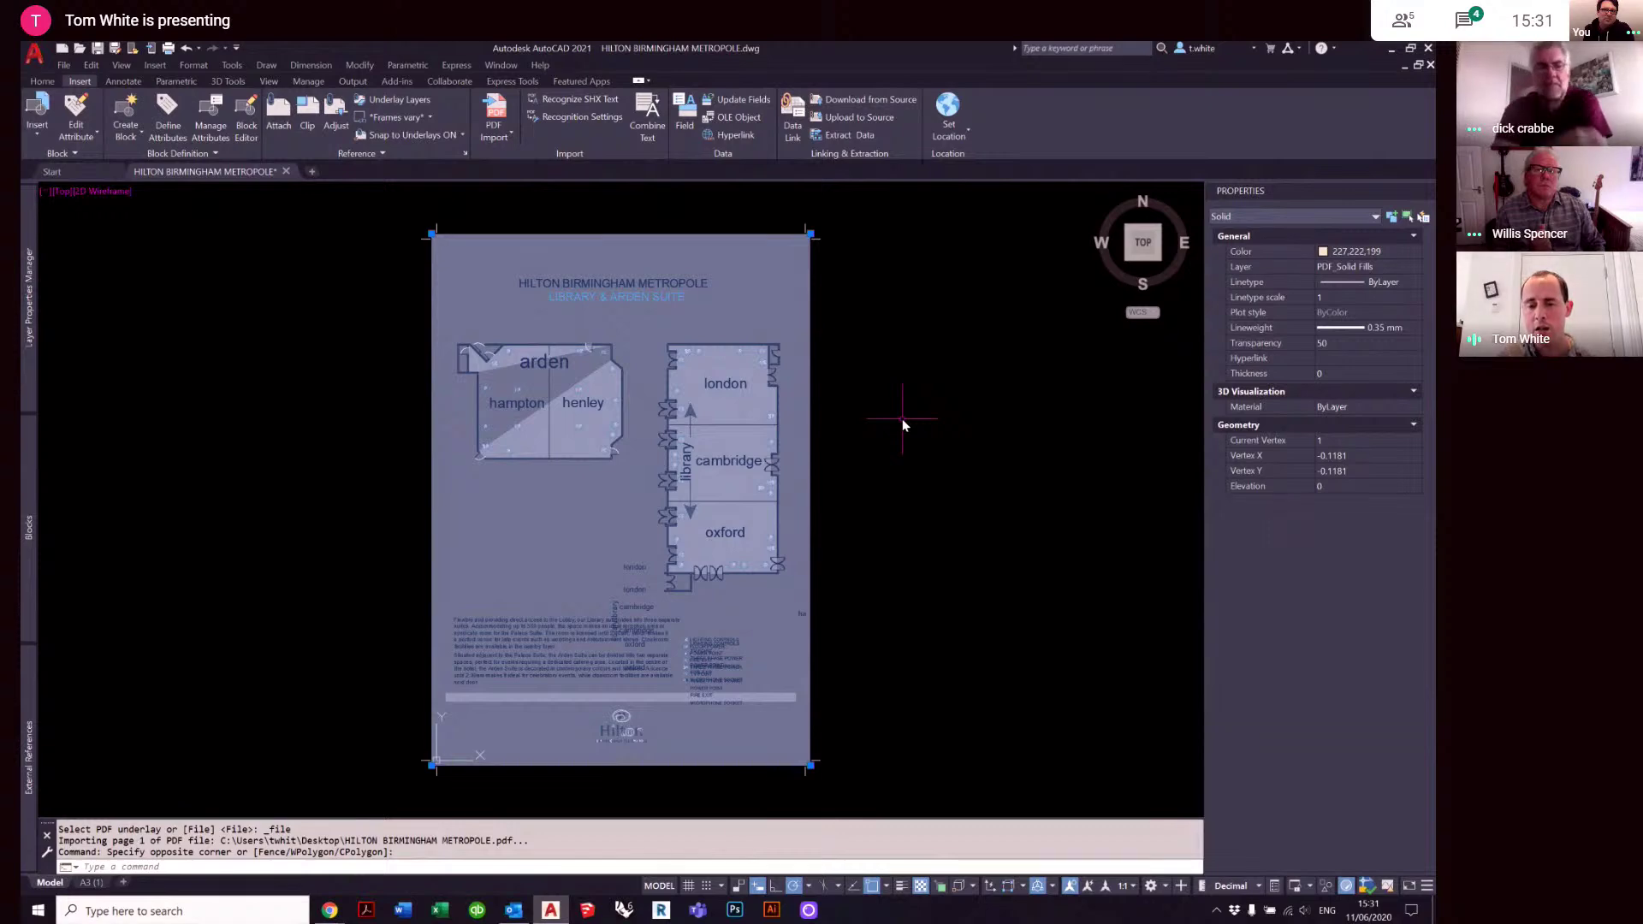
key(Escape)
key(Escape)
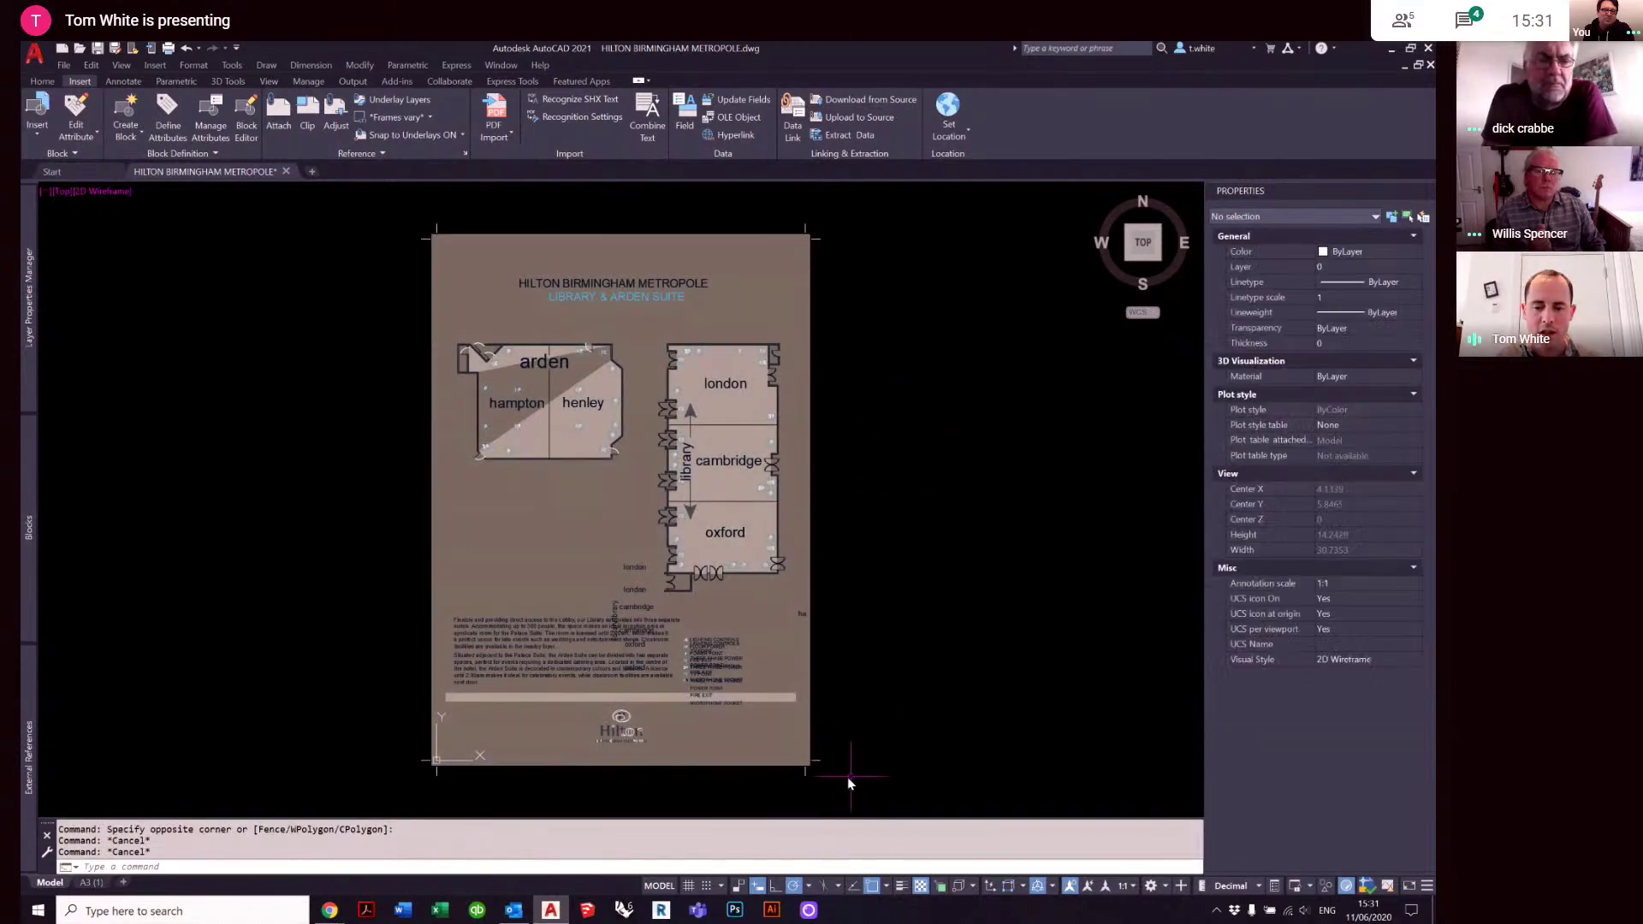
scroll(810, 782, up, 8)
click(807, 774)
click(696, 693)
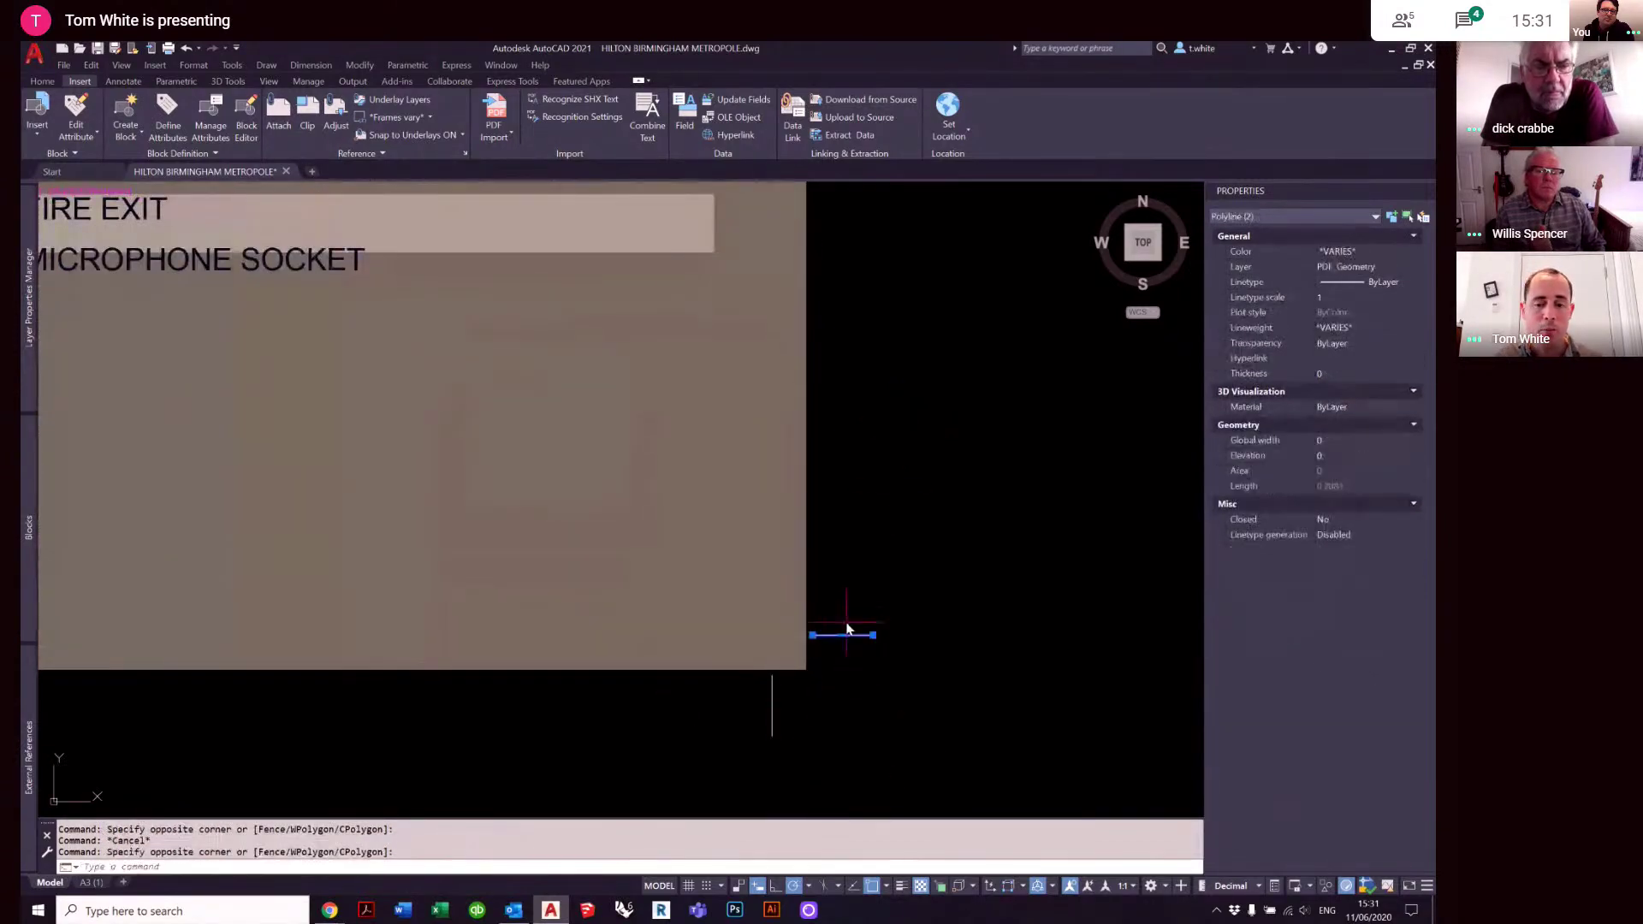
scroll(853, 650, down, 5)
key(Escape)
key(Escape)
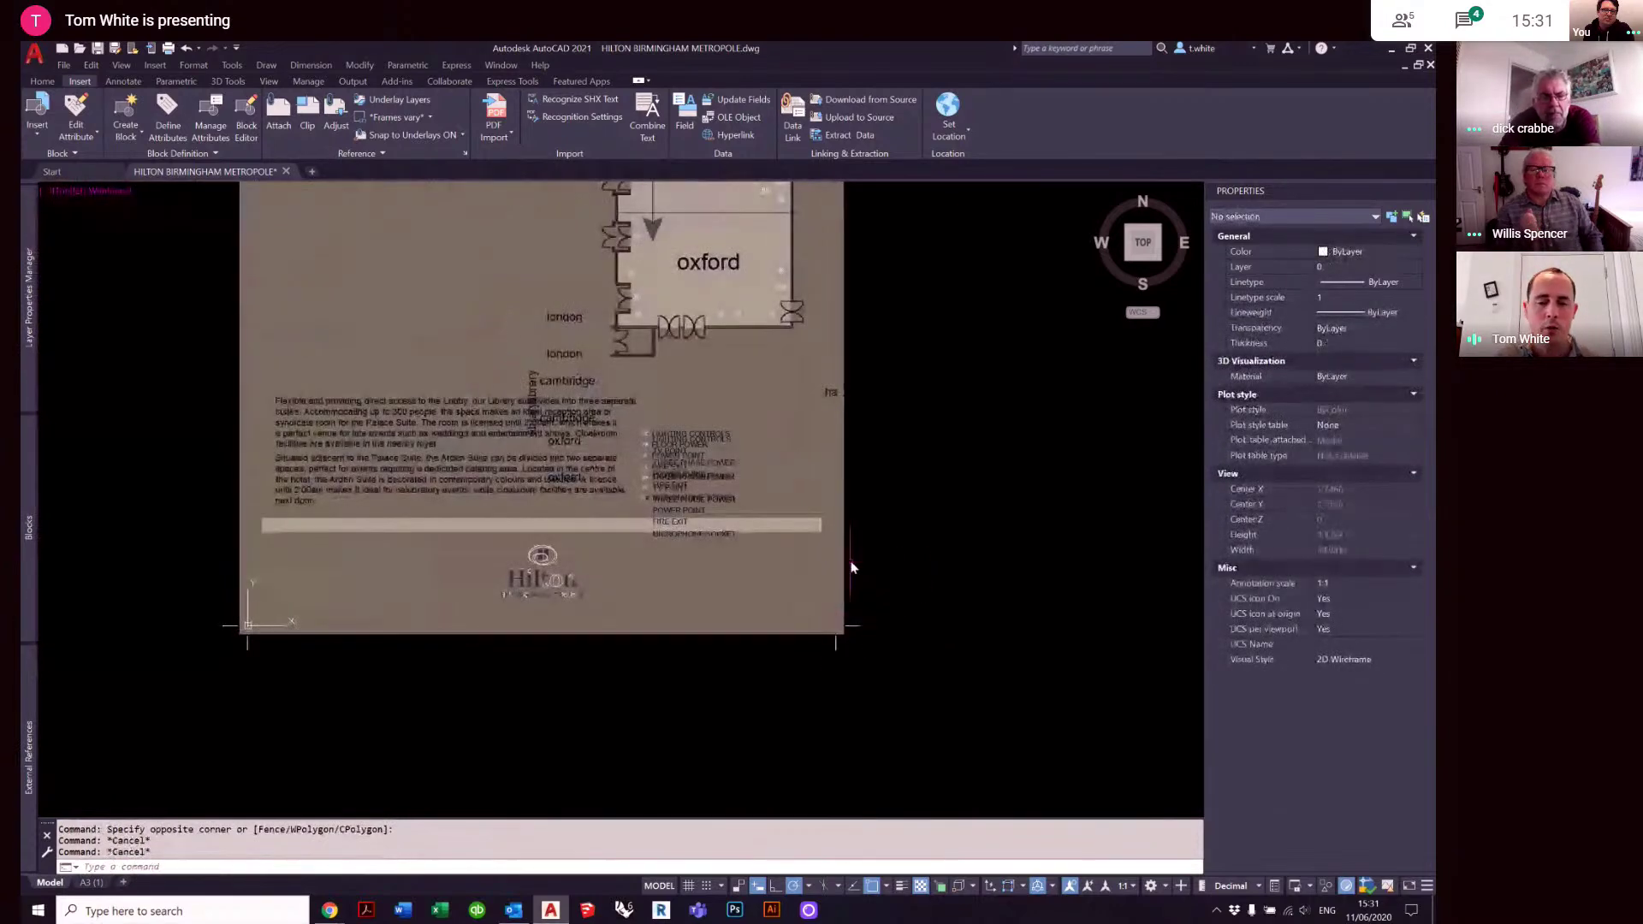
scroll(863, 480, down, 3)
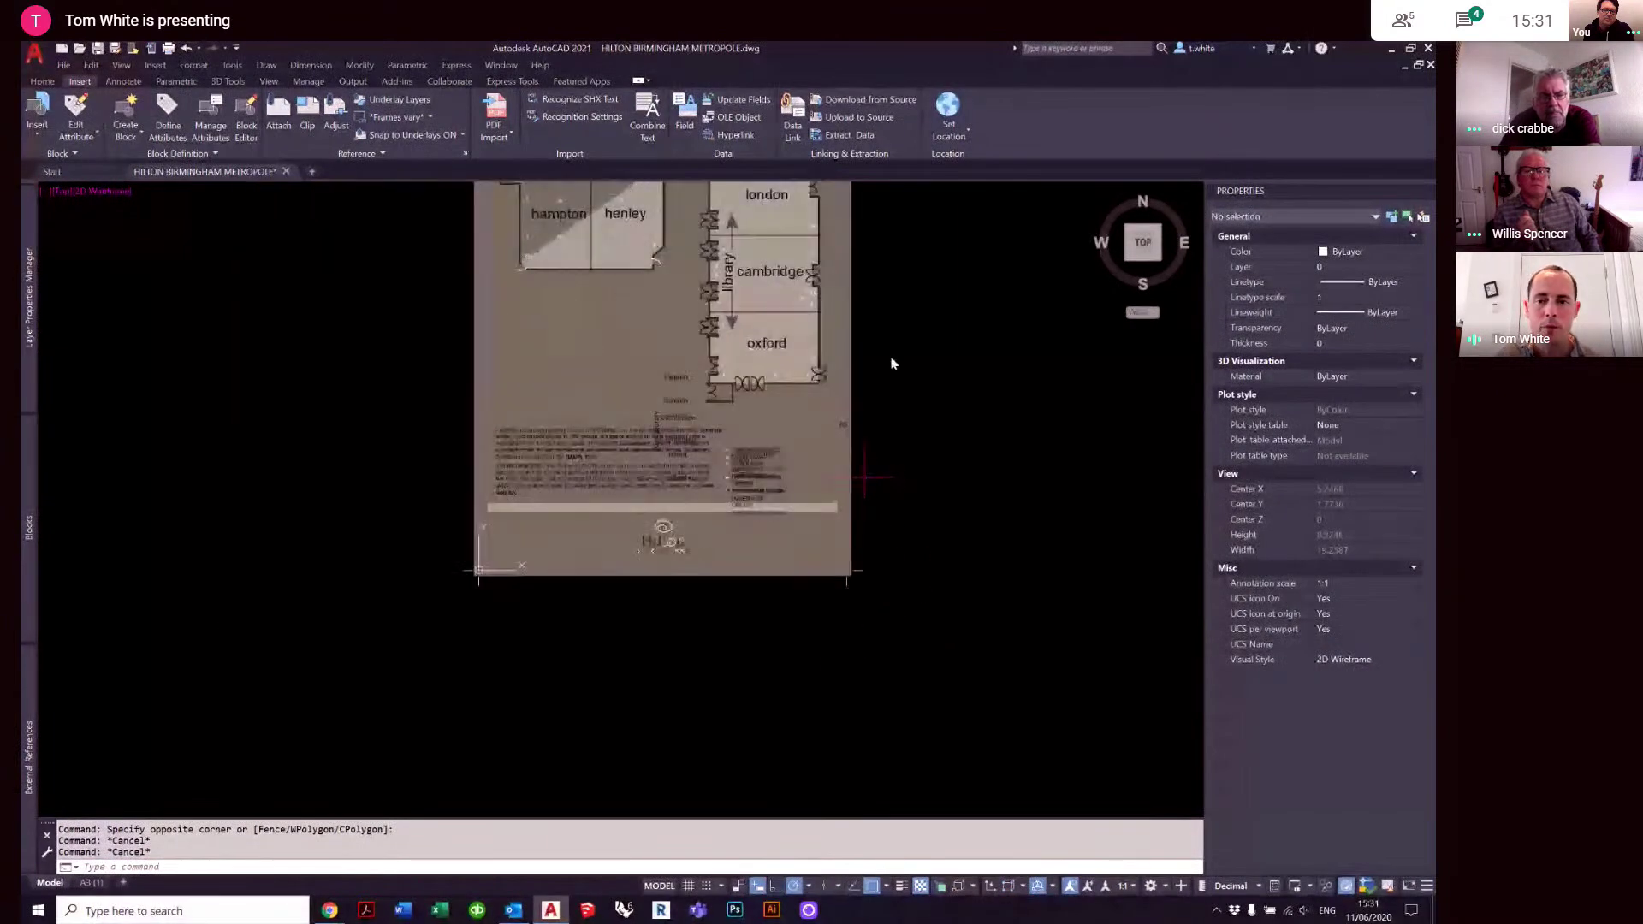
scroll(680, 366, down, 1)
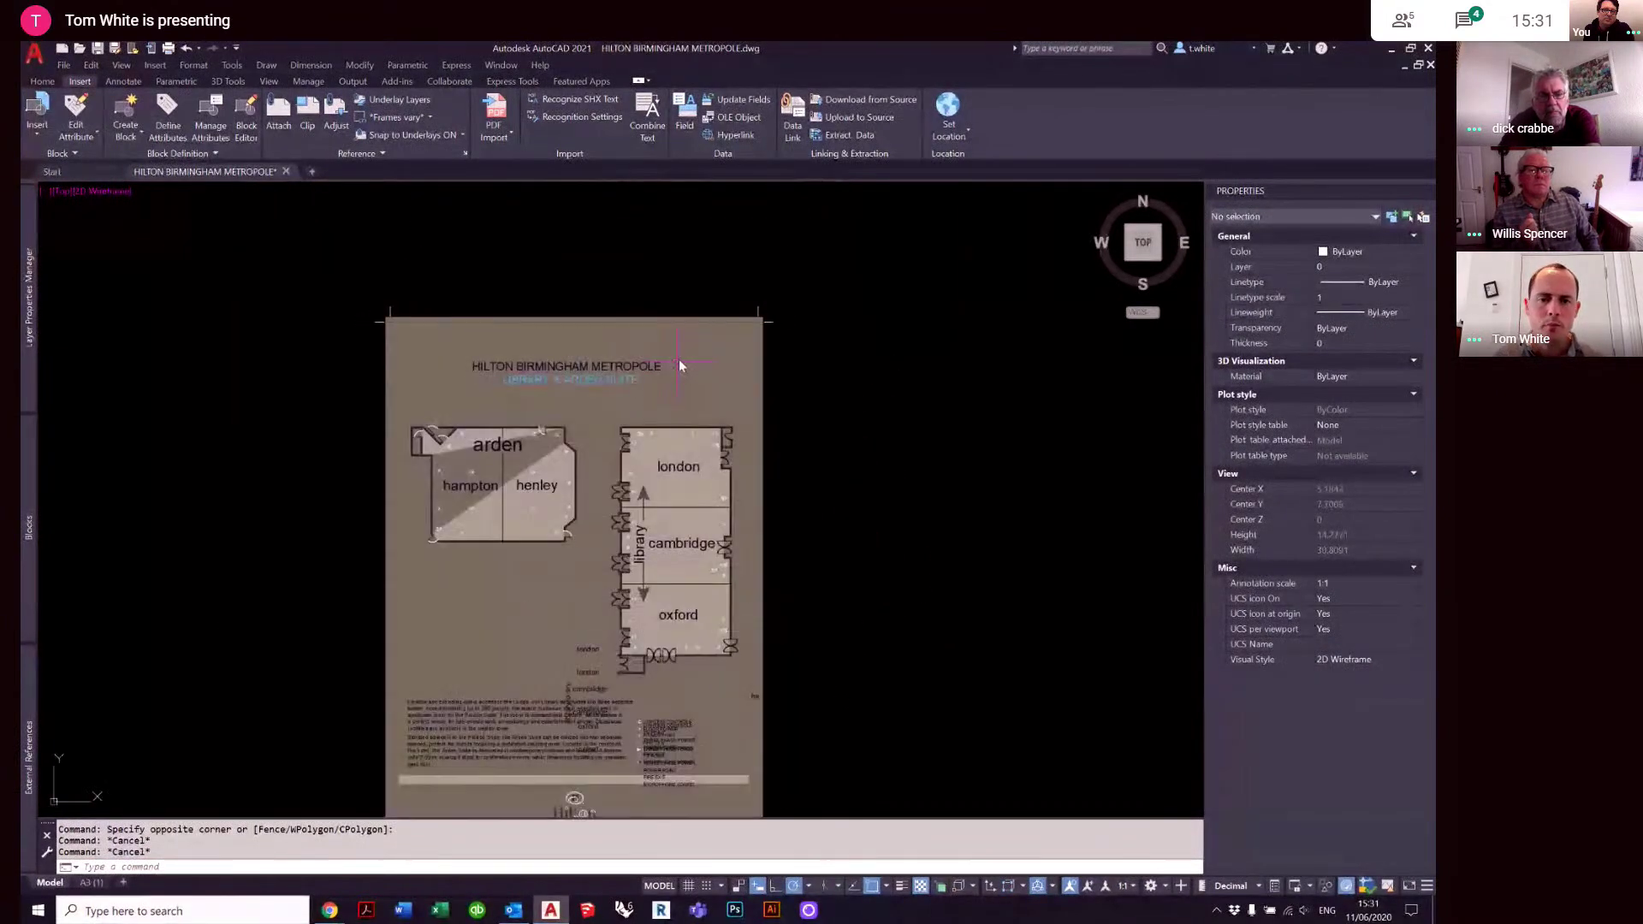
- Examine the crop marks at the imported page's upper-right and lower-left corners
click(670, 309)
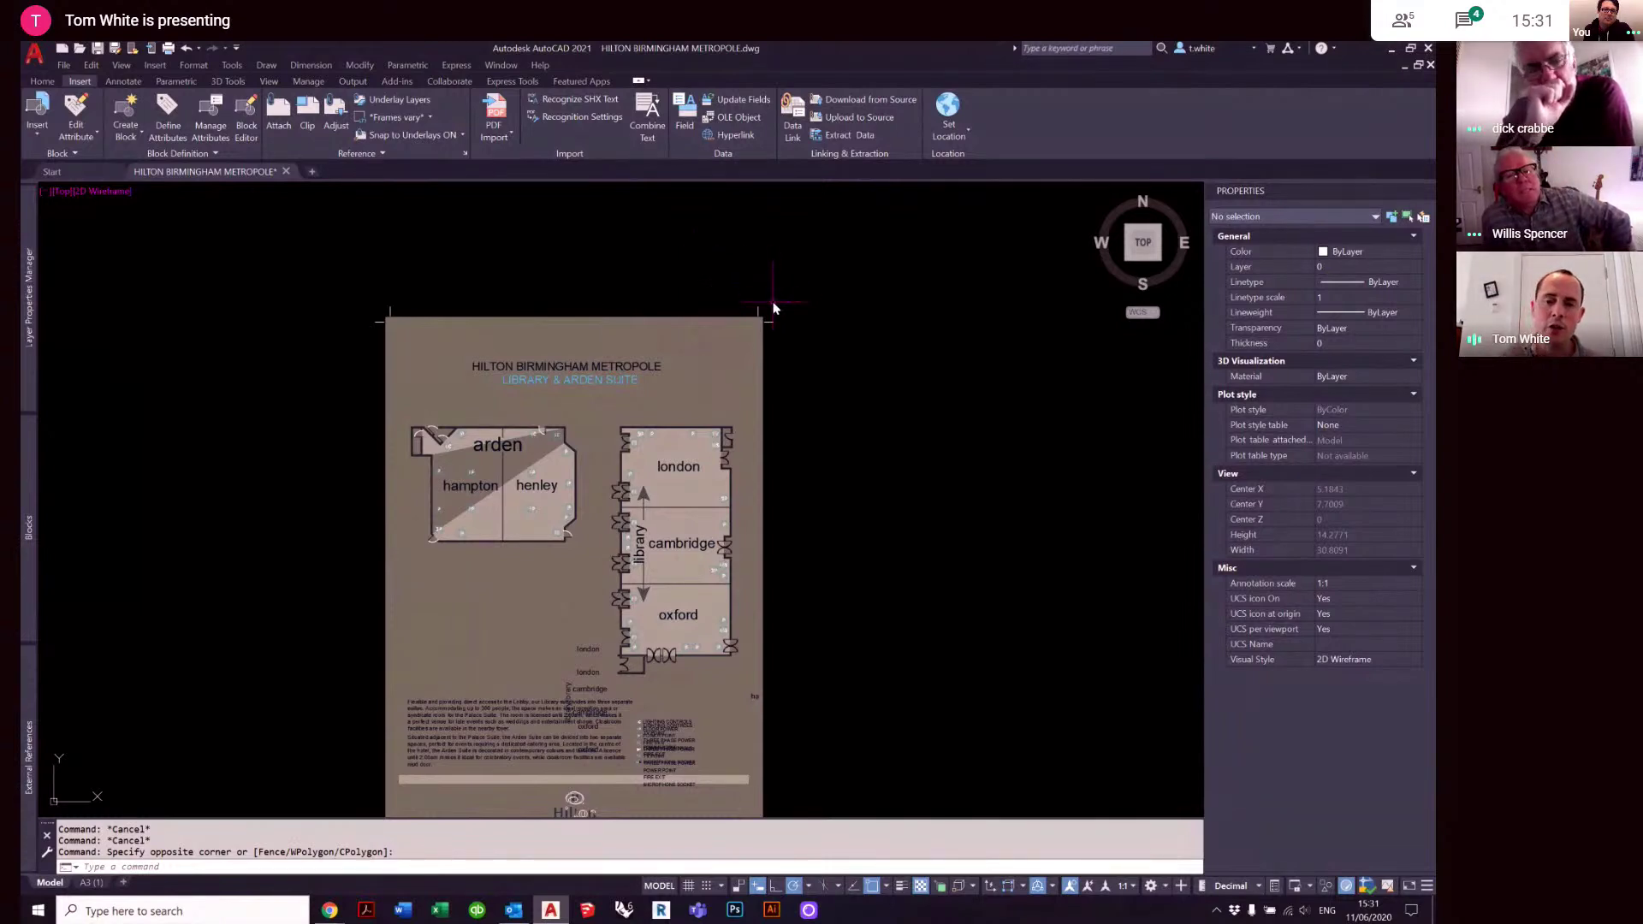
scroll(765, 311, up, 4)
scroll(767, 316, up, 5)
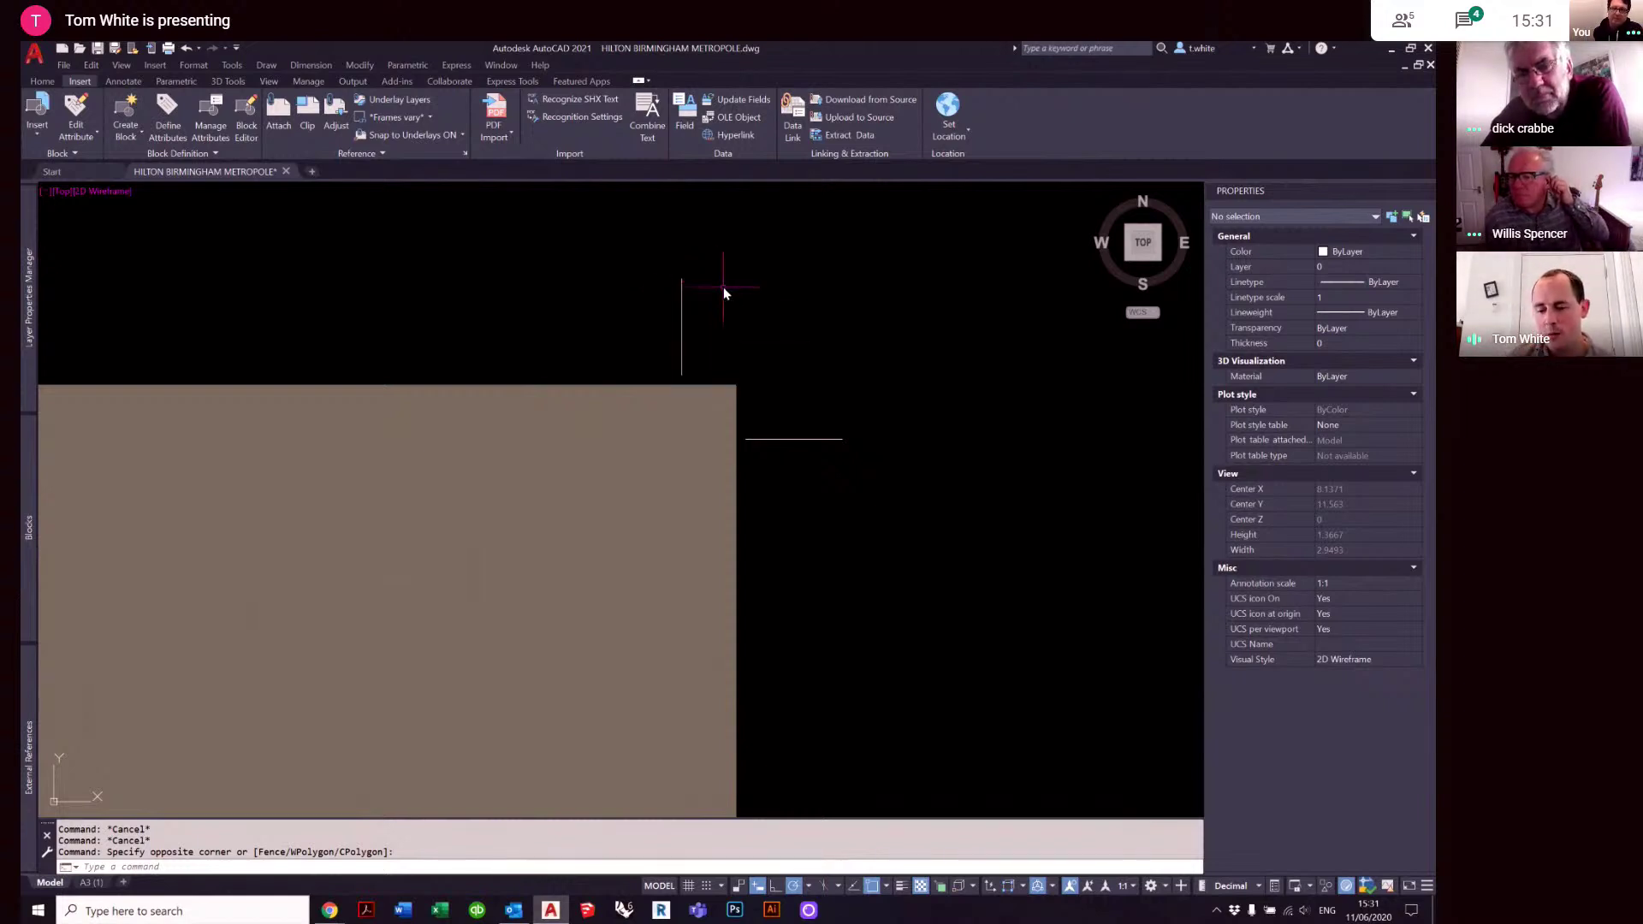
scroll(789, 347, down, 10)
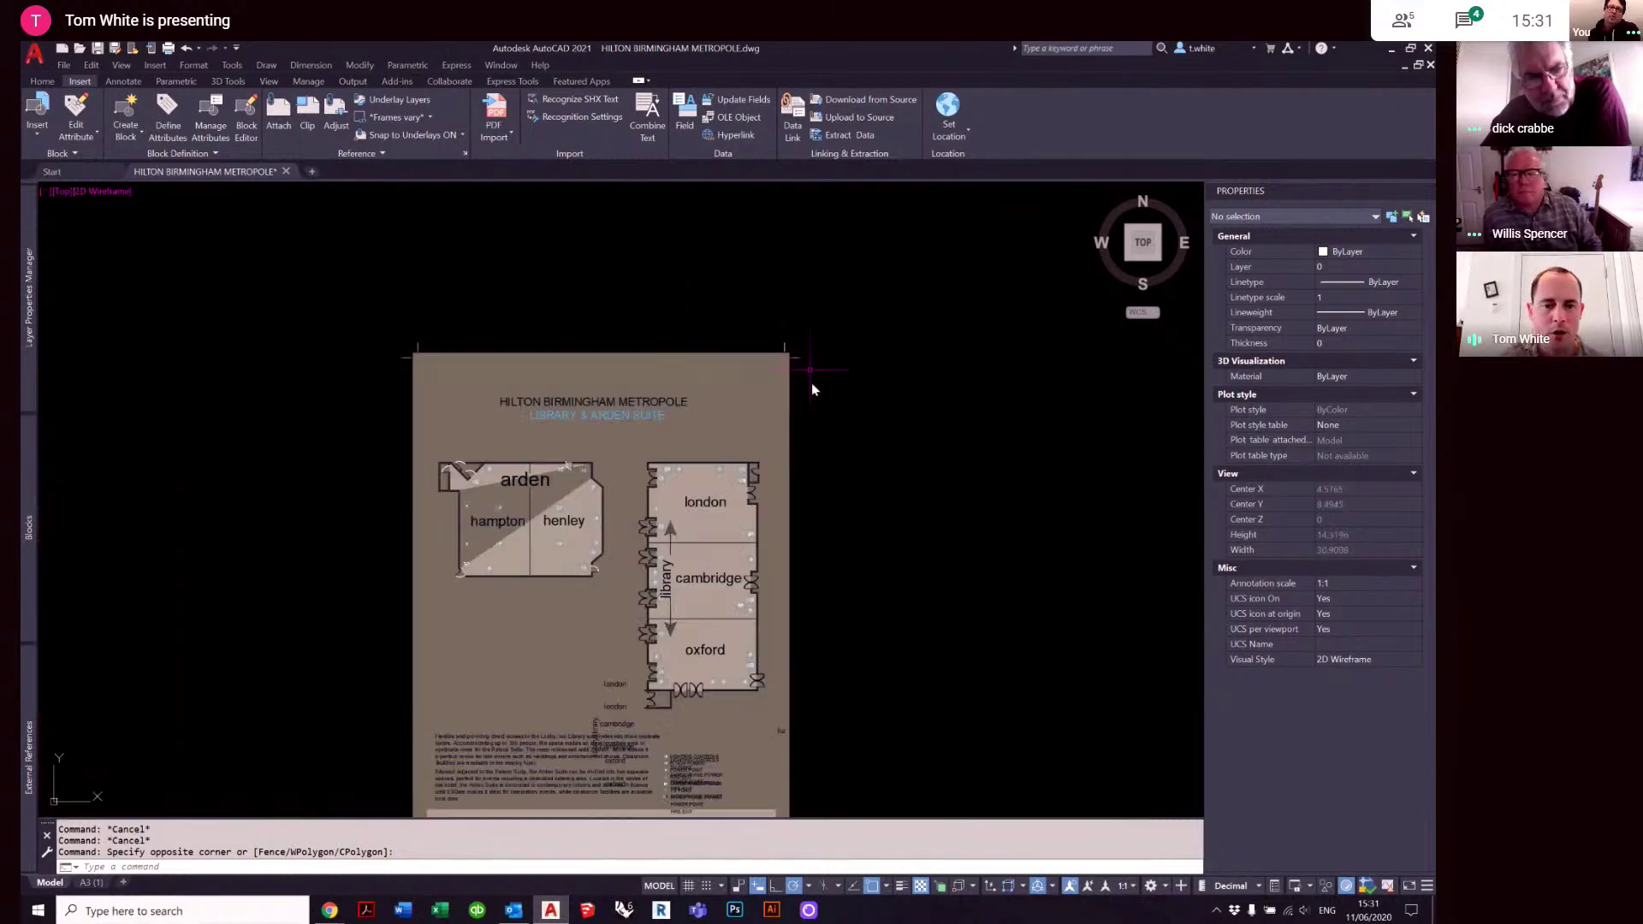
middle_drag(805, 601, 859, 300)
scroll(515, 596, up, 5)
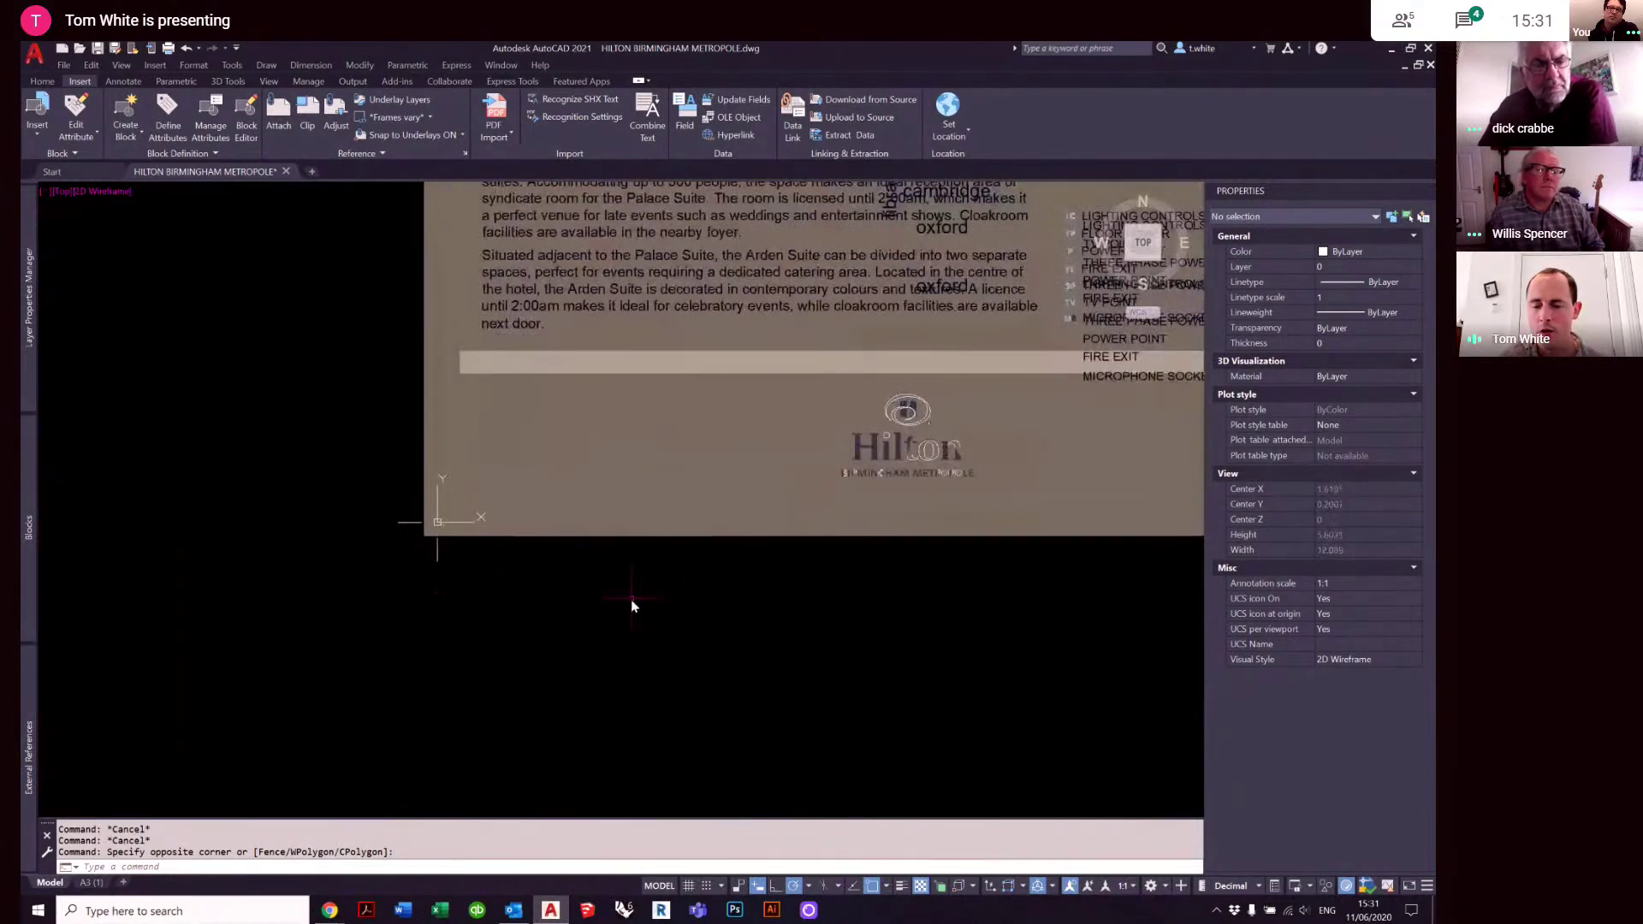
scroll(644, 596, down, 5)
scroll(851, 676, up, 1)
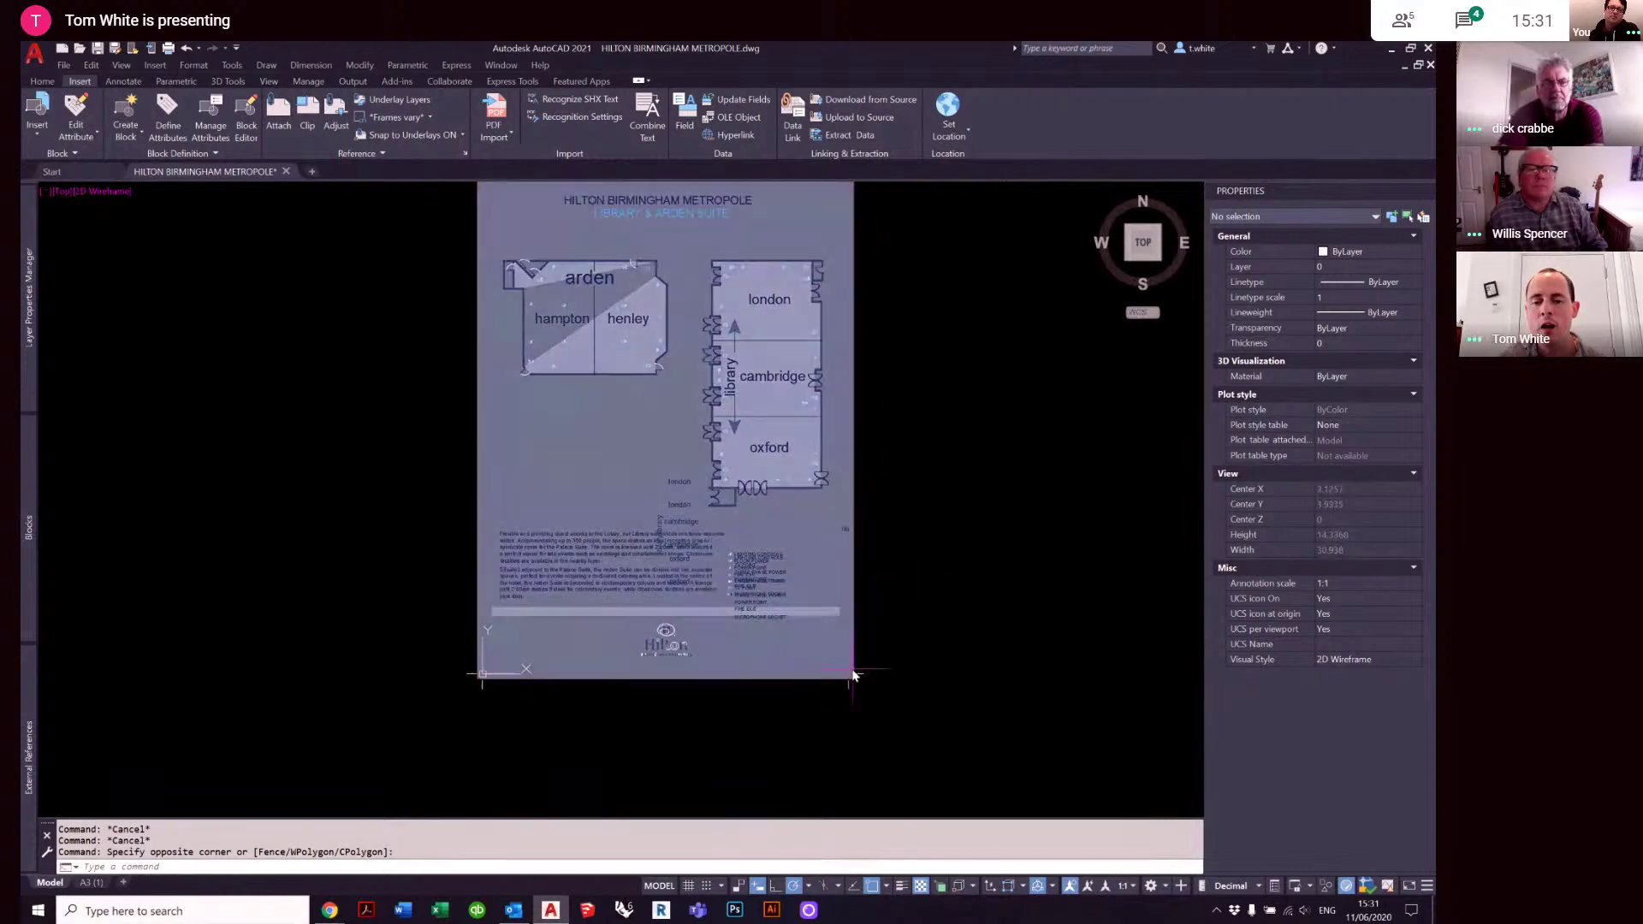
- Inspect the vertical crop mark below the page's lower-right corner and its polyline properties
scroll(855, 701, up, 5)
click(852, 667)
click(818, 654)
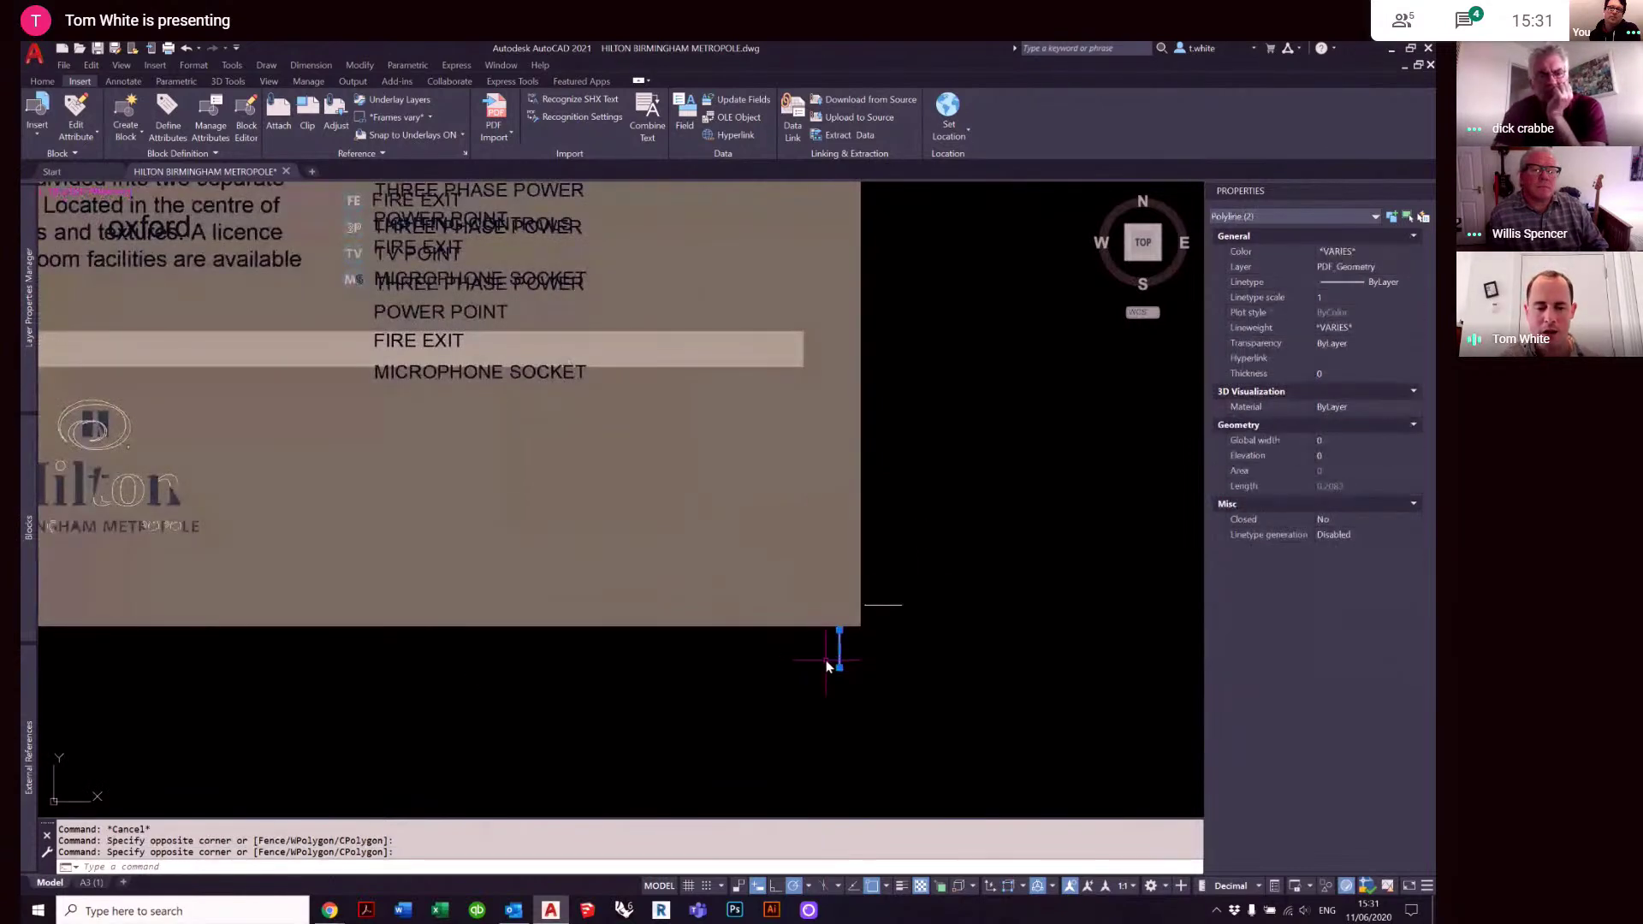
scroll(861, 655, down, 2)
key(Escape)
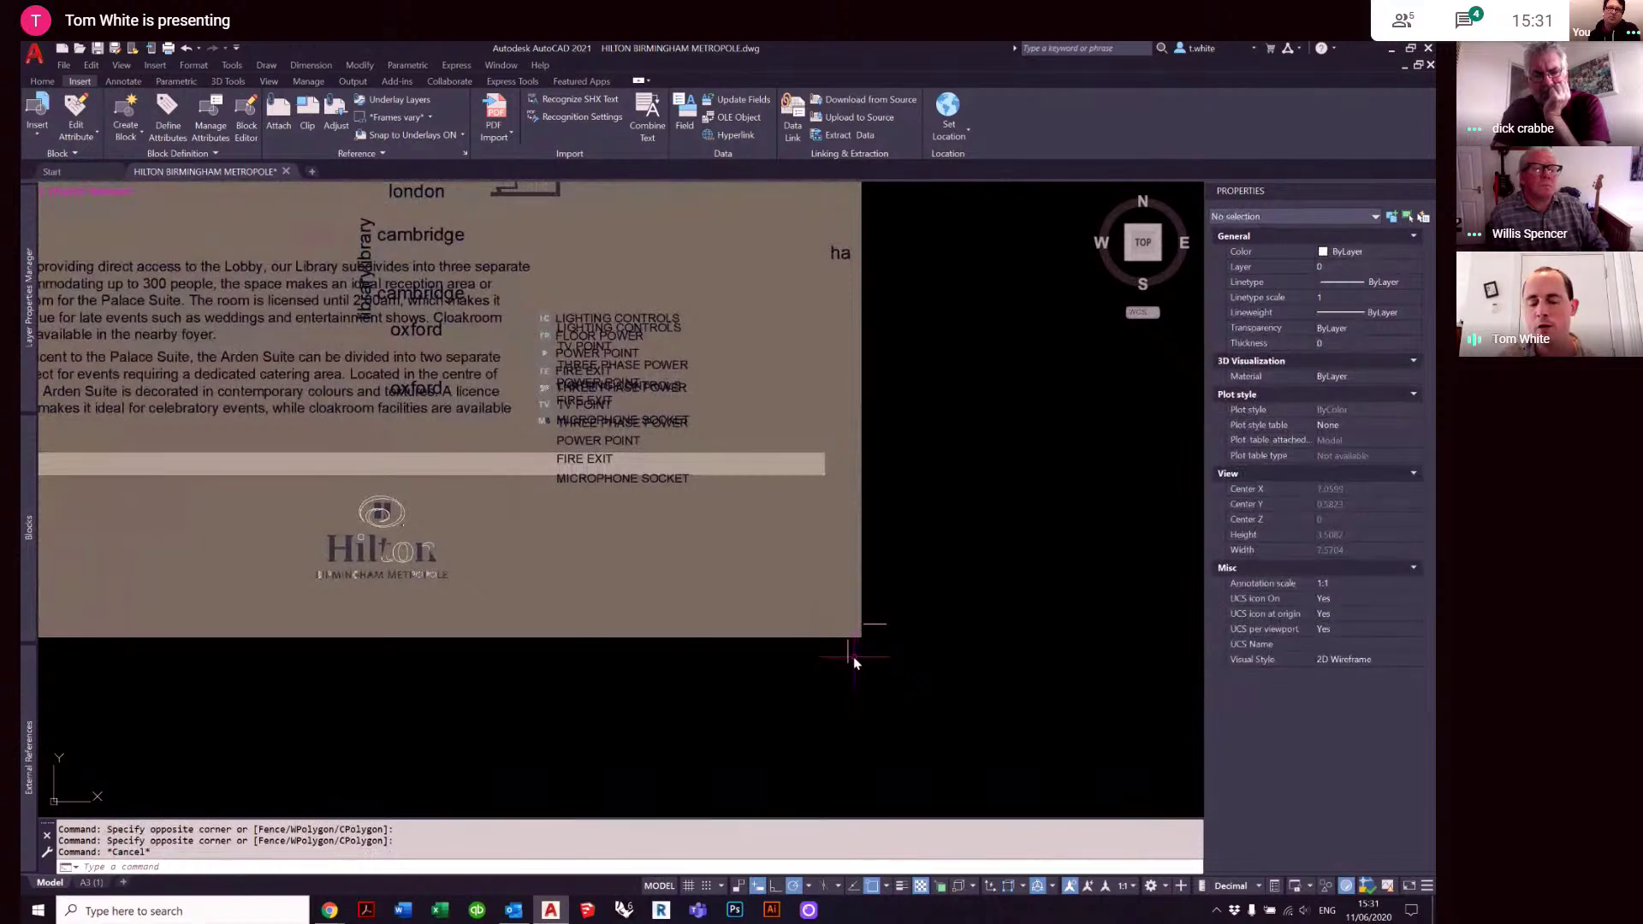
scroll(886, 676, up, 2)
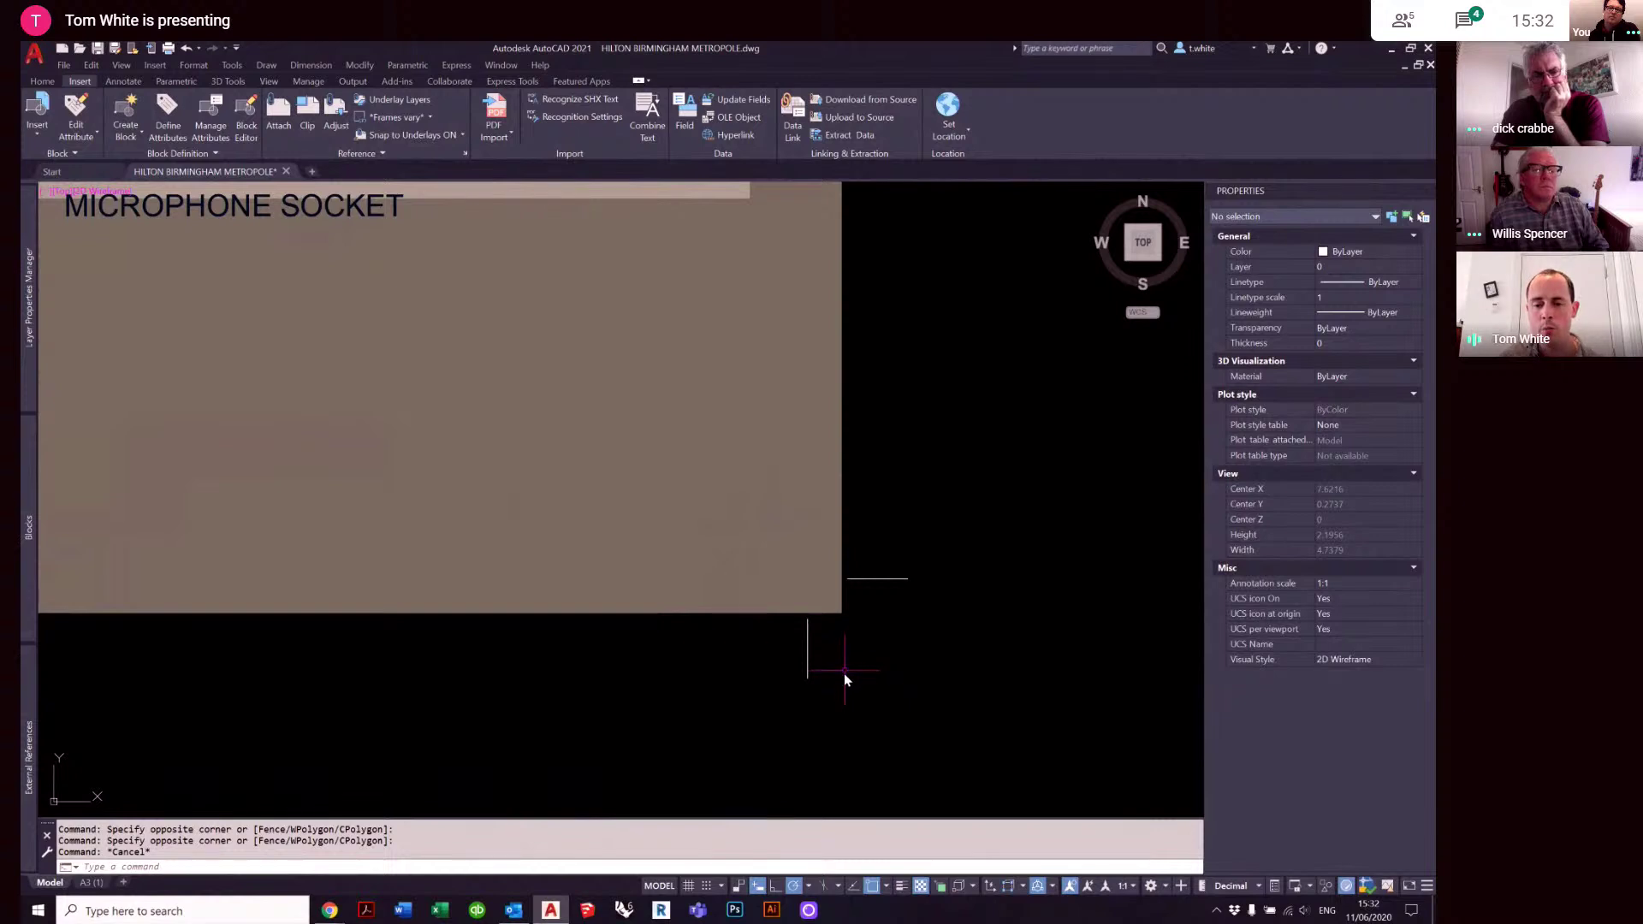
scroll(843, 680, down, 2)
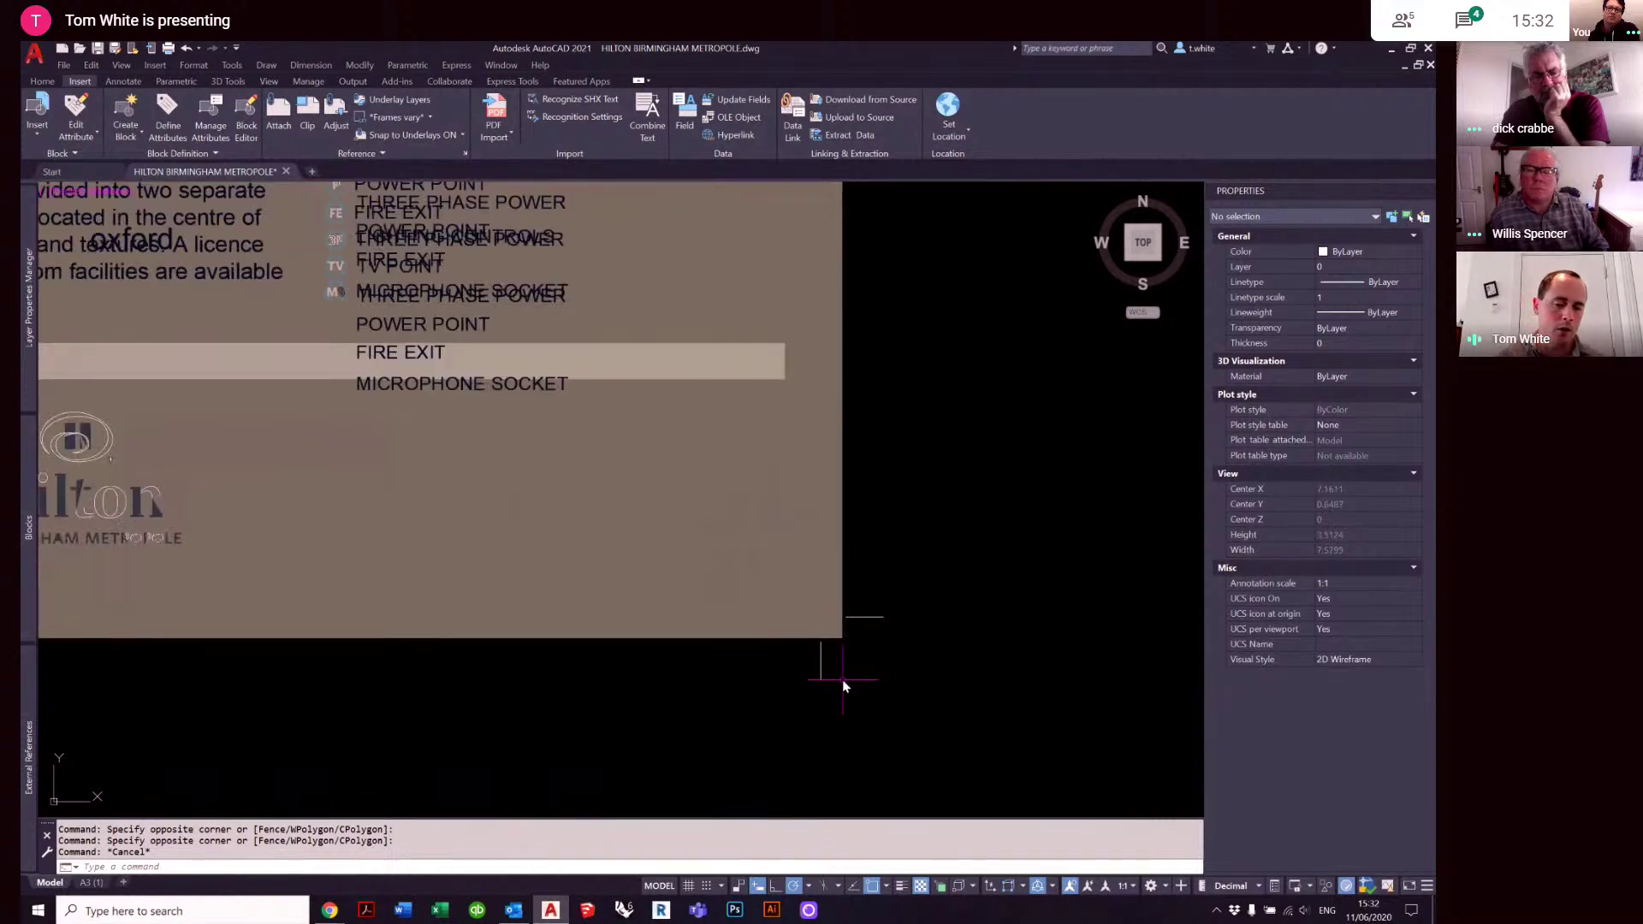
scroll(842, 679, up, 2)
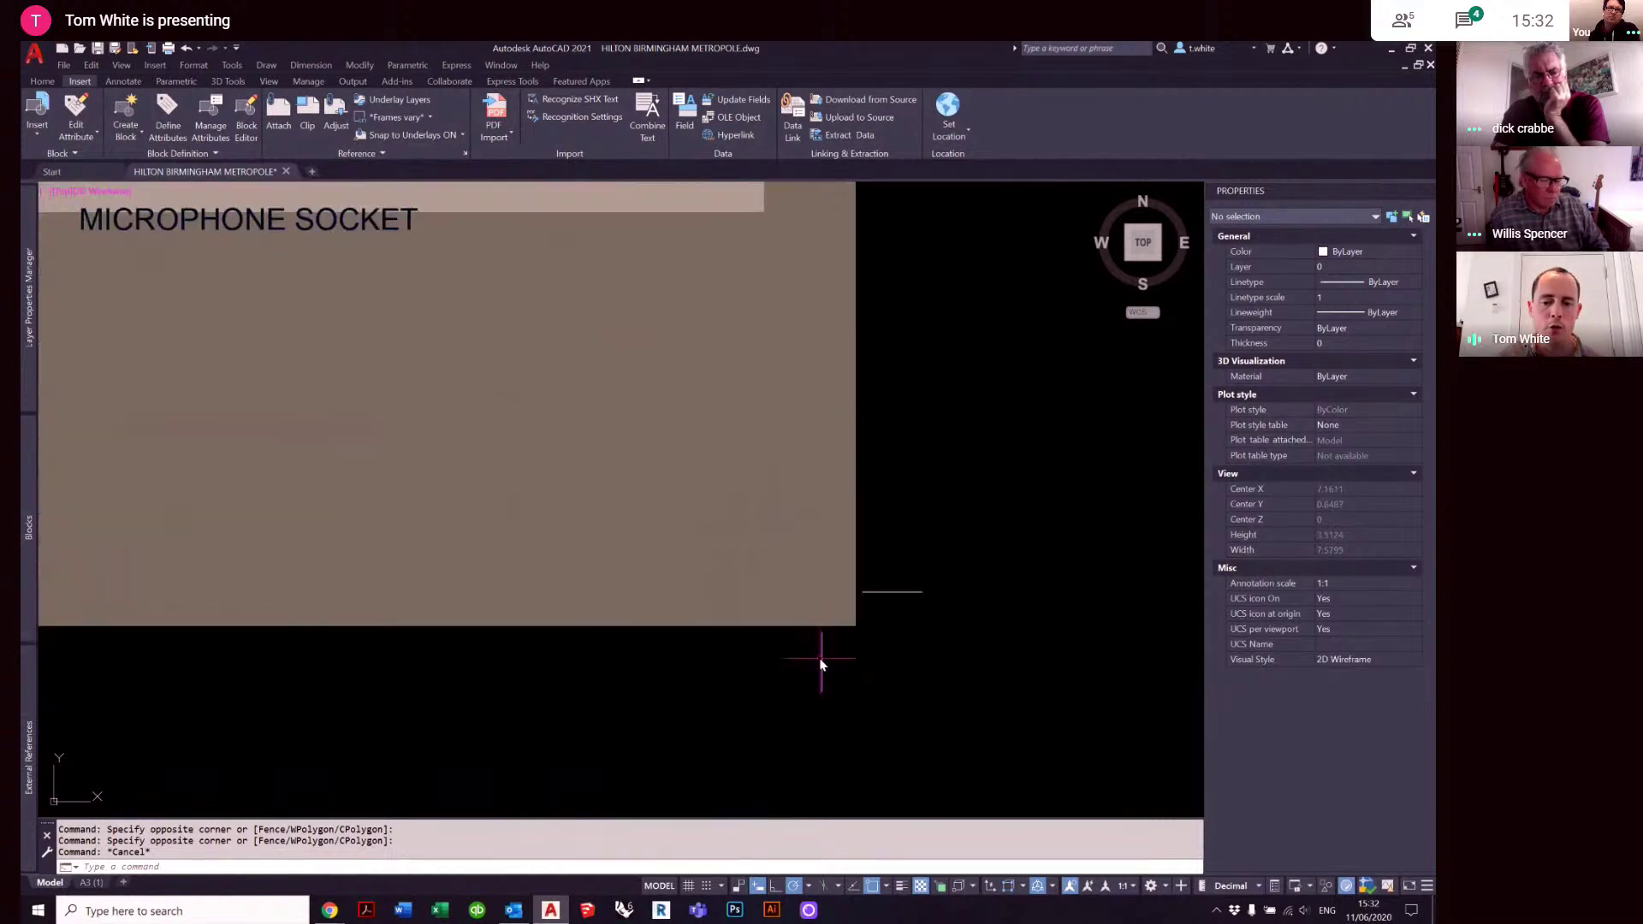
- Review the drawing's layer list, including the PDF_Geometry, PDF_Solid Fills and PDF_Text layers created by the import
scroll(843, 690, down, 3)
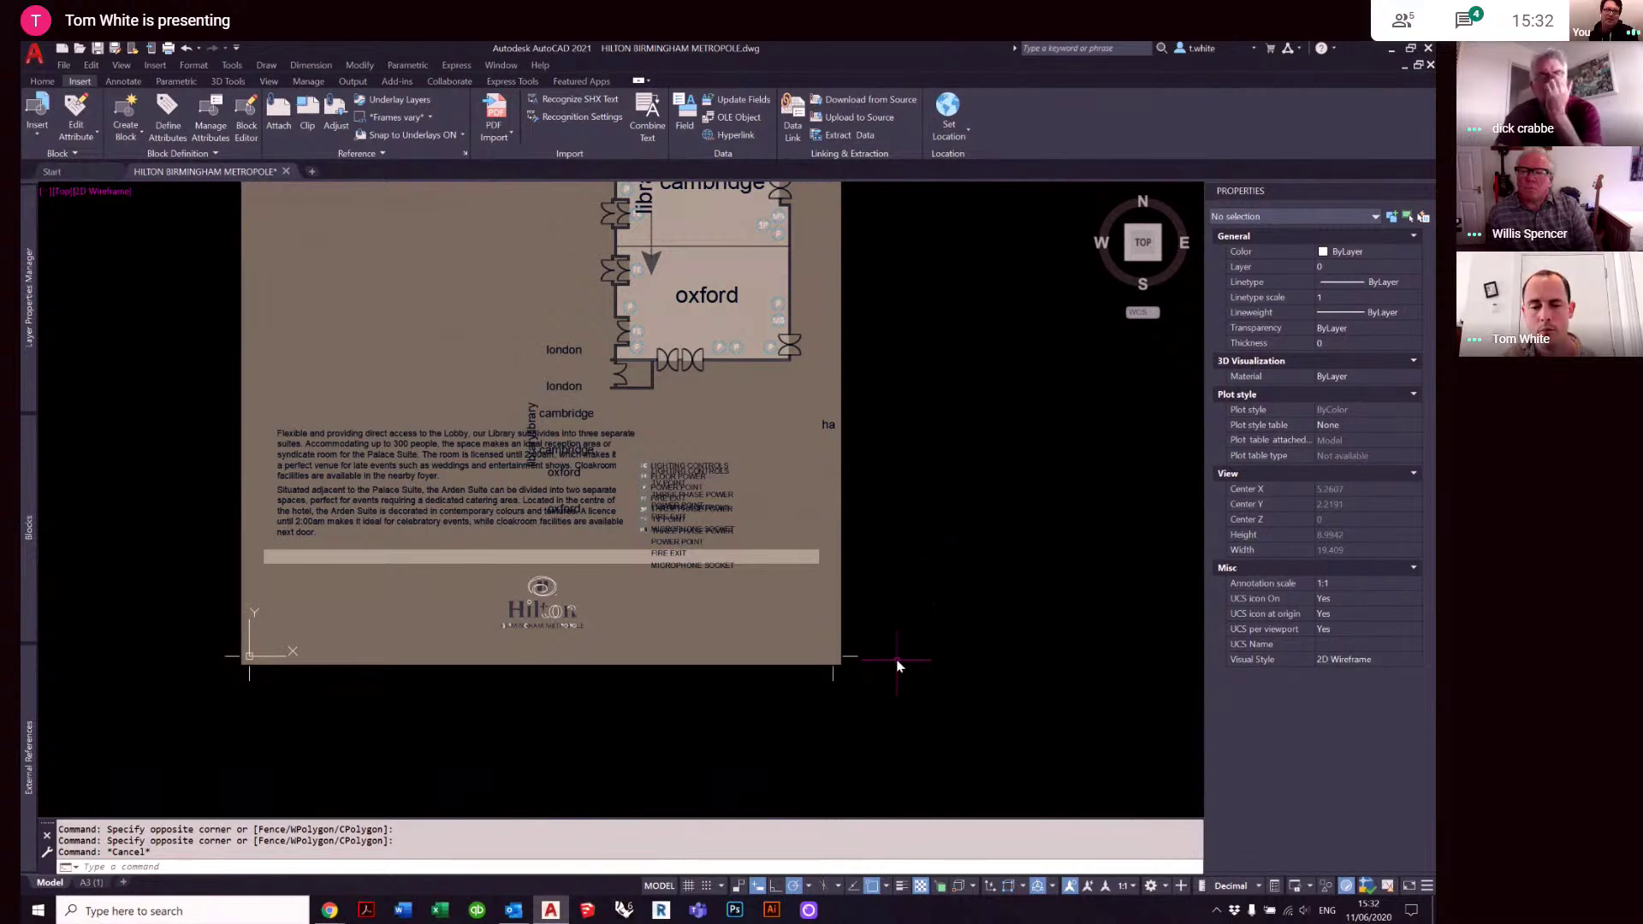
click(928, 690)
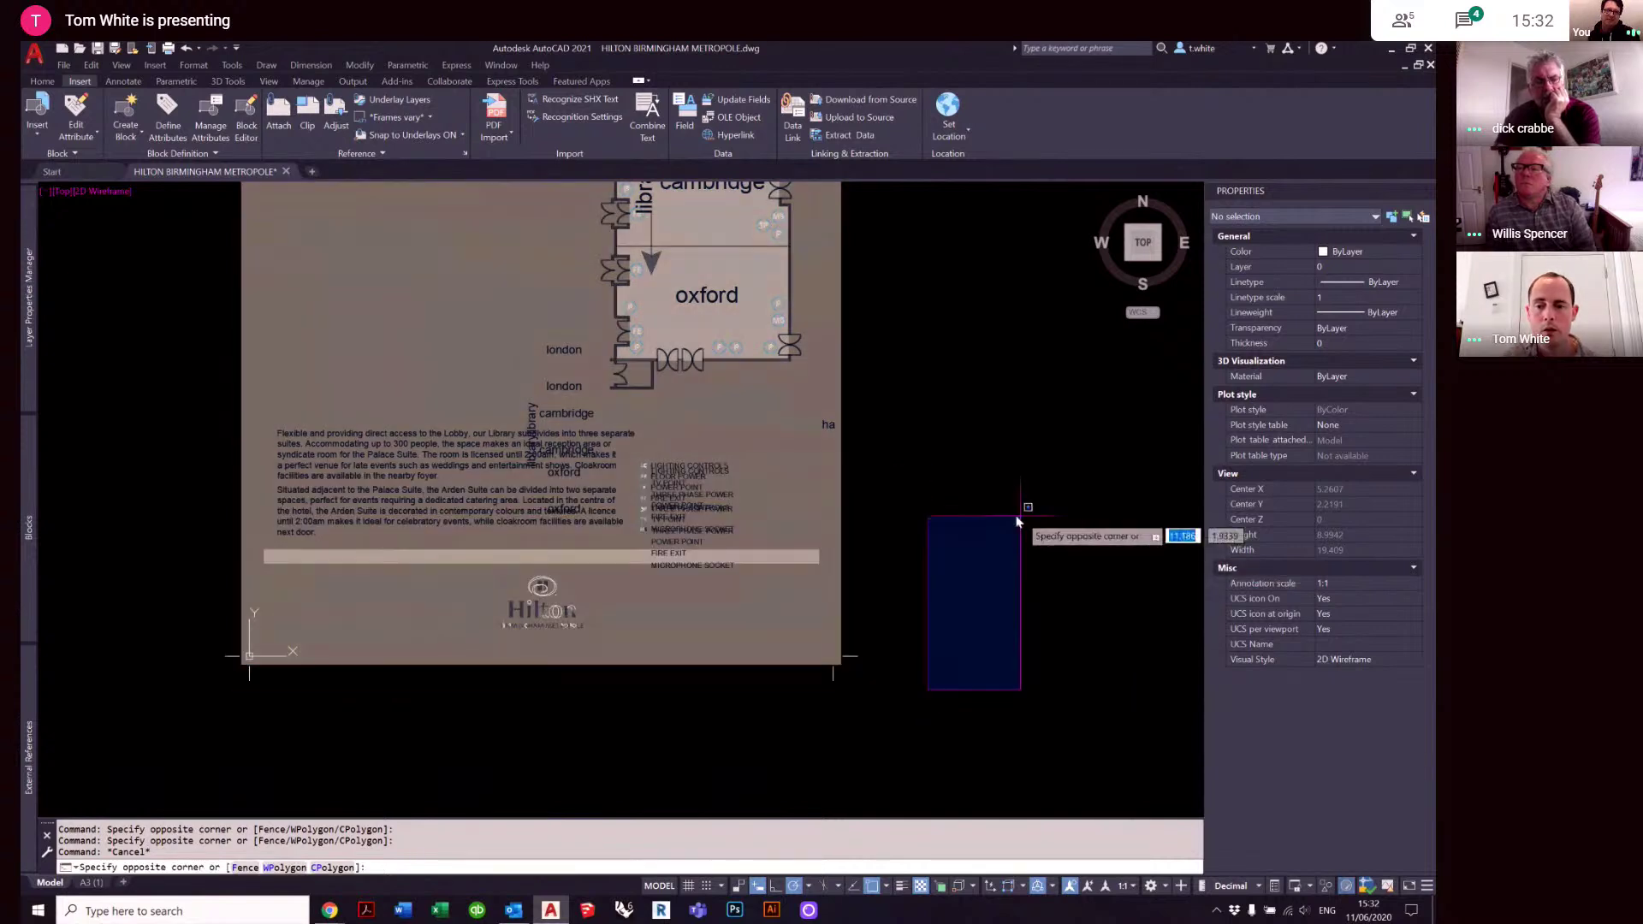
click(1084, 555)
click(44, 83)
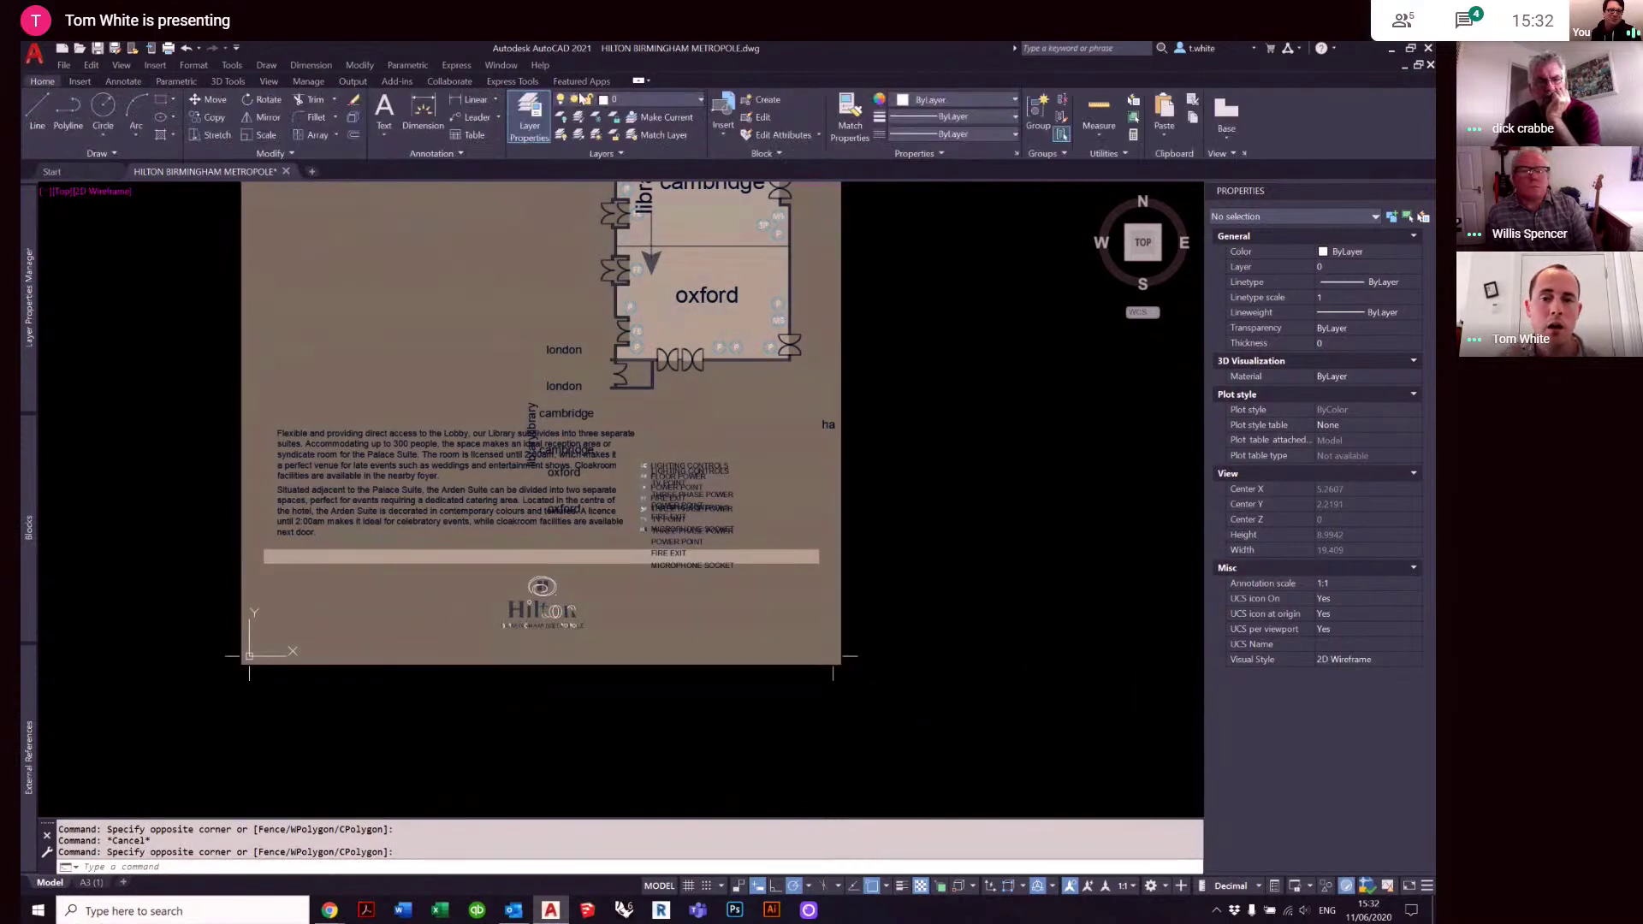
click(642, 98)
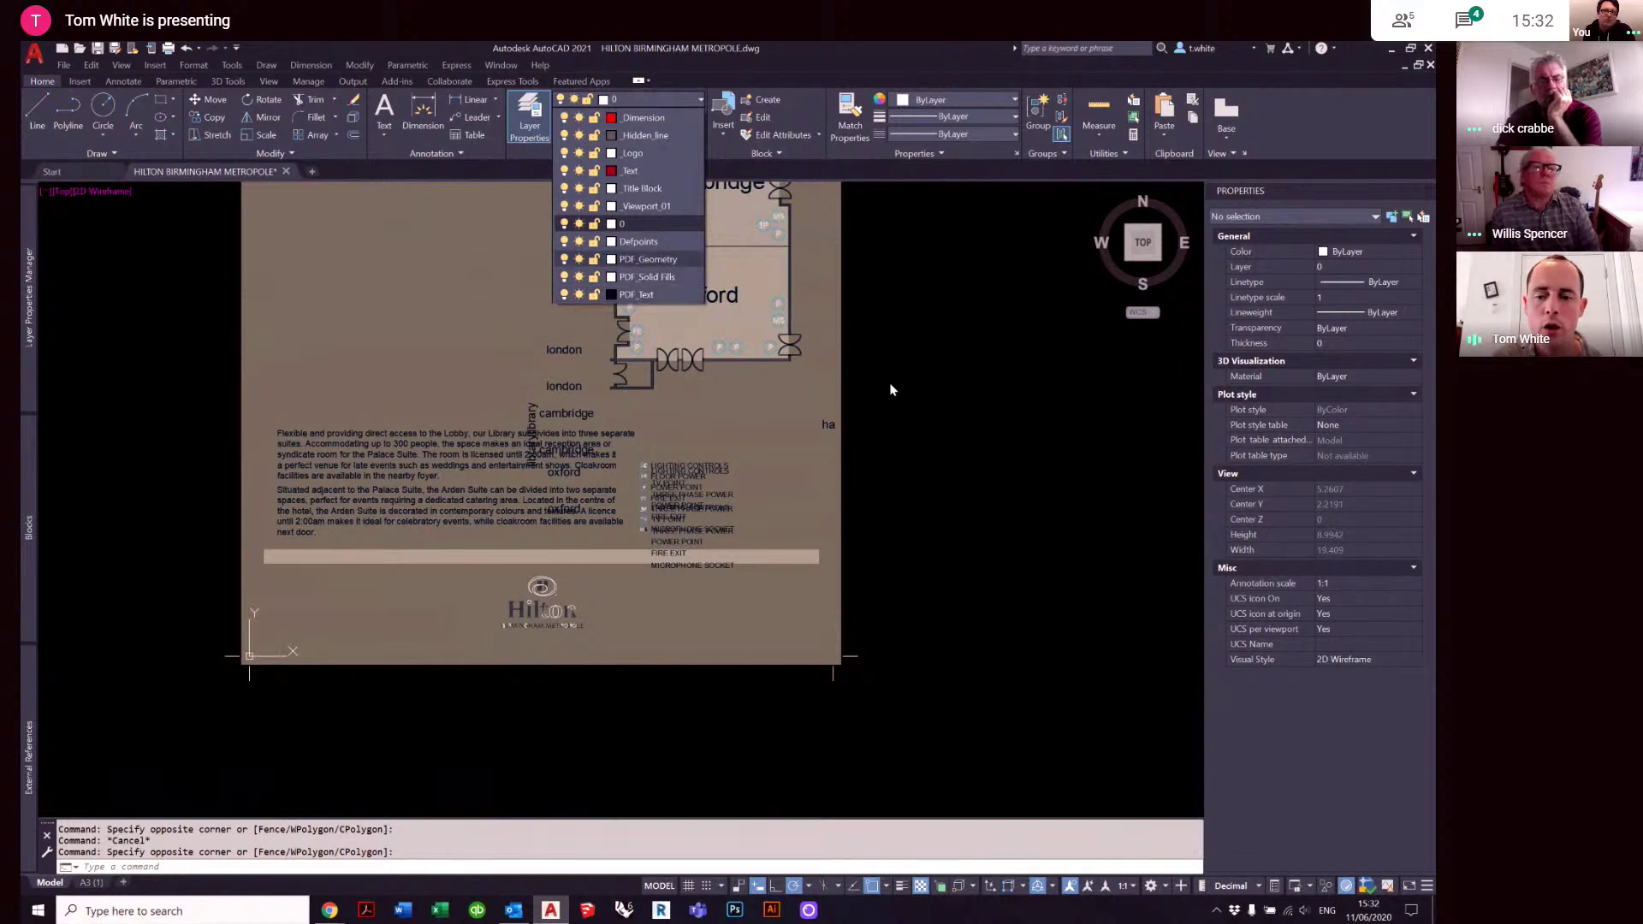
click(917, 508)
- Erase the imported page background together with the descriptive text, legend, Hilton logo and crop marks below the floor plan
click(933, 741)
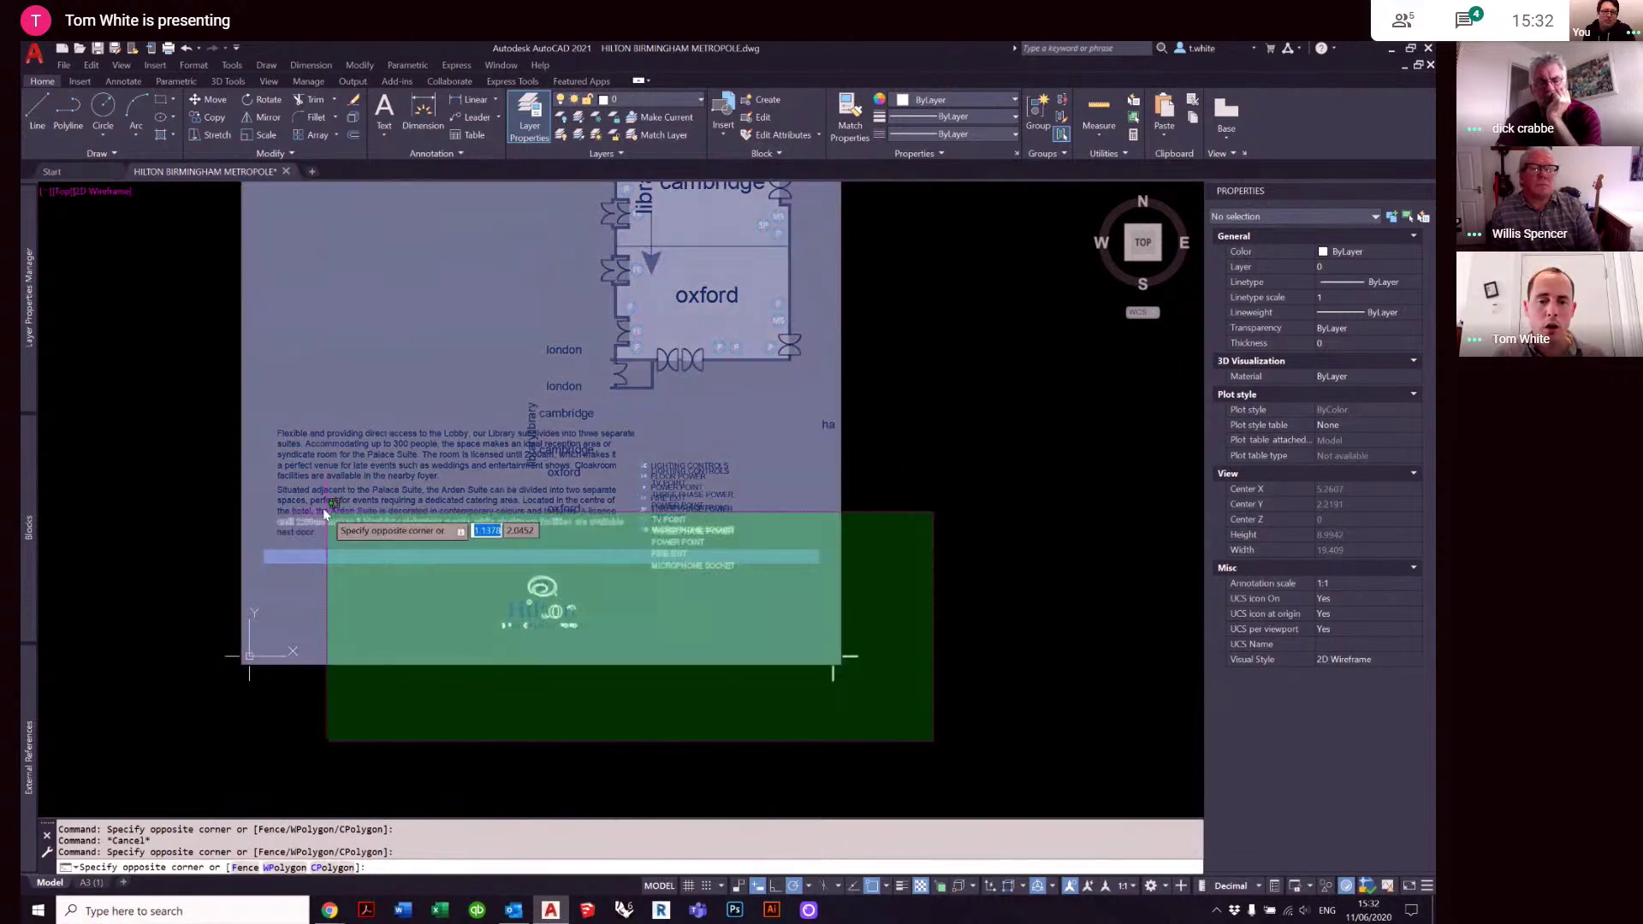
click(170, 396)
text(e)
key(Return)
- Erase the remaining page items above and around the library floor plan, leaving only the plan itself
middle_drag(568, 384, 604, 541)
scroll(604, 541, down, 4)
click(615, 558)
click(372, 291)
key(Delete)
click(601, 244)
text(e)
key(Return)
- Erase the pale solid hatch that fills the london, cambridge and oxford rooms
scroll(666, 403, up, 2)
click(688, 442)
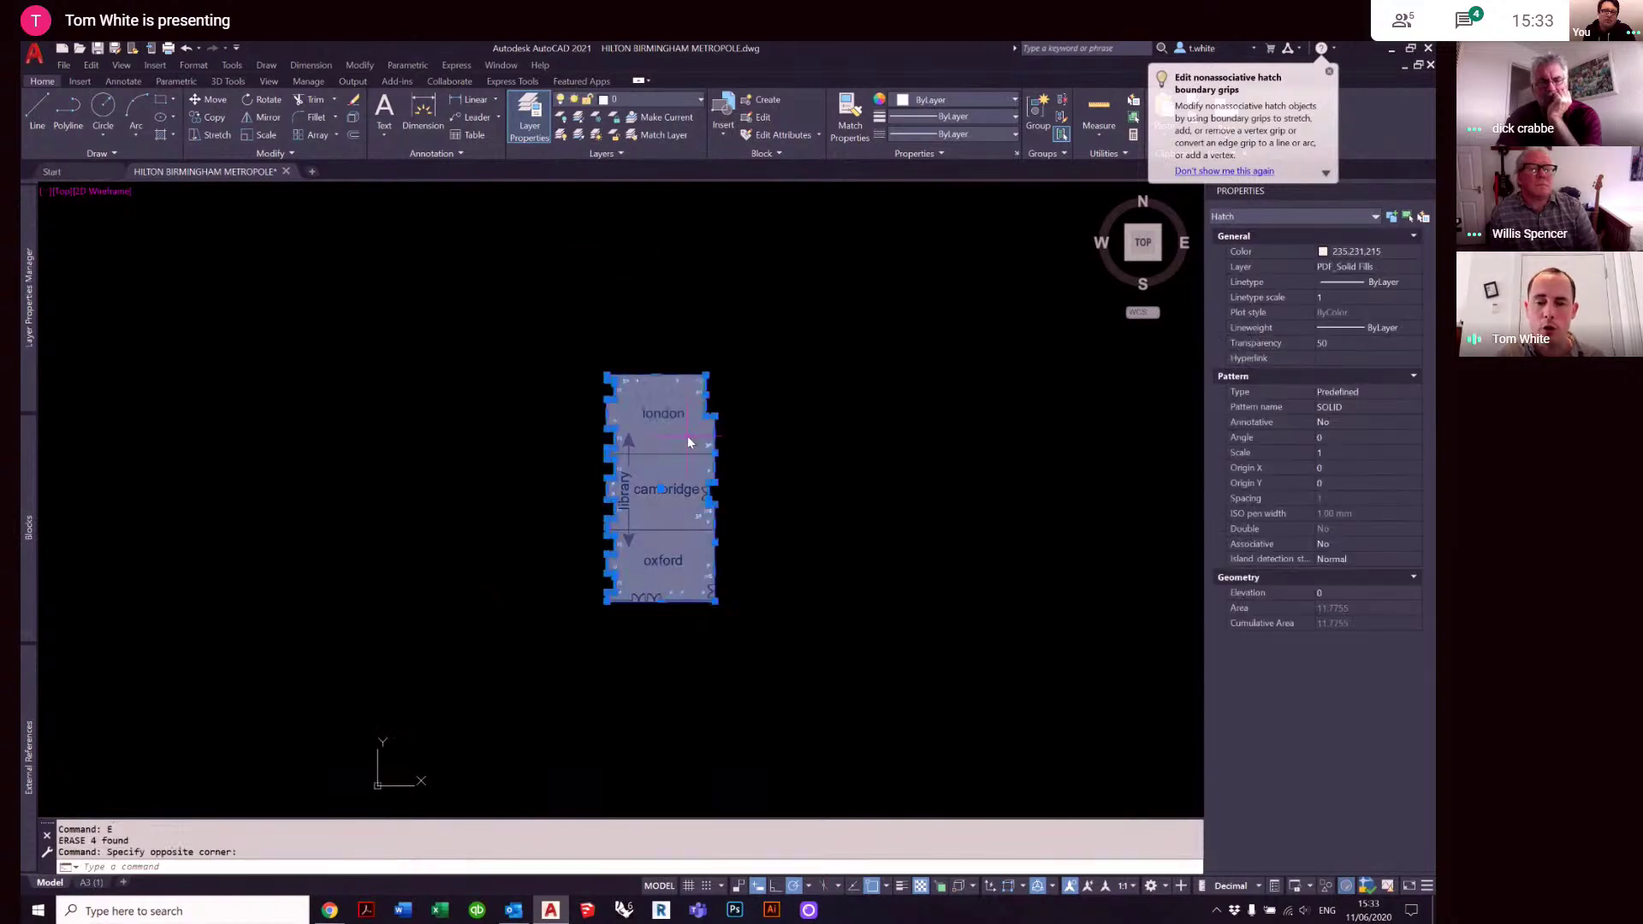
text(e)
key(Return)
- Run SETBYLAYER on the whole floor plan, changing ByBlock to ByLayer and including blocks
scroll(753, 505, up, 2)
text(setbylayer)
key(Return)
click(879, 719)
click(440, 272)
key(Return)
key(Return)
key(Return)
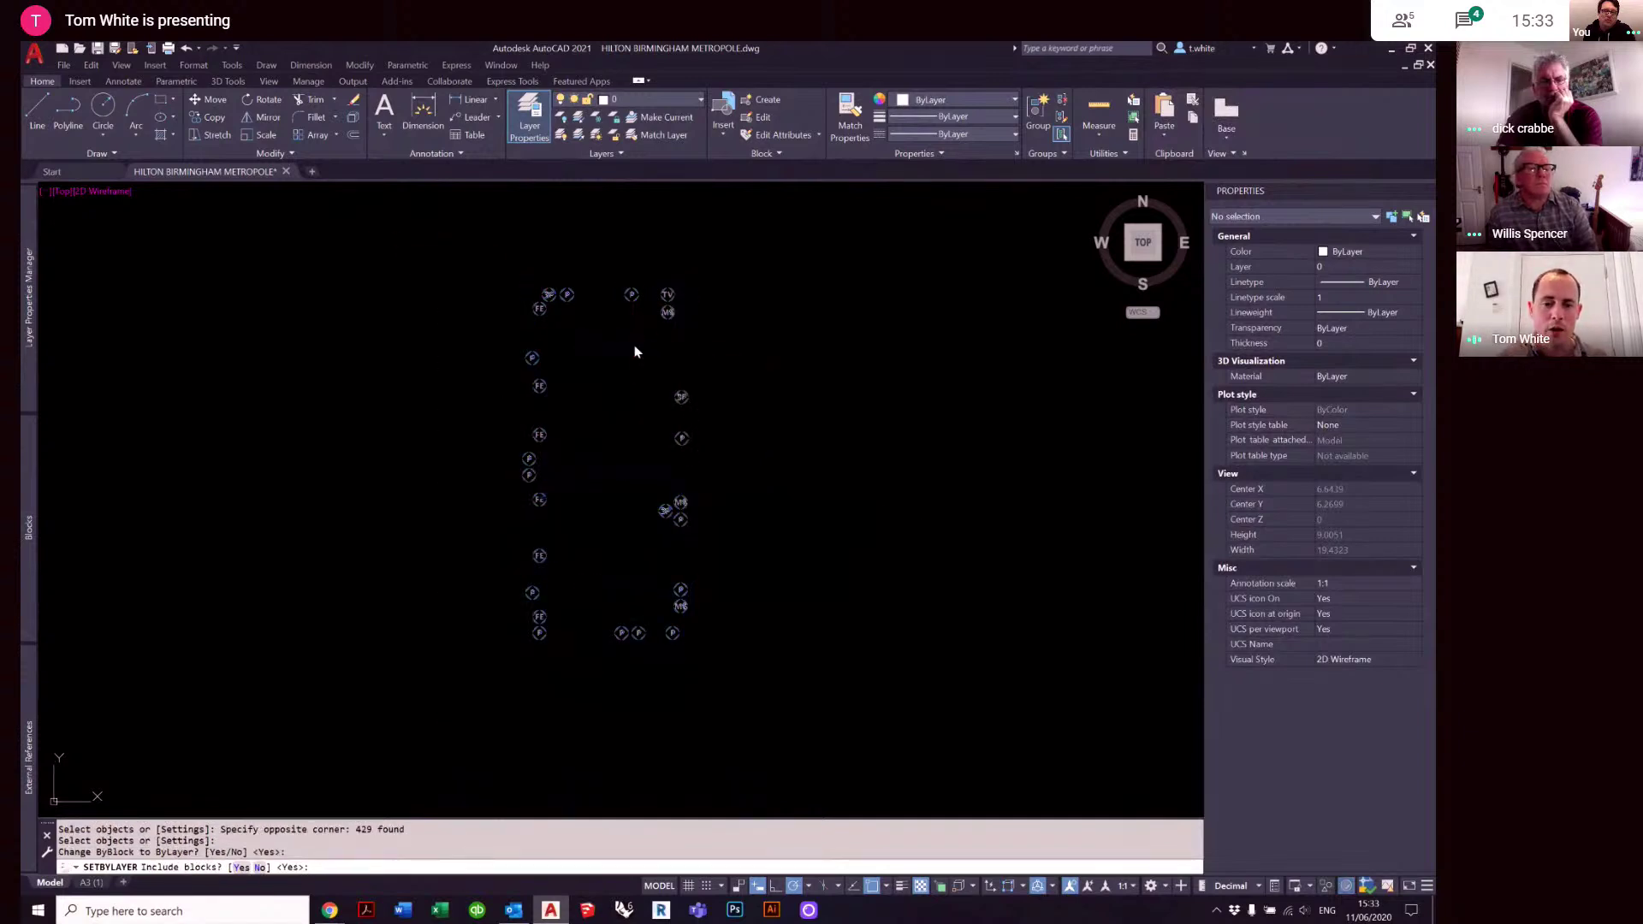
key(Escape)
key(Escape)
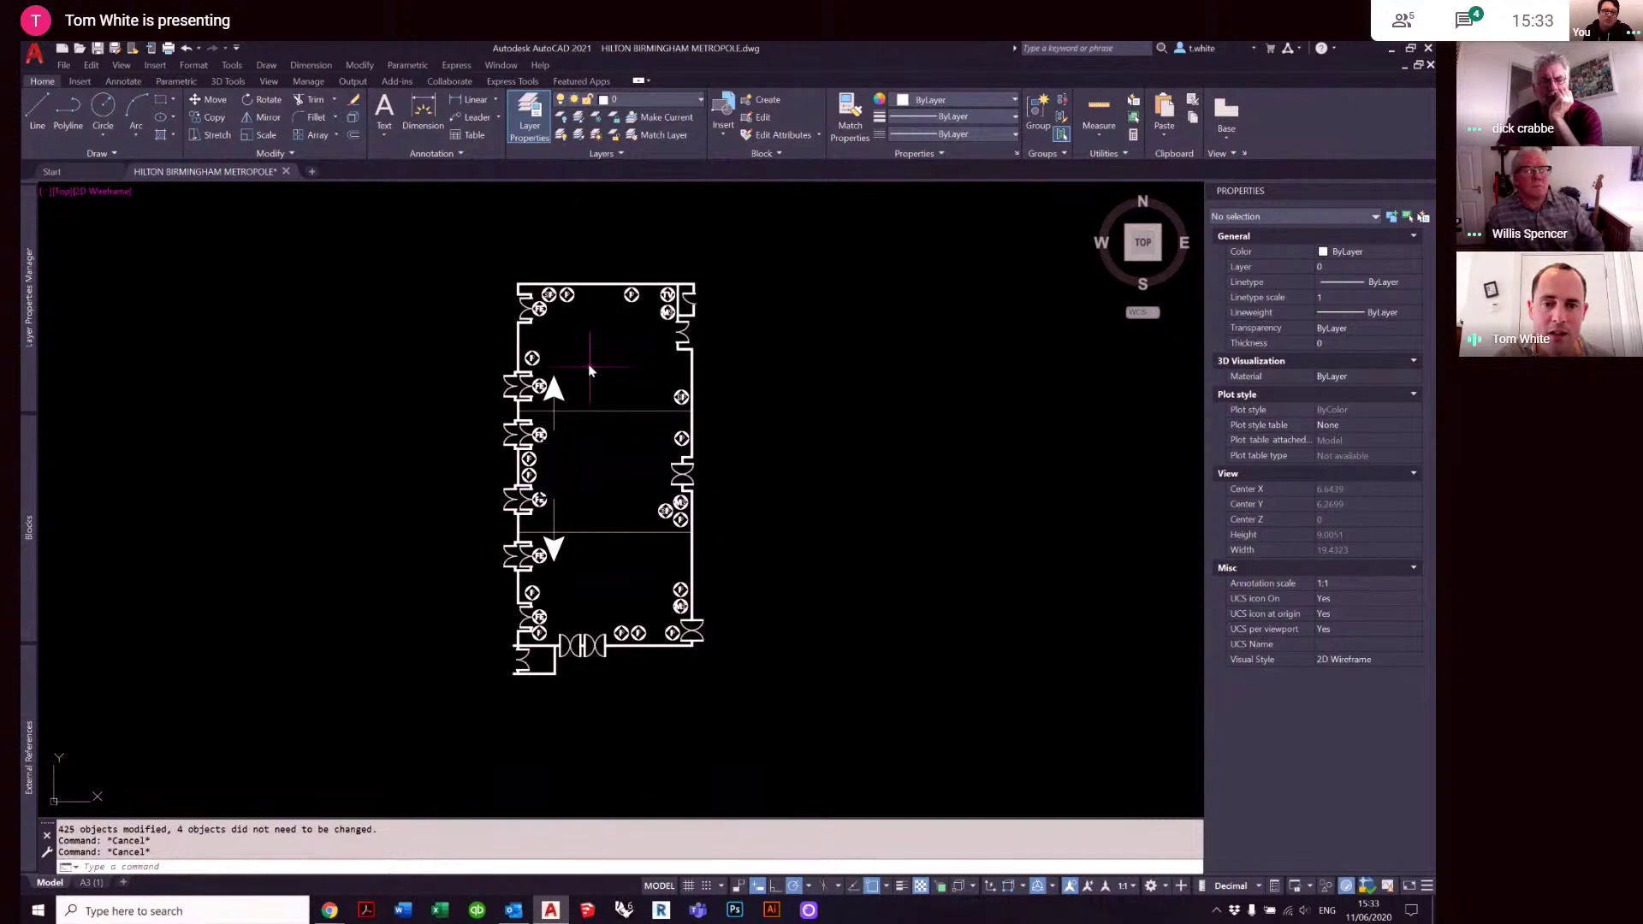
- Erase the 3P, P and FE symbols in the upper-left corner of the london room
scroll(548, 310, up, 2)
scroll(548, 310, up, 4)
click(739, 397)
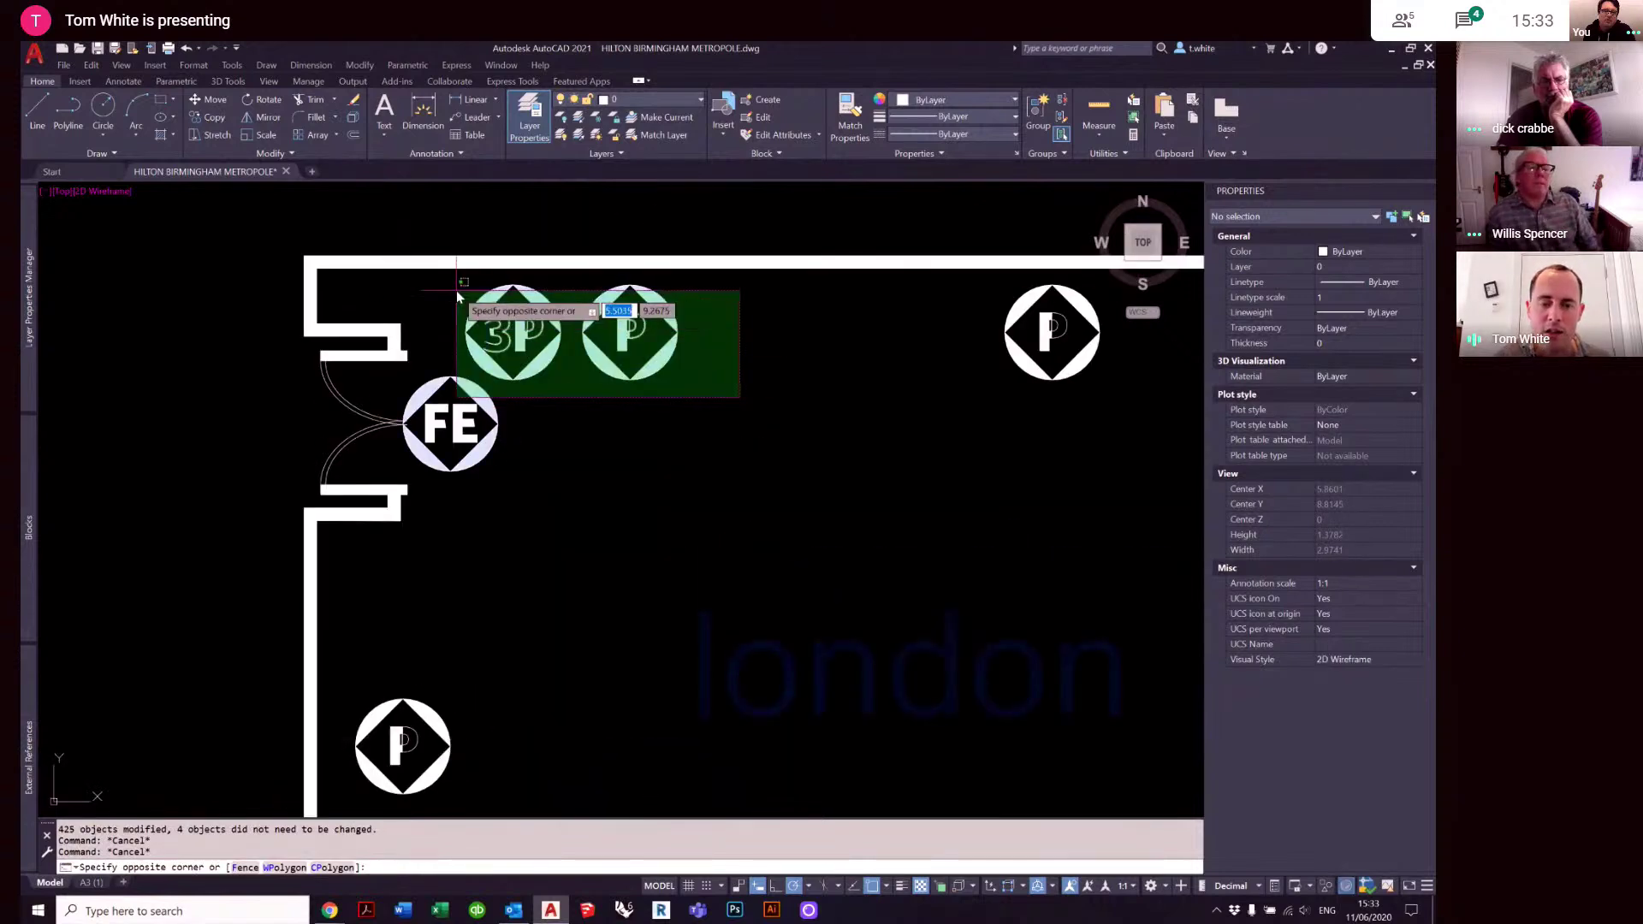
click(455, 293)
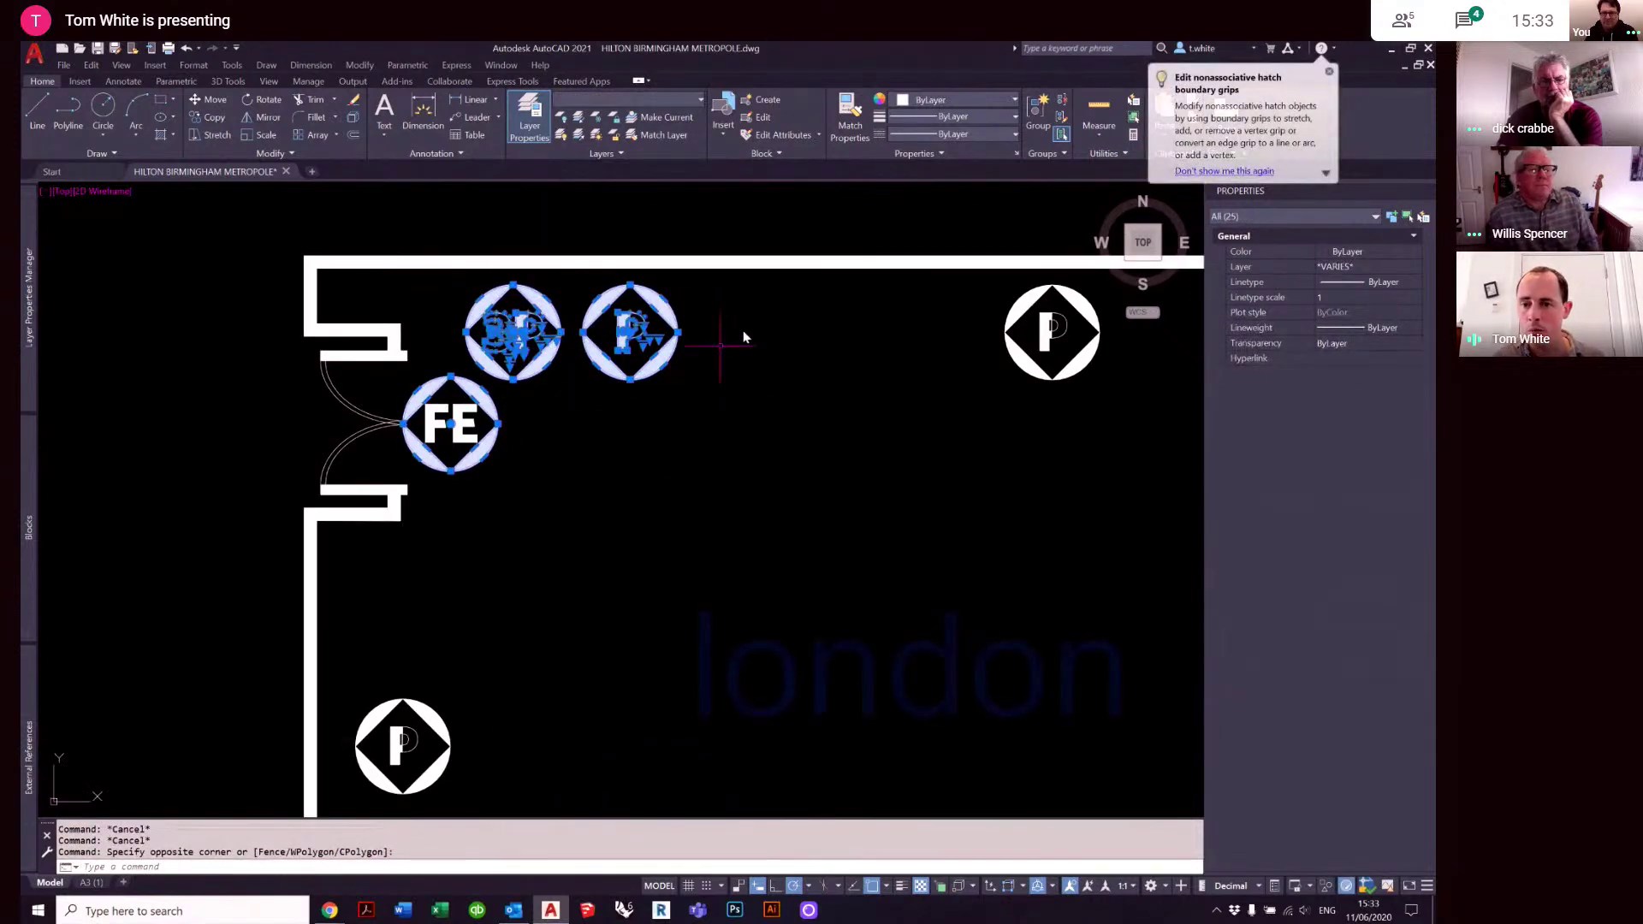
text(e)
key(Return)
click(542, 499)
click(423, 371)
text(e)
key(Return)
- Erase the symbols along the rest of the london room's upper wall, keeping the microphone socket symbol
scroll(433, 370, down, 2)
middle_drag(865, 377, 549, 428)
scroll(674, 428, up, 4)
click(673, 433)
click(156, 268)
key(space)
scroll(494, 350, down, 8)
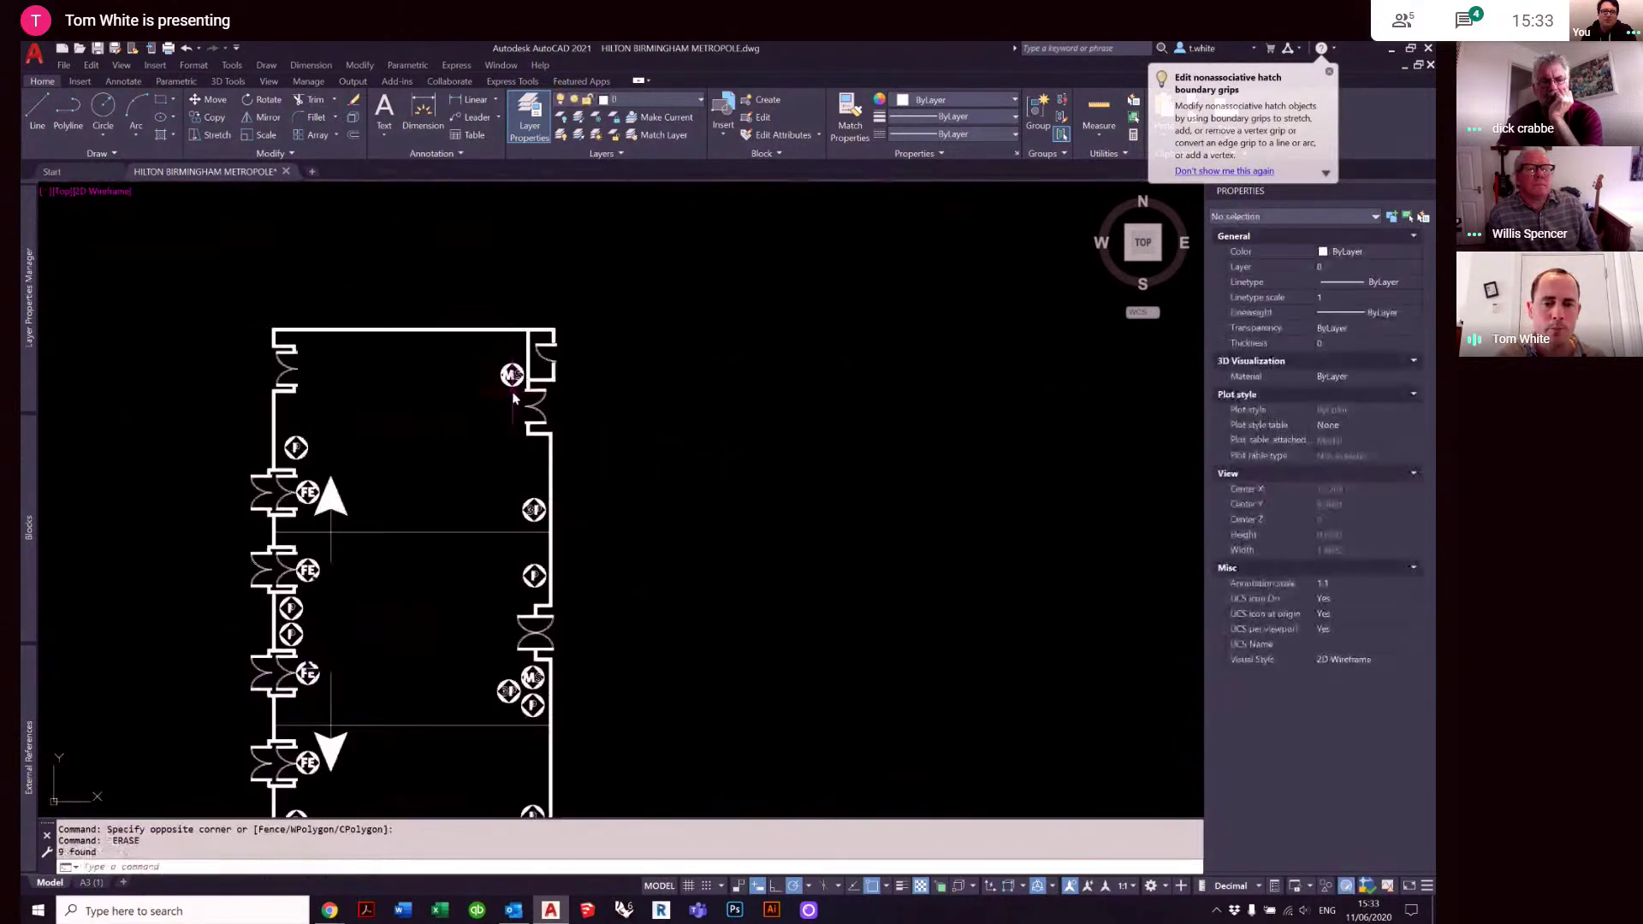
- Rotate the whole floor plan 90 degrees counterclockwise so that its long side runs horizontally
middle_drag(461, 509, 649, 412)
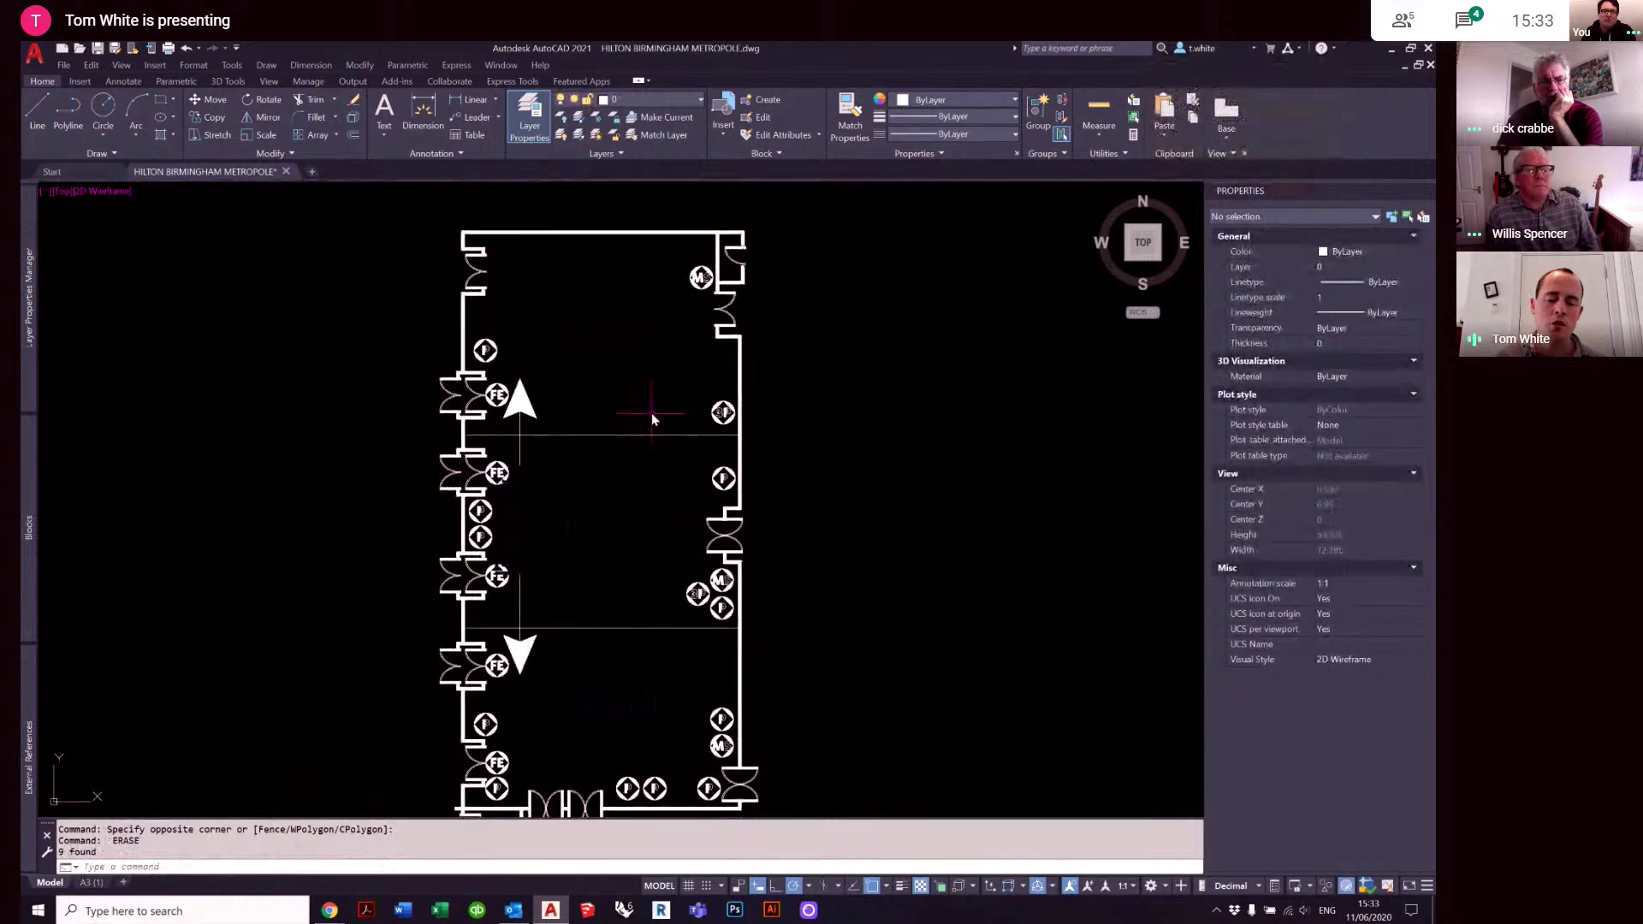
scroll(652, 410, down, 2)
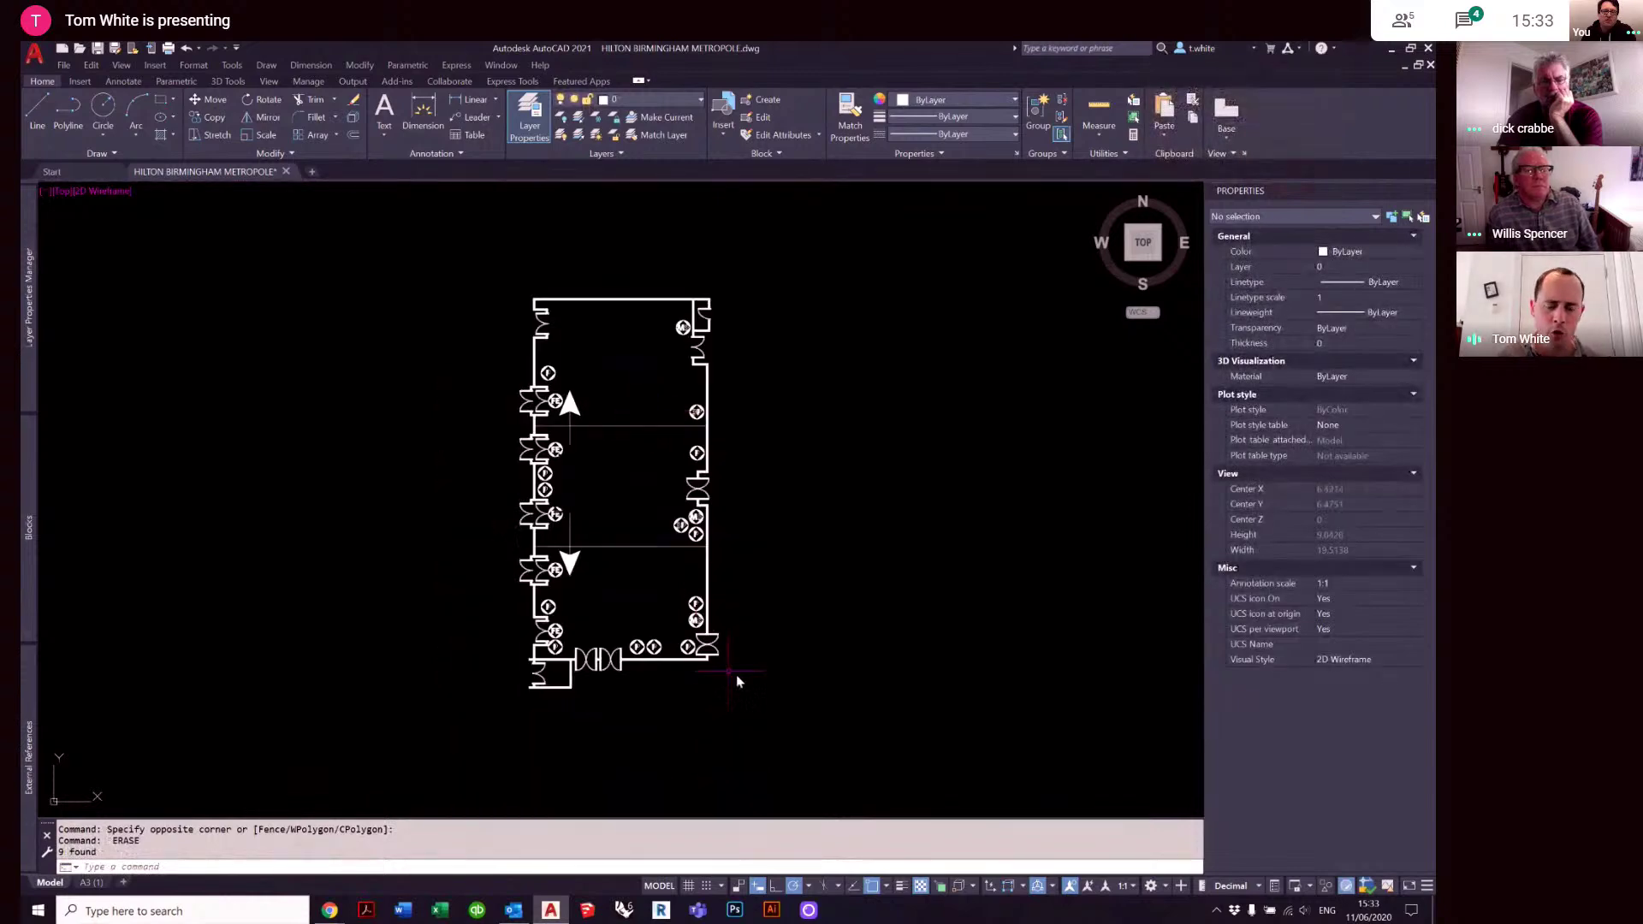
click(782, 707)
click(495, 253)
text(ro)
key(Return)
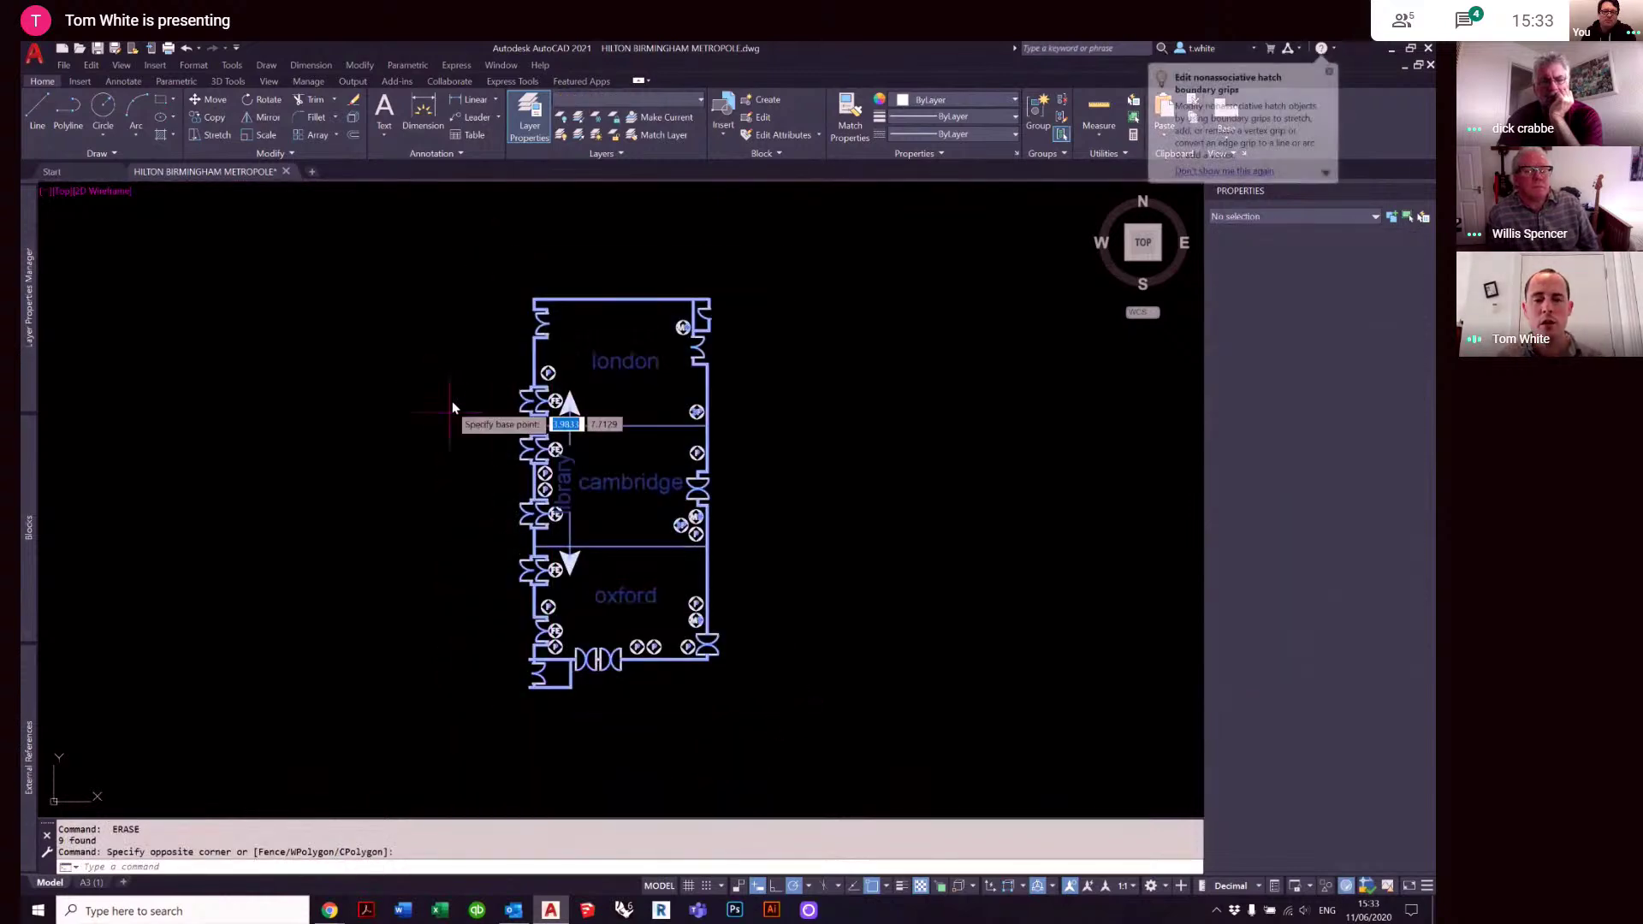
click(452, 413)
click(457, 377)
middle_drag(457, 374, 462, 466)
click(800, 503)
click(248, 216)
scroll(313, 274, up, 2)
text(sc)
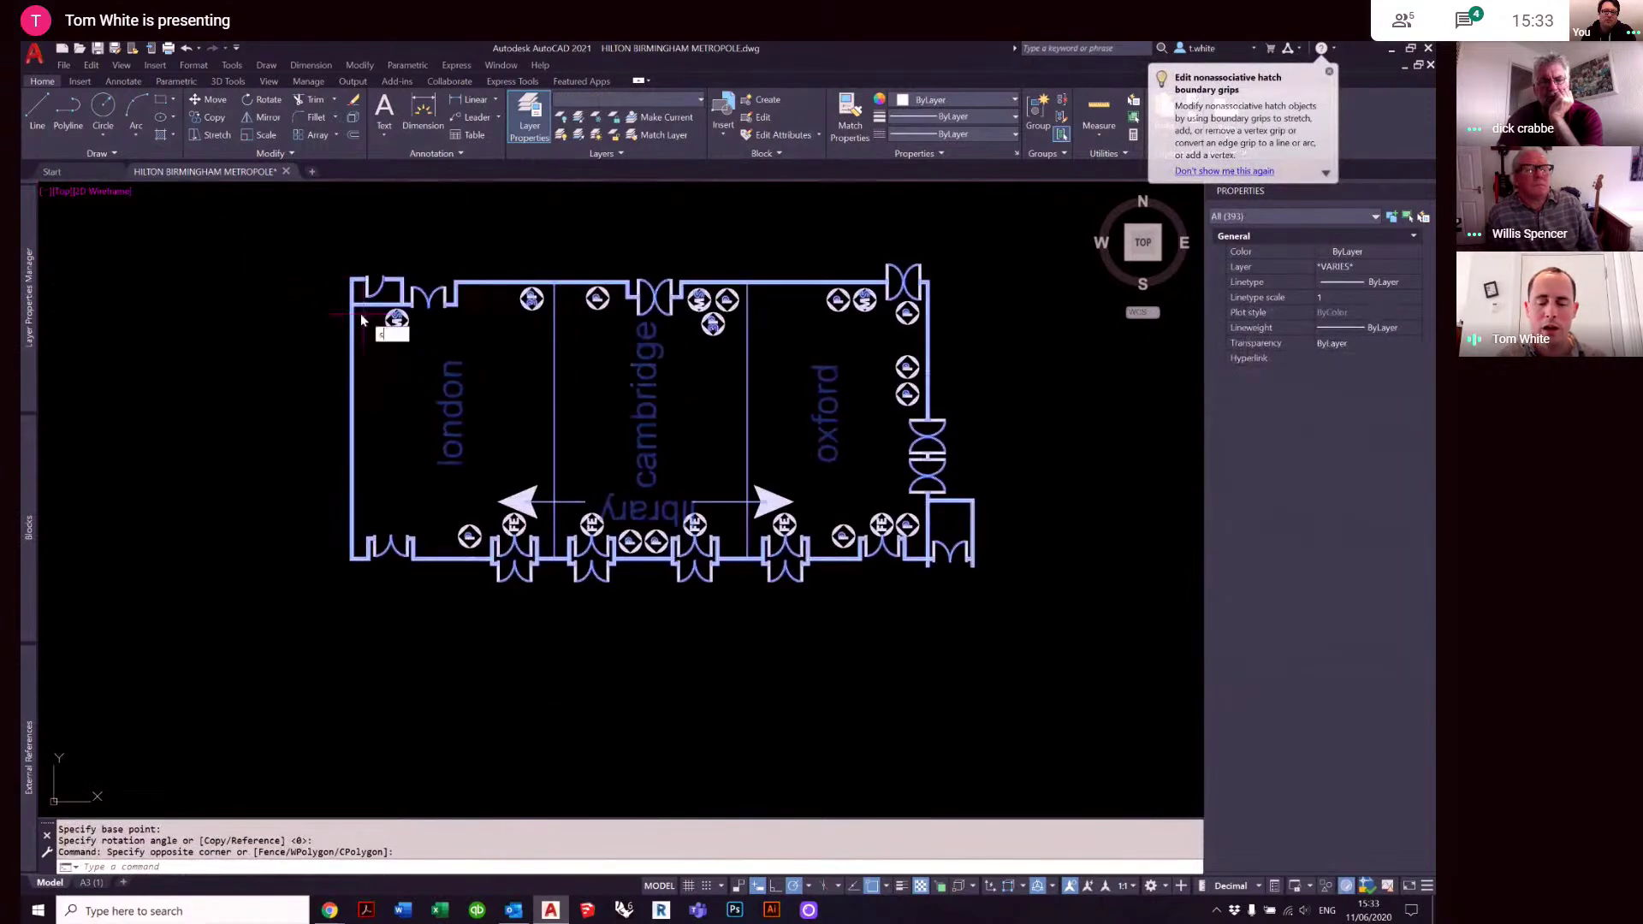
key(Return)
scroll(914, 355, up, 6)
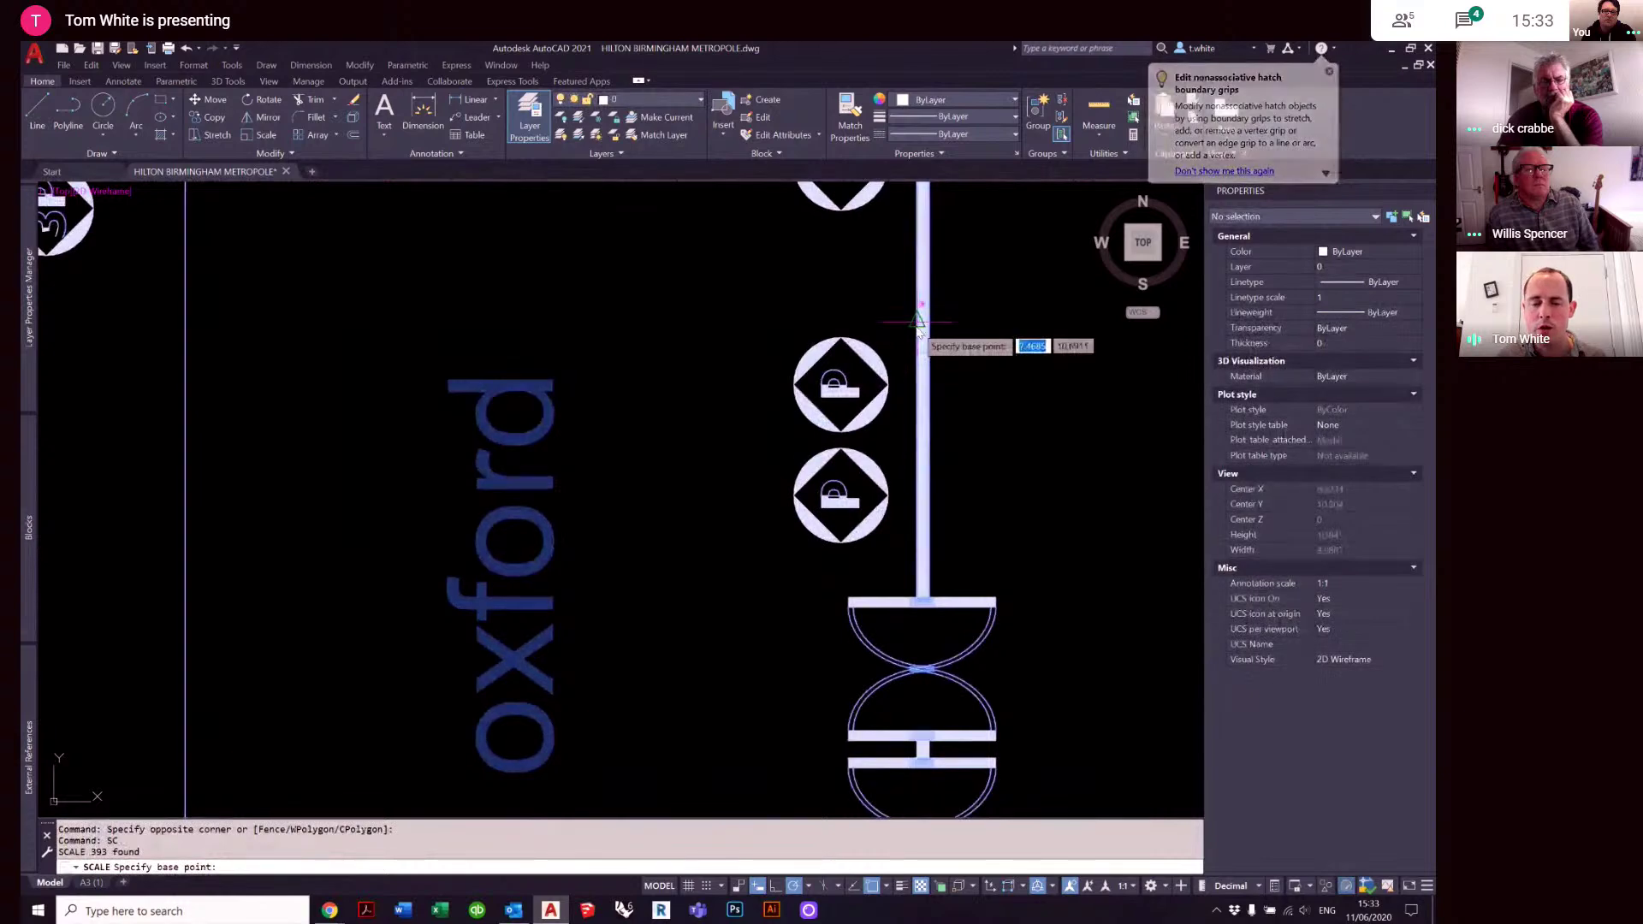
click(911, 349)
scroll(911, 350, down, 6)
text(r)
key(Return)
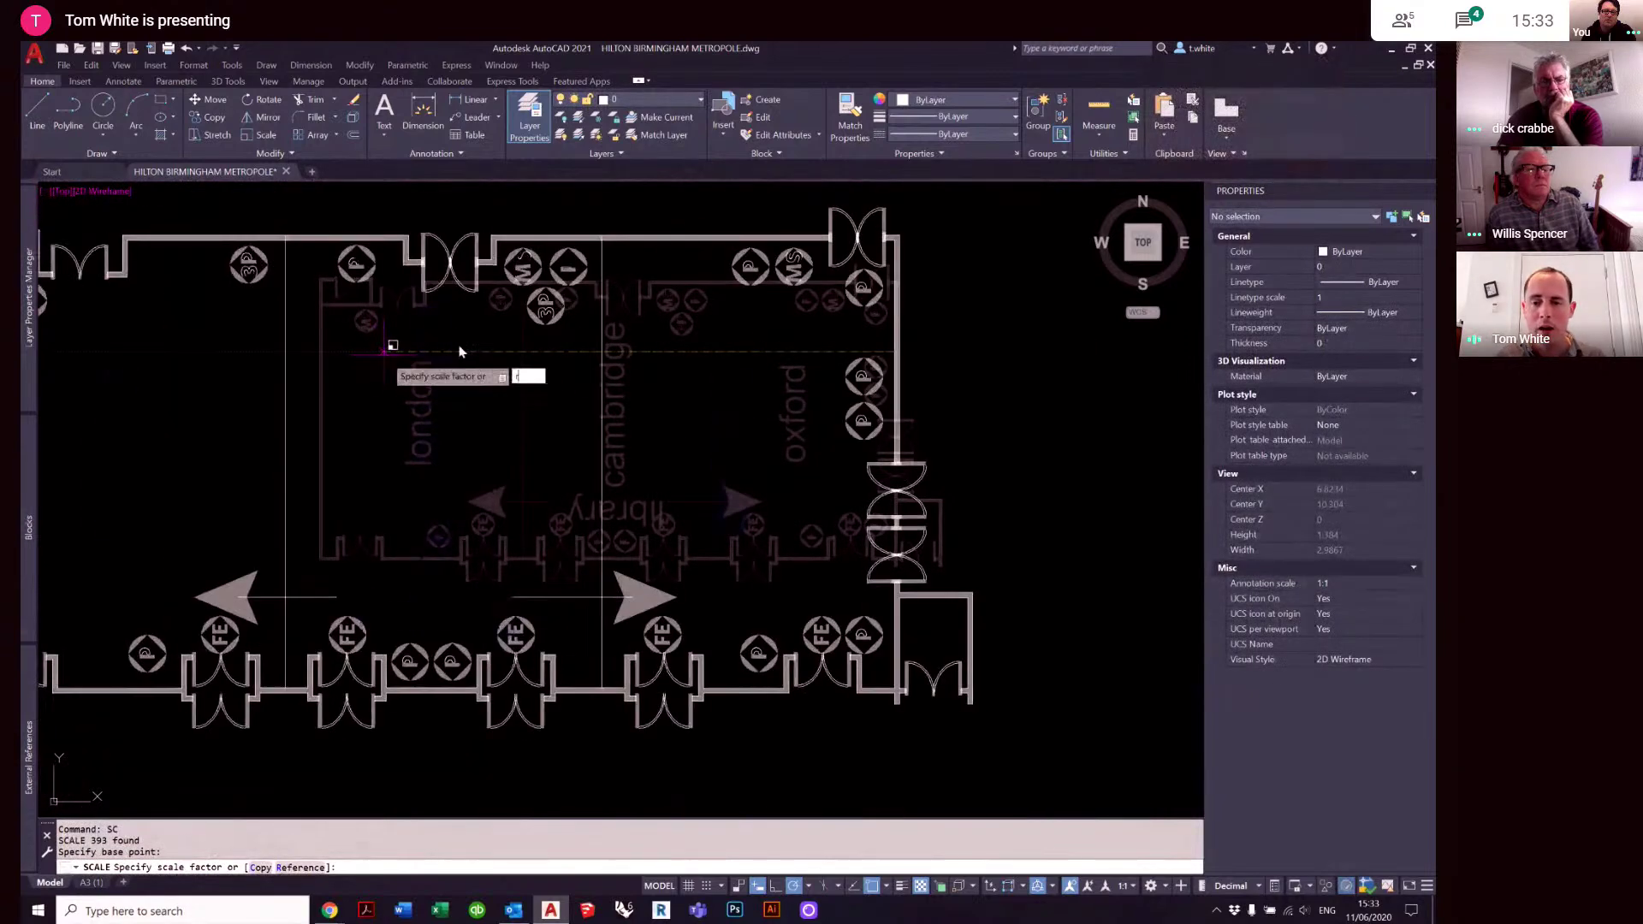
key(Escape)
key(Escape)
- Scale the whole floor plan by reference, using the inner distance between its two end walls and a new length of 25570
click(1024, 661)
click(237, 222)
text(sc)
key(Return)
scroll(894, 351, up, 3)
scroll(899, 385, up, 6)
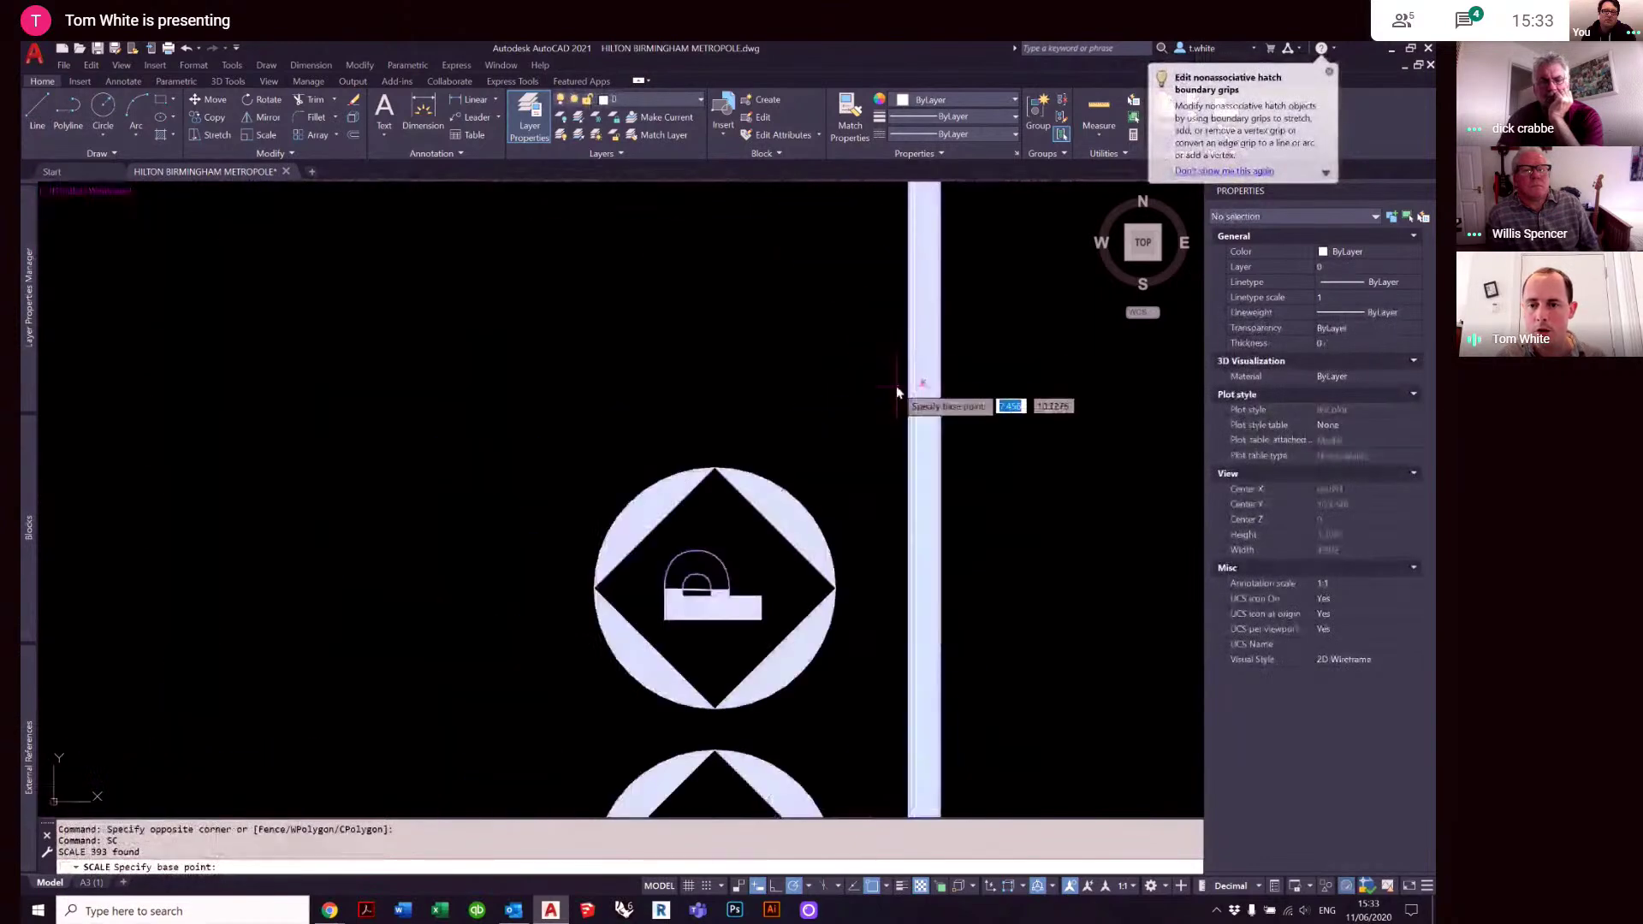
click(906, 402)
text(r)
key(Return)
click(890, 441)
scroll(551, 486, down, 8)
scroll(513, 462, up, 2)
scroll(411, 410, up, 3)
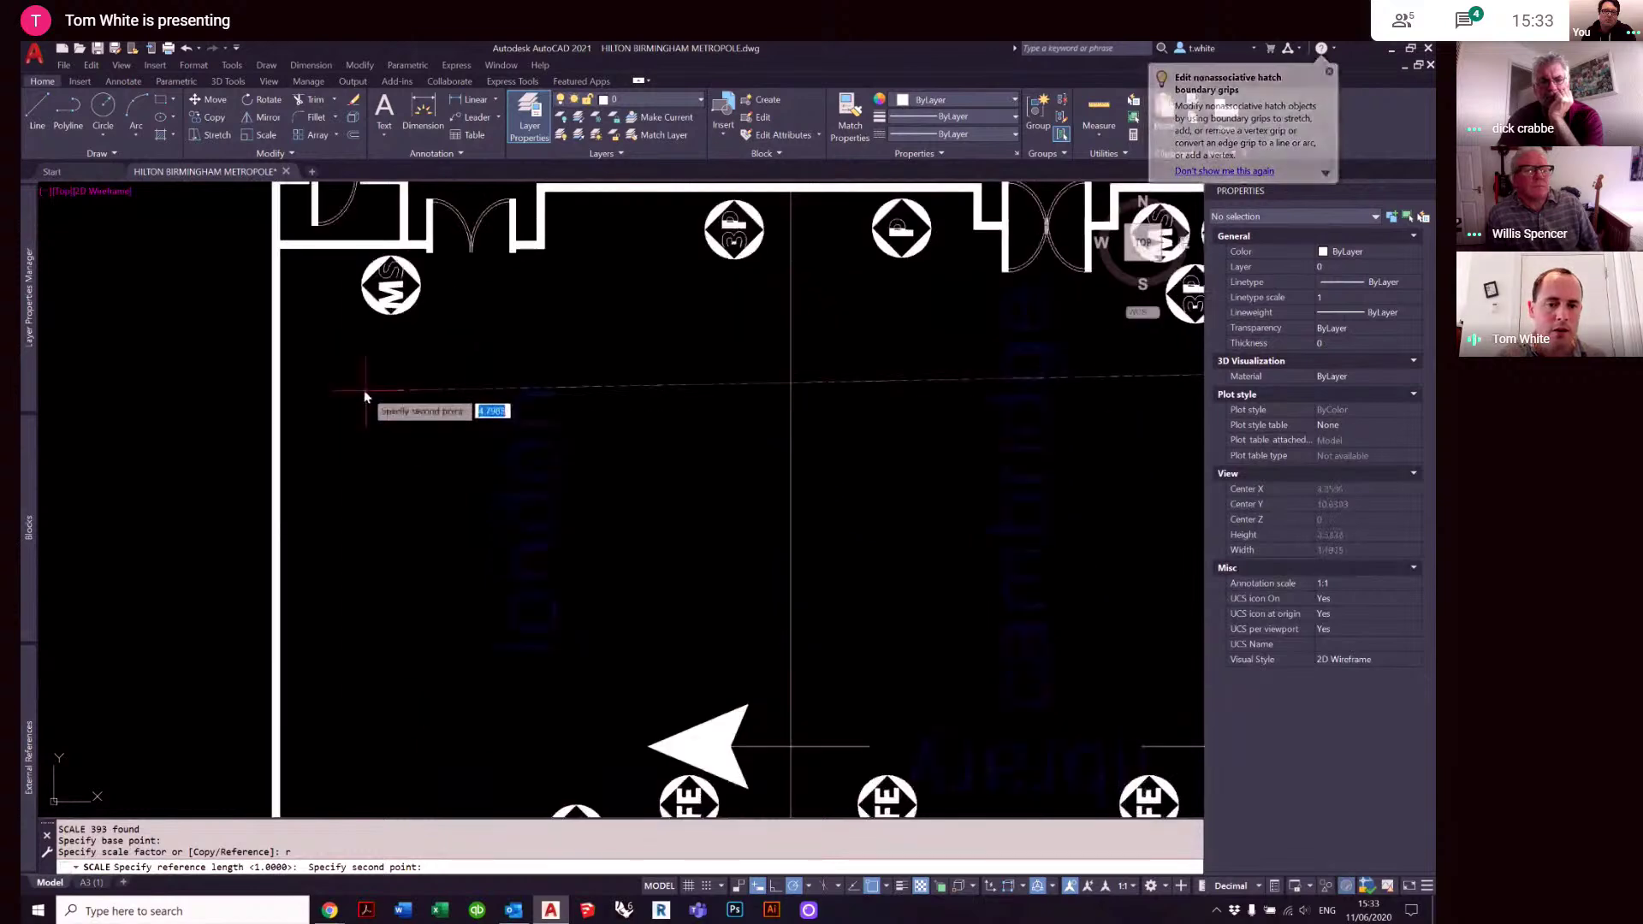
click(278, 367)
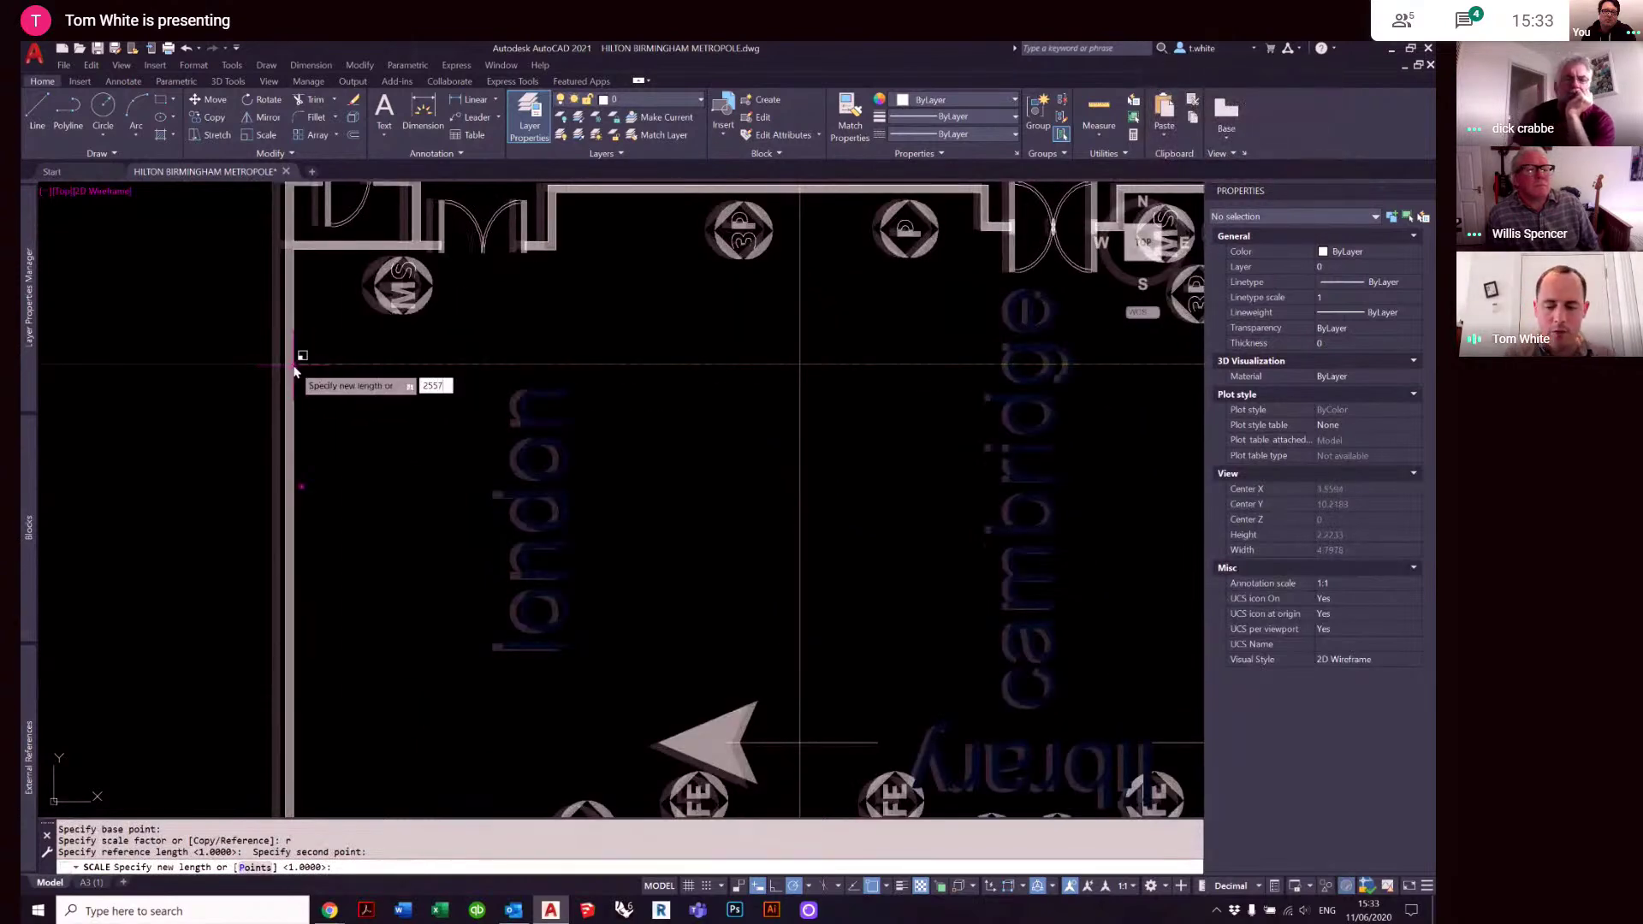
key(Return)
- Set the annotation scale of the model view to 1:100
text(z)
key(Return)
text(e)
key(Return)
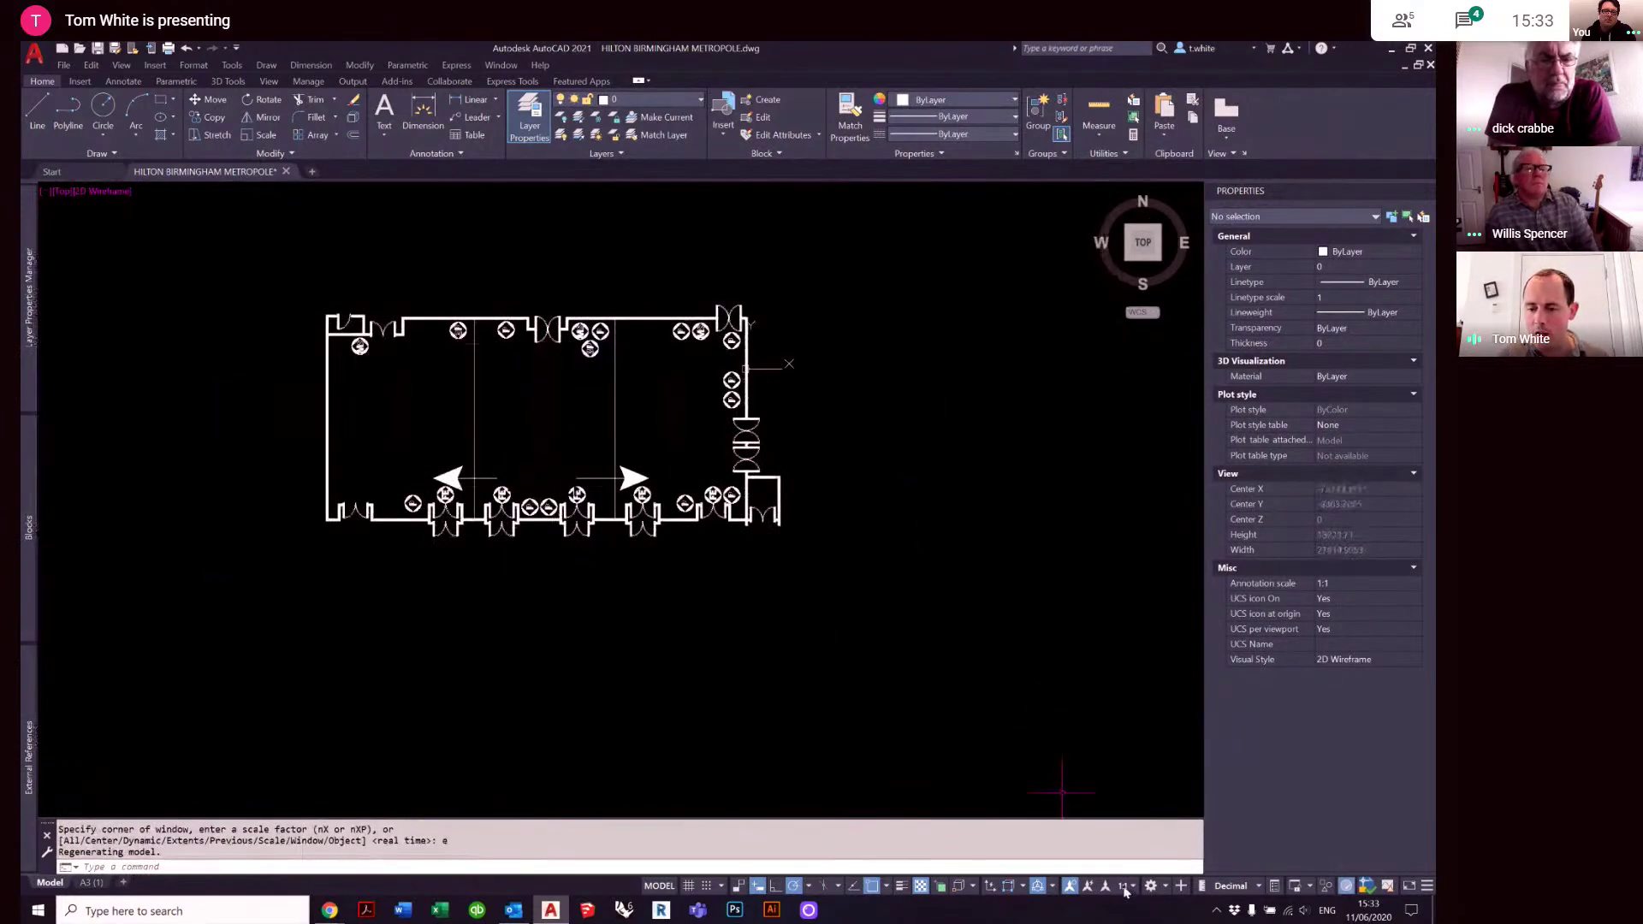
click(1123, 887)
click(1123, 671)
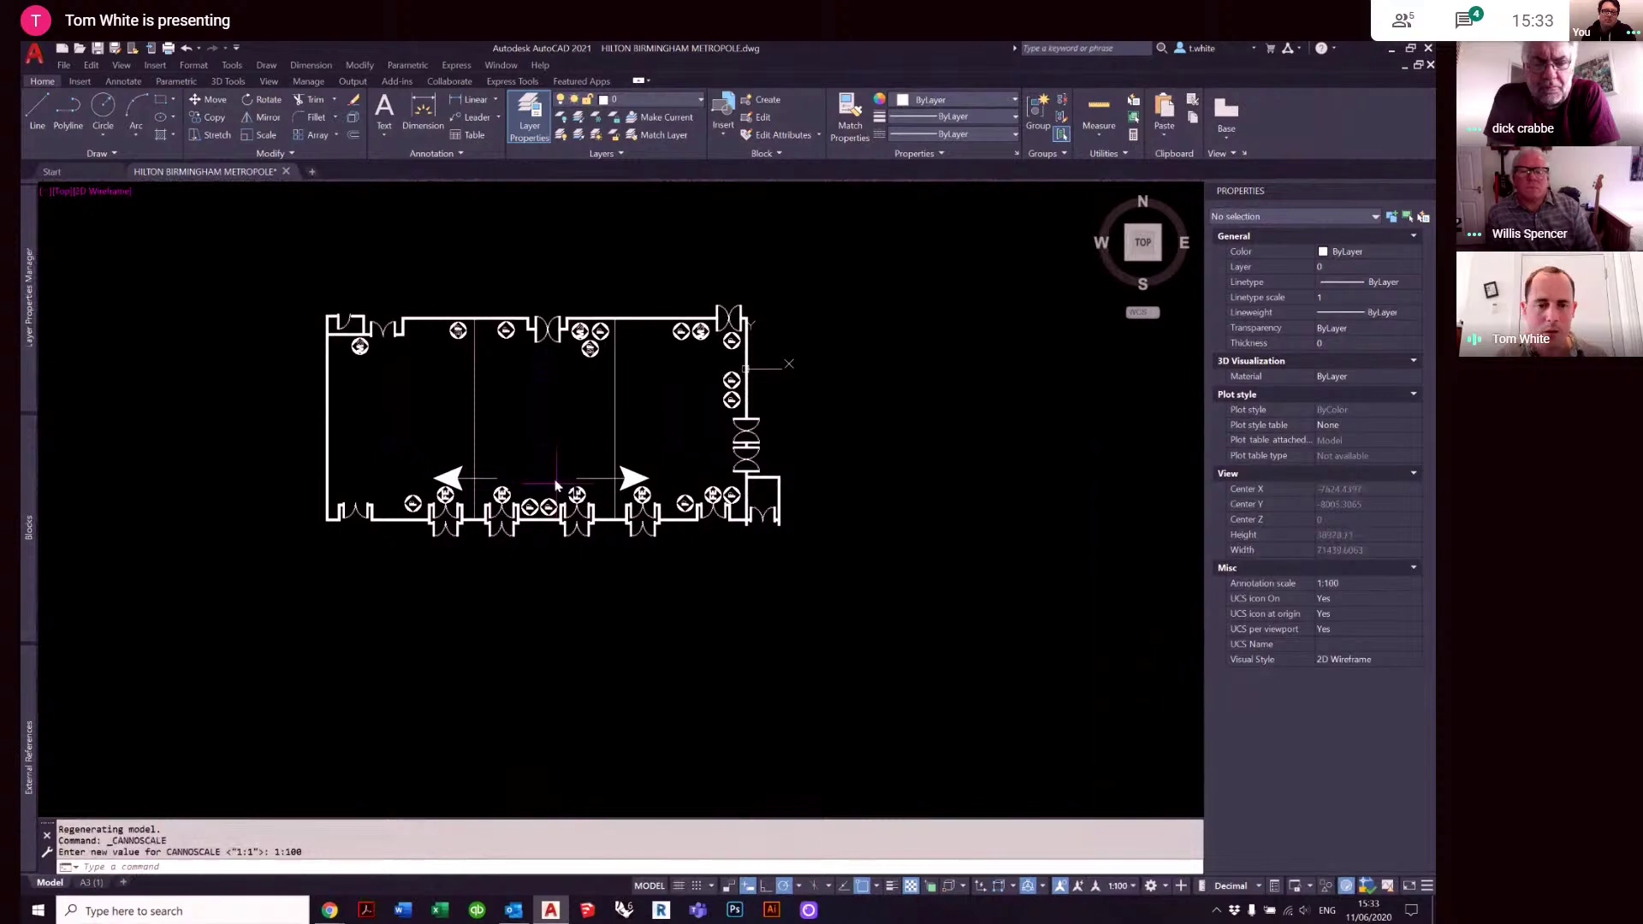
- Add a horizontal linear dimension across the three rooms between the inner faces of the plan's end walls
scroll(440, 402, up, 2)
text(DL)
key(Return)
scroll(272, 355, up, 2)
click(245, 264)
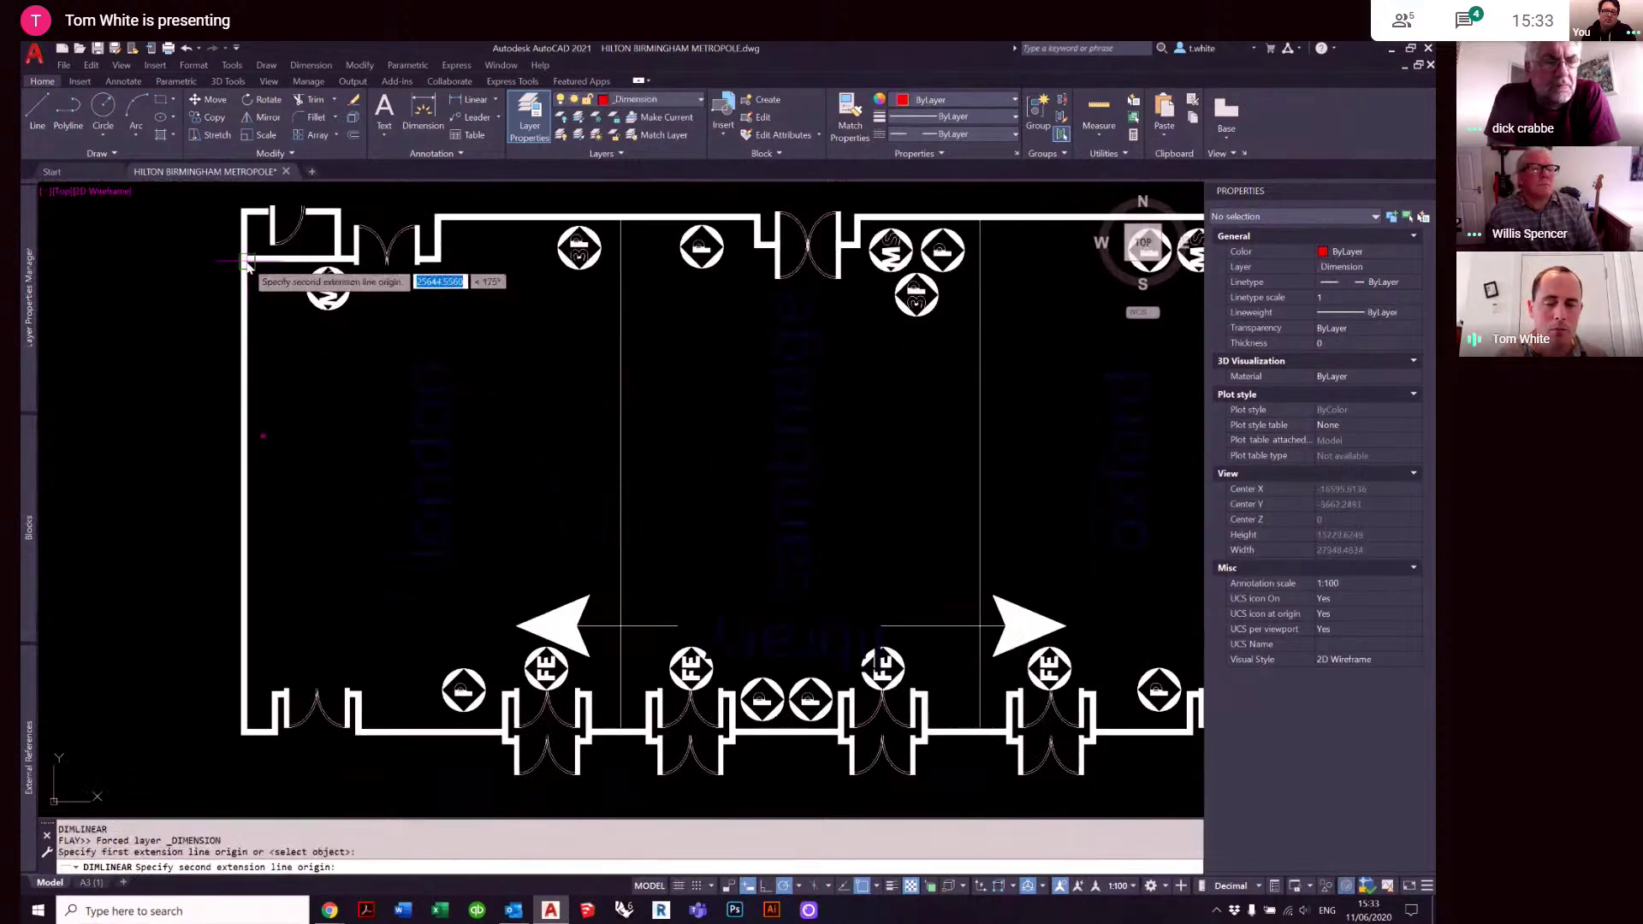
scroll(871, 368, up, 5)
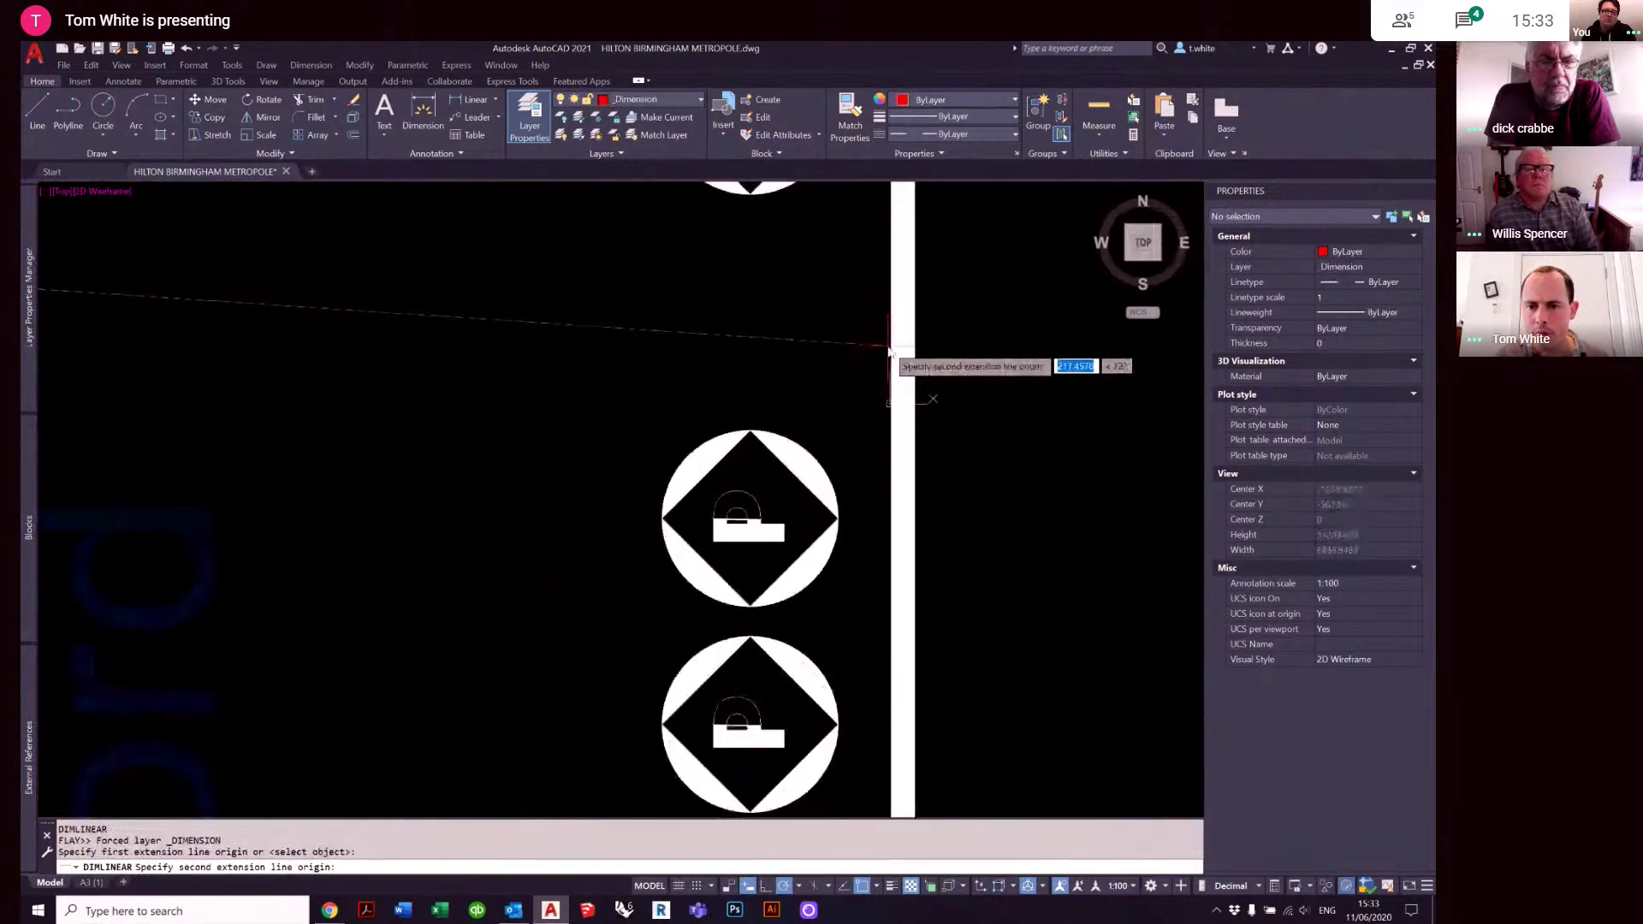
click(890, 434)
scroll(886, 424, down, 4)
middle_drag(375, 483, 746, 393)
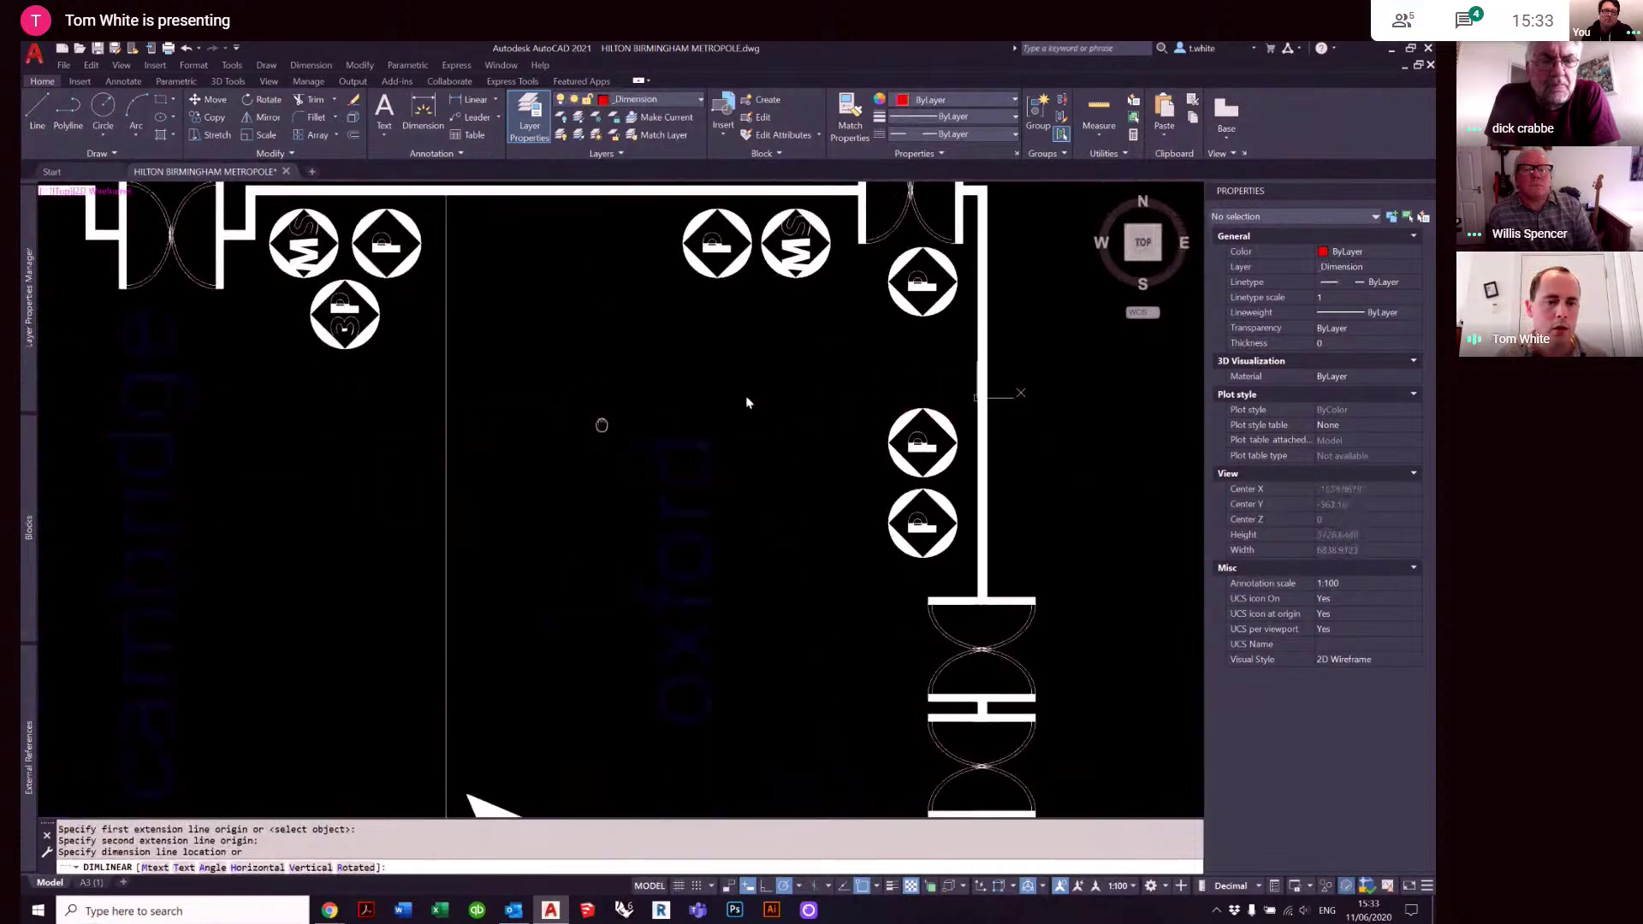
scroll(743, 390, up, 2)
click(743, 390)
middle_drag(233, 411, 581, 427)
scroll(537, 449, down, 4)
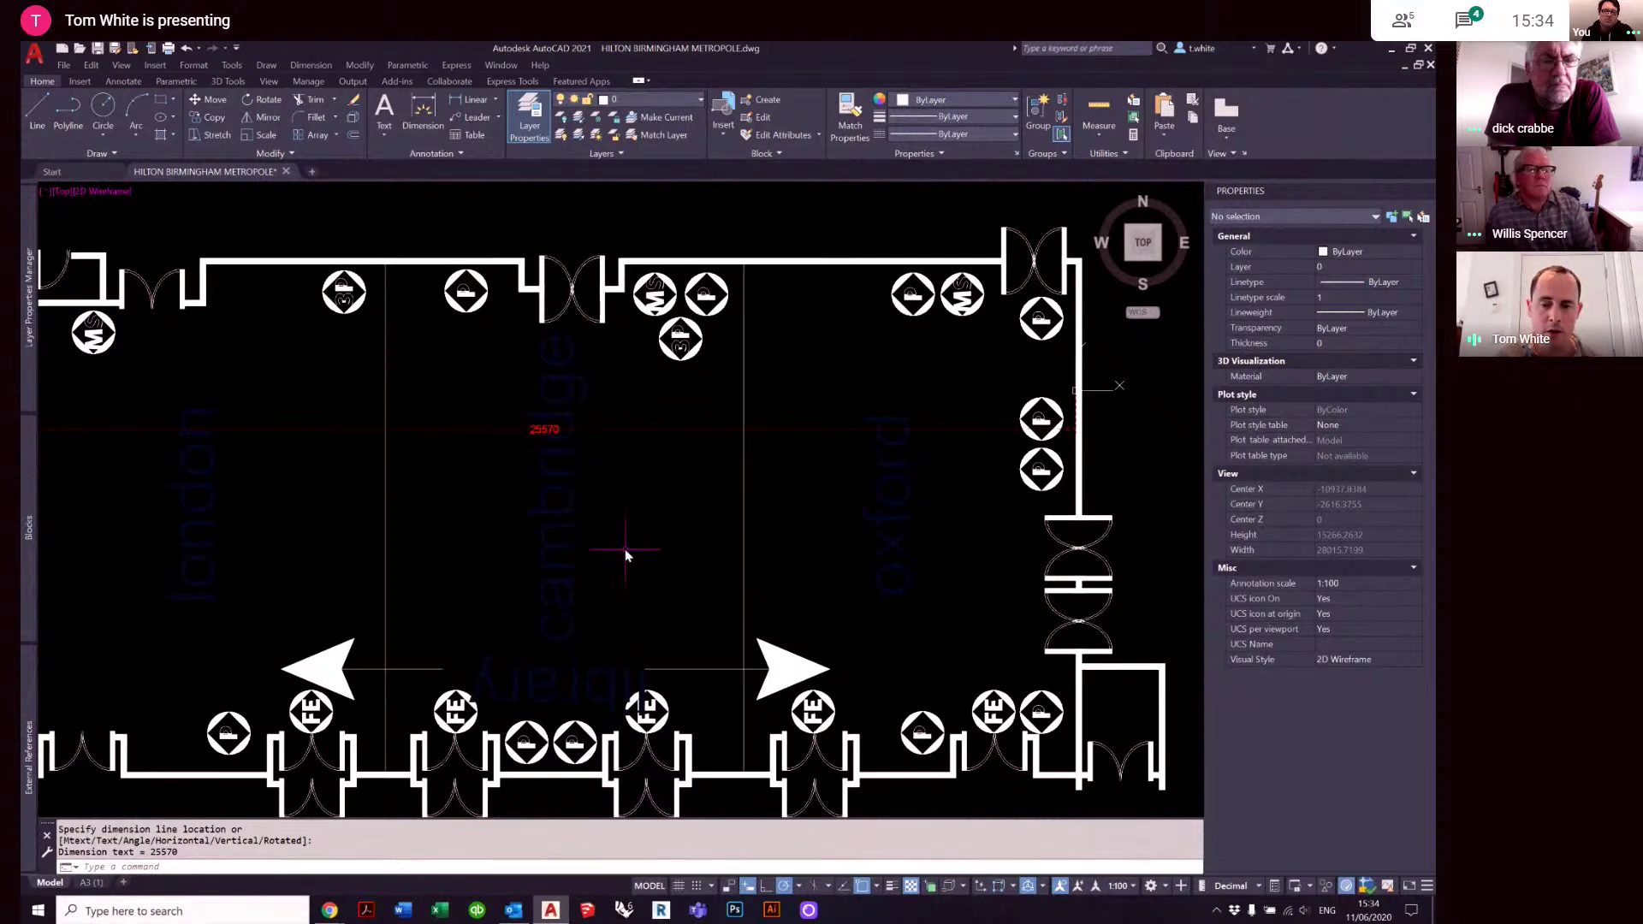
- Examine the scaled plan's walls, door openings and socket symbols around the whole perimeter
middle_drag(604, 558, 695, 536)
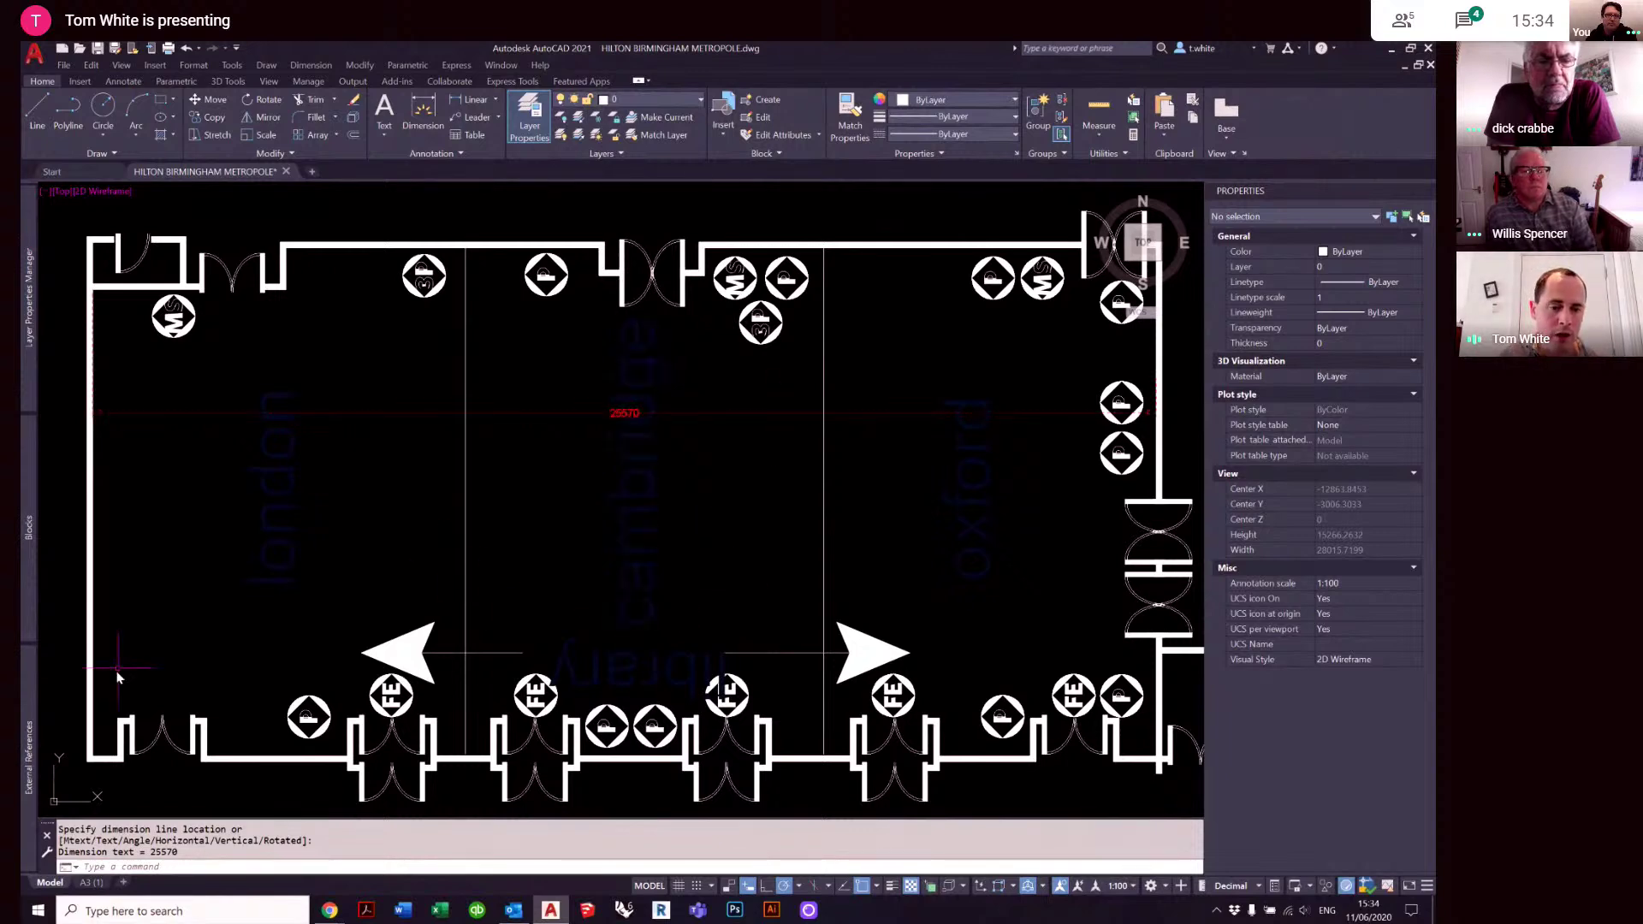
scroll(435, 647, up, 4)
scroll(578, 565, down, 4)
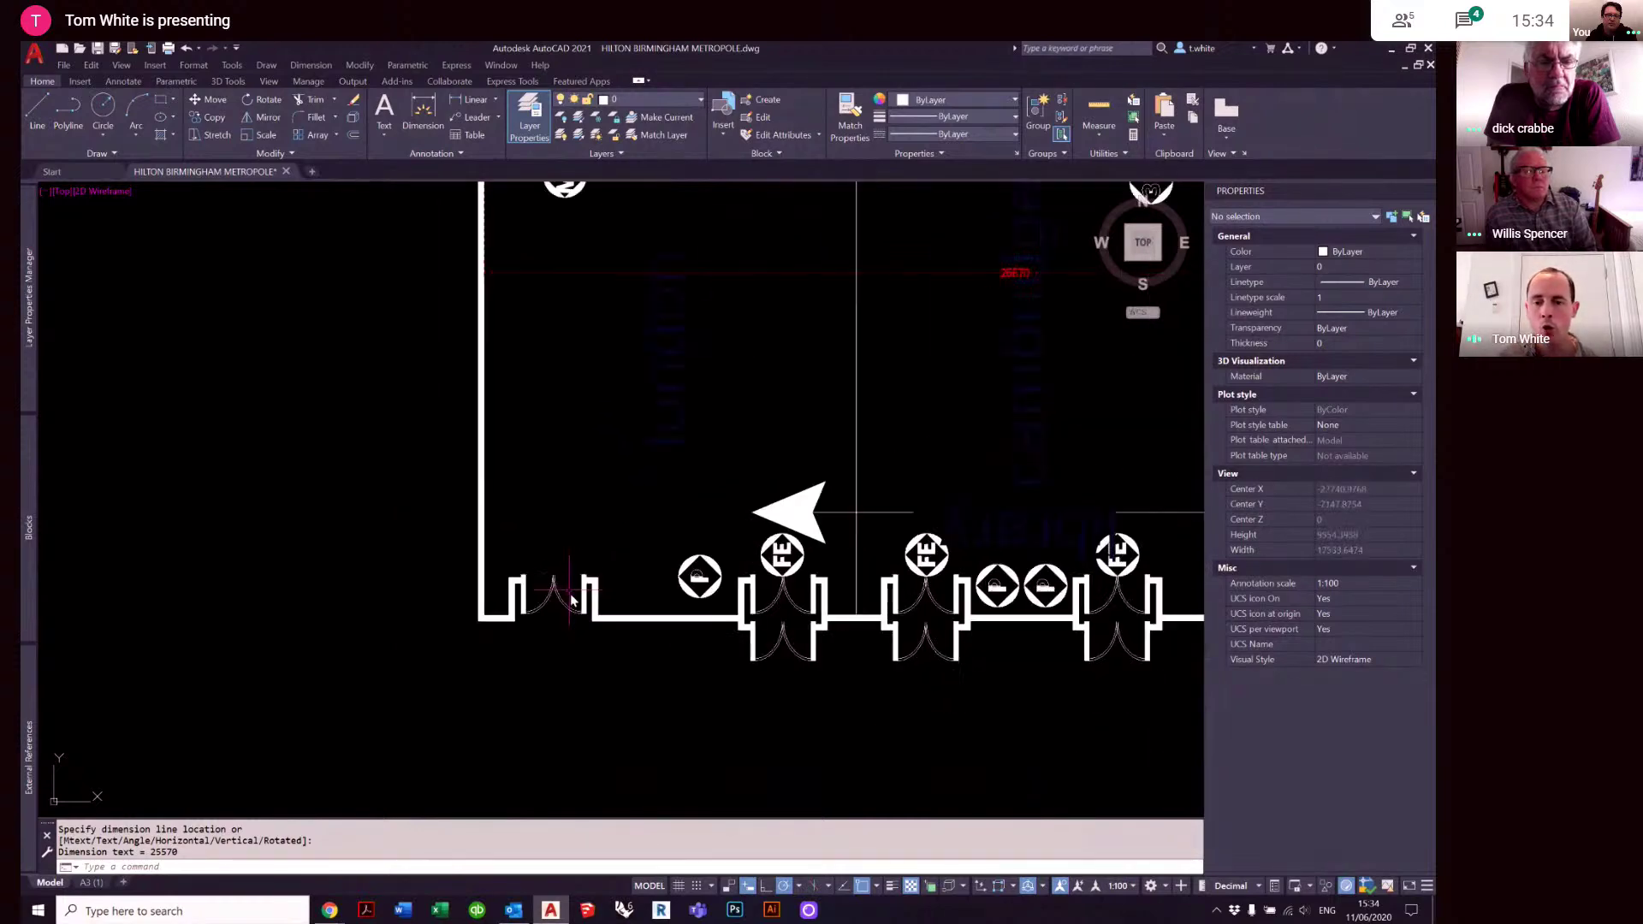
scroll(800, 679, down, 2)
mouse_move(938, 566)
middle_down()
mouse_move(599, 695)
mouse_move(601, 718)
middle_up()
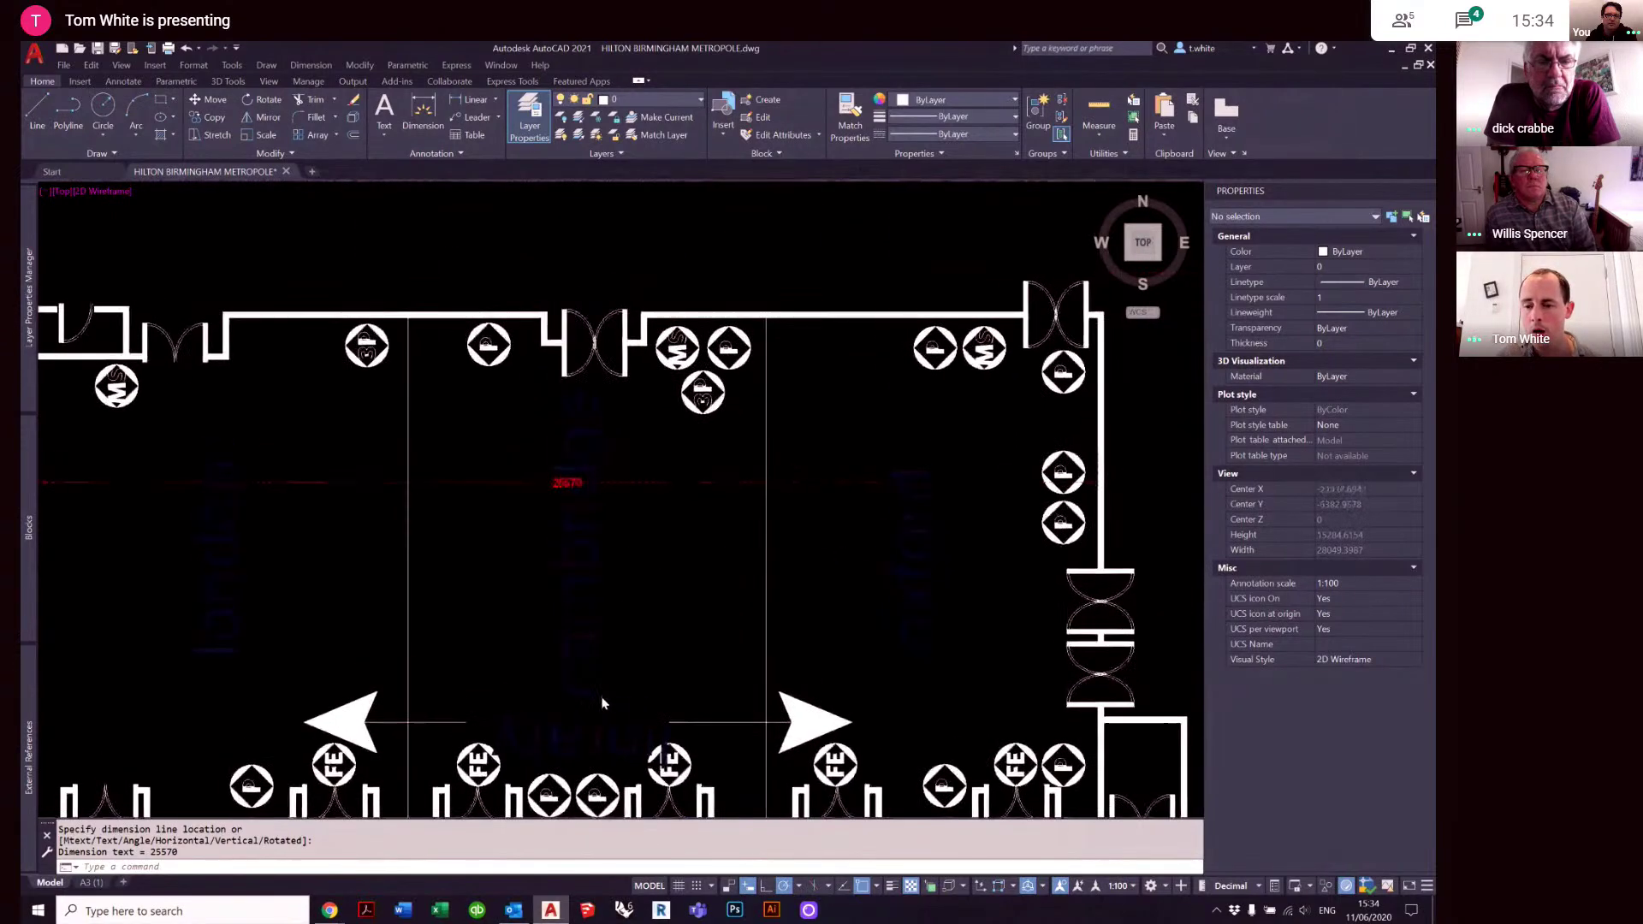
middle_drag(1031, 706, 874, 542)
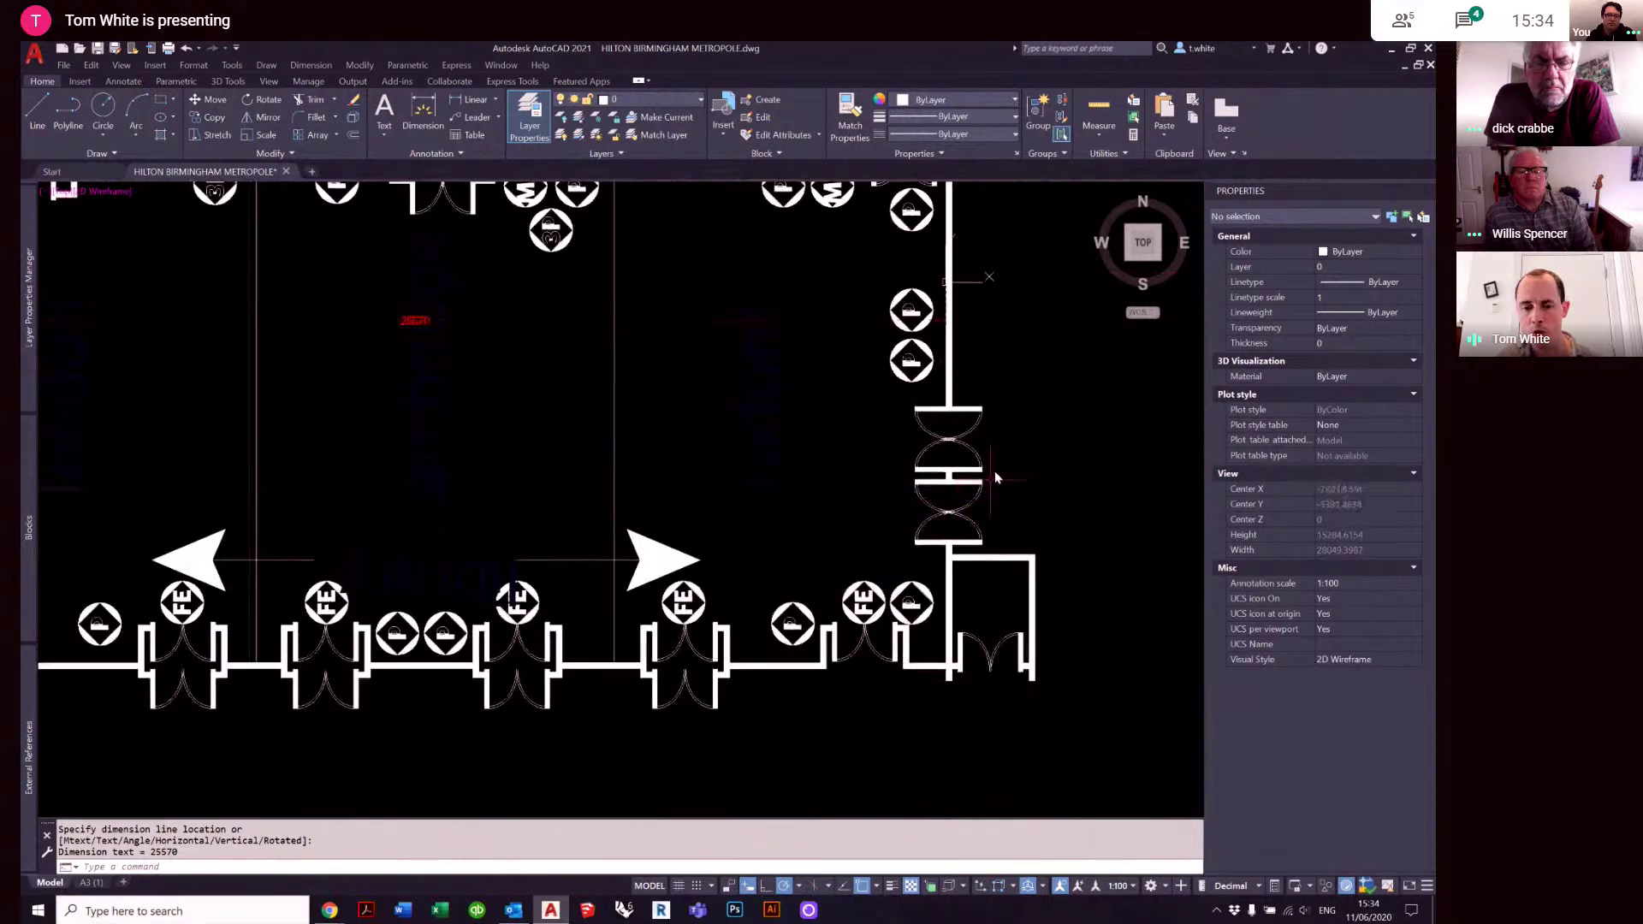
middle_drag(406, 427, 646, 512)
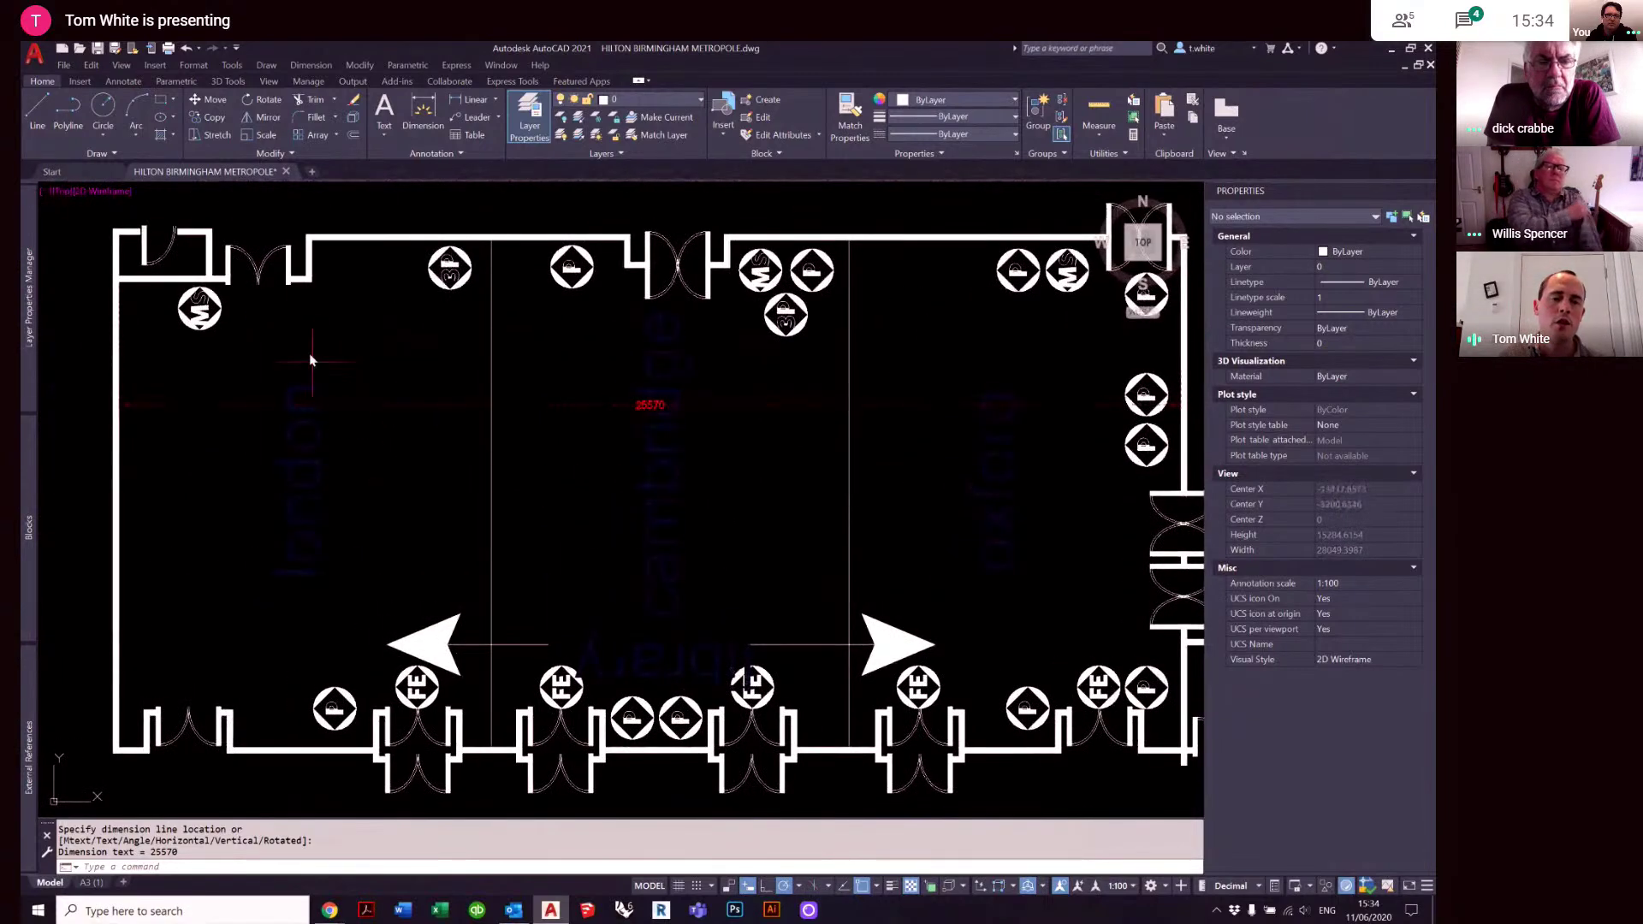
scroll(261, 308, up, 2)
scroll(301, 330, down, 2)
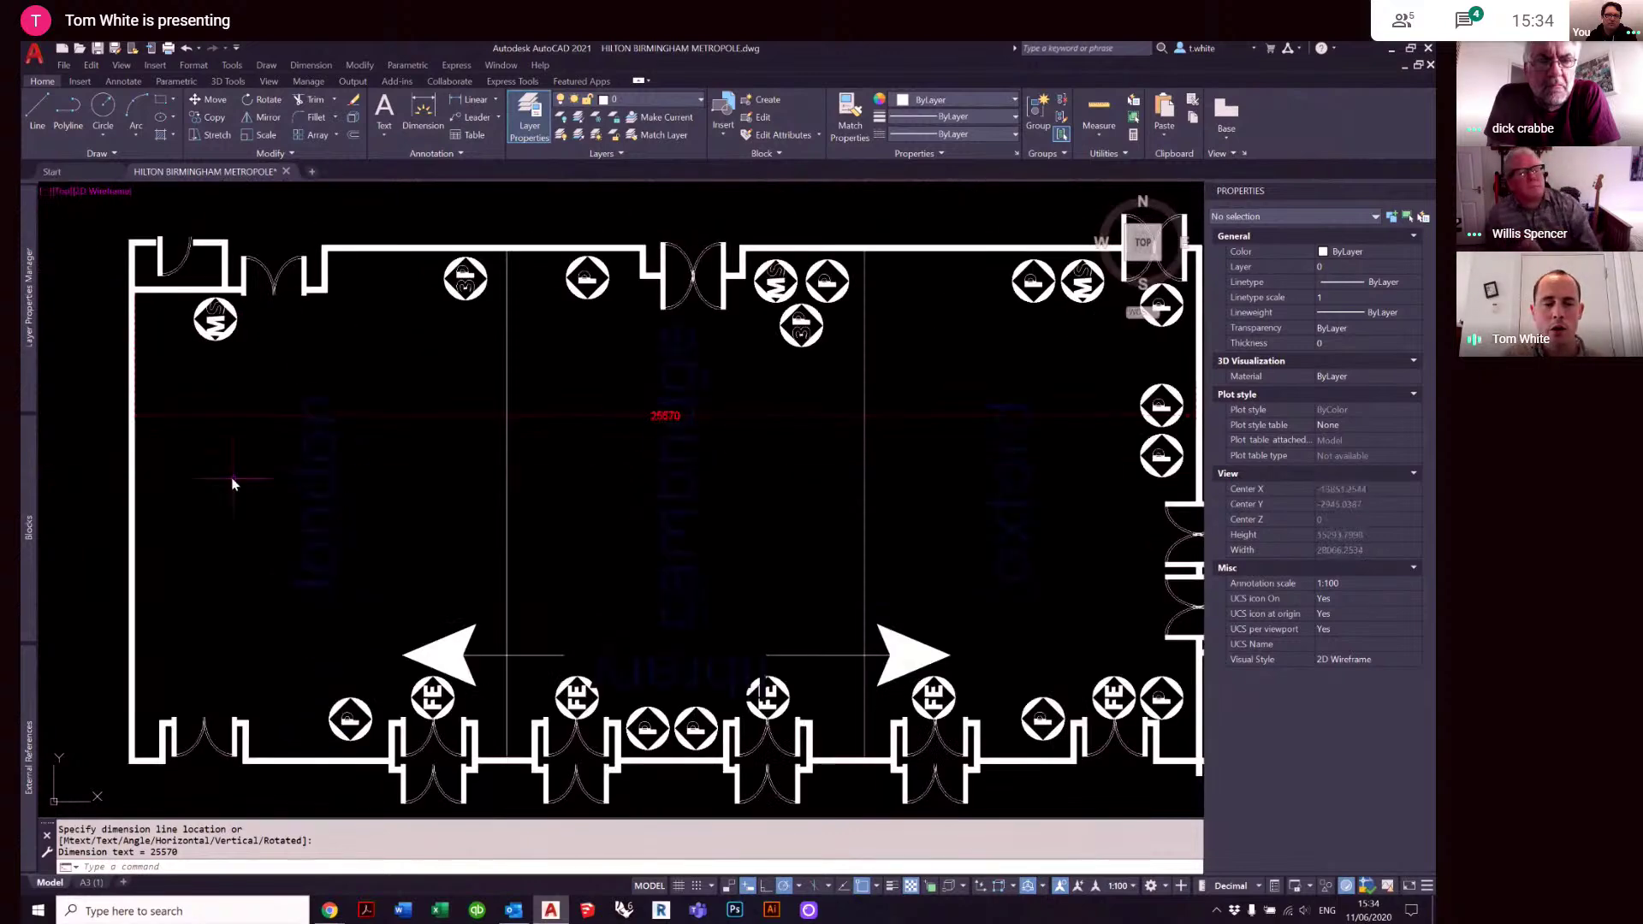
middle_drag(966, 457, 894, 479)
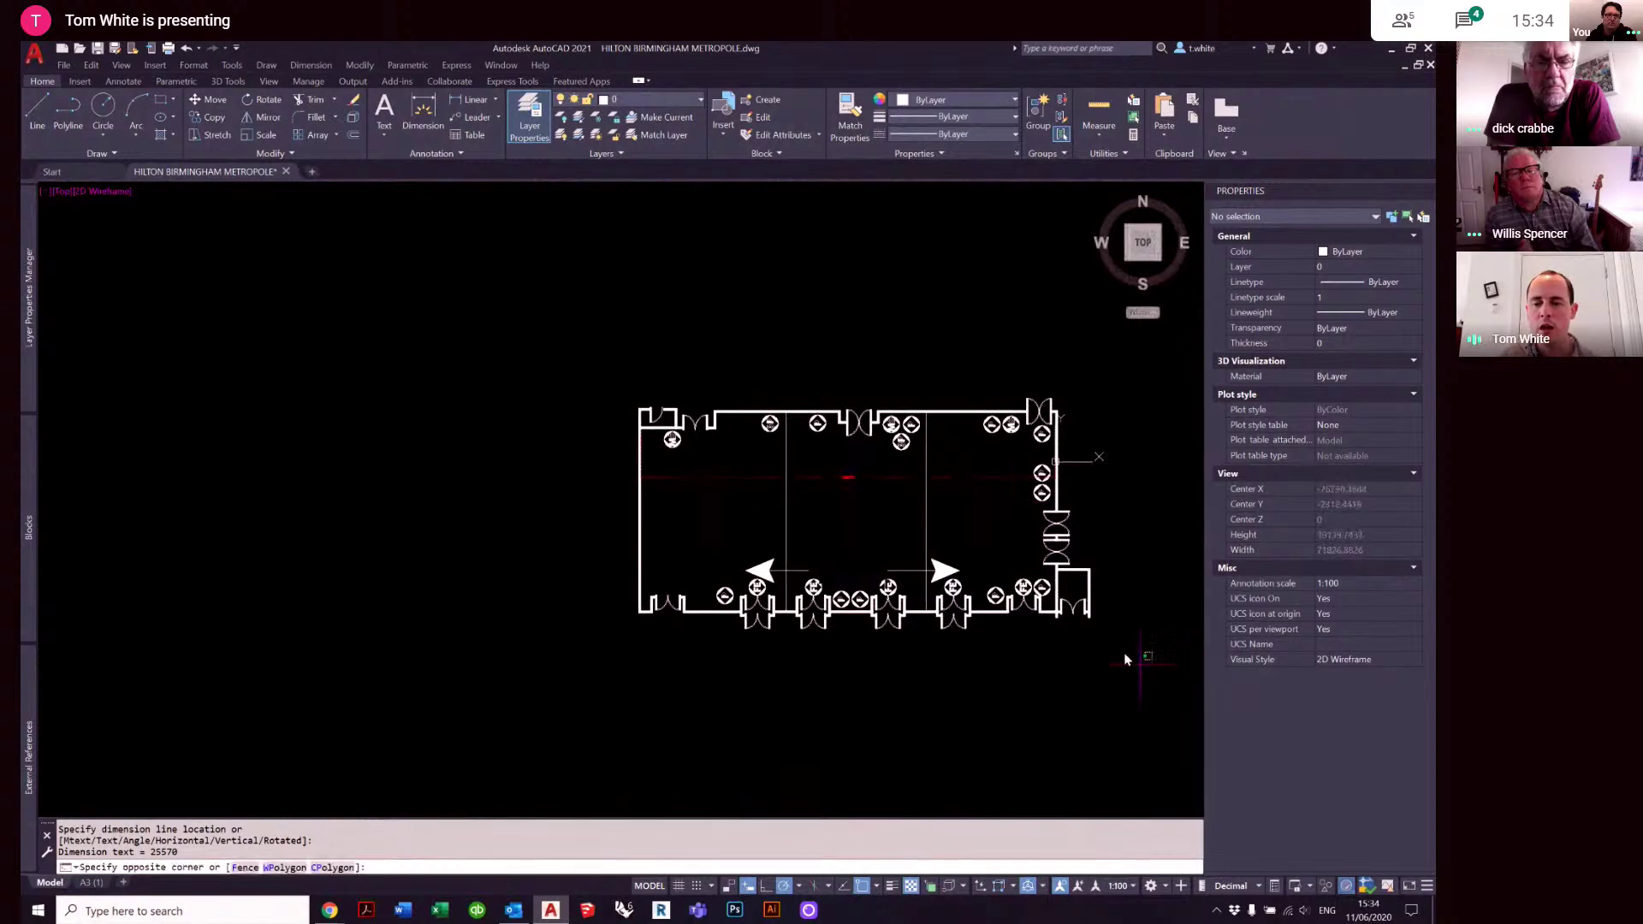
- Move the whole floor plan together with its horizontal dimension to a new position
click(1159, 654)
click(524, 367)
scroll(679, 537, up, 5)
text(m)
key(Return)
click(596, 445)
text(z)
key(Return)
text(e)
key(Return)
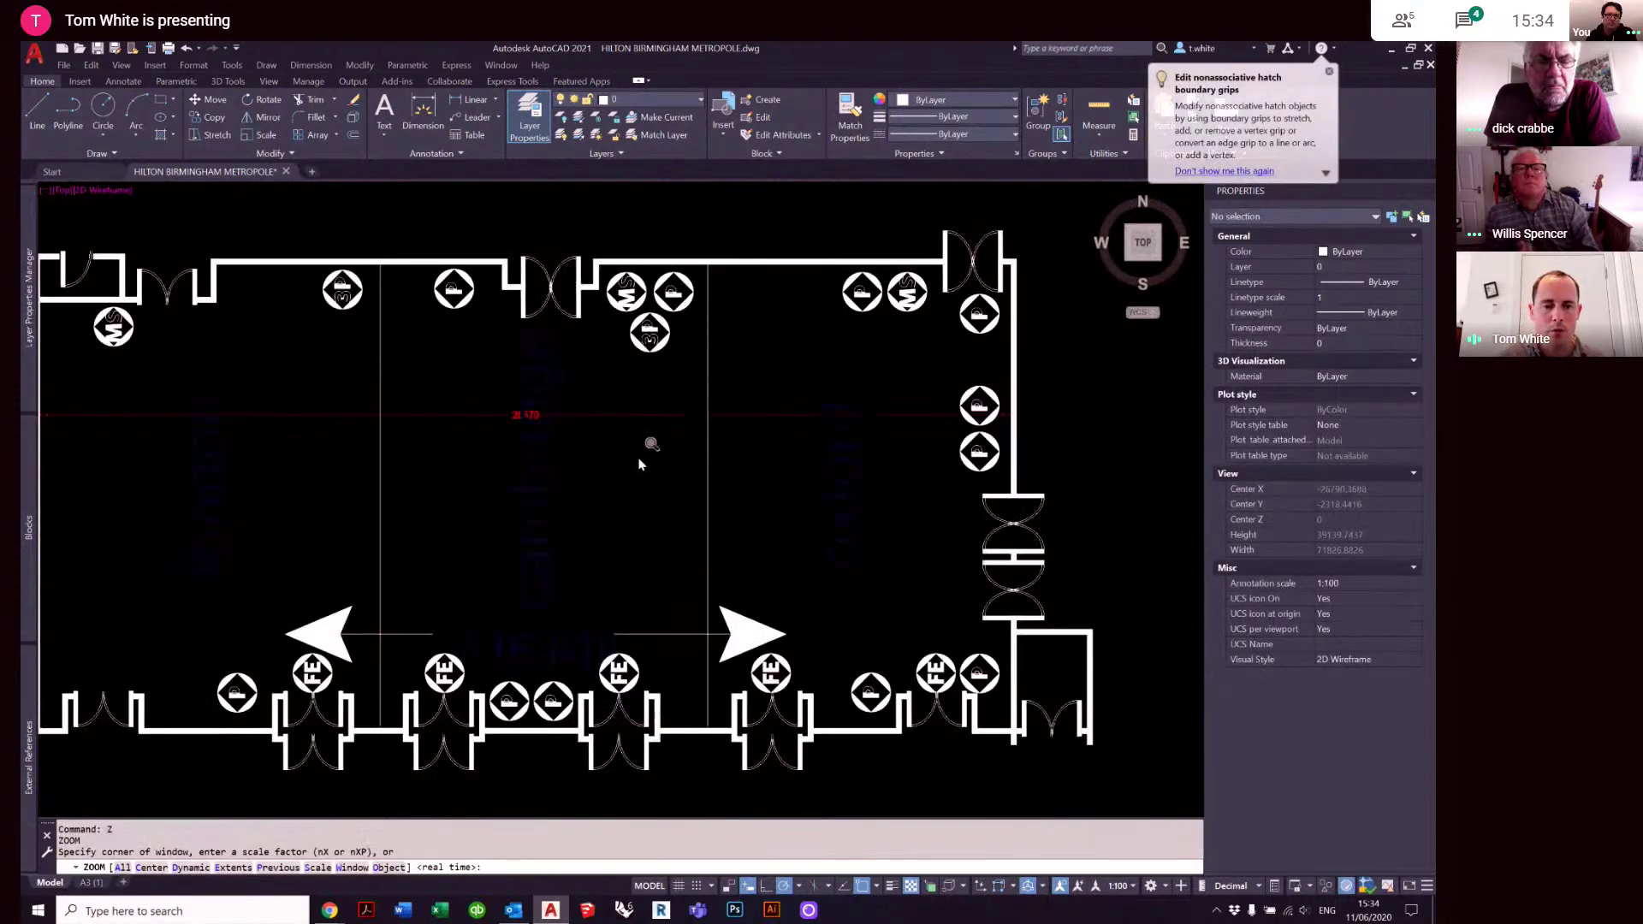
scroll(585, 474, up, 5)
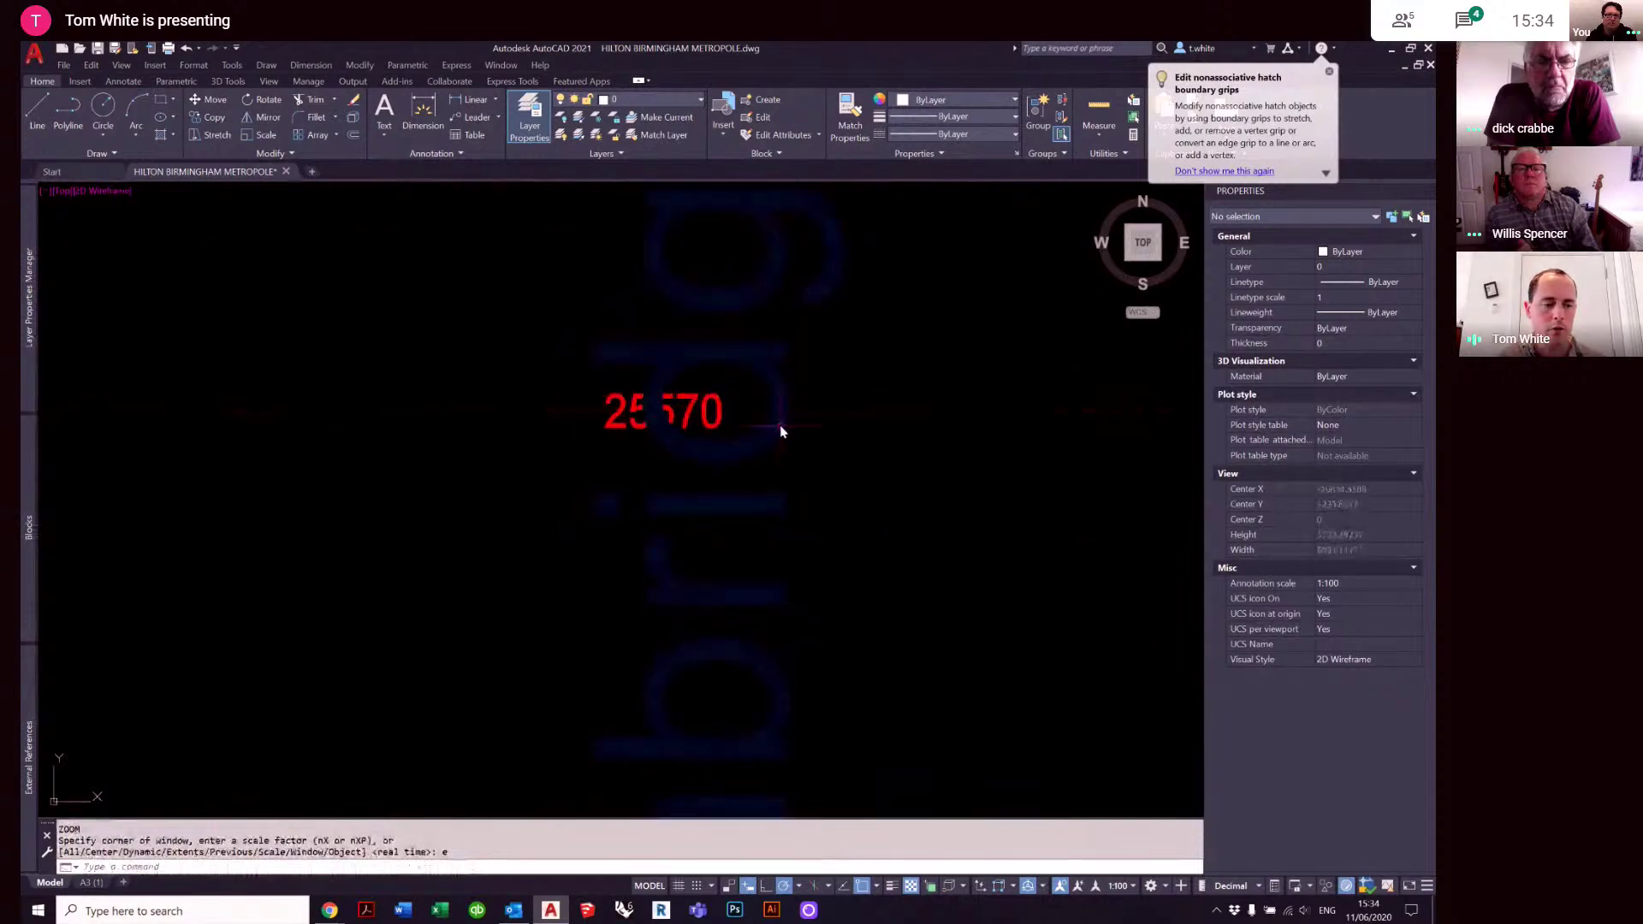
- Erase the divider line between the London and Cambridge rooms together with the two round symbols beside its upper end
scroll(780, 428, down, 5)
scroll(789, 485, down, 2)
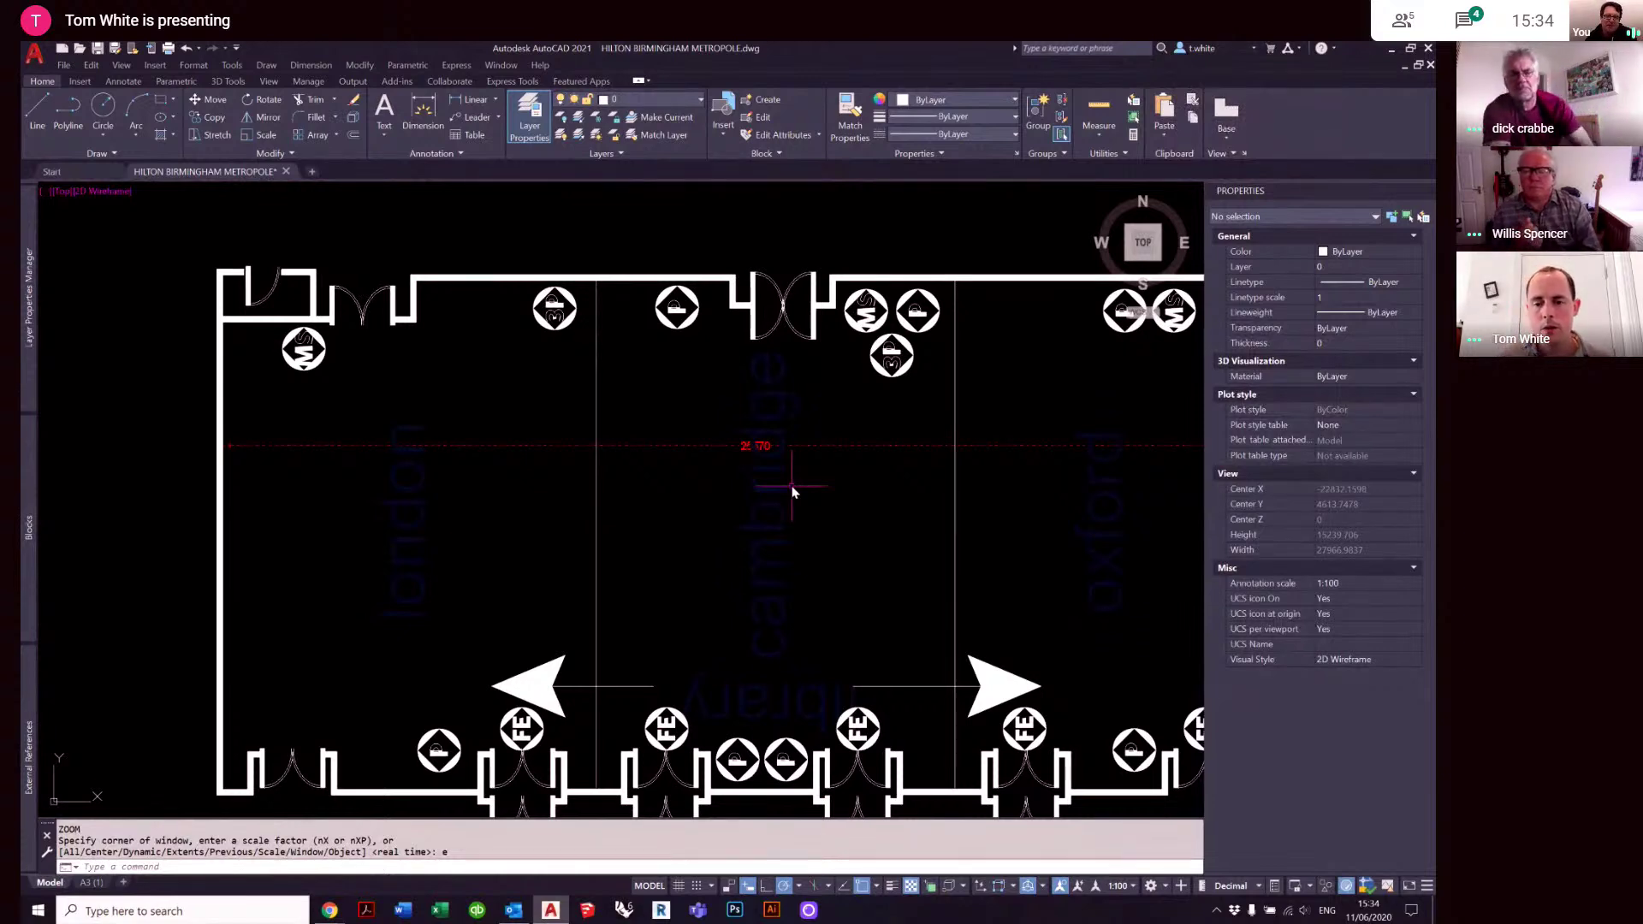
click(748, 338)
click(509, 297)
text(e)
key(Return)
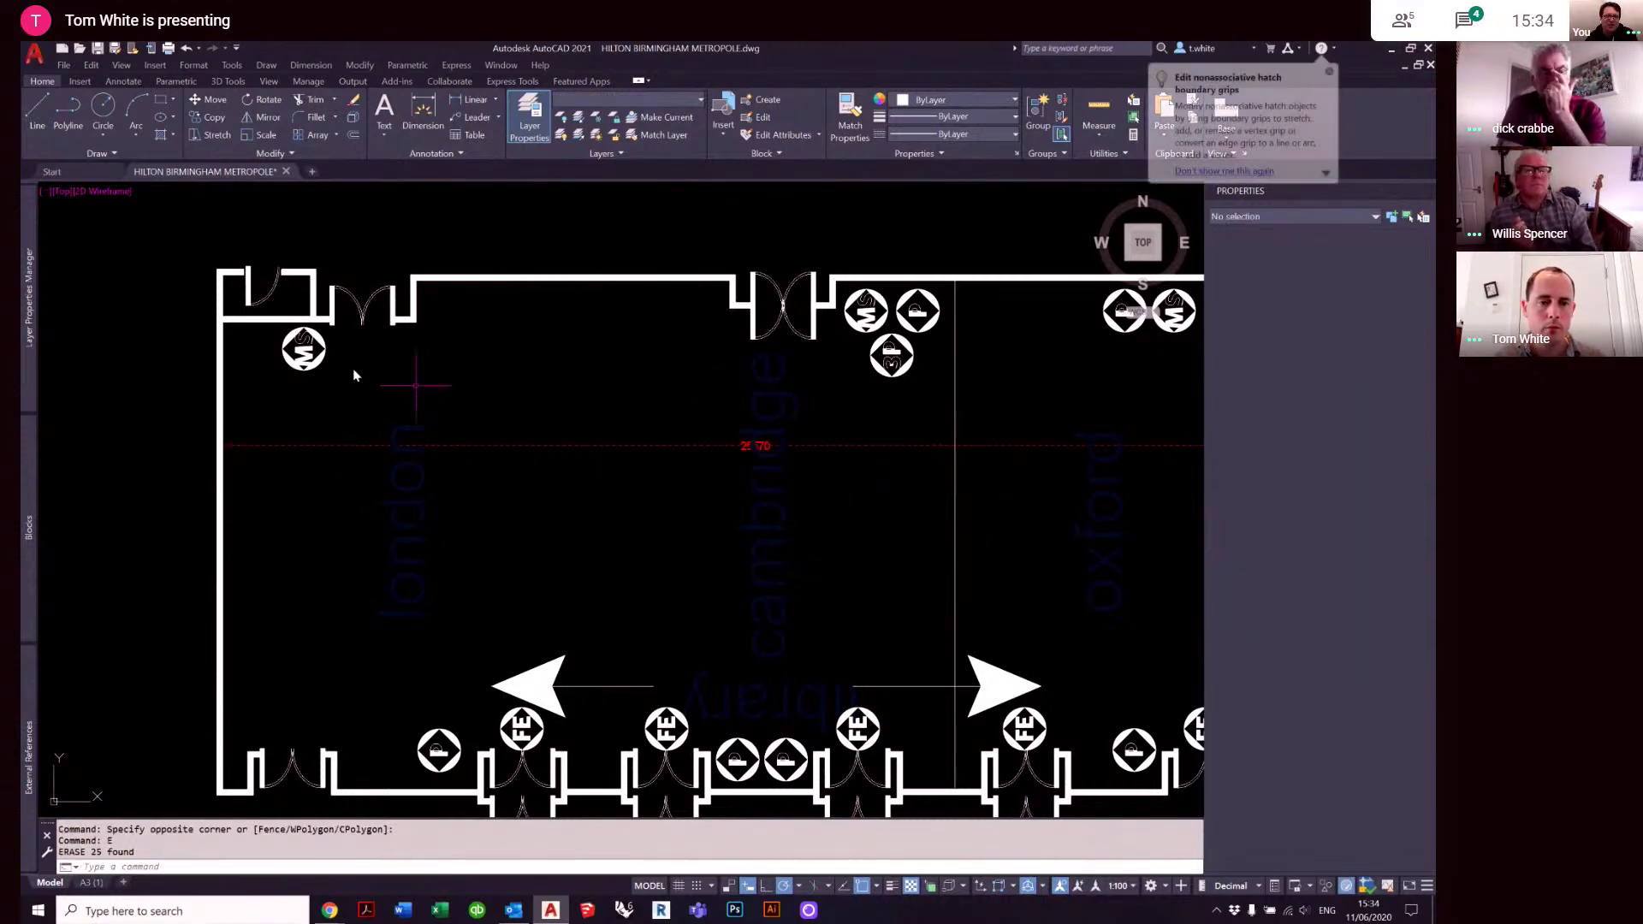
- Erase the round symbol beneath the upper-left door and the London and Cambridge room labels, leaving the long horizontal dimension in place
click(356, 375)
click(260, 331)
text(e)
key(Return)
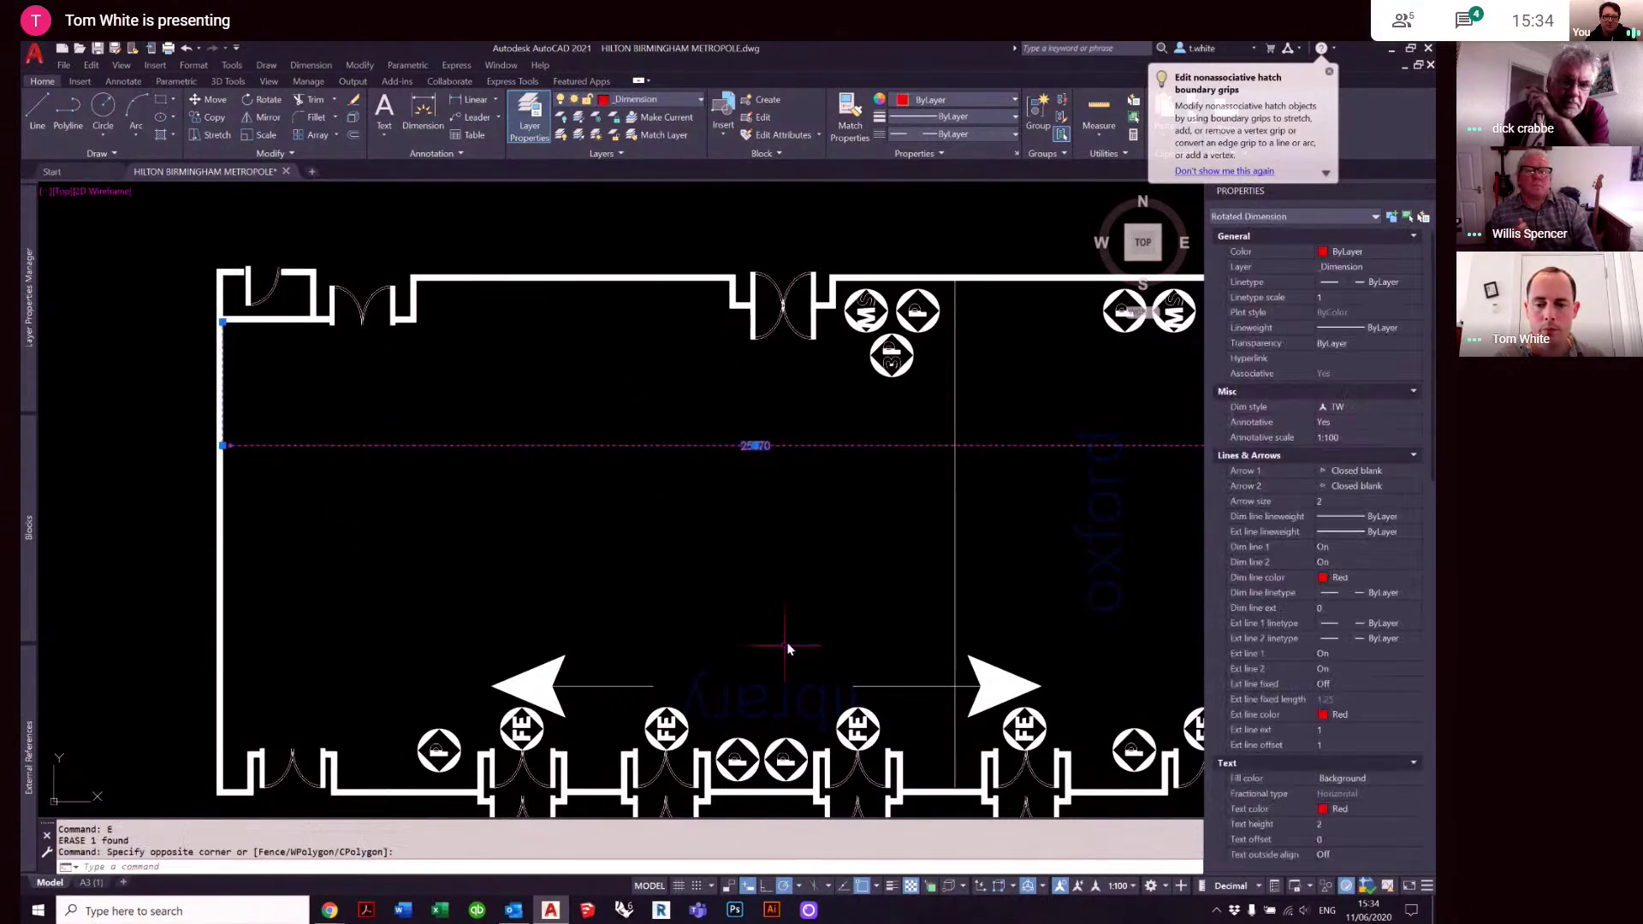
key(Escape)
key(Escape)
- Erase the library label, the left-pointing arrowhead and the arrow's lines above the lower wall
click(902, 696)
click(525, 640)
text(e)
key(Return)
- Erase the first two FE symbols and the leftmost round socket symbol along the plan's lower wall
scroll(663, 633, up, 3)
click(539, 587)
text(e)
key(Return)
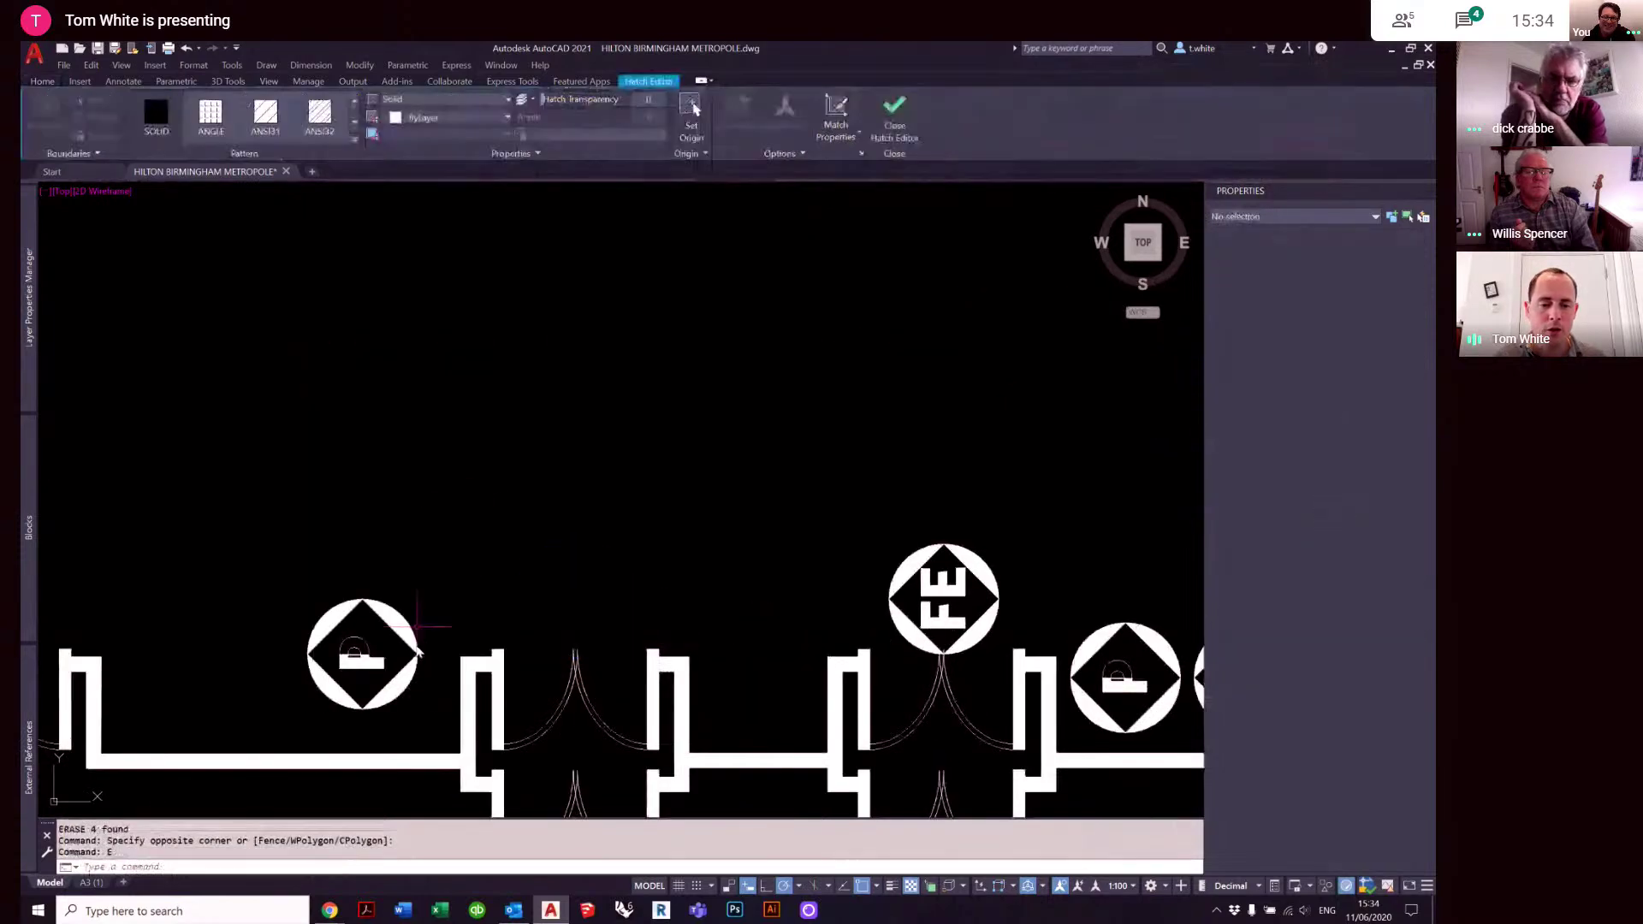
click(414, 707)
click(338, 637)
text(e)
key(Return)
click(1005, 618)
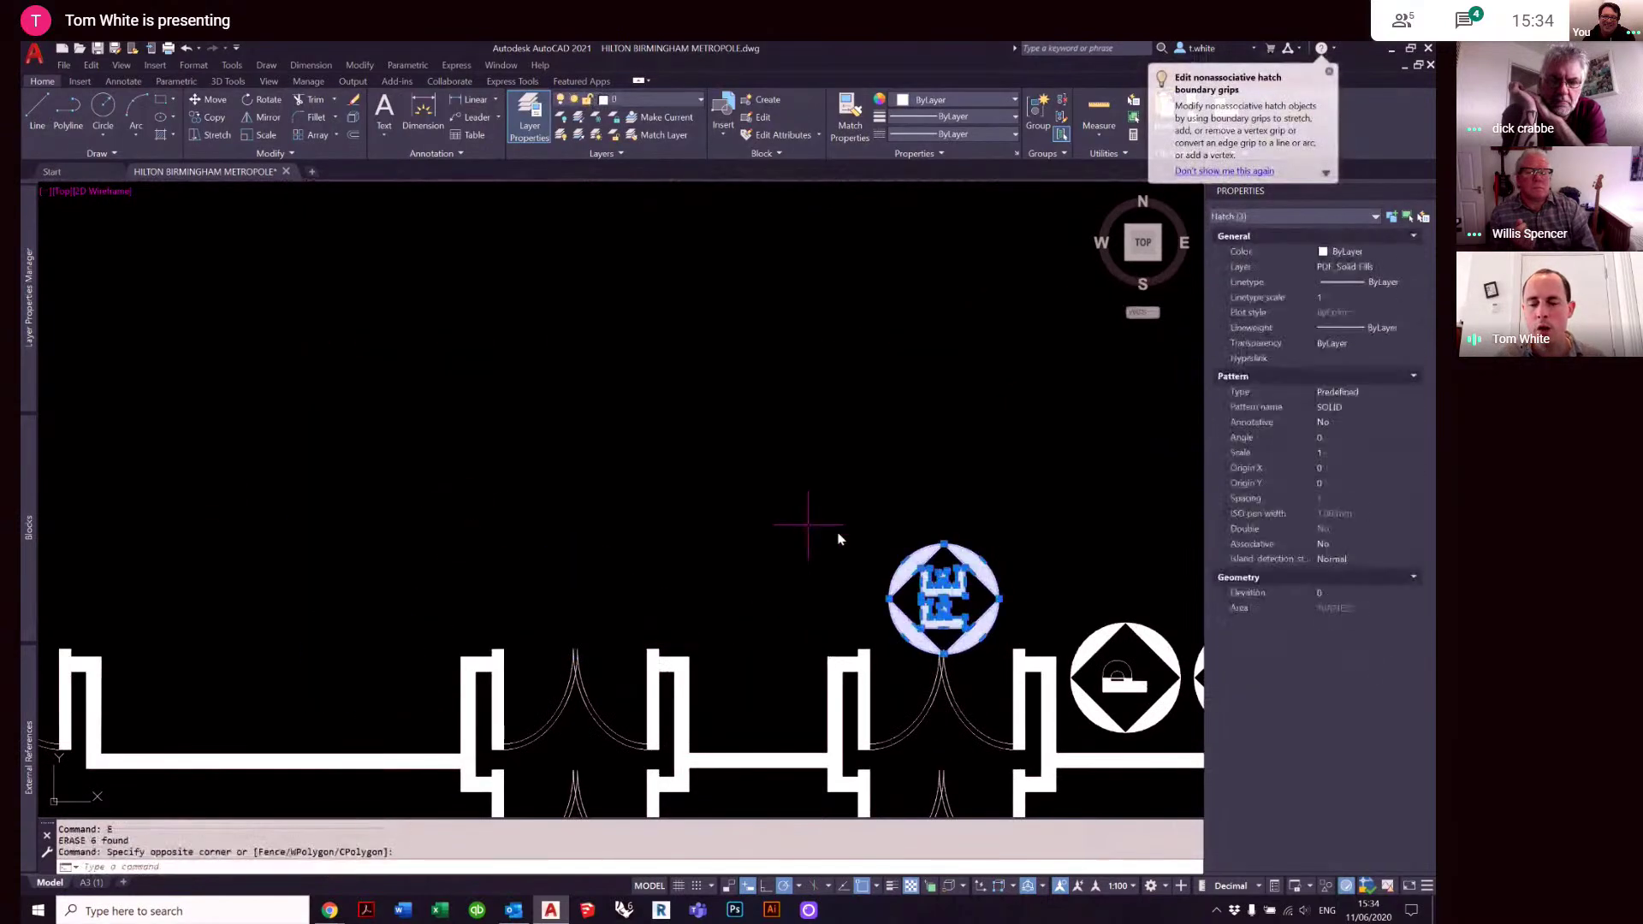
text(e)
key(Return)
- Add a vertical linear dimension between the inner faces of the plan's upper and lower walls
scroll(961, 557, down, 5)
middle_drag(727, 543, 498, 576)
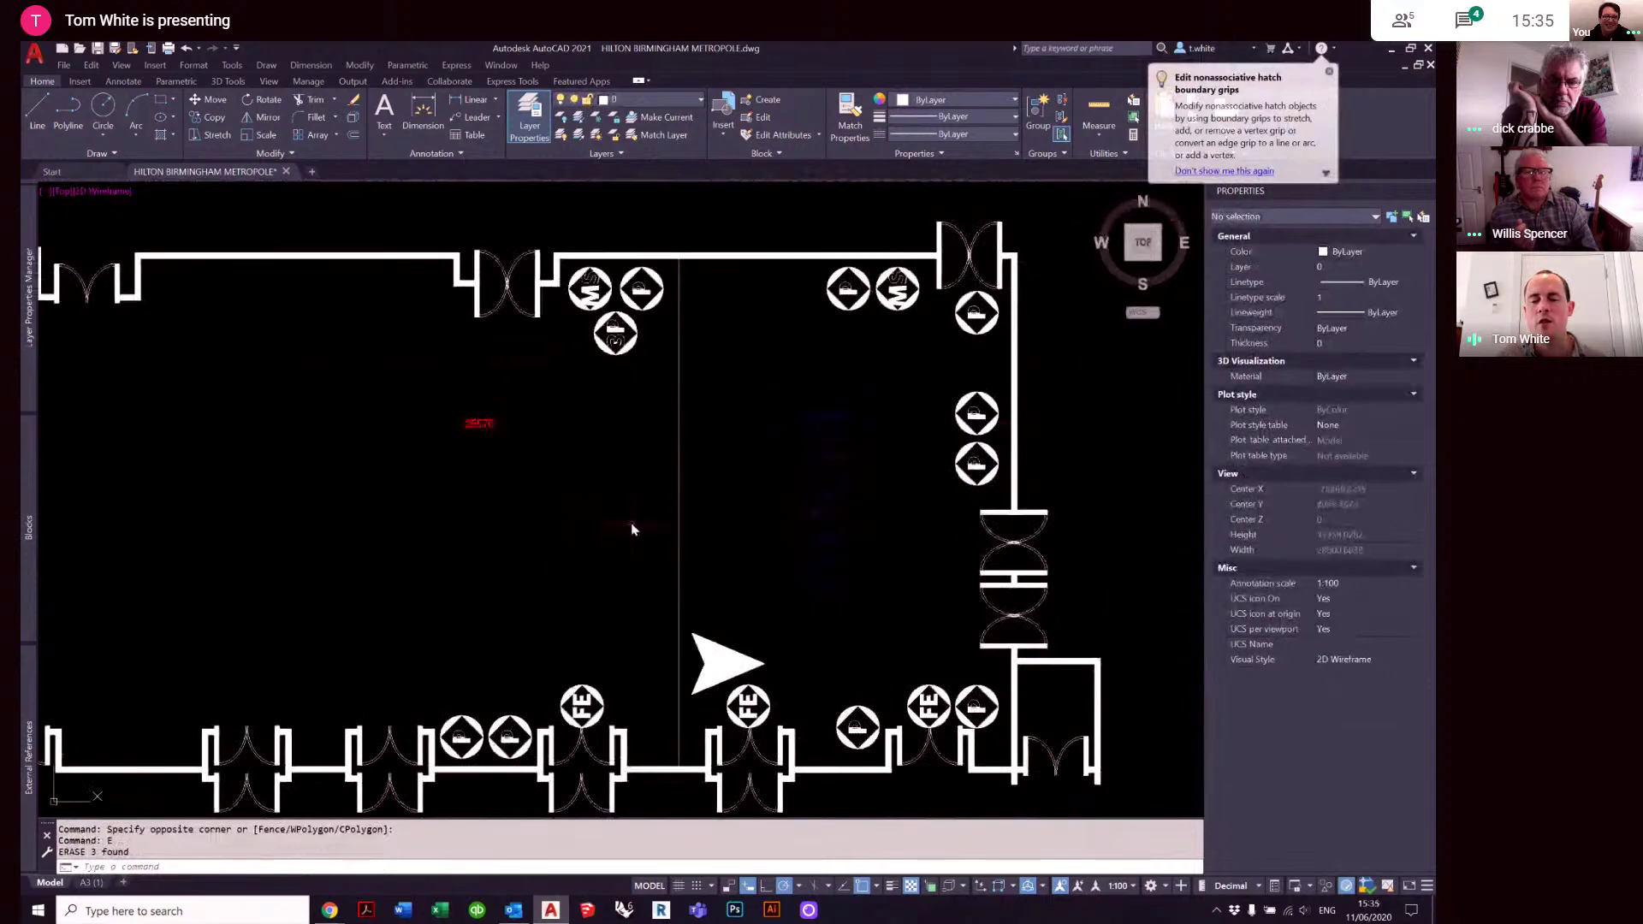
middle_drag(491, 515, 622, 462)
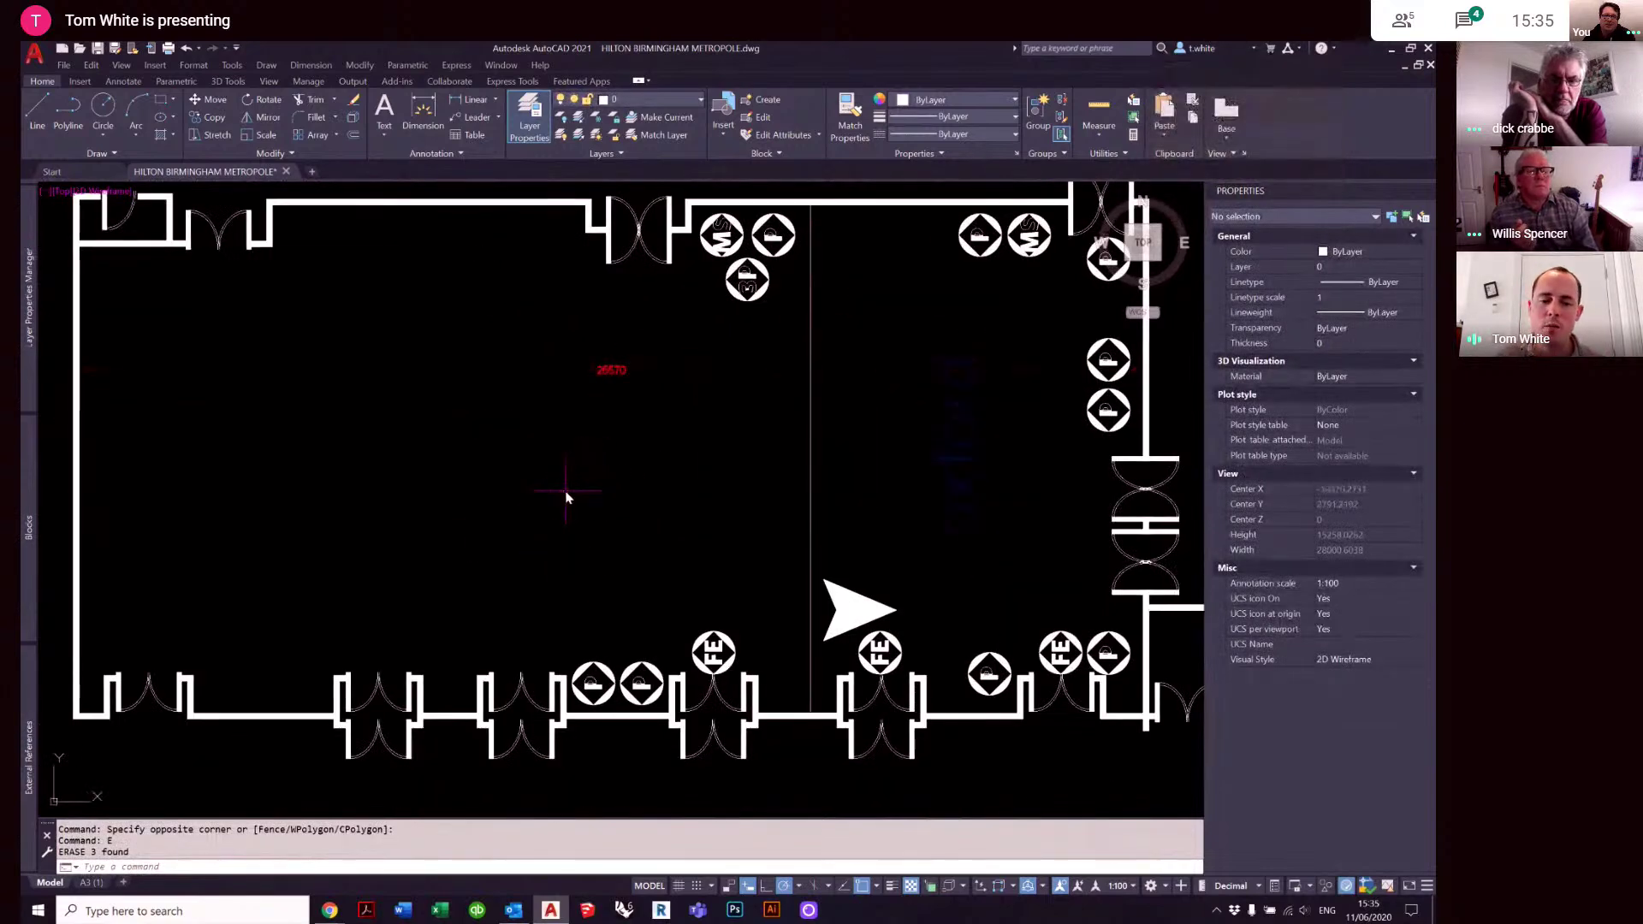
text(DL)
key(Return)
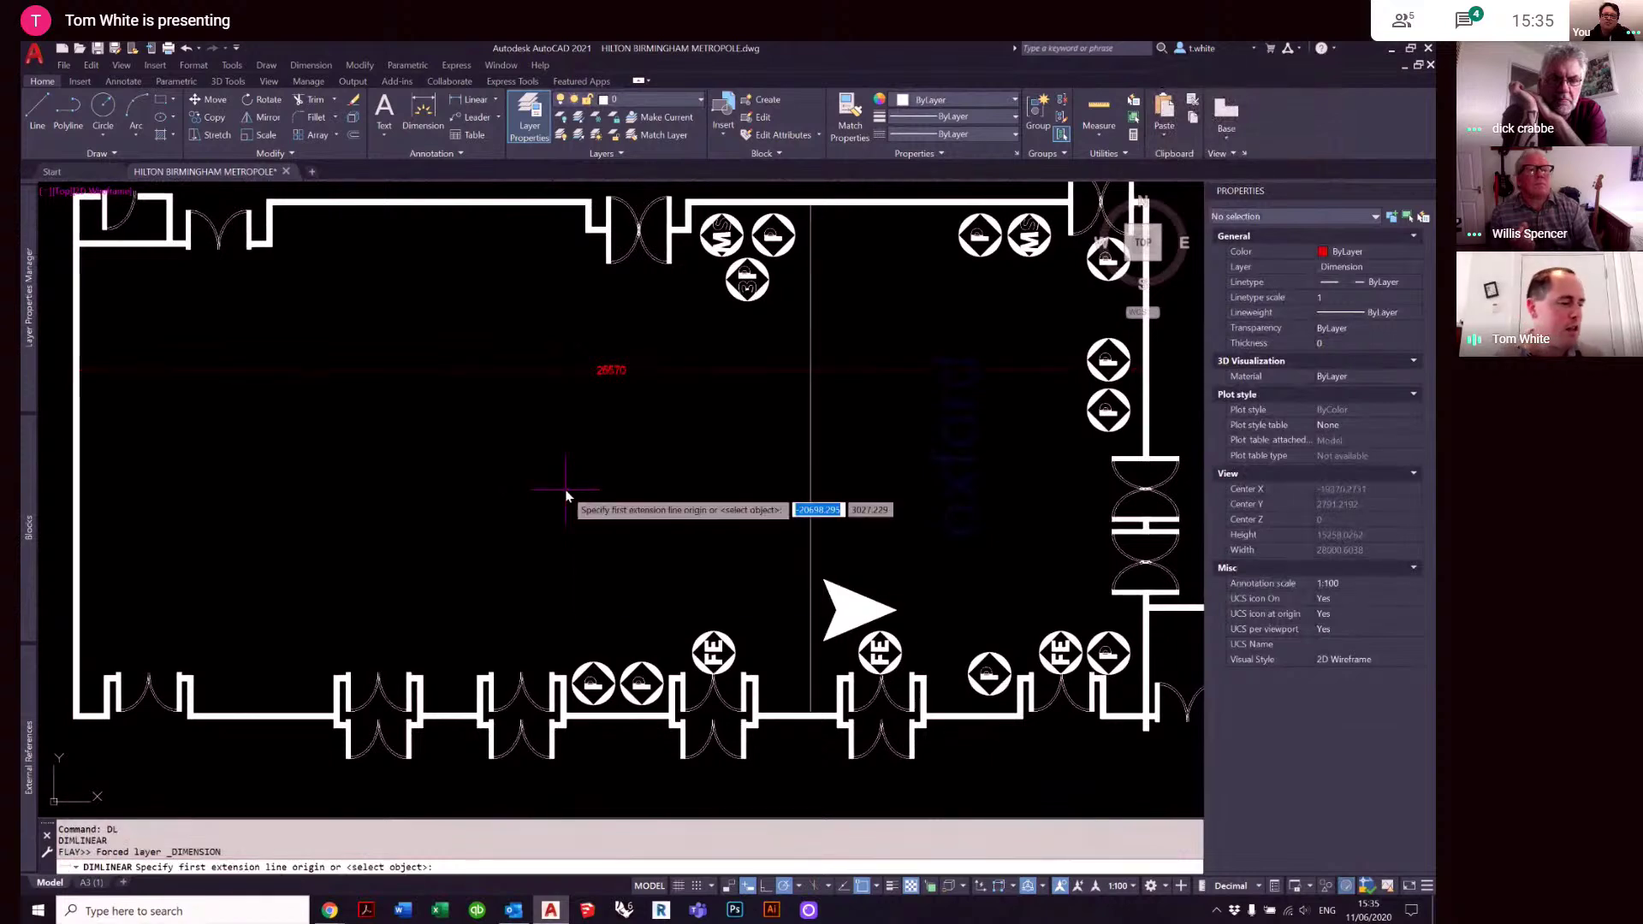
middle_drag(487, 435, 543, 513)
click(493, 286)
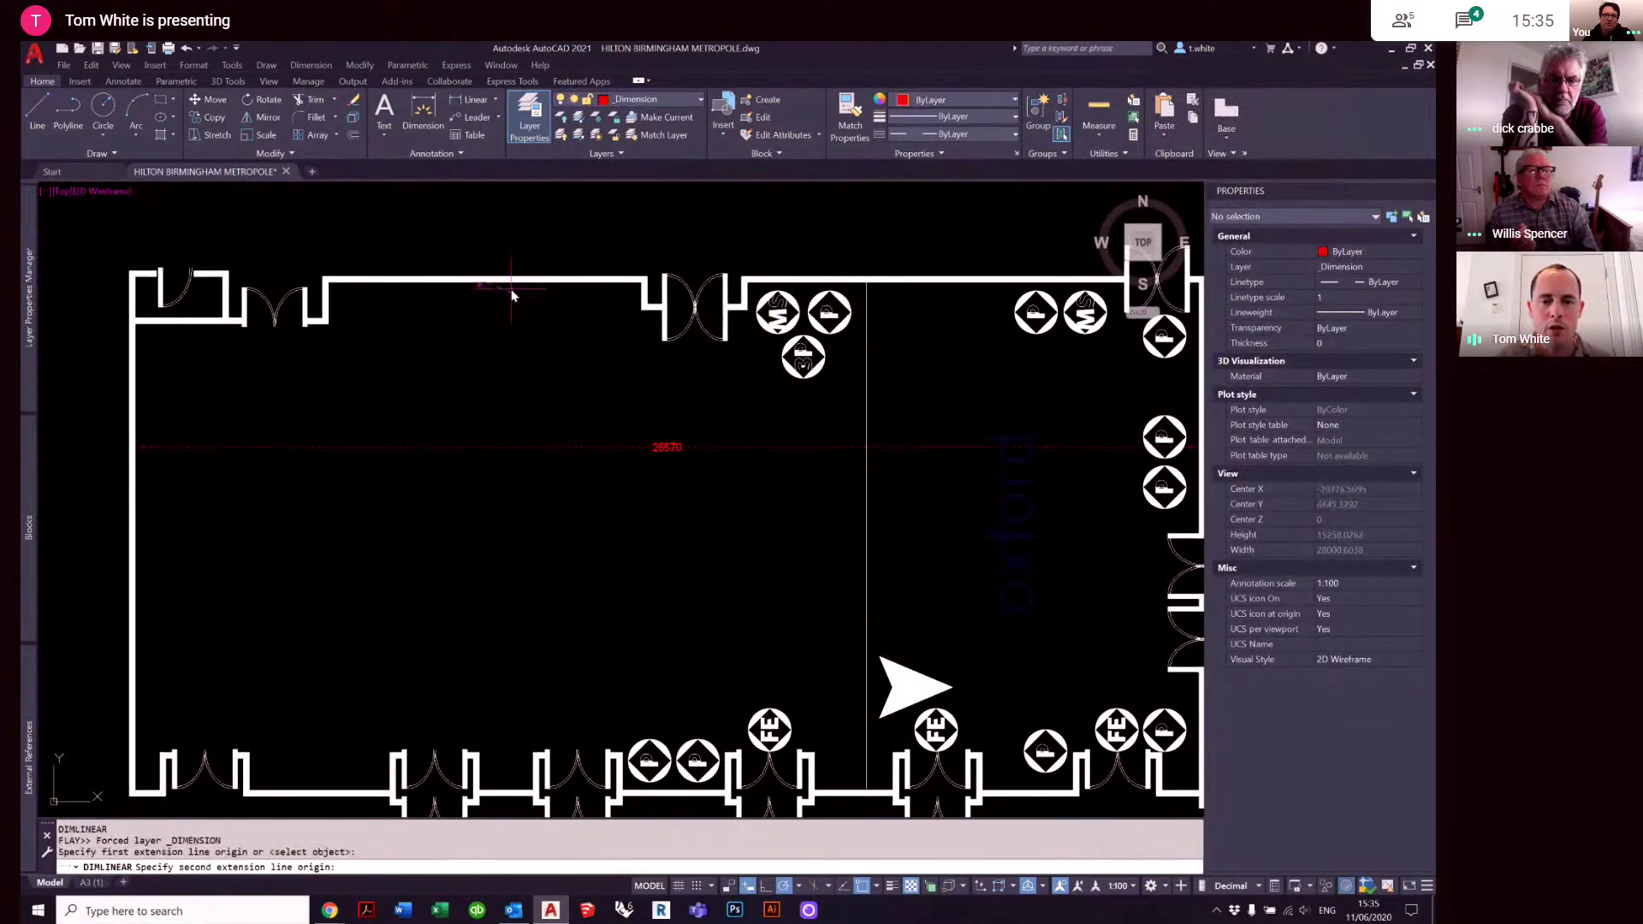
middle_drag(488, 616, 633, 419)
scroll(646, 544, up, 2)
click(665, 594)
click(602, 421)
middle_drag(629, 281, 607, 500)
scroll(609, 499, down, 2)
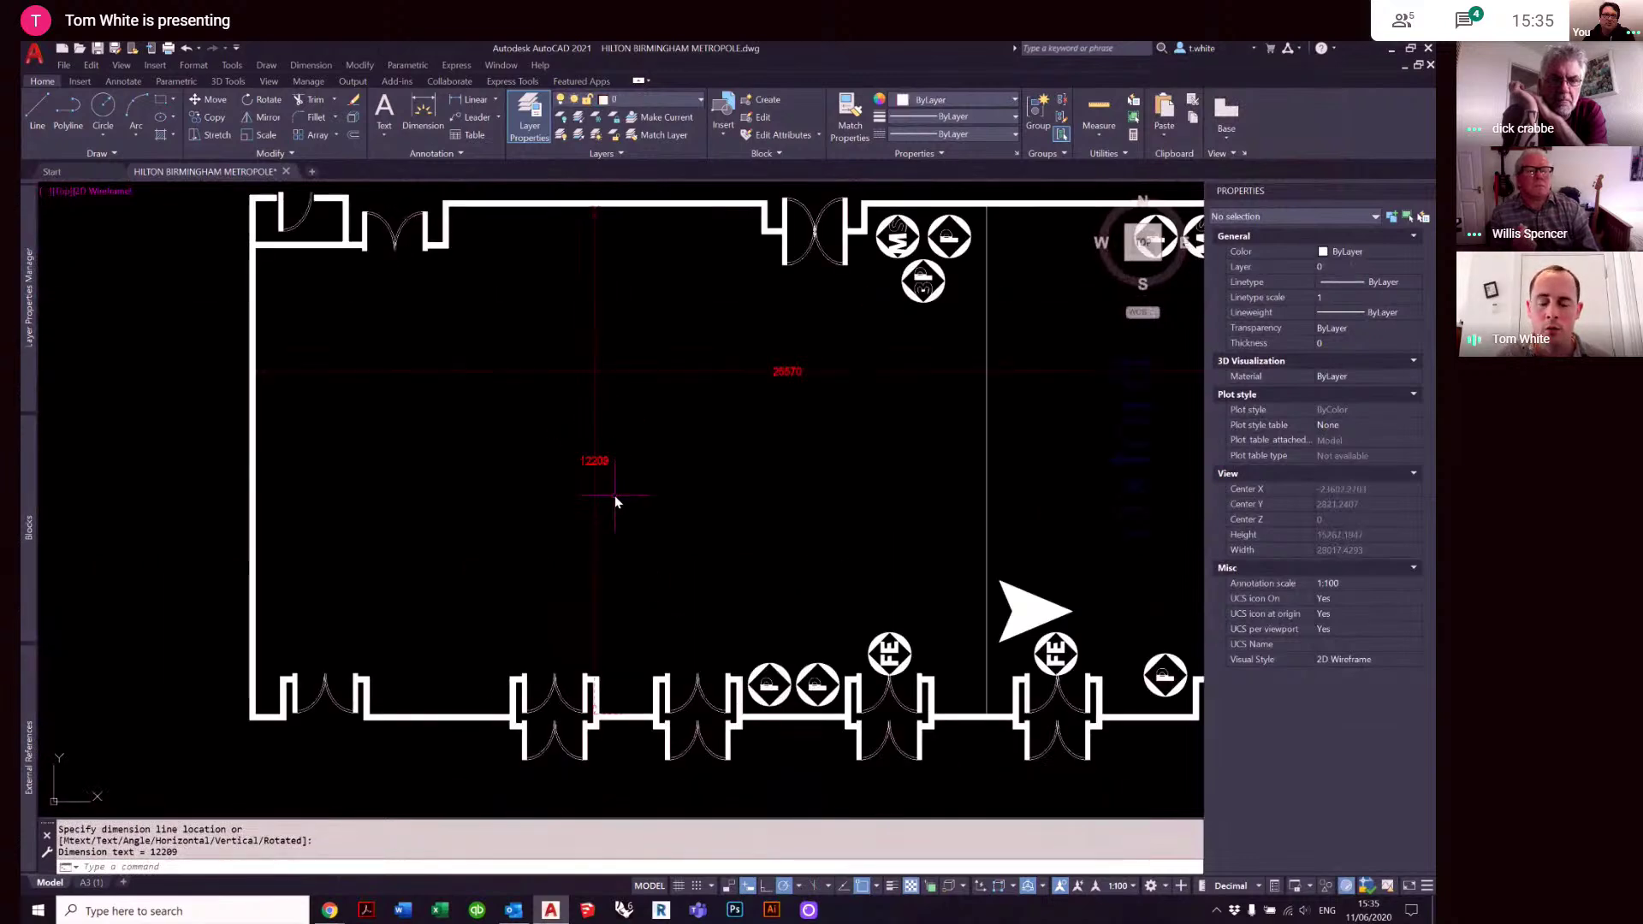
text(DL)
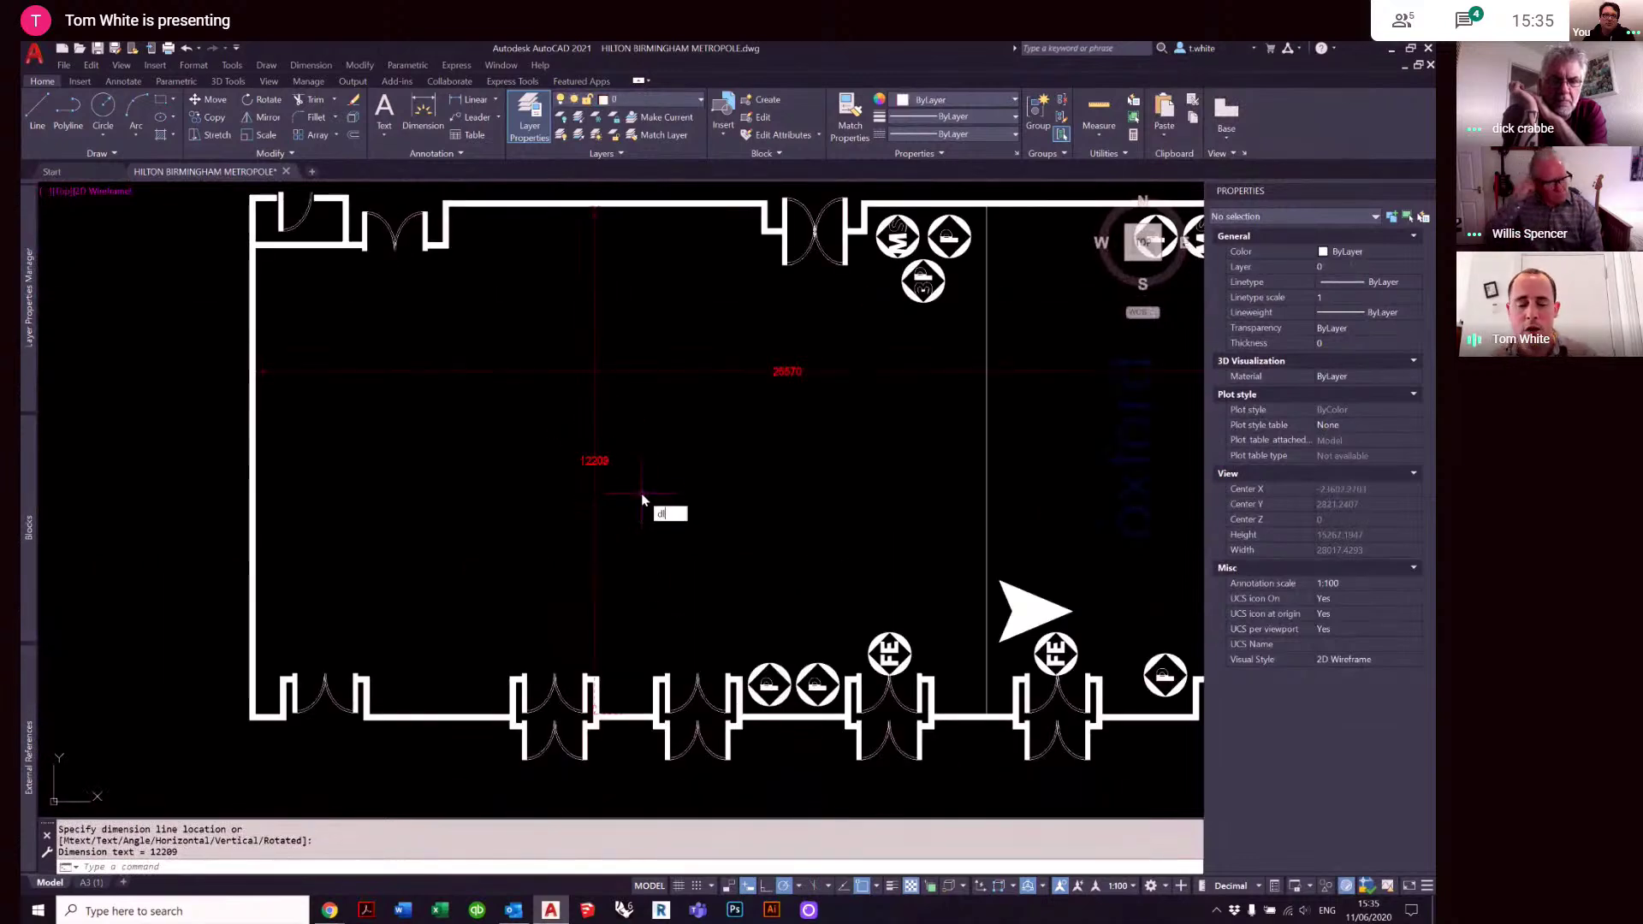
key(Return)
click(514, 684)
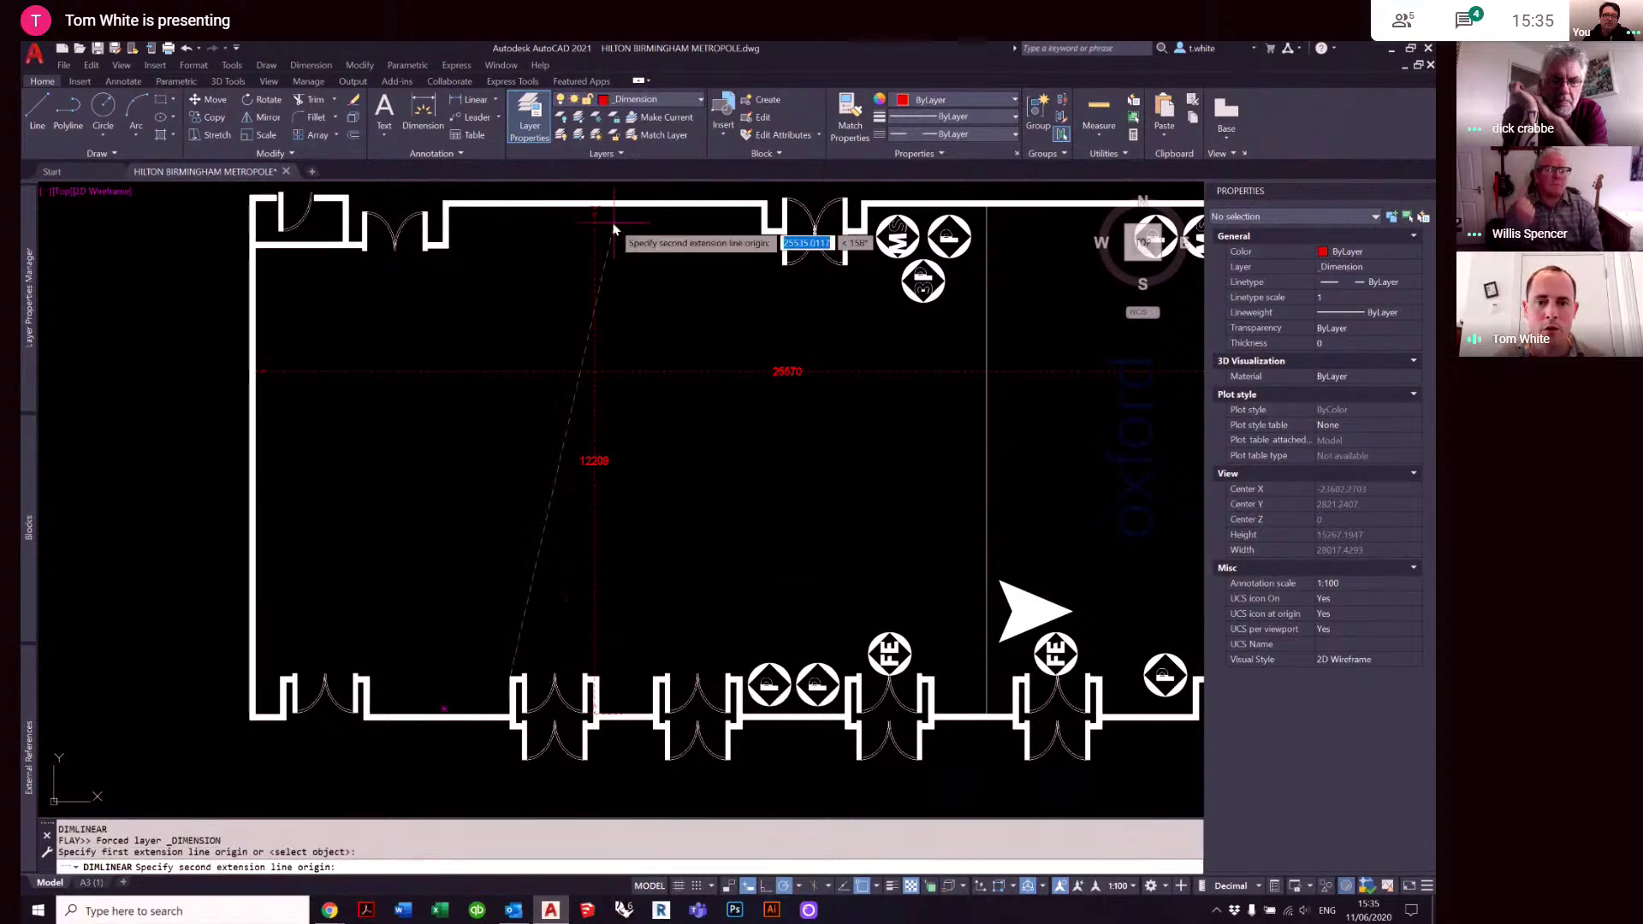
click(550, 207)
key(Escape)
- Add a vertical linear dimension from the upper wall's inner corner to the inner end of the lower wall's double-door jamb
text(DL)
key(Return)
scroll(449, 207, up, 3)
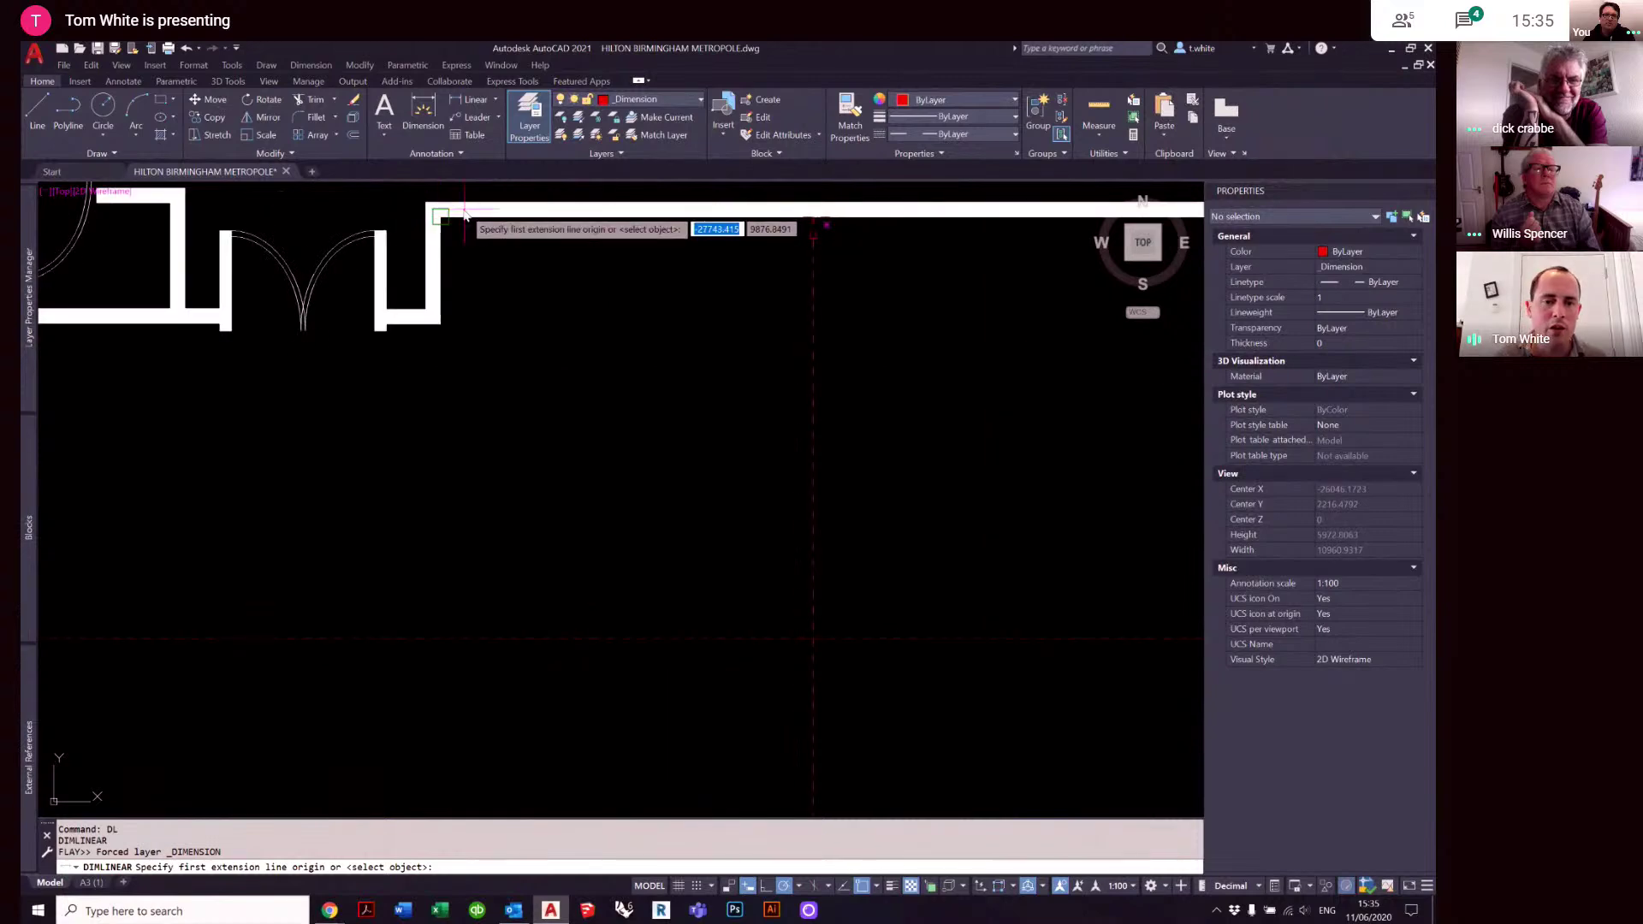
click(447, 210)
scroll(454, 212, down, 1)
scroll(553, 702, down, 2)
middle_drag(553, 702, 588, 509)
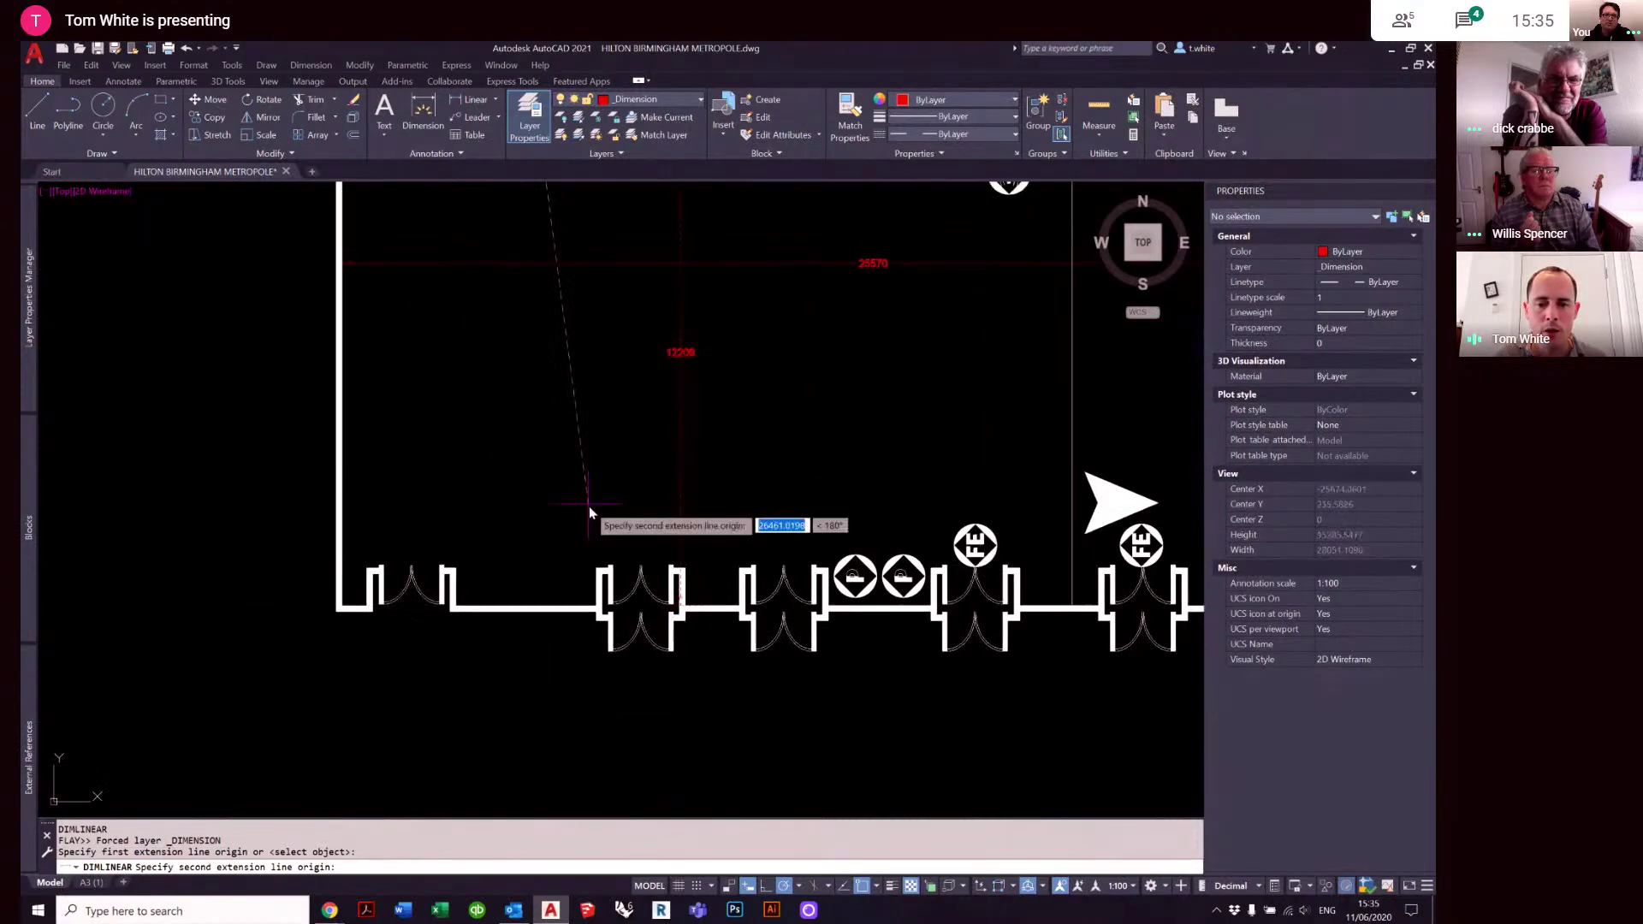
click(600, 571)
click(490, 502)
scroll(496, 385, up, 3)
scroll(509, 394, down, 4)
mouse_move(514, 466)
middle_down()
mouse_move(590, 530)
mouse_move(561, 531)
middle_up()
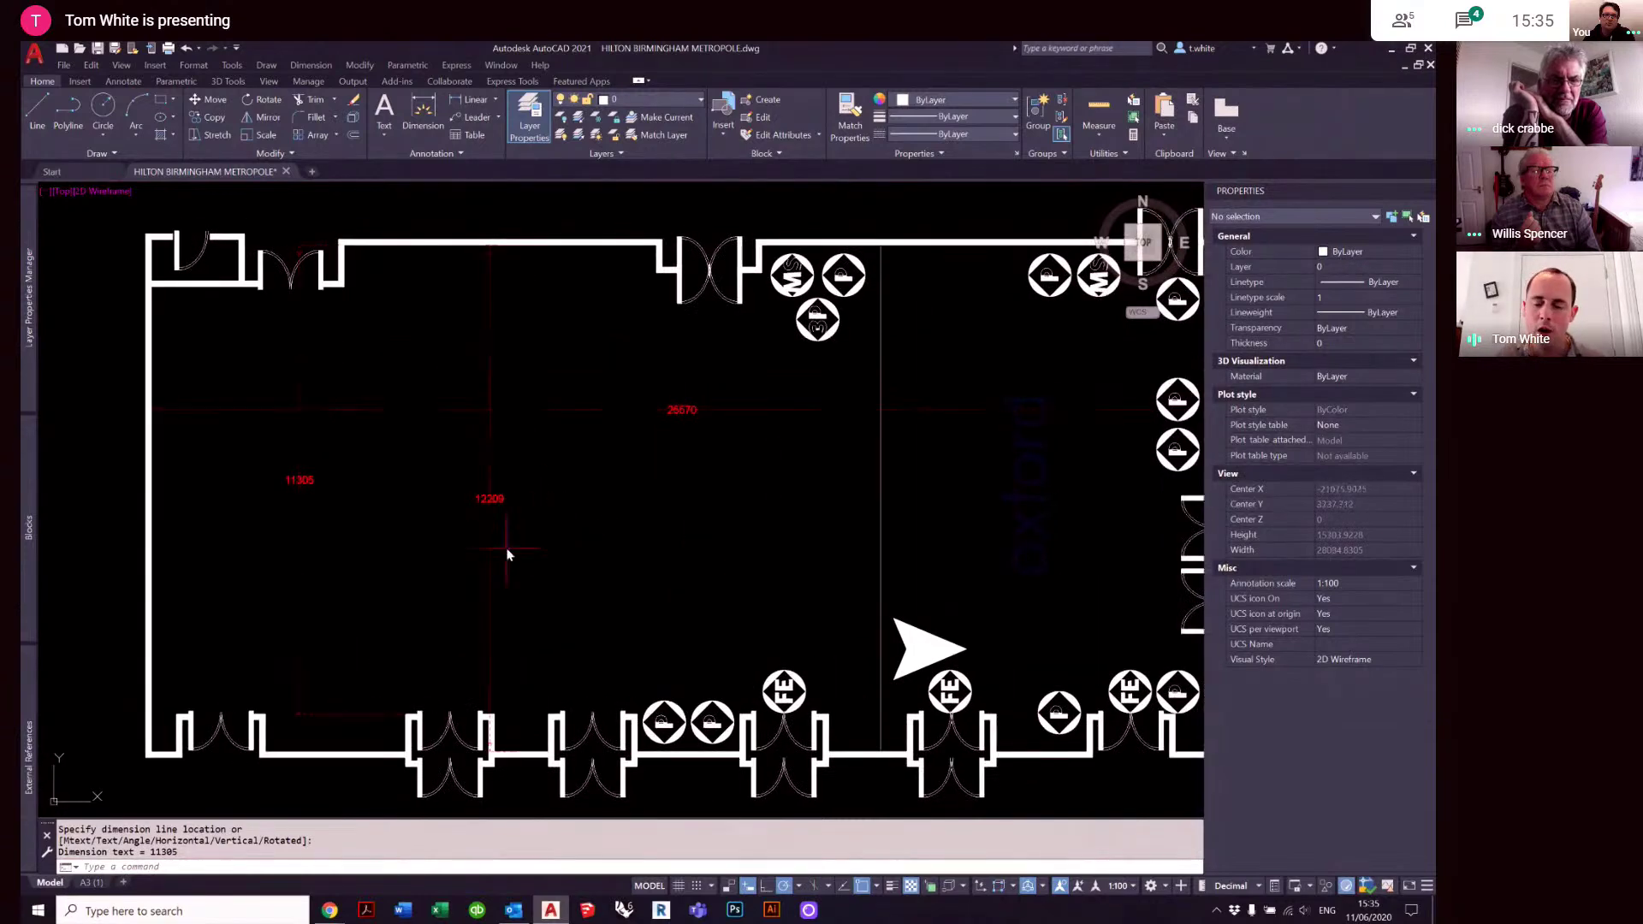
- Erase the vertical dimension that ends at the lower wall's door jamb
click(325, 548)
click(259, 463)
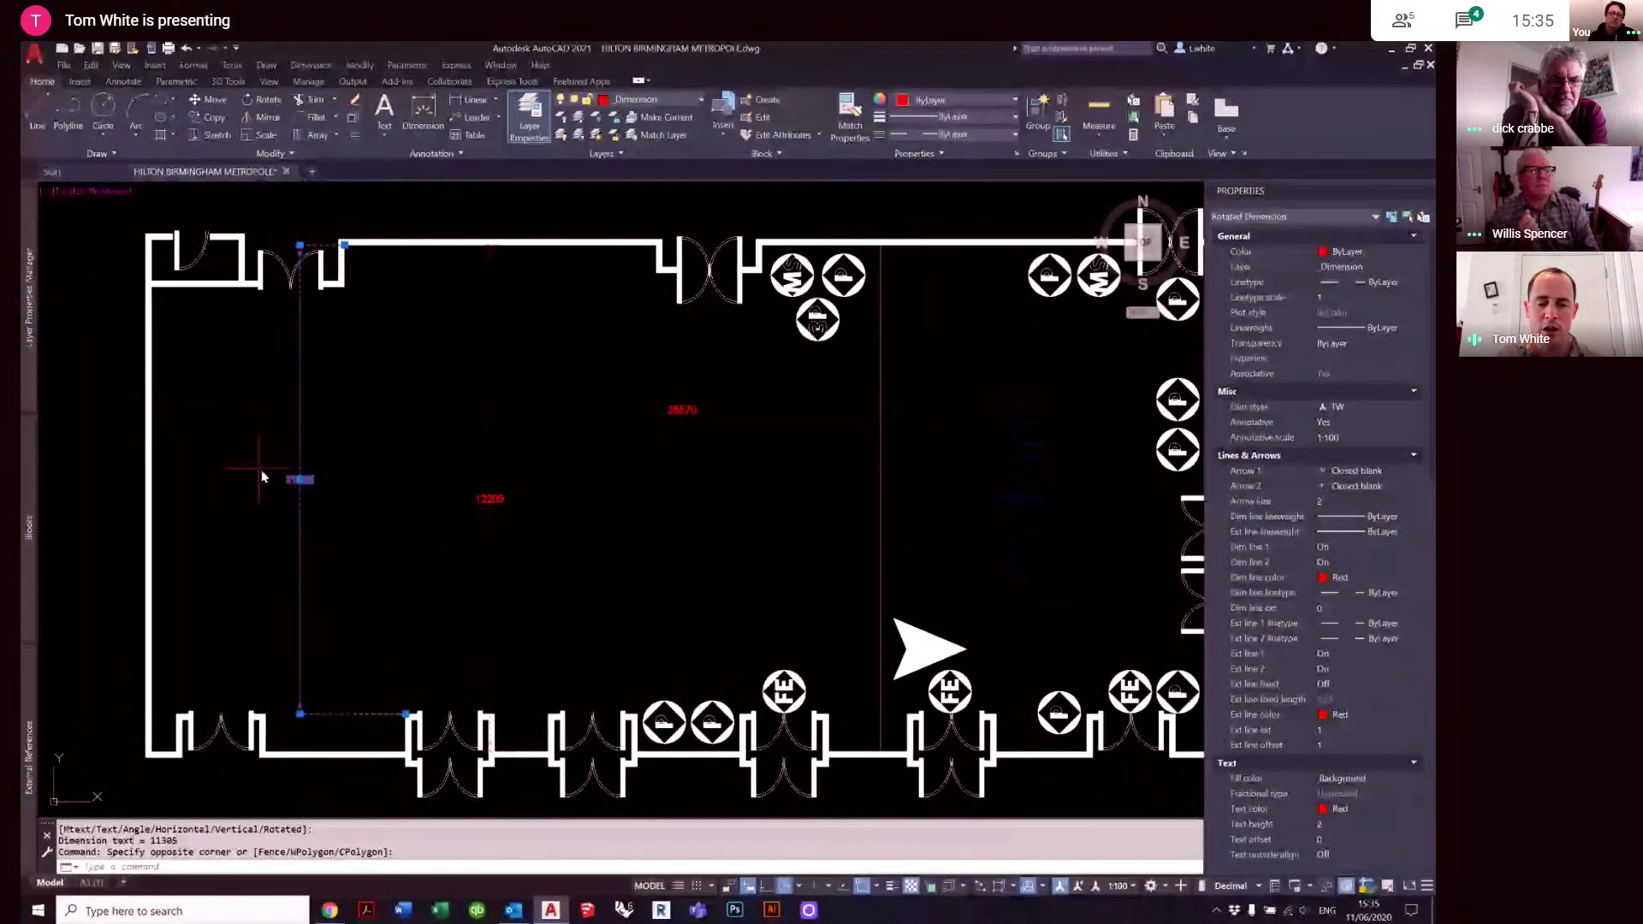
scroll(484, 500, up, 5)
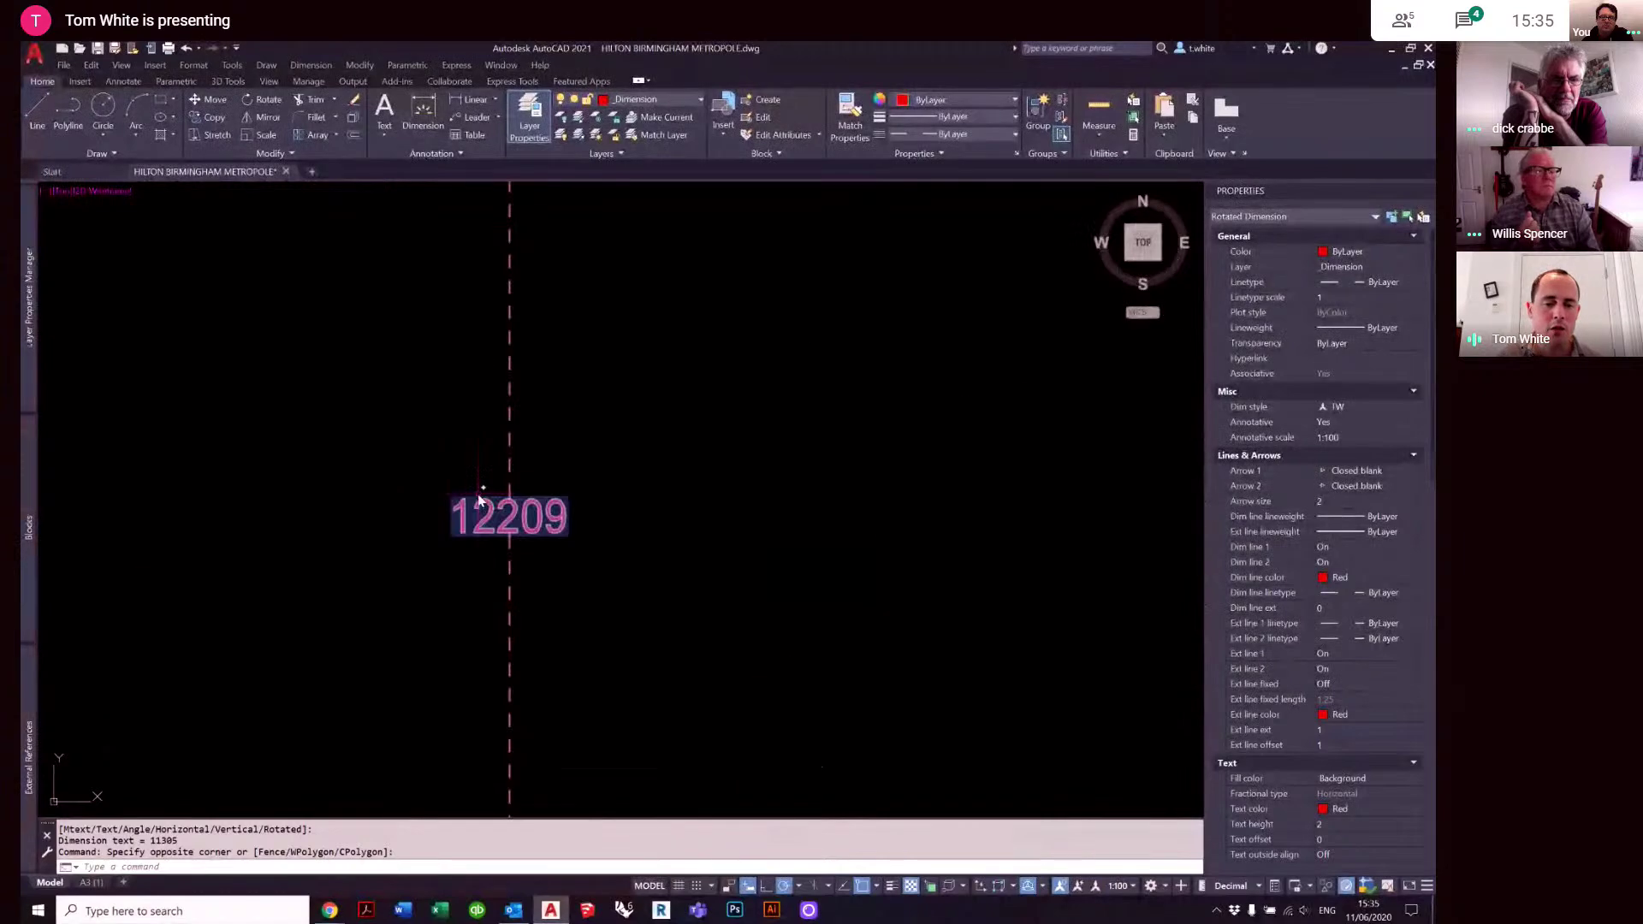
scroll(477, 554, down, 5)
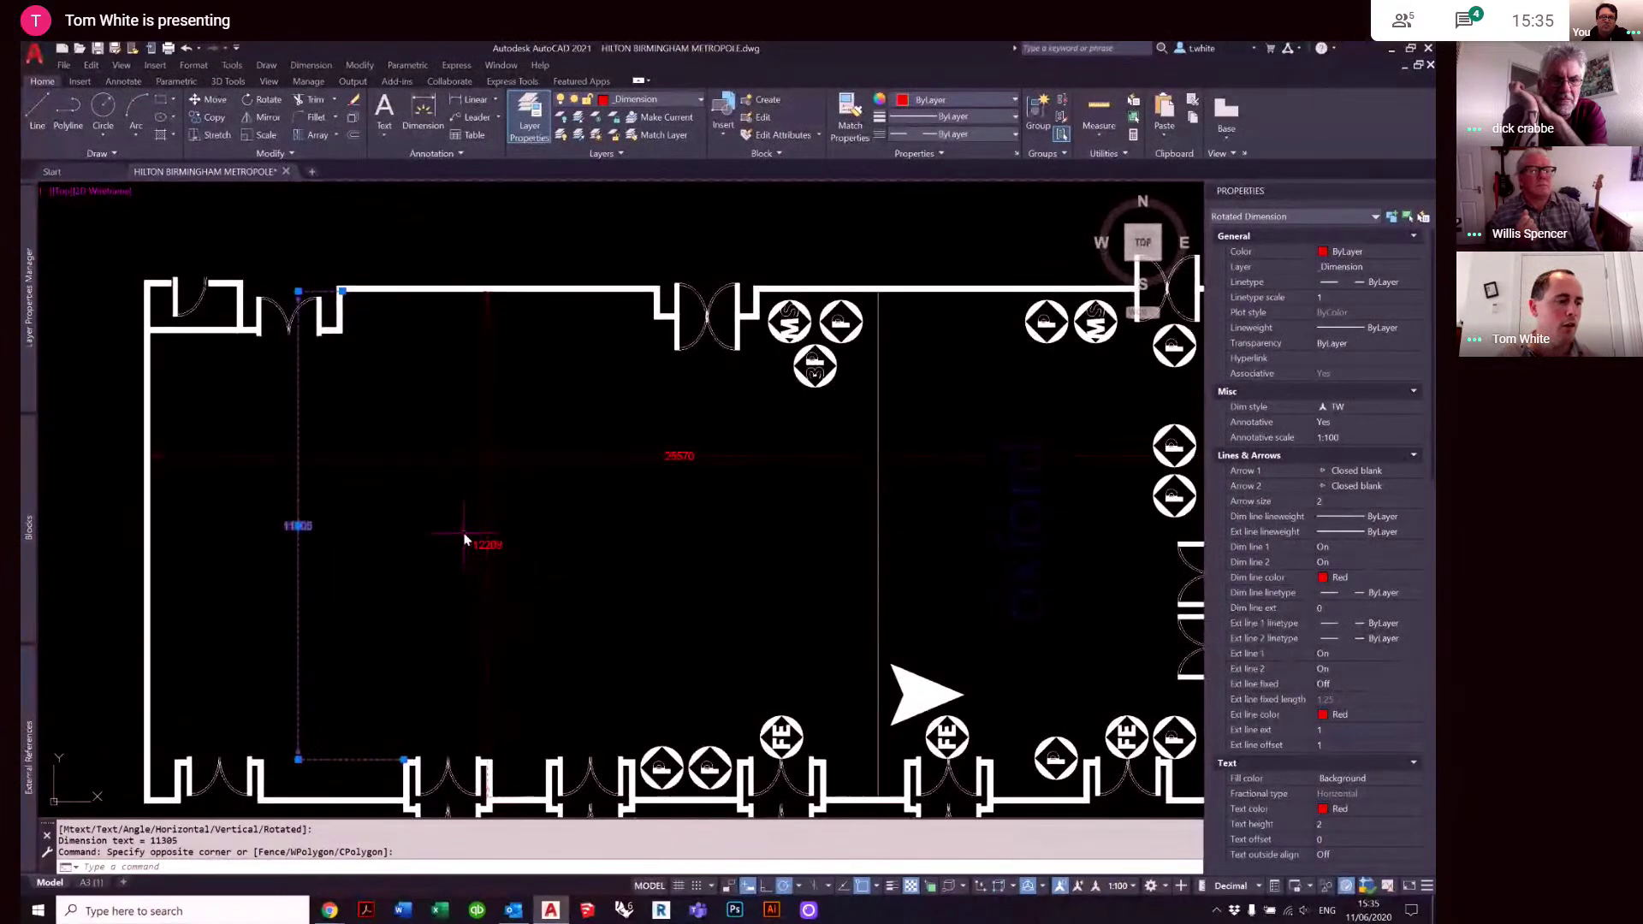
text(e)
key(Return)
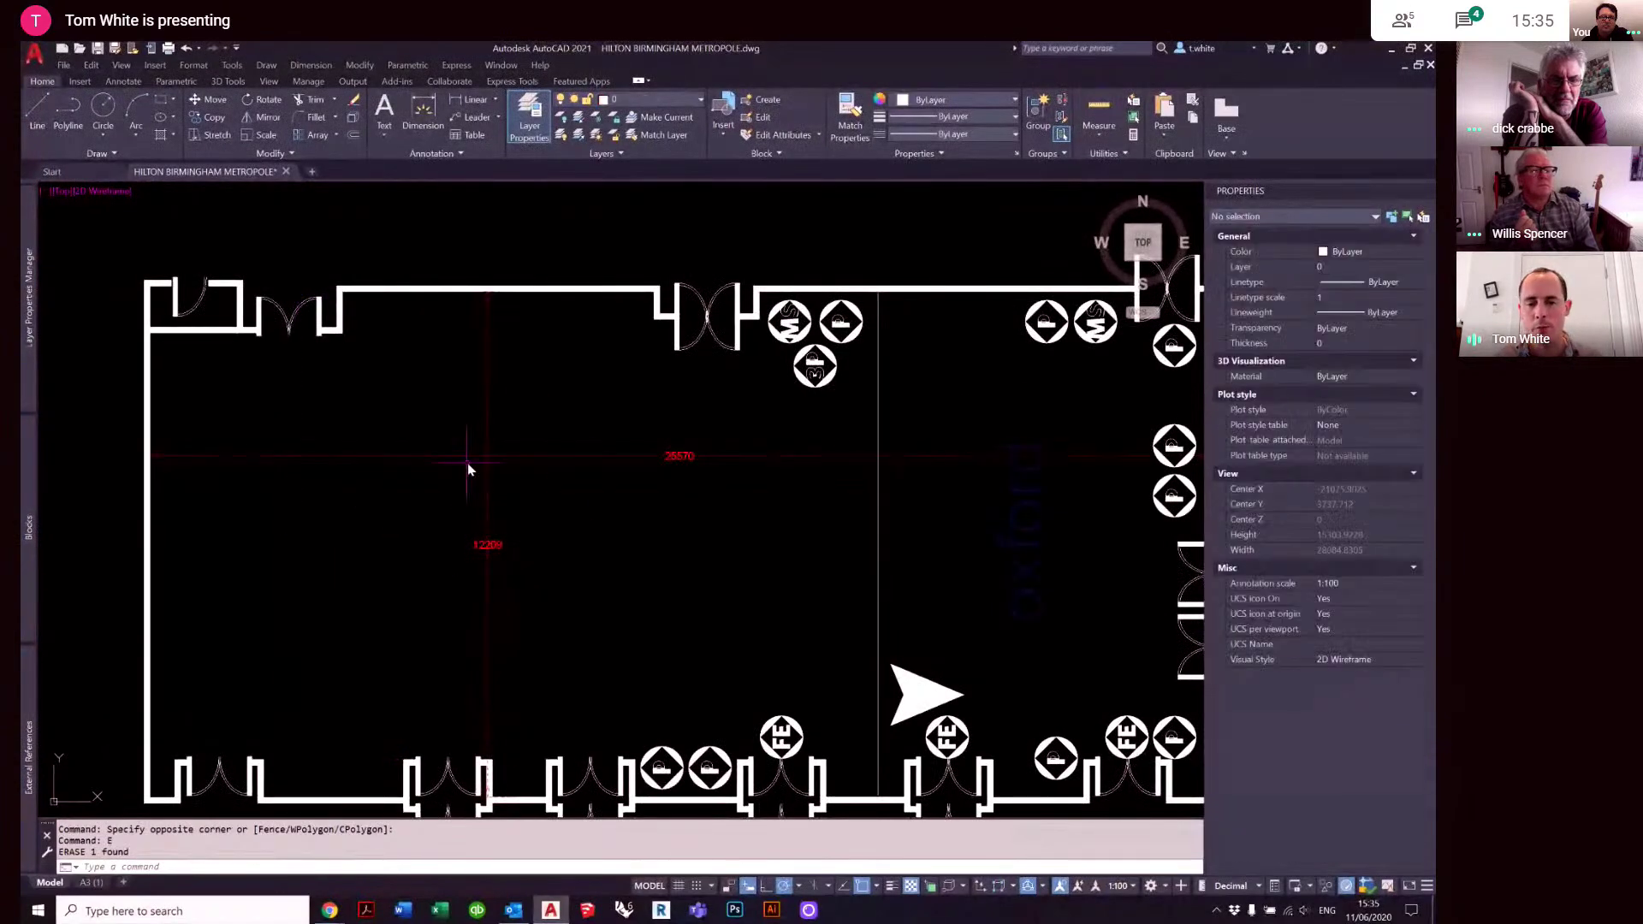
- Erase the remaining divider line between the Cambridge and Oxford rooms
scroll(693, 493, down, 2)
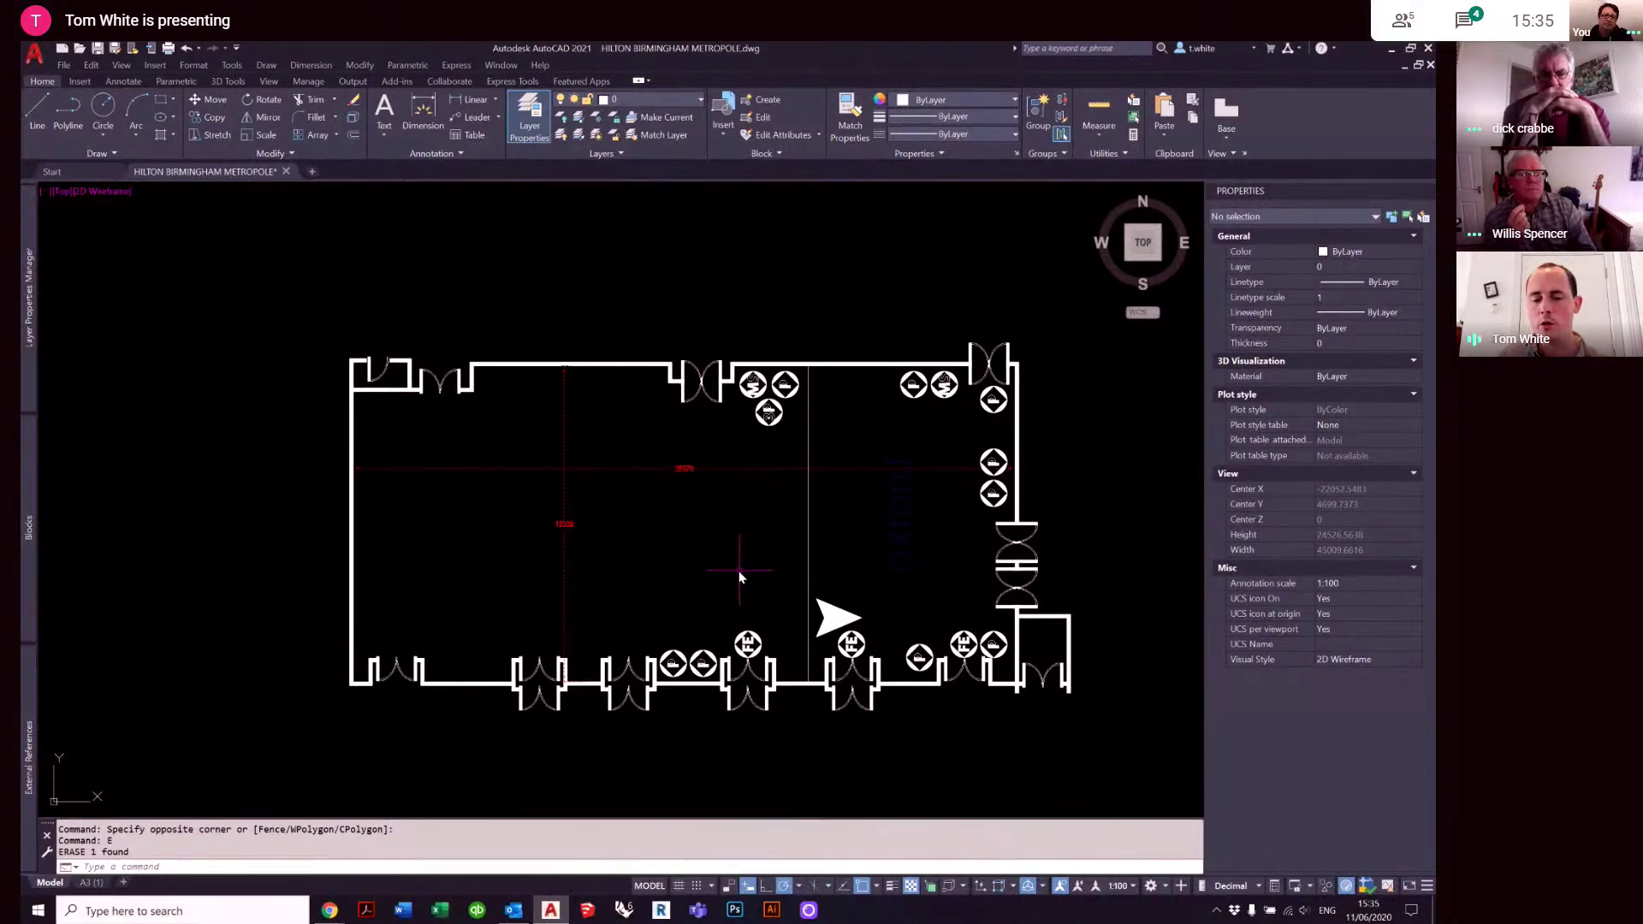
click(831, 536)
click(769, 511)
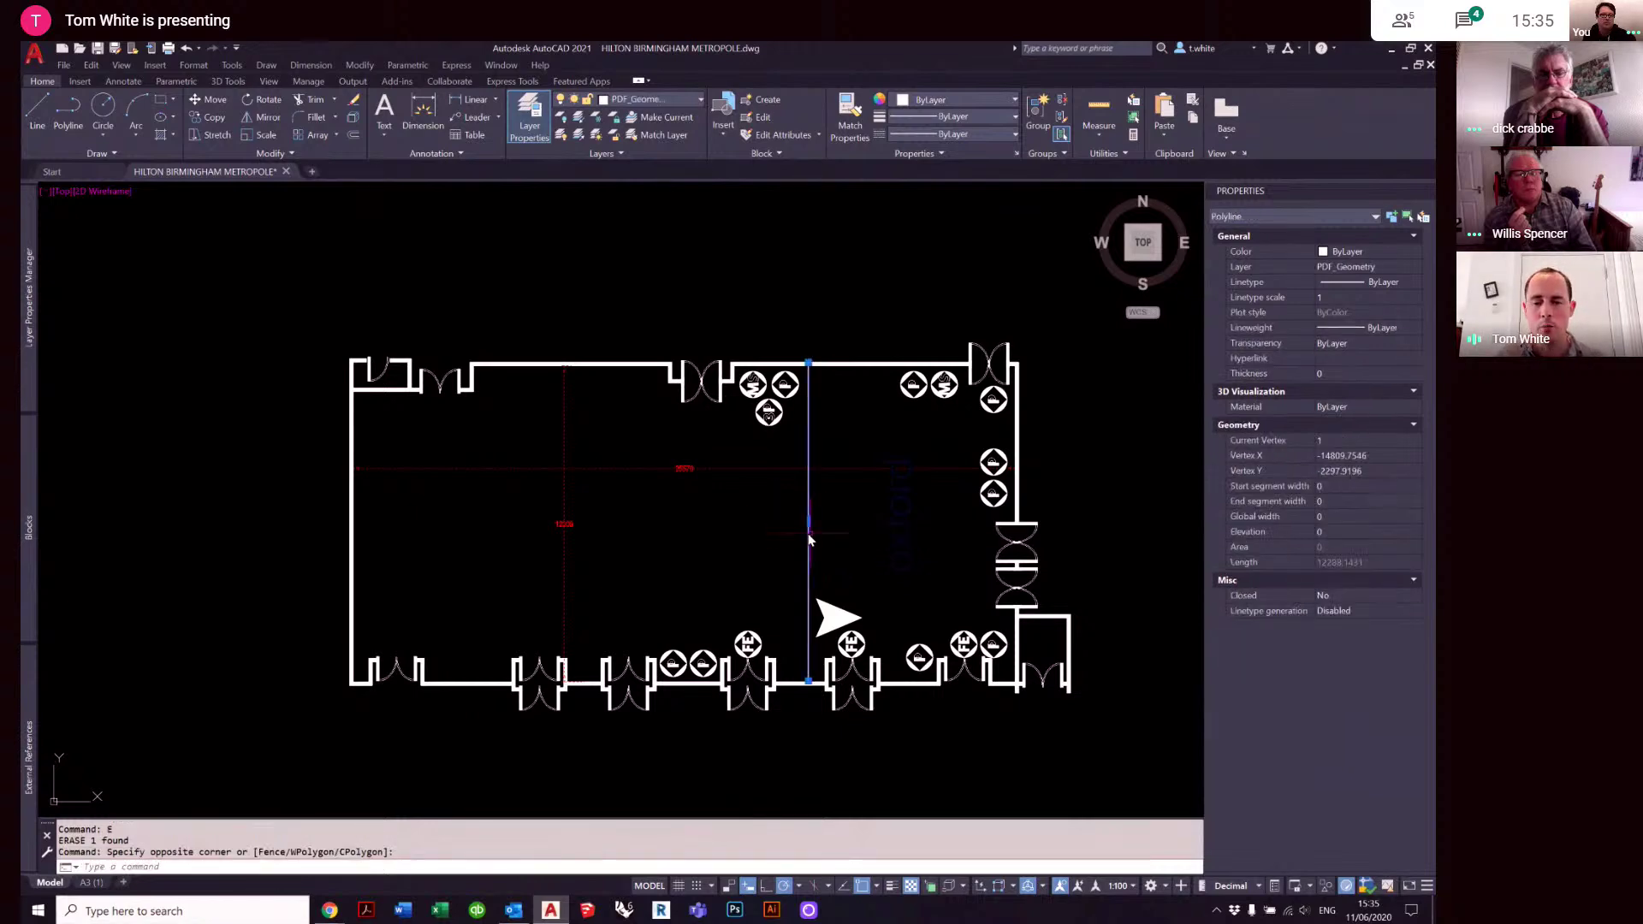
text(e)
key(Return)
- Erase both the horizontal and the vertical overall dimension inside the plan
scroll(815, 544, down, 2)
click(665, 537)
click(624, 481)
text(e)
key(Return)
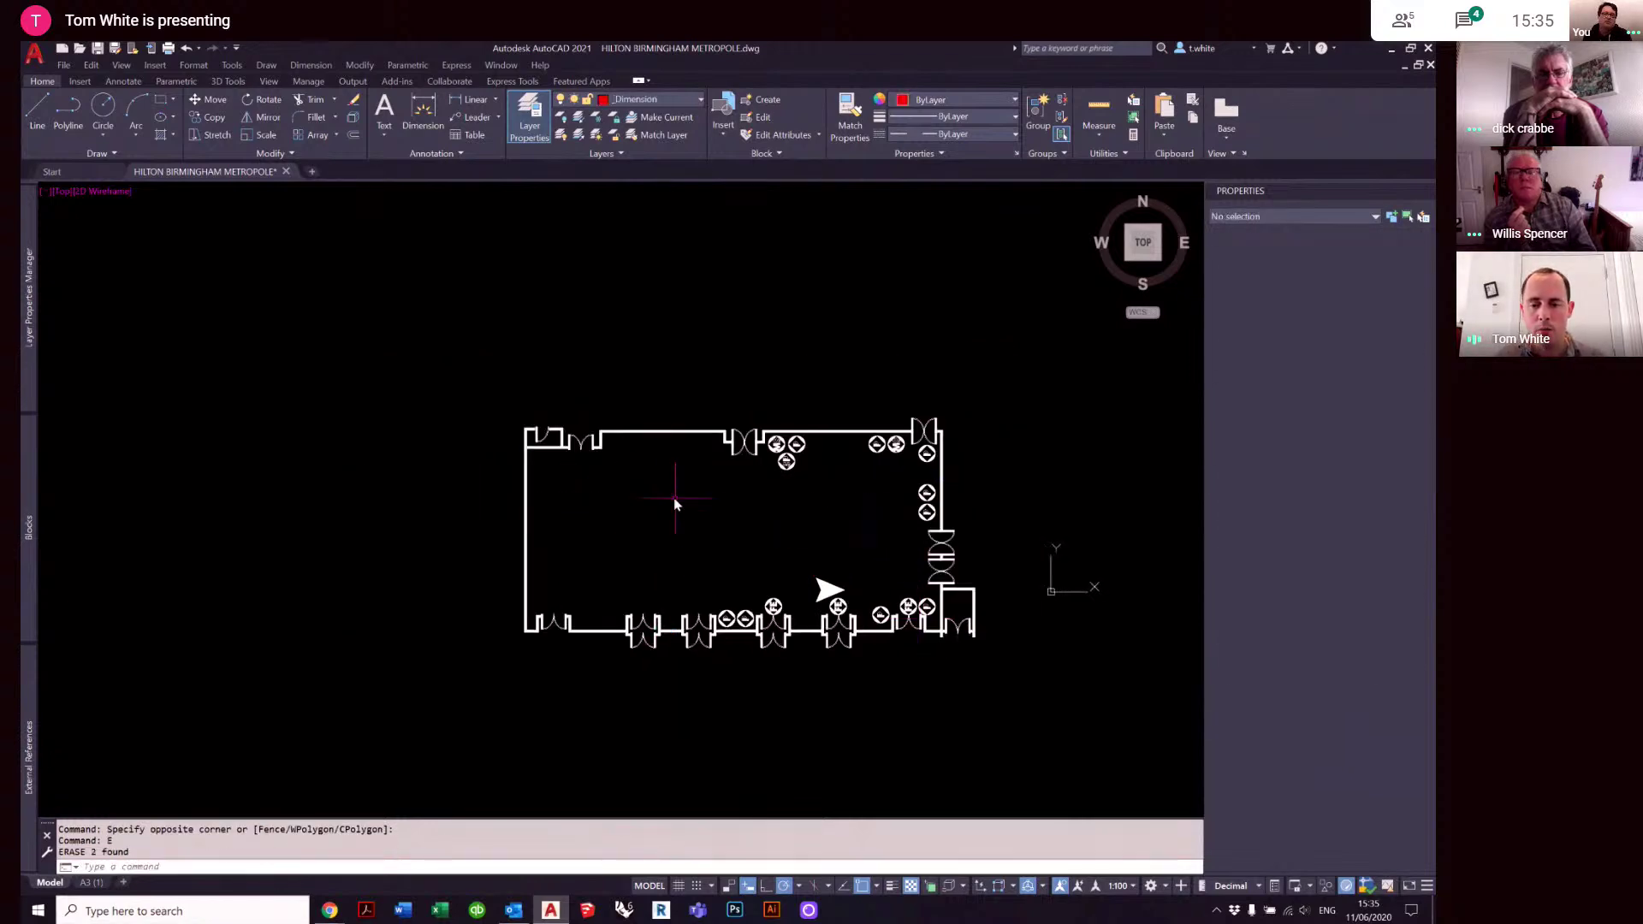
- Copy the whole floor plan and paste it as a block to the right of the original
click(1025, 690)
click(435, 391)
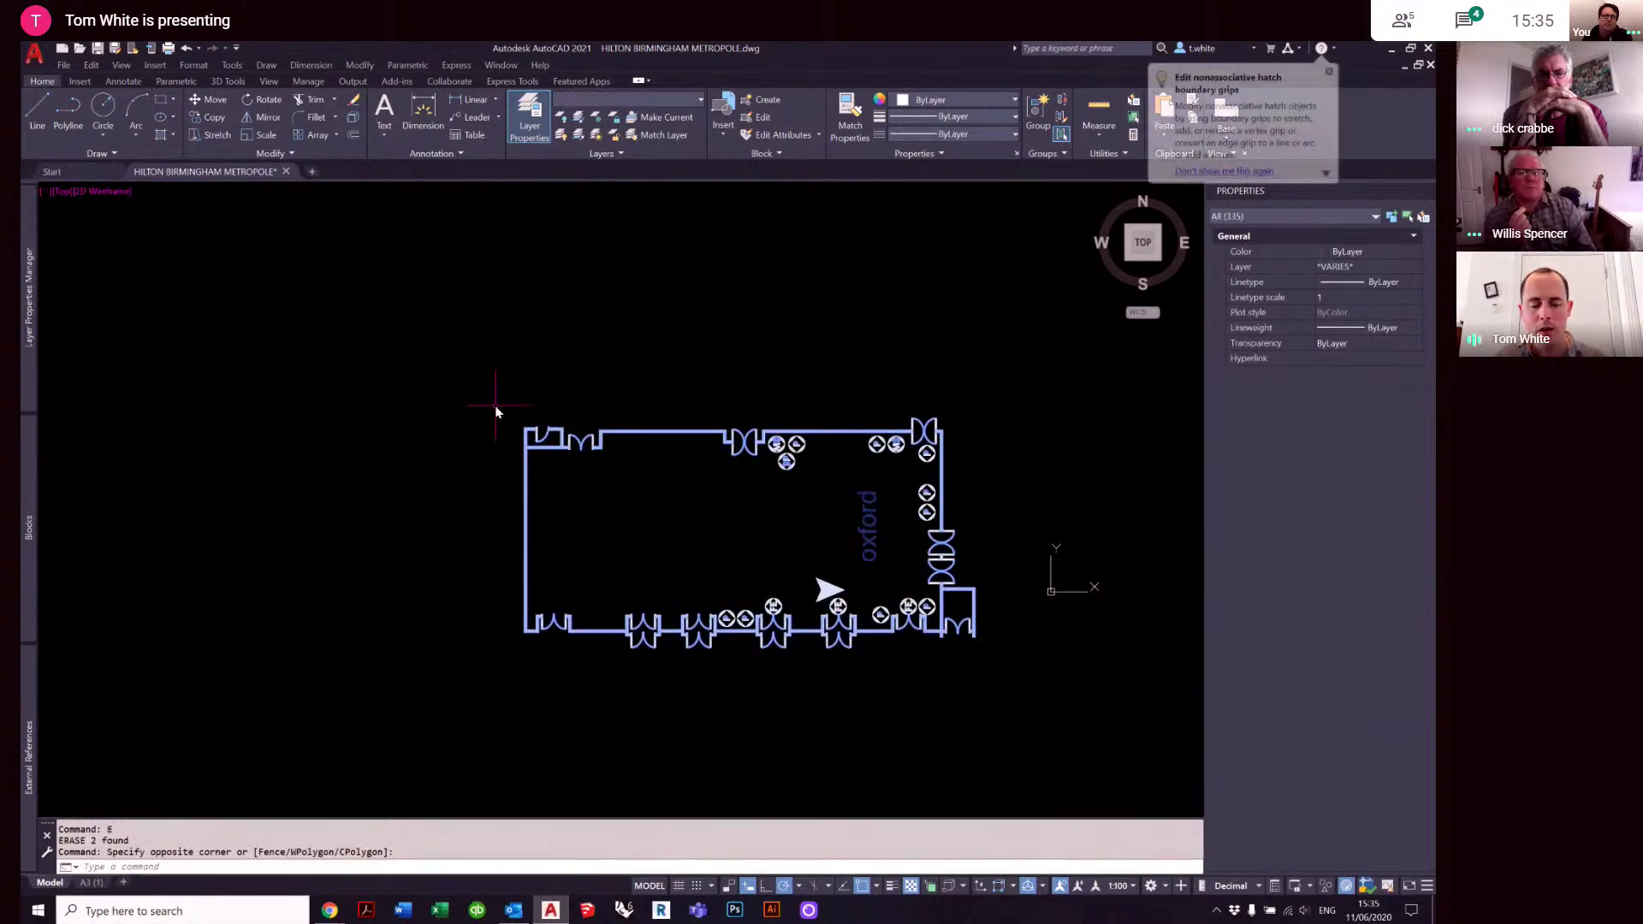
key(ctrl+c)
key(ctrl+shift+v)
middle_drag(736, 475, 250, 510)
click(707, 633)
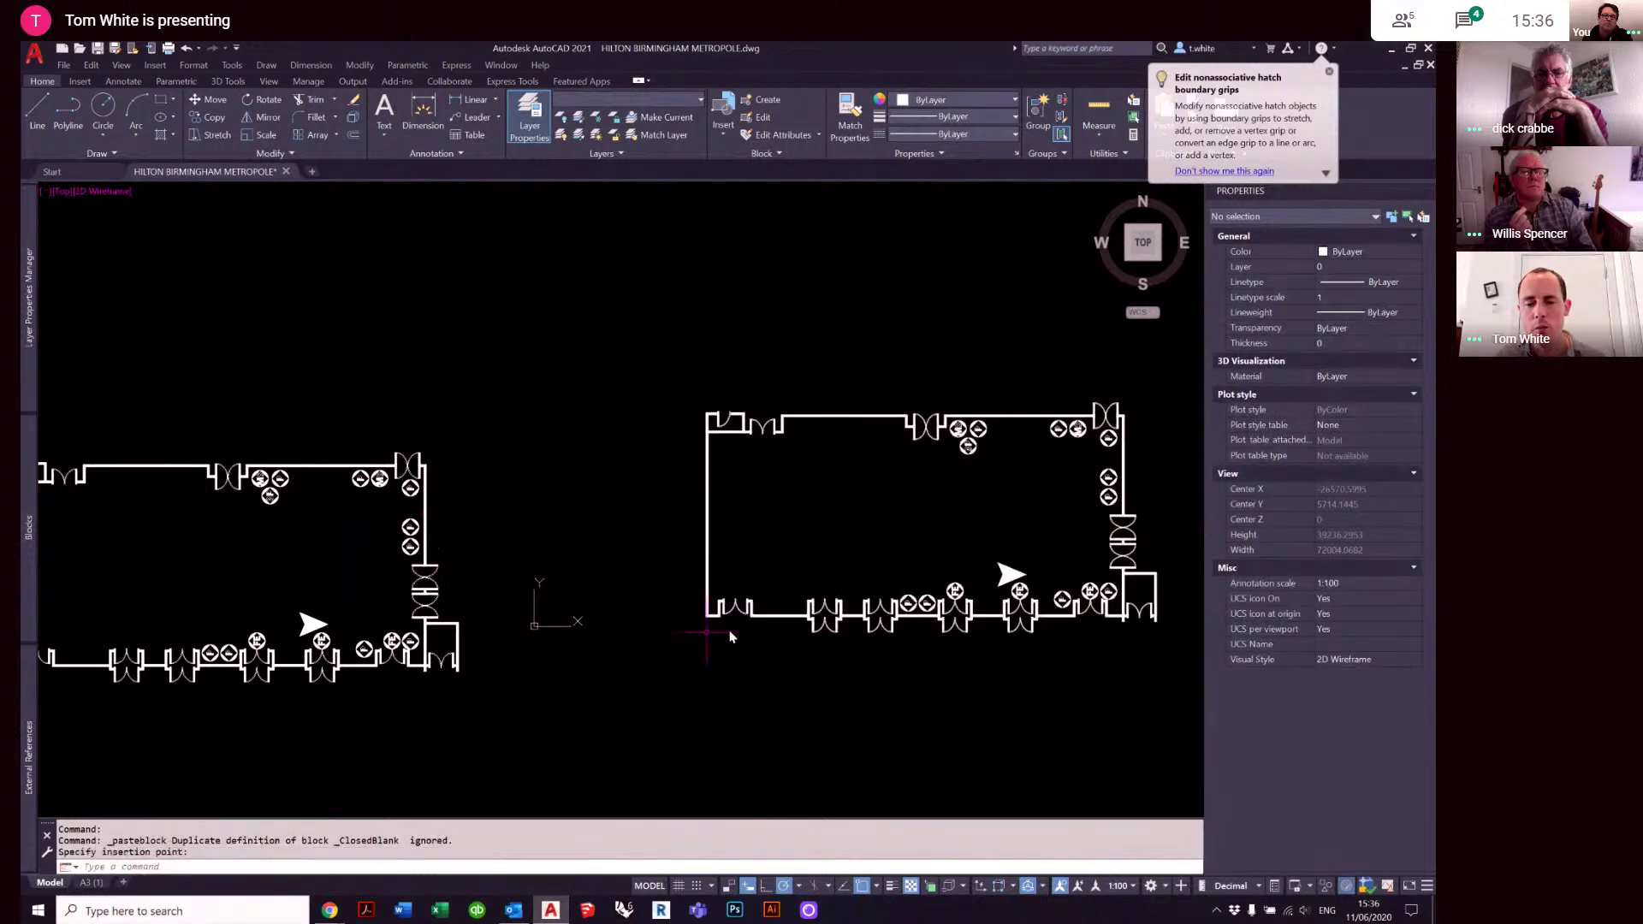
- Copy the pasted floor plan block to a position directly below it
click(1049, 679)
click(950, 545)
middle_drag(948, 557, 862, 454)
scroll(862, 469, down, 2)
text(co)
key(space)
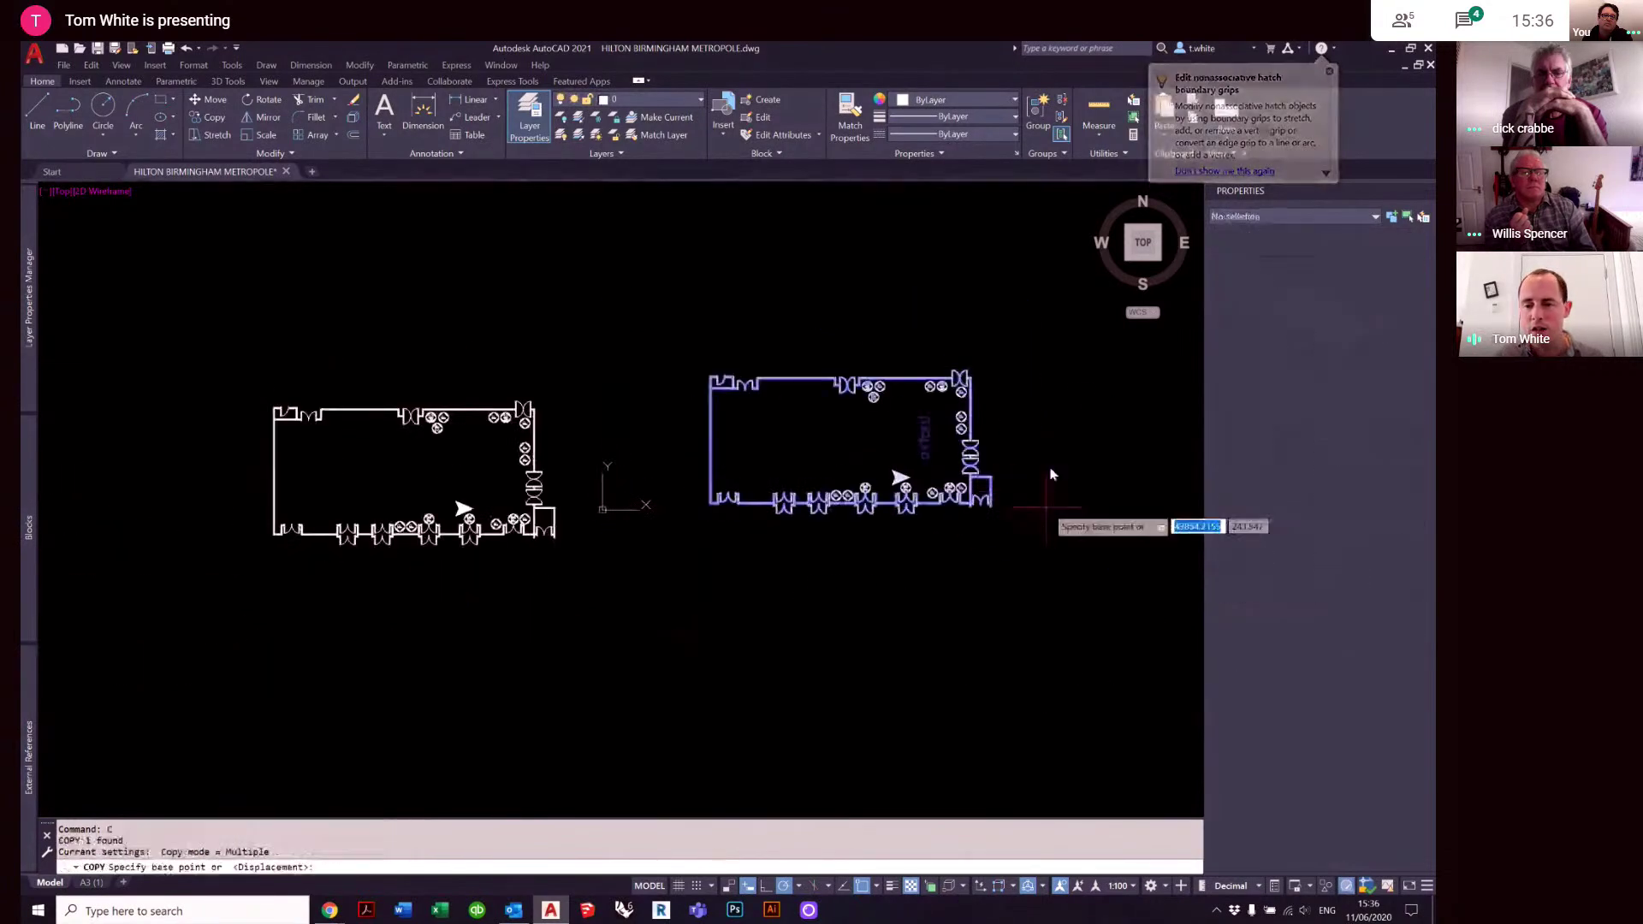
click(1054, 441)
click(1052, 627)
key(Escape)
key(Escape)
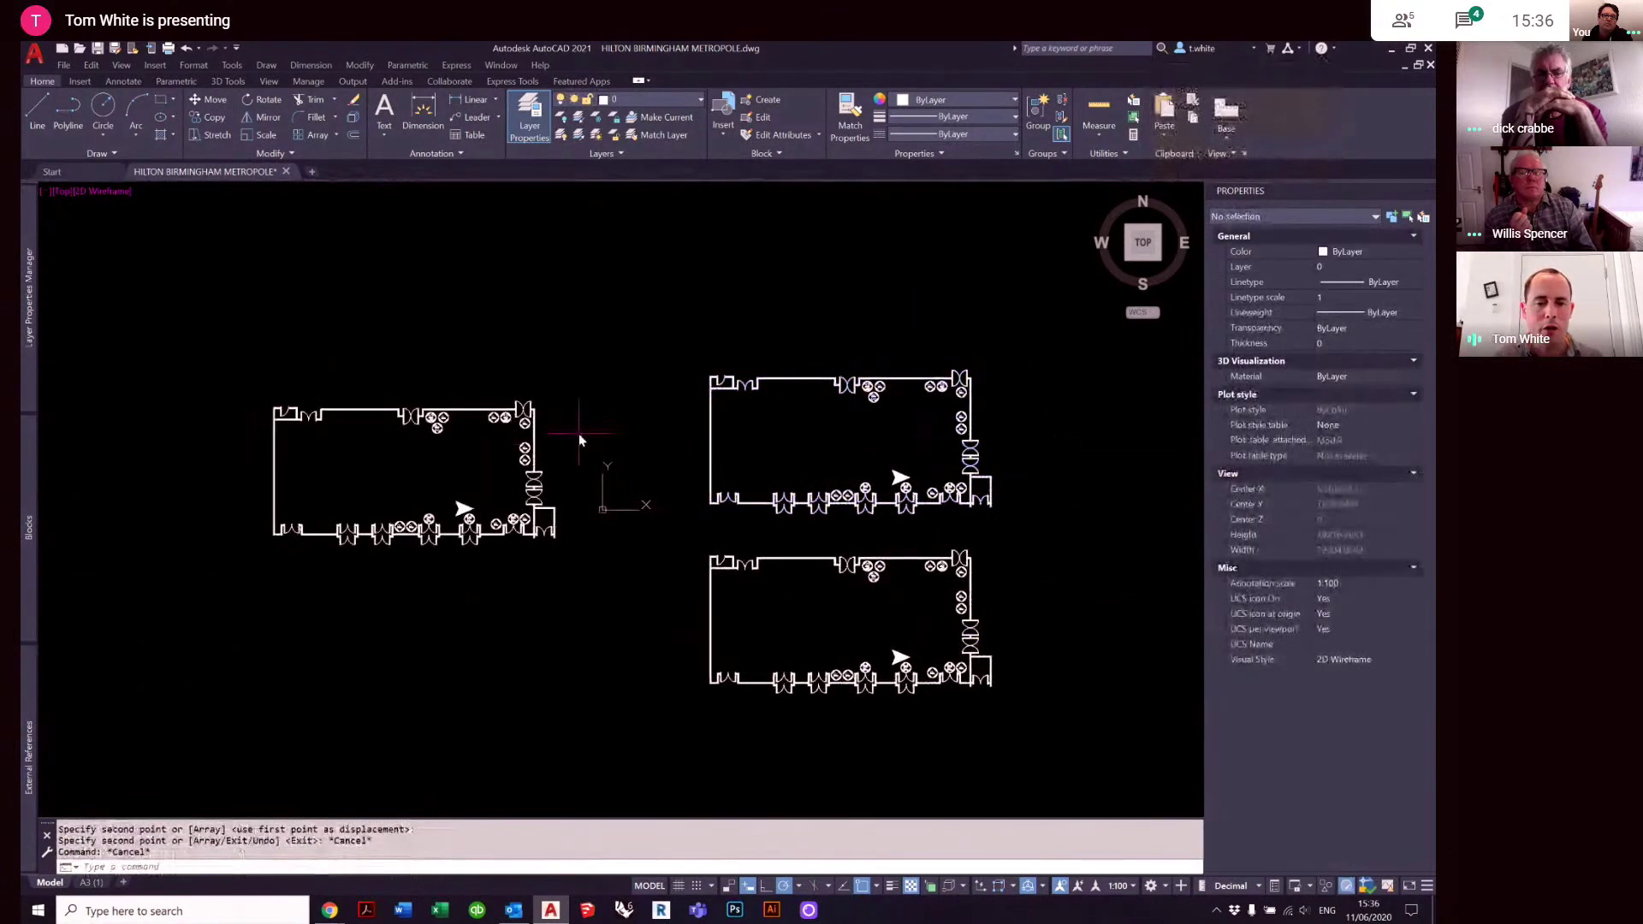
- Erase the original unblocked floor plan, keeping only the two block copies
click(578, 434)
key(Escape)
click(636, 577)
click(188, 334)
text(e)
key(space)
- Select both floor plan blocks to check them as block references, and clear the selection
click(1019, 445)
click(861, 404)
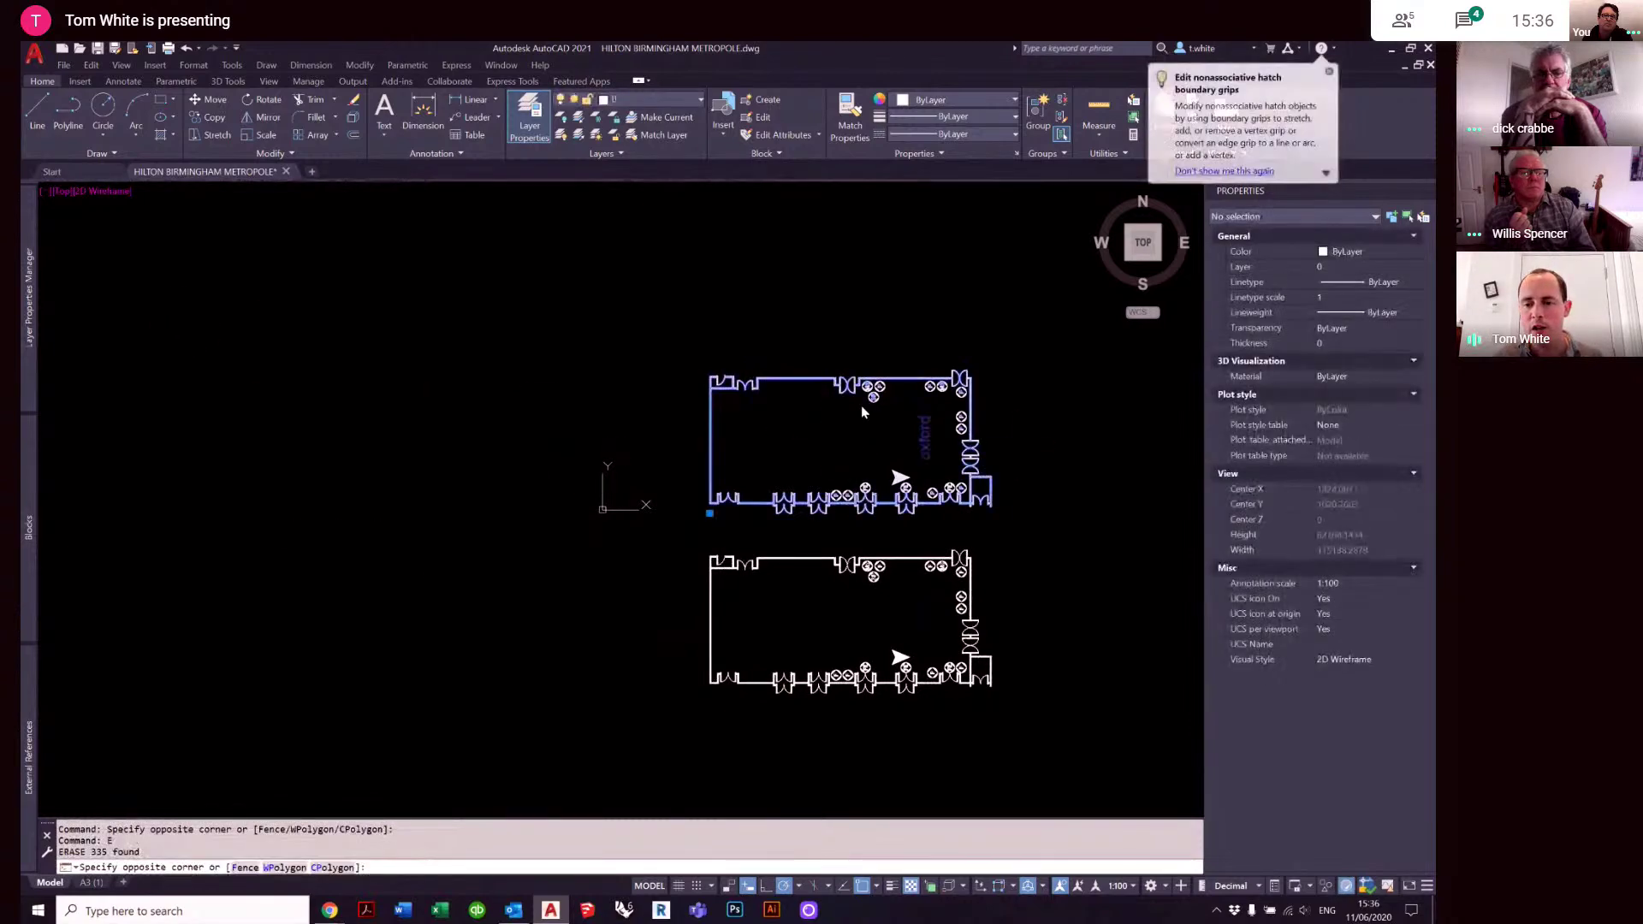
click(1110, 606)
click(929, 579)
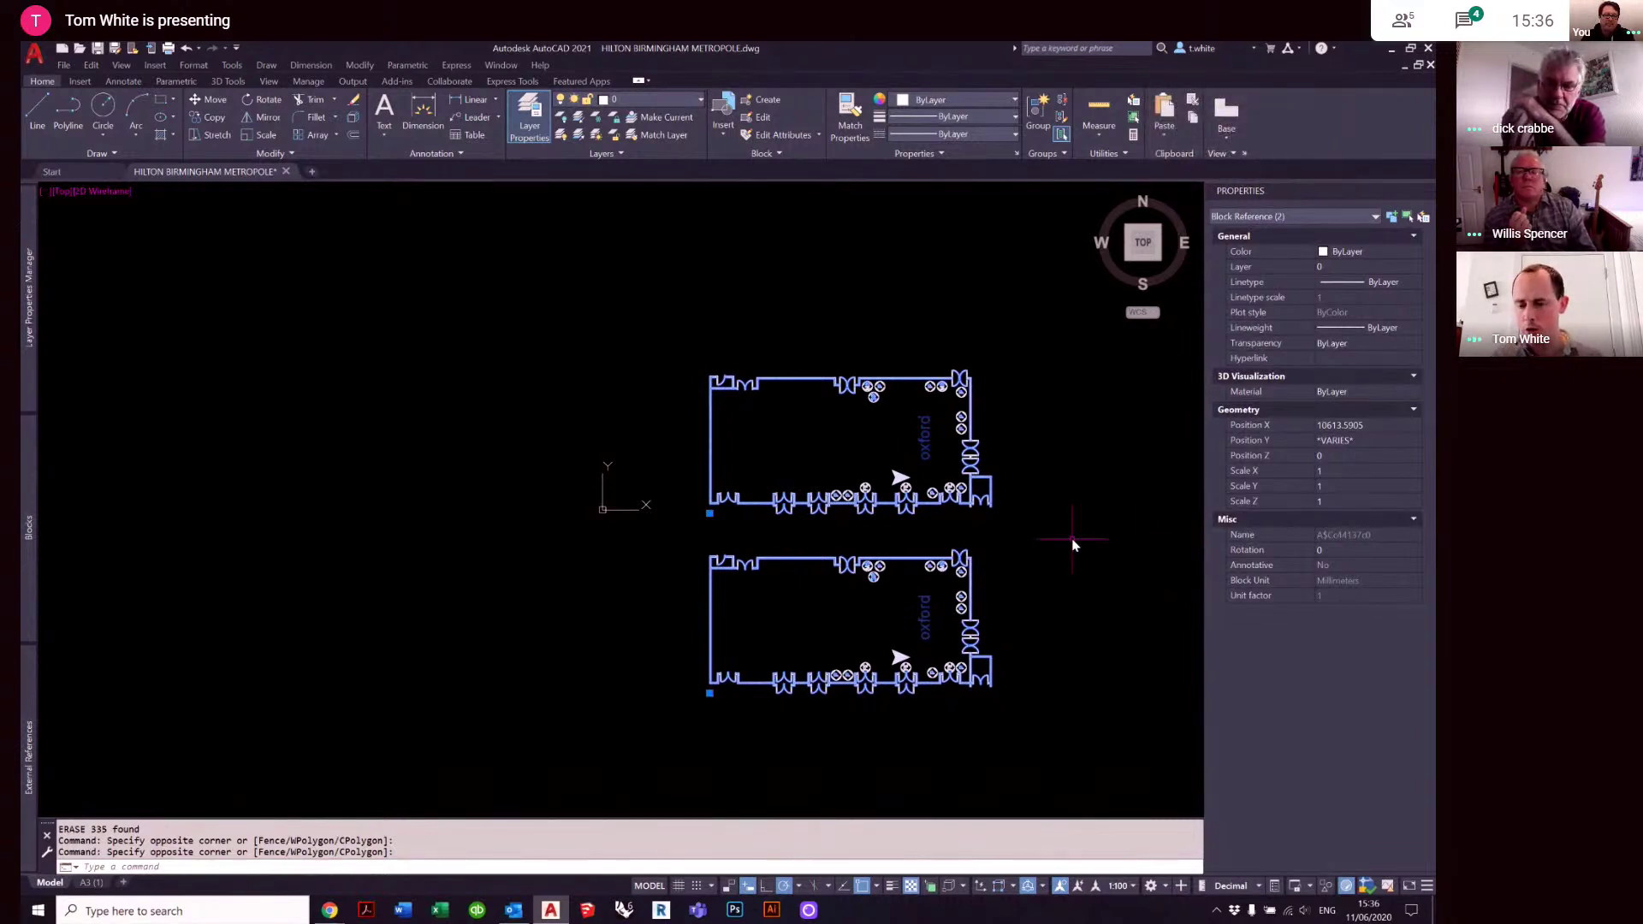
key(Escape)
key(Escape)
key(Escape)
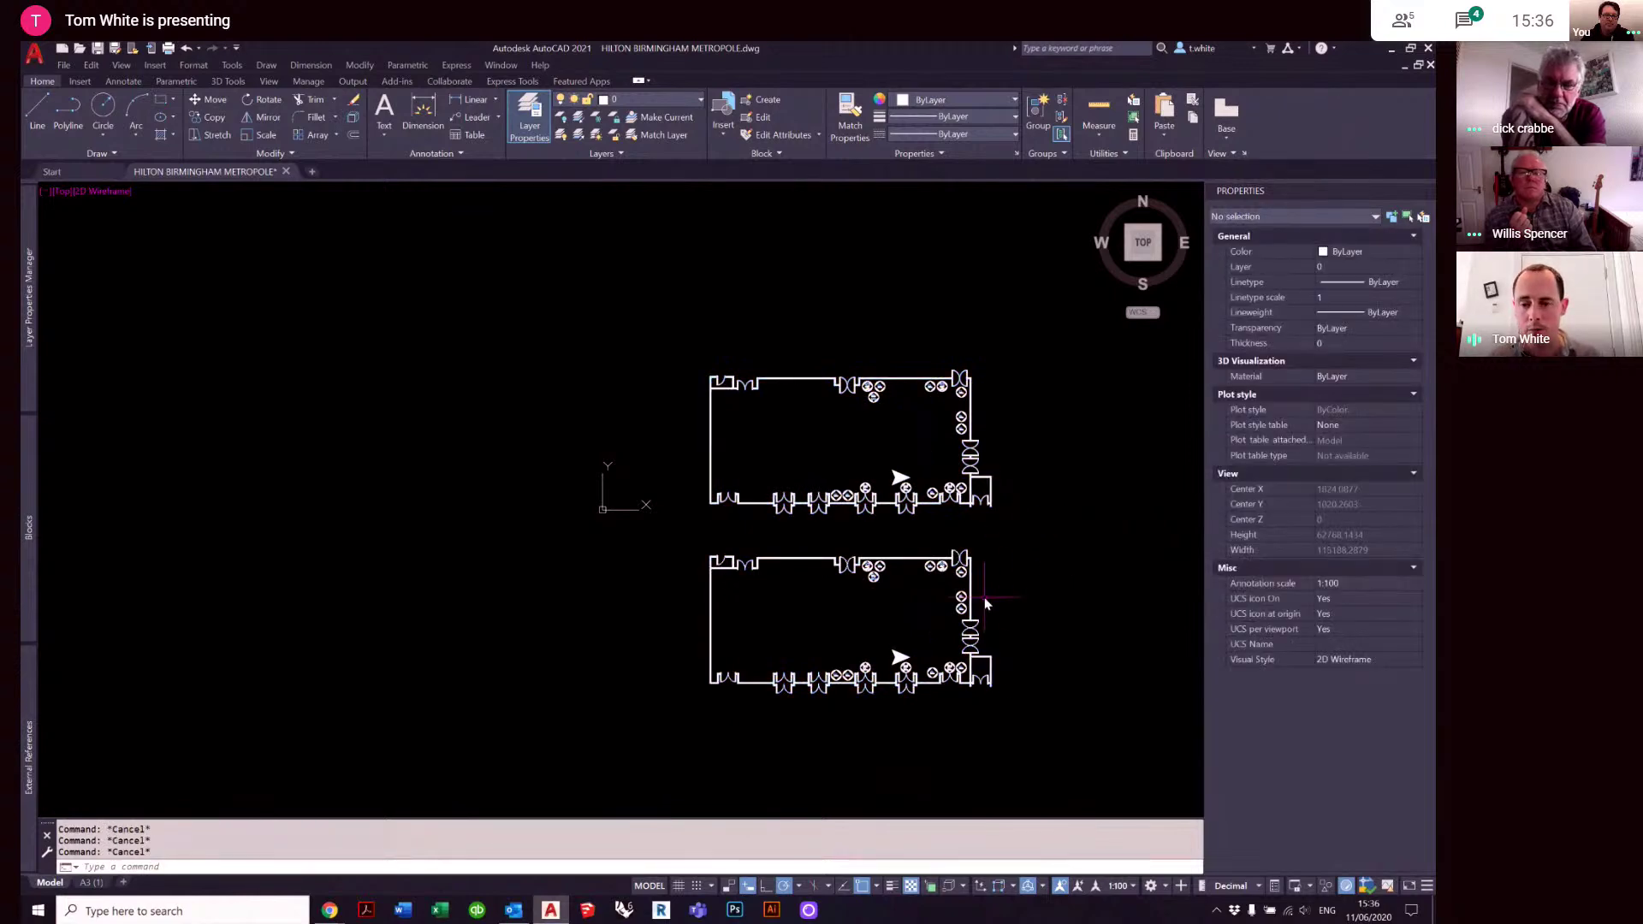
- Scale the lower plan block by reference, from the lower wall's inner face to the upper wall's inner face, to a new length of 11800
click(800, 674)
scroll(800, 676, up, 6)
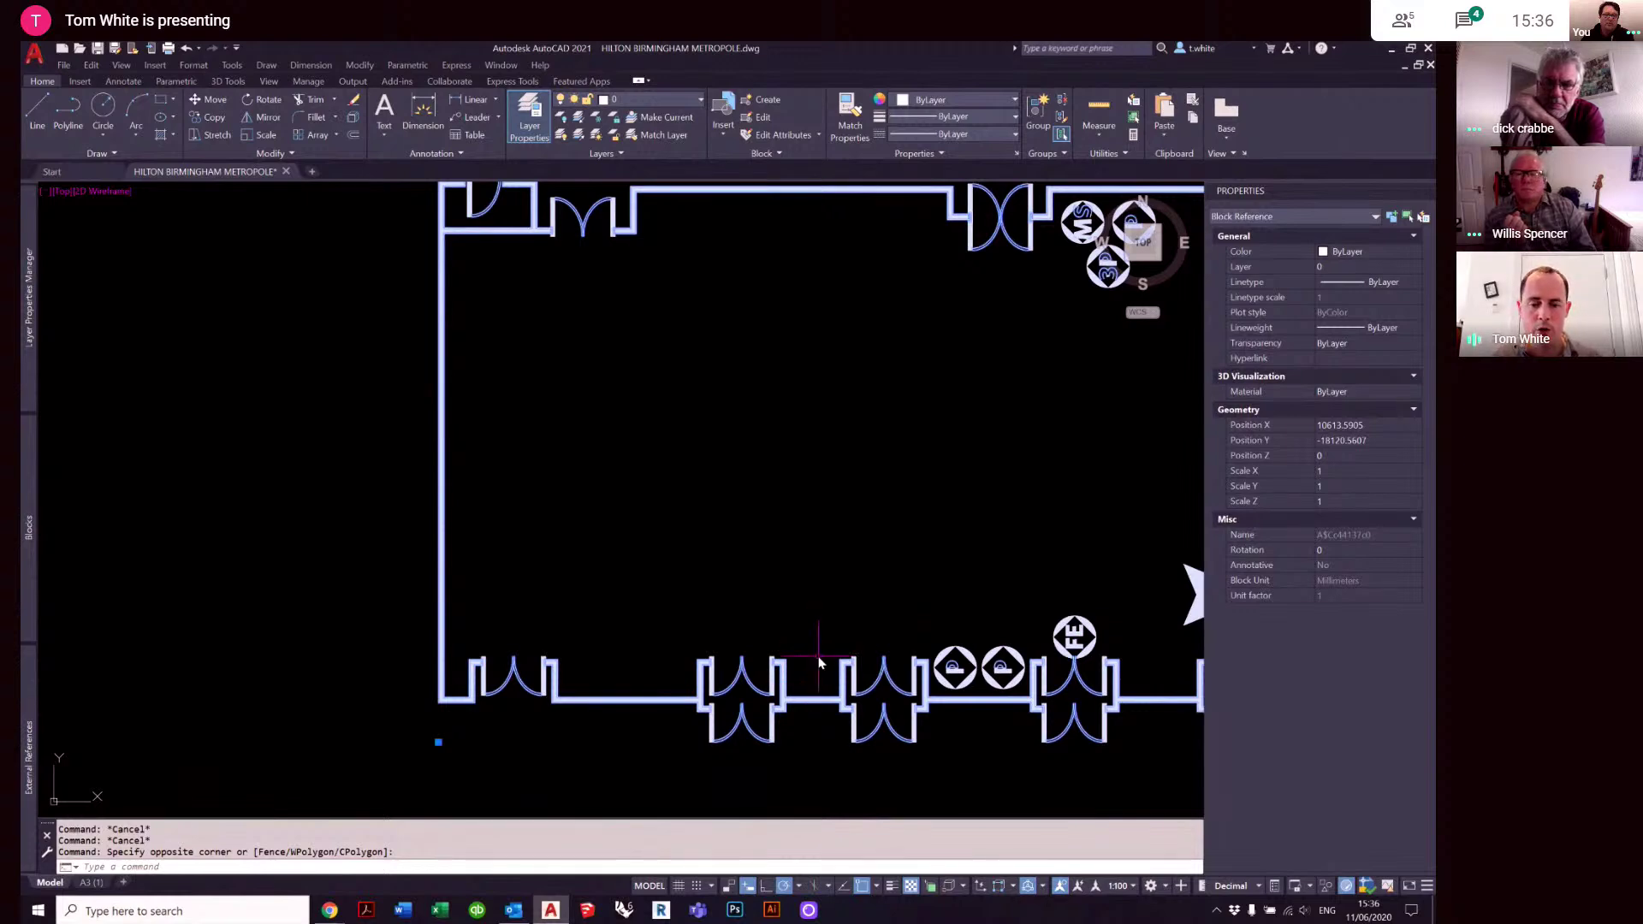
text(sc)
key(Return)
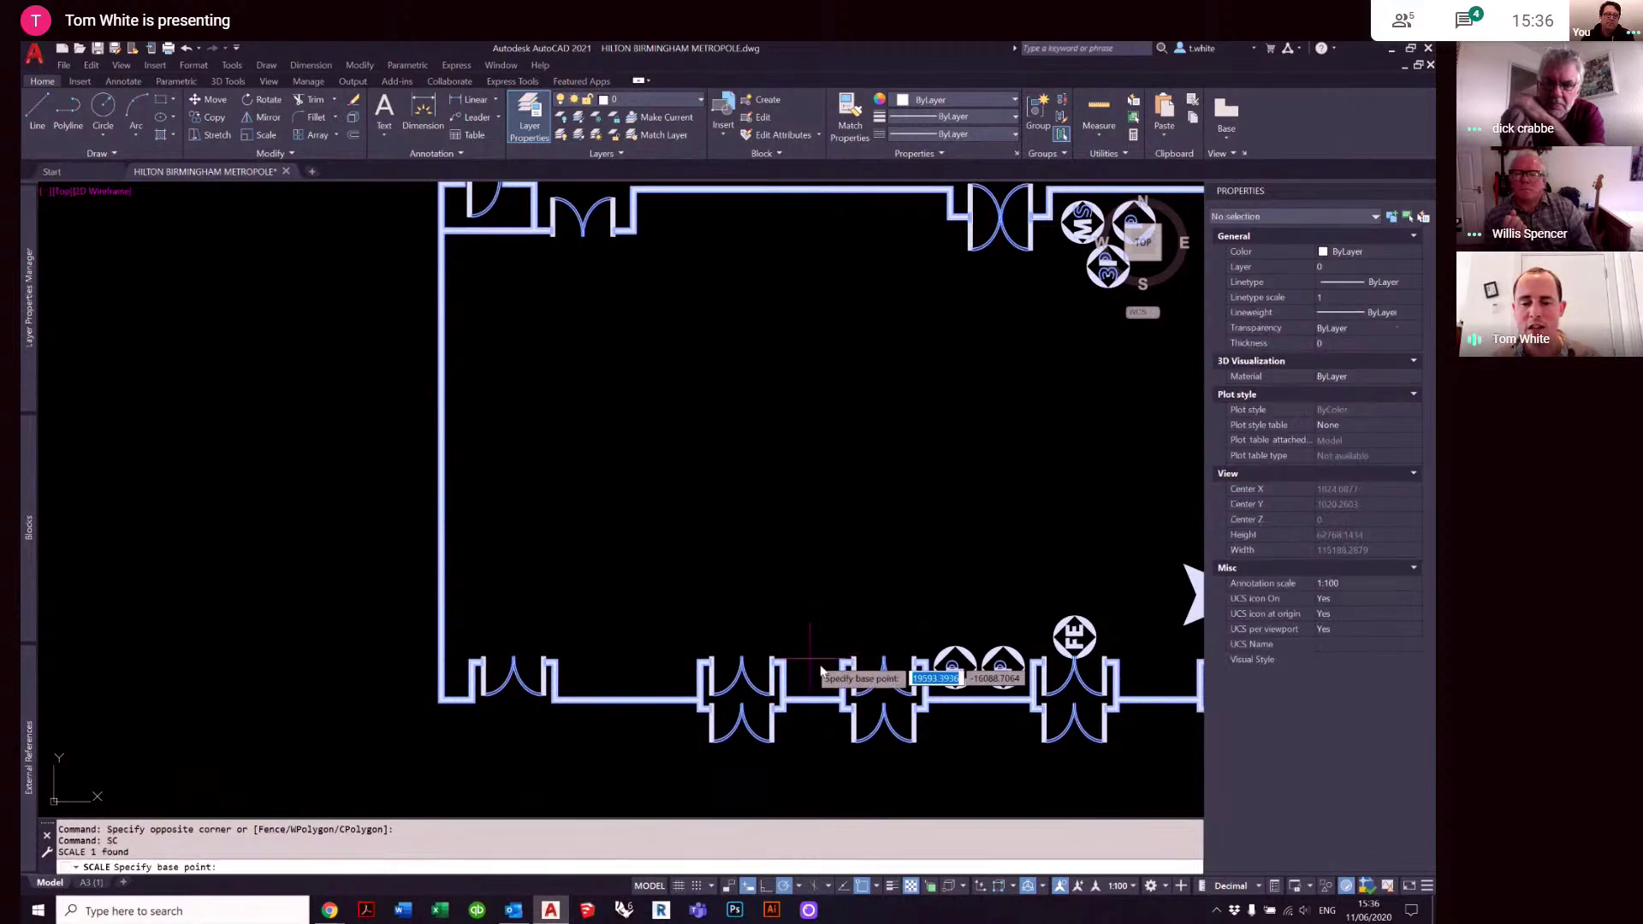
scroll(813, 685, up, 3)
click(818, 691)
text(r)
key(Return)
click(838, 689)
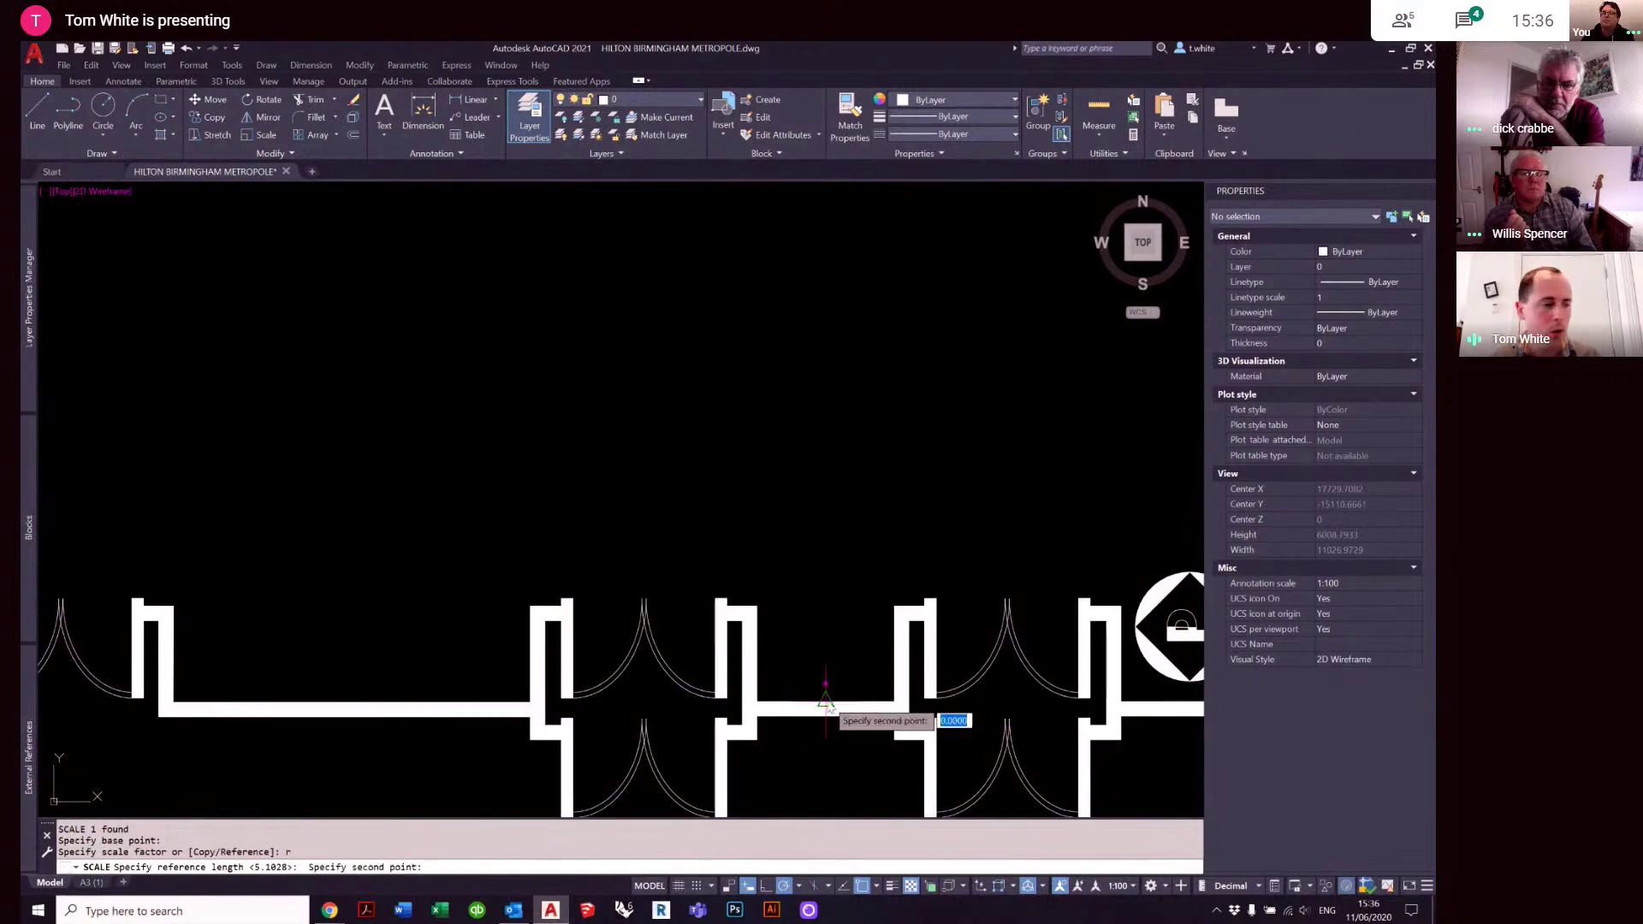
scroll(860, 667, down, 5)
scroll(850, 568, up, 2)
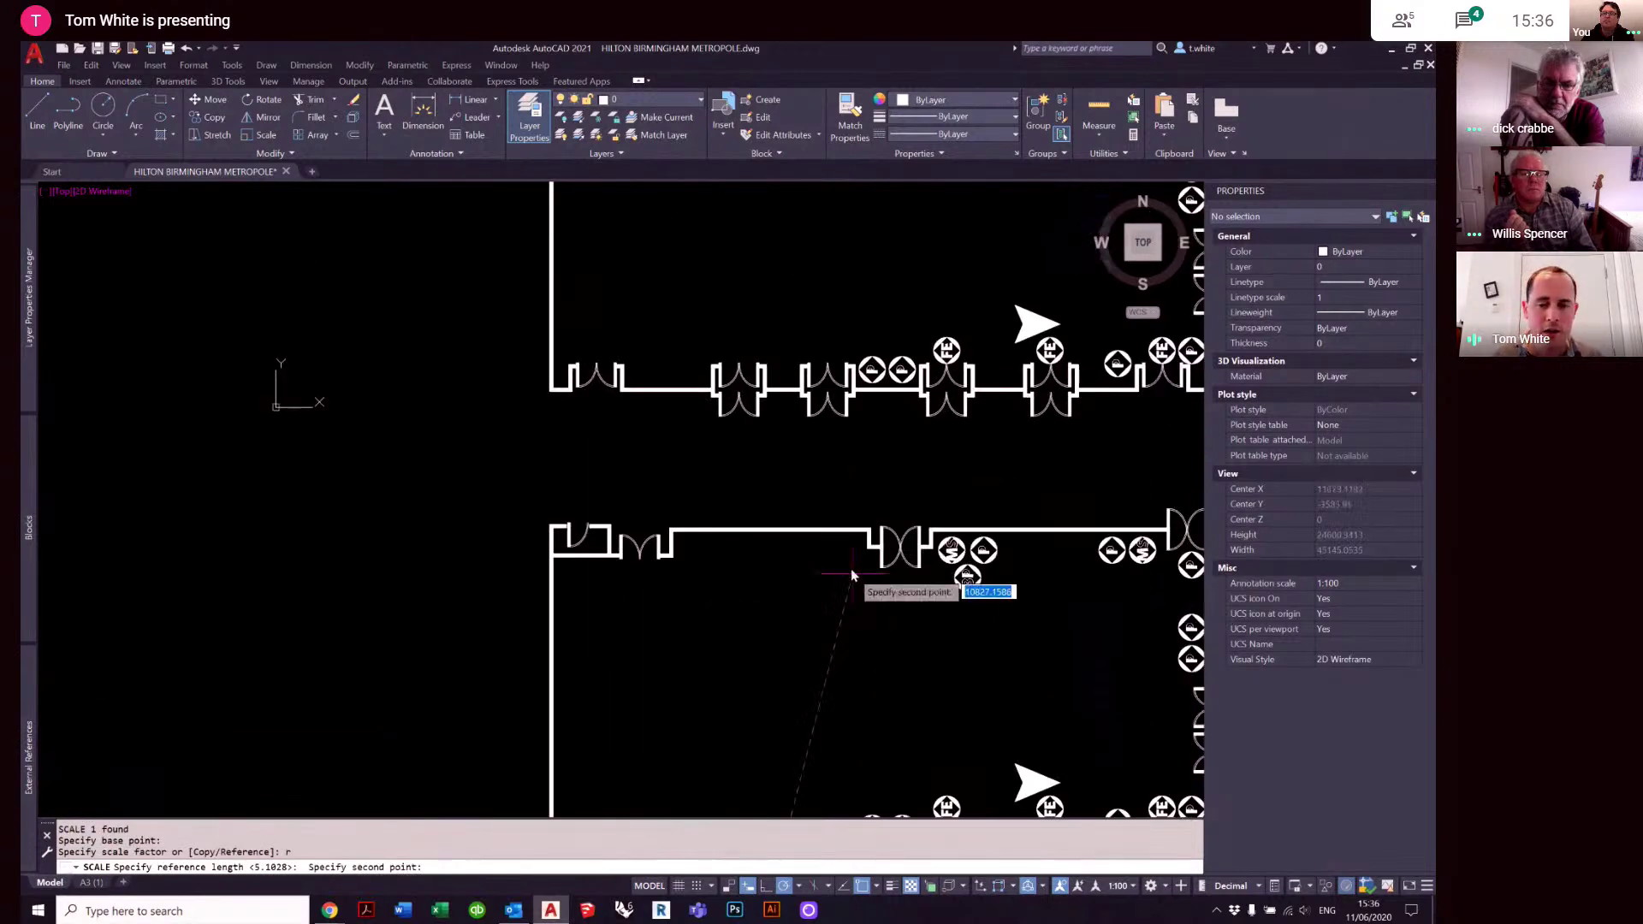
click(784, 535)
text(11800)
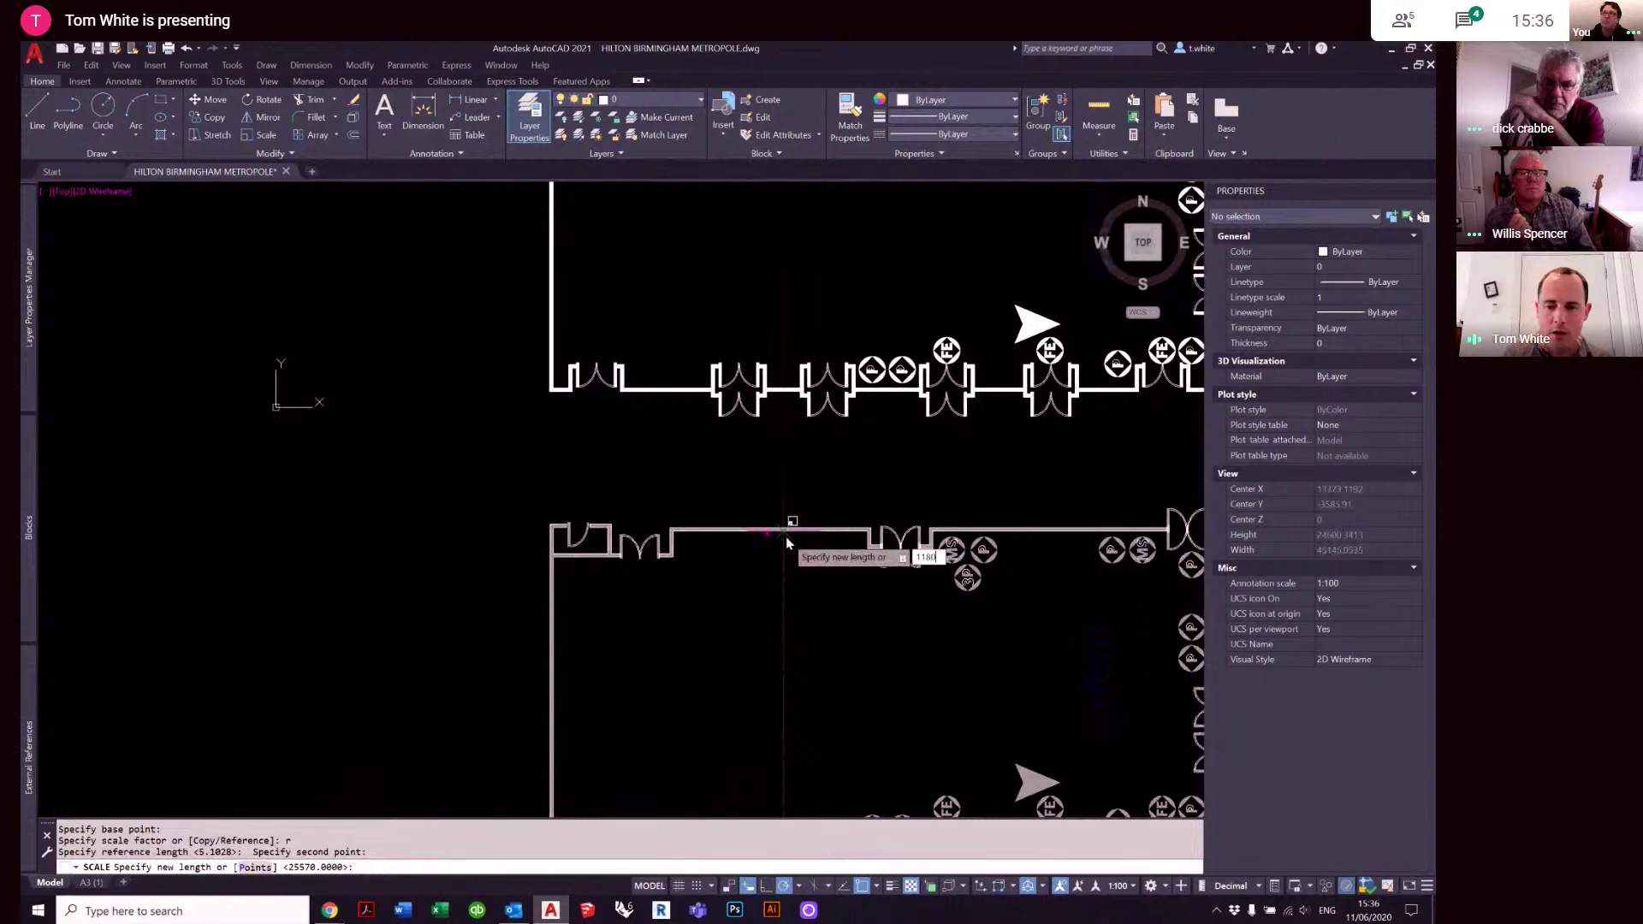
key(Return)
- Compare the rescaled lower plan with the upper plan block, selecting the upper one
scroll(863, 564, down, 2)
click(861, 560)
click(857, 547)
middle_drag(935, 579, 773, 579)
key(Escape)
key(Escape)
click(733, 411)
click(713, 433)
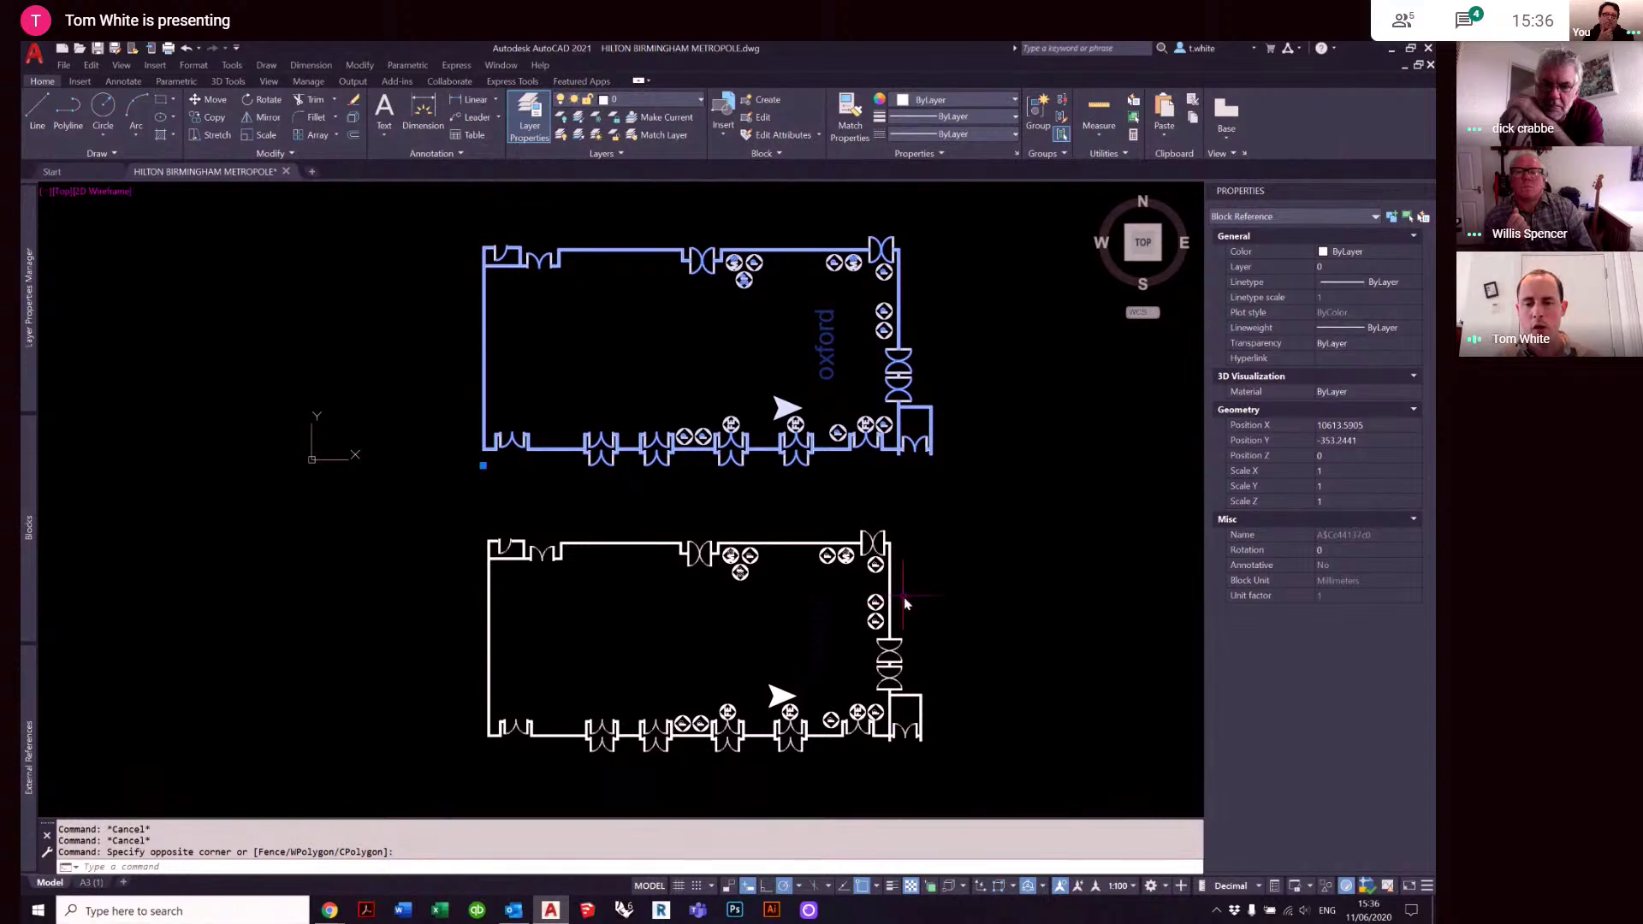
- Set the upper plan block's Y scale to 0.9665, copied from the lower plan block's scale value
click(810, 573)
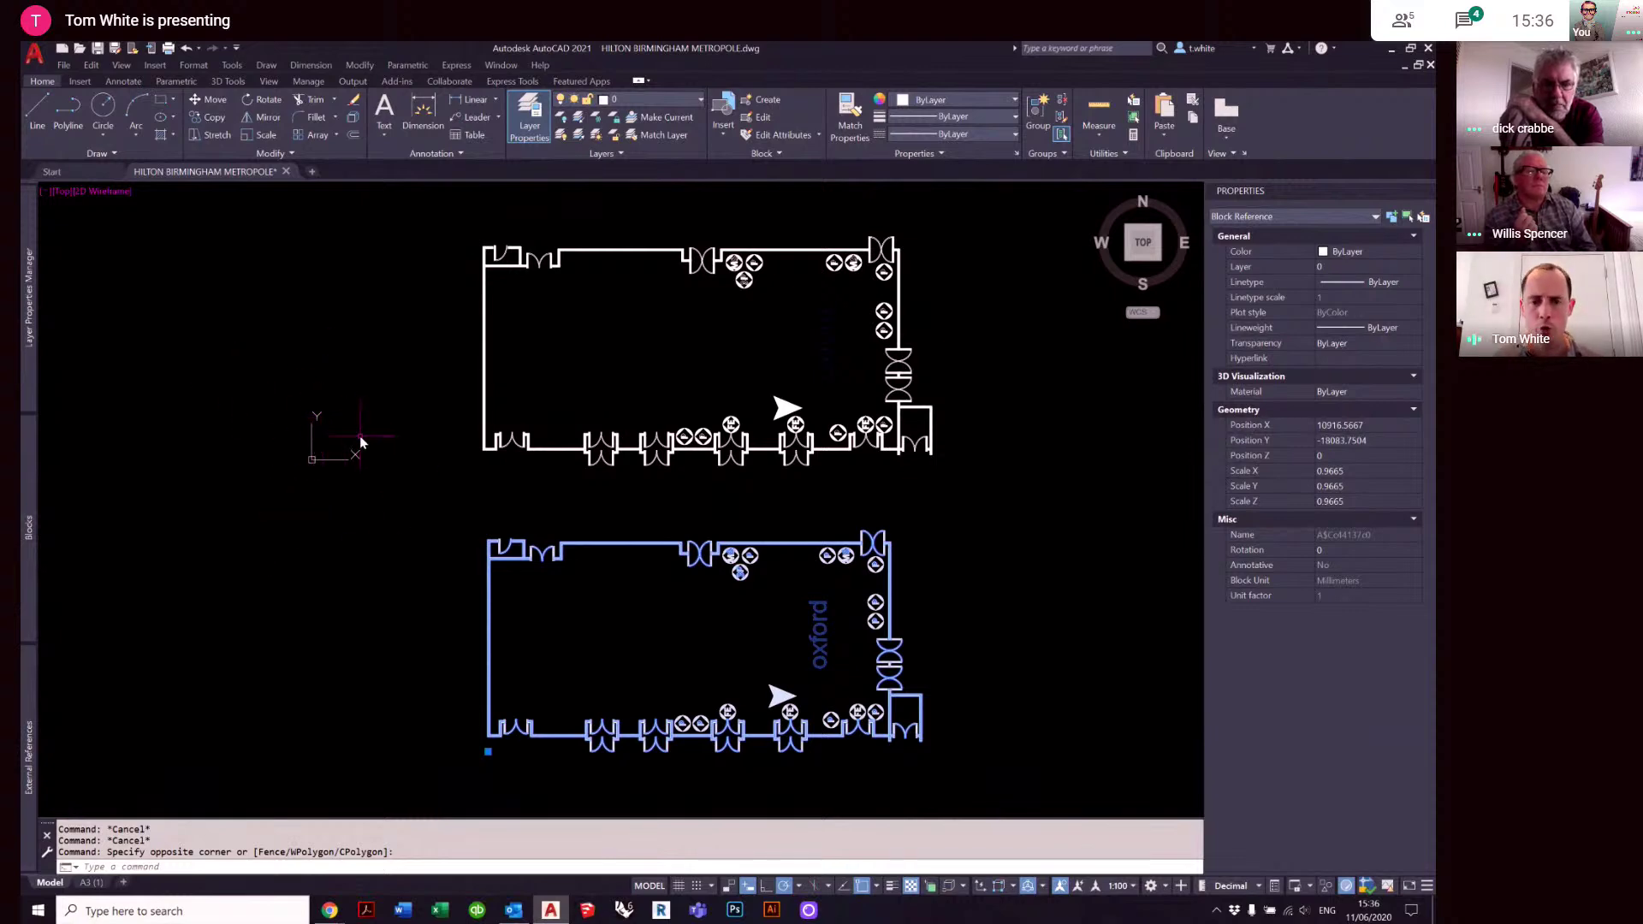
click(1334, 487)
key(Escape)
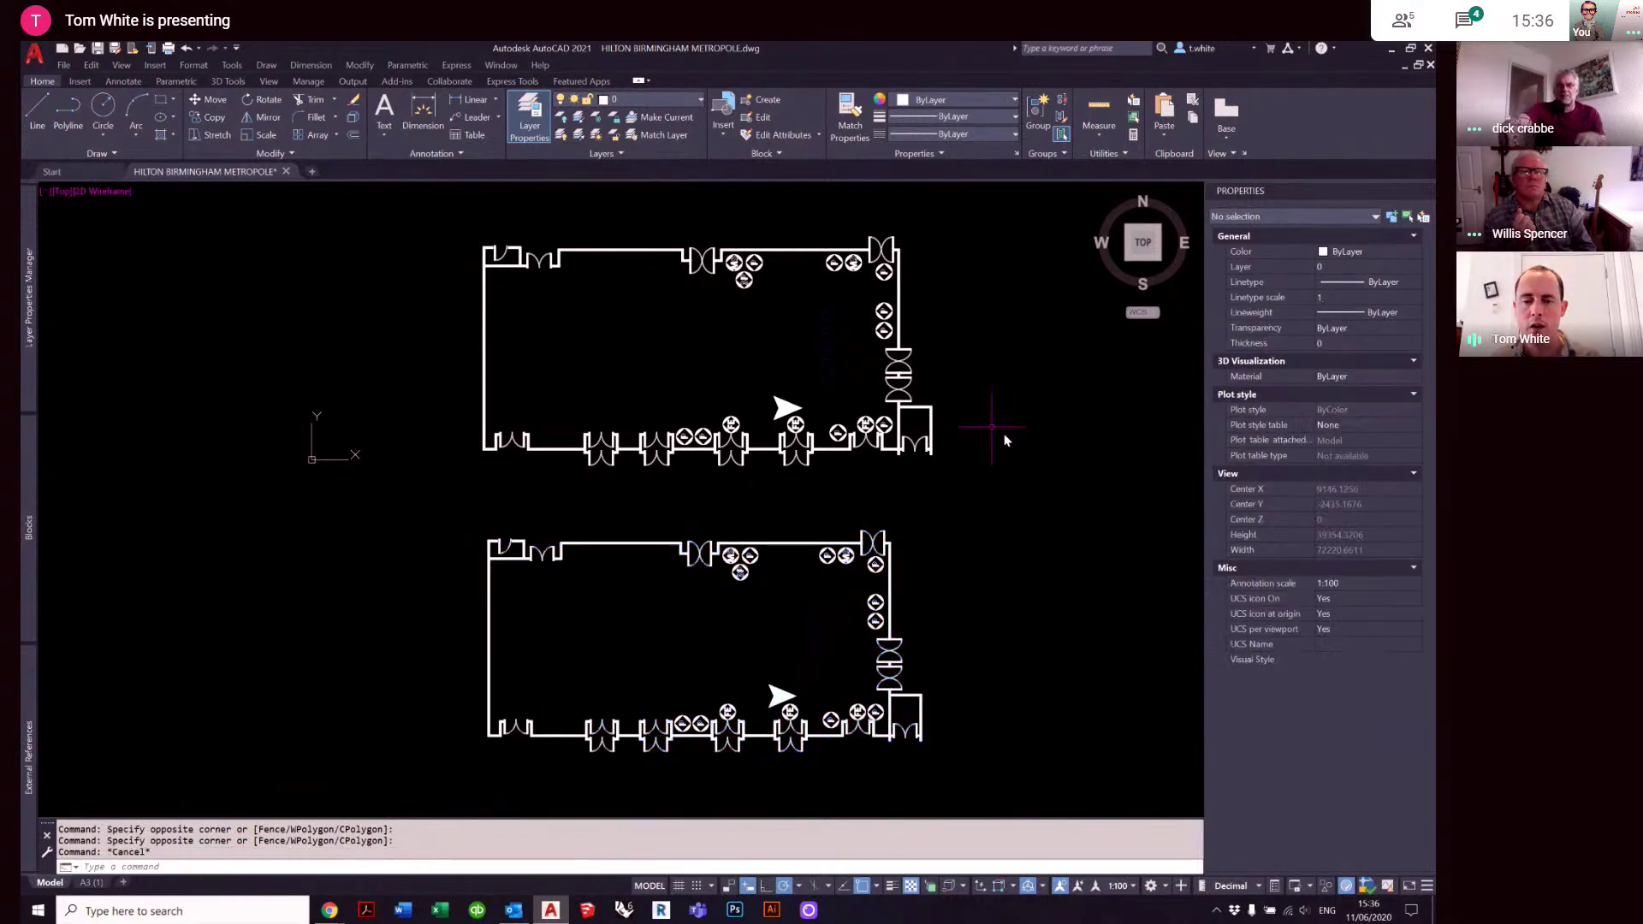
click(858, 425)
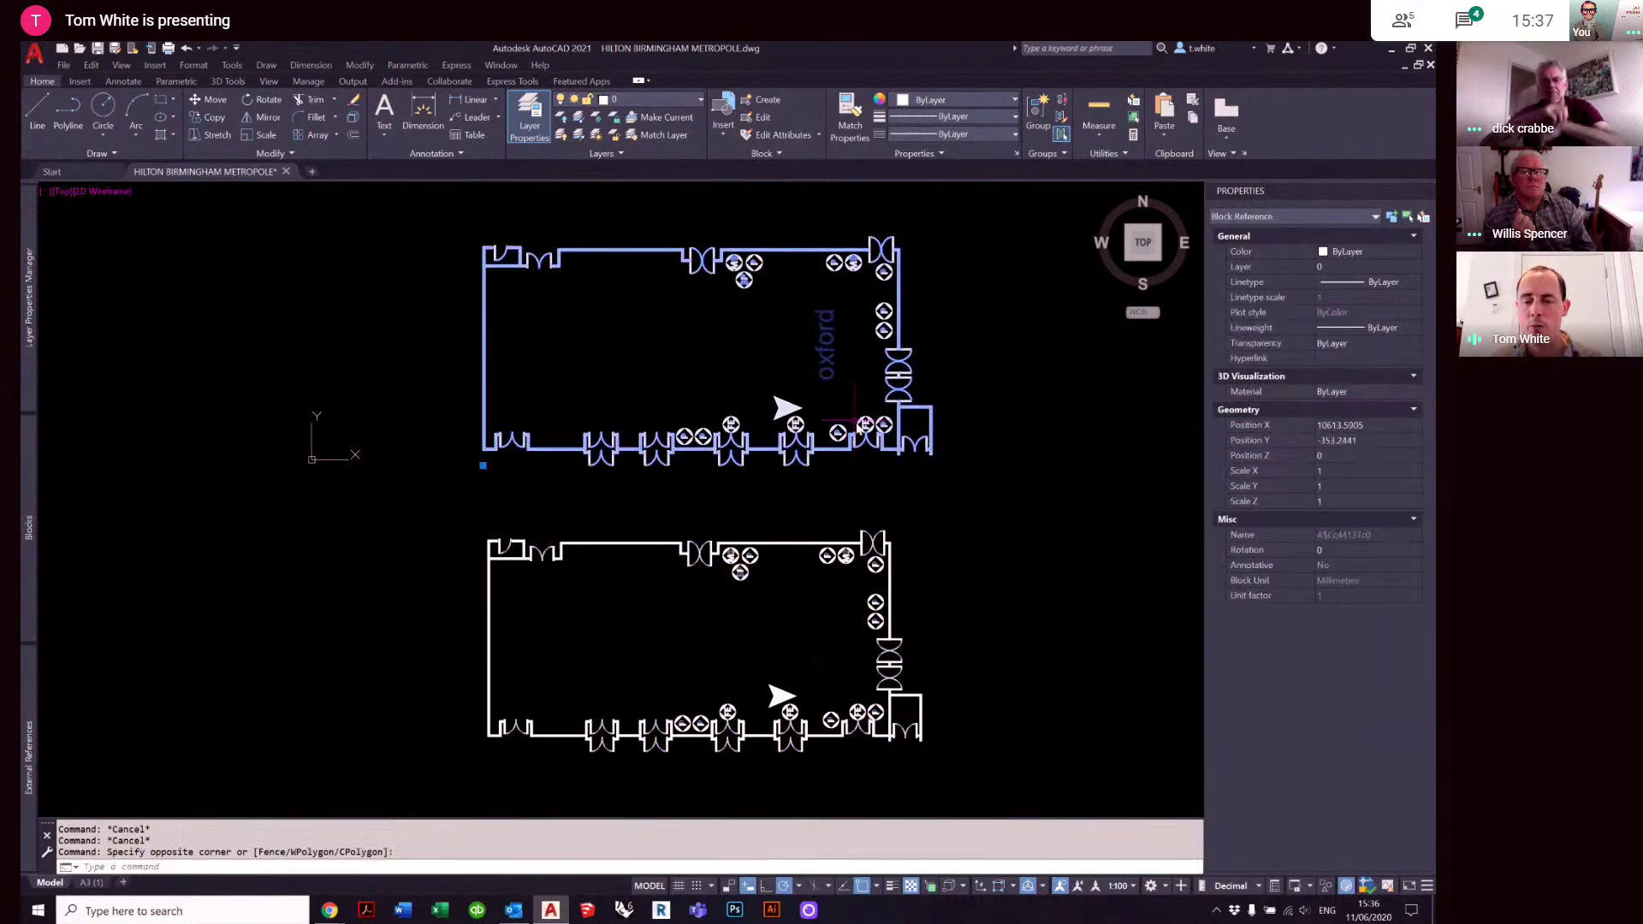
click(1345, 484)
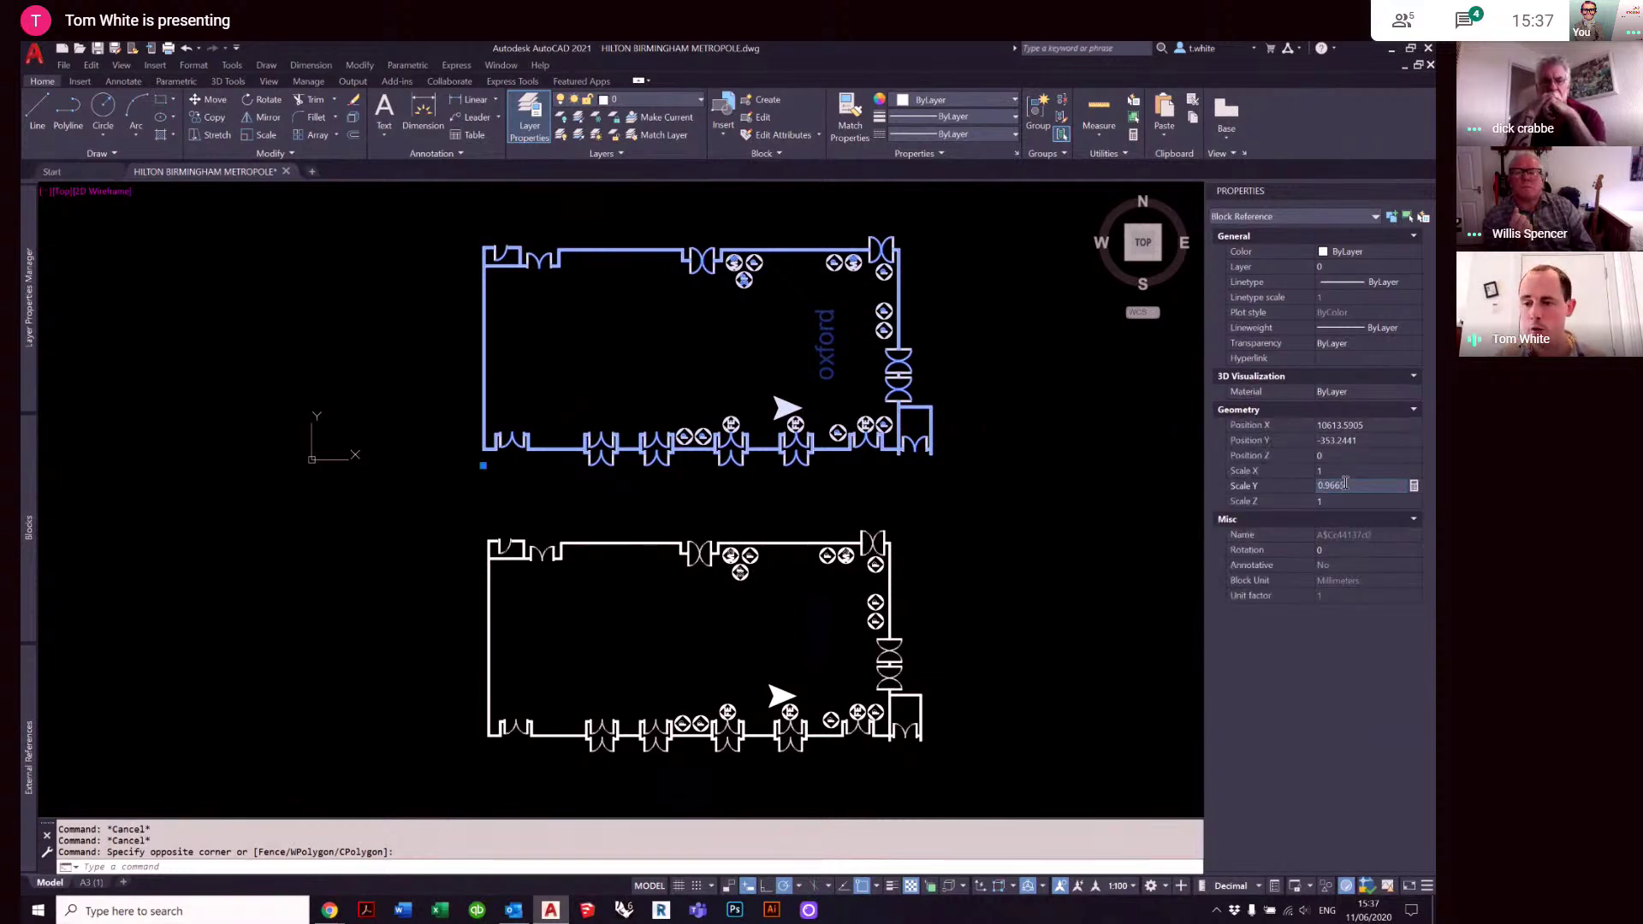
key(Return)
key(Escape)
- Add a linear dimension across the upper plan's room length, between the inner faces of its two end walls
middle_drag(731, 375, 701, 465)
text(dl)
key(Return)
scroll(445, 480, up, 2)
scroll(406, 458, up, 6)
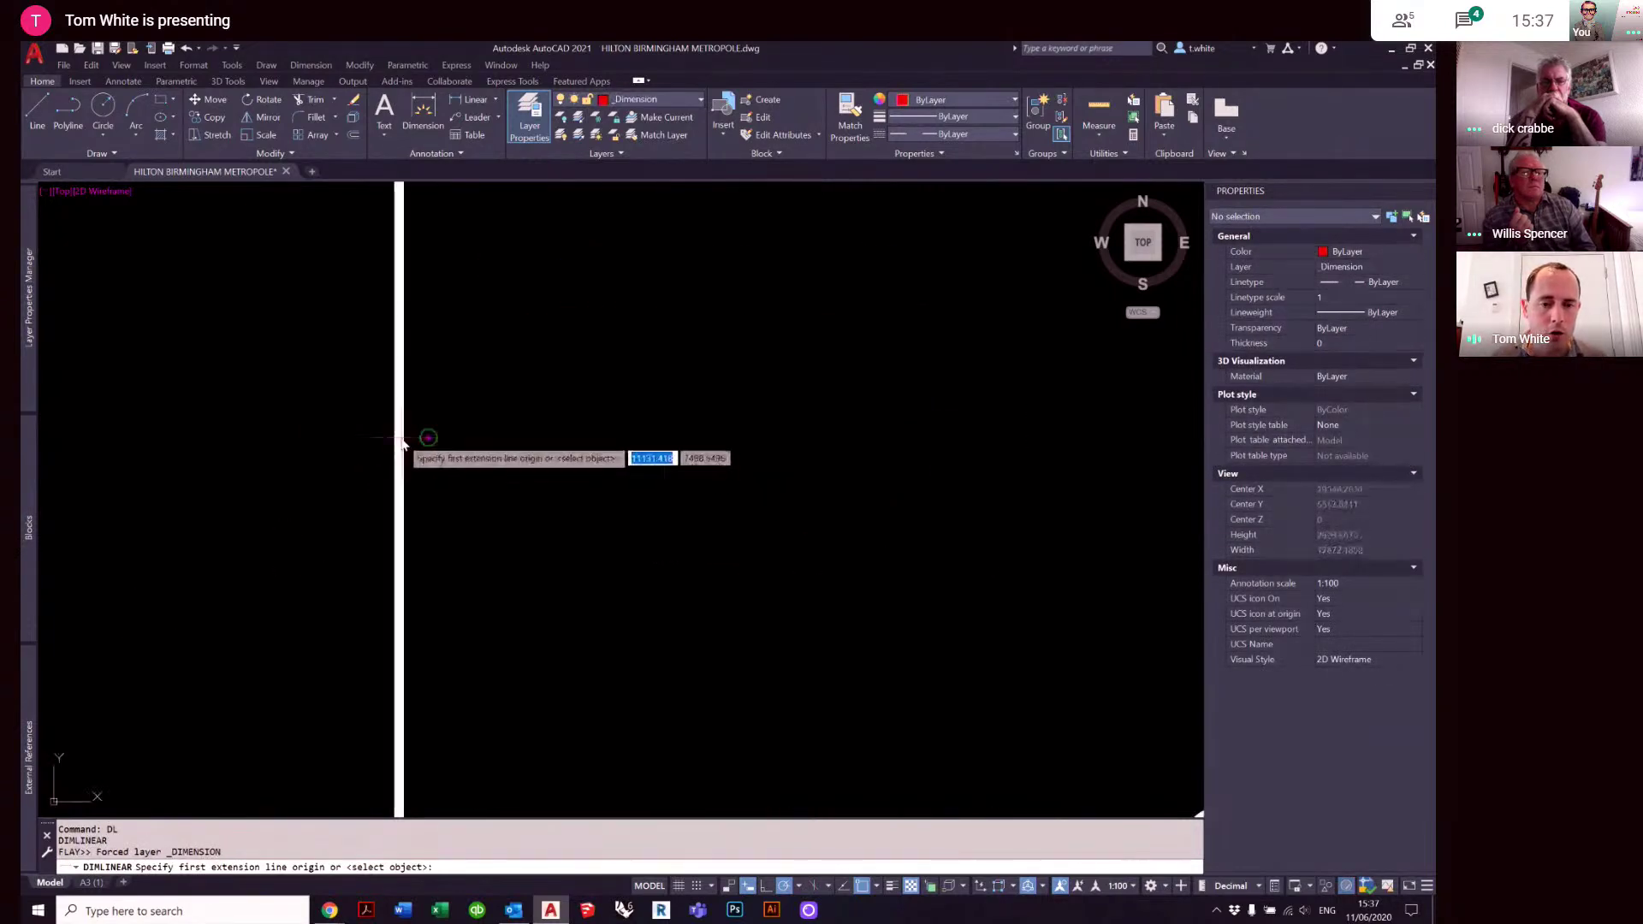
click(411, 556)
scroll(439, 525, down, 3)
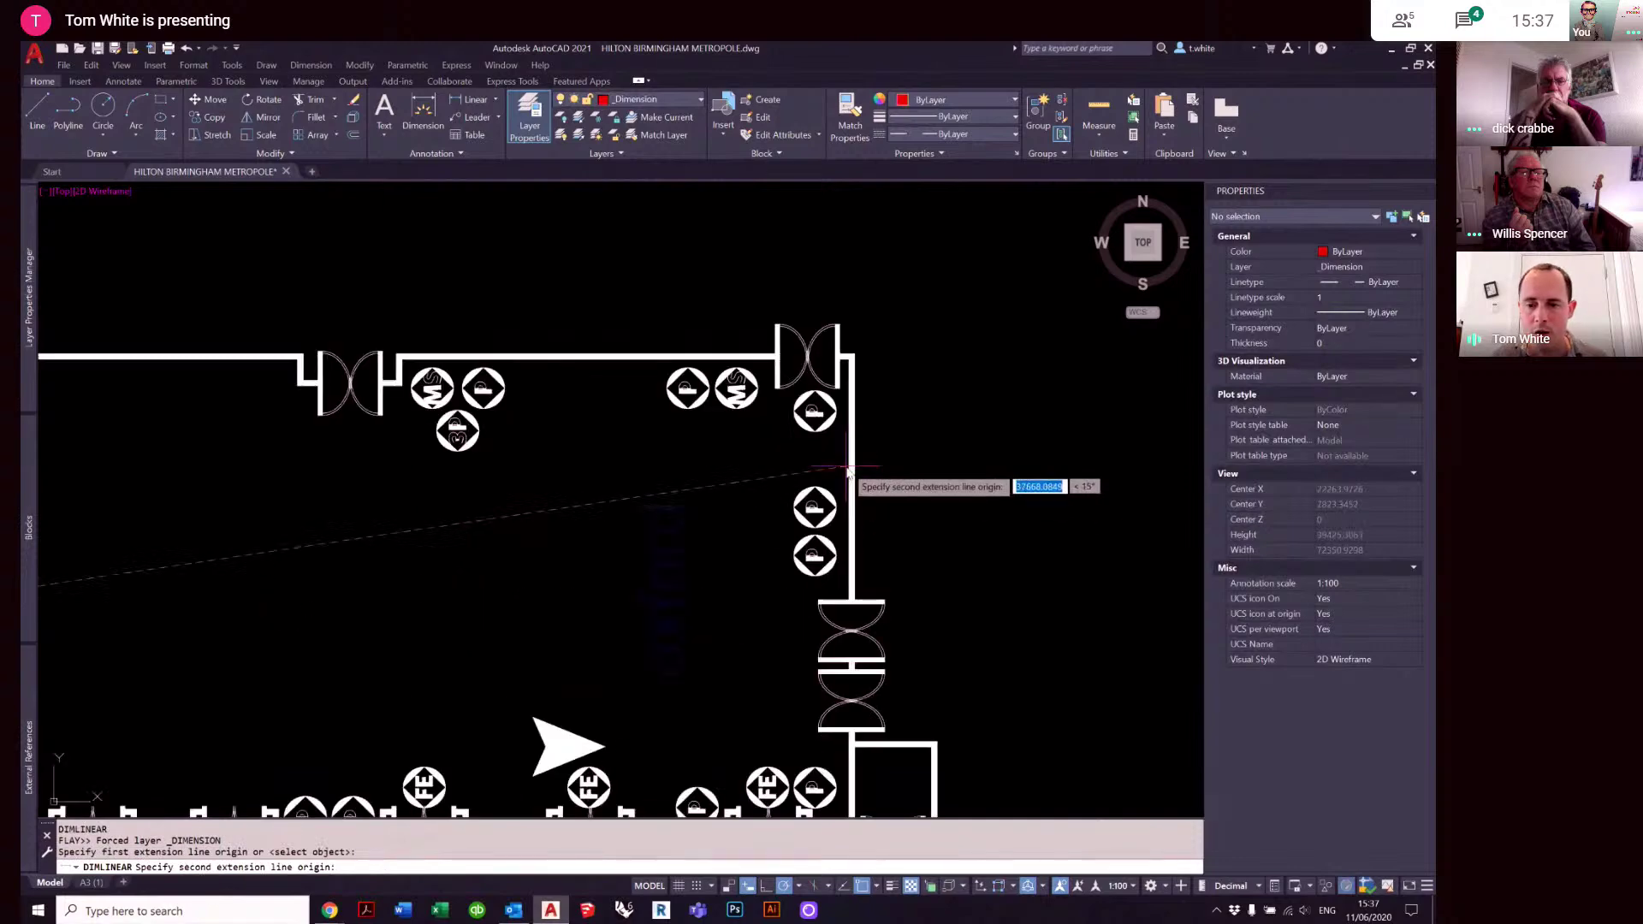
click(850, 470)
scroll(850, 479, down, 2)
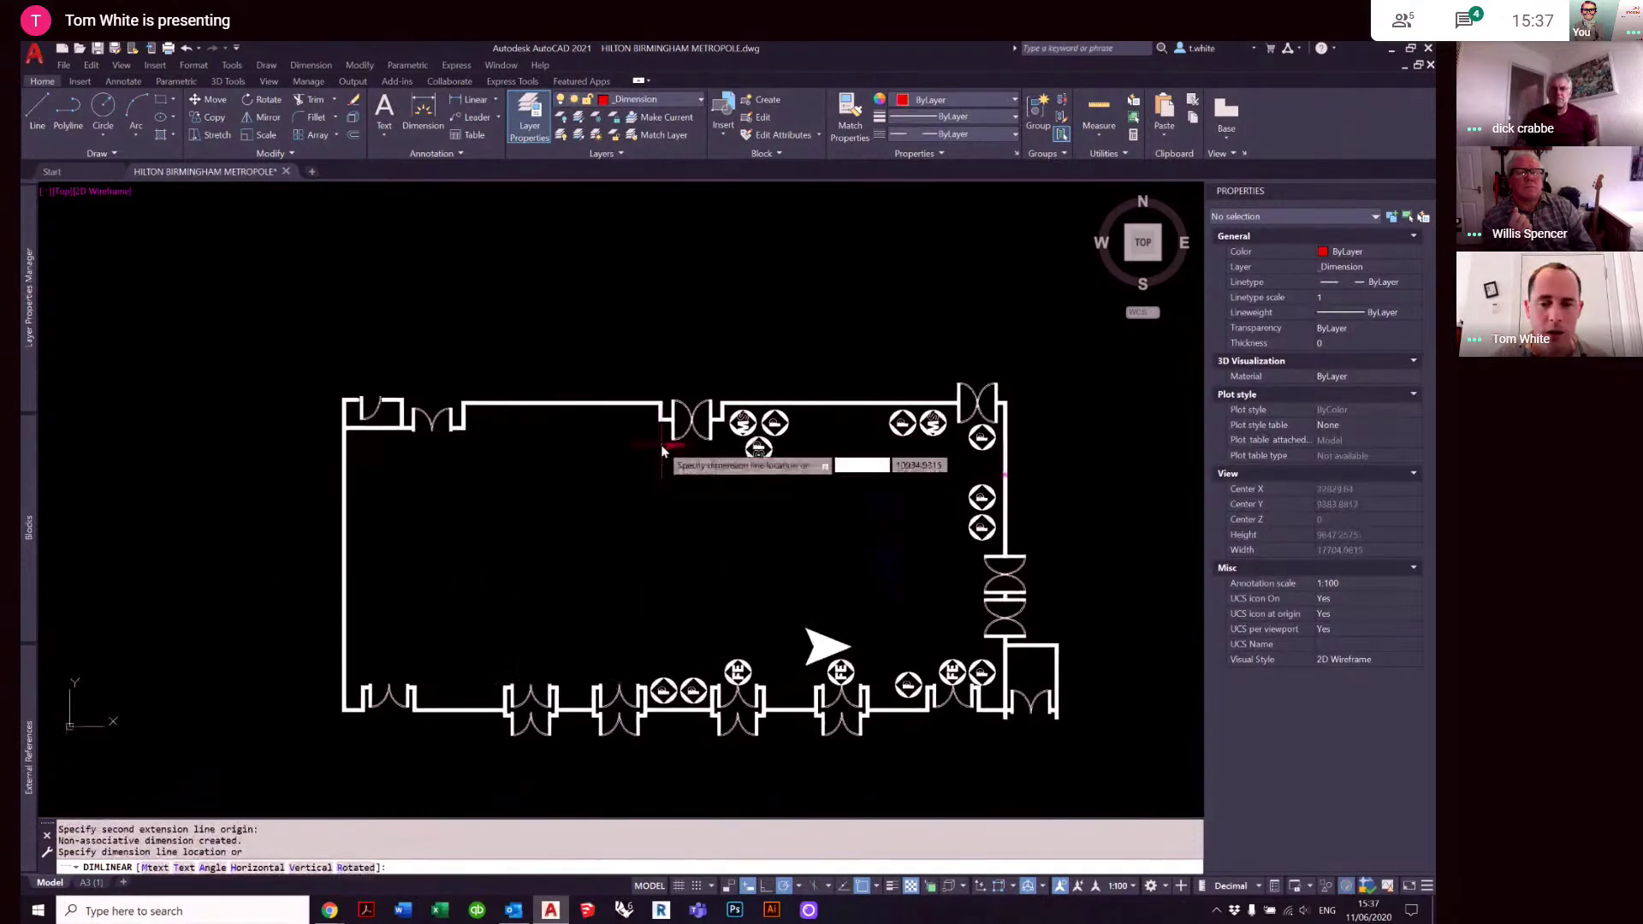
click(670, 485)
scroll(680, 471, up, 5)
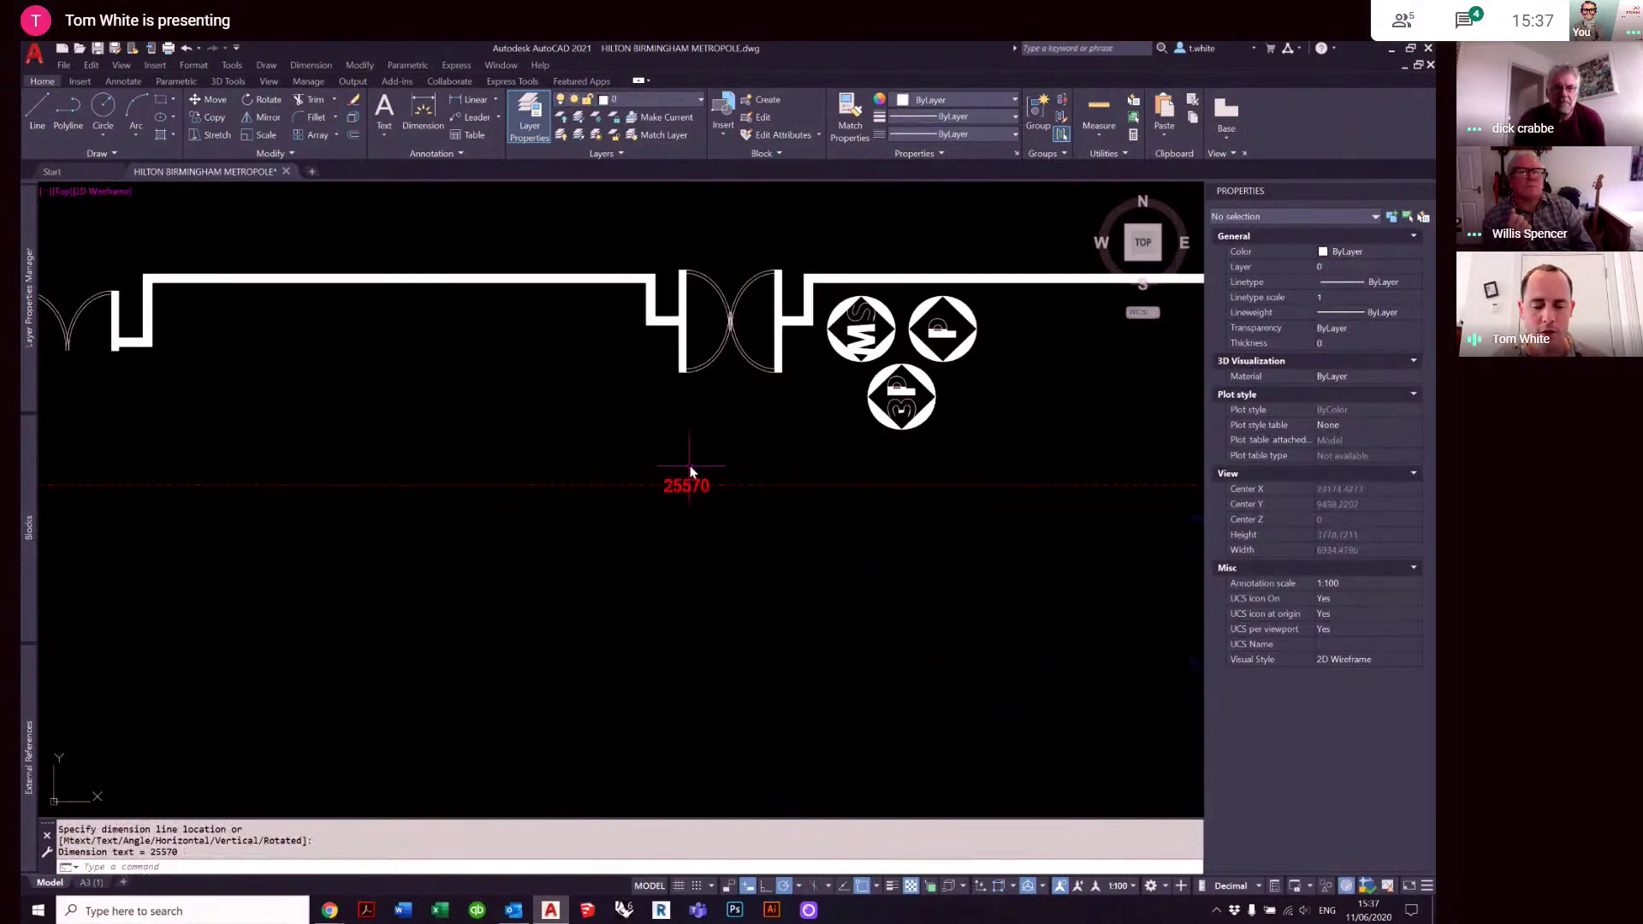
- Add a vertical linear dimension between the inner faces of the upper plan's two long walls
key(Return)
click(654, 278)
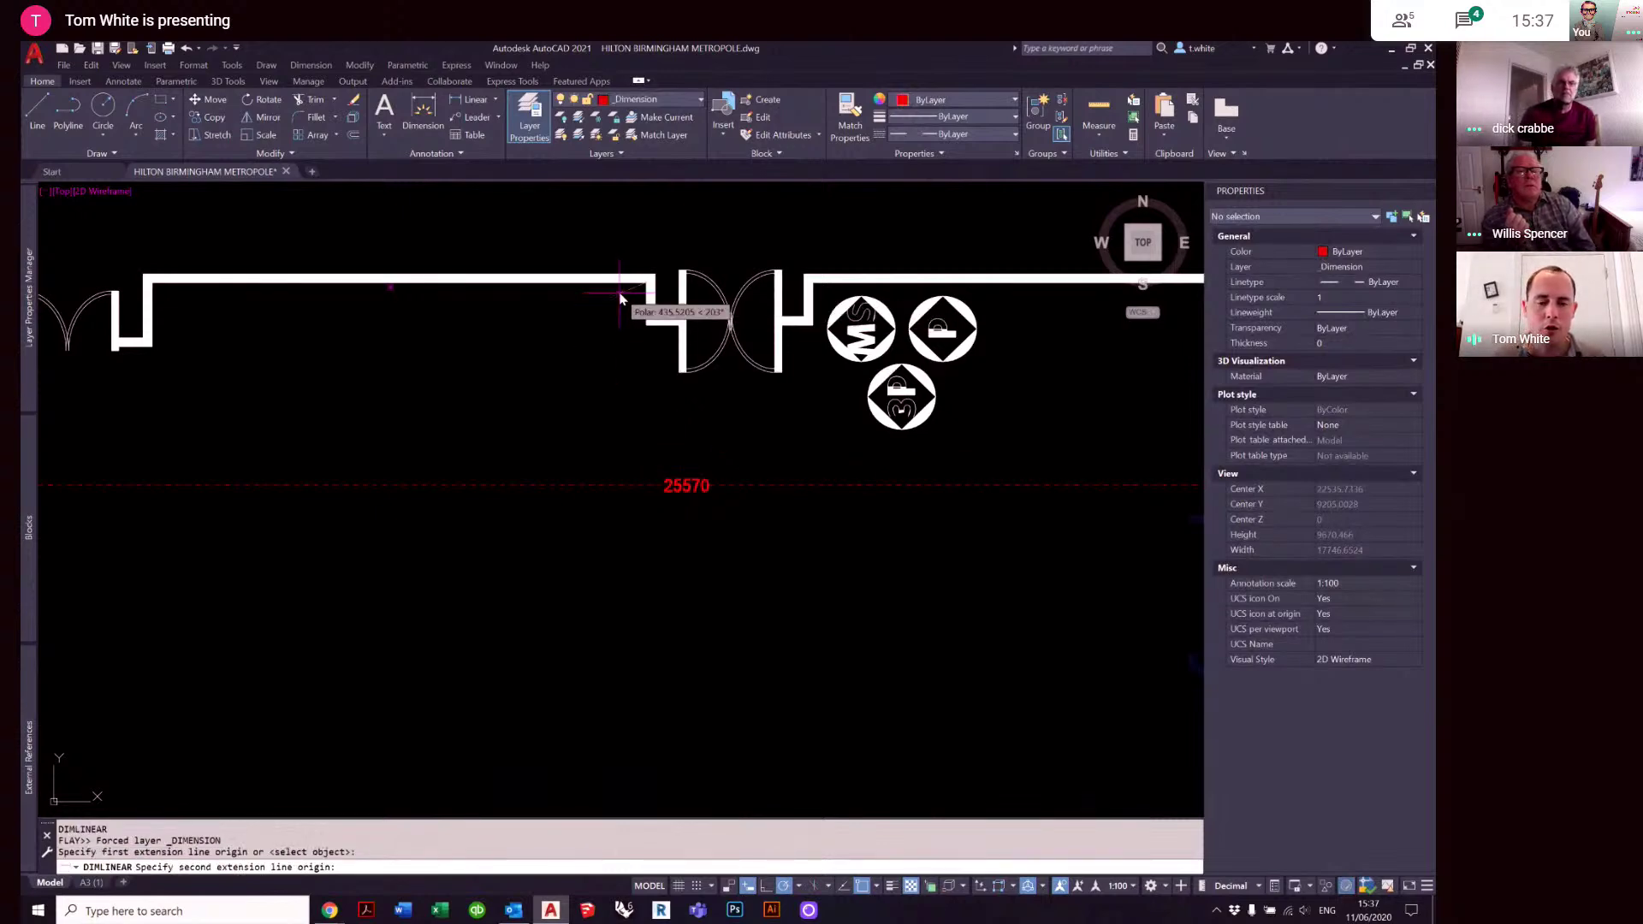
scroll(620, 292, down, 4)
scroll(532, 572, up, 4)
click(556, 611)
scroll(558, 483, down, 2)
click(557, 485)
scroll(567, 496, down, 3)
- Compare both plans and select the upper plan block to check its scale properties, then clear the selection
scroll(600, 463, up, 2)
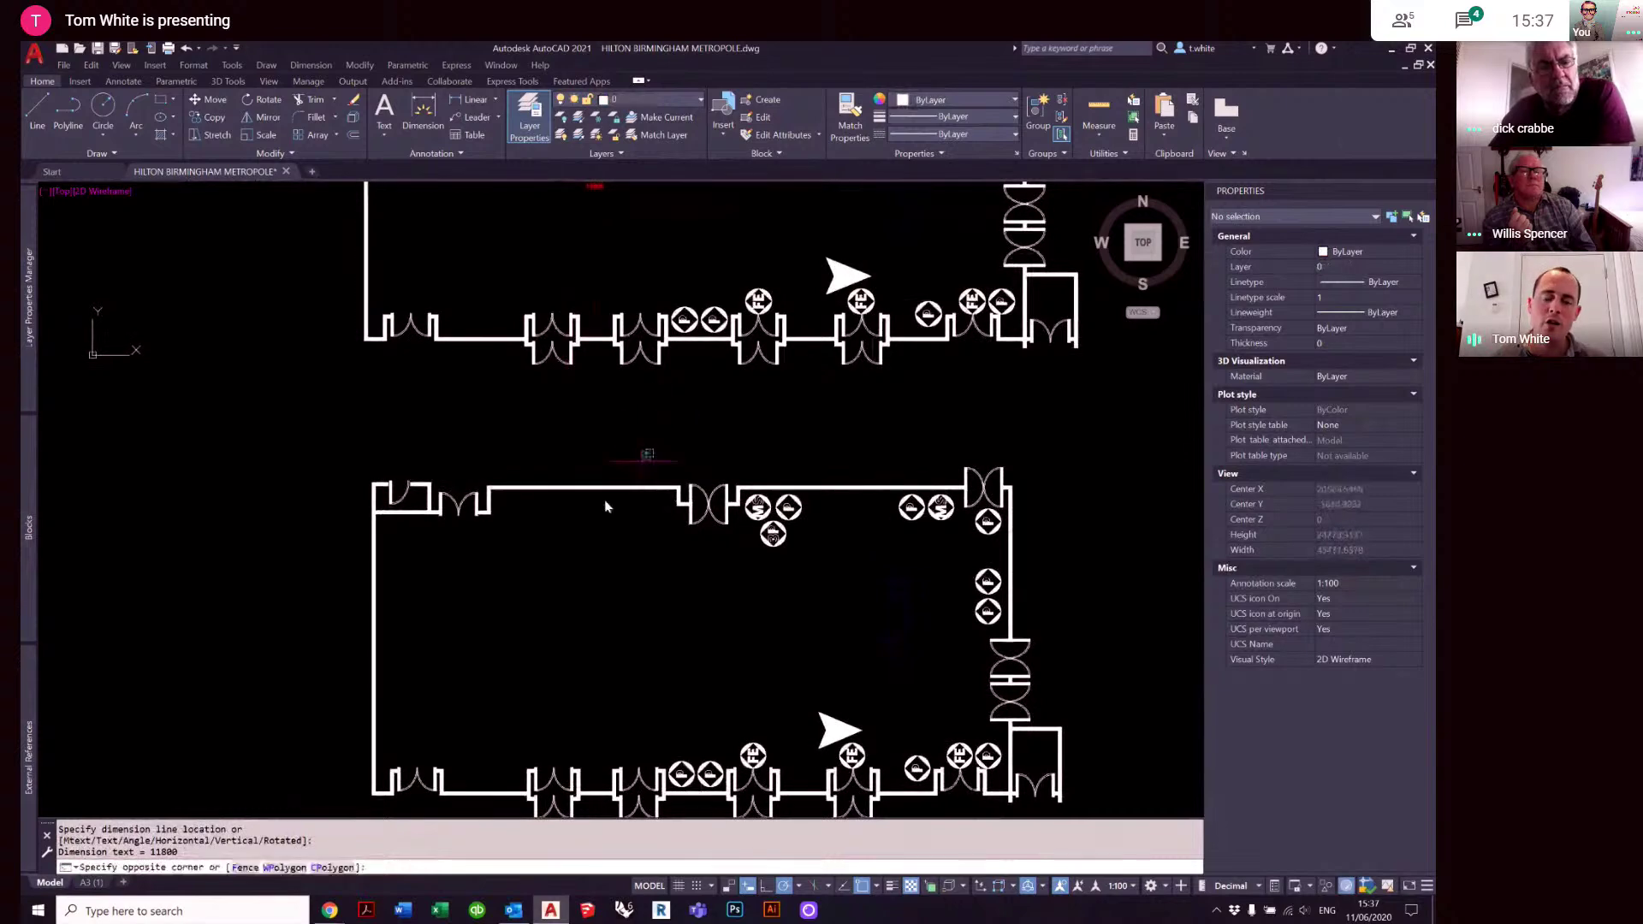
click(652, 451)
click(605, 486)
scroll(605, 485, down, 2)
key(Escape)
key(Escape)
click(663, 396)
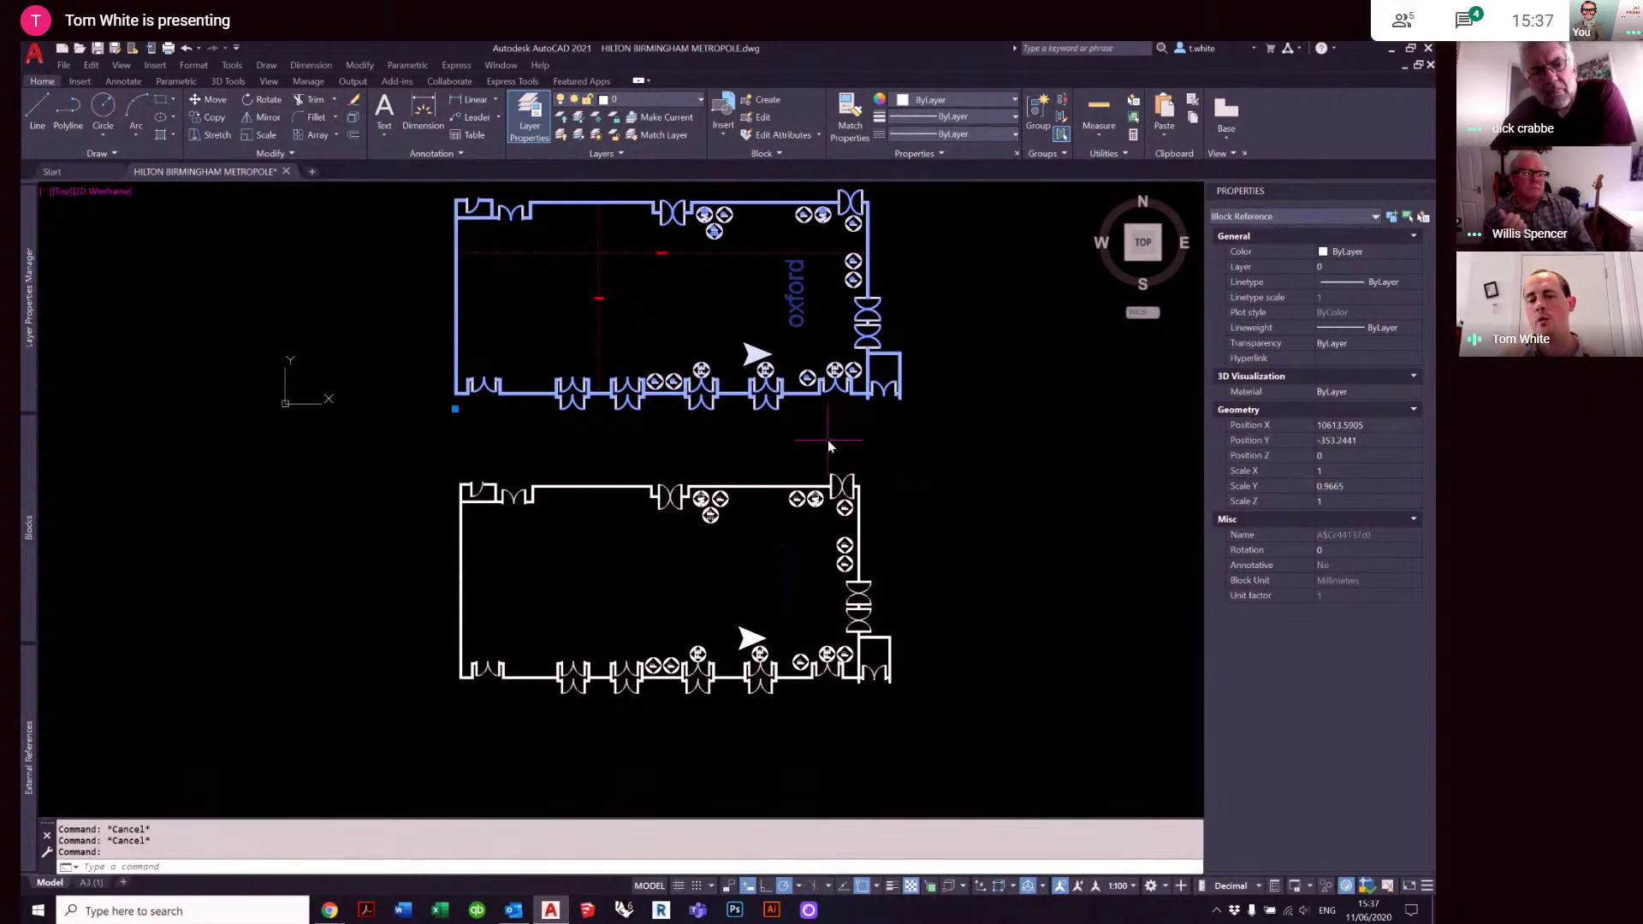
key(Escape)
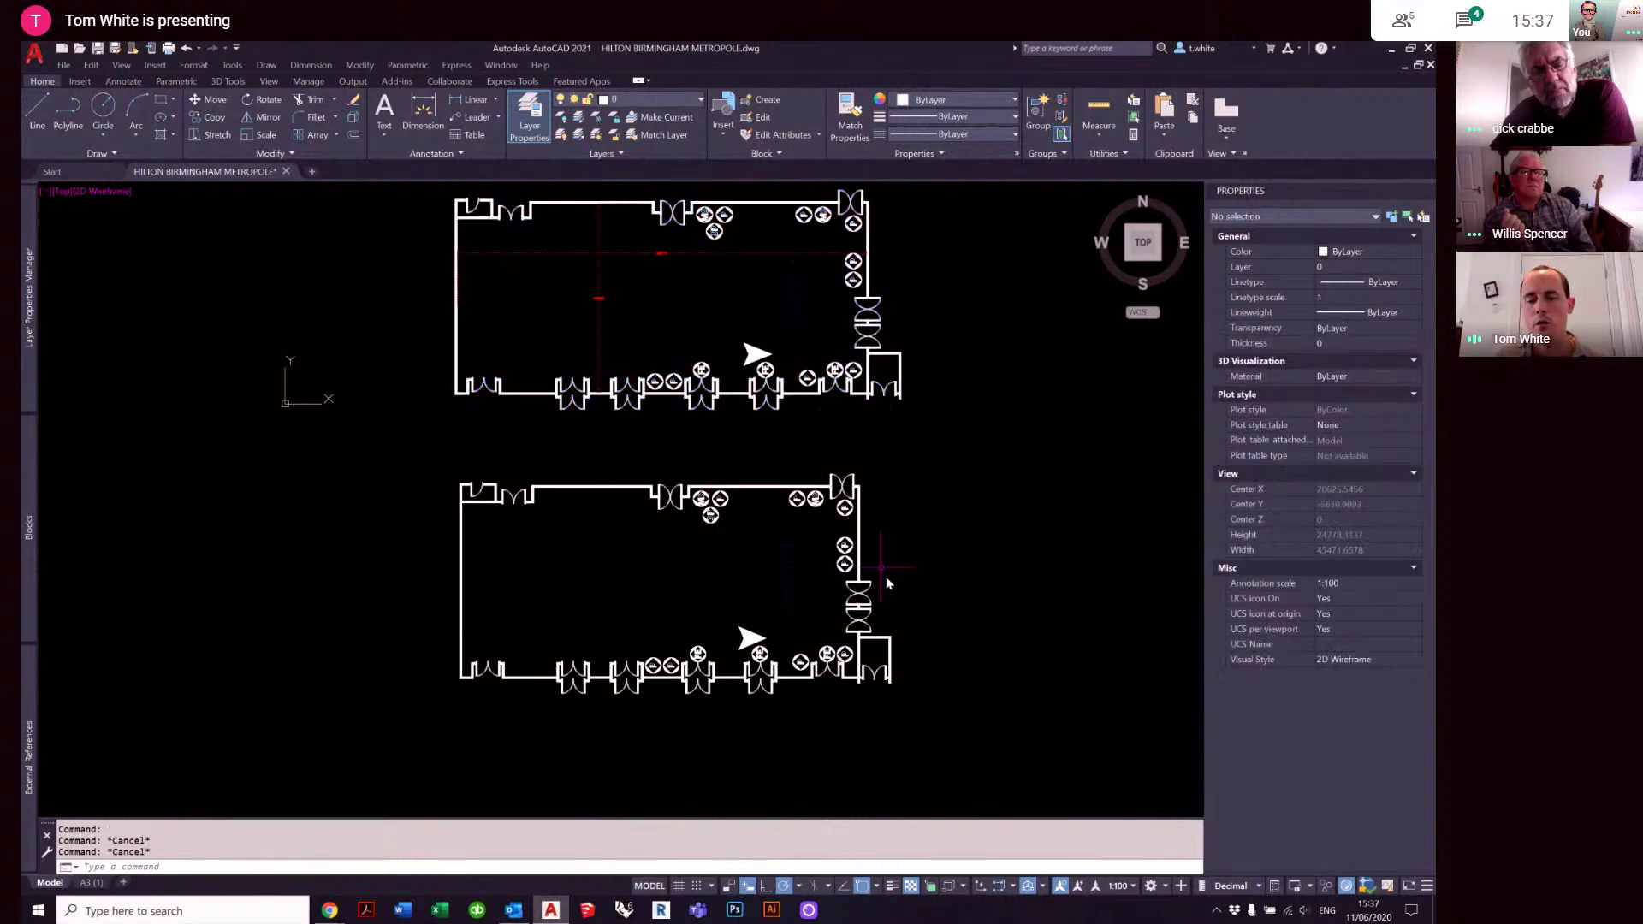
- Erase the lower plan block and undo the erasure
click(936, 733)
click(410, 470)
text(e)
key(Return)
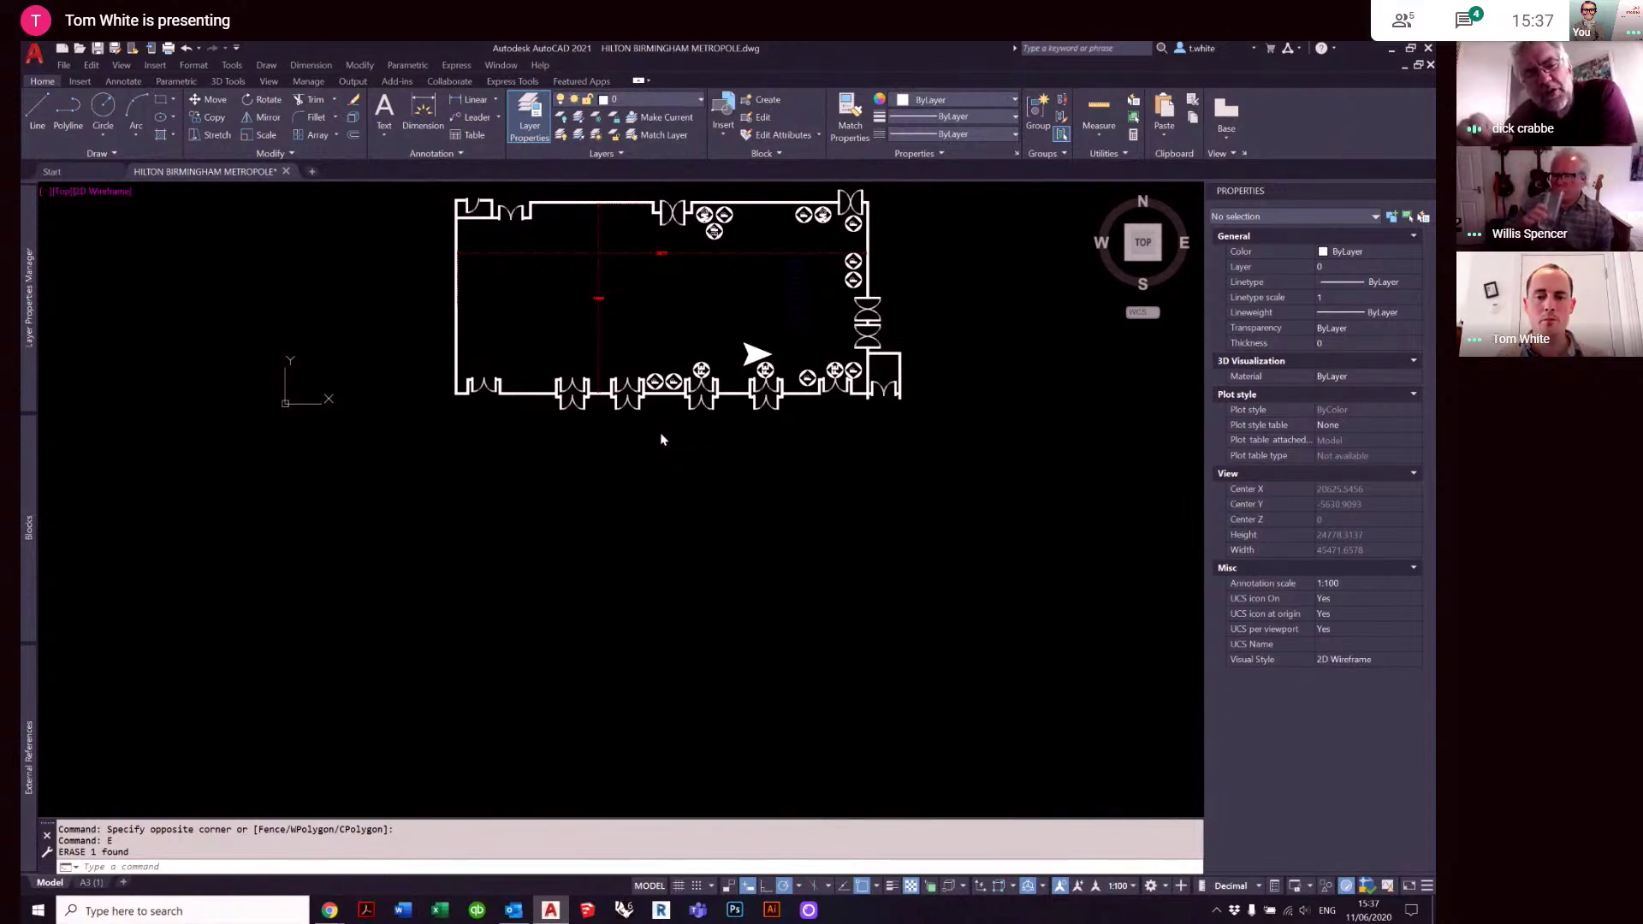
text(u)
key(Return)
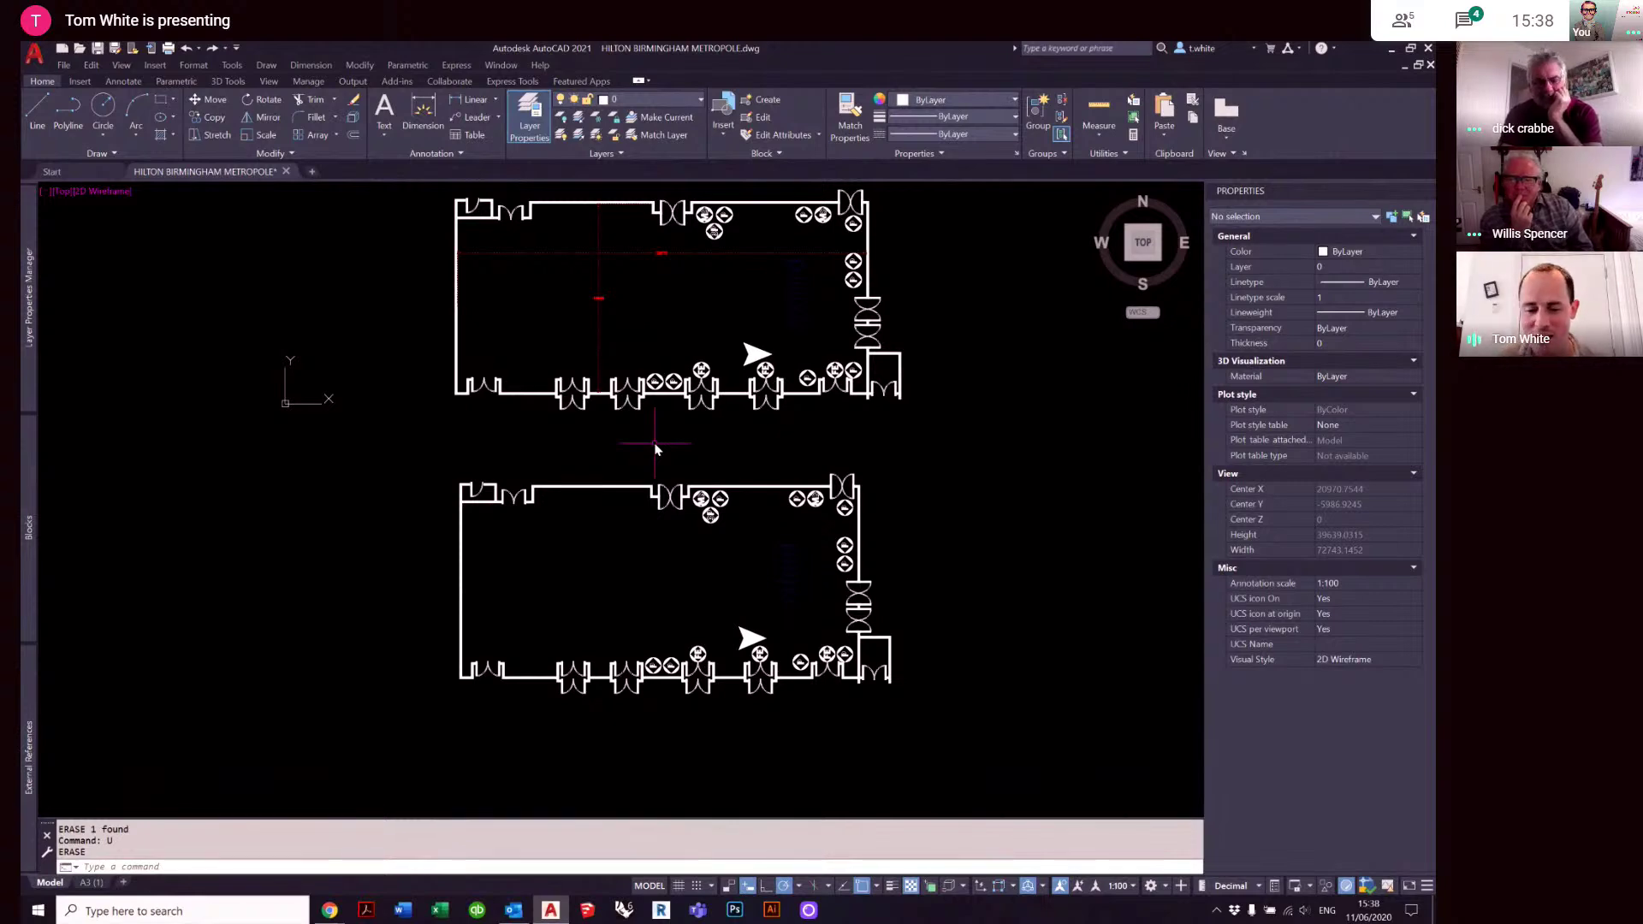
- Erase the lower plan block, keeping only the upper dimensioned plan
click(976, 721)
click(317, 437)
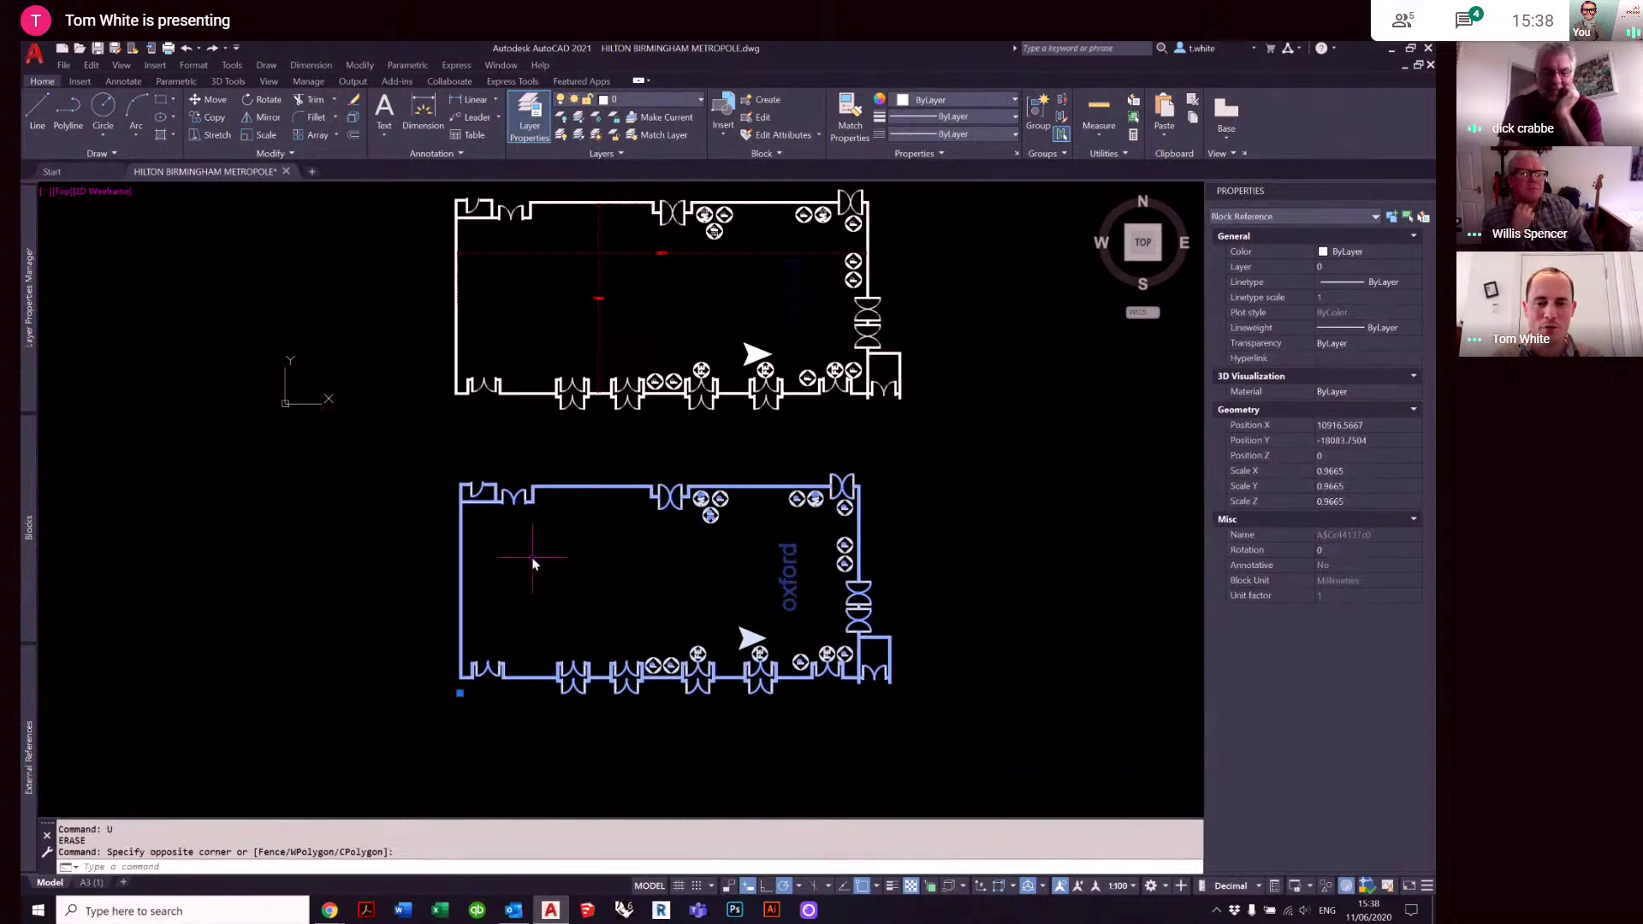
text(E)
key(Return)
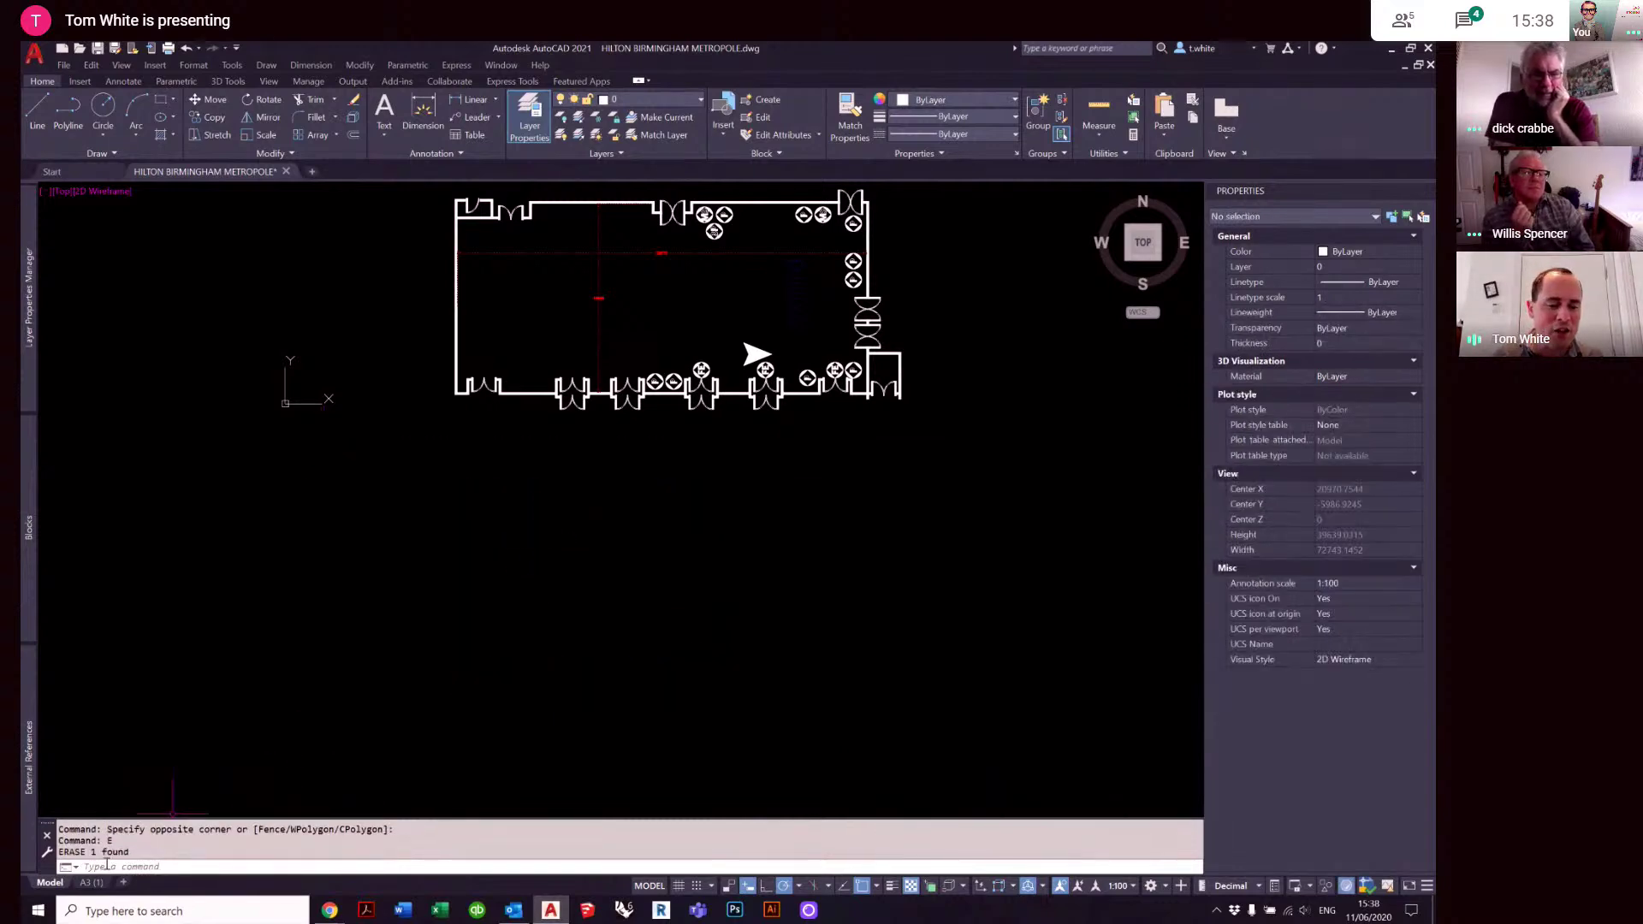
middle_click(548, 517)
middle_click(548, 517)
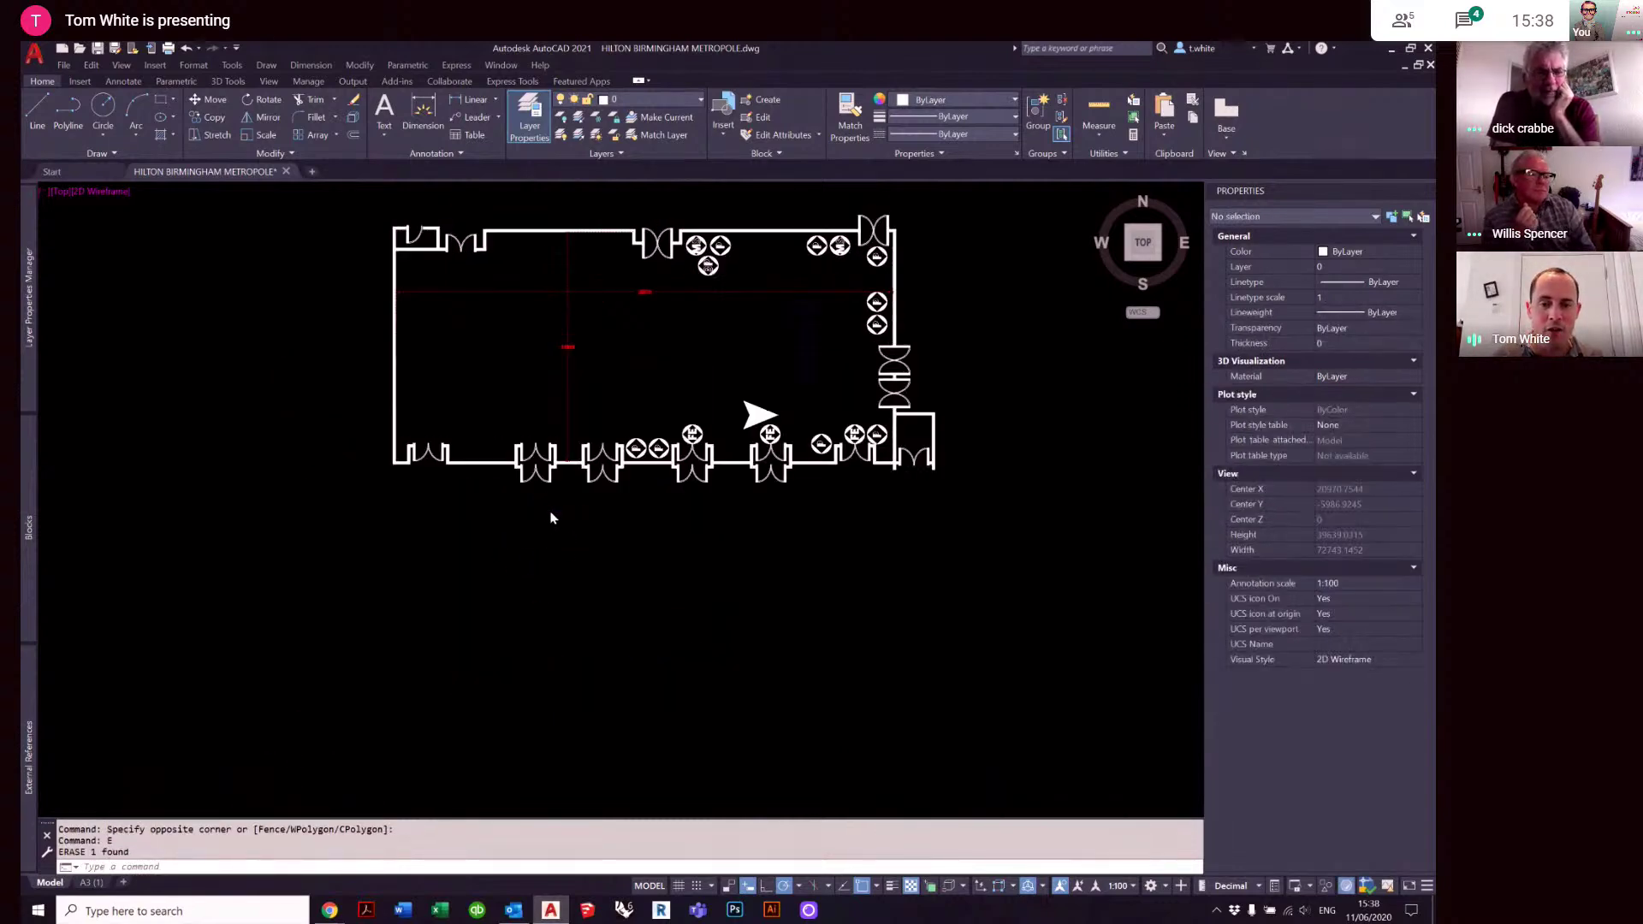
- Create a new viewport on the A3 (1) layout, filling the drawing area above the title block
click(91, 882)
text(NV)
key(Return)
click(208, 246)
click(1025, 694)
- Set the new viewport's scale to 1:75 after trying 1:100, and return to paper space
click(777, 550)
click(919, 886)
click(1080, 888)
click(1102, 691)
click(1091, 887)
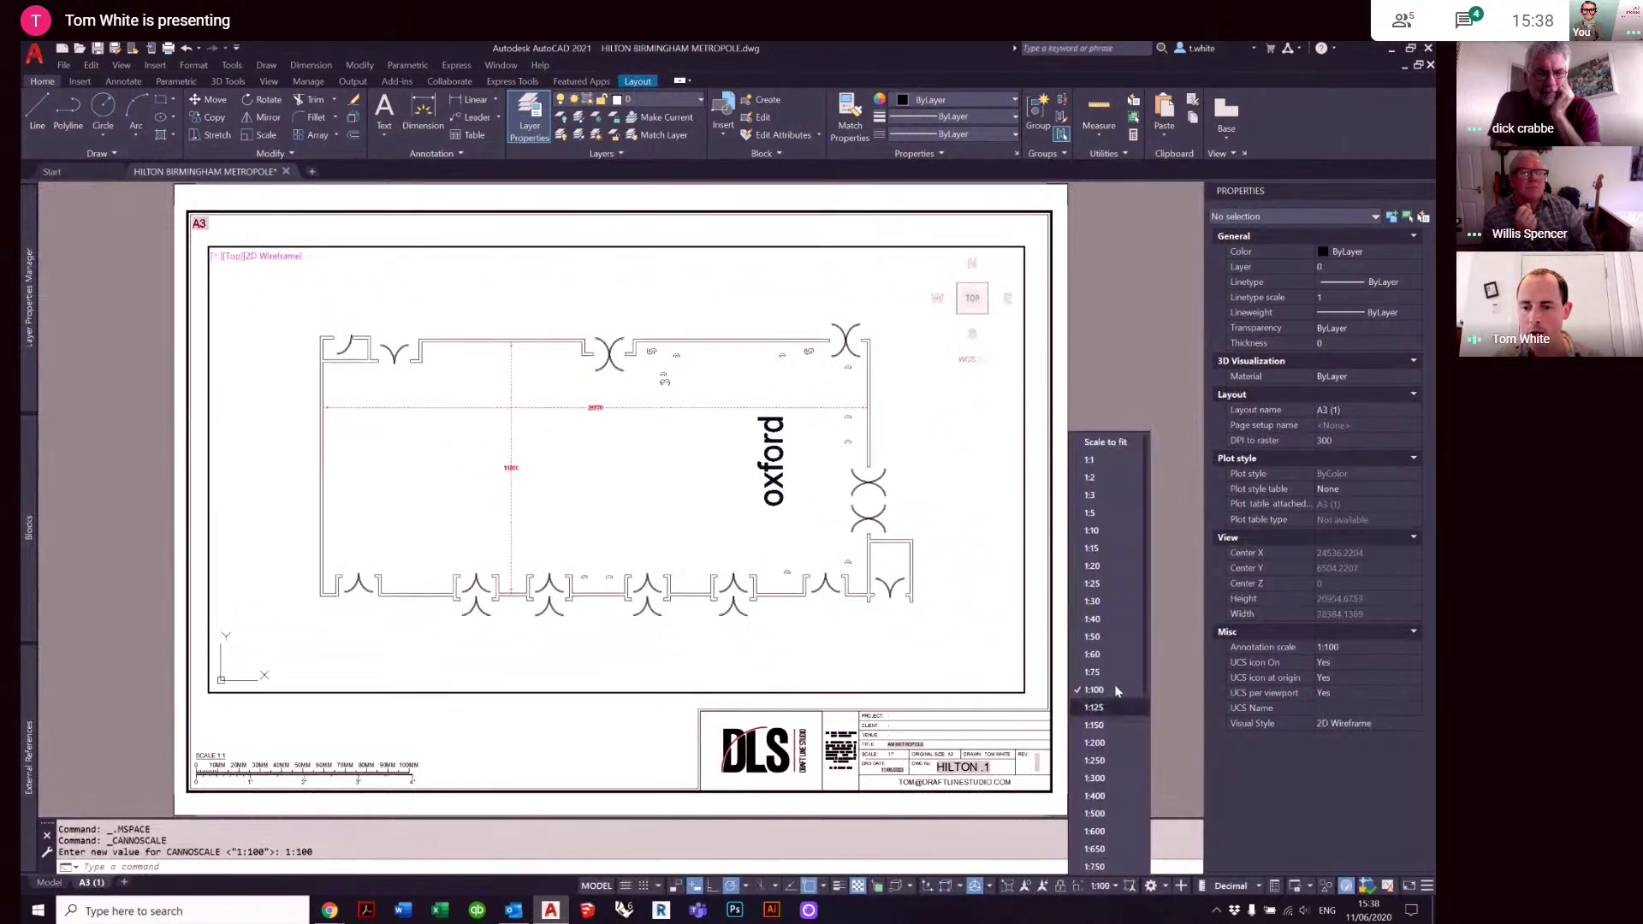
click(1107, 676)
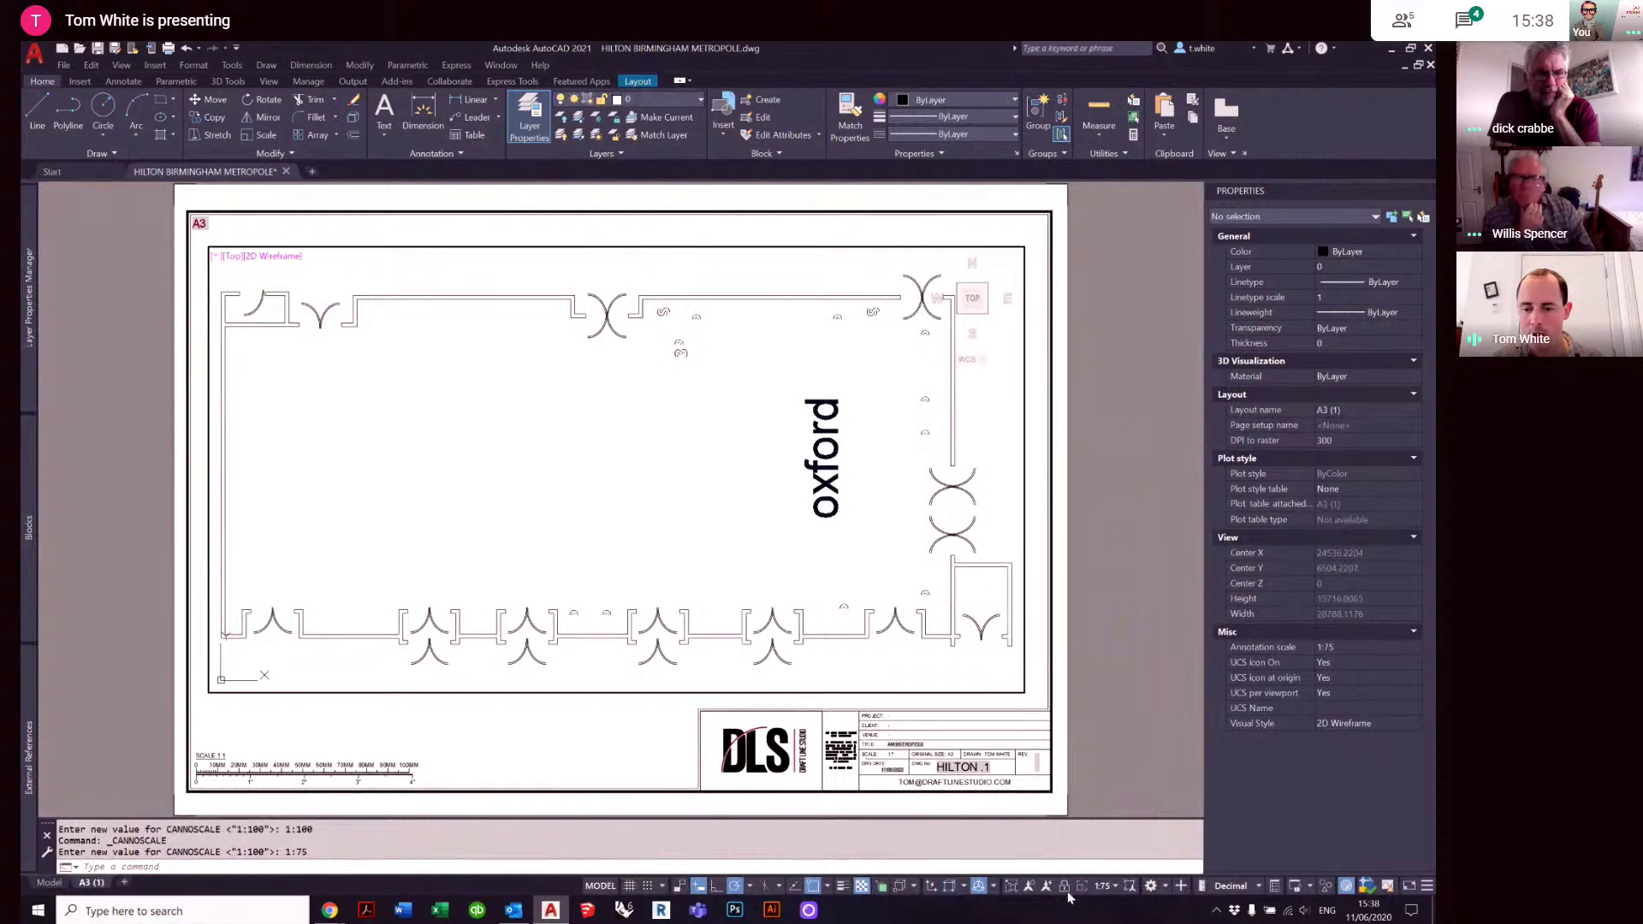
double_click(1133, 727)
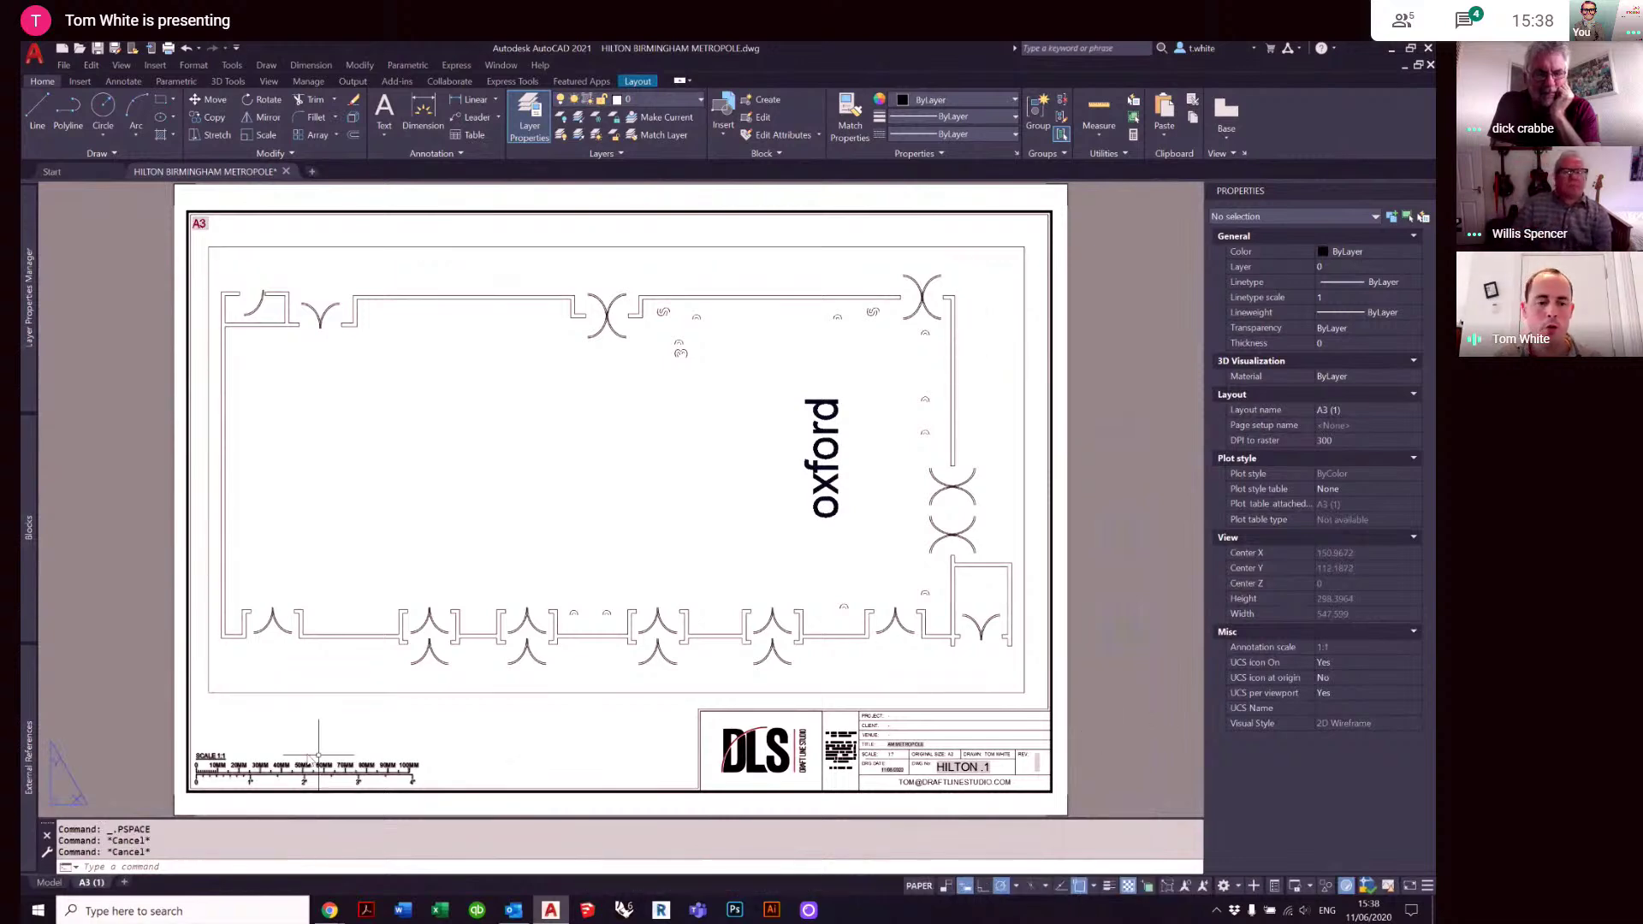
- Set the layout's scale bar block to the Scale_075 visibility state
click(257, 768)
click(197, 756)
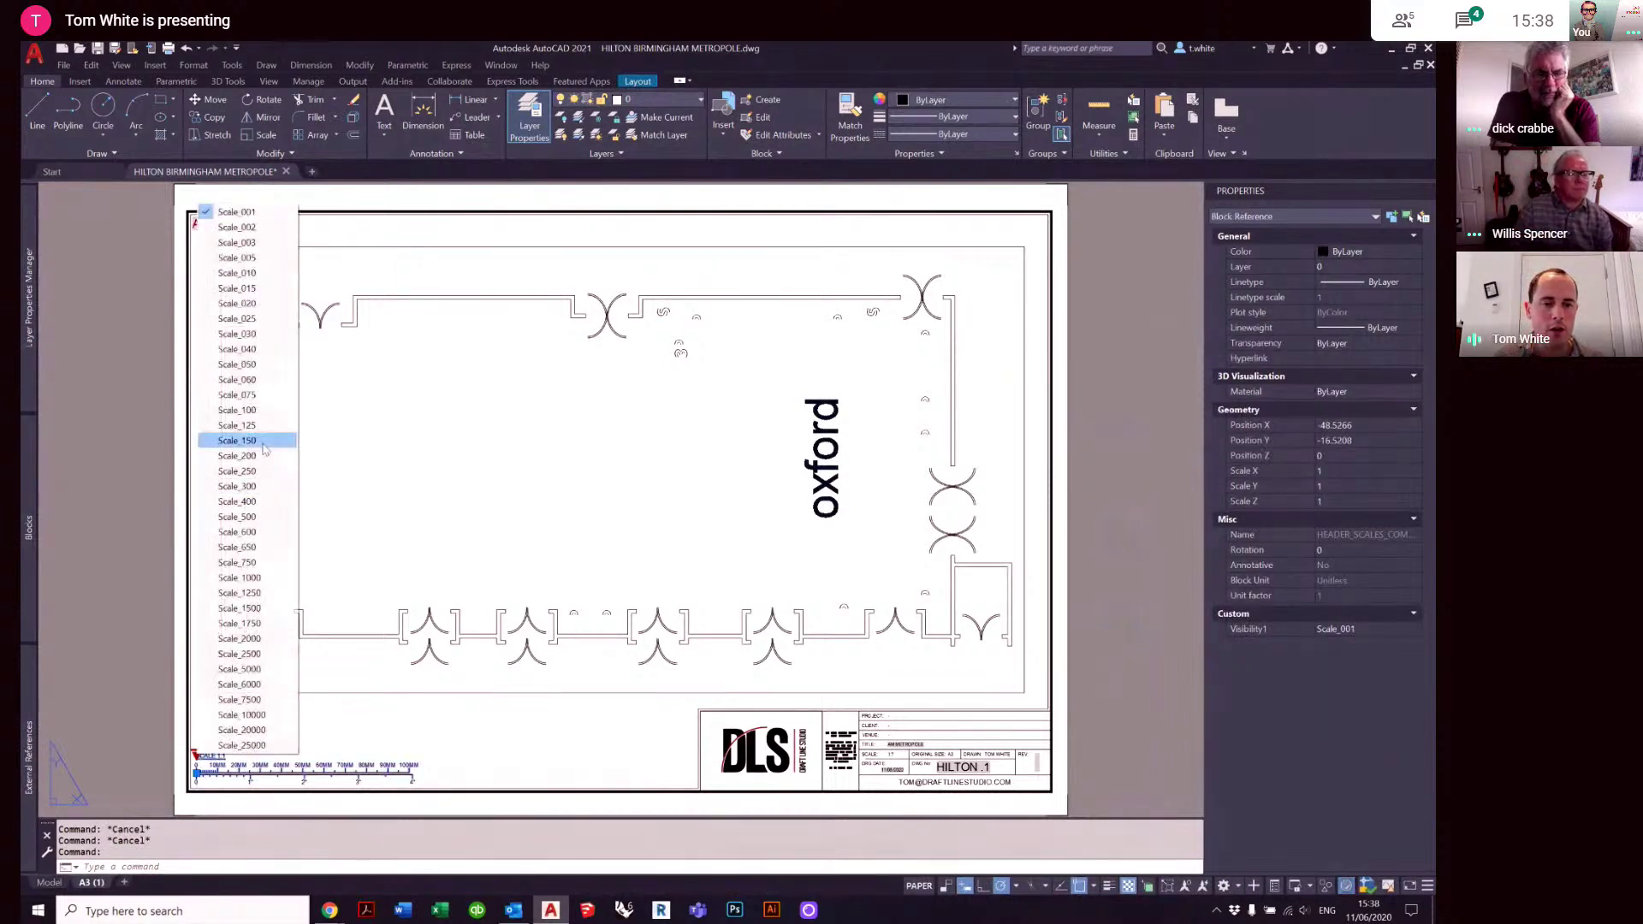
click(248, 395)
key(Escape)
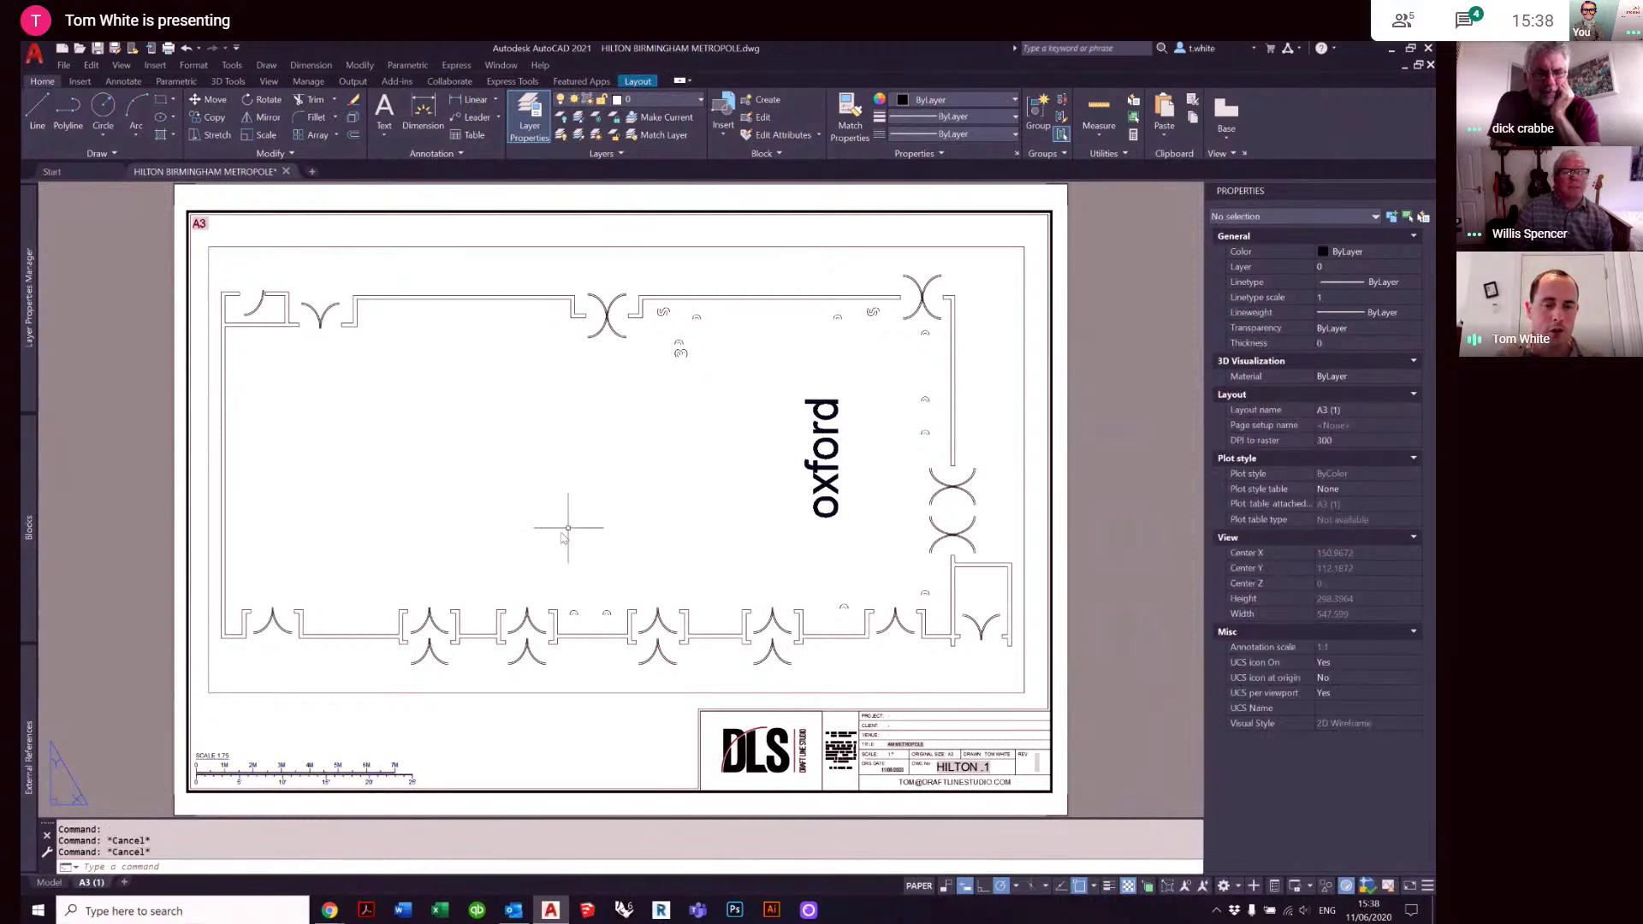
- Explode the floor plan block in model space and select a wall's solid hatch to check its layer
click(49, 882)
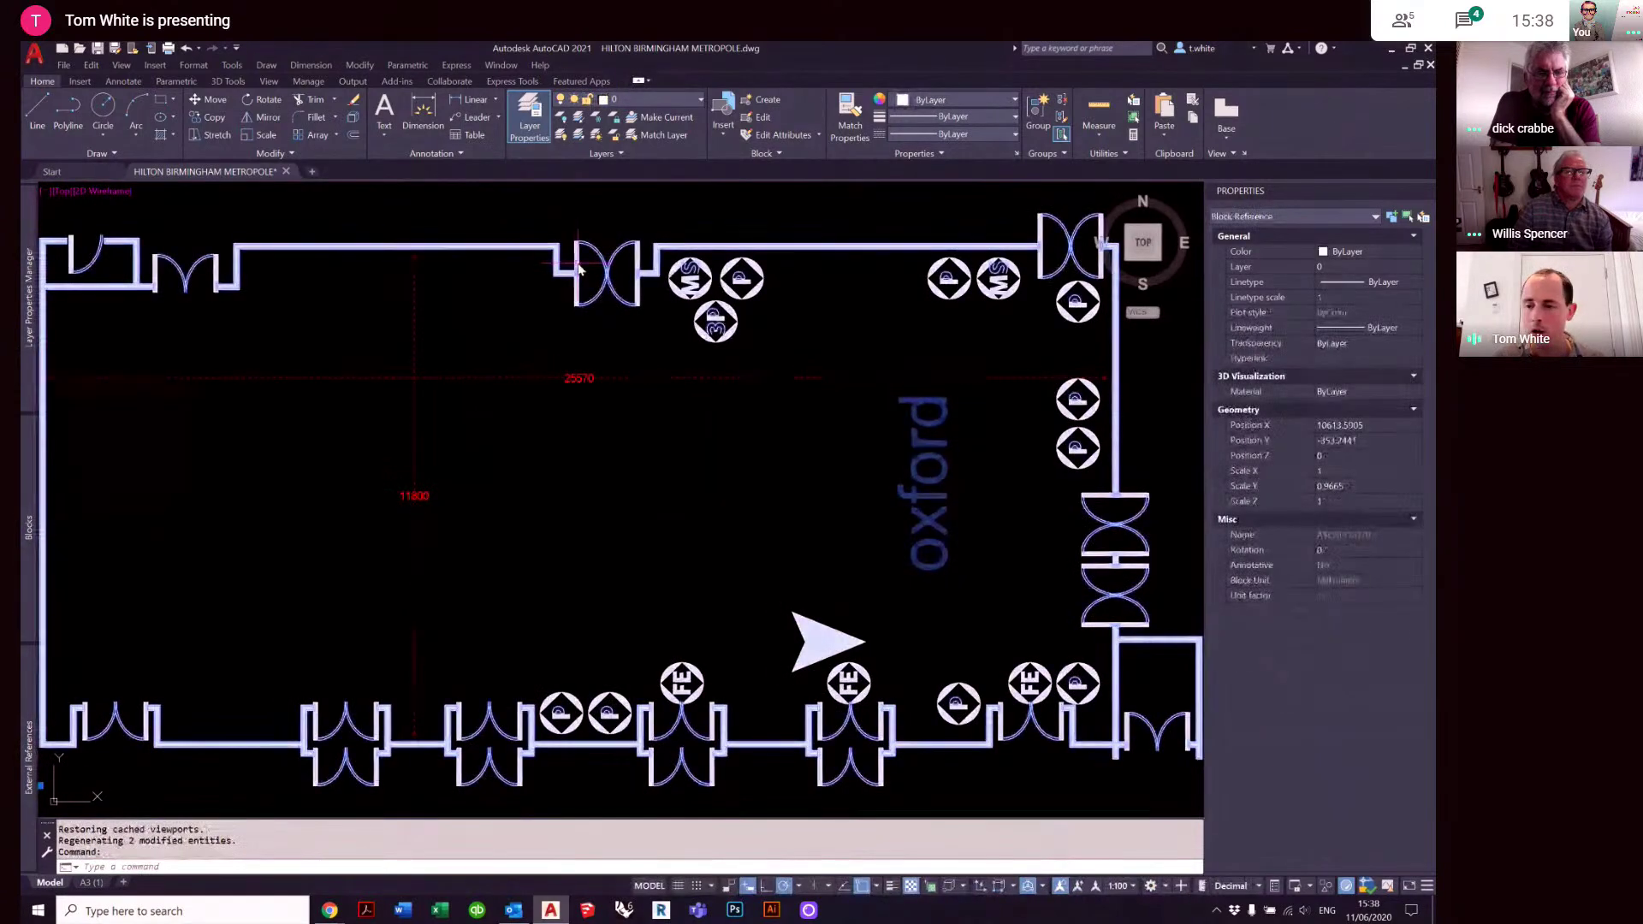
scroll(577, 259, up, 5)
click(577, 260)
text(x)
key(Return)
click(576, 259)
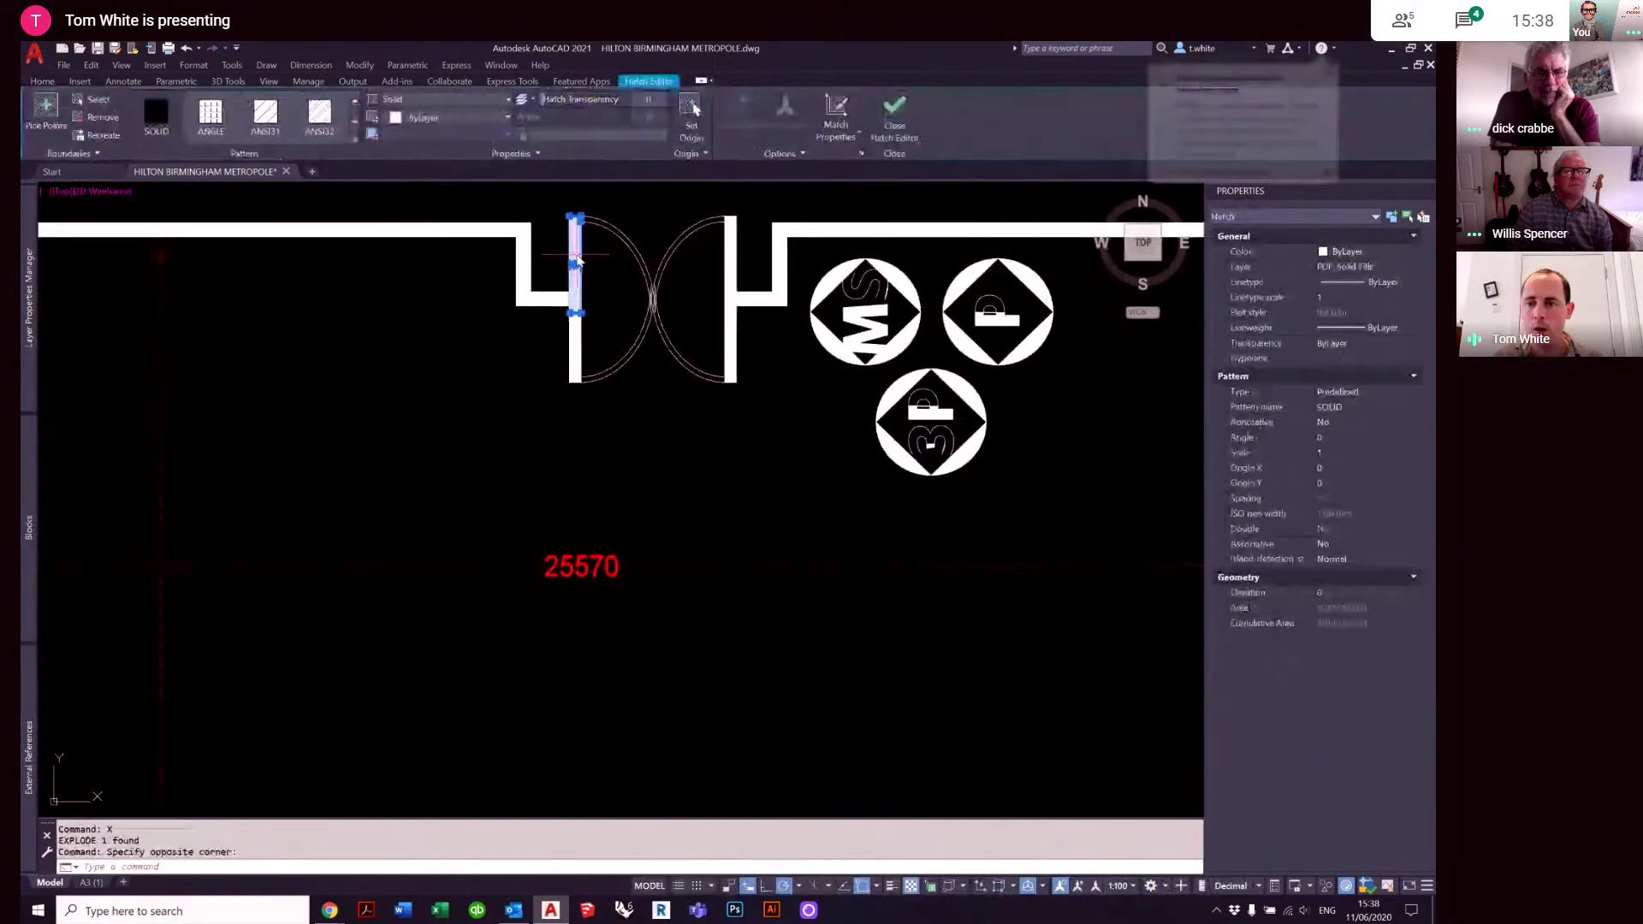
scroll(577, 267, down, 2)
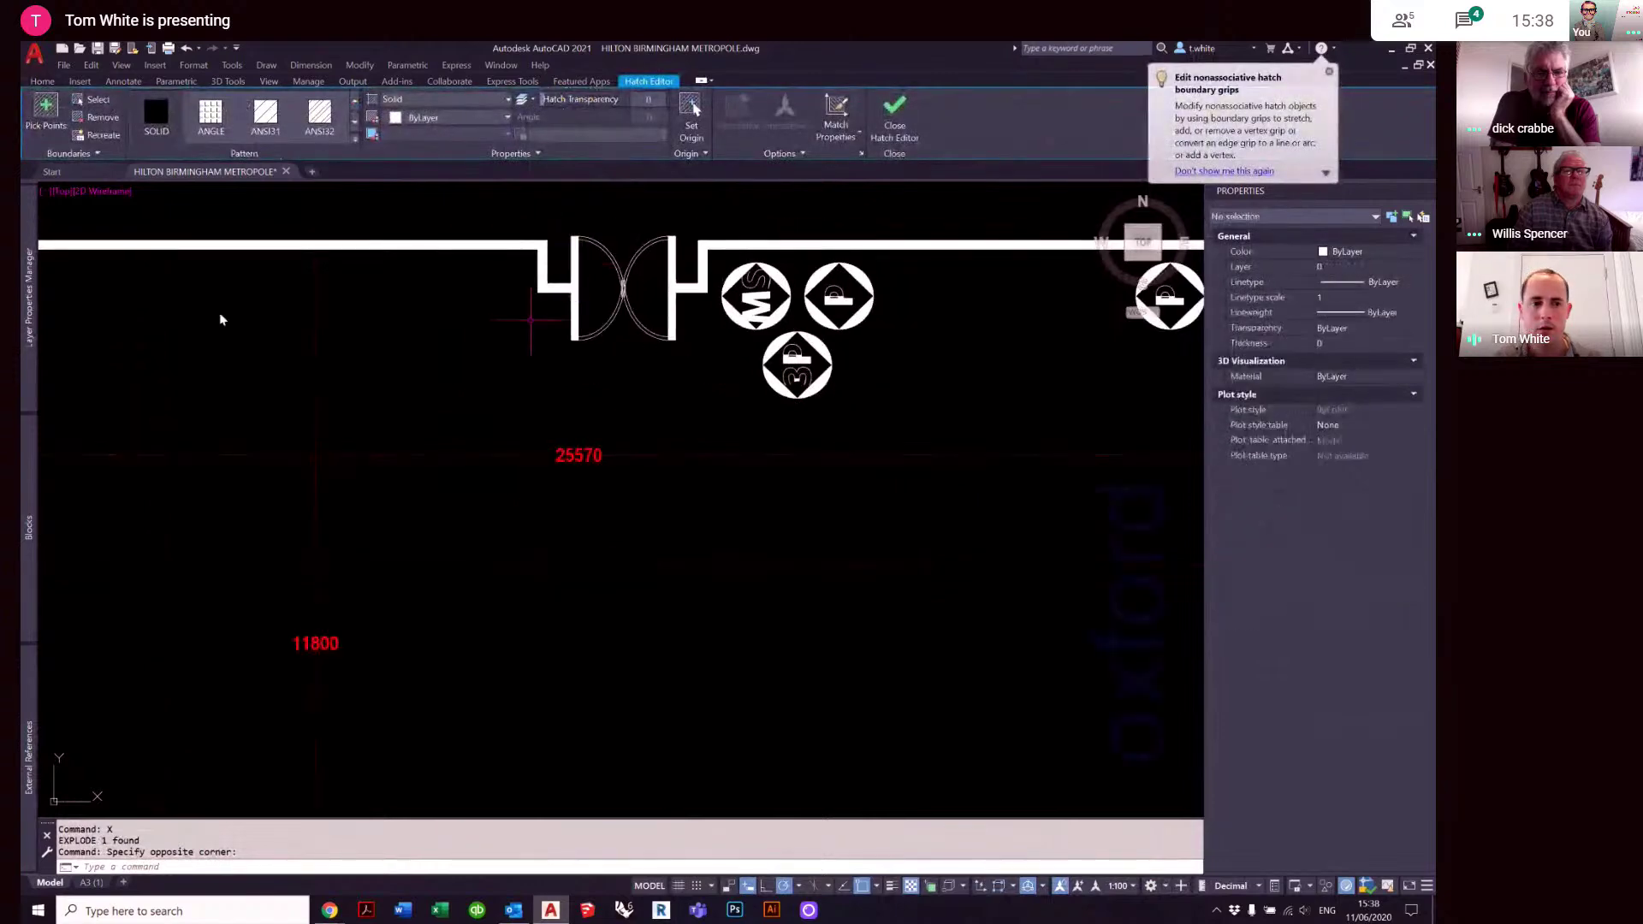
key(Escape)
- Set the PDF_Solid Fills layer's colour to magenta and check the plan on the A3 (1) layout
mouse_move(24, 330)
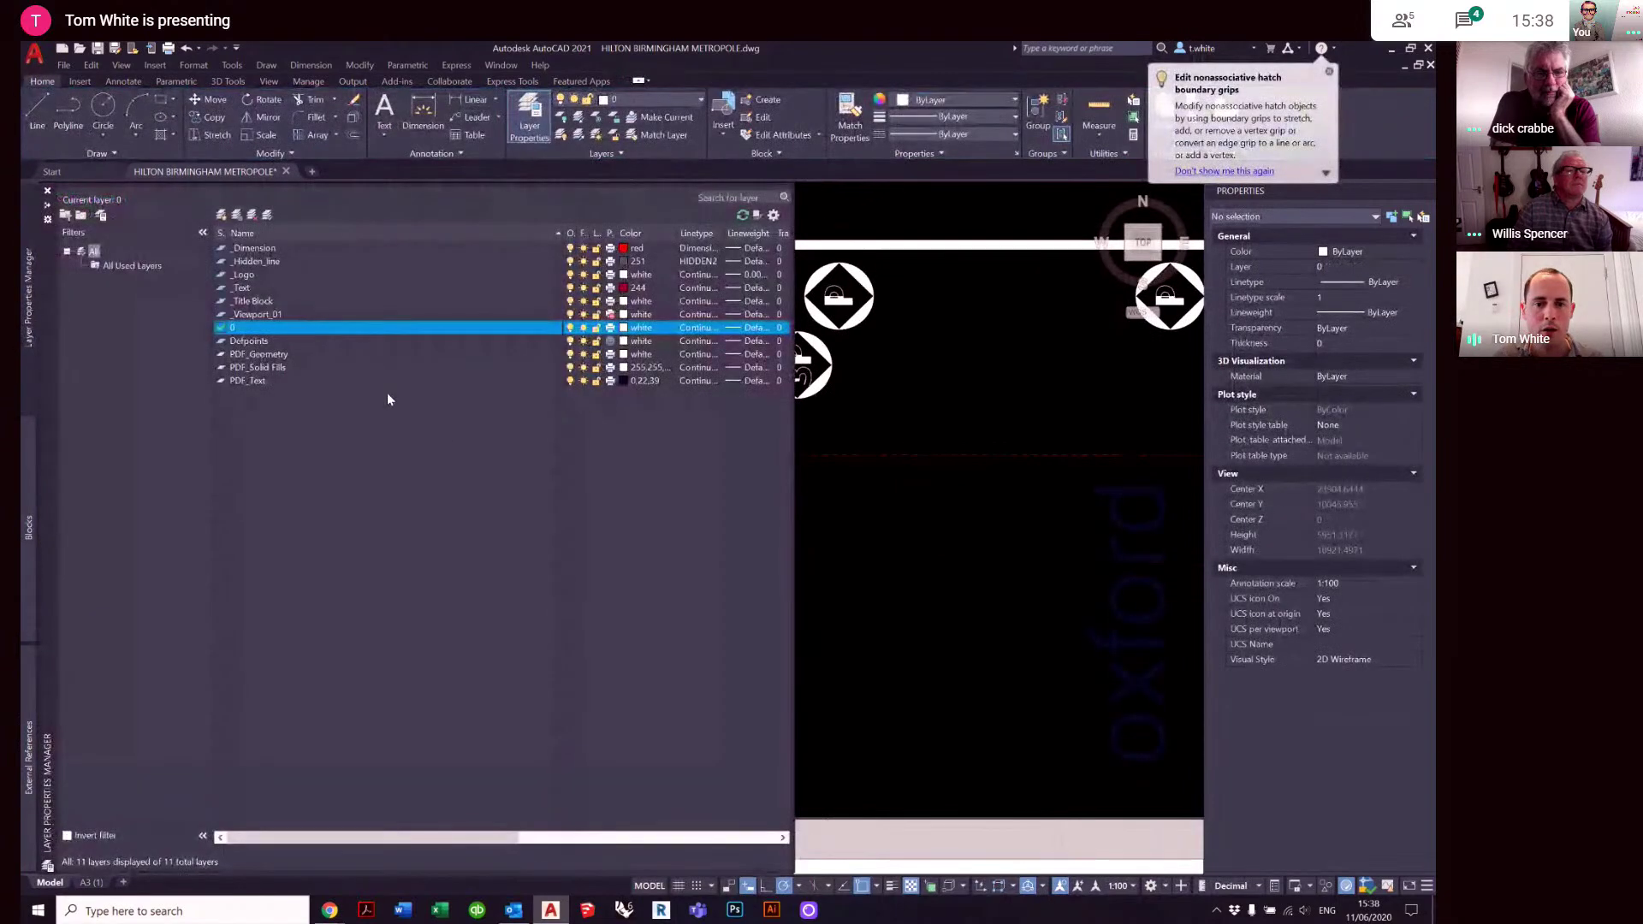
click(259, 369)
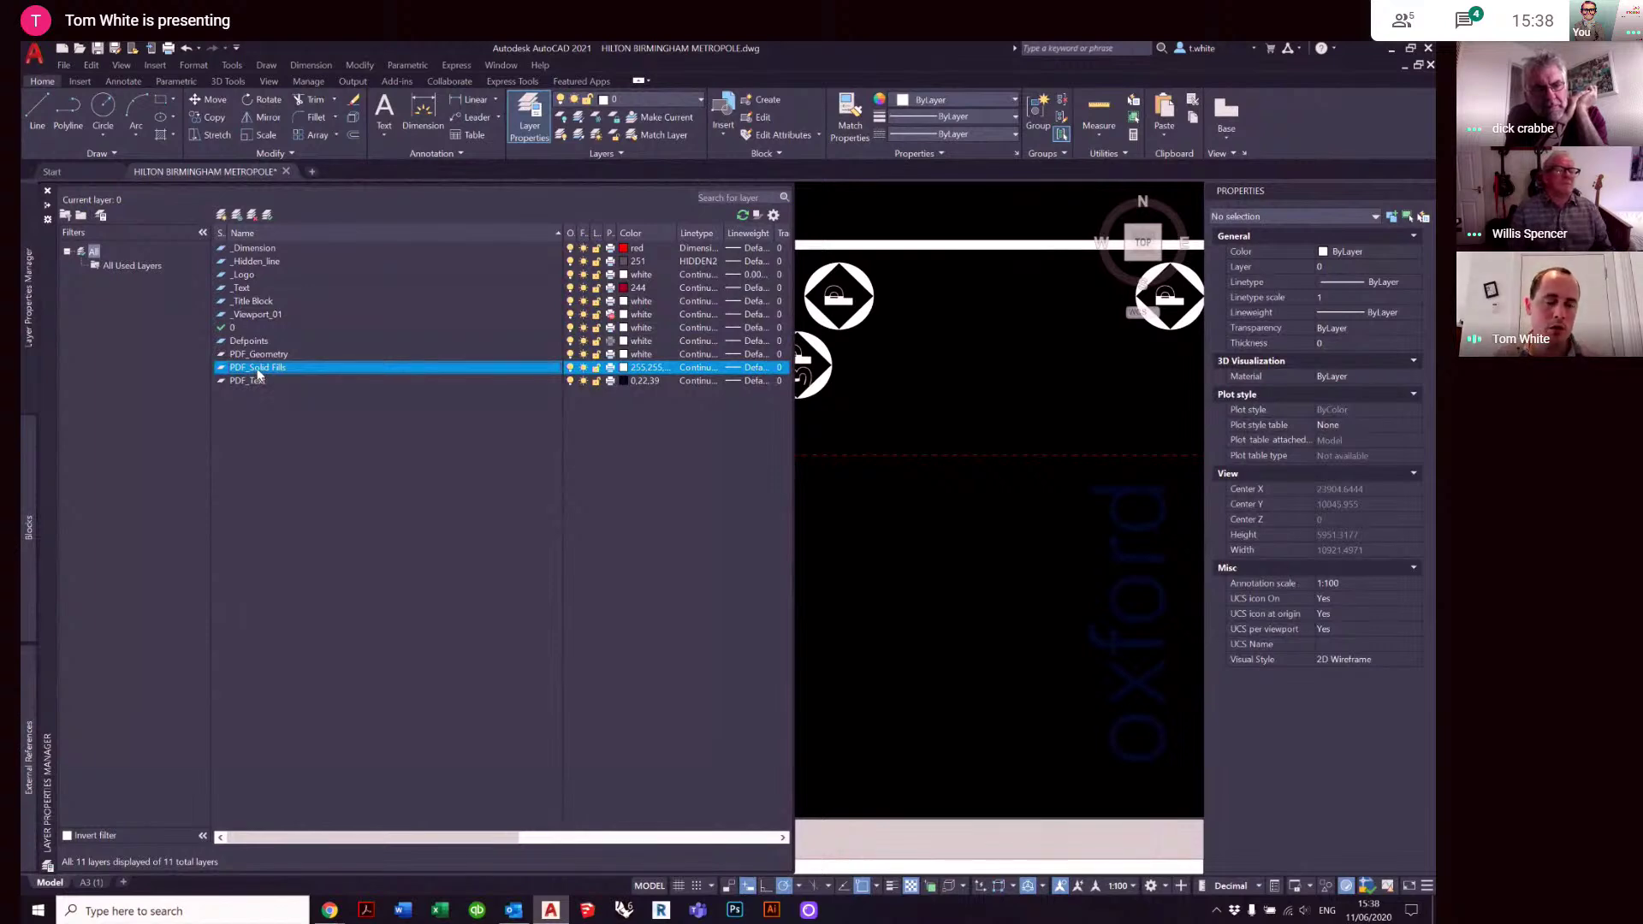
click(625, 370)
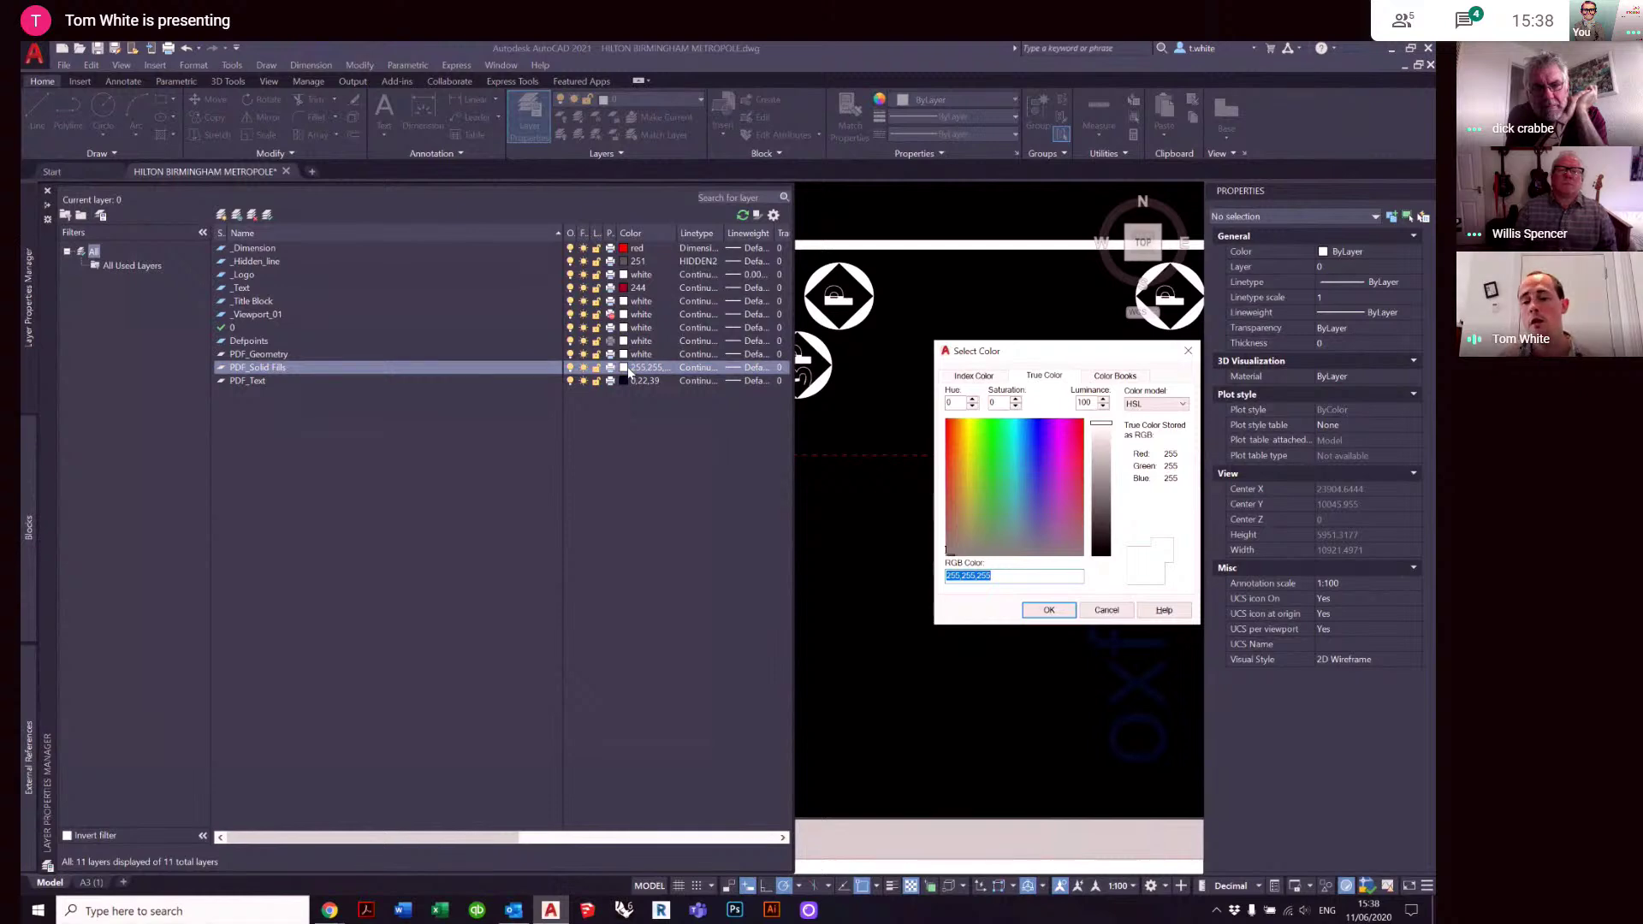
click(987, 378)
click(1017, 522)
click(1049, 610)
scroll(980, 414, down, 5)
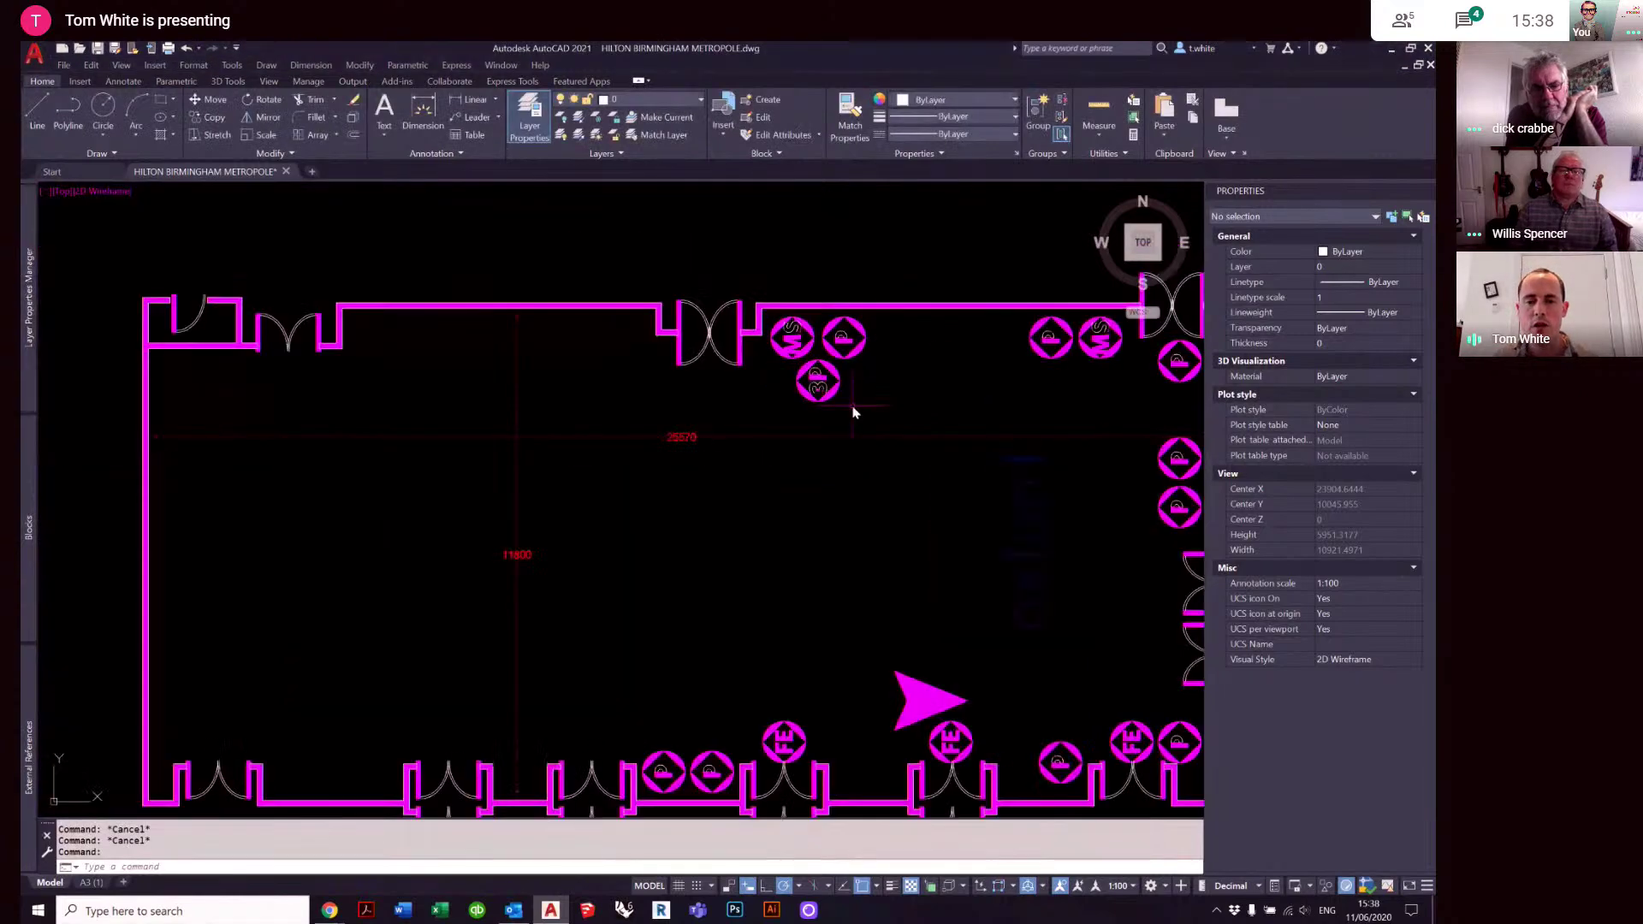
click(91, 882)
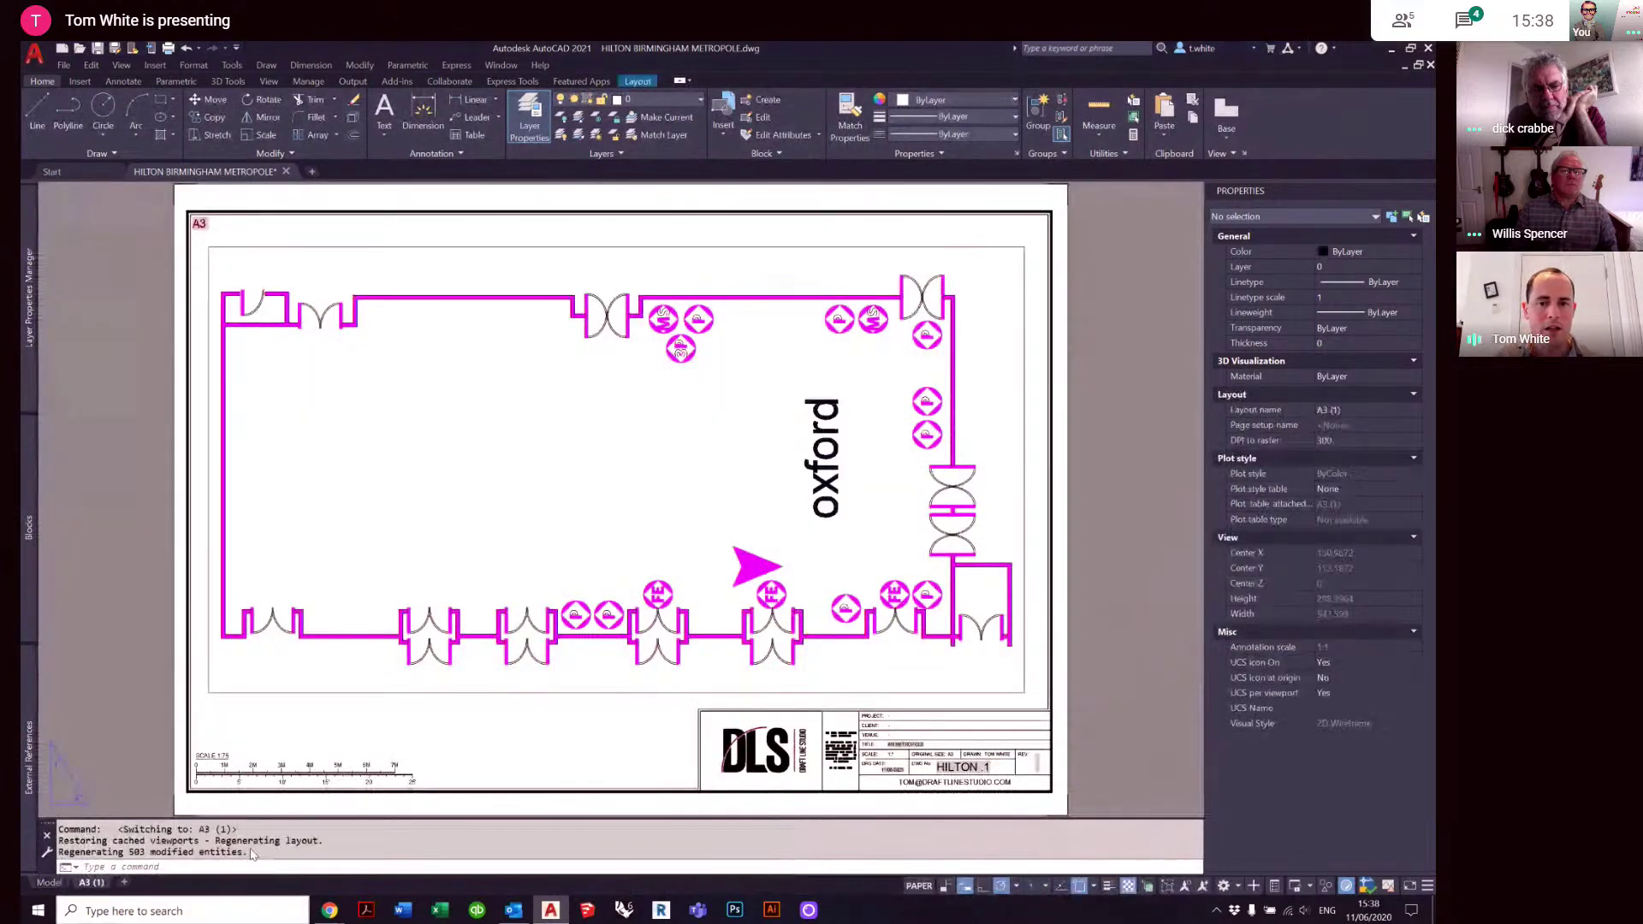
click(498, 434)
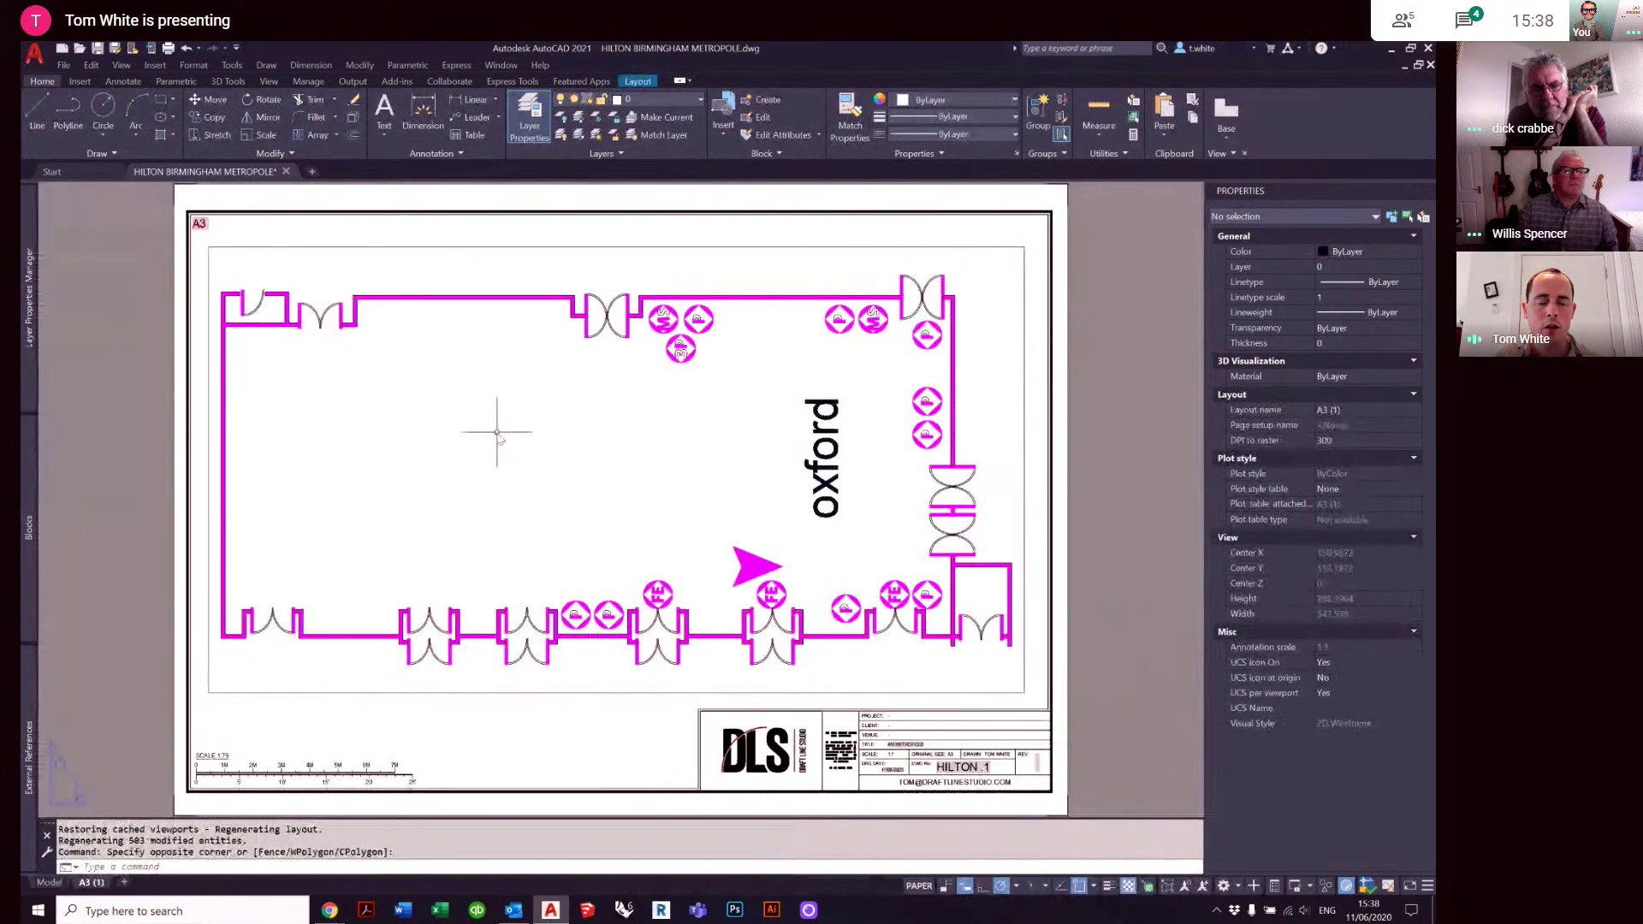
- Freeze the PDF_Solid Fills layer to see the plan without its fills, and thaw it again
click(642, 100)
click(579, 277)
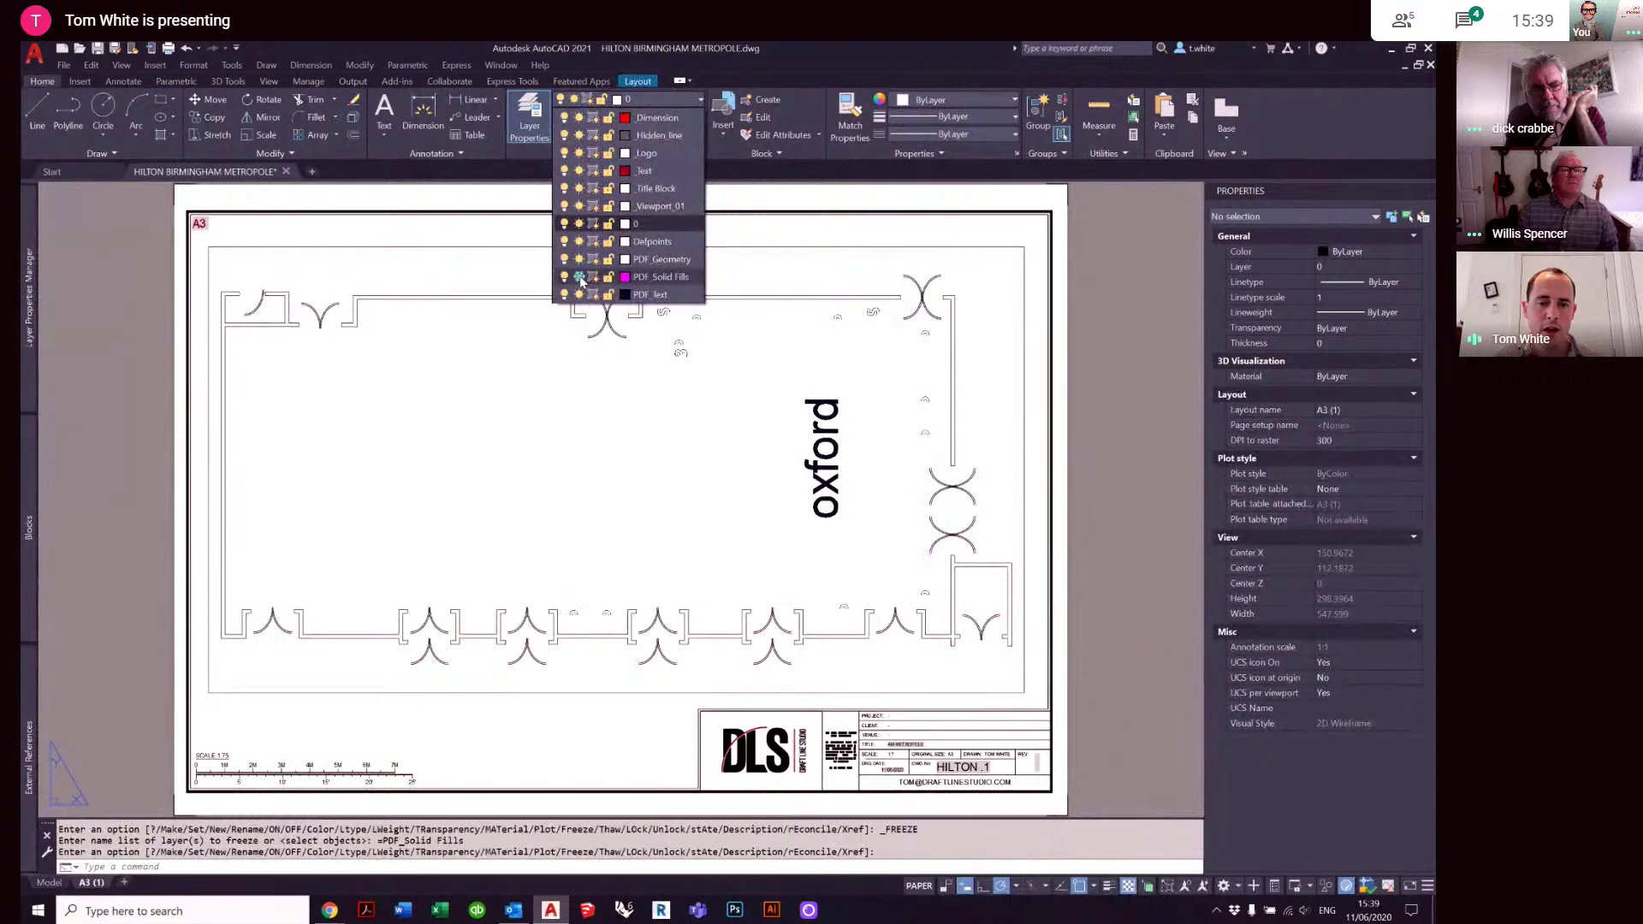
click(580, 277)
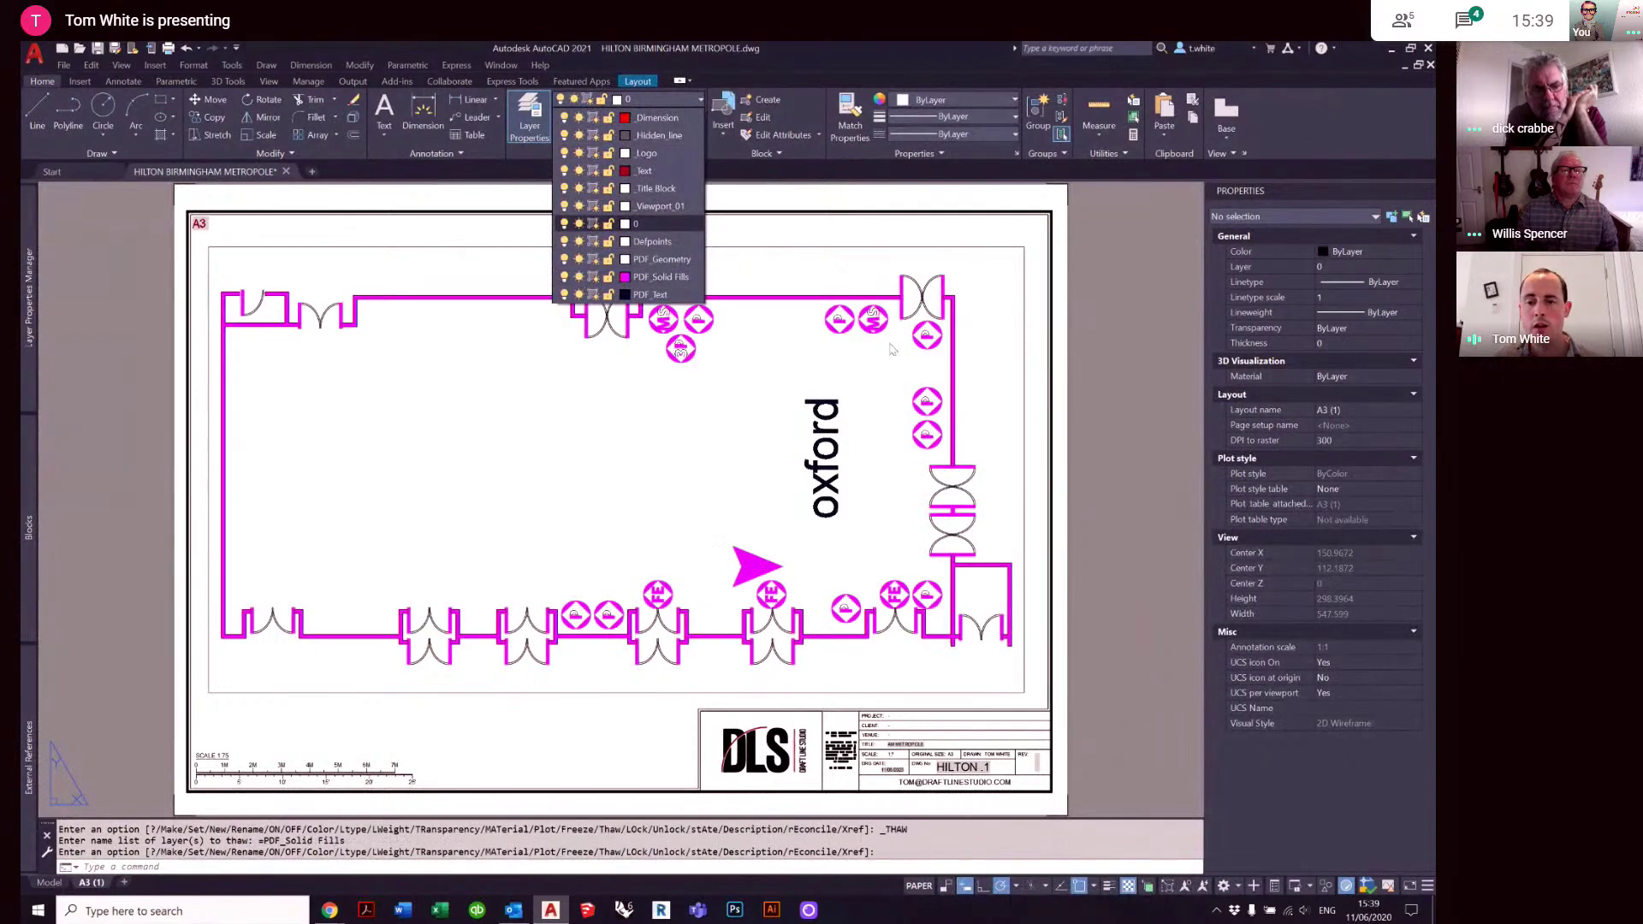
click(1126, 375)
key(Escape)
key(Escape)
- Add a horizontal linear dimension between the inside faces of the room's end walls on the A3 (1) layout
middle_click(773, 440)
middle_click(773, 441)
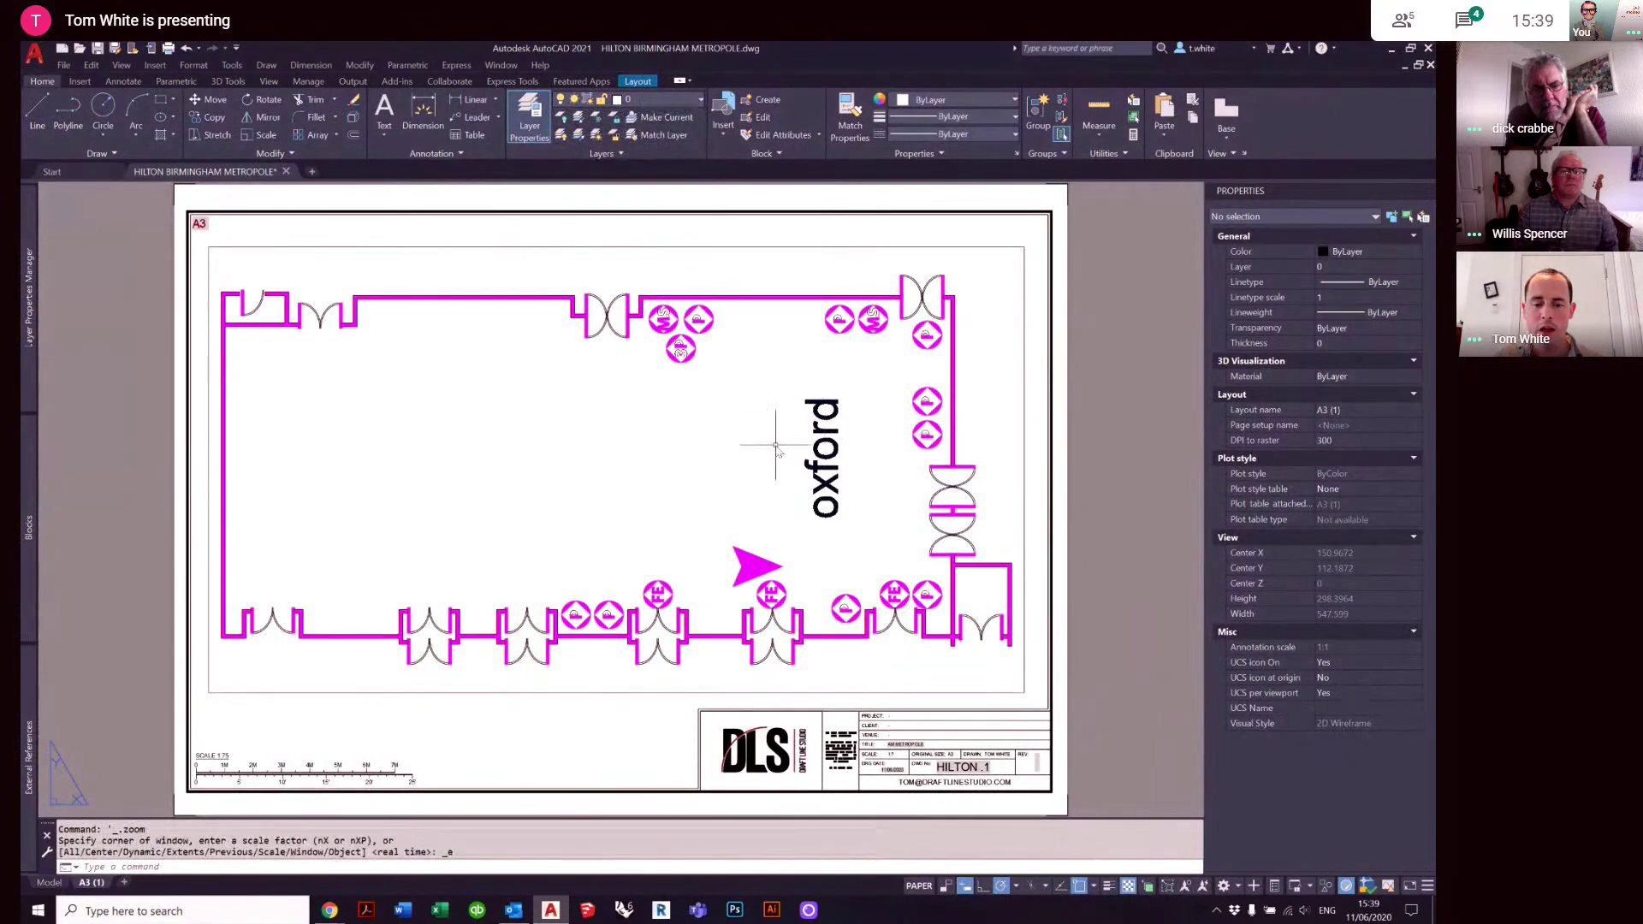
text(DL)
key(Return)
scroll(214, 467, up, 6)
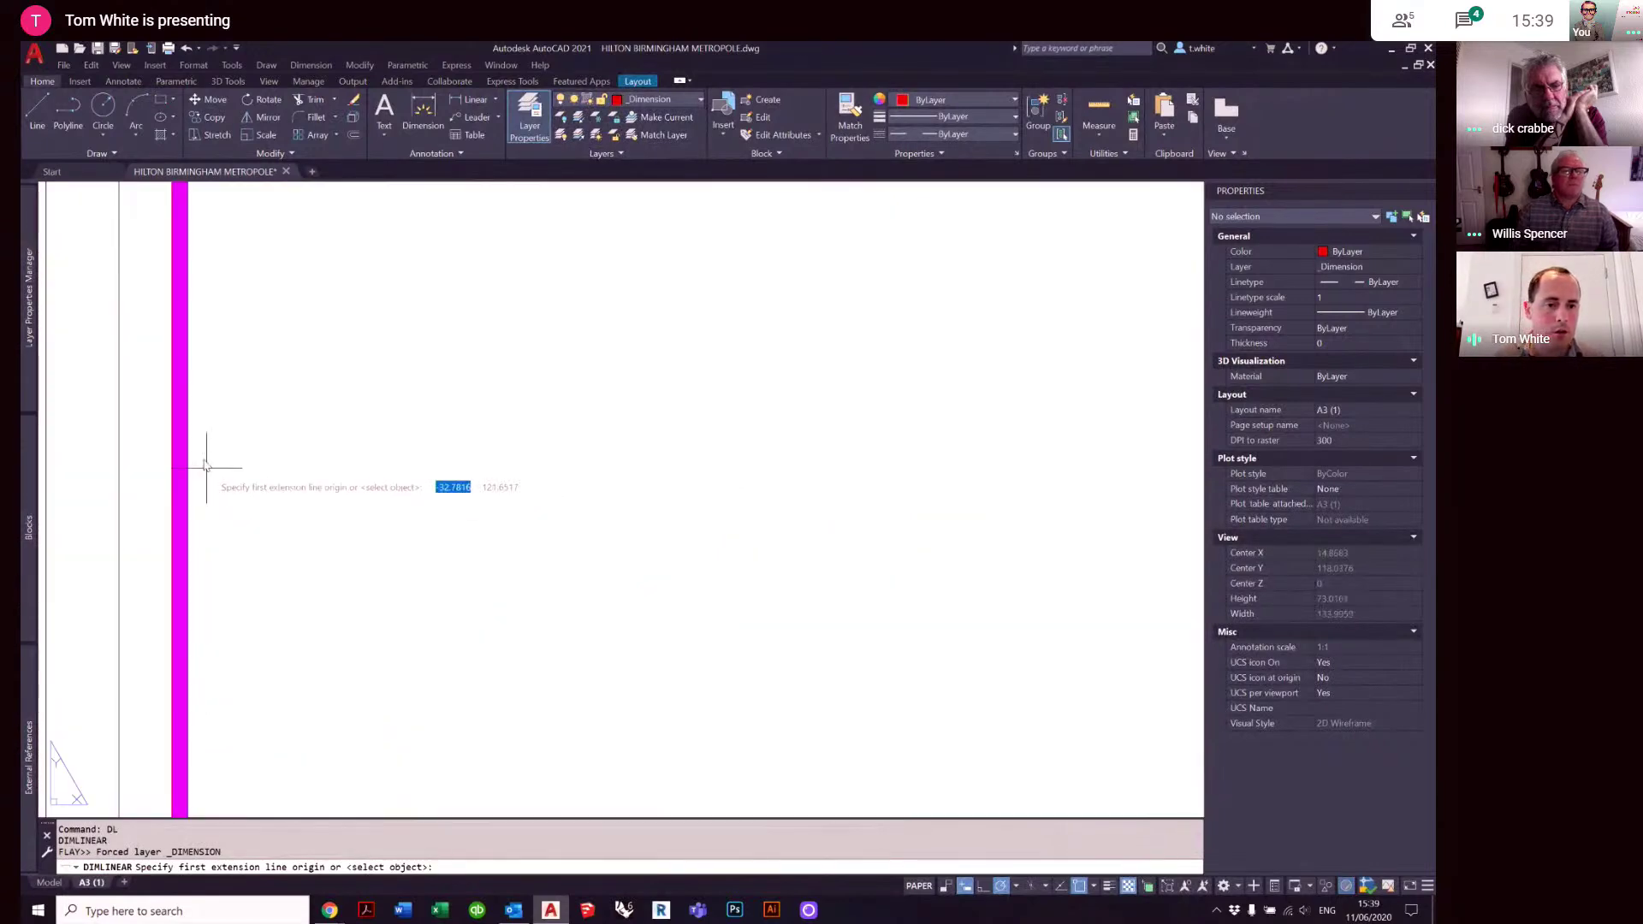
scroll(190, 453, down, 5)
scroll(938, 368, up, 4)
click(942, 334)
scroll(944, 338, down, 2)
click(947, 336)
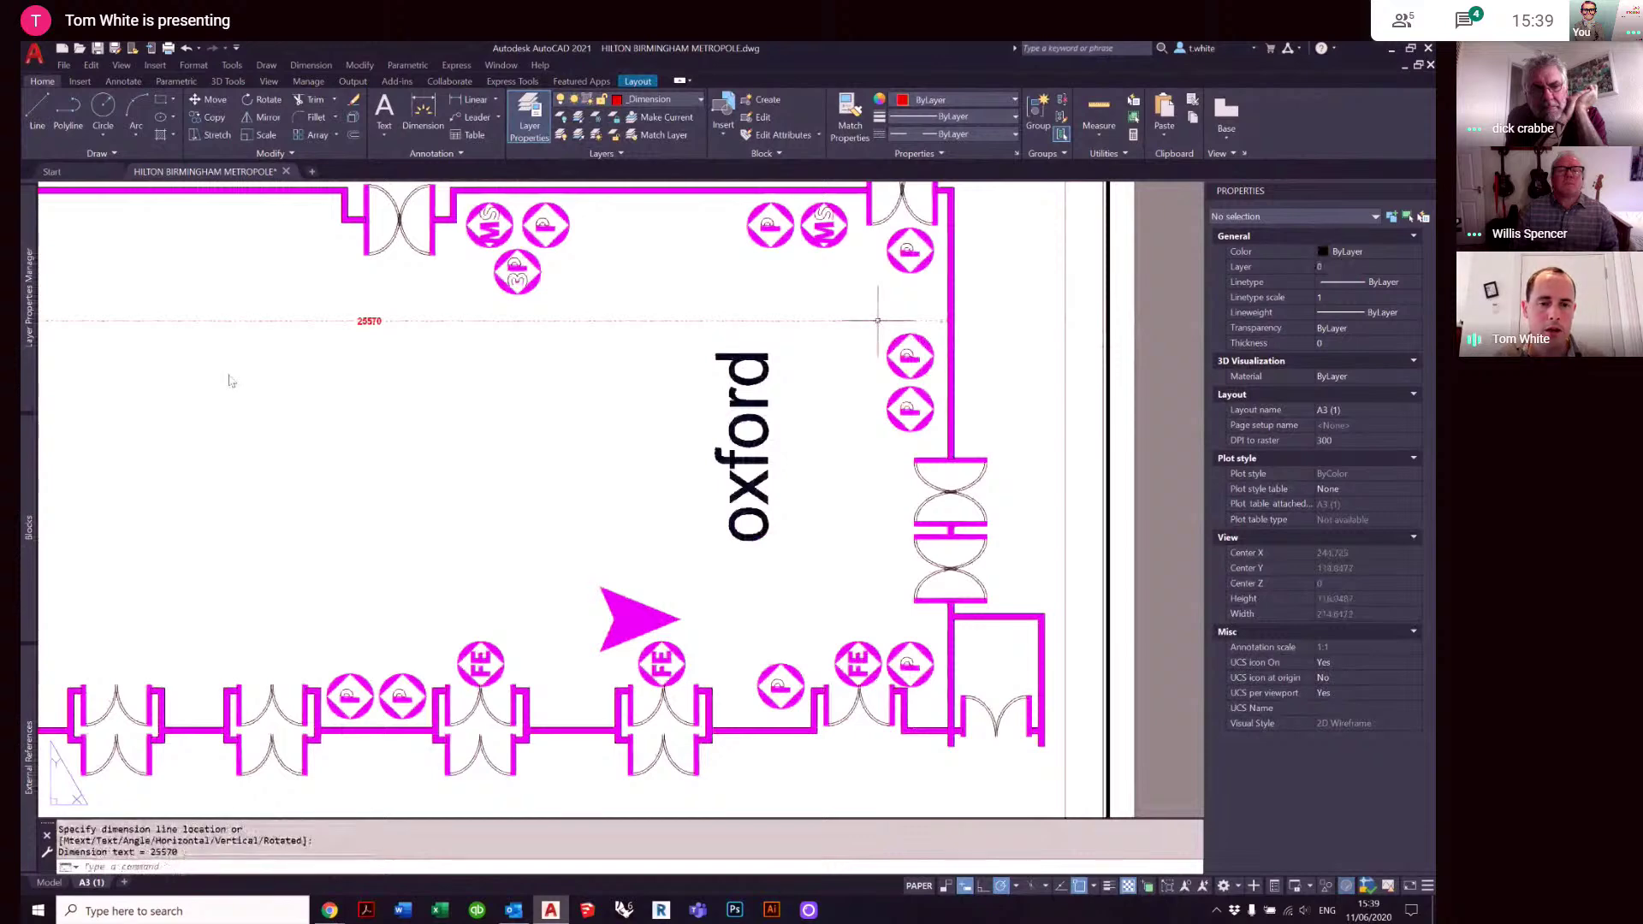
- Erase the horizontal dimension just placed across the room on the layout
middle_drag(231, 374, 521, 387)
click(629, 385)
click(587, 294)
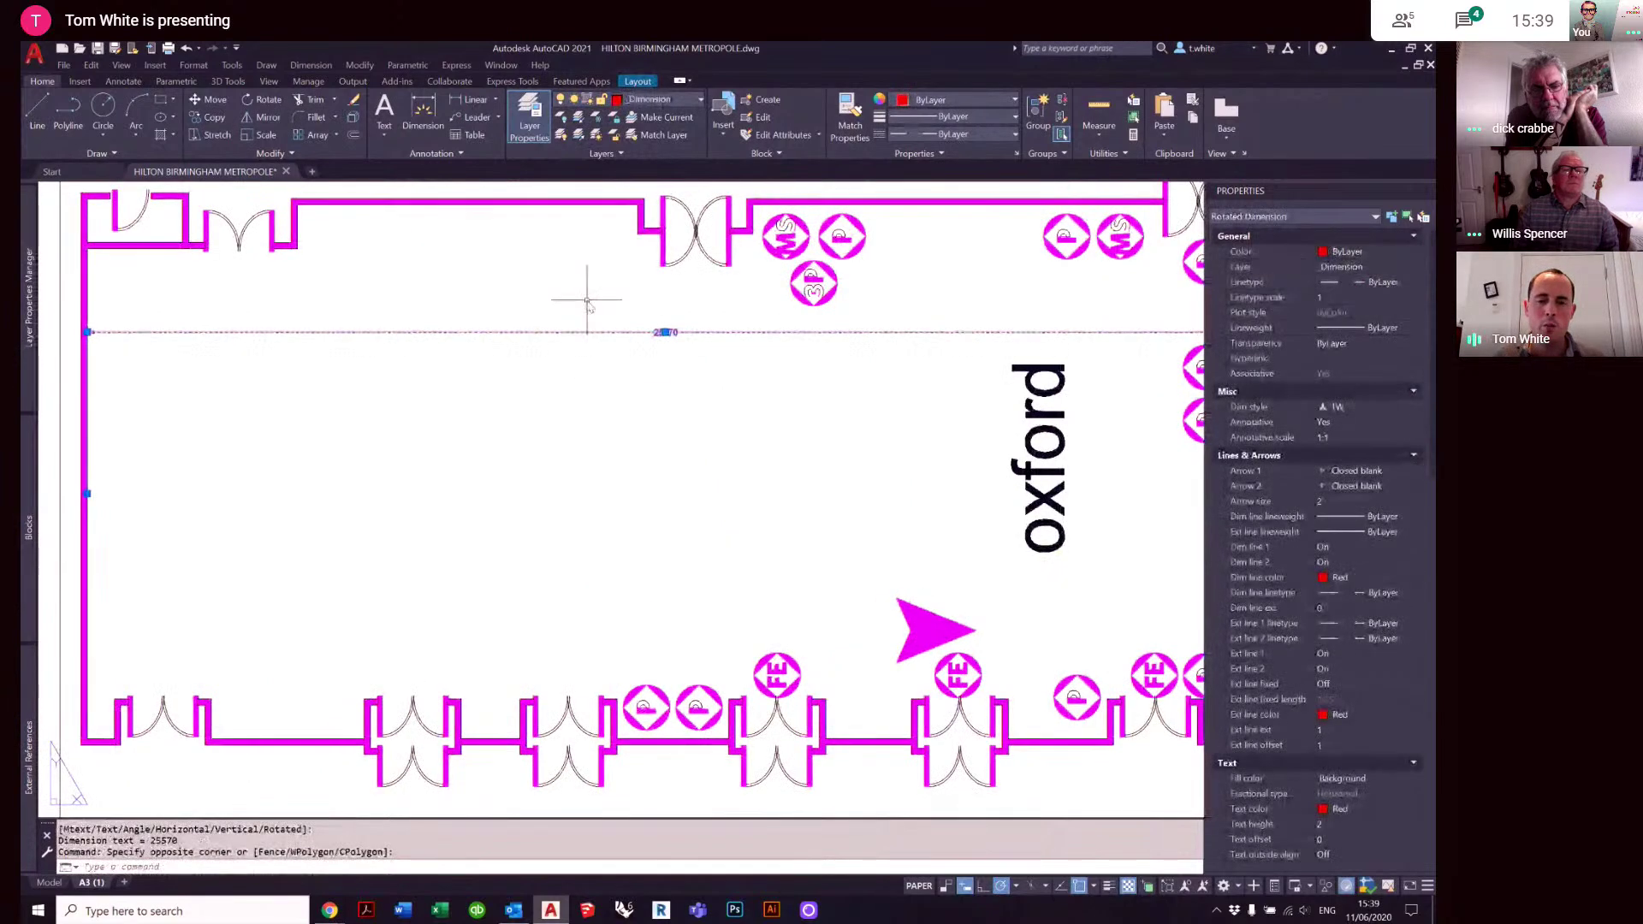
text(E)
key(Return)
middle_click(587, 299)
middle_click(587, 299)
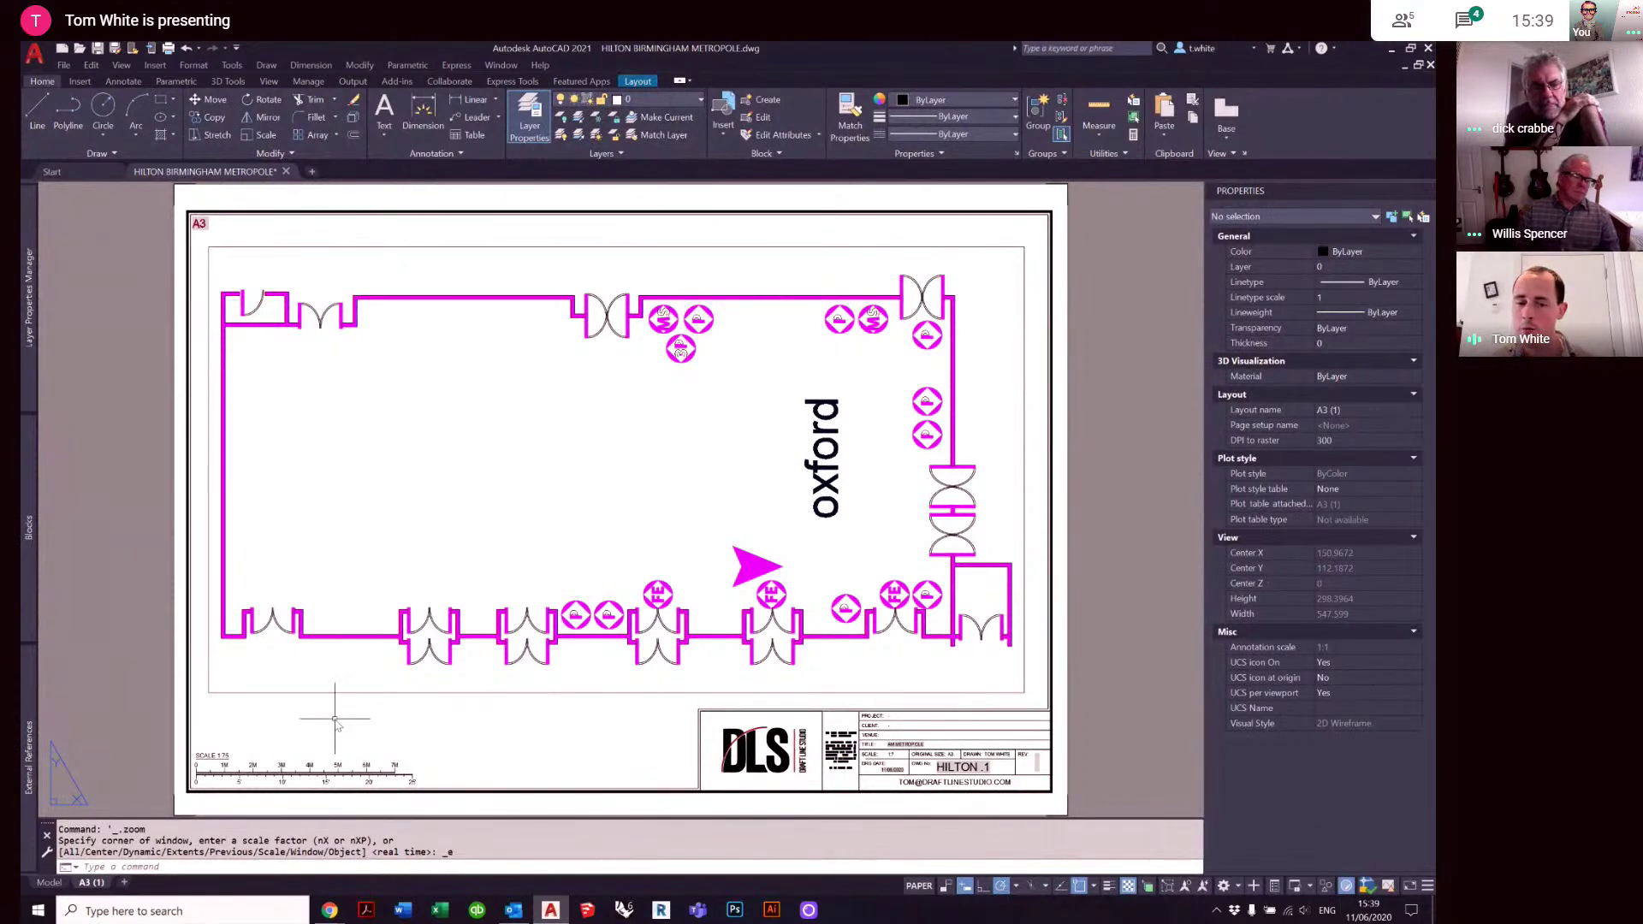
- Compare the dimensioned plan in model space with its view on the A3 (1) layout
click(49, 882)
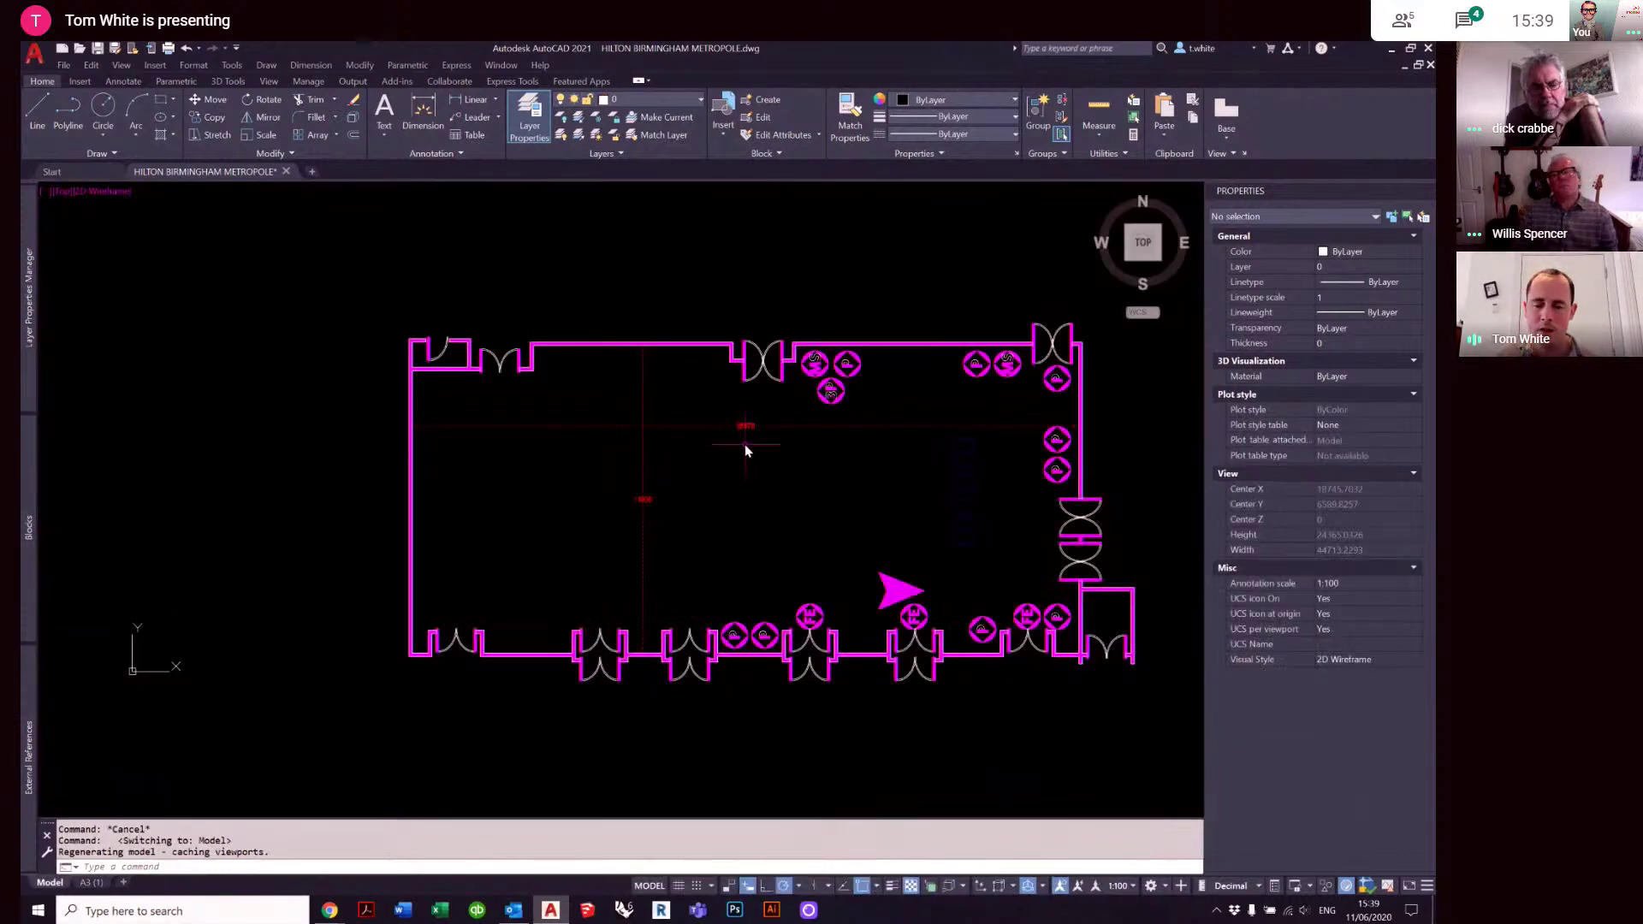
scroll(746, 428, up, 2)
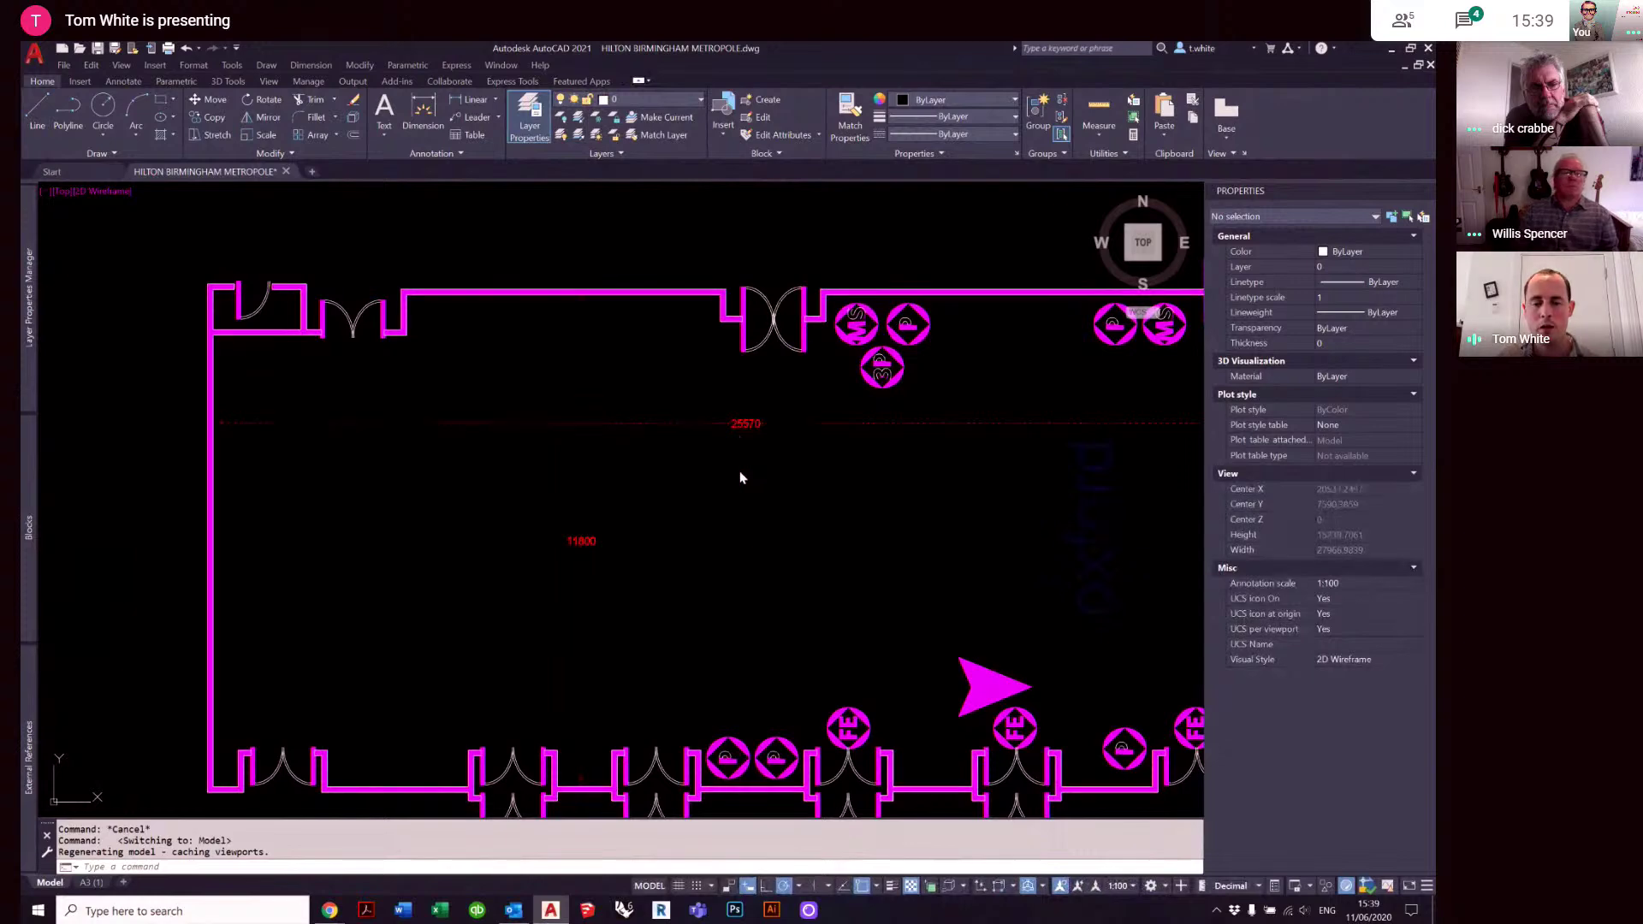
middle_click(740, 472)
middle_click(739, 472)
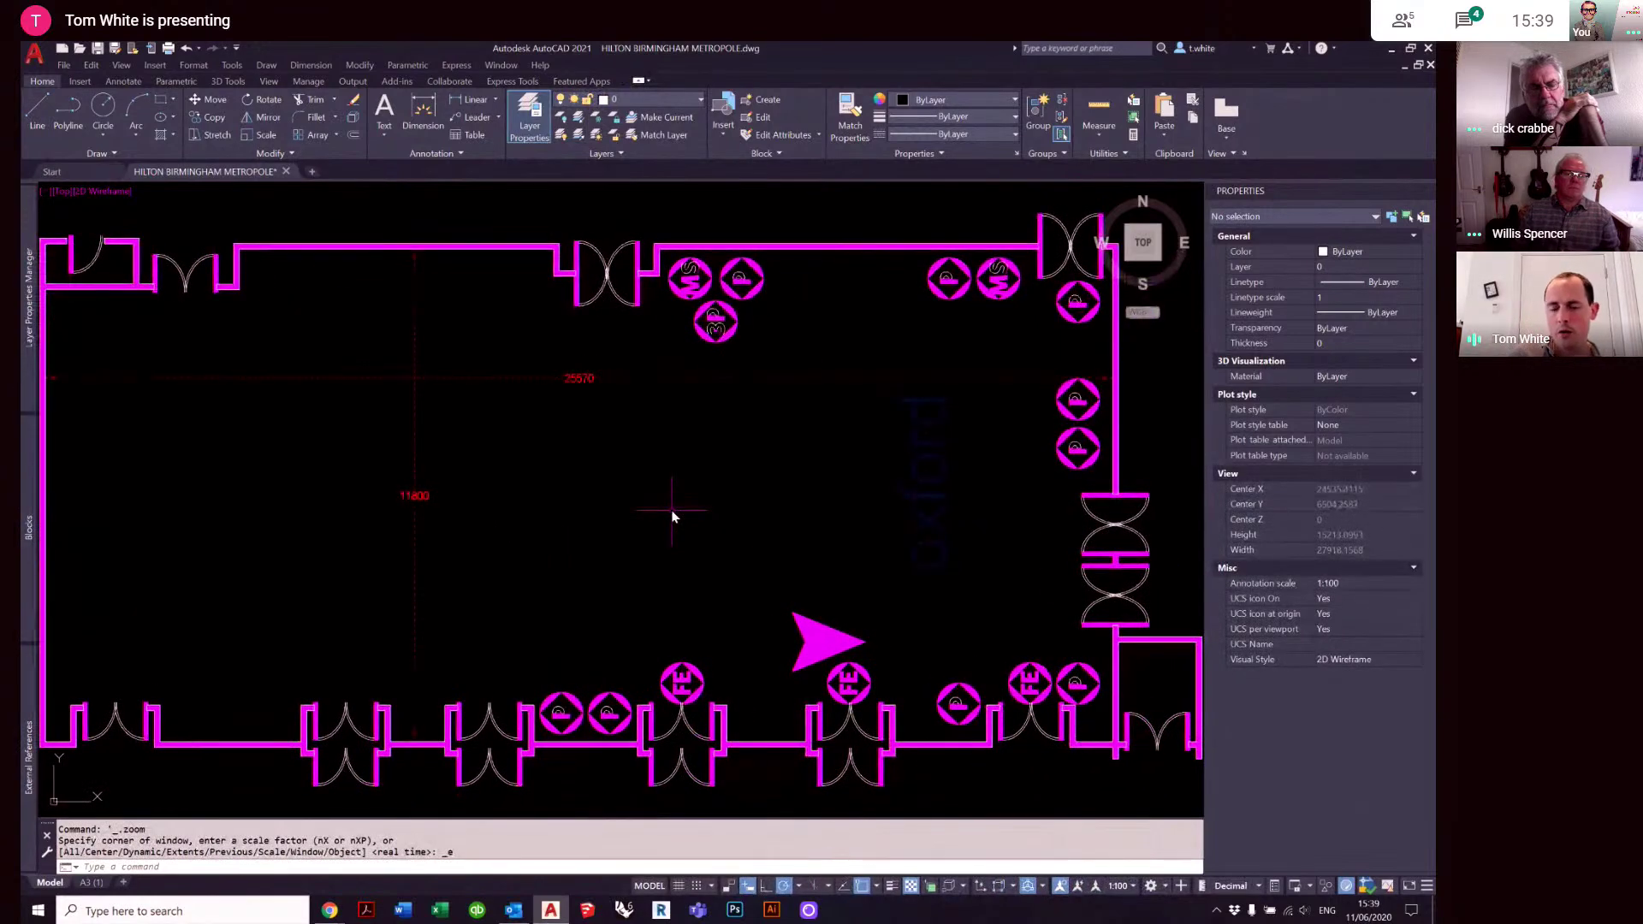
click(92, 884)
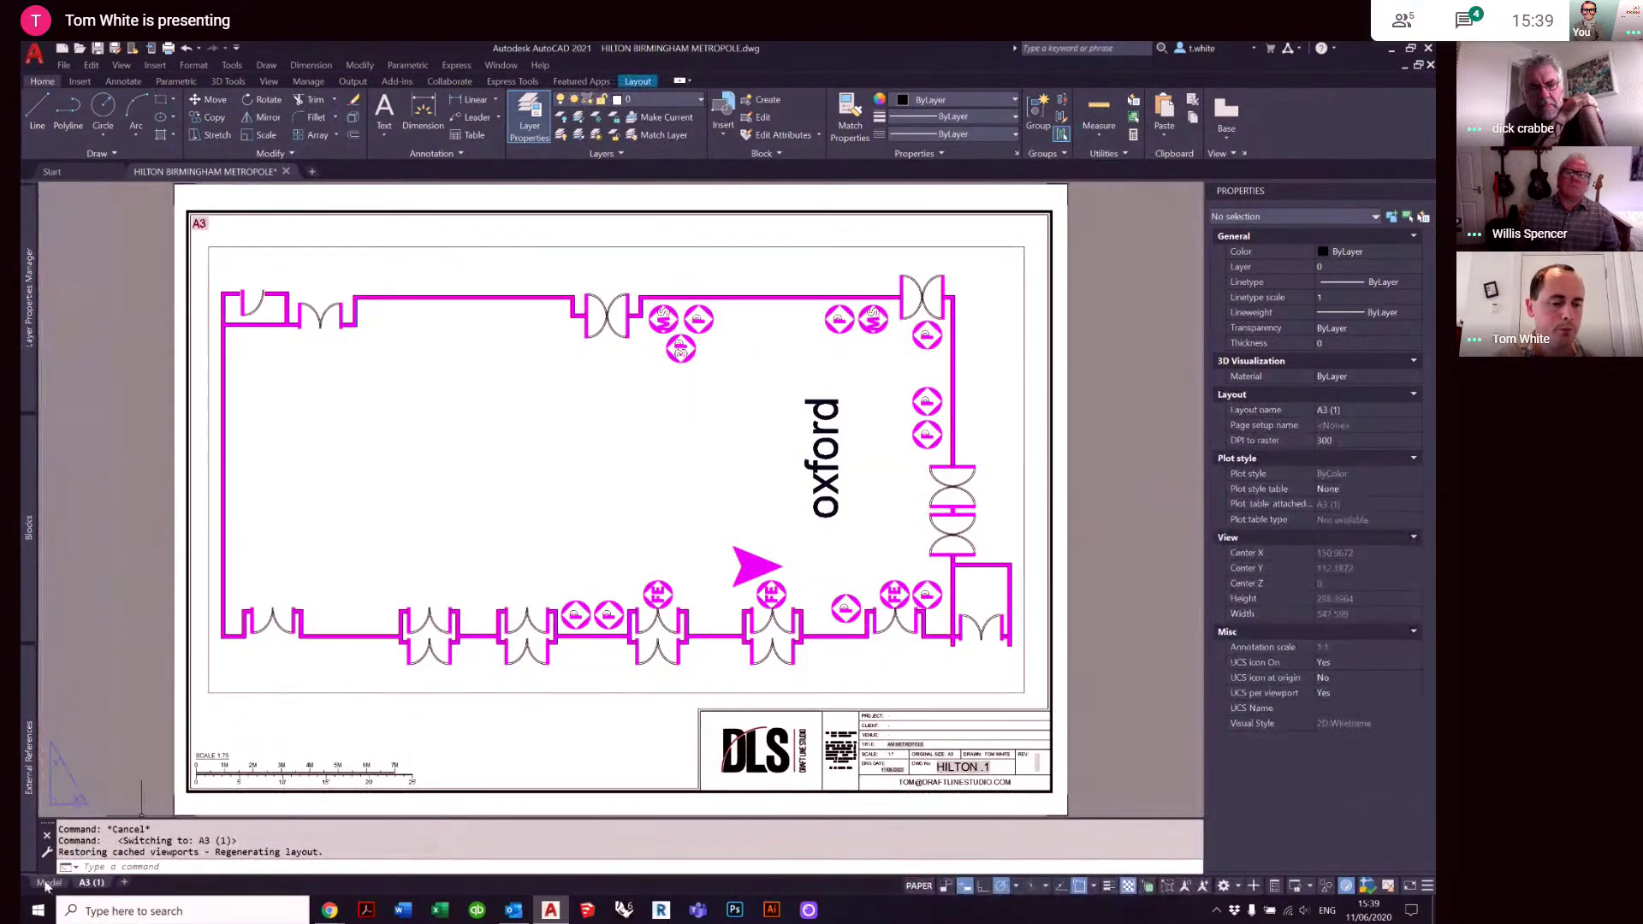
click(47, 883)
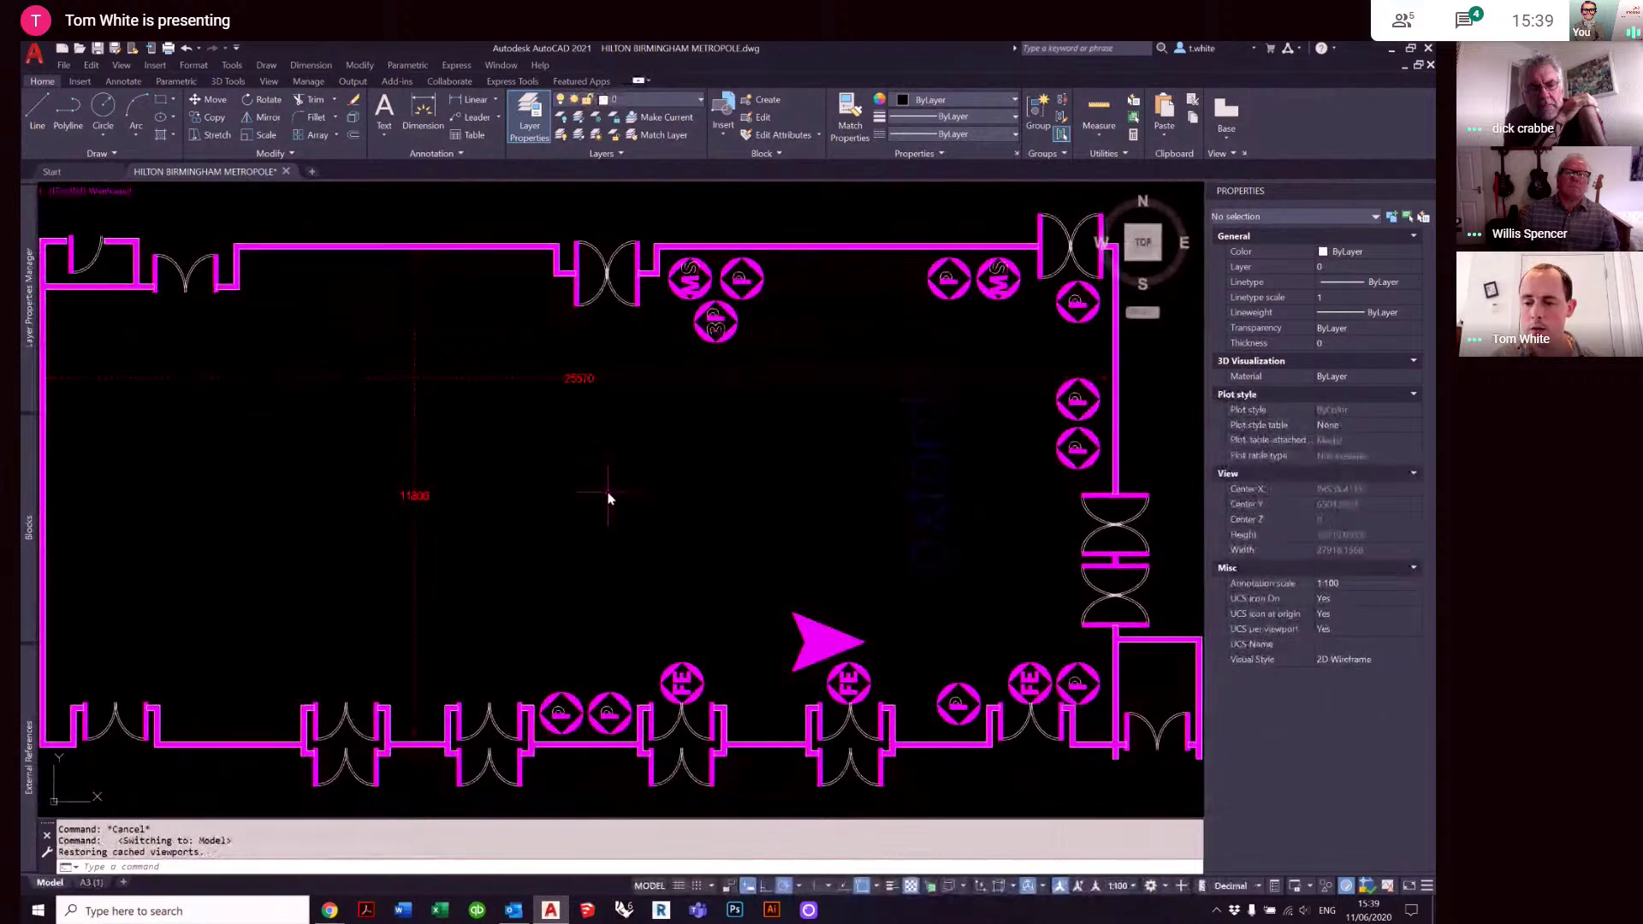
click(91, 884)
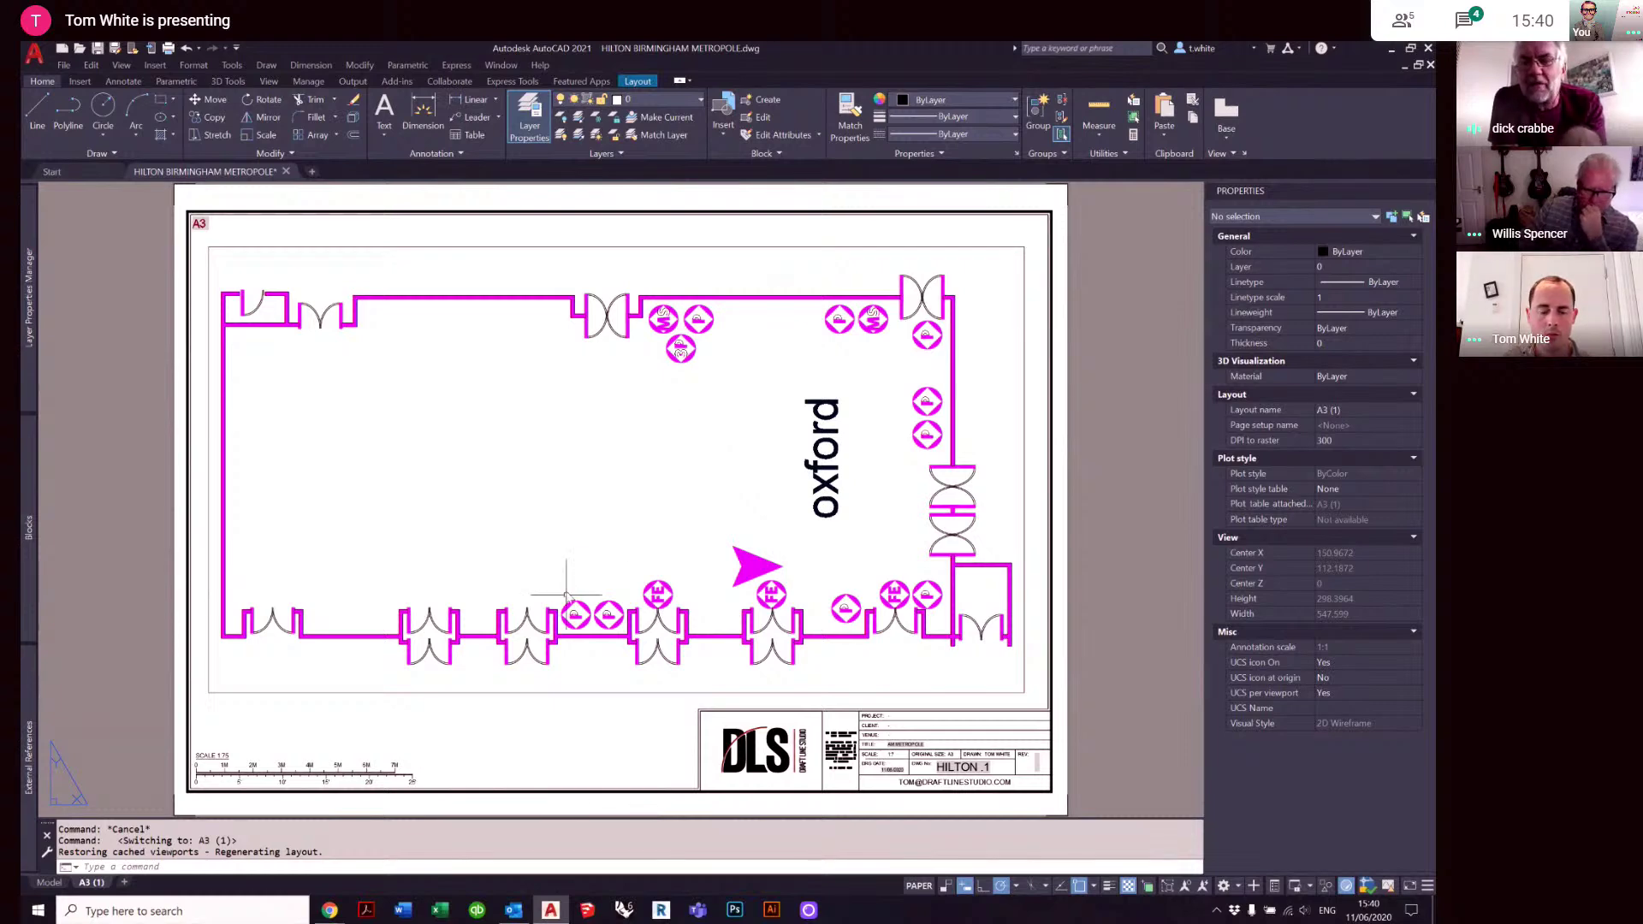
- Move all the circular symbols around the room, including the FE, P, MS and 3P ones, to the _Text layer in model space
click(49, 882)
scroll(616, 736, up, 5)
click(667, 734)
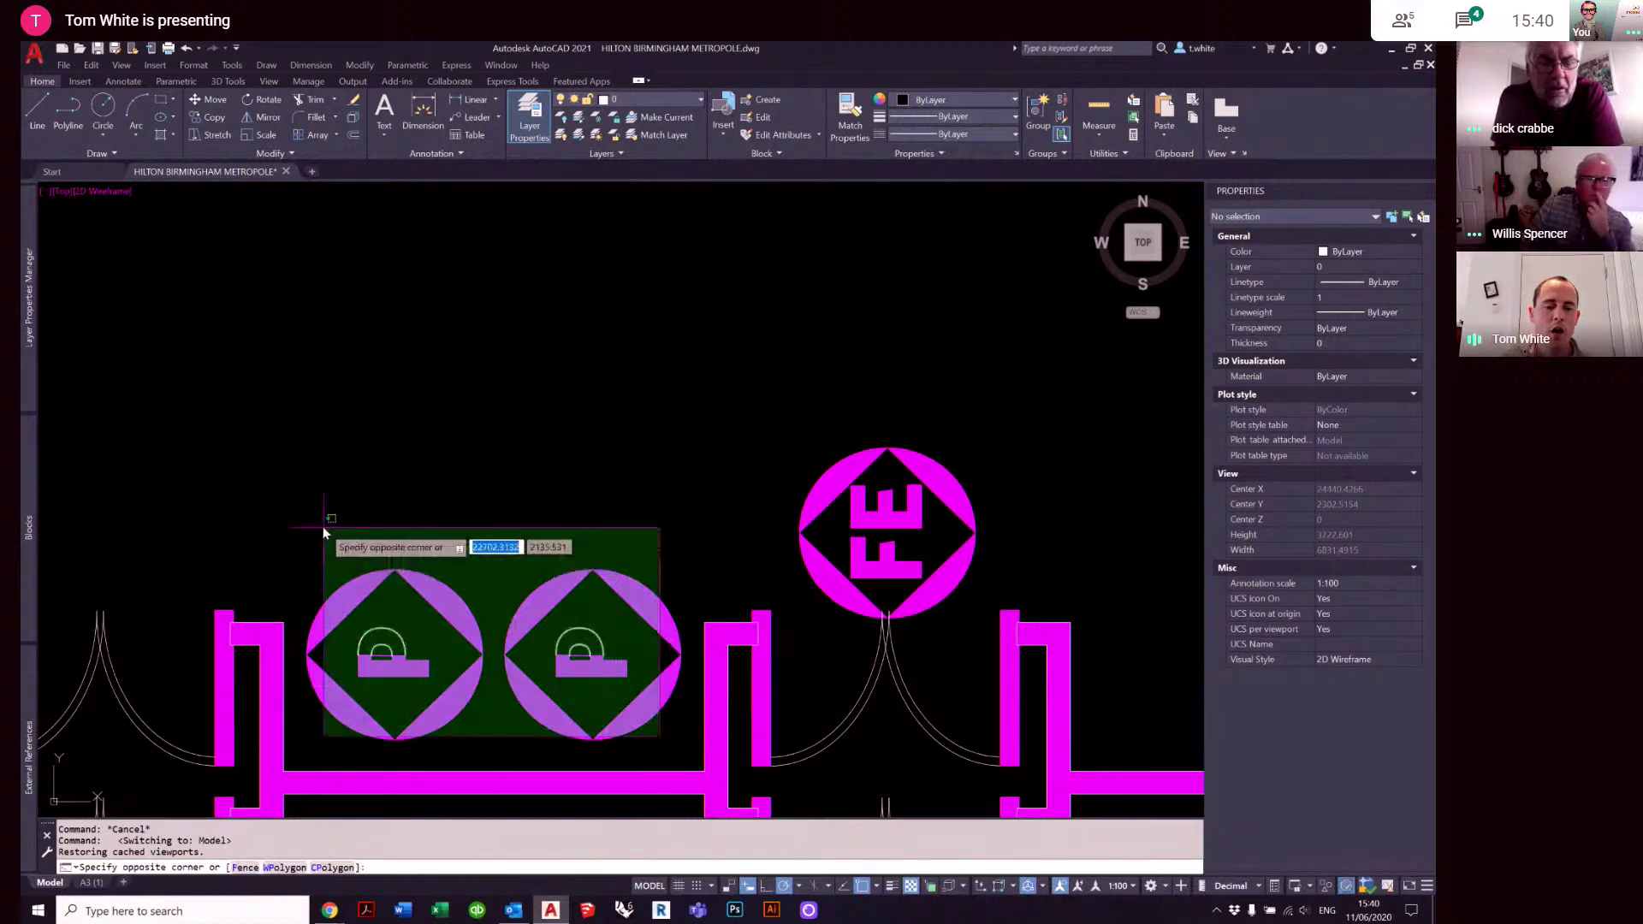
click(322, 526)
click(1015, 579)
click(729, 412)
scroll(789, 588, down, 5)
scroll(839, 598, up, 7)
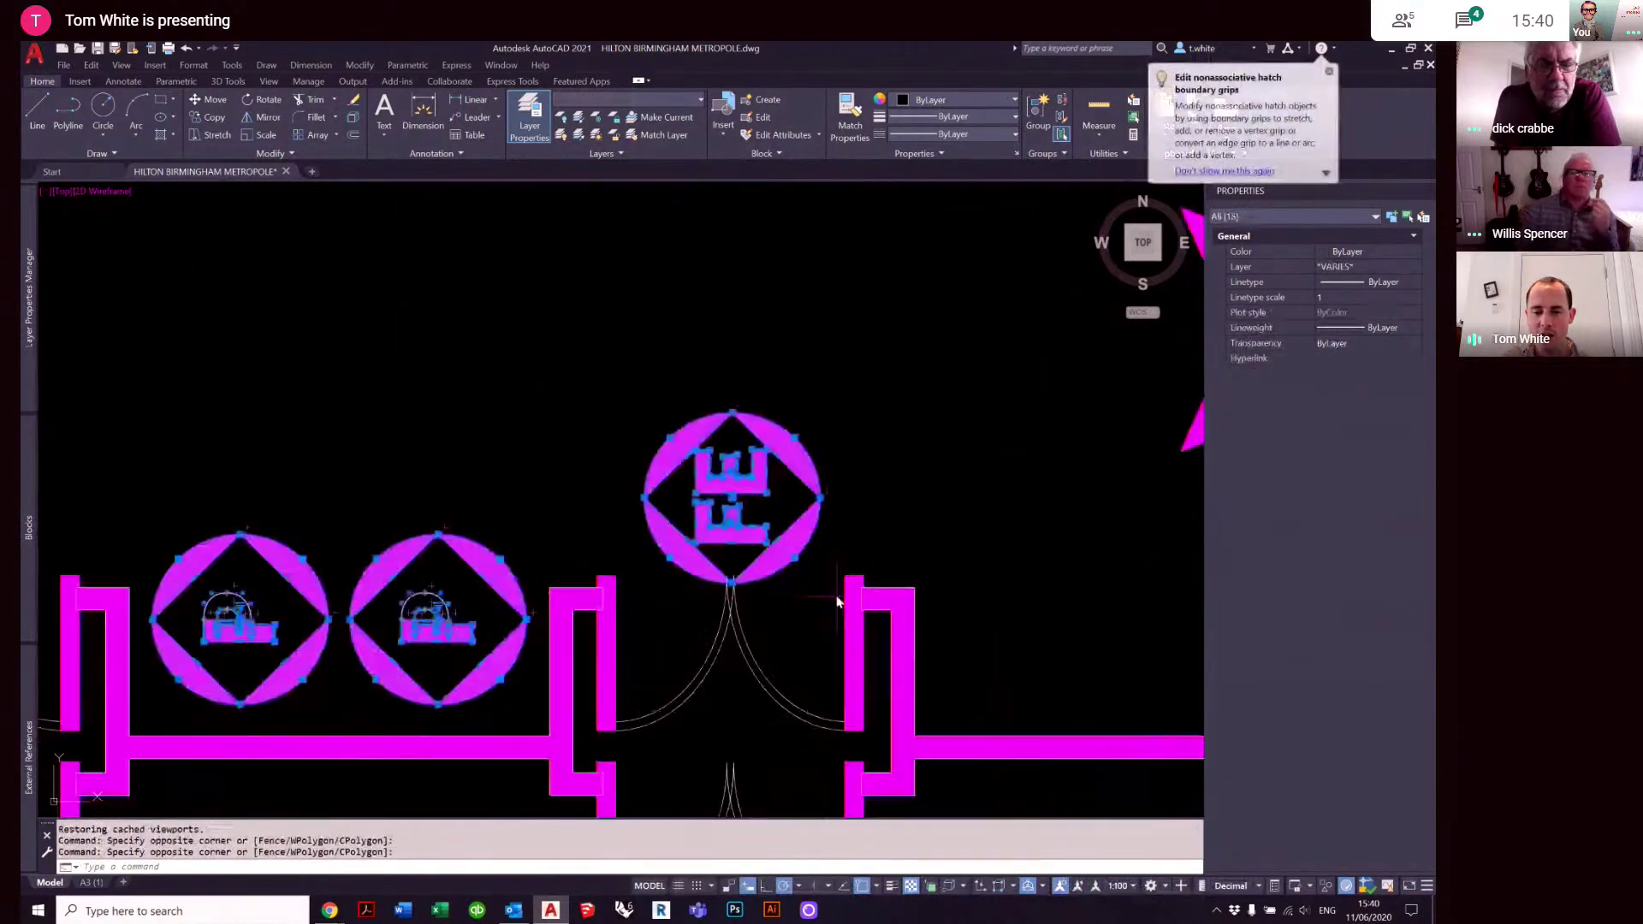
click(840, 574)
click(529, 352)
scroll(624, 540, down, 6)
scroll(836, 543, down, 3)
scroll(836, 557, up, 5)
click(837, 557)
click(676, 470)
middle_drag(980, 584, 870, 588)
click(974, 640)
click(810, 461)
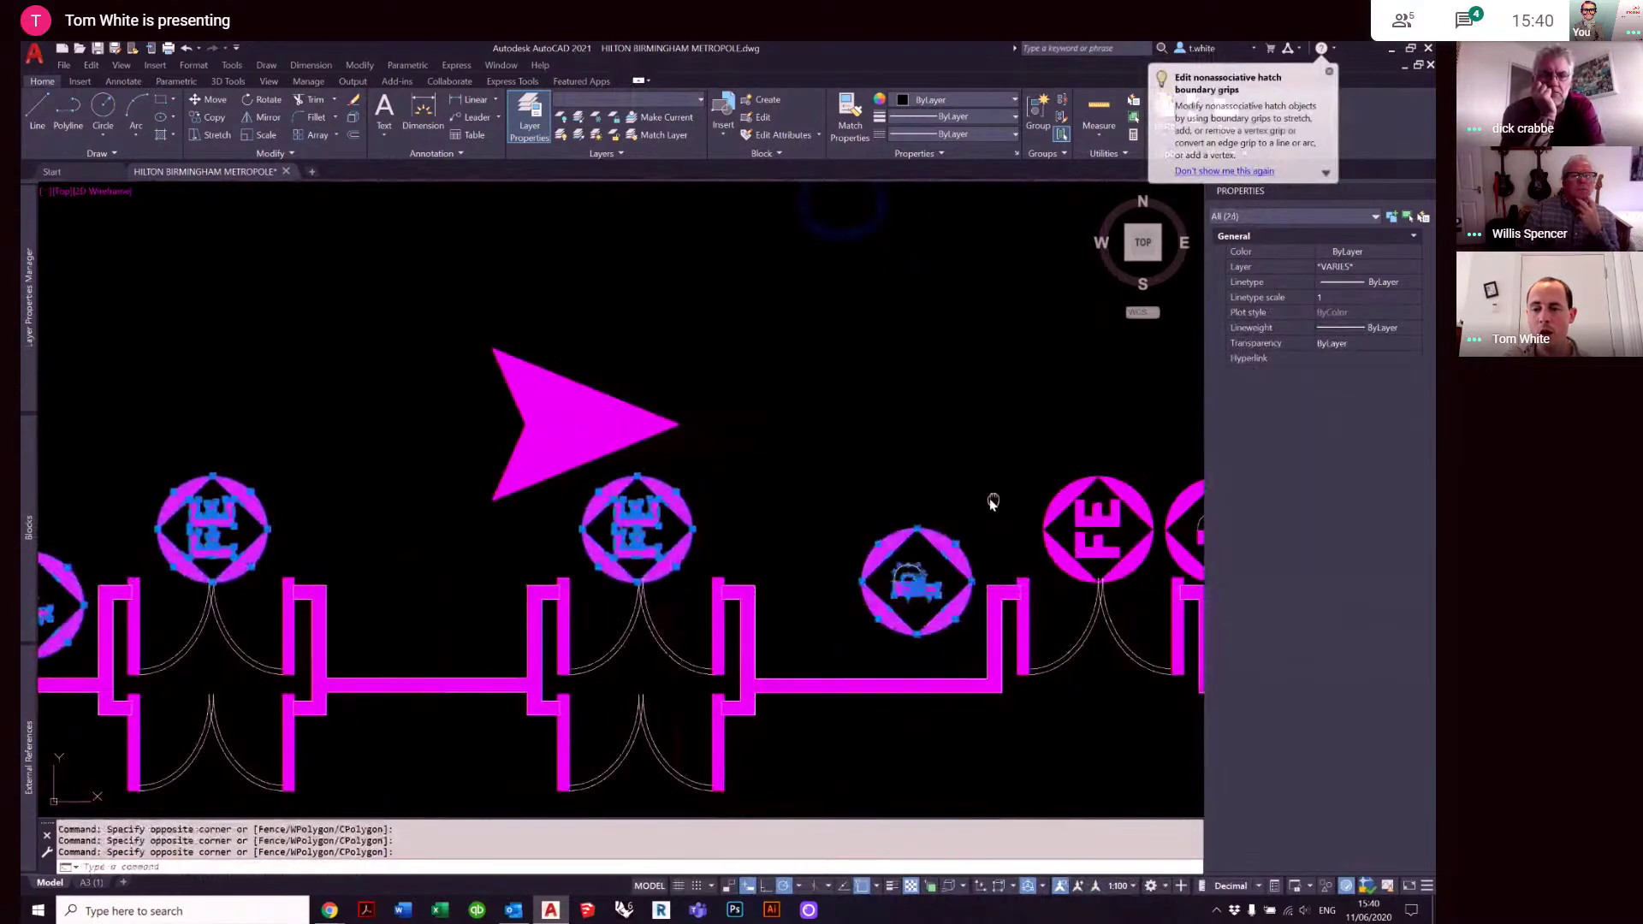
middle_drag(1138, 569, 806, 579)
scroll(809, 579, up, 3)
click(814, 580)
click(654, 411)
click(1041, 570)
click(849, 427)
scroll(924, 537, down, 4)
middle_drag(929, 424, 887, 730)
click(917, 488)
click(839, 383)
middle_drag(909, 285, 879, 510)
click(880, 510)
click(821, 436)
click(753, 460)
click(198, 398)
click(363, 523)
click(238, 466)
middle_drag(138, 505, 659, 467)
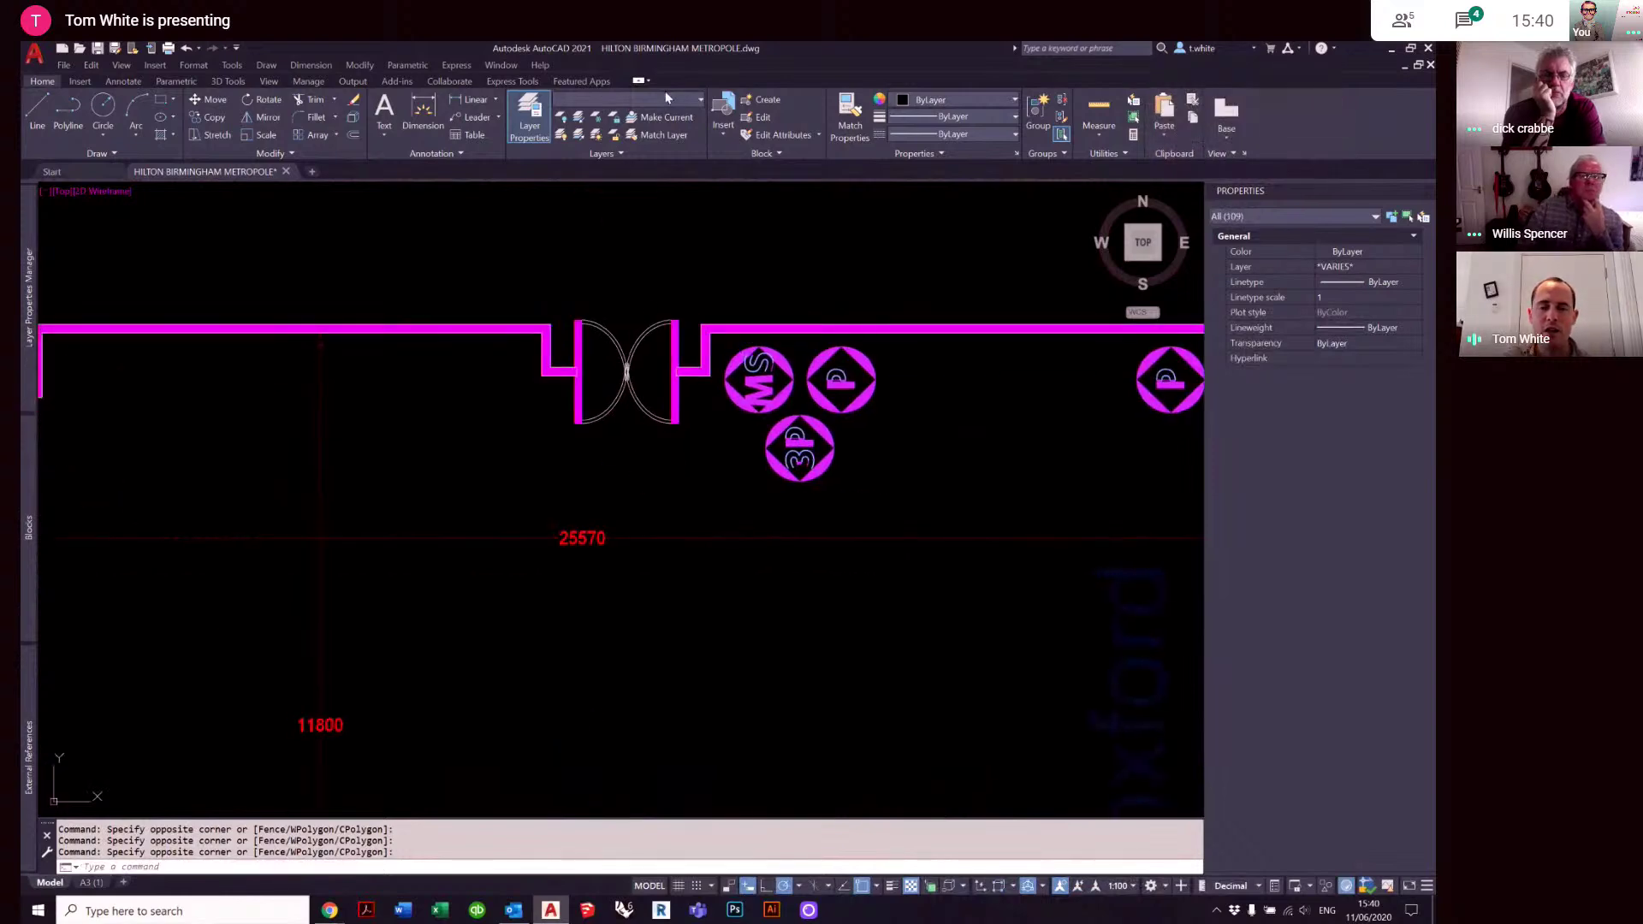
click(670, 100)
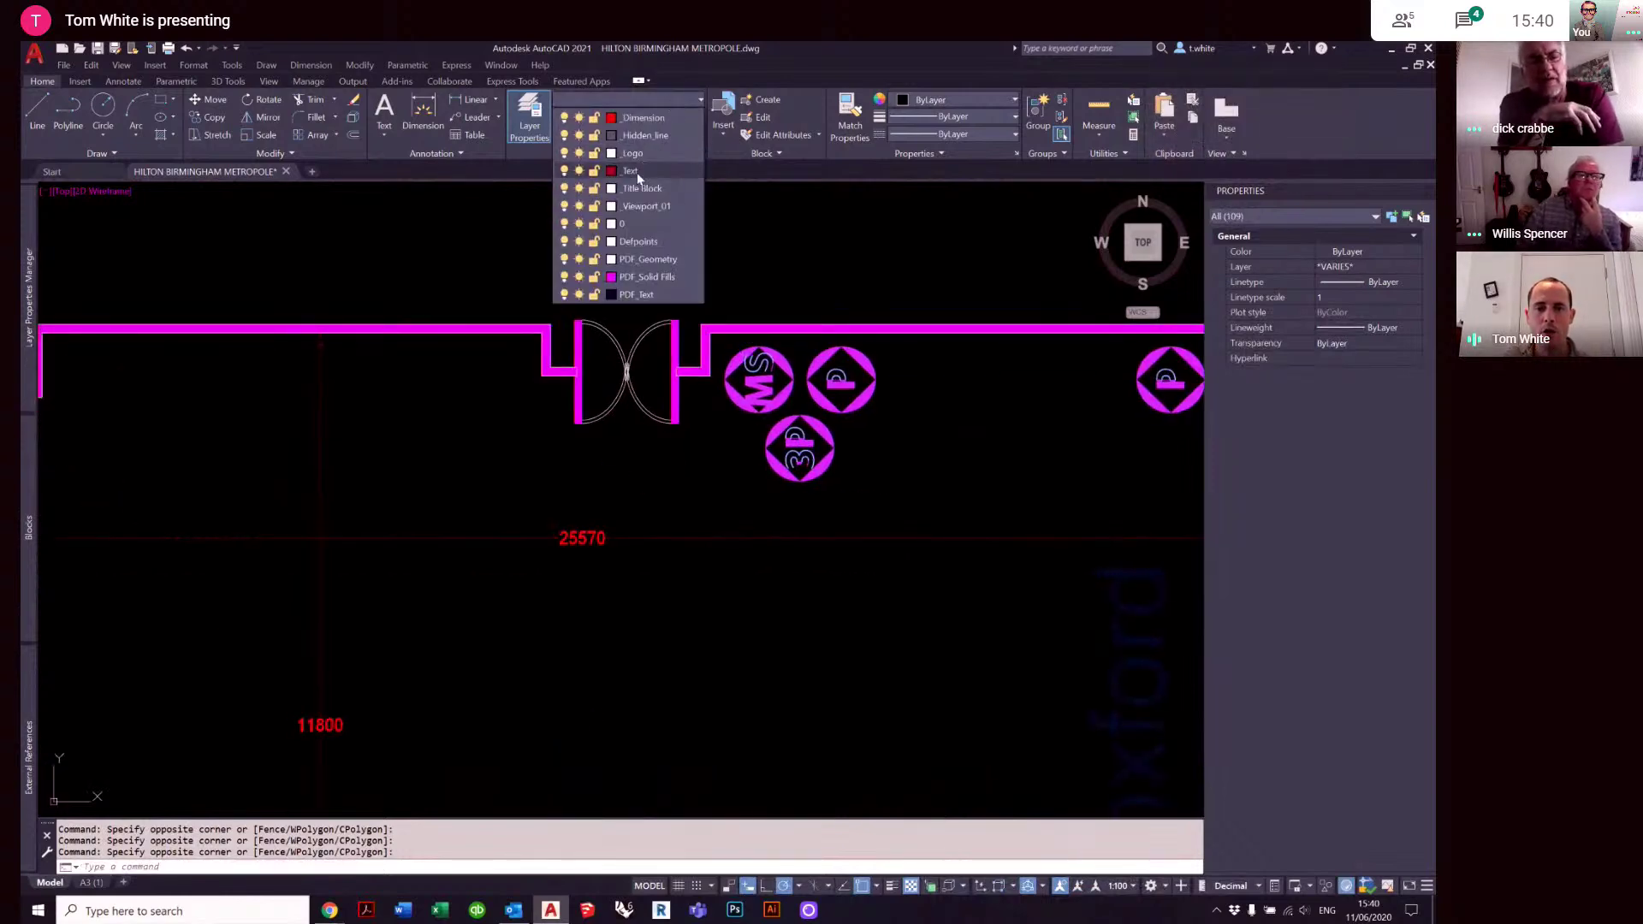
click(631, 173)
key(Escape)
key(Escape)
scroll(795, 368, down, 2)
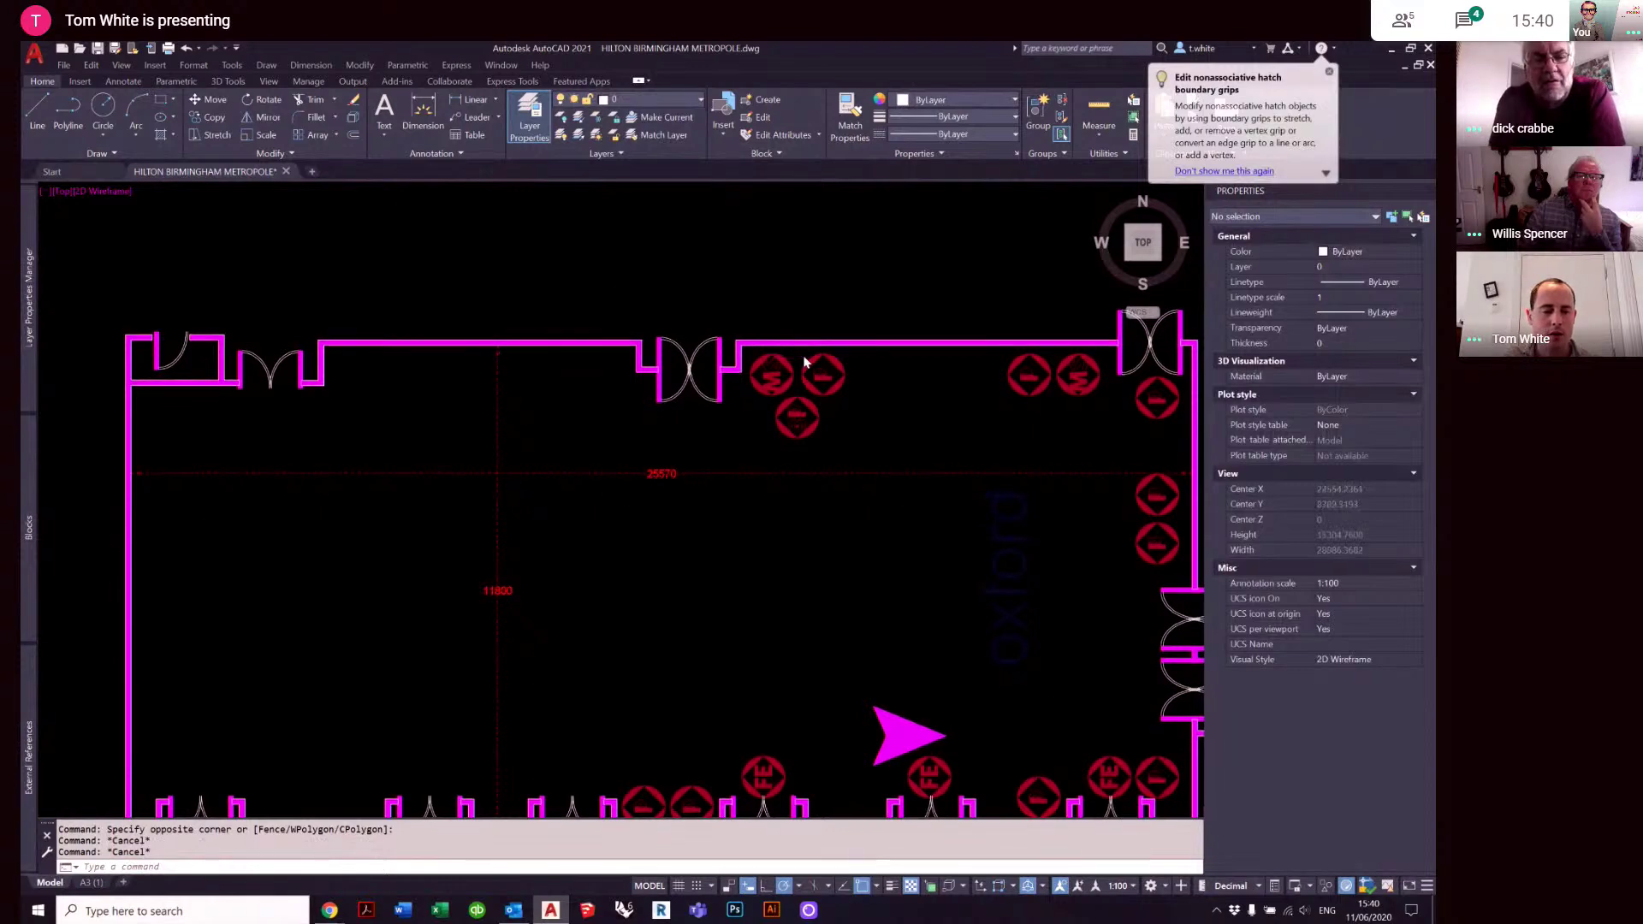
- Freeze the circular symbols' layer inside the A3 (1) layout's viewport and return to paper space
middle_click(804, 356)
middle_click(805, 356)
click(91, 882)
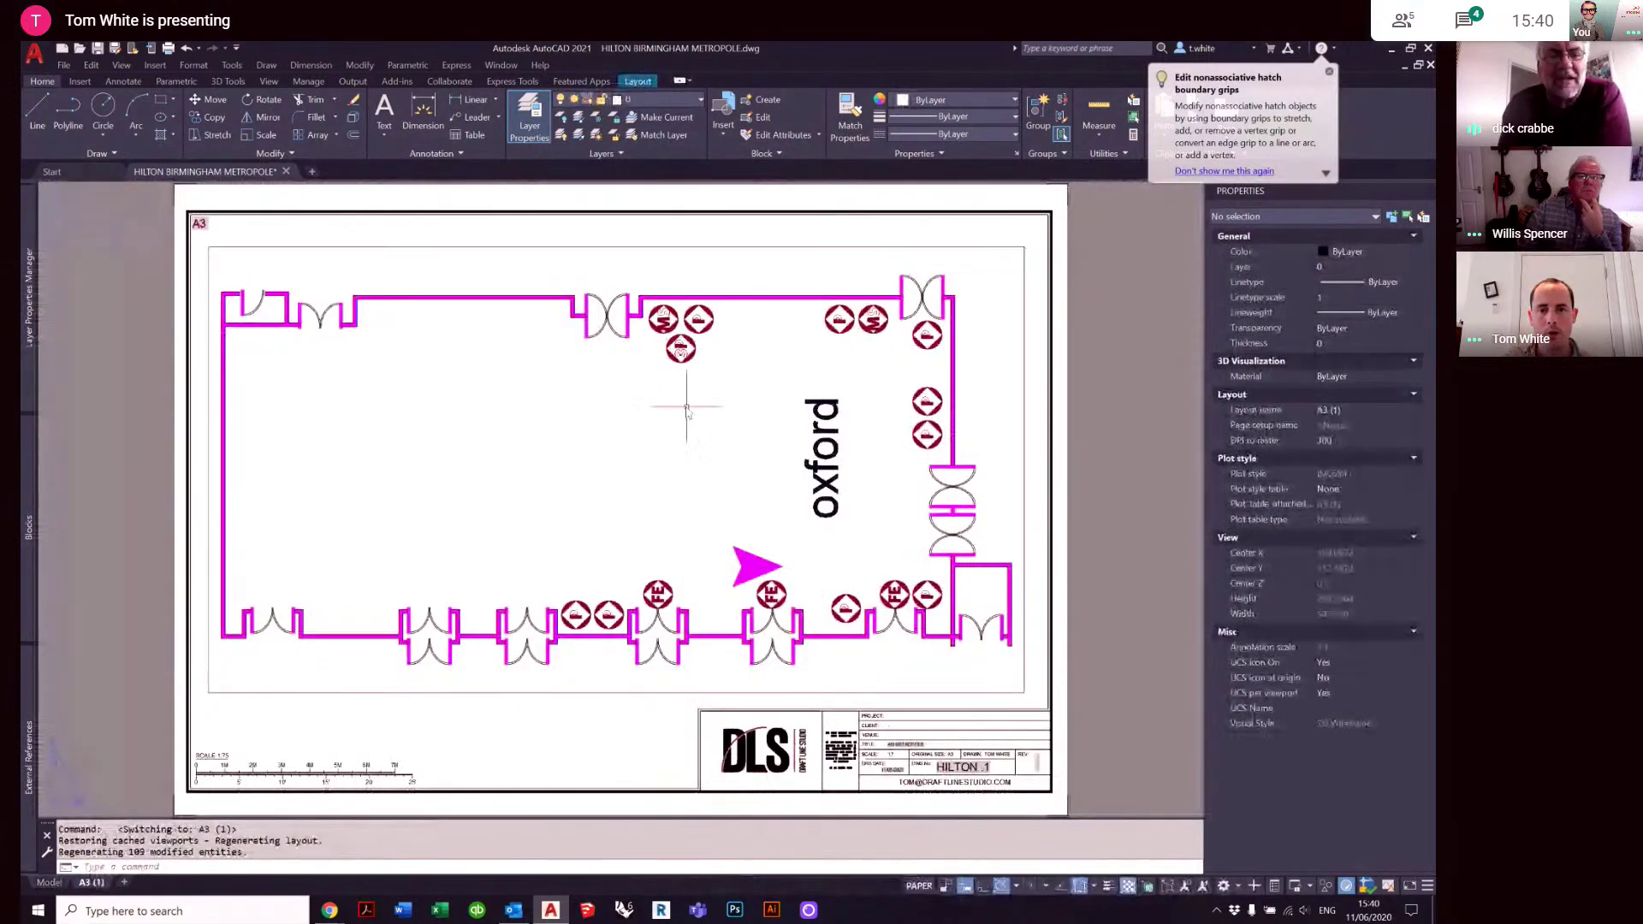
double_click(659, 377)
click(596, 117)
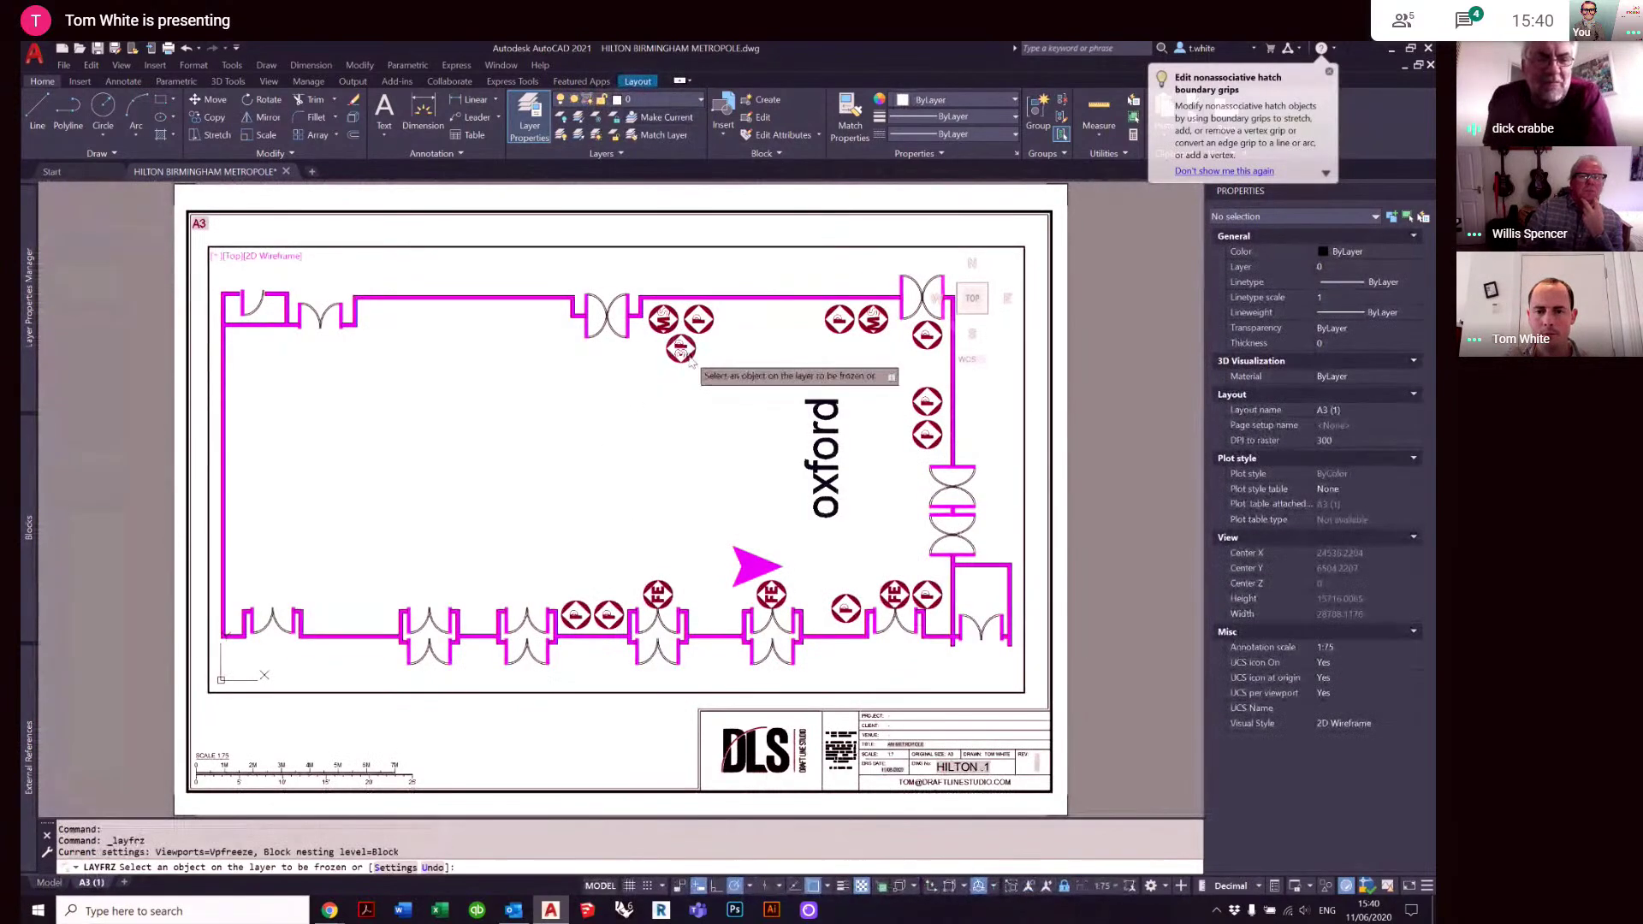
click(682, 351)
key(Escape)
double_click(1101, 436)
middle_click(1101, 435)
middle_click(1102, 435)
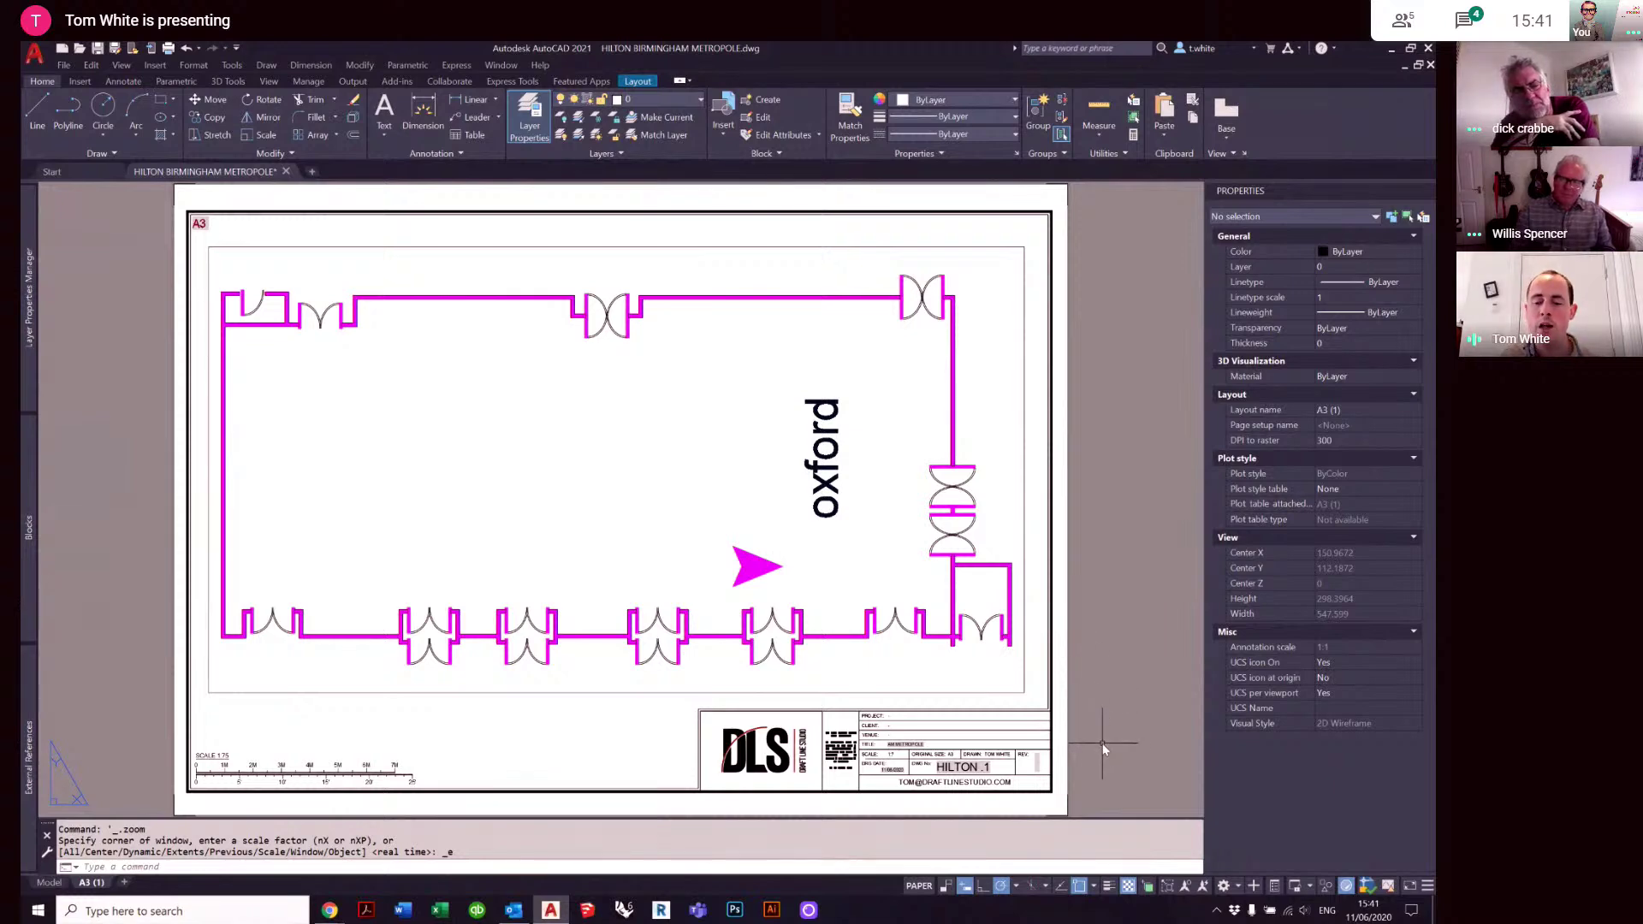
click(1069, 798)
scroll(1091, 771, down, 1)
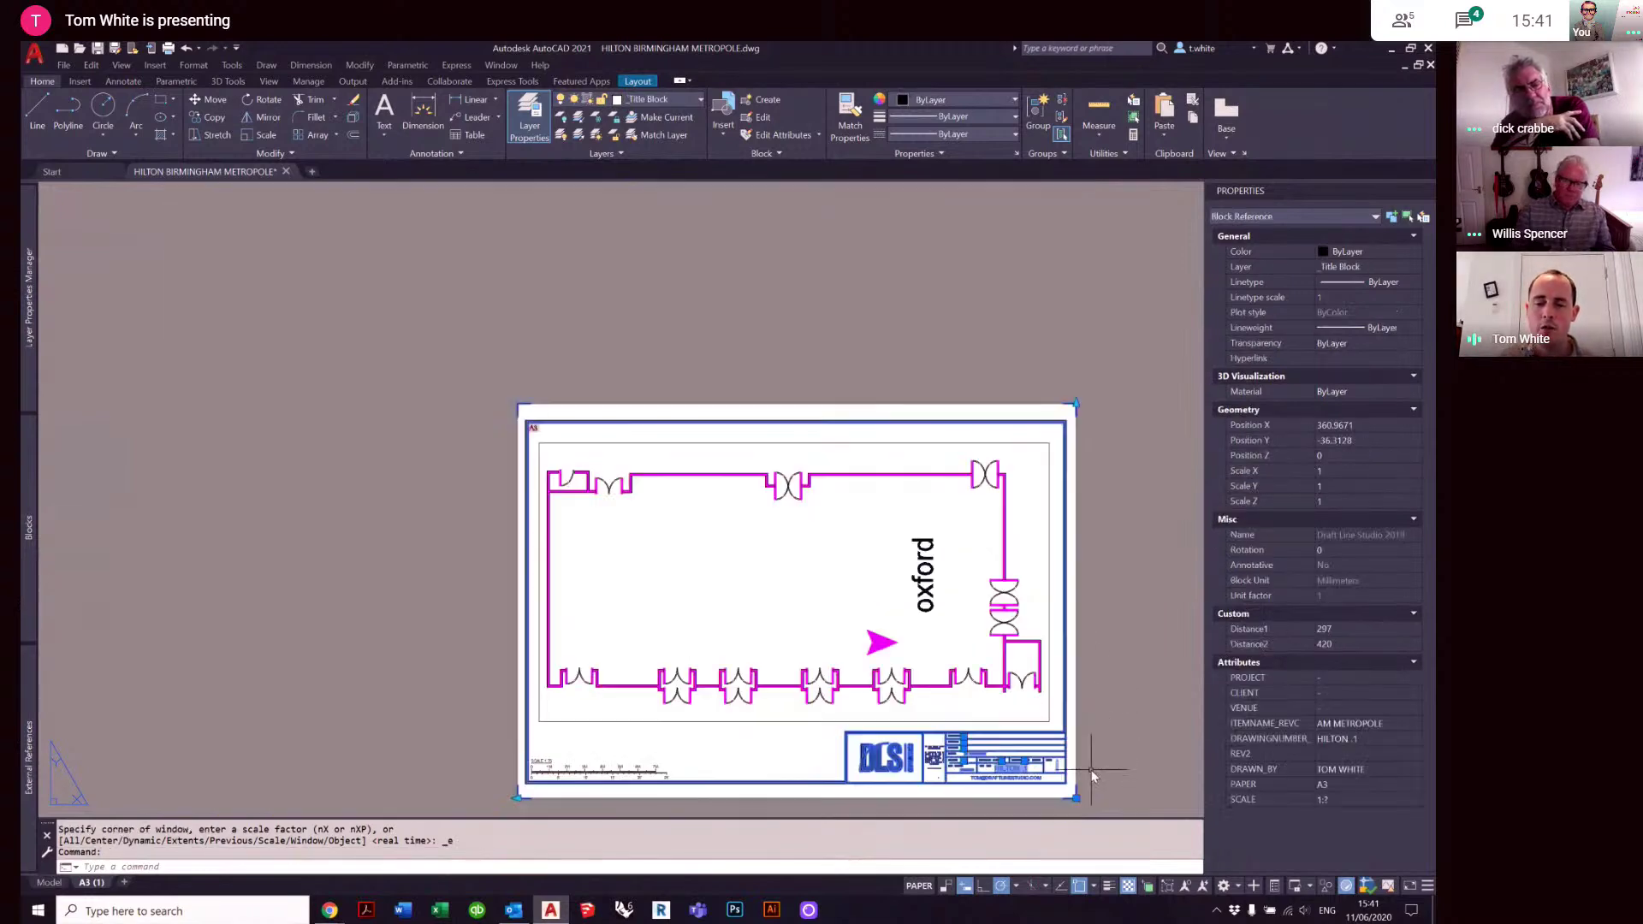
key(Escape)
key(Escape)
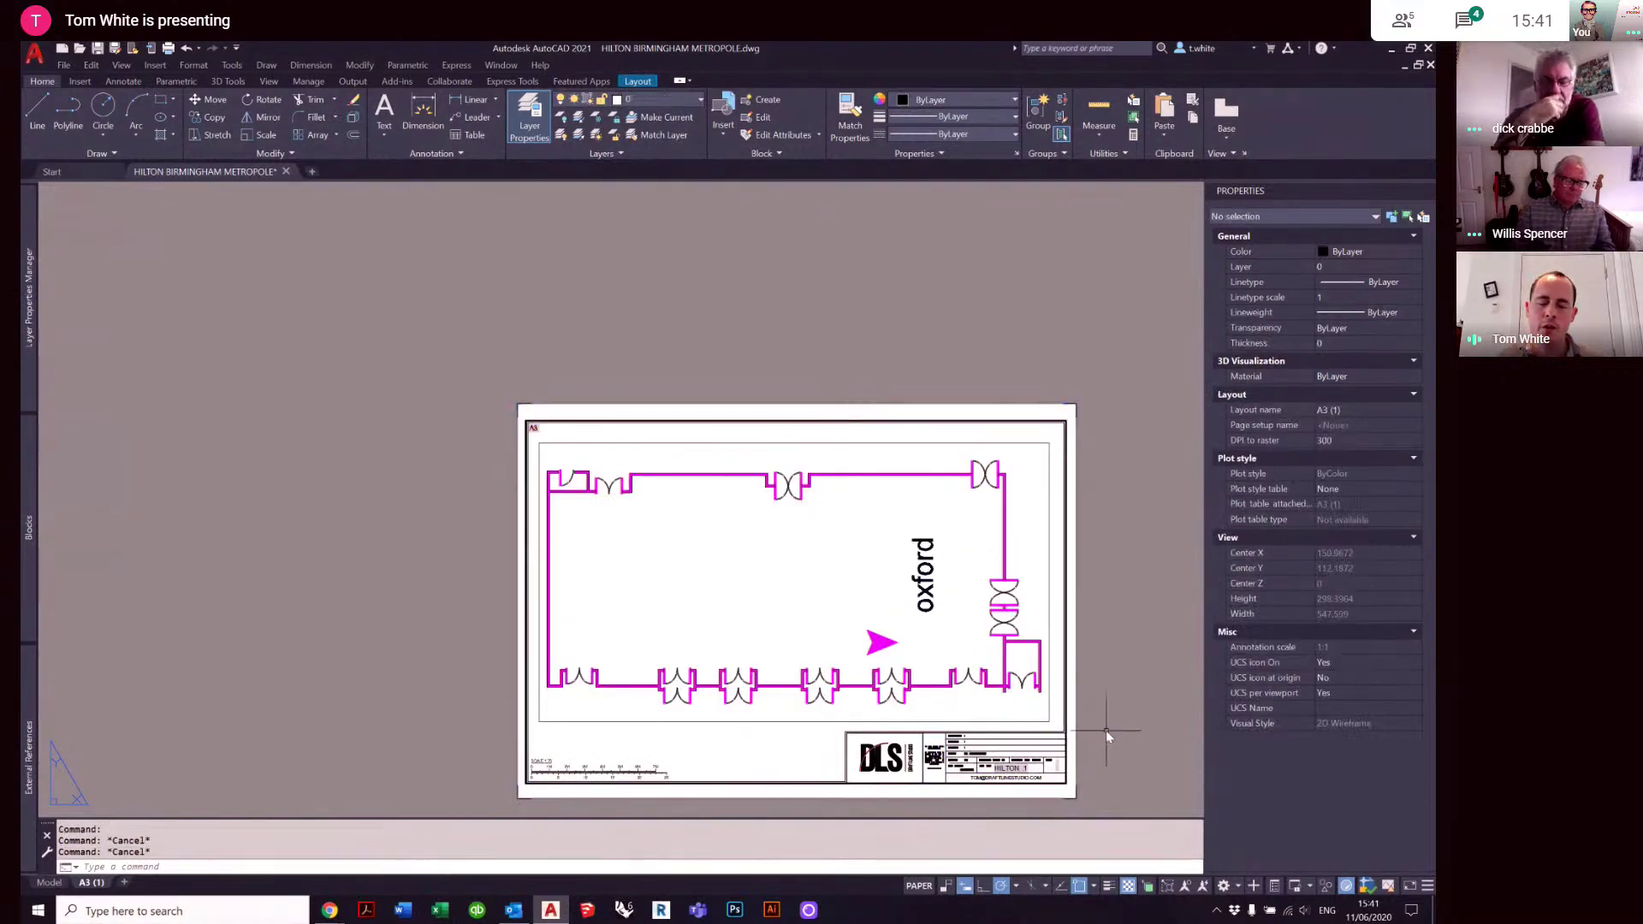
middle_click(1101, 665)
middle_click(1102, 664)
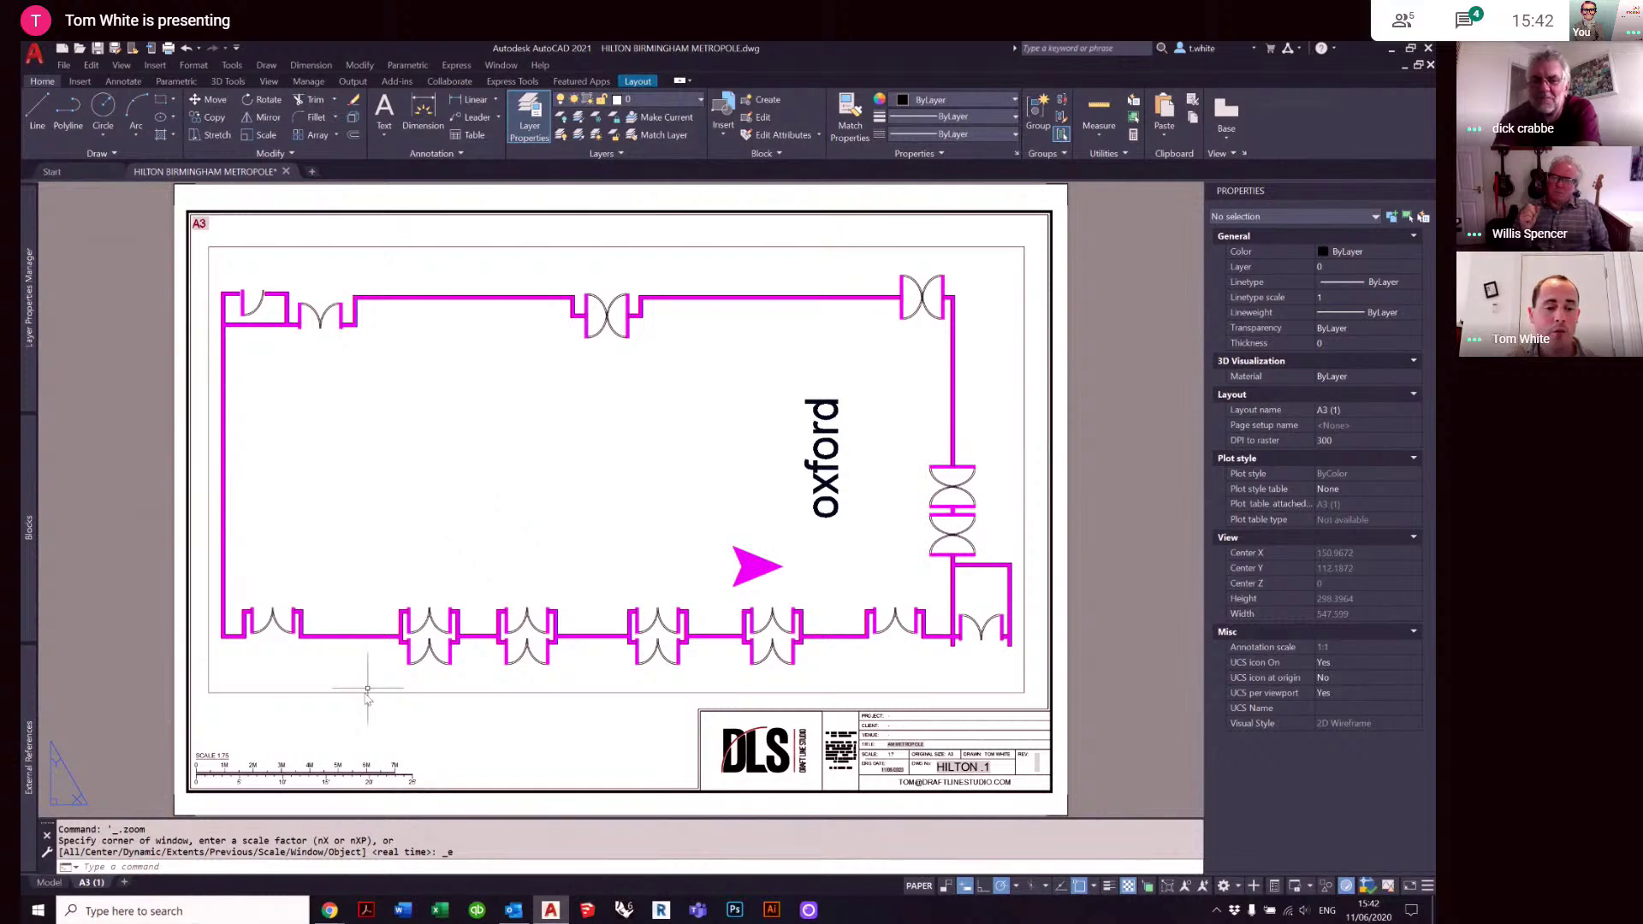
- Draw a horizontal construction line in model space level with the inner corner of a door recess on the lower wall
click(45, 883)
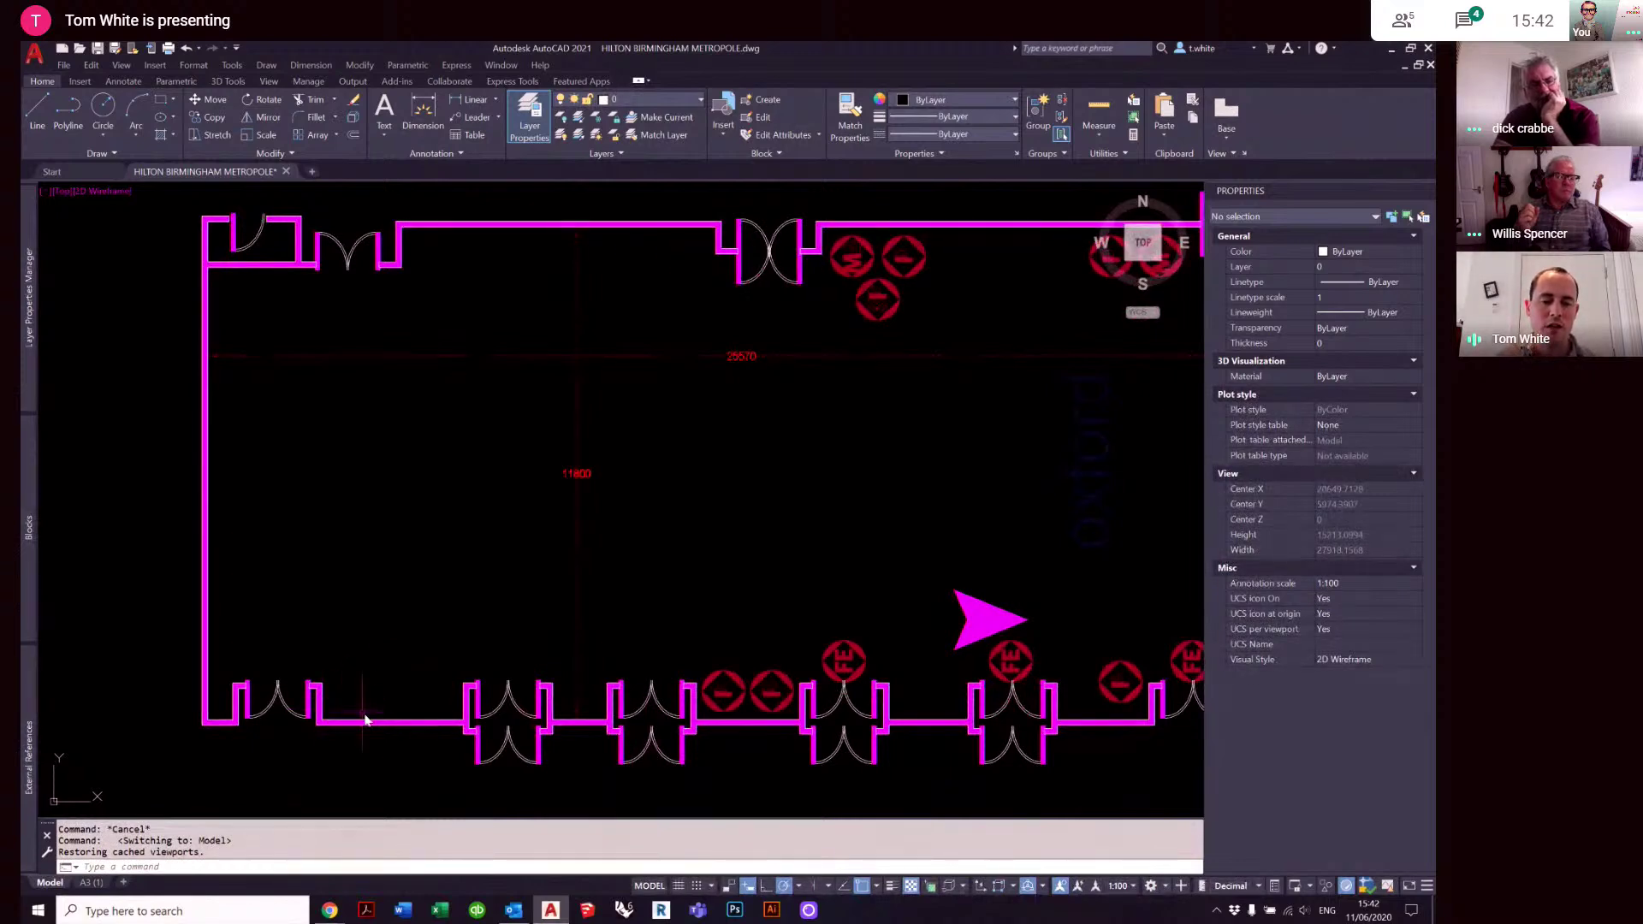
scroll(344, 697, up, 4)
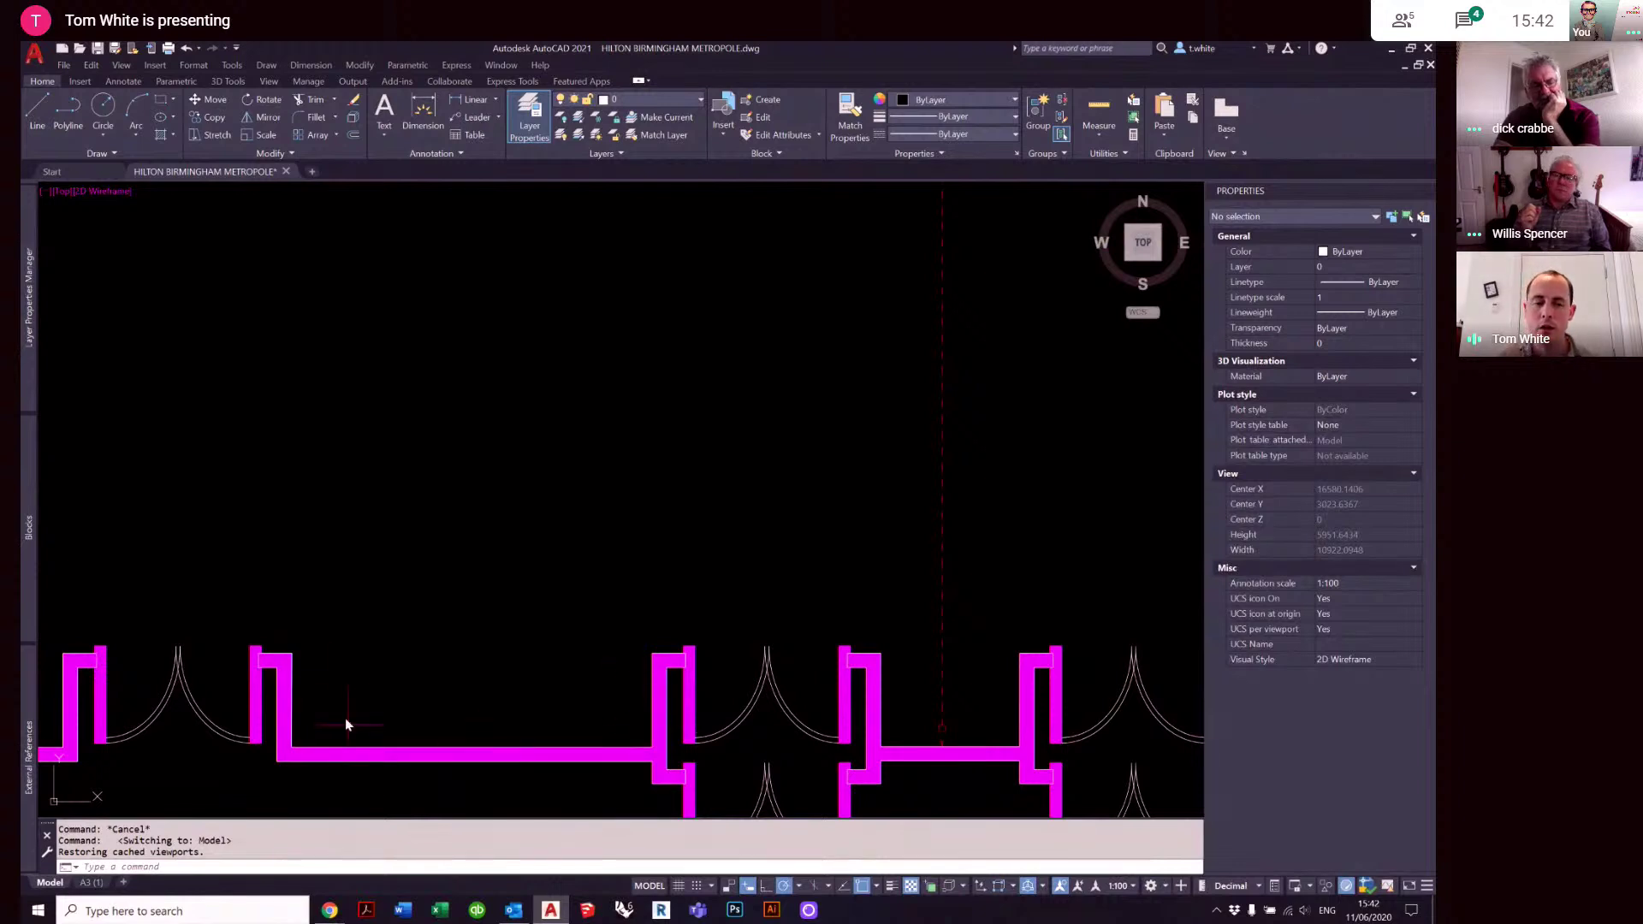
scroll(311, 664, down, 2)
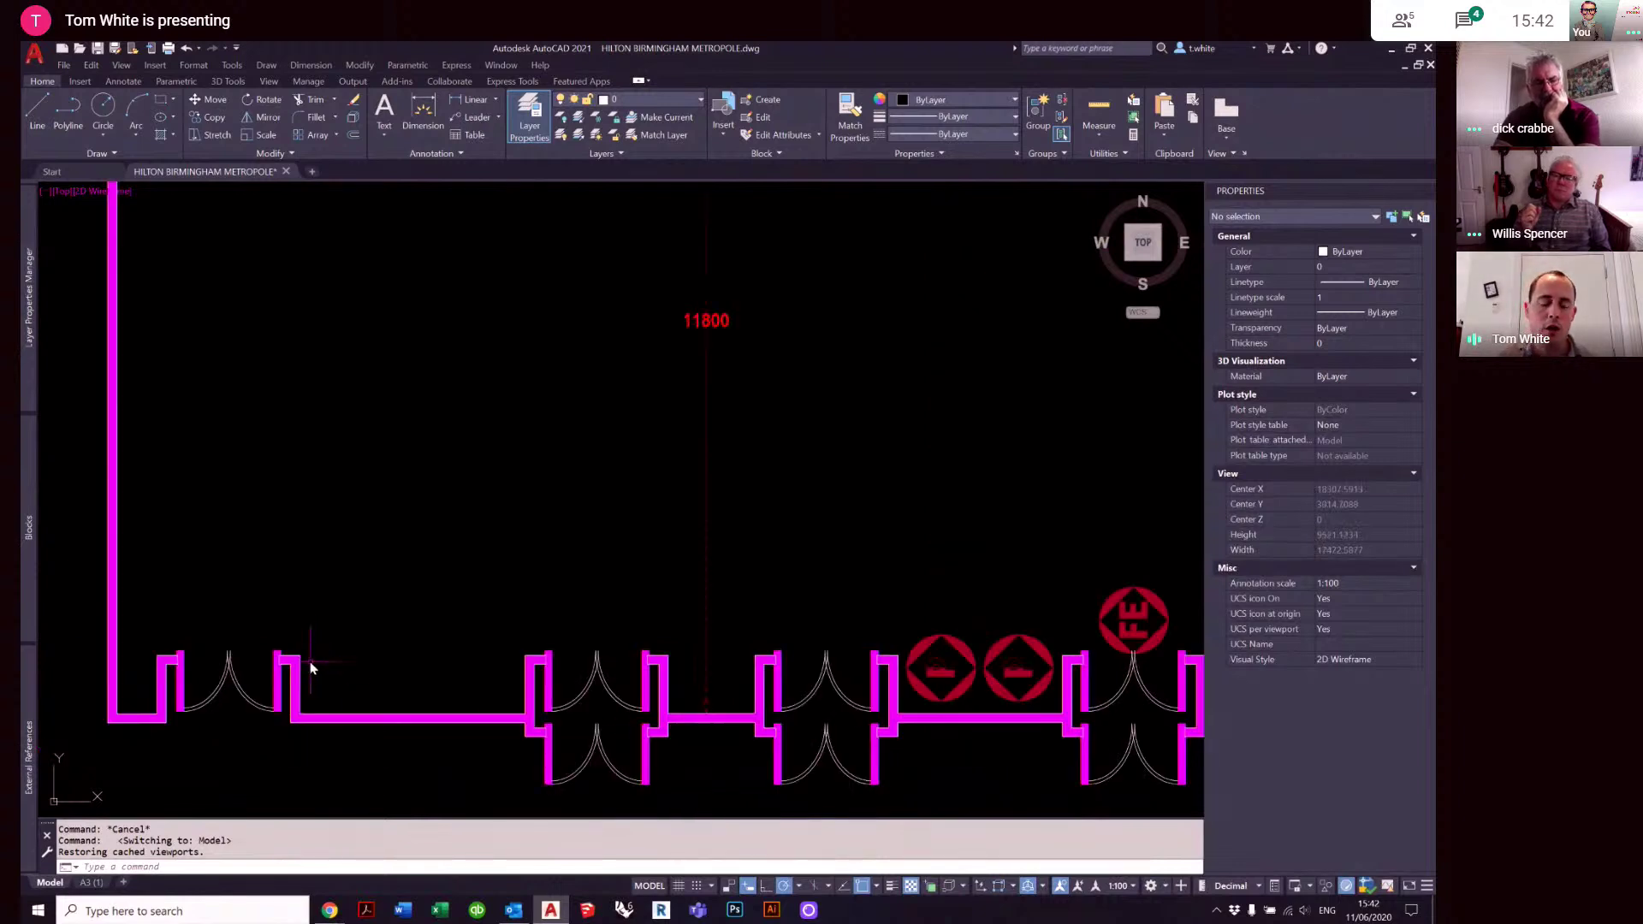
text(xl)
key(Return)
text(h)
key(Return)
click(523, 656)
key(Return)
- Offset the horizontal construction line upward into the room
text(o)
key(Return)
text(25)
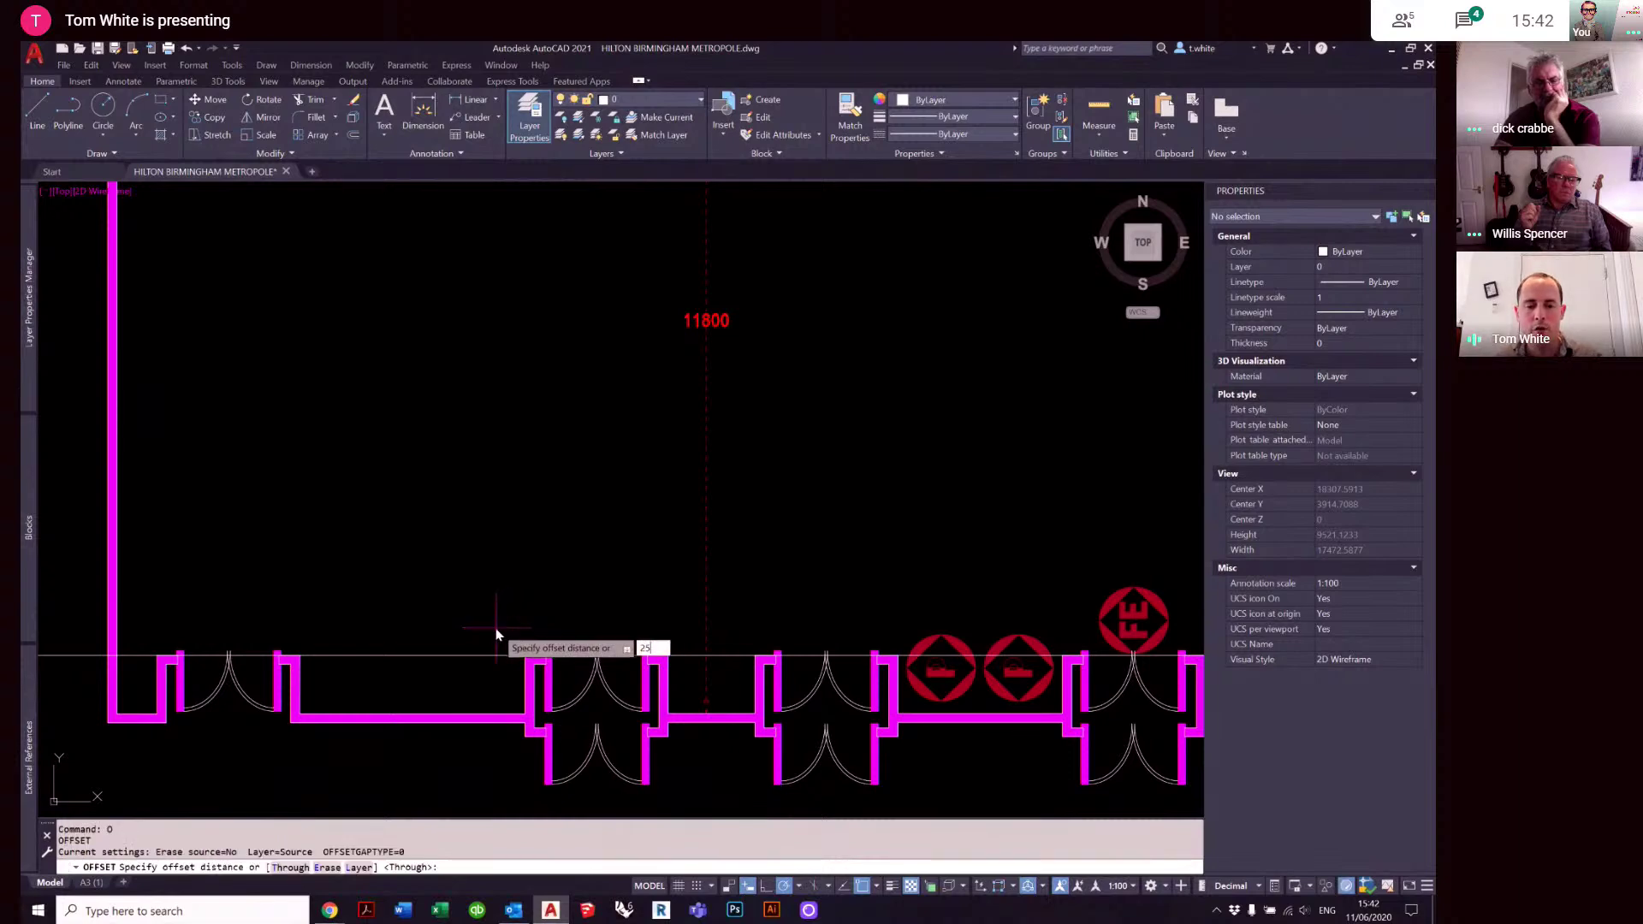
key(Return)
click(486, 655)
click(498, 623)
key(Escape)
- Erase the original construction line level with the door recesses, keeping the offset copy
click(475, 649)
click(447, 670)
text(e)
key(Return)
scroll(418, 681, down, 4)
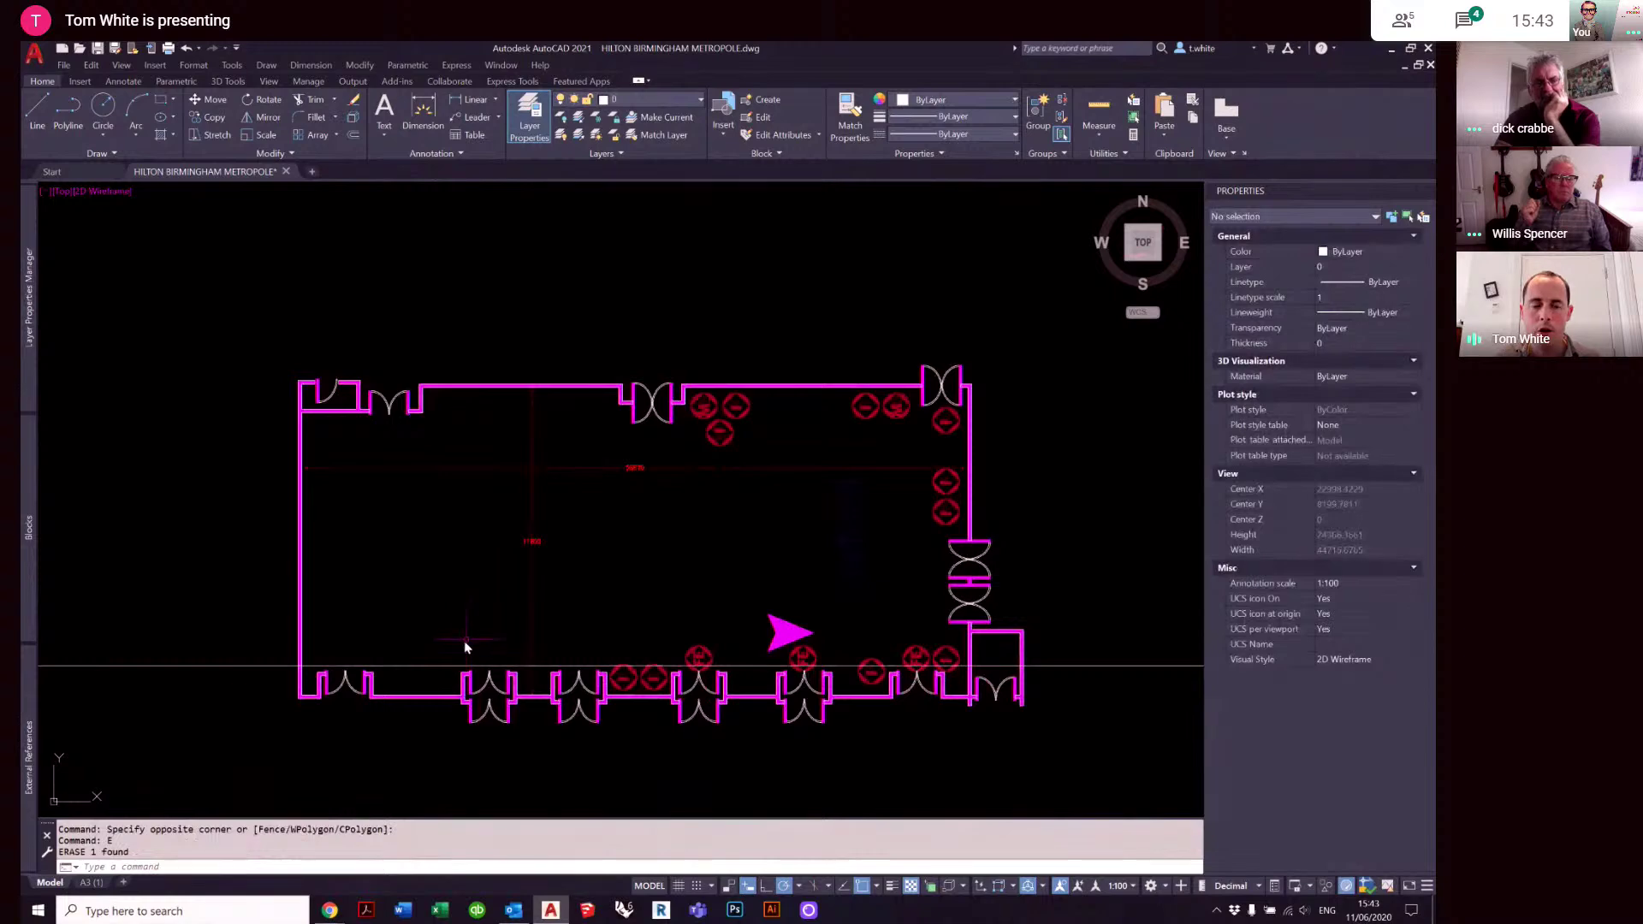
scroll(450, 412, up, 2)
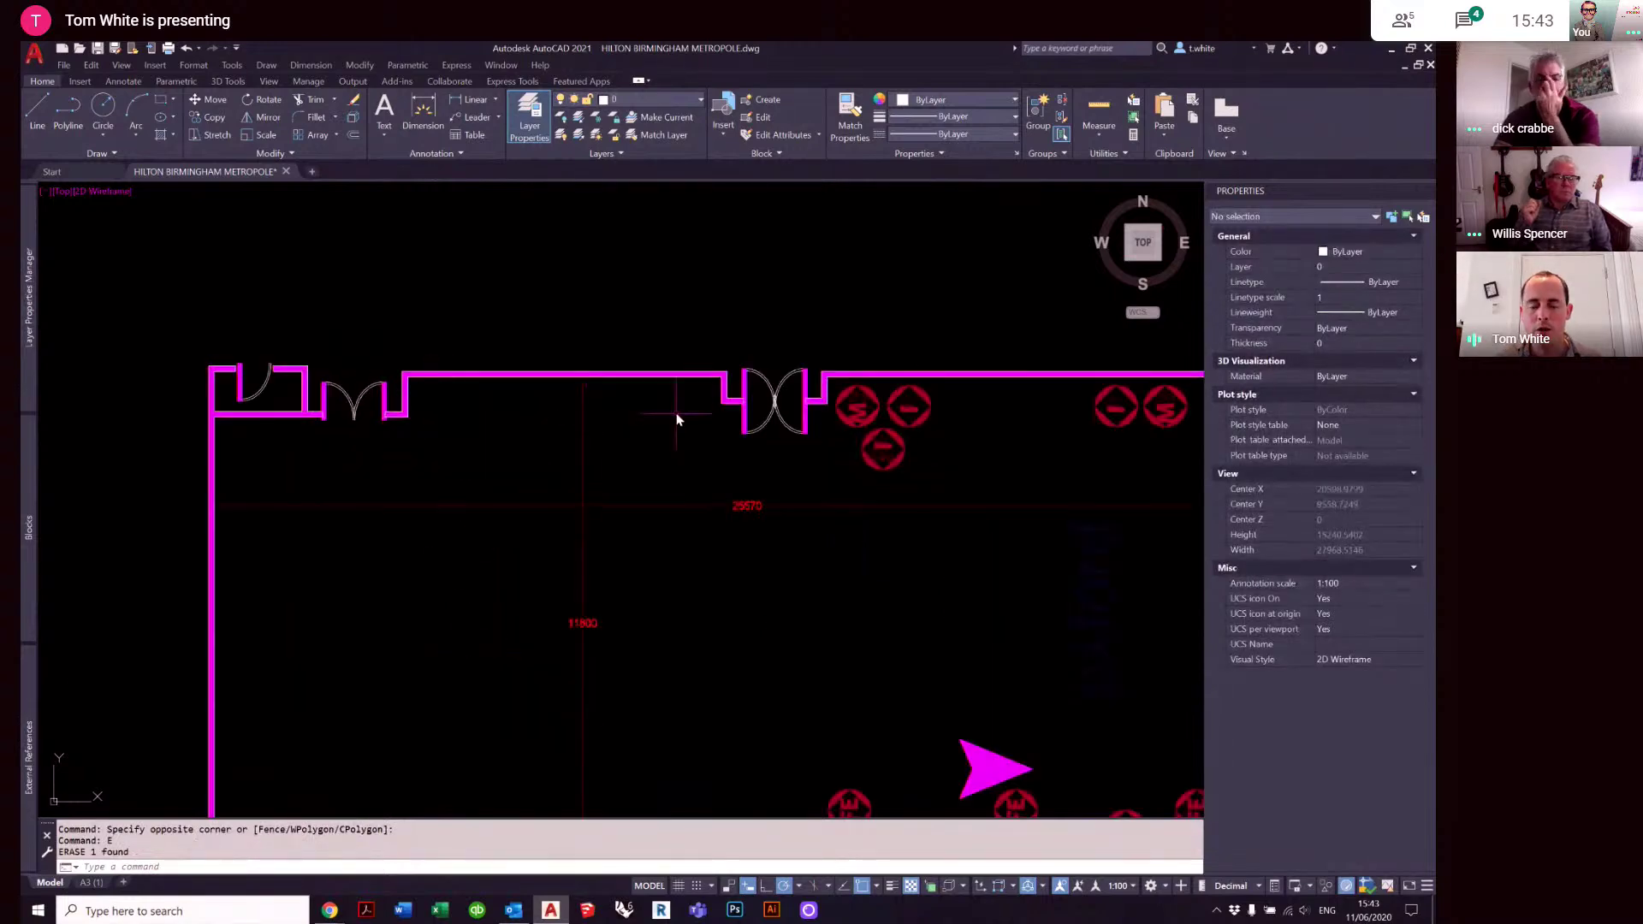
scroll(695, 411, down, 2)
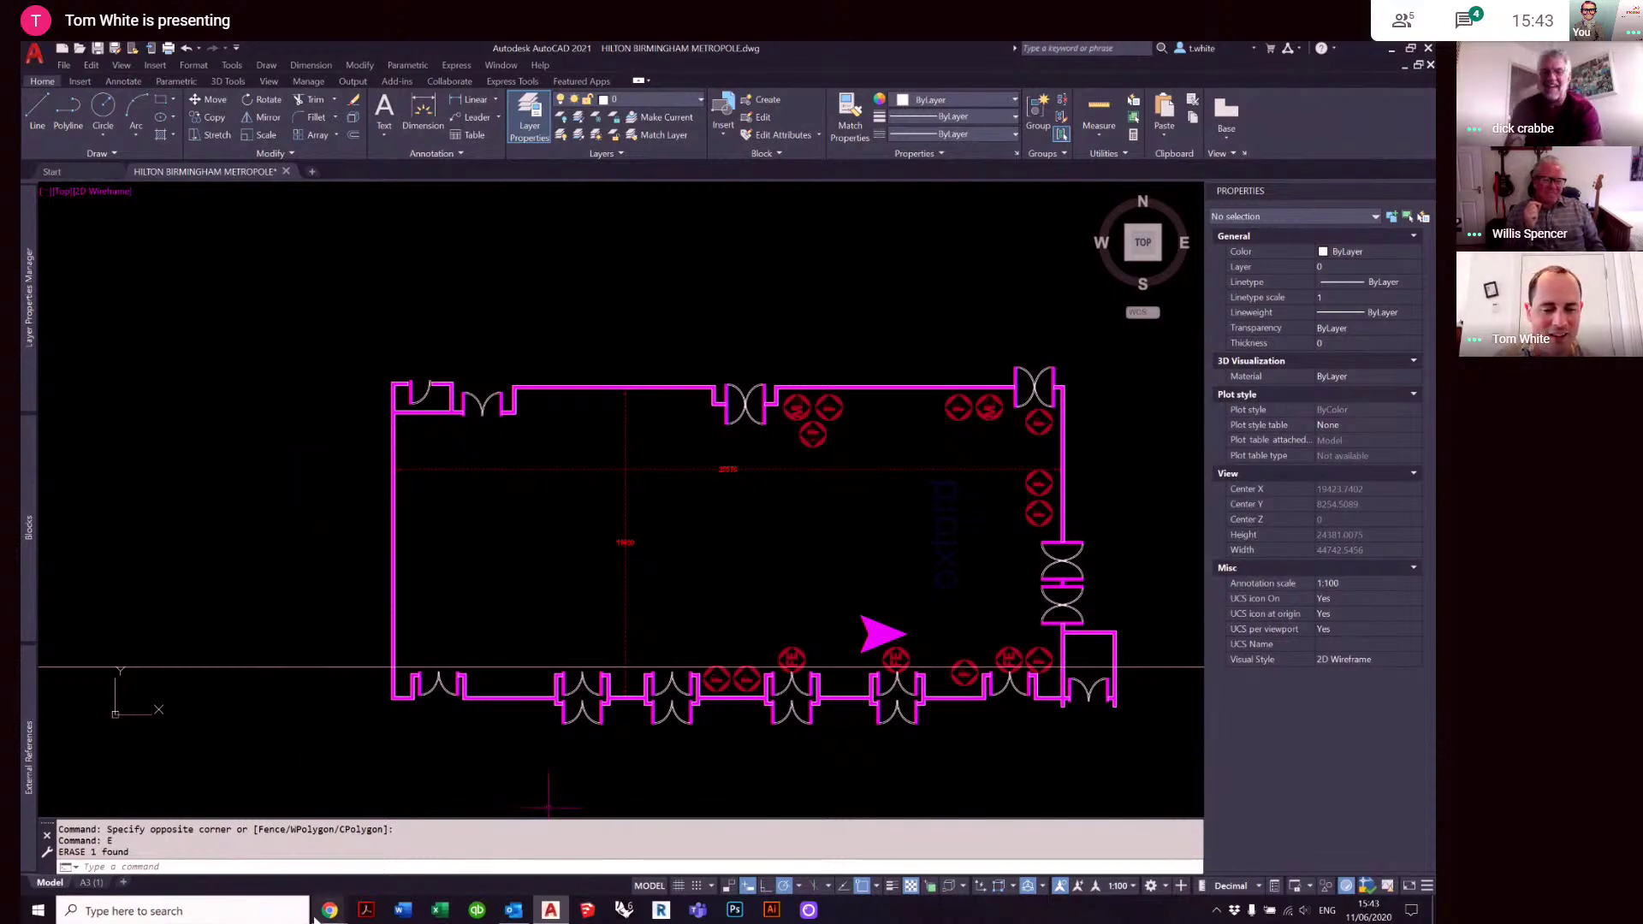
click(351, 900)
click(392, 852)
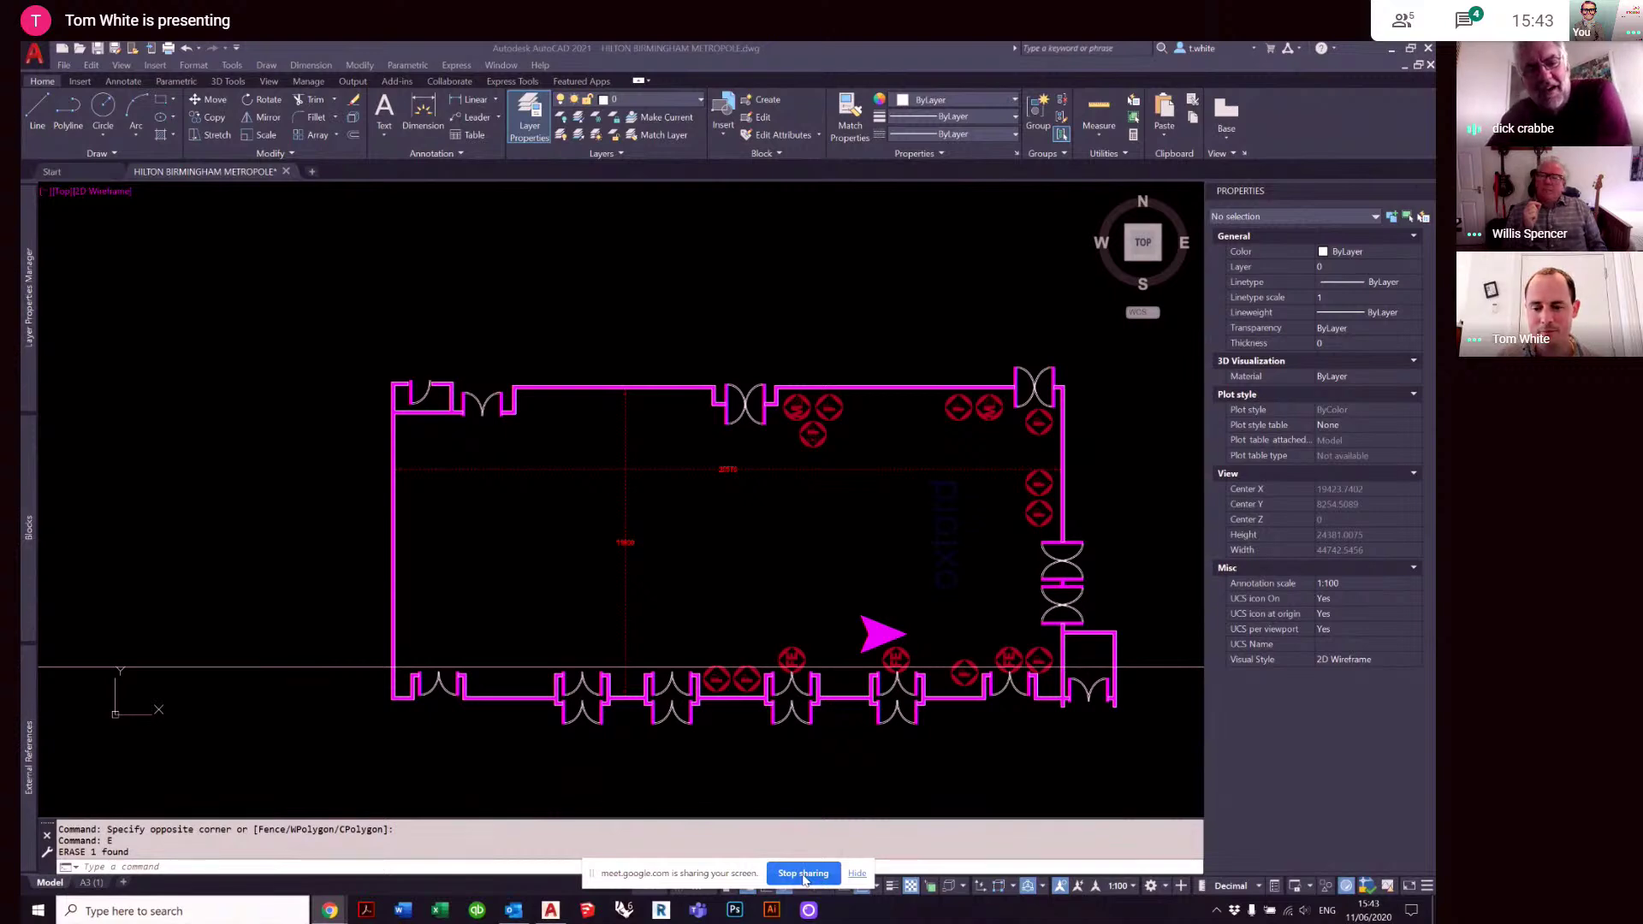
click(814, 782)
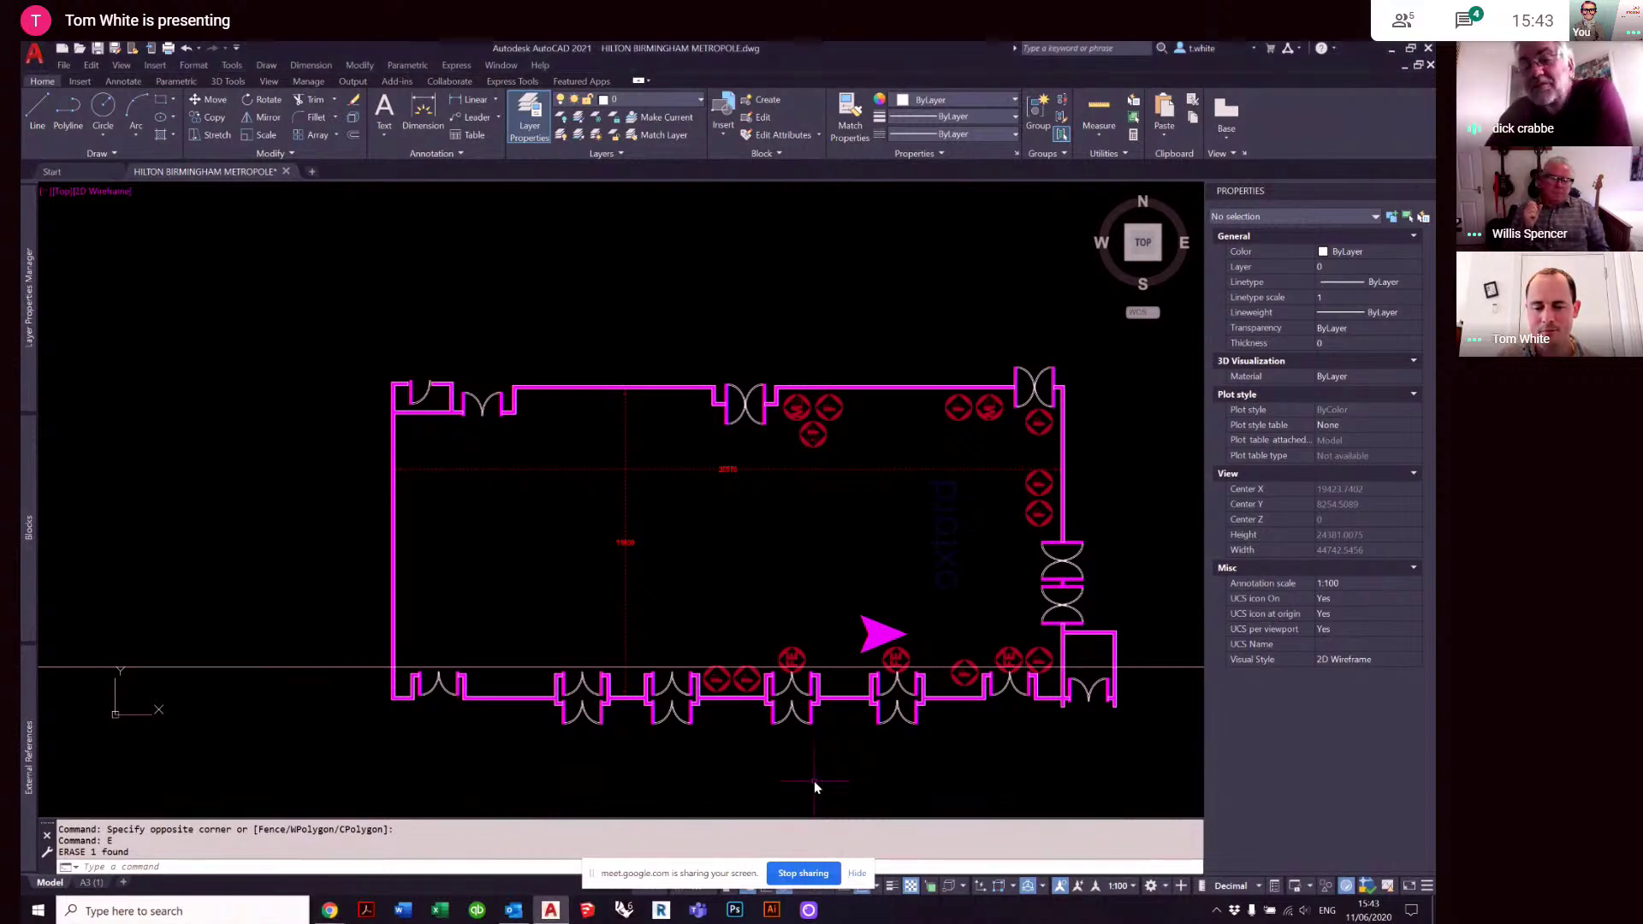
- Erase the remaining horizontal construction line above the lower wall's doors
click(344, 689)
click(318, 659)
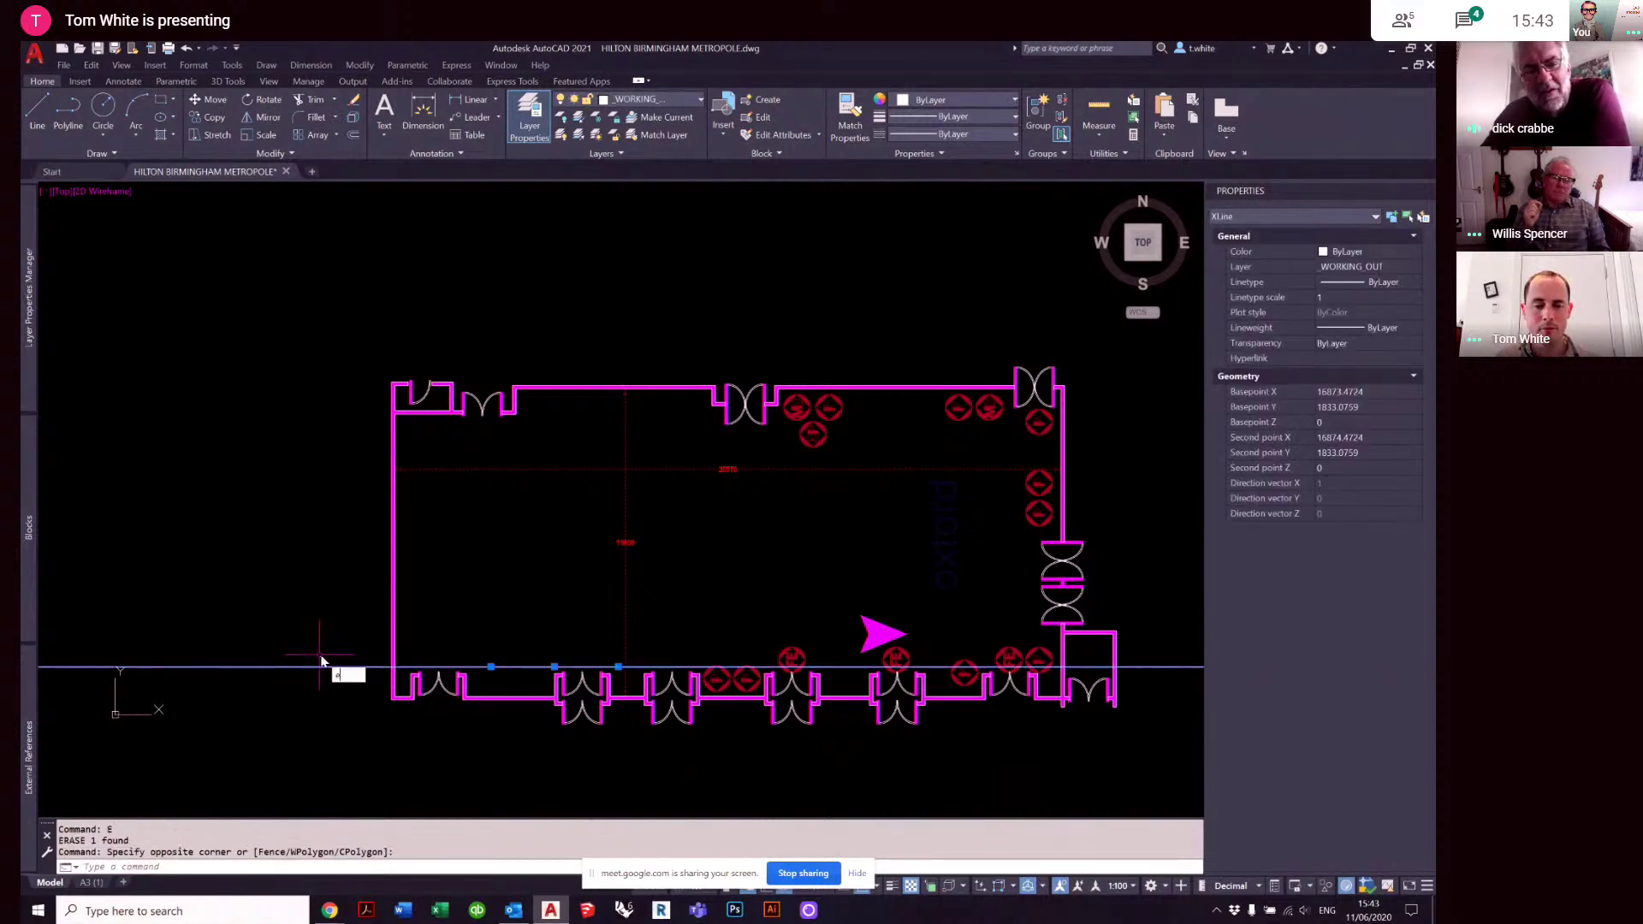
text(e)
key(Return)
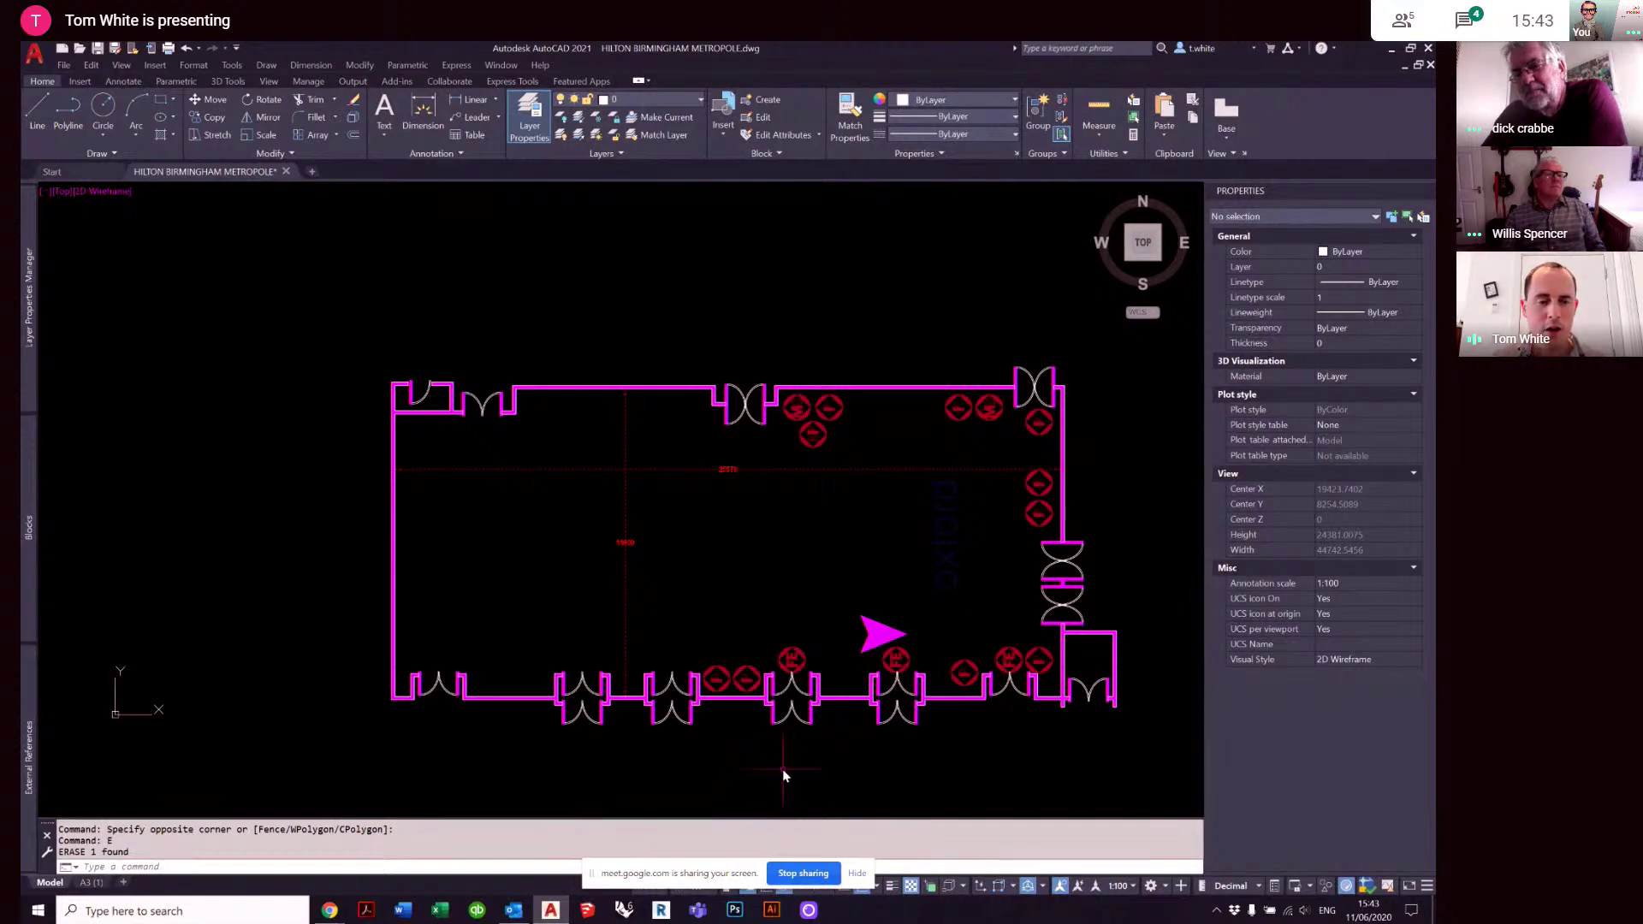
scroll(315, 282, down, 2)
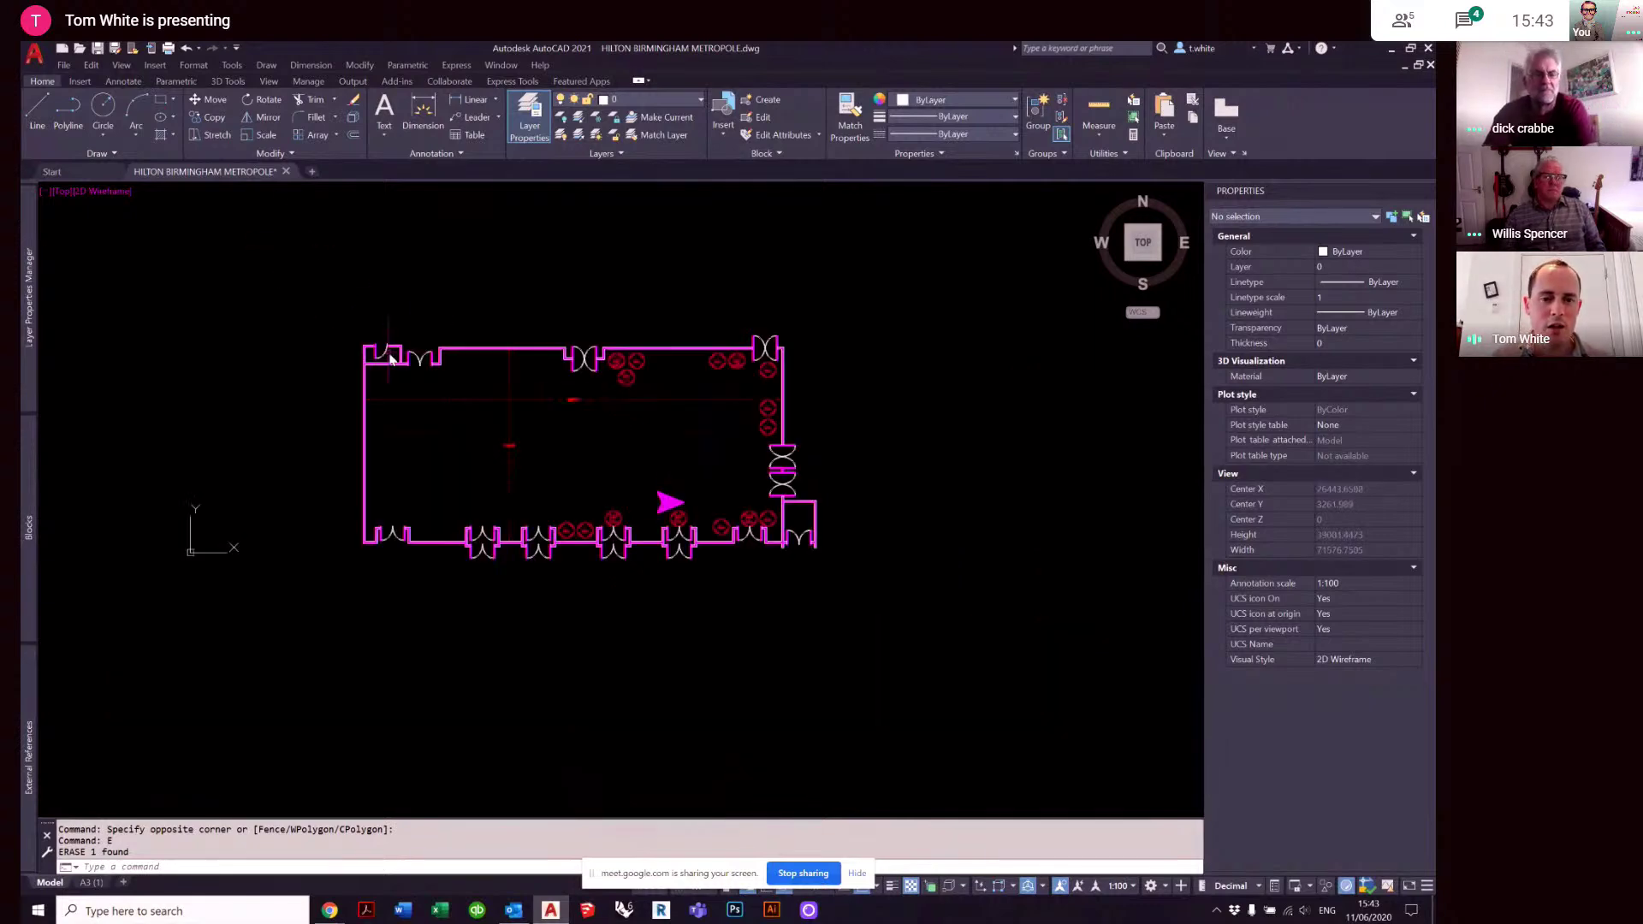
- Erase the entire imported floor plan from model space
click(886, 611)
click(252, 223)
text(e)
key(Return)
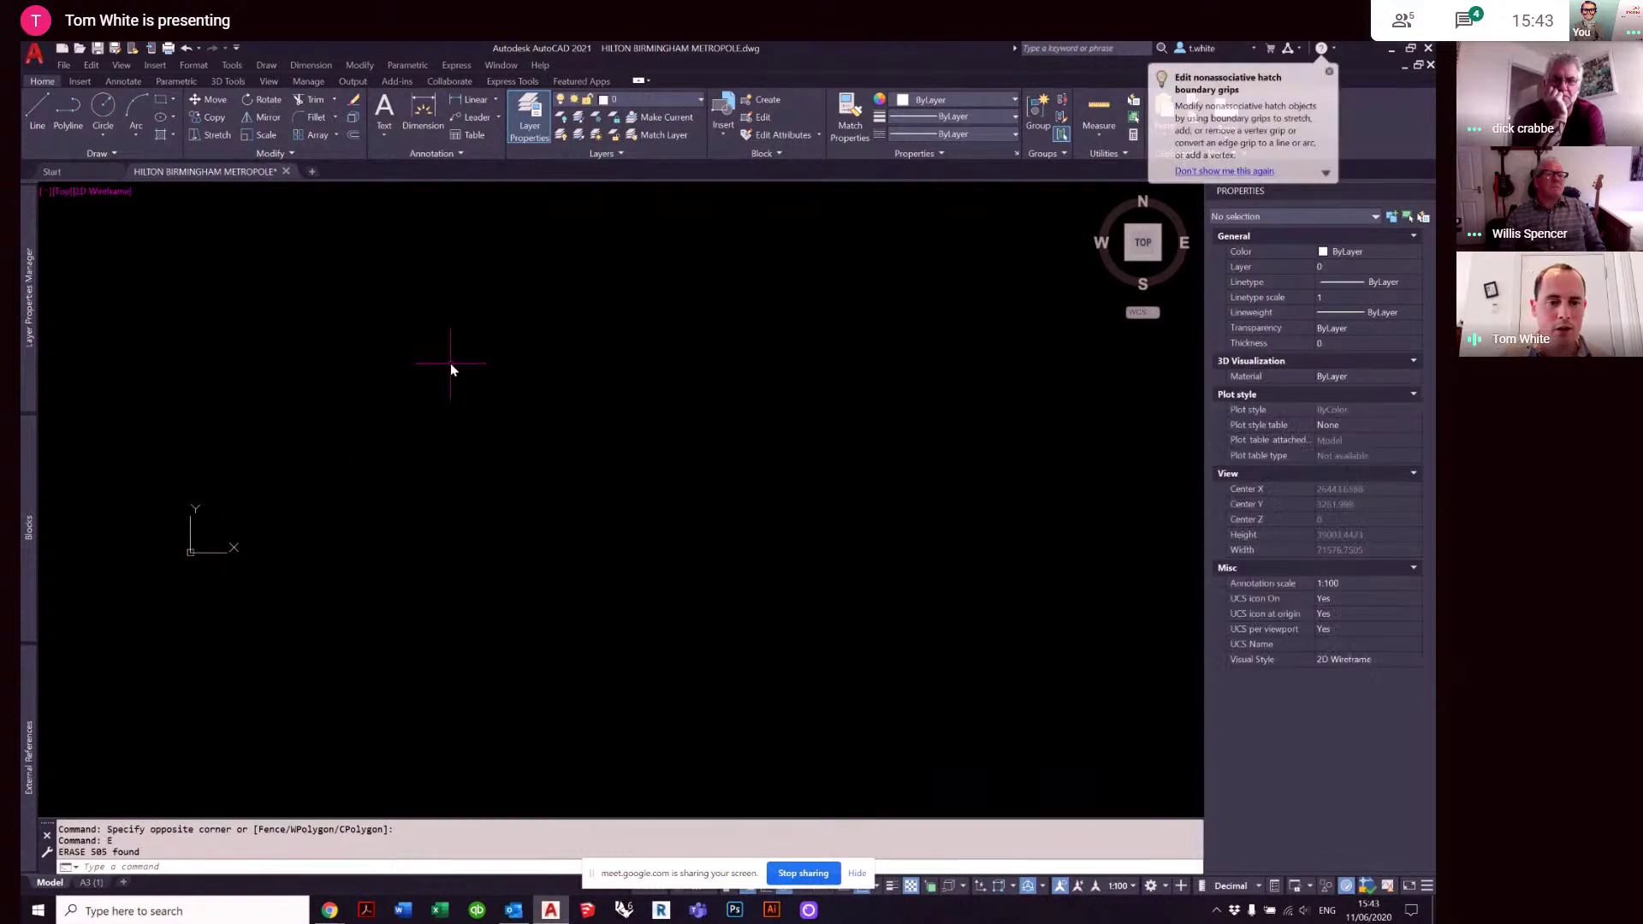
- Attach the HILTON BIRMINGHAM METROPOLE PDF from the desktop as an external reference and fit it in the view
mouse_move(29, 762)
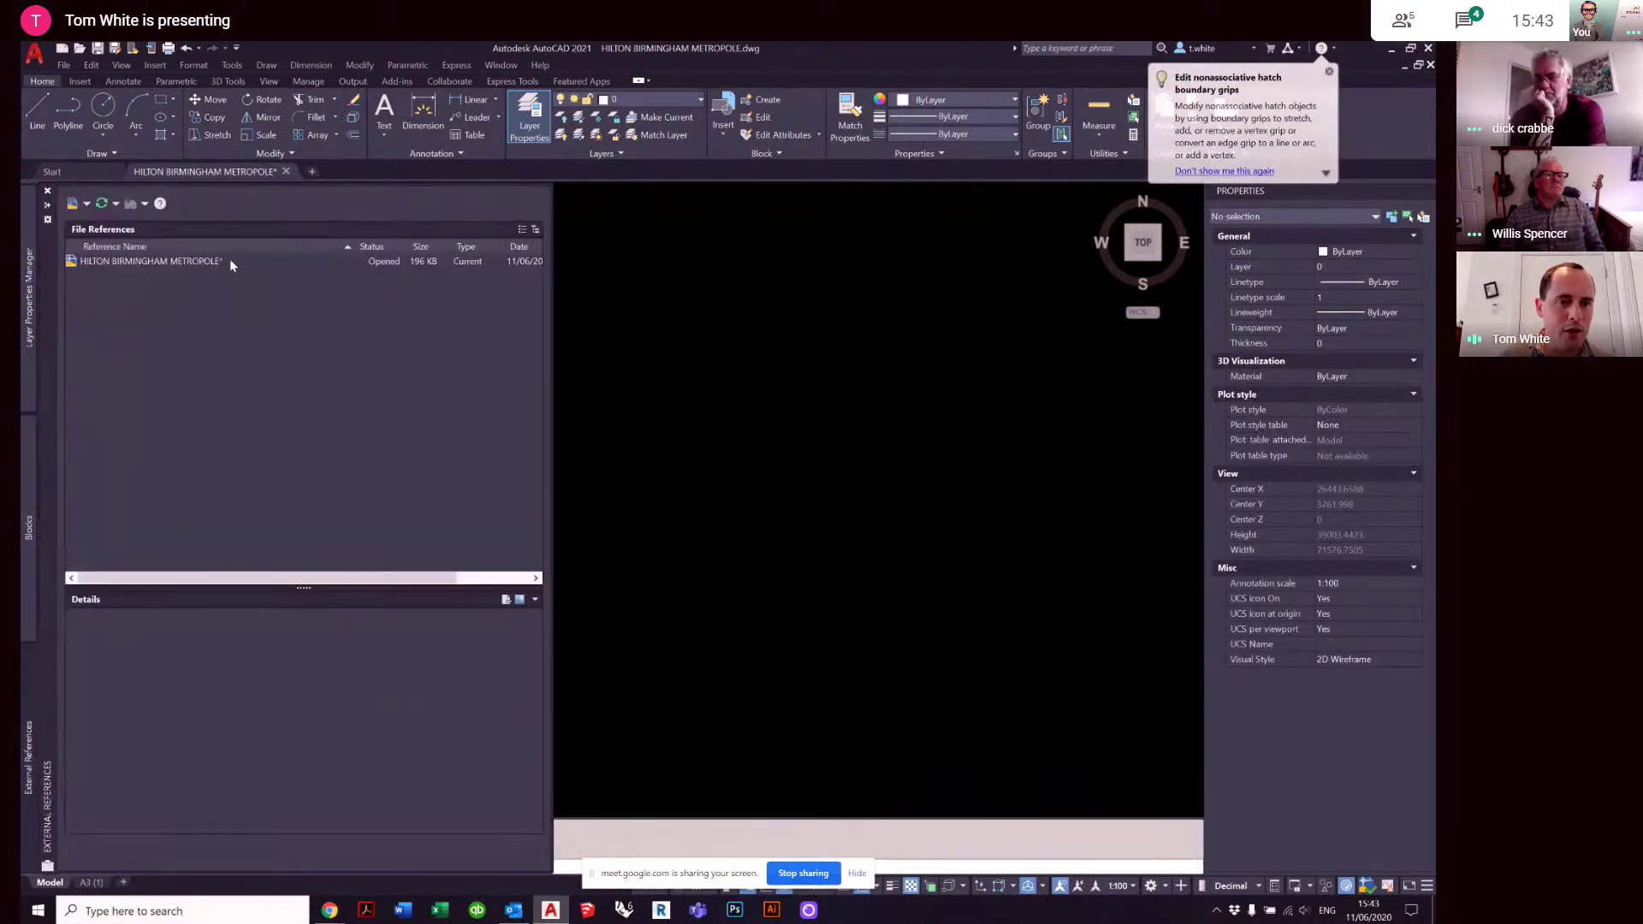
click(86, 204)
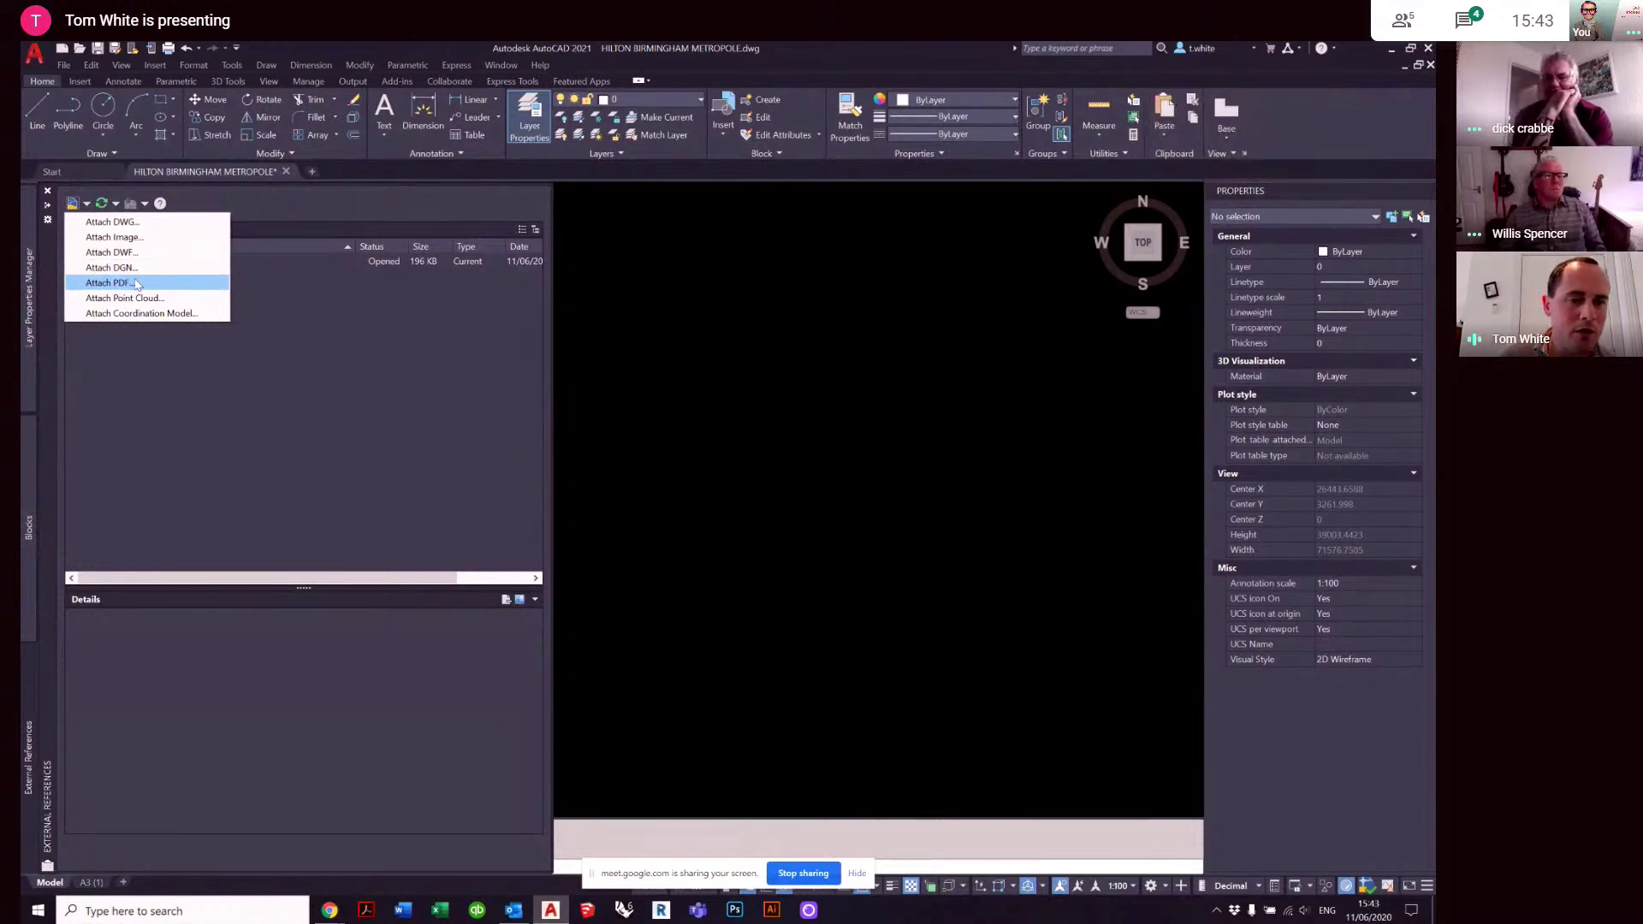
click(143, 283)
click(364, 272)
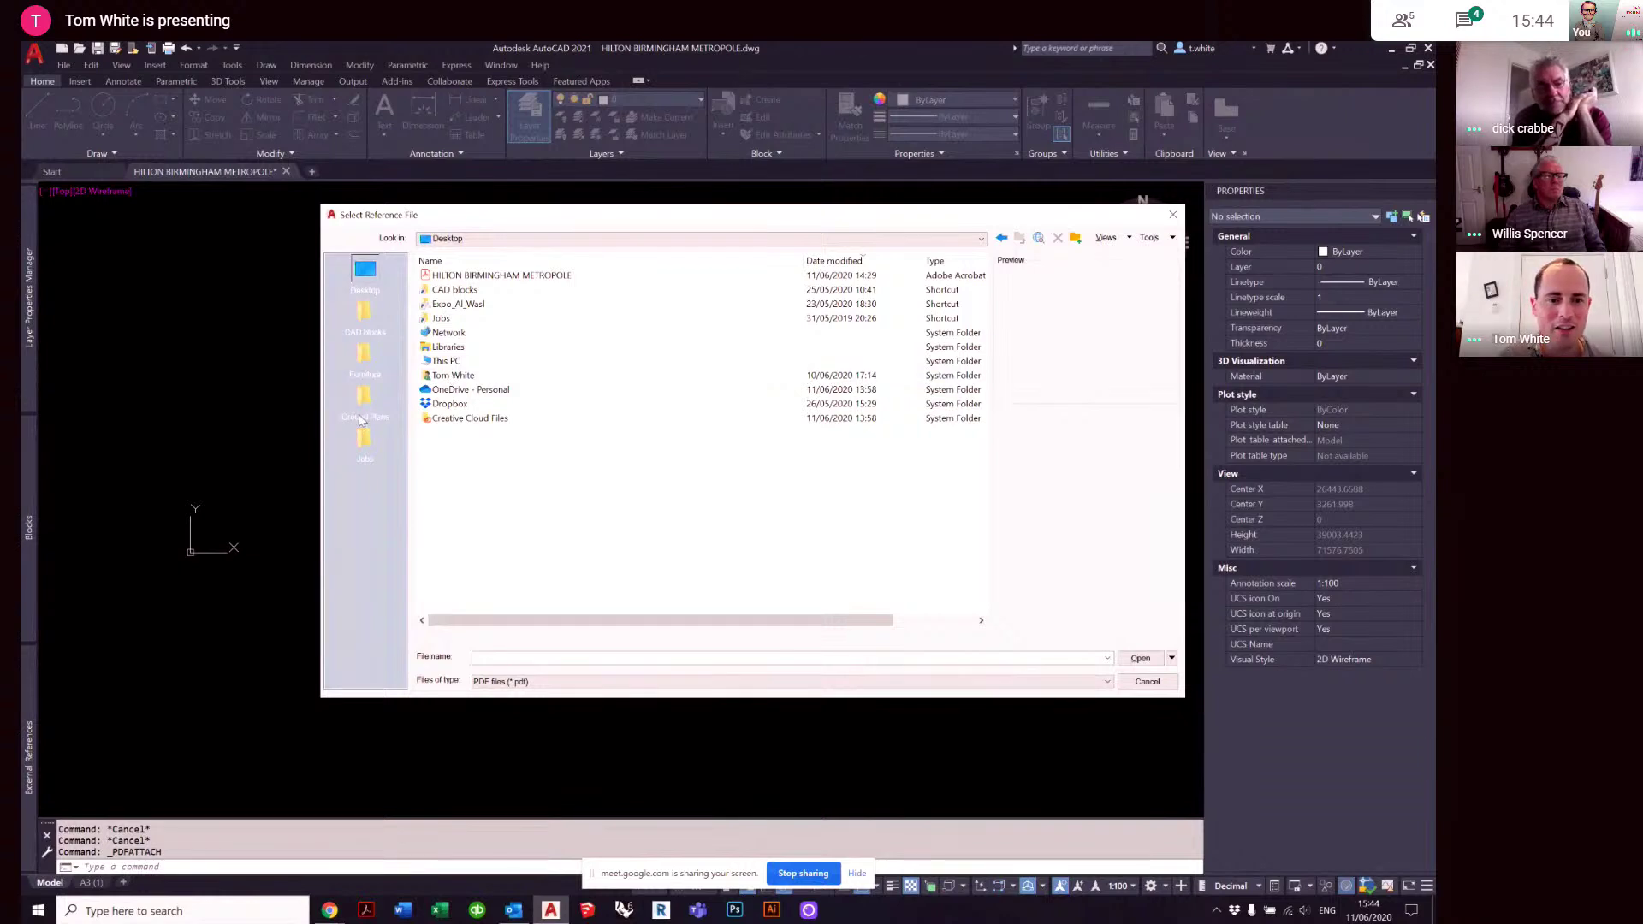
click(499, 262)
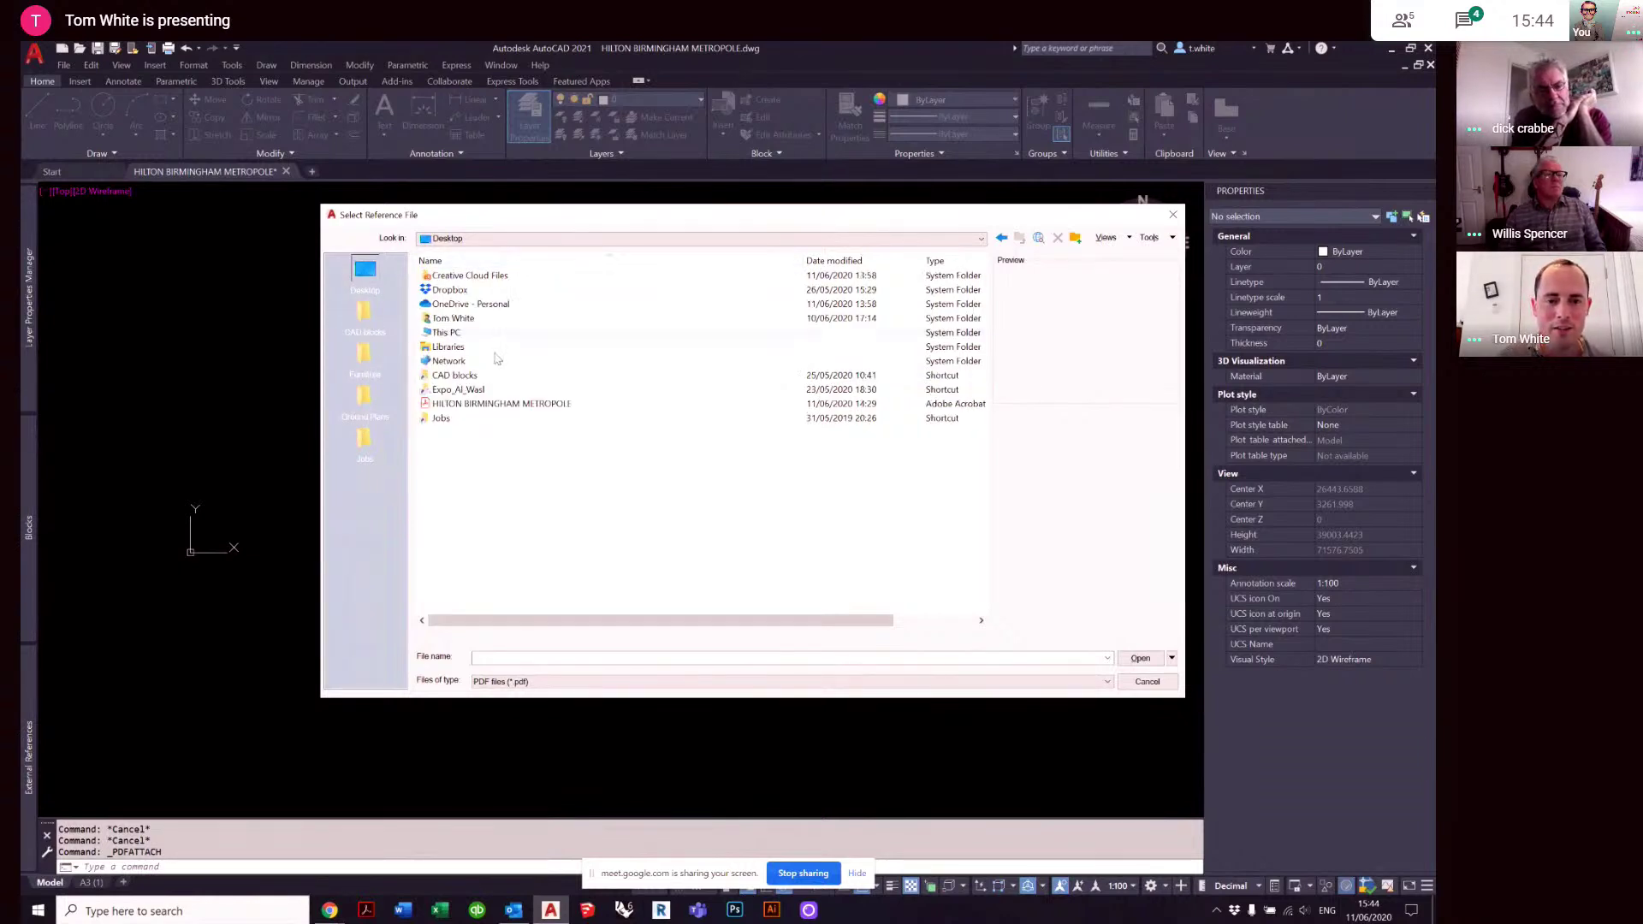
click(476, 404)
click(1140, 658)
click(773, 597)
text(z)
key(Return)
text(e)
key(Return)
- Create a new drawing from an A3 template and save it on the desktop as layout 1
click(753, 533)
click(589, 592)
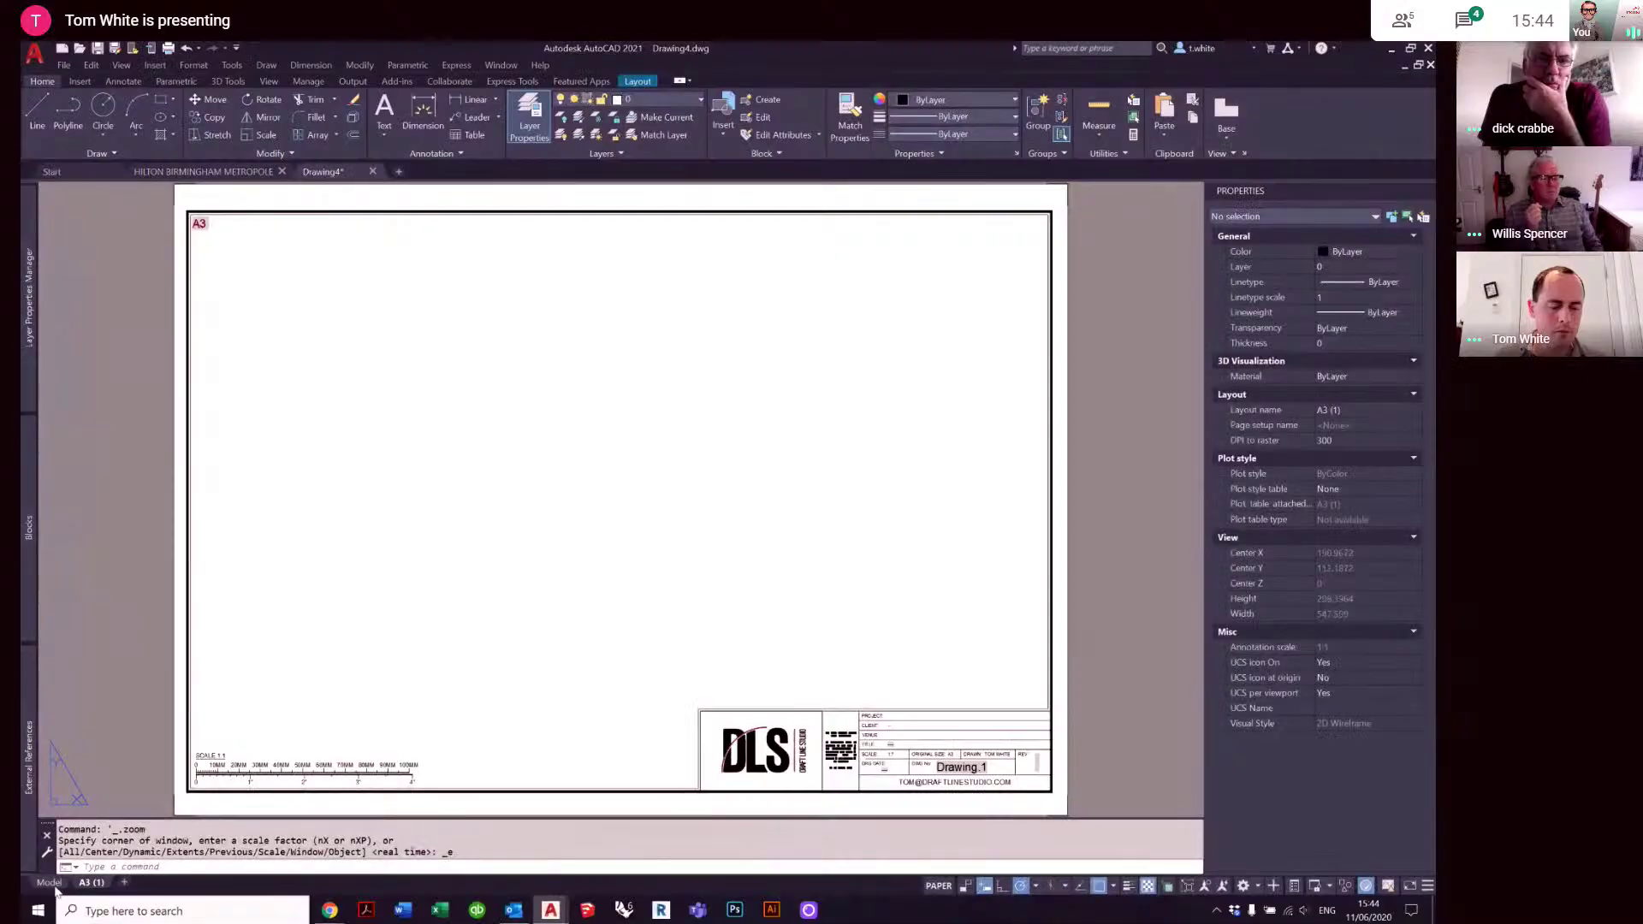
click(52, 883)
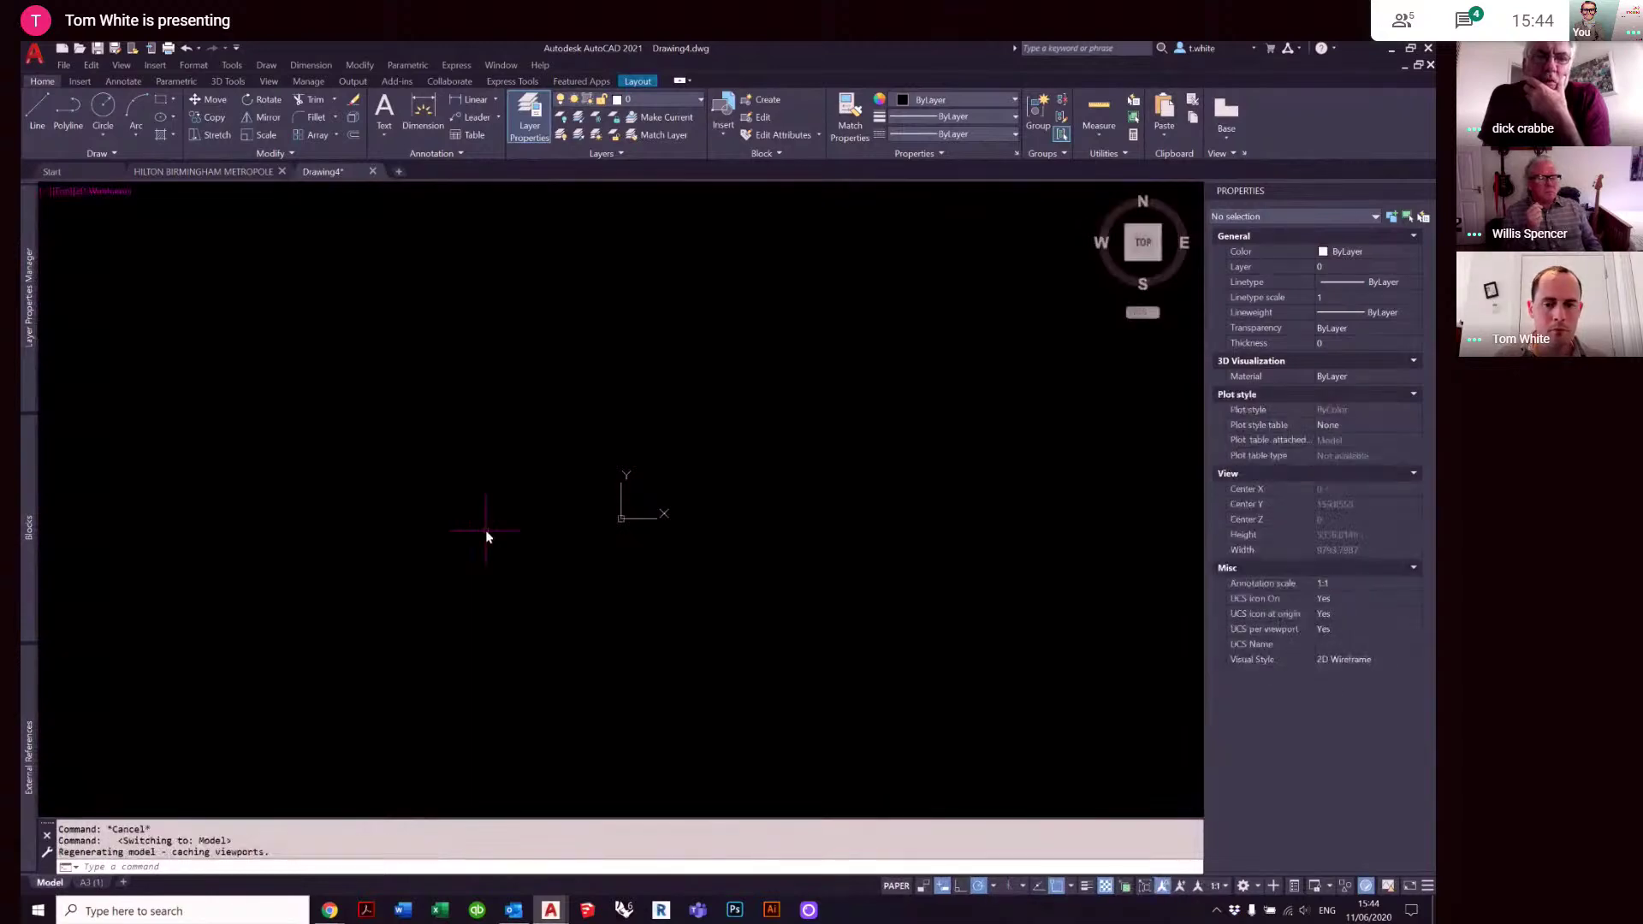
click(916, 494)
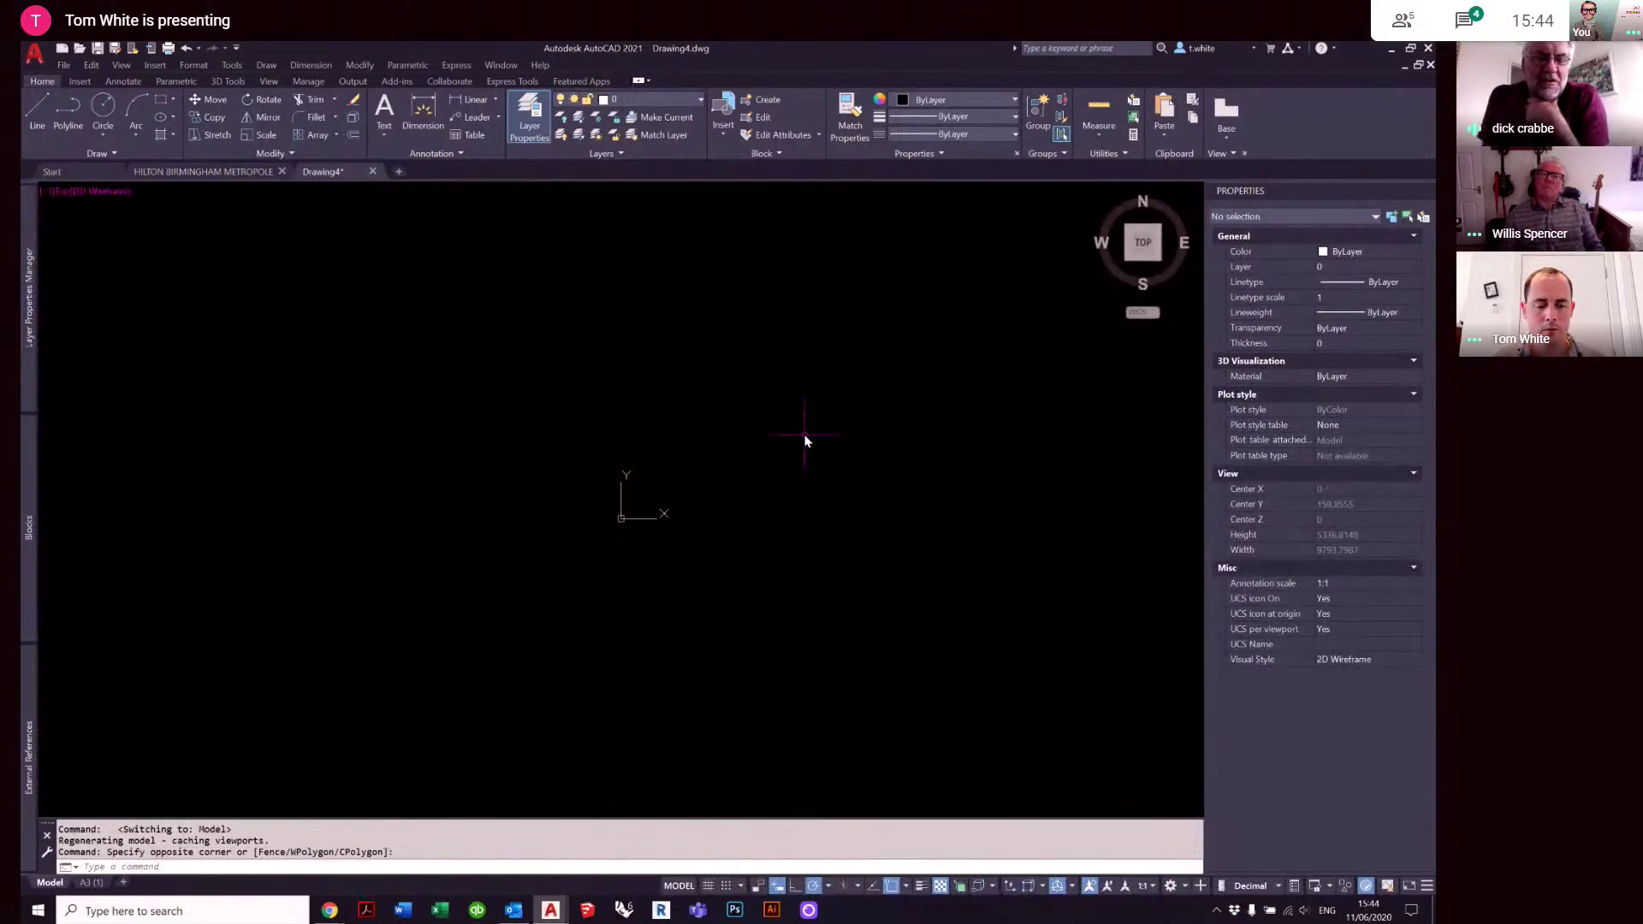
key(ctrl+shift+s)
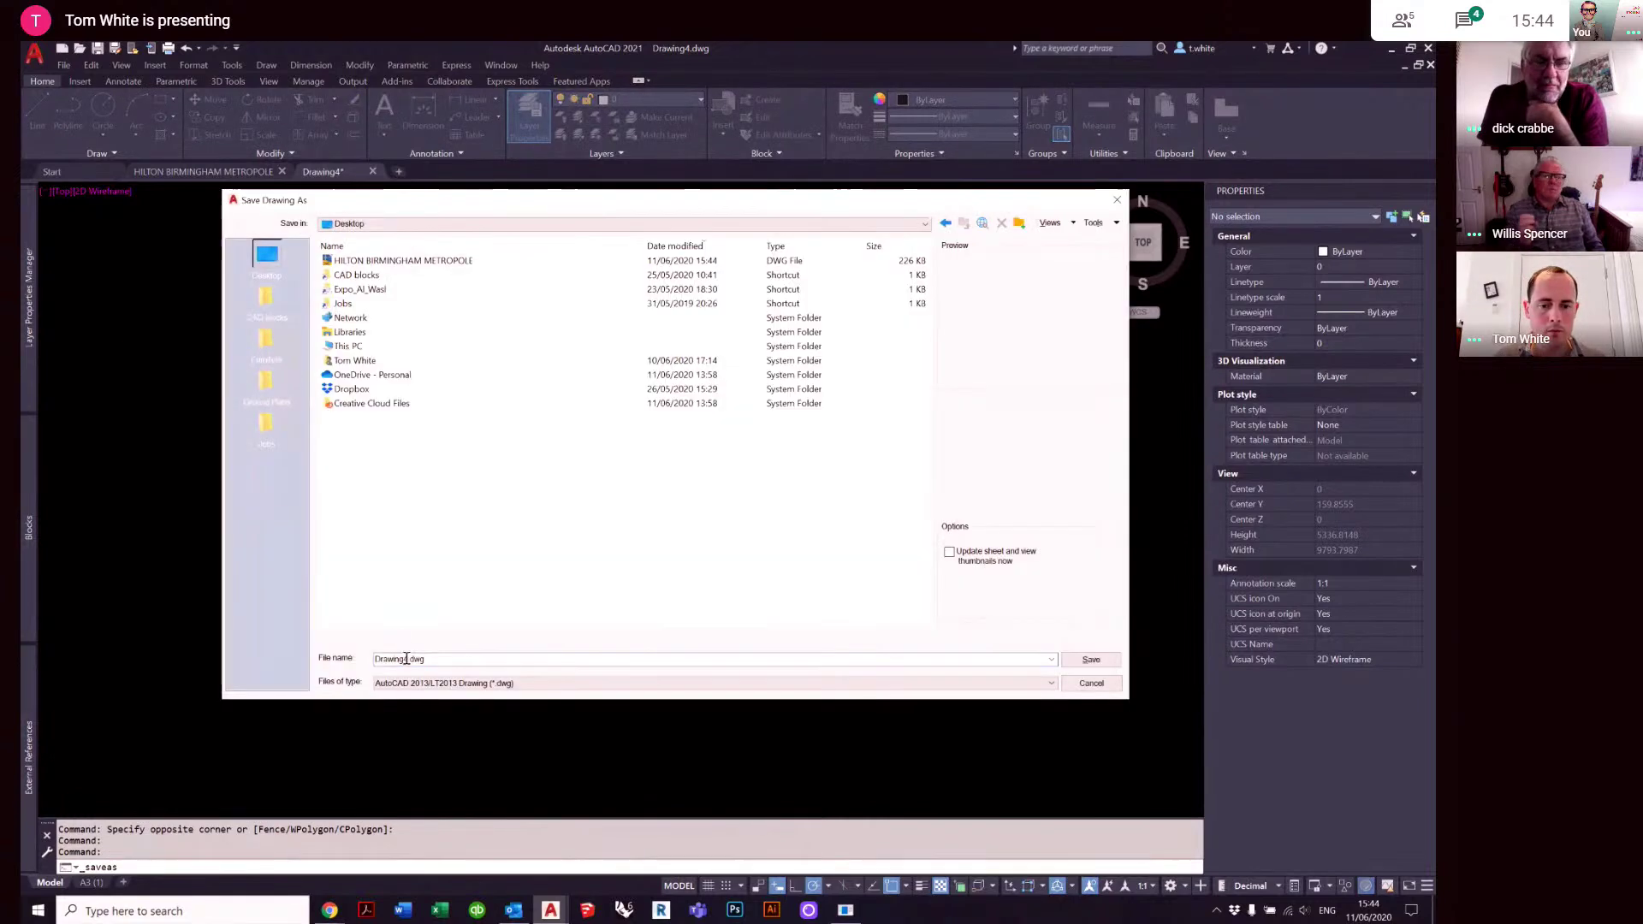
text(layout 1)
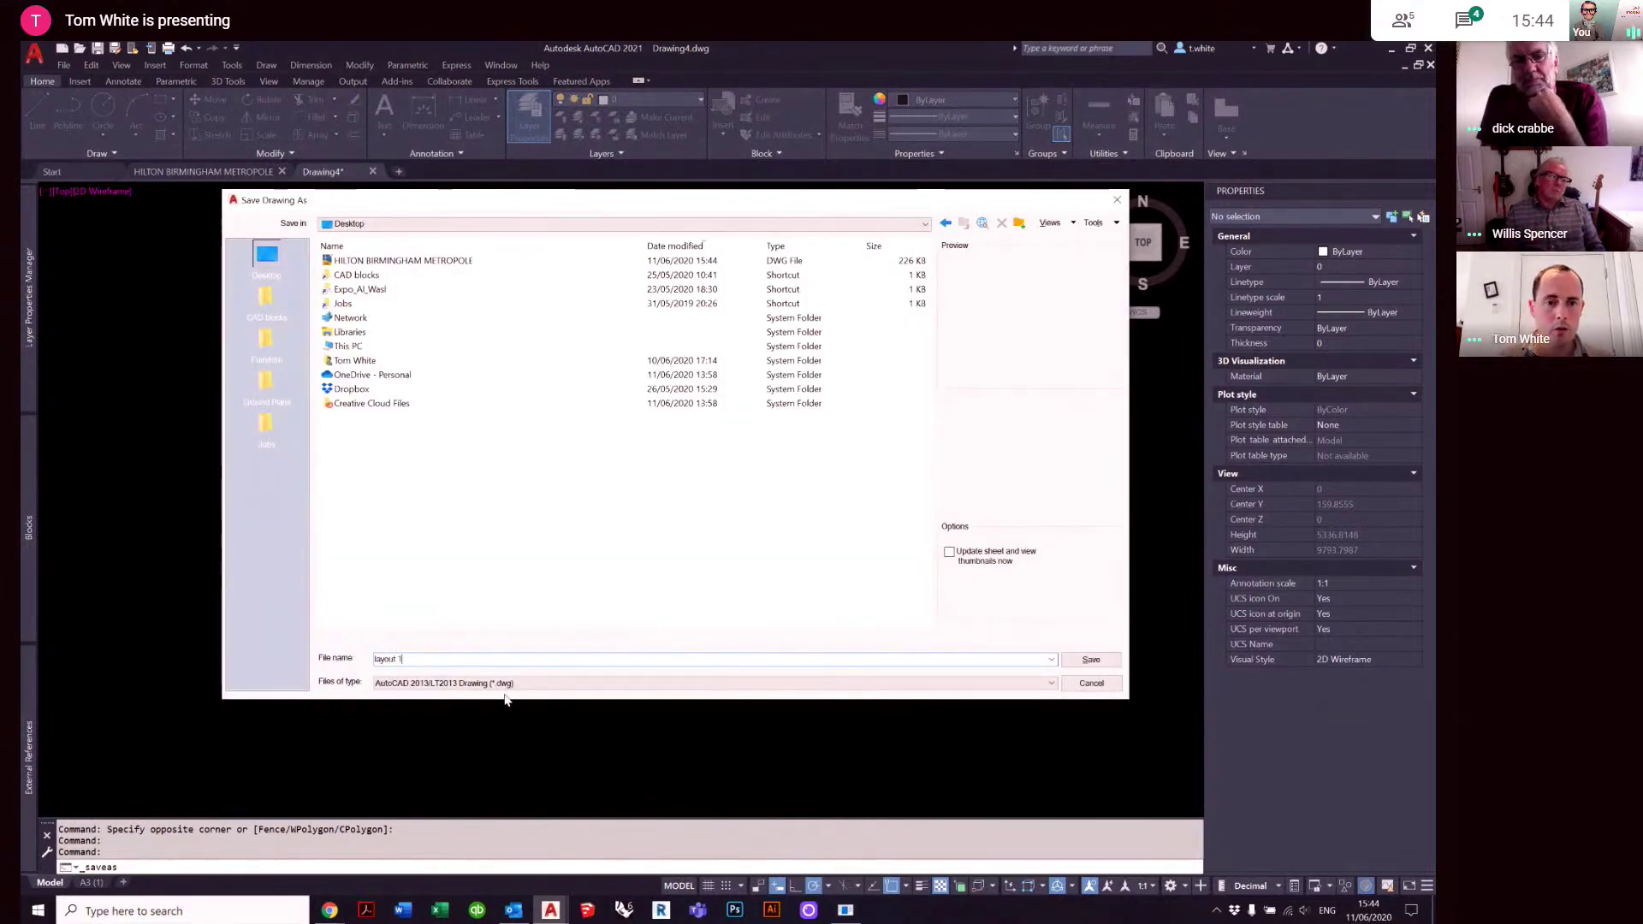
click(1080, 660)
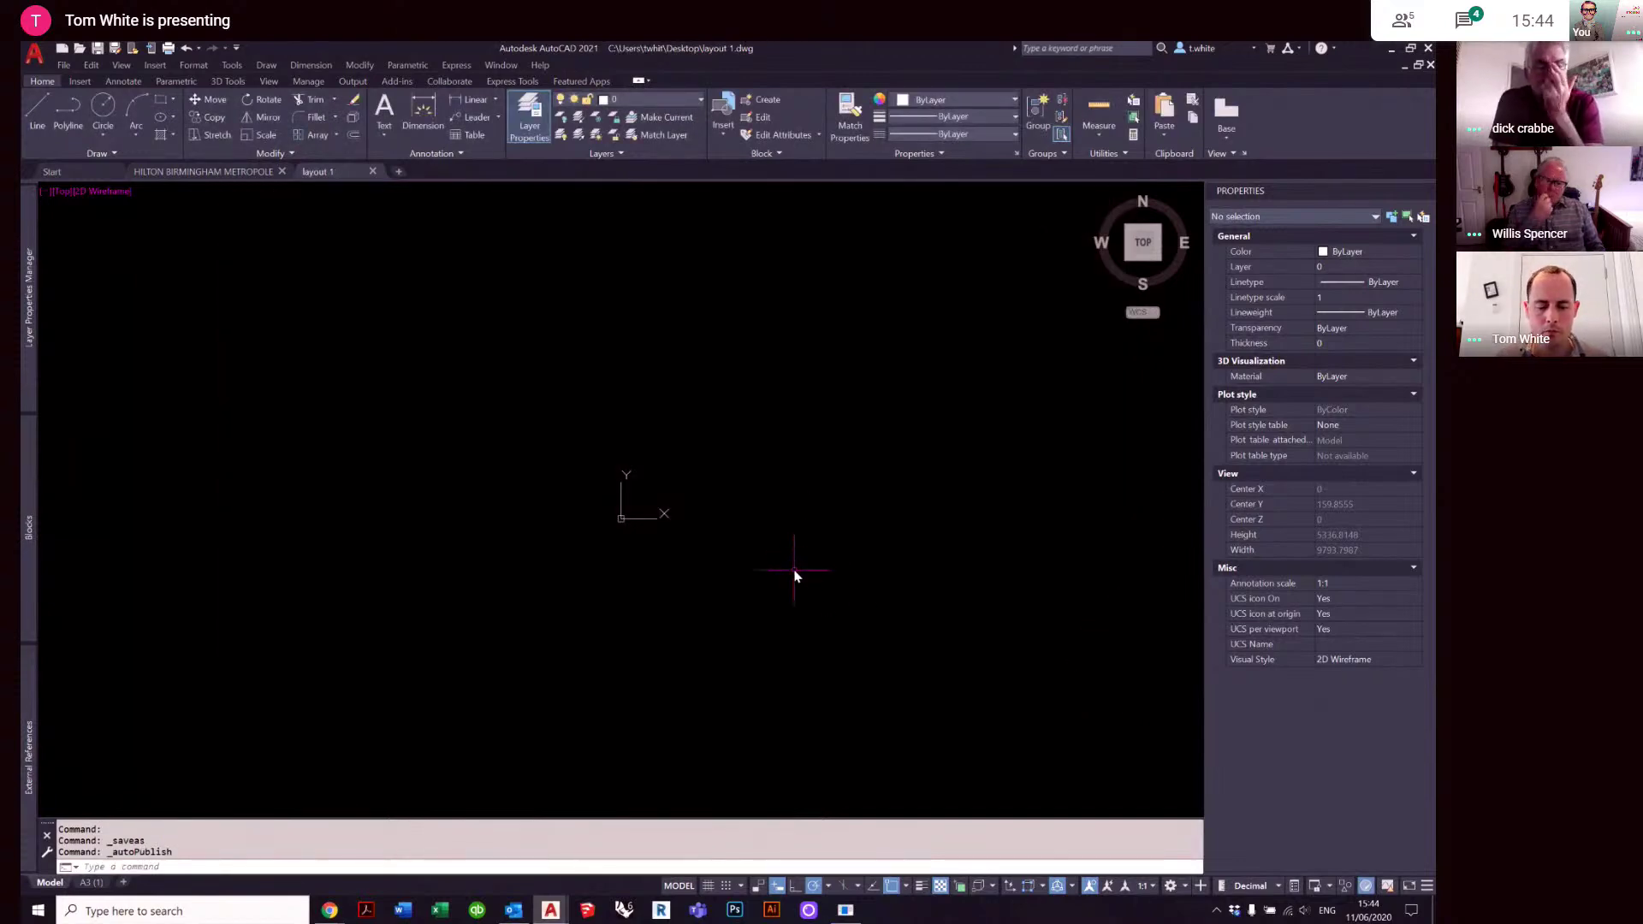
- Create another new drawing from a template and save it on the desktop as xref
key(ctrl+n)
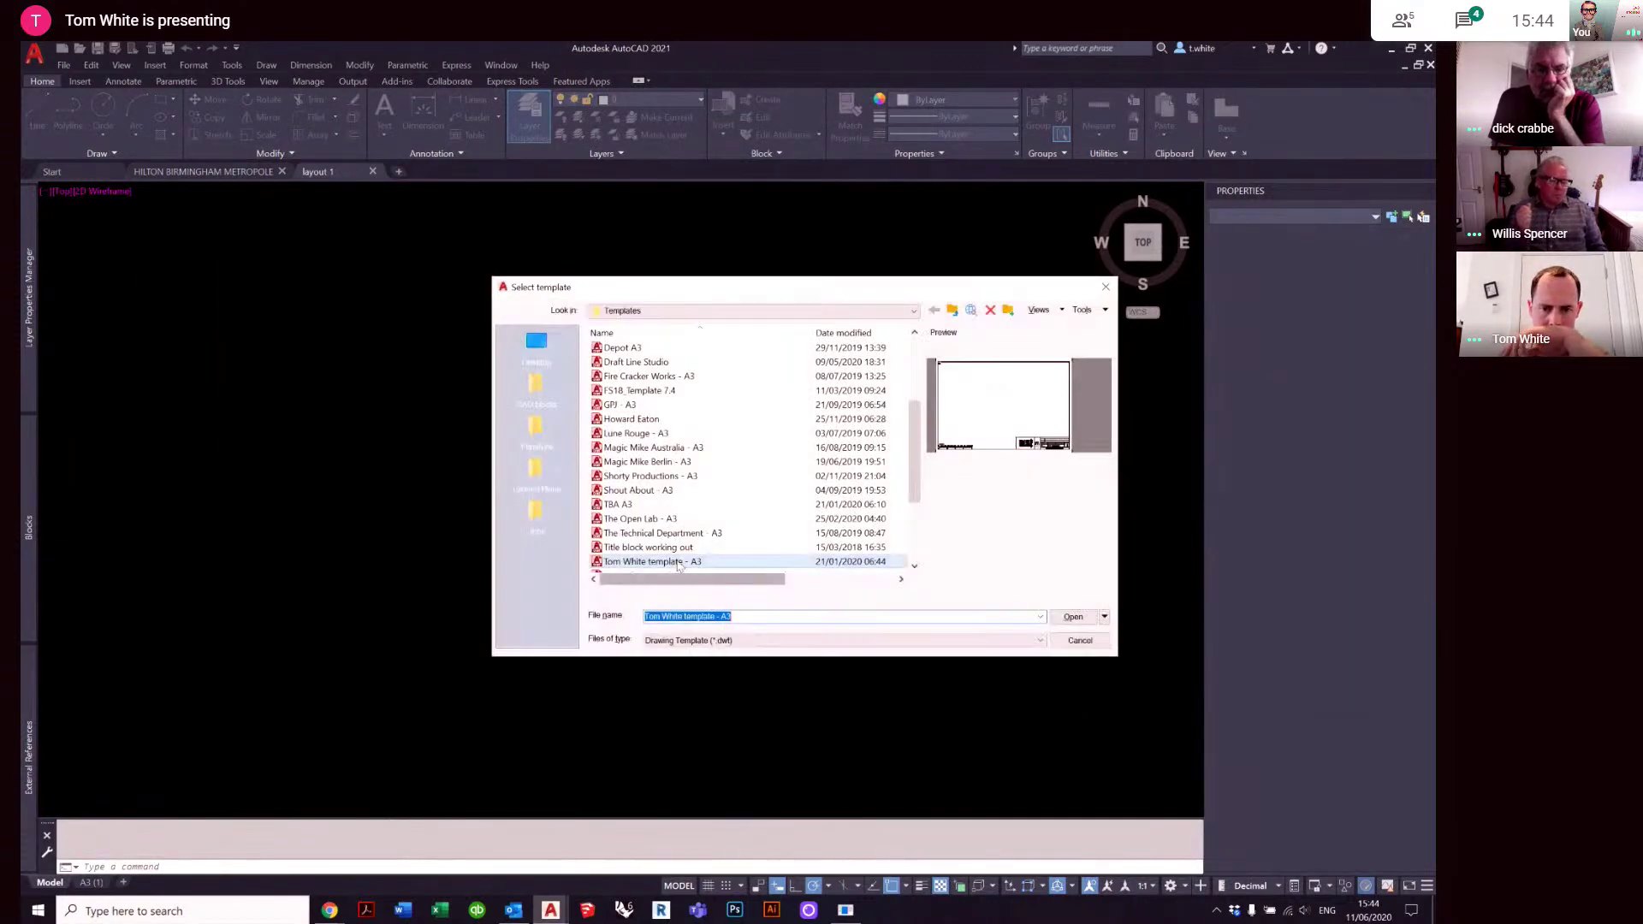
scroll(655, 531, down, 3)
double_click(697, 478)
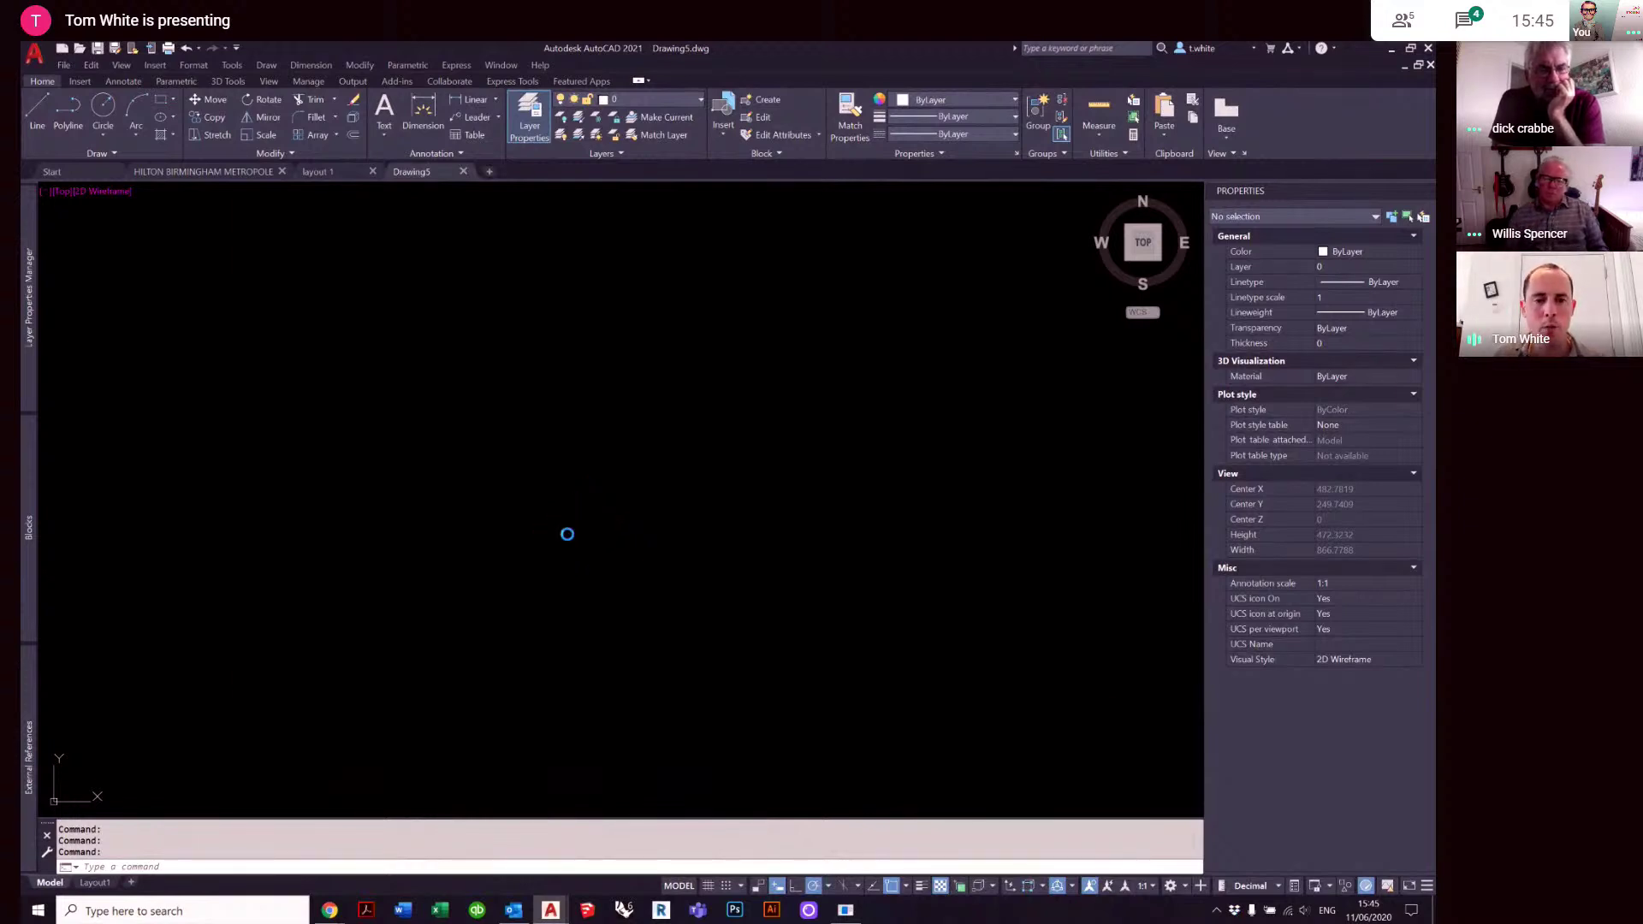
key(ctrl+shift+s)
text(xref)
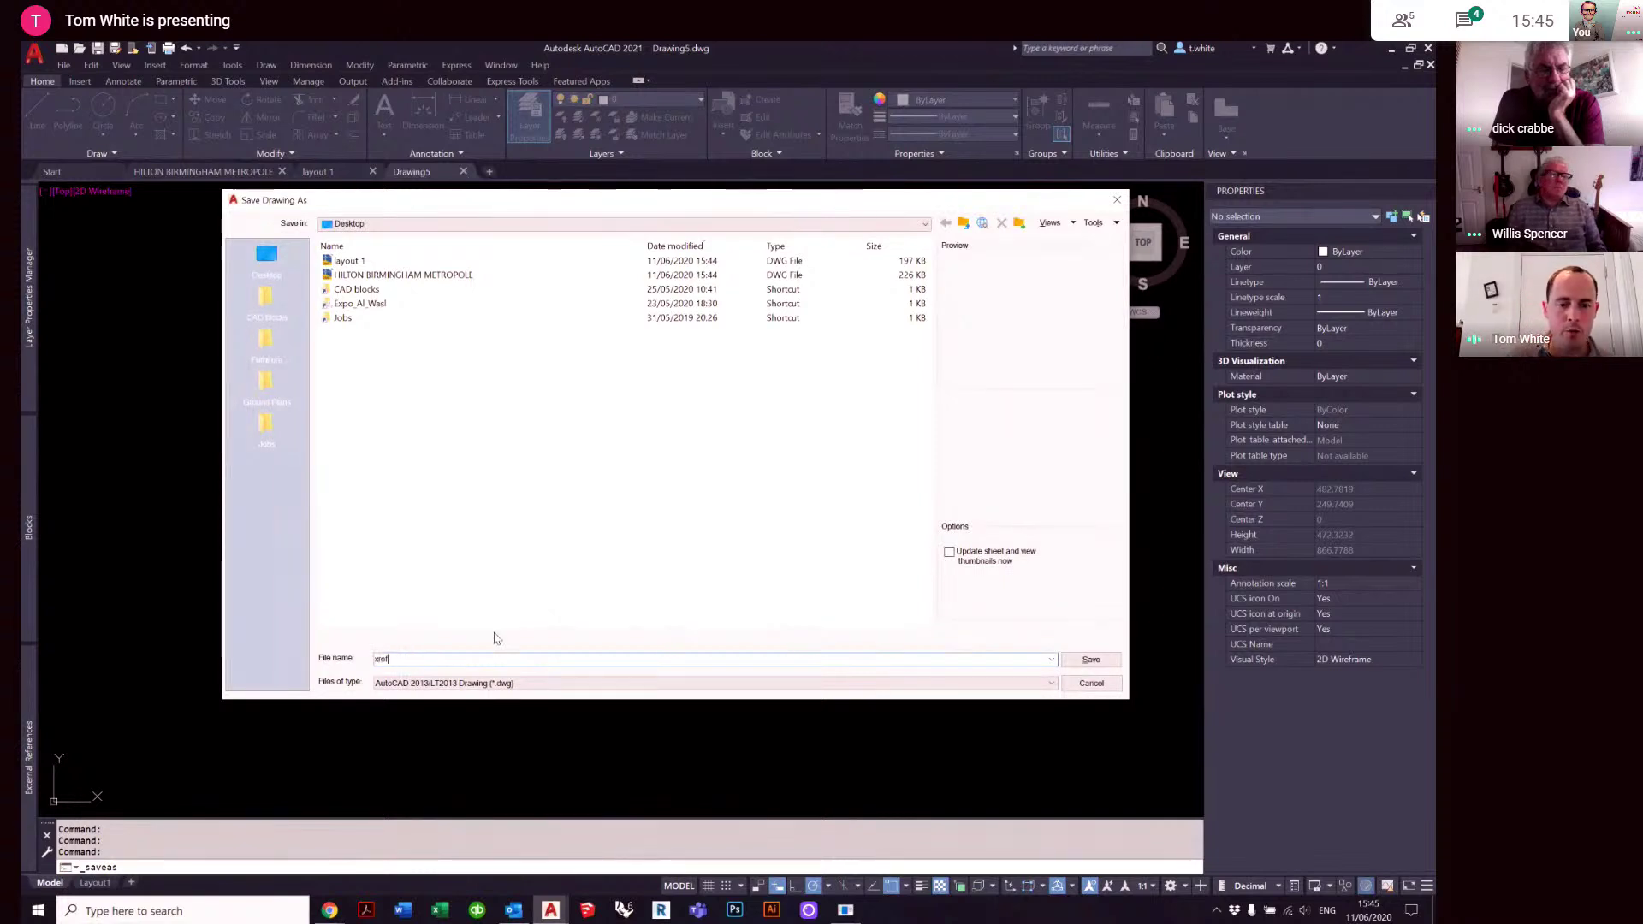
click(1086, 664)
- Draw a rectangle and a larger circle overlapping it in the xref drawing's model space
text(red)
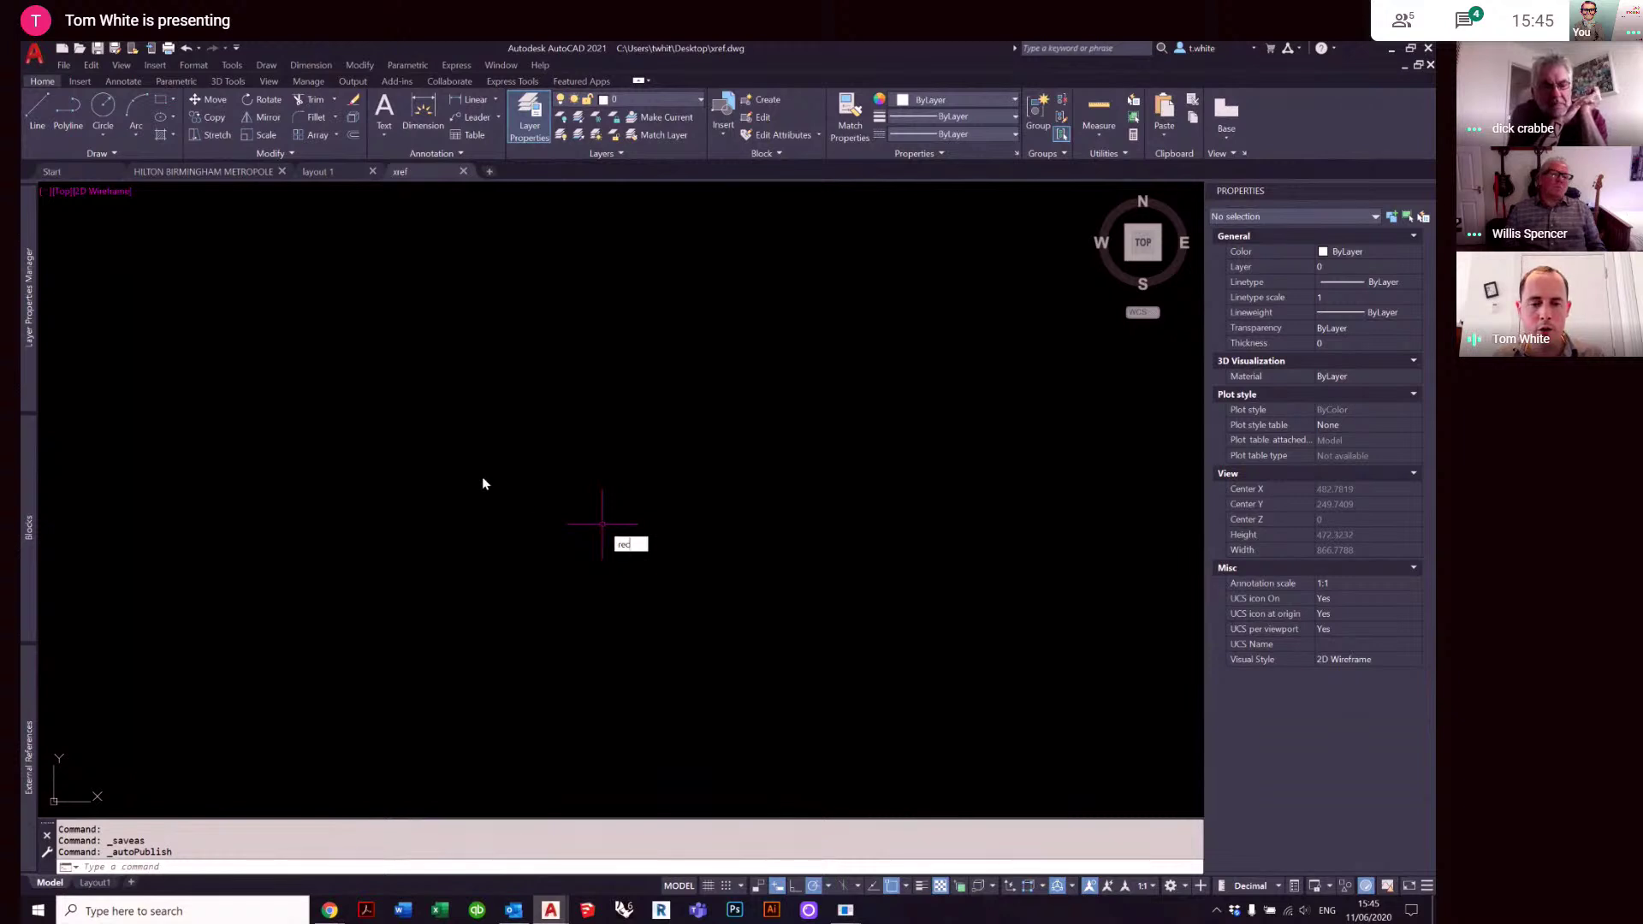
key(Return)
click(460, 446)
click(656, 614)
text(c)
key(Return)
click(619, 546)
click(753, 480)
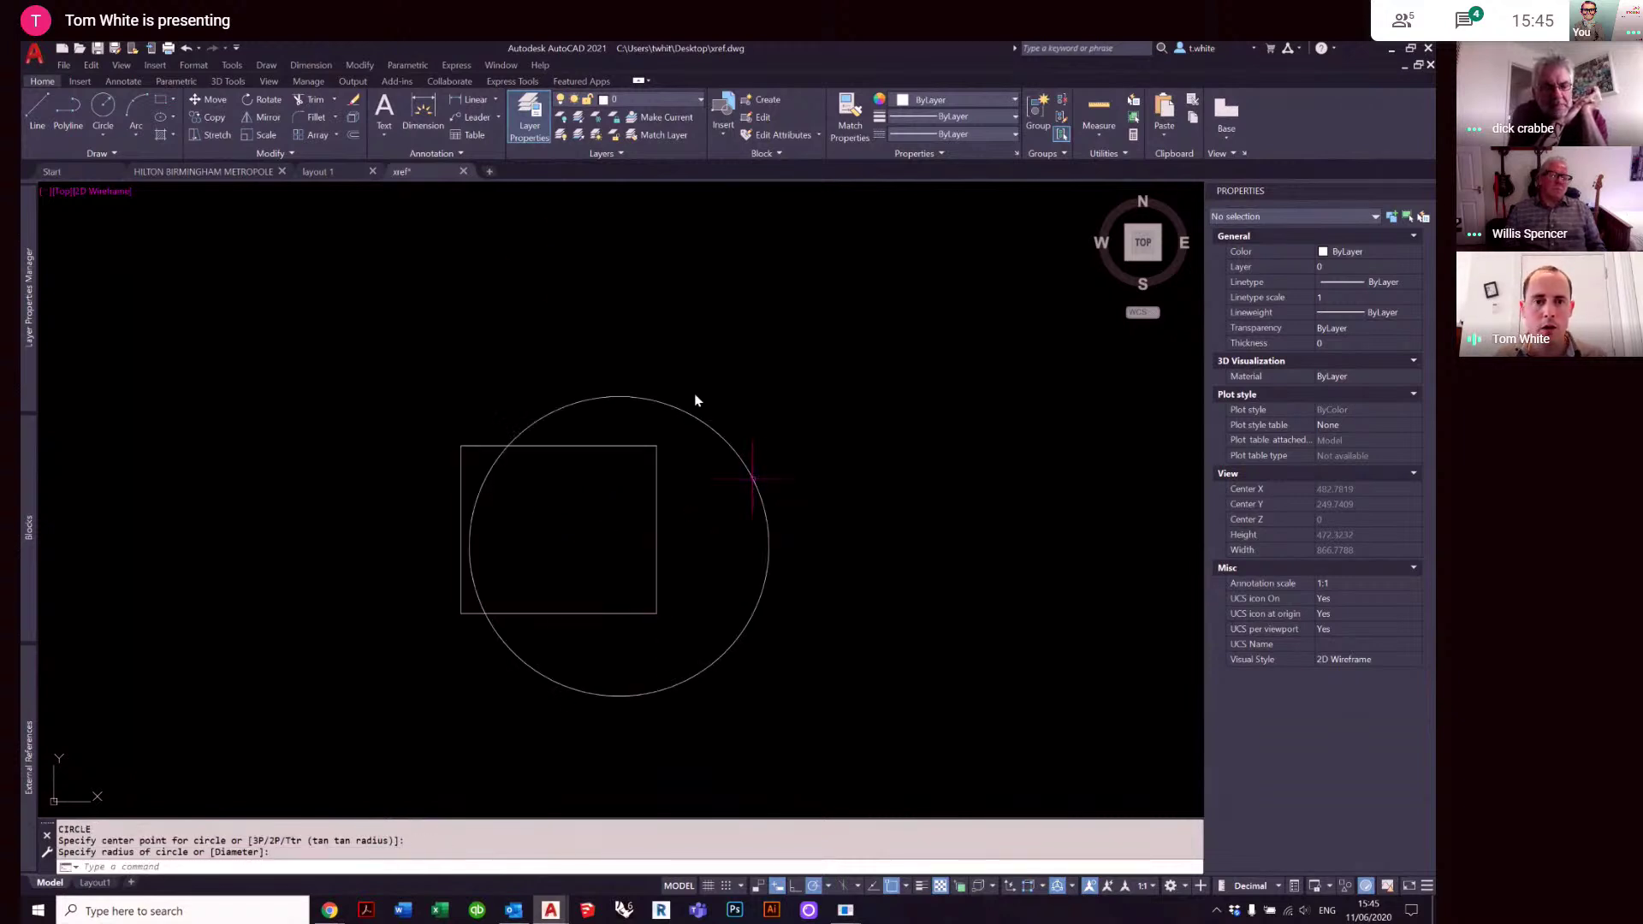
- Close the xref drawing, saving its changes but declining the automatic PDF publish
click(464, 171)
click(694, 506)
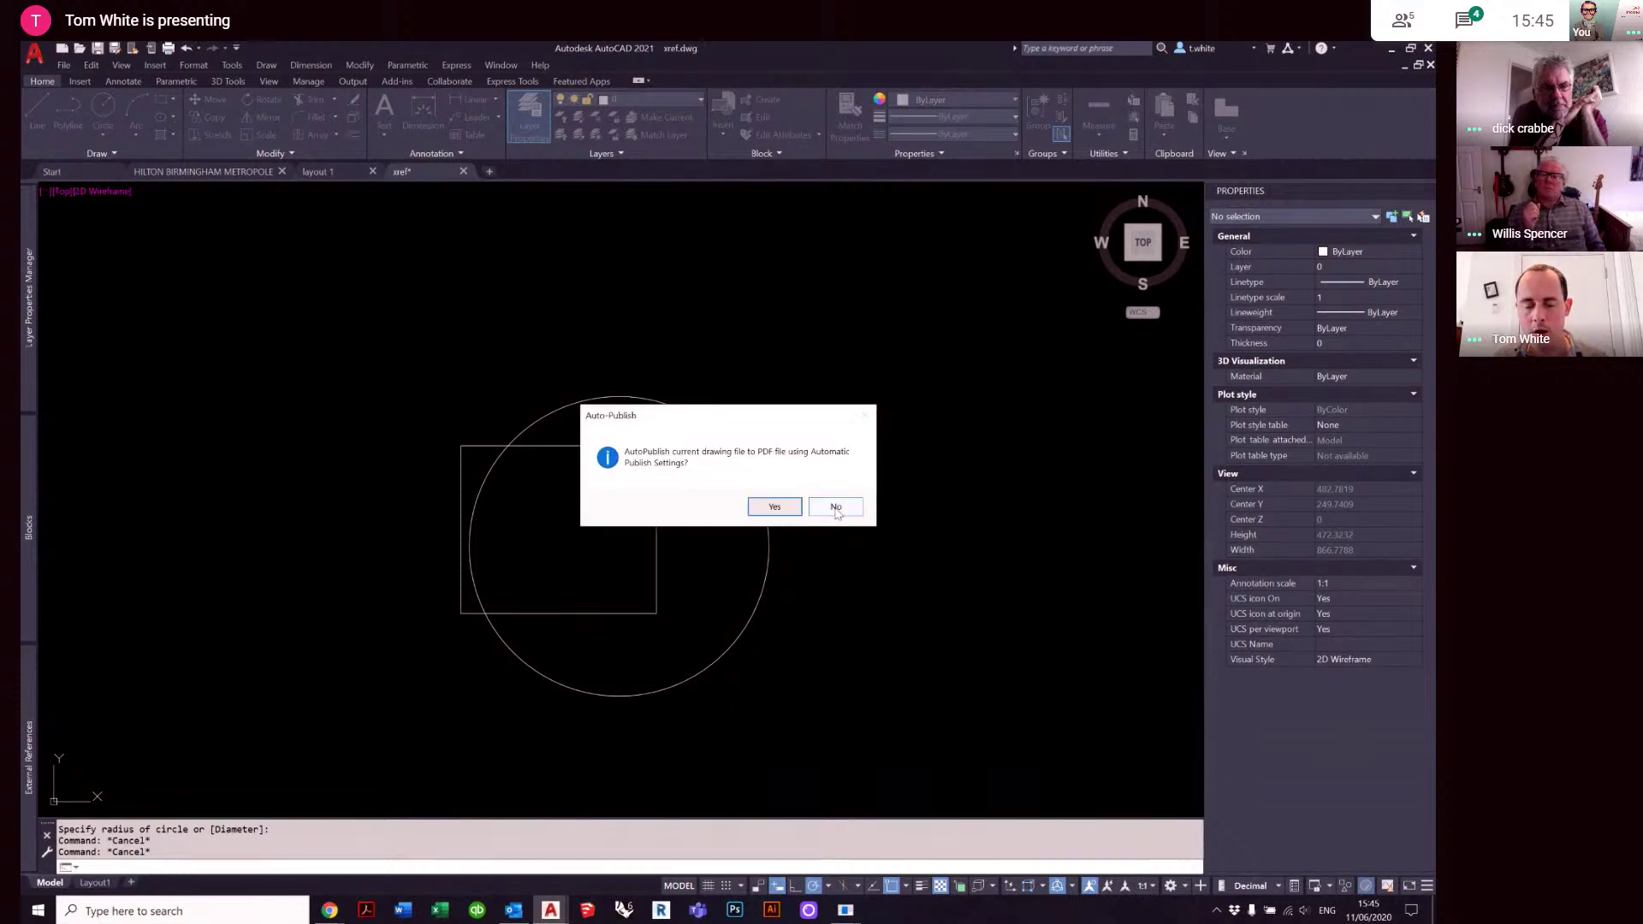
click(832, 510)
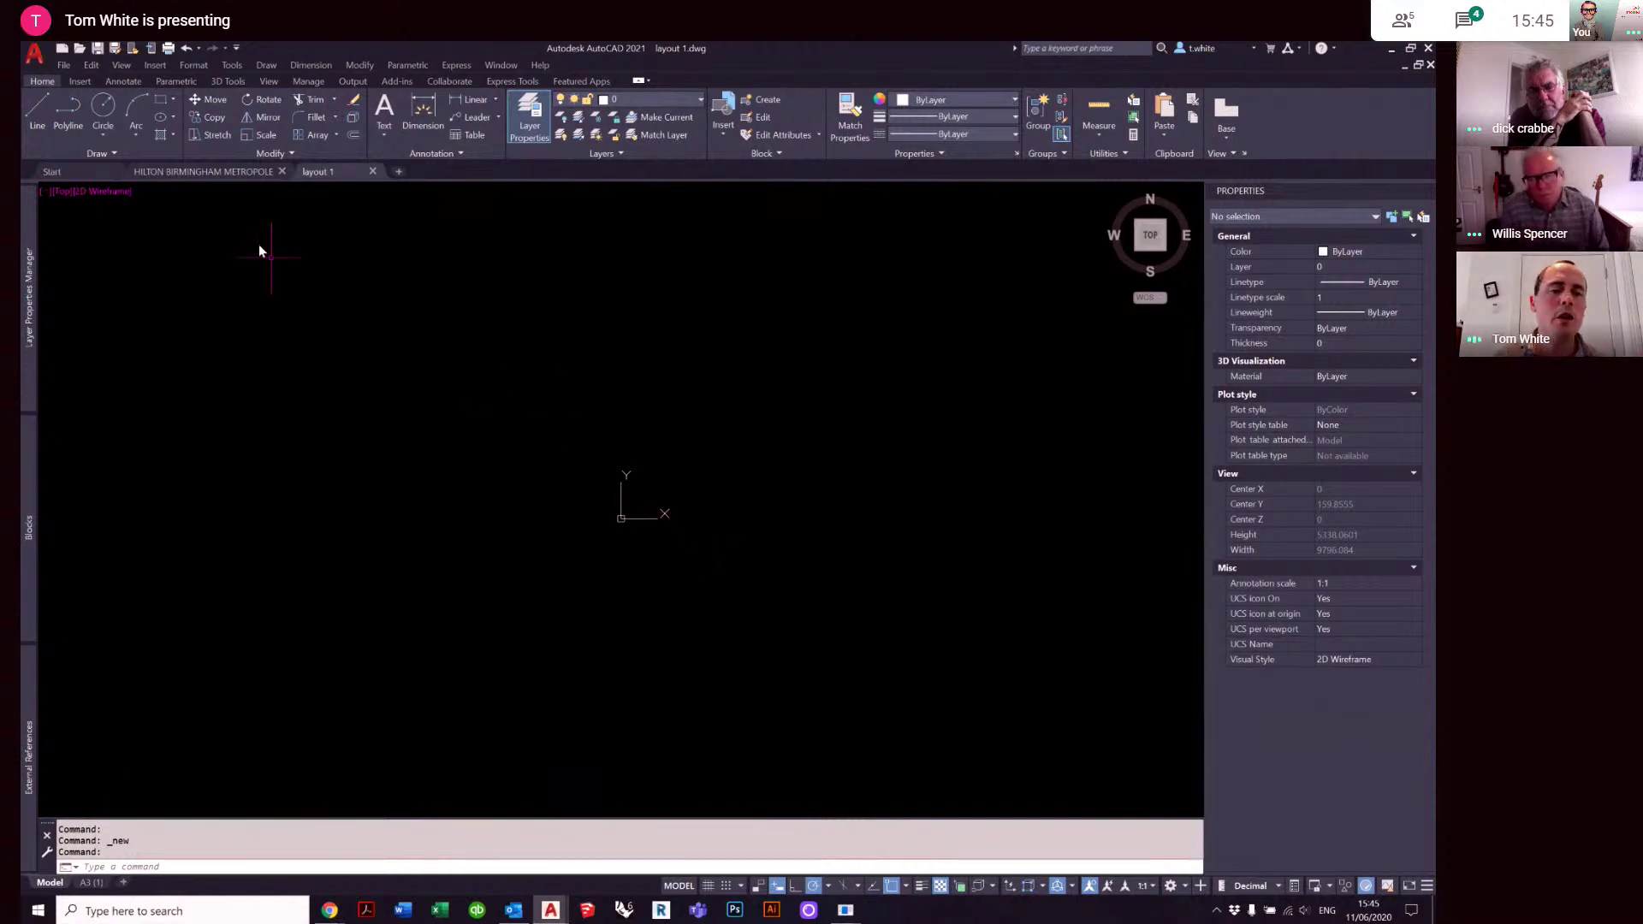
- Return to the HILTON BIRMINGHAM METROPOLE drawing and examine the attached PDF underlay and its properties
click(239, 173)
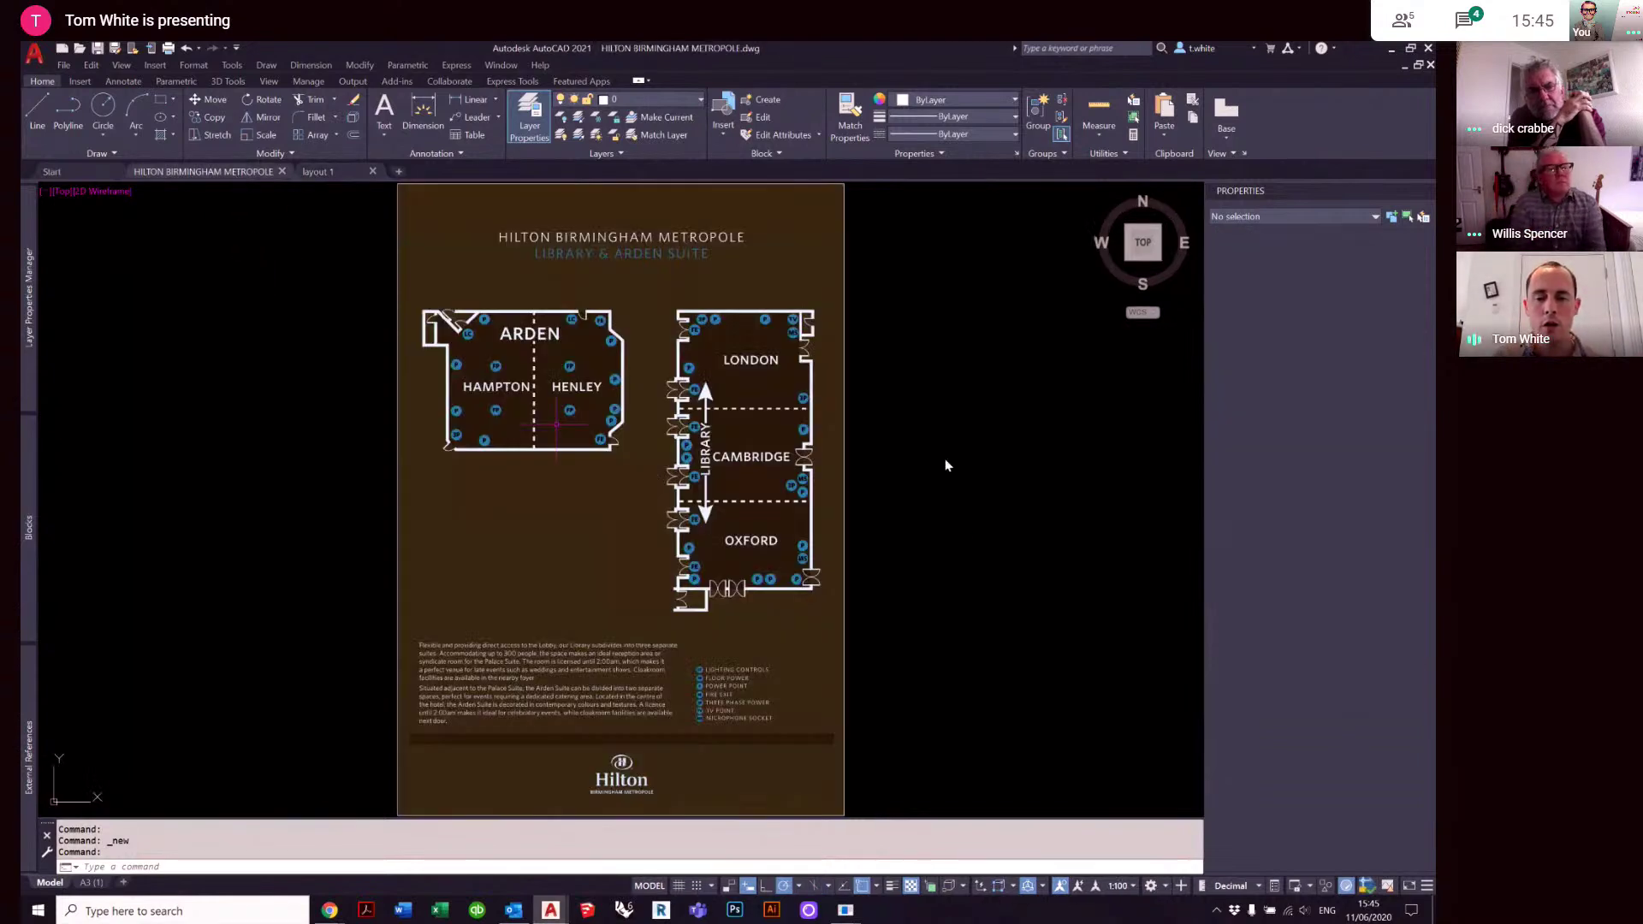
click(954, 515)
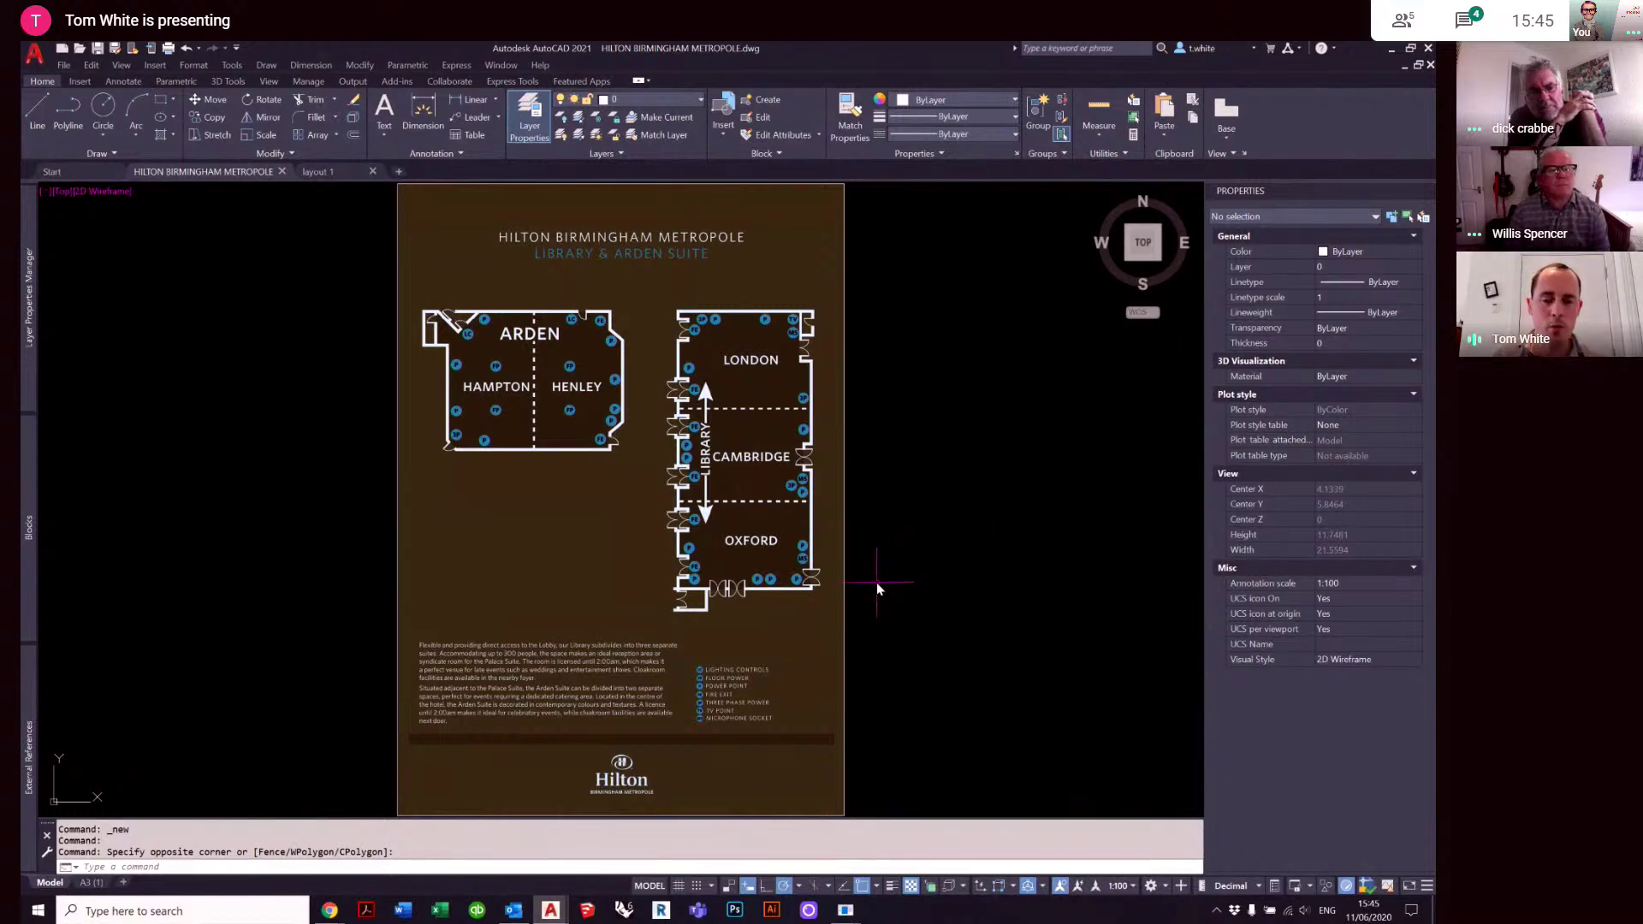
scroll(877, 581, down, 2)
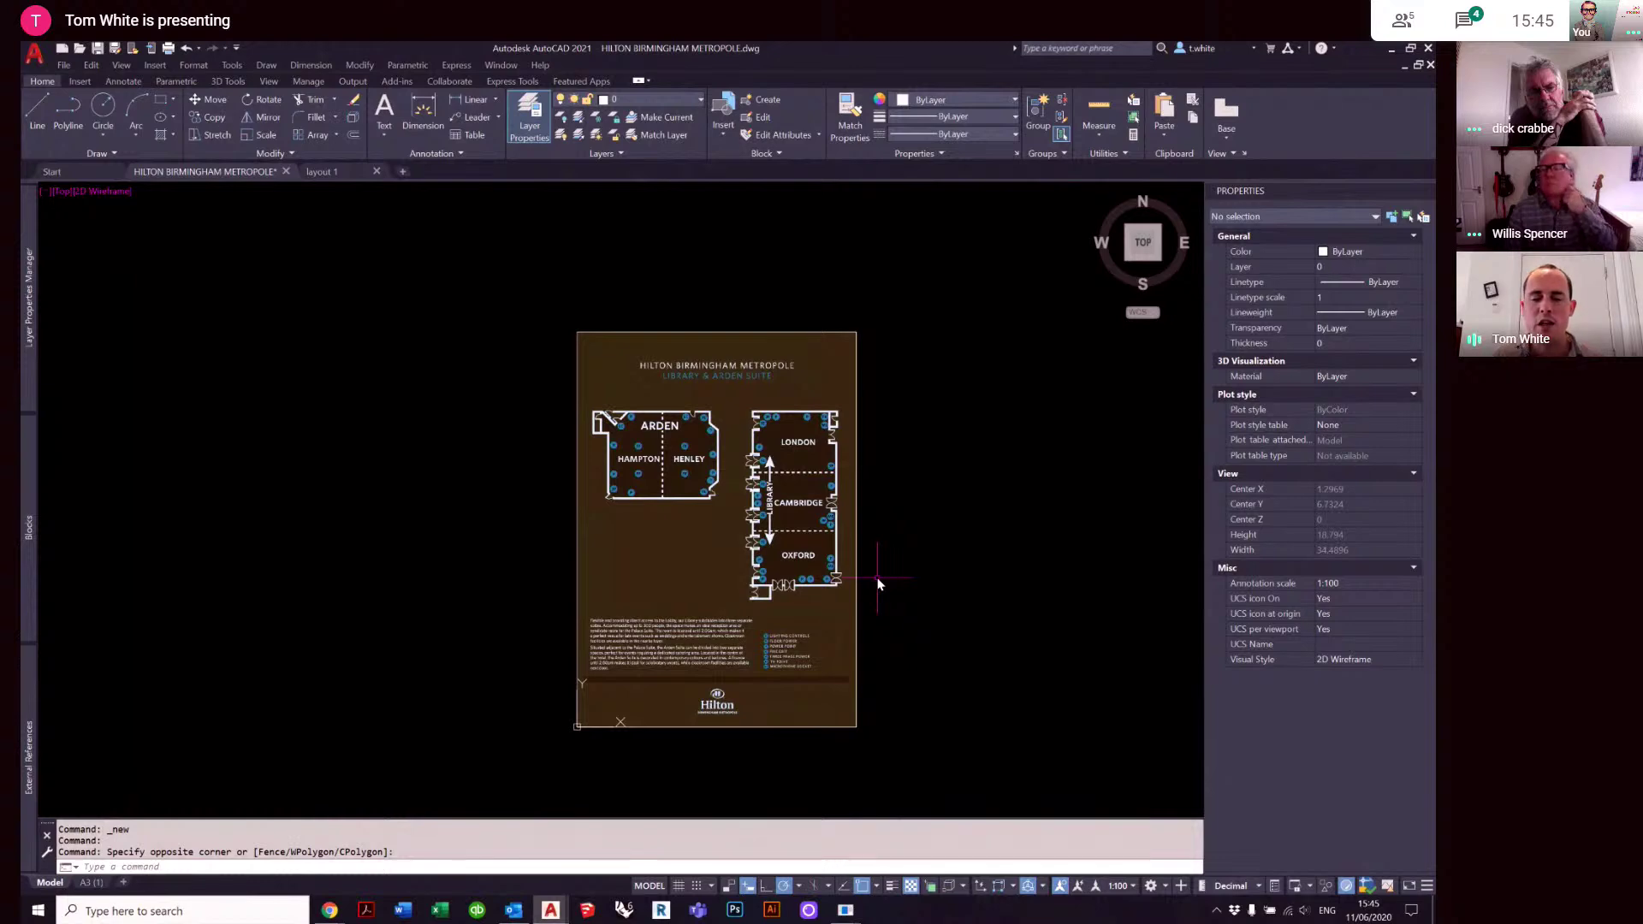
click(877, 579)
click(789, 540)
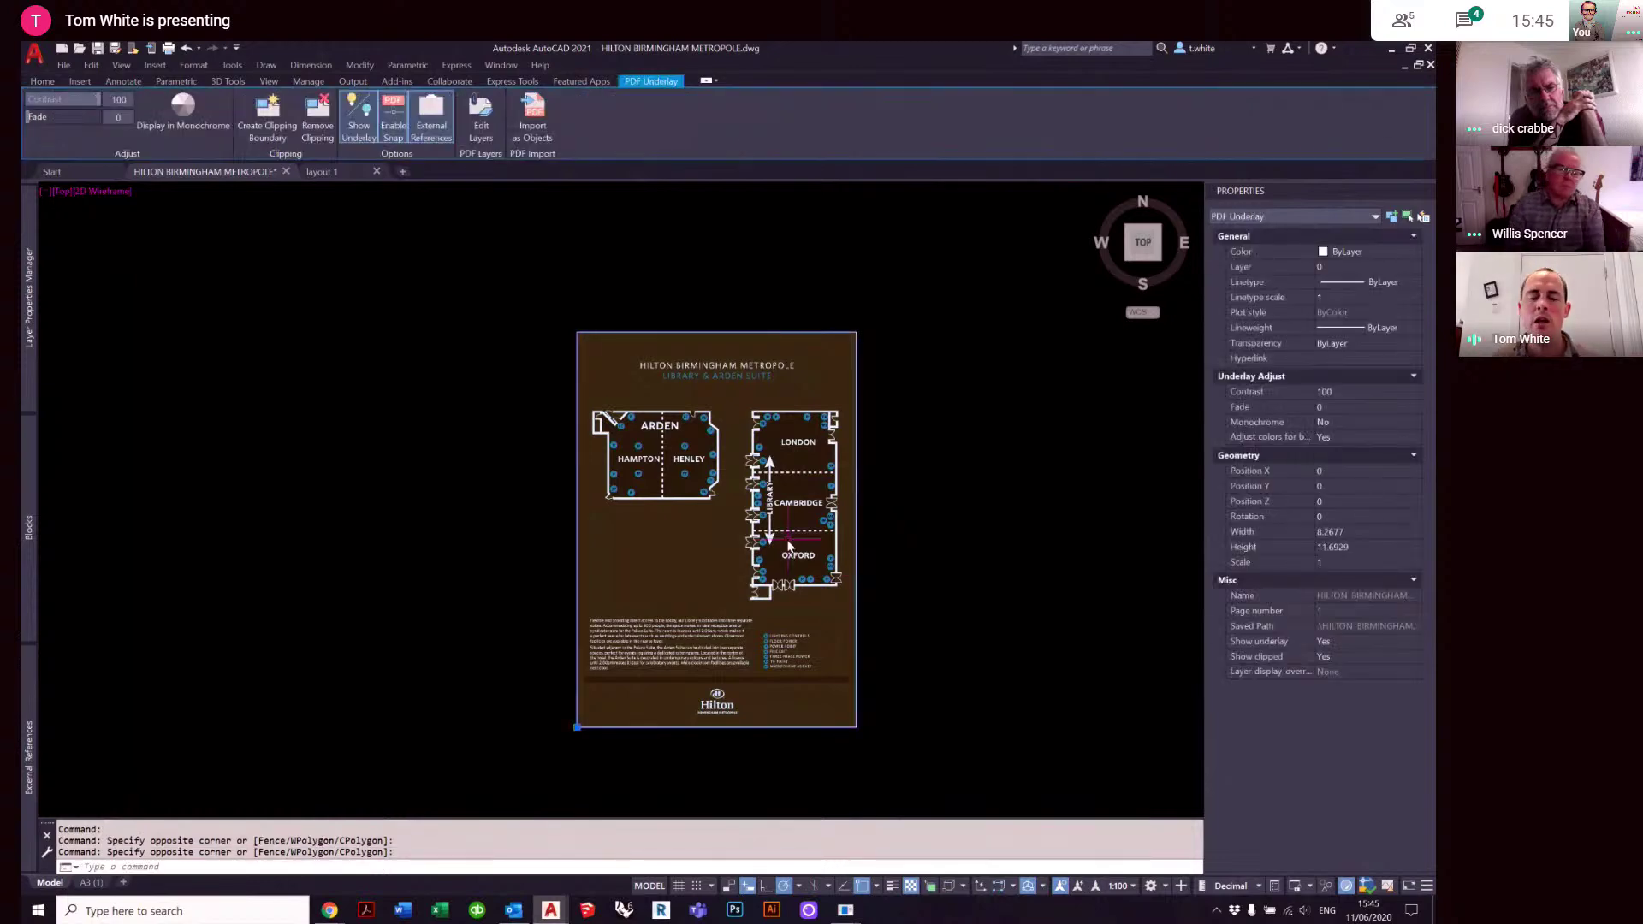
scroll(813, 457, up, 2)
scroll(817, 460, up, 2)
key(Escape)
key(Escape)
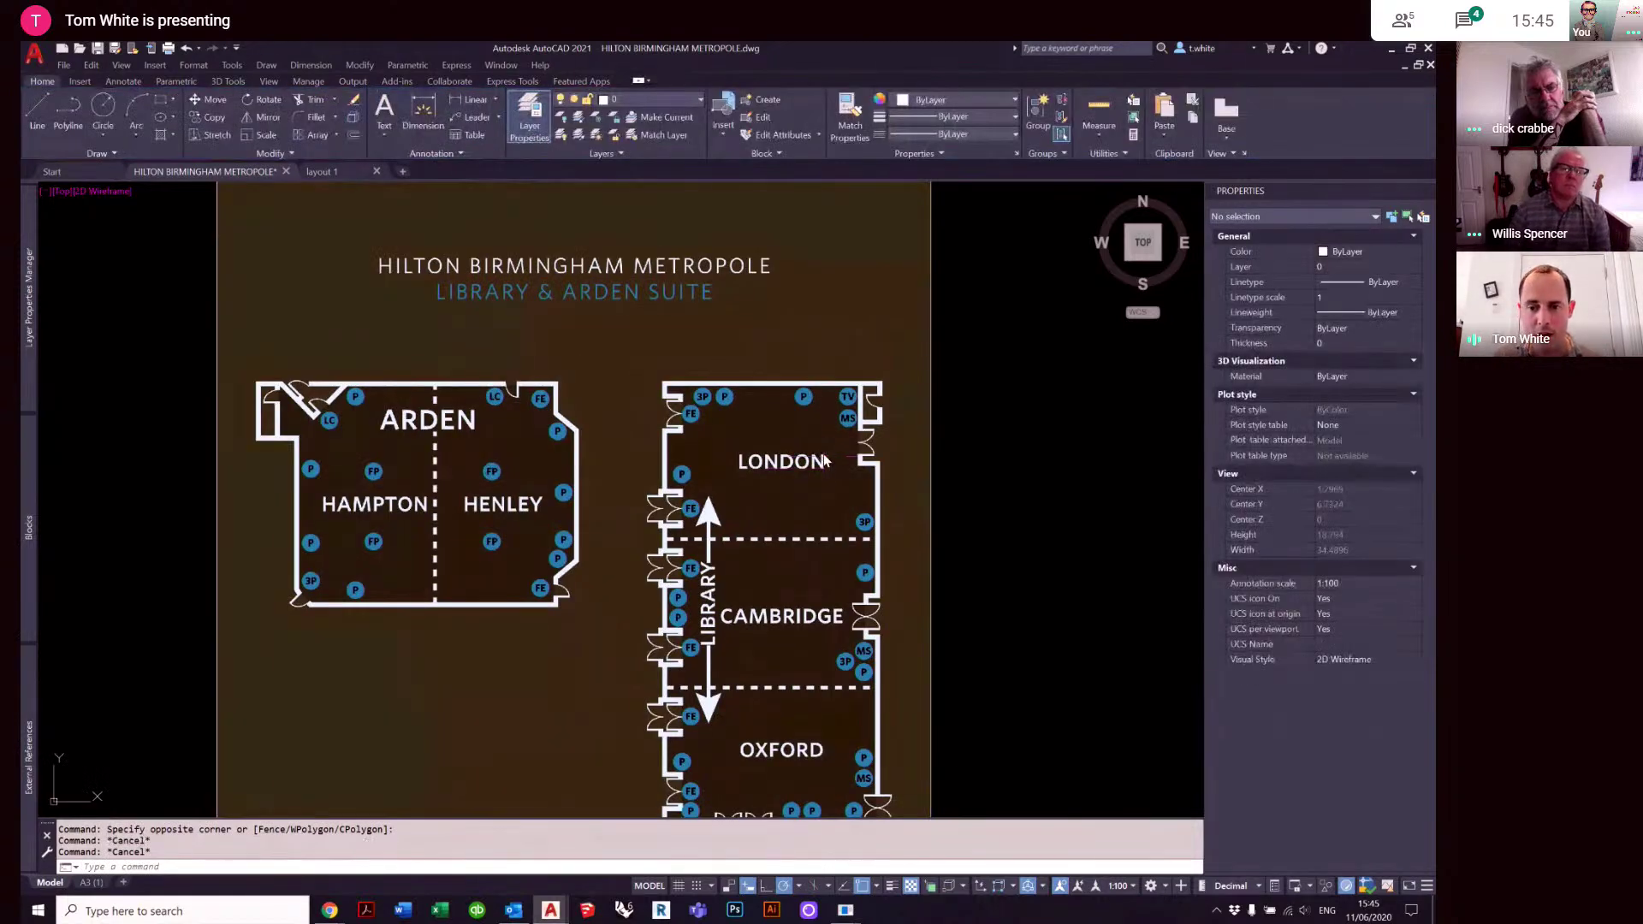
middle_click(823, 458)
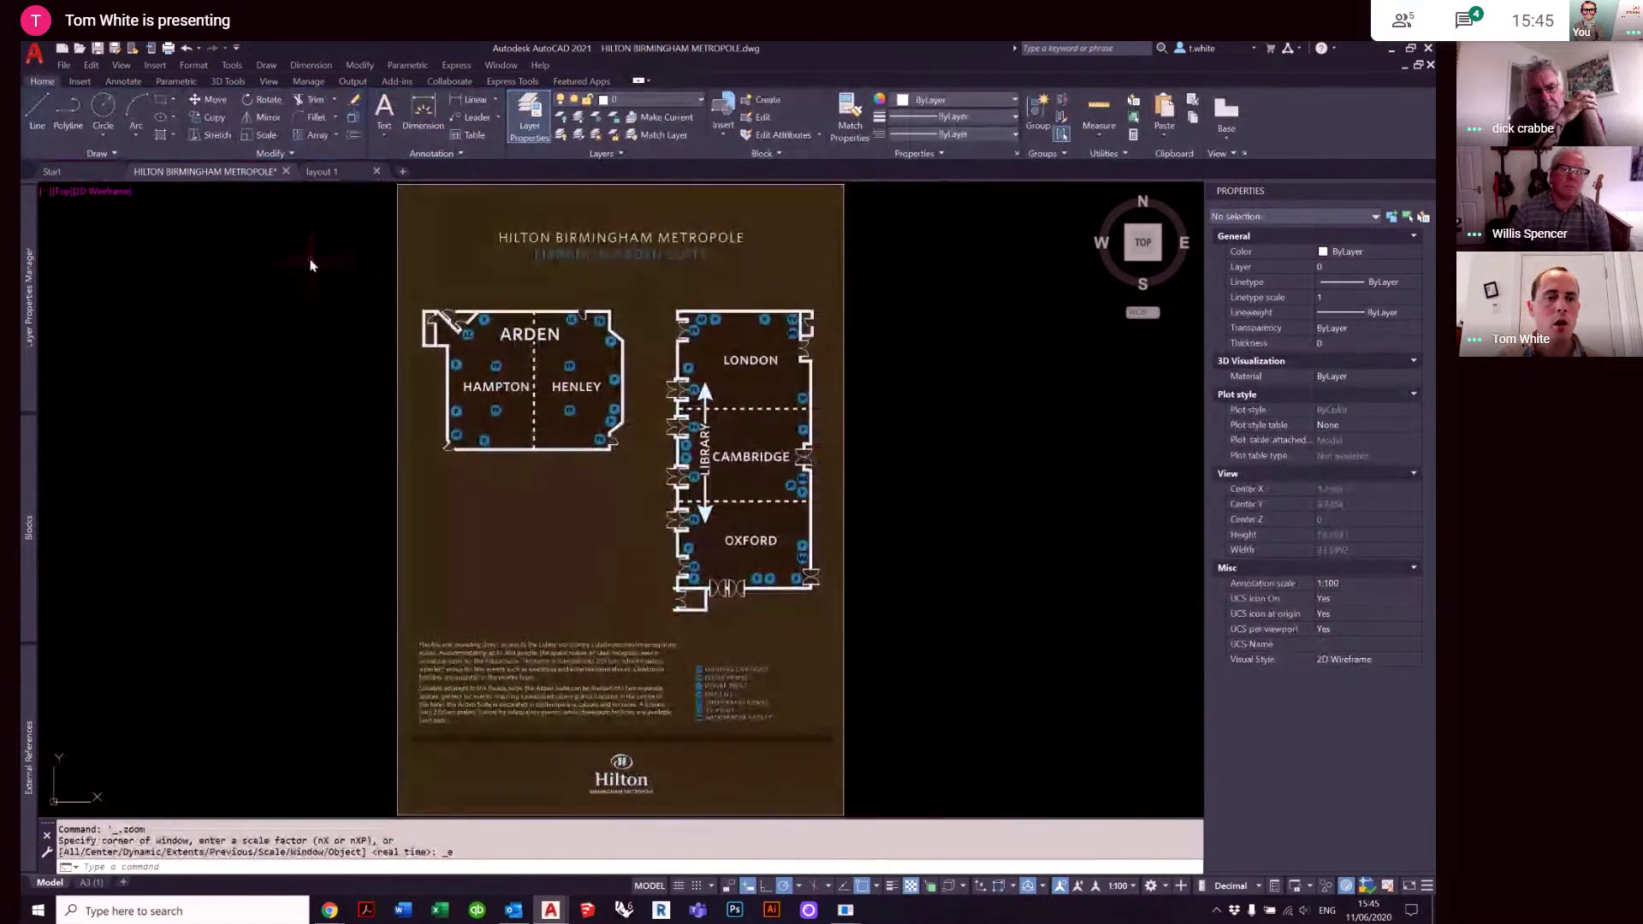
- Save the drawing and eTransmit it with its references to the desktop as HILTON BIRMINGHAM METROPOLE - Standard.zip
click(64, 66)
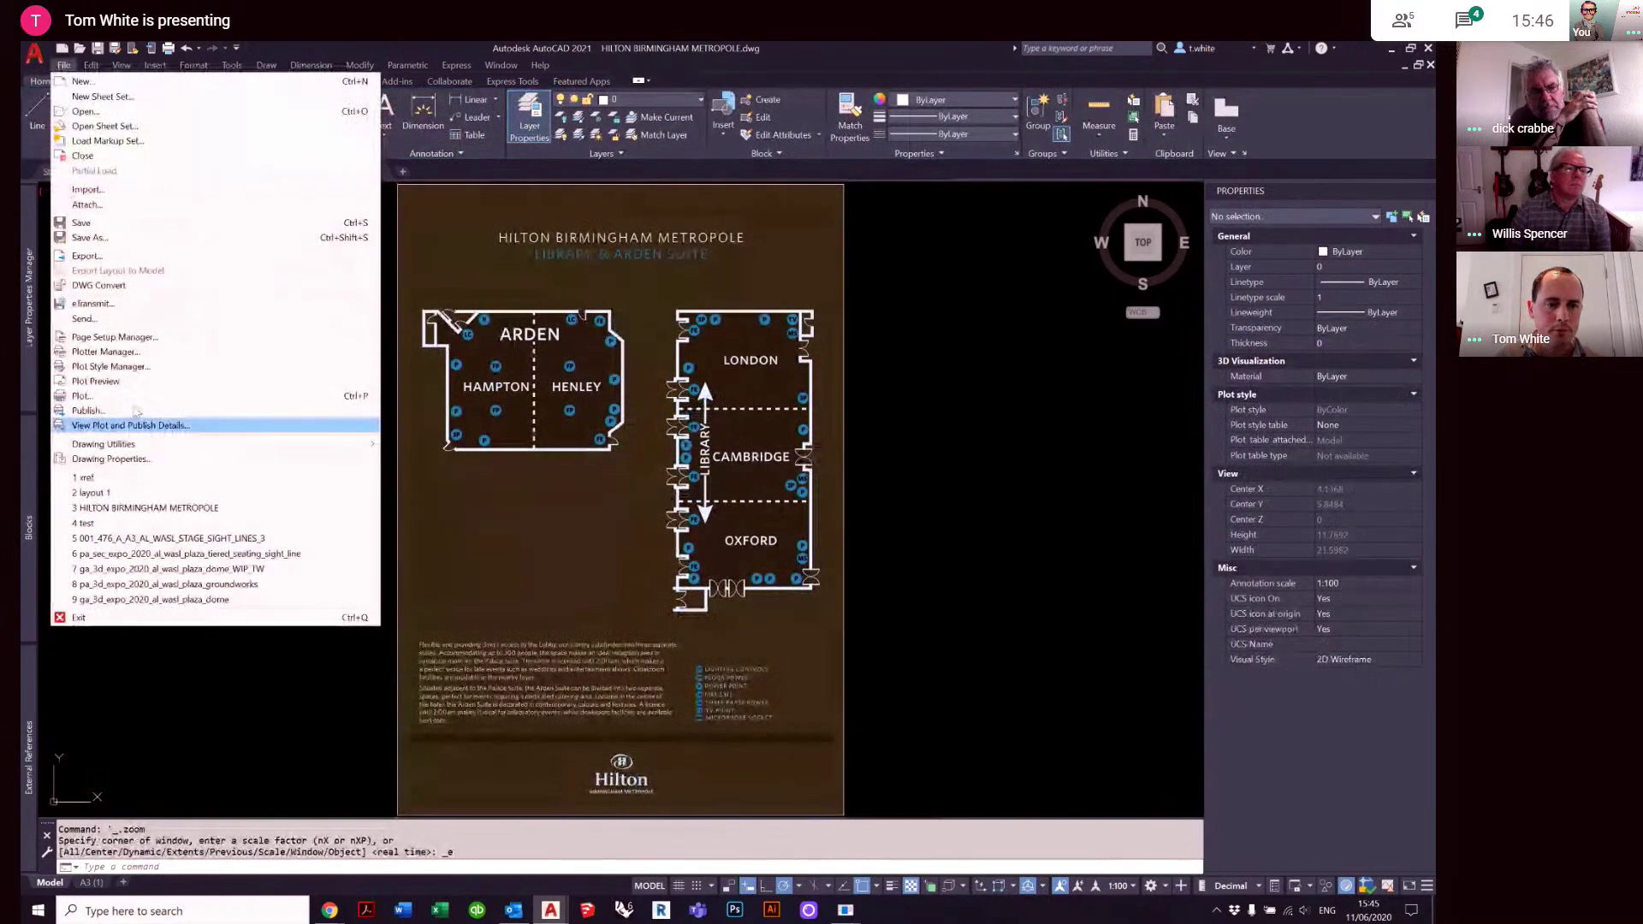
click(93, 303)
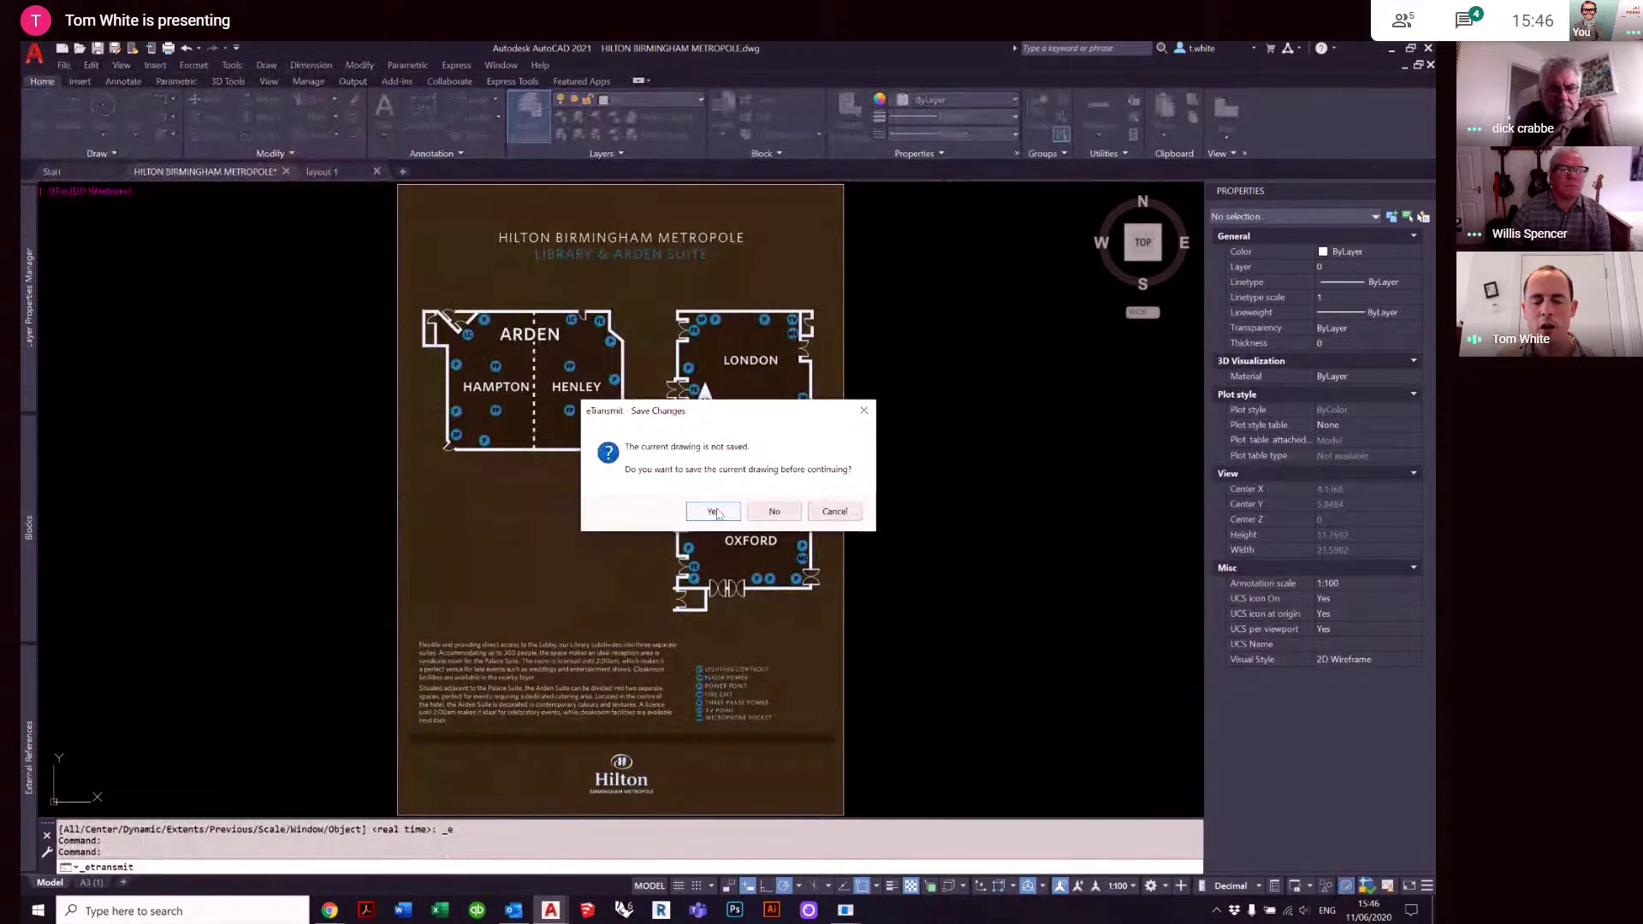
click(710, 512)
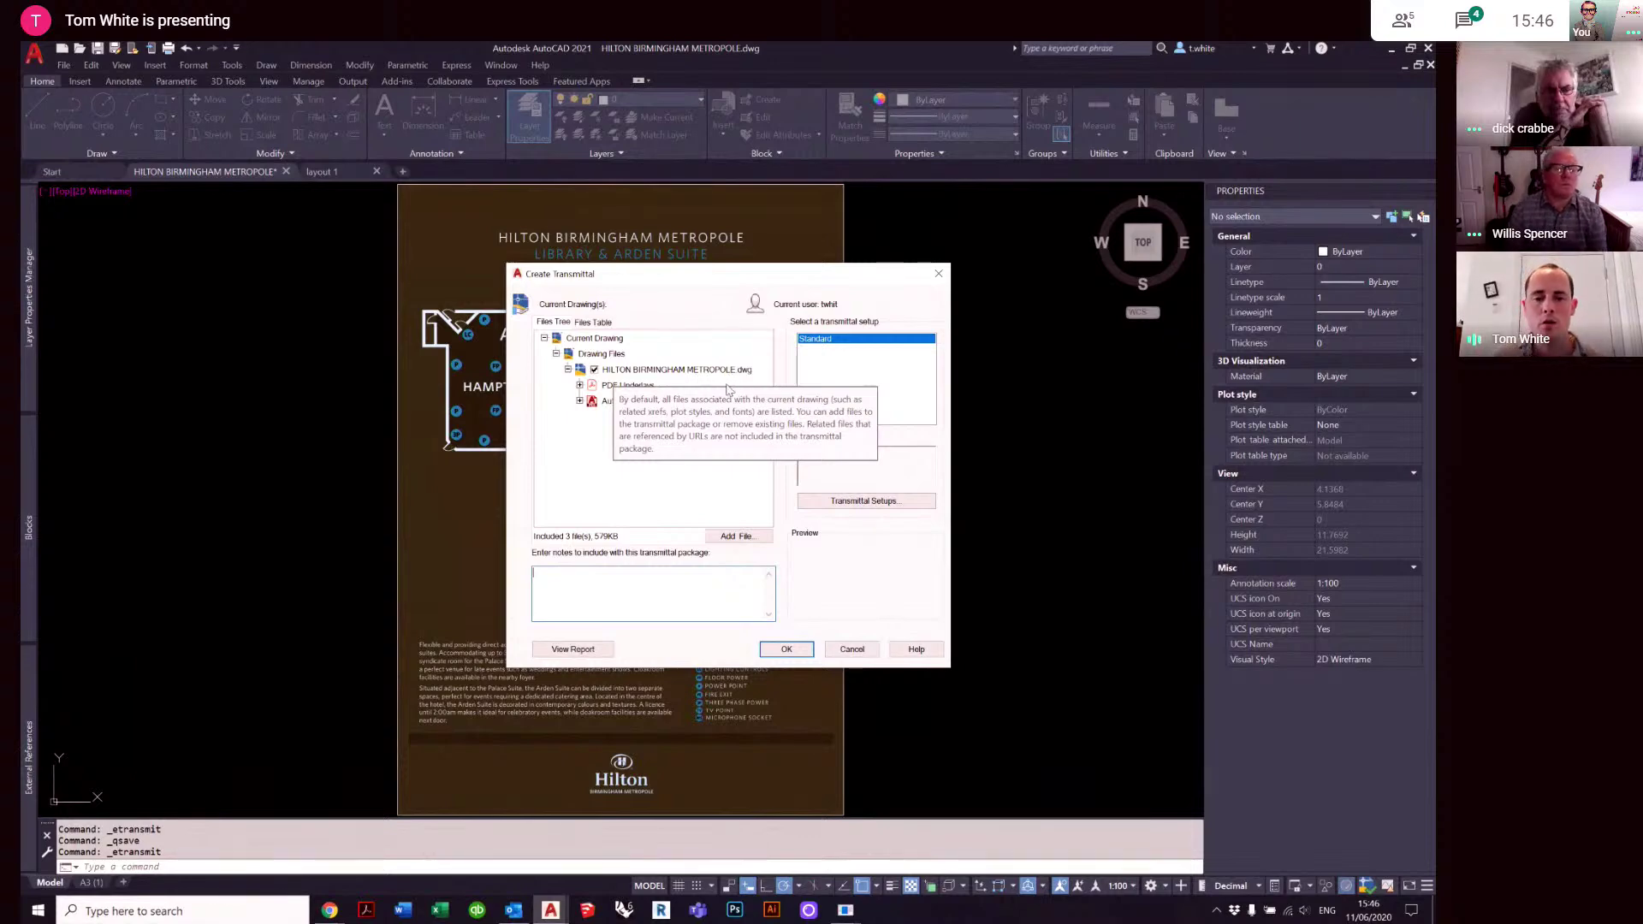
drag(681, 286, 501, 283)
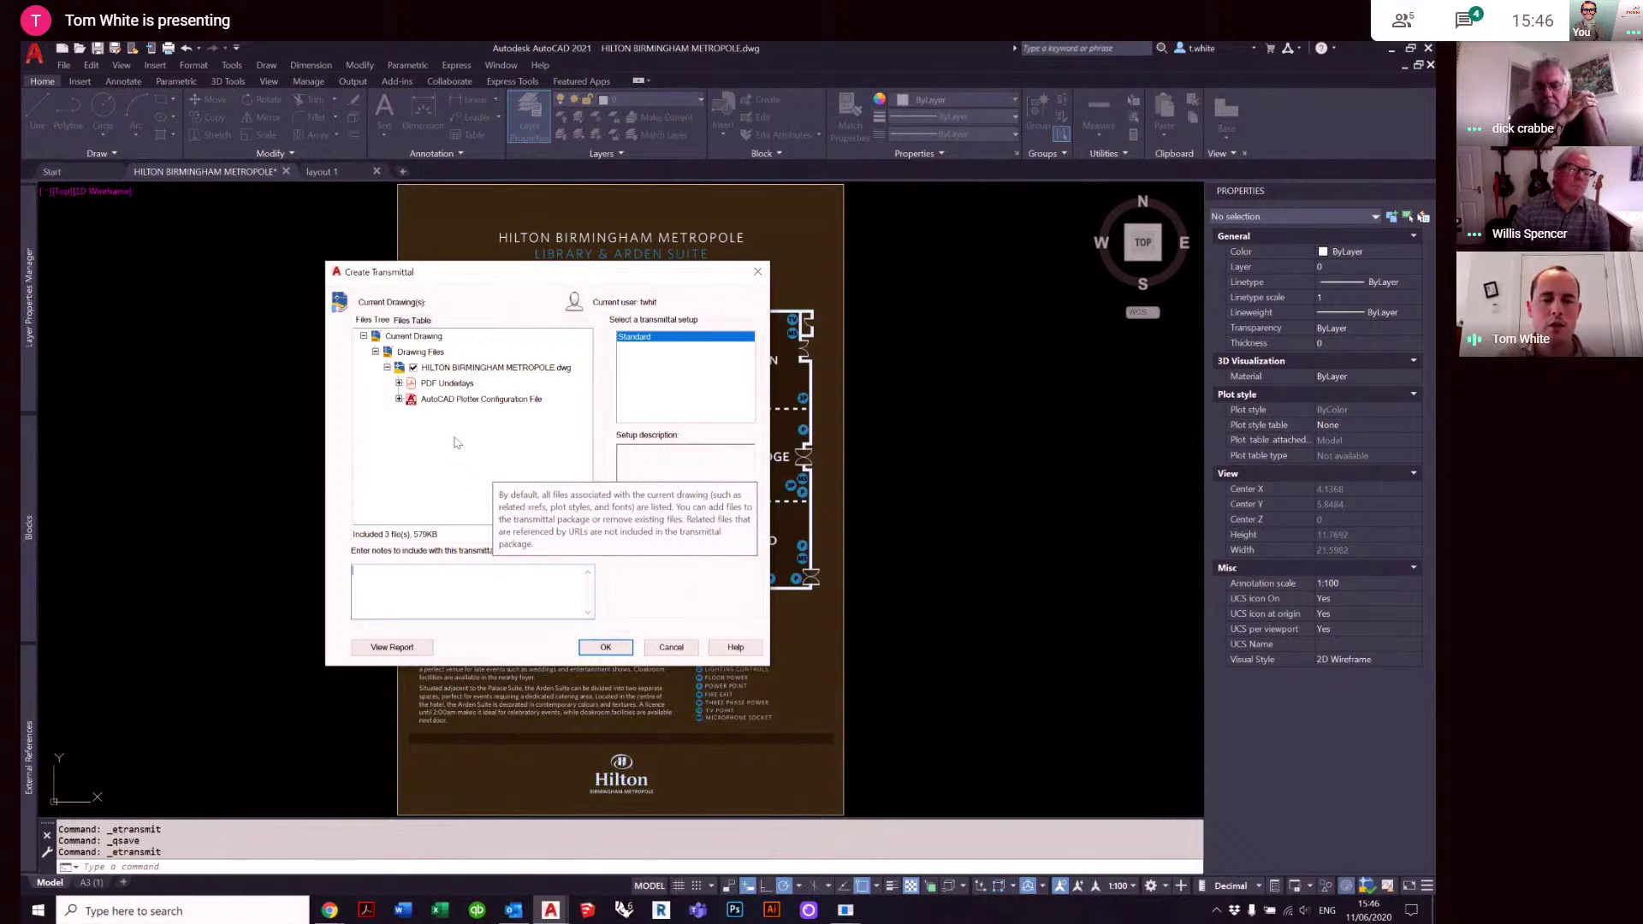
click(605, 647)
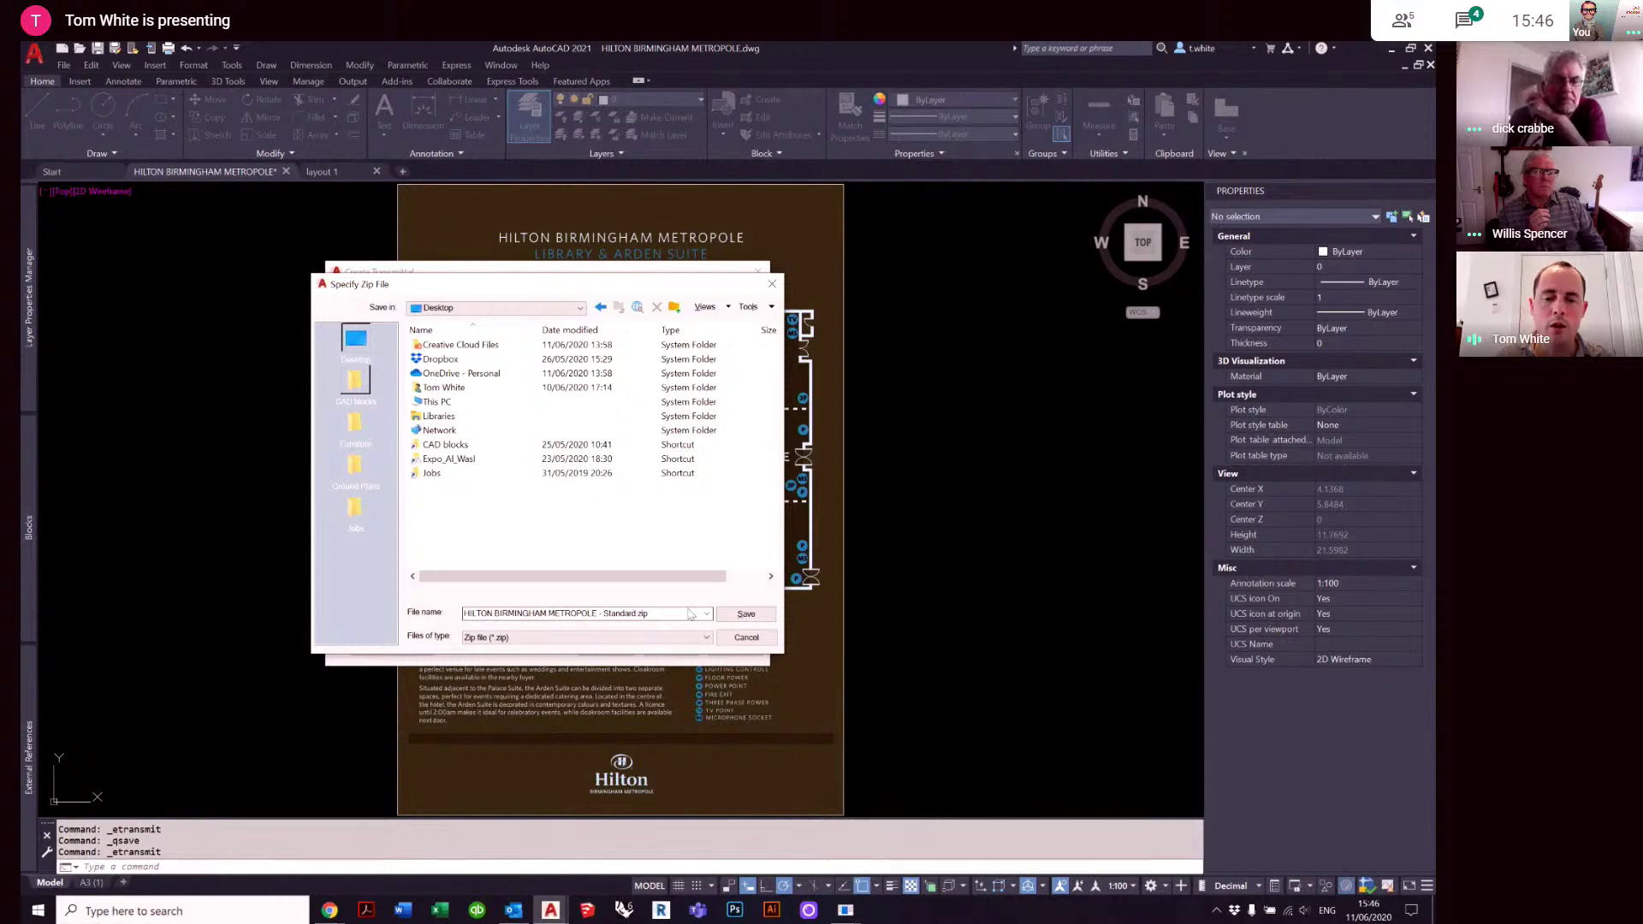
click(741, 614)
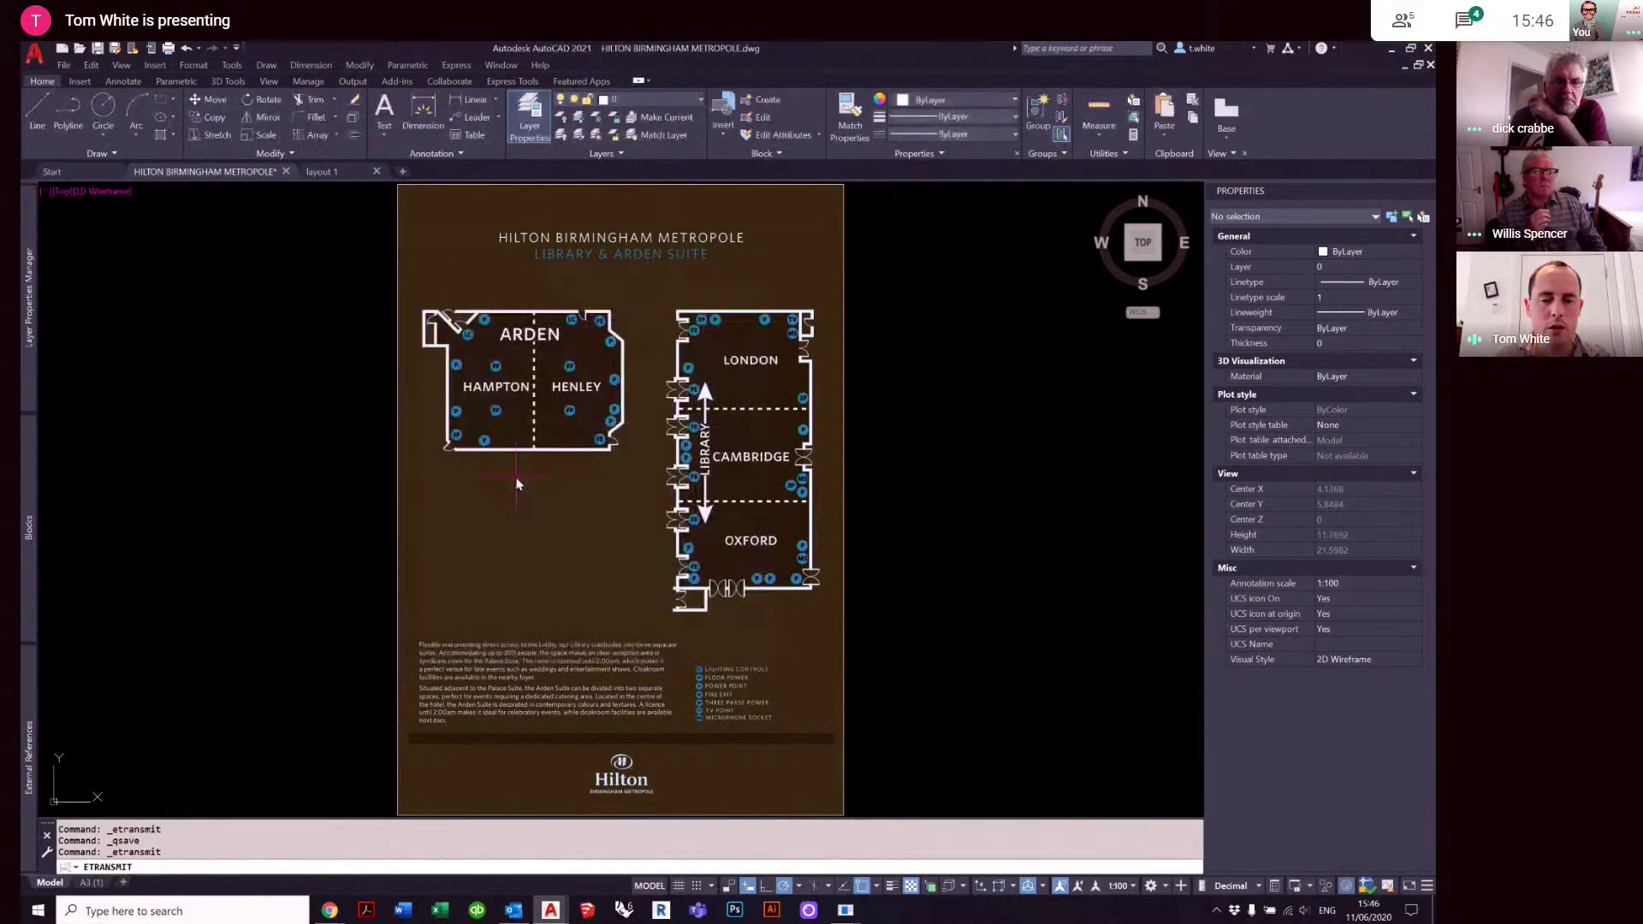
- Decline the automatic PDF publish and view the PDF packaged inside the HILTON BIRMINGHAM METROPOLE - Standard zip on the desktop
click(1392, 49)
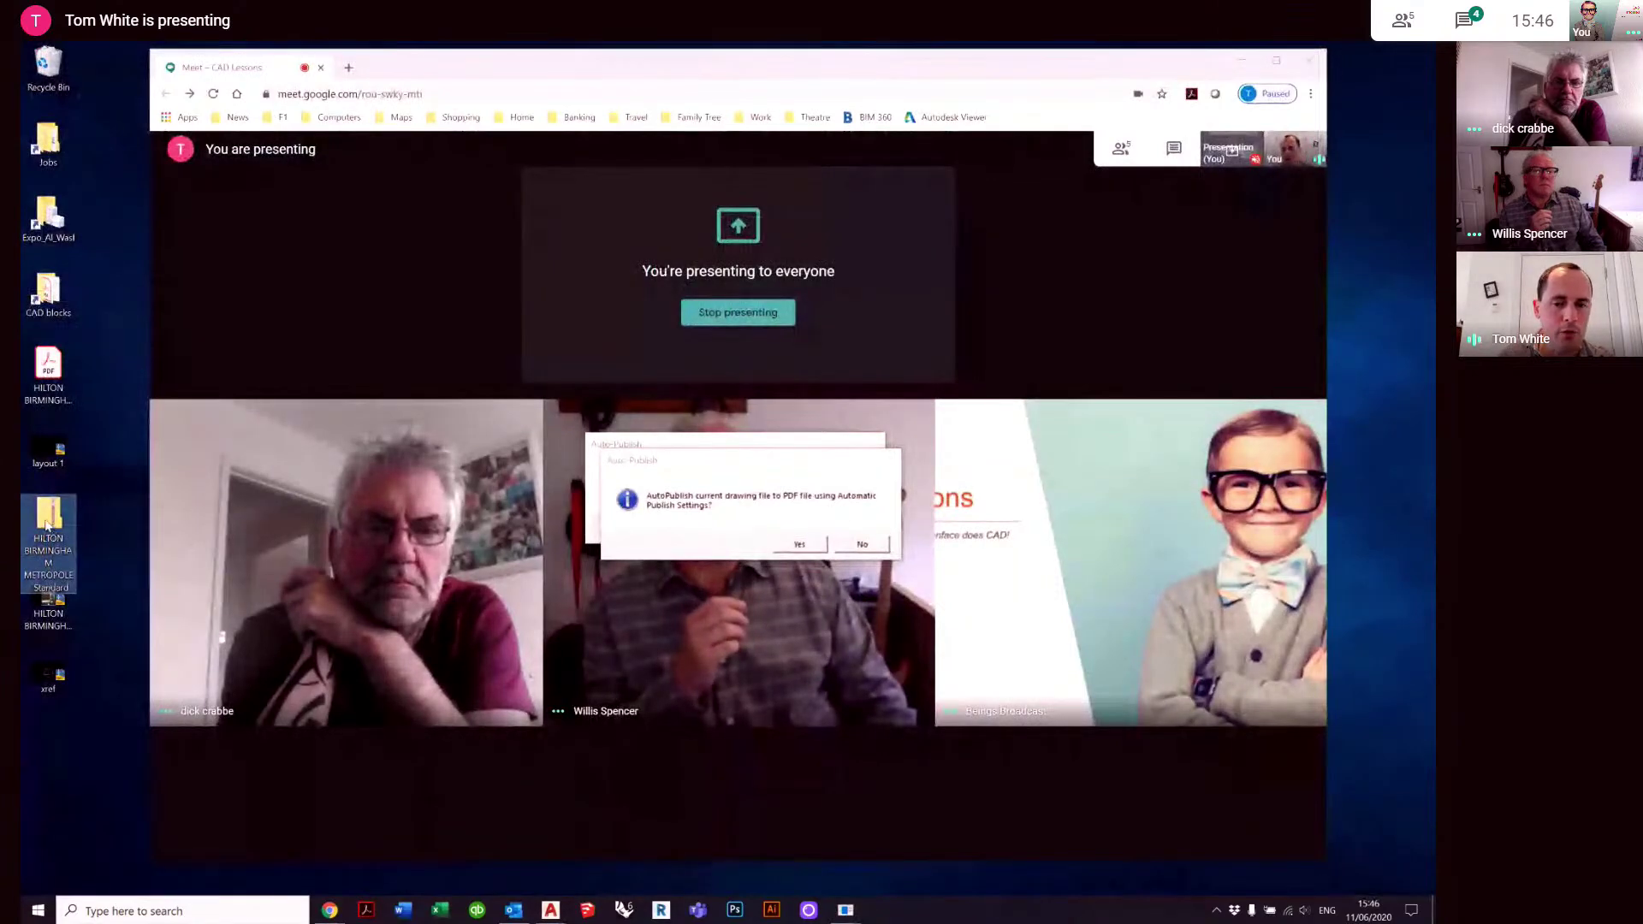
click(863, 544)
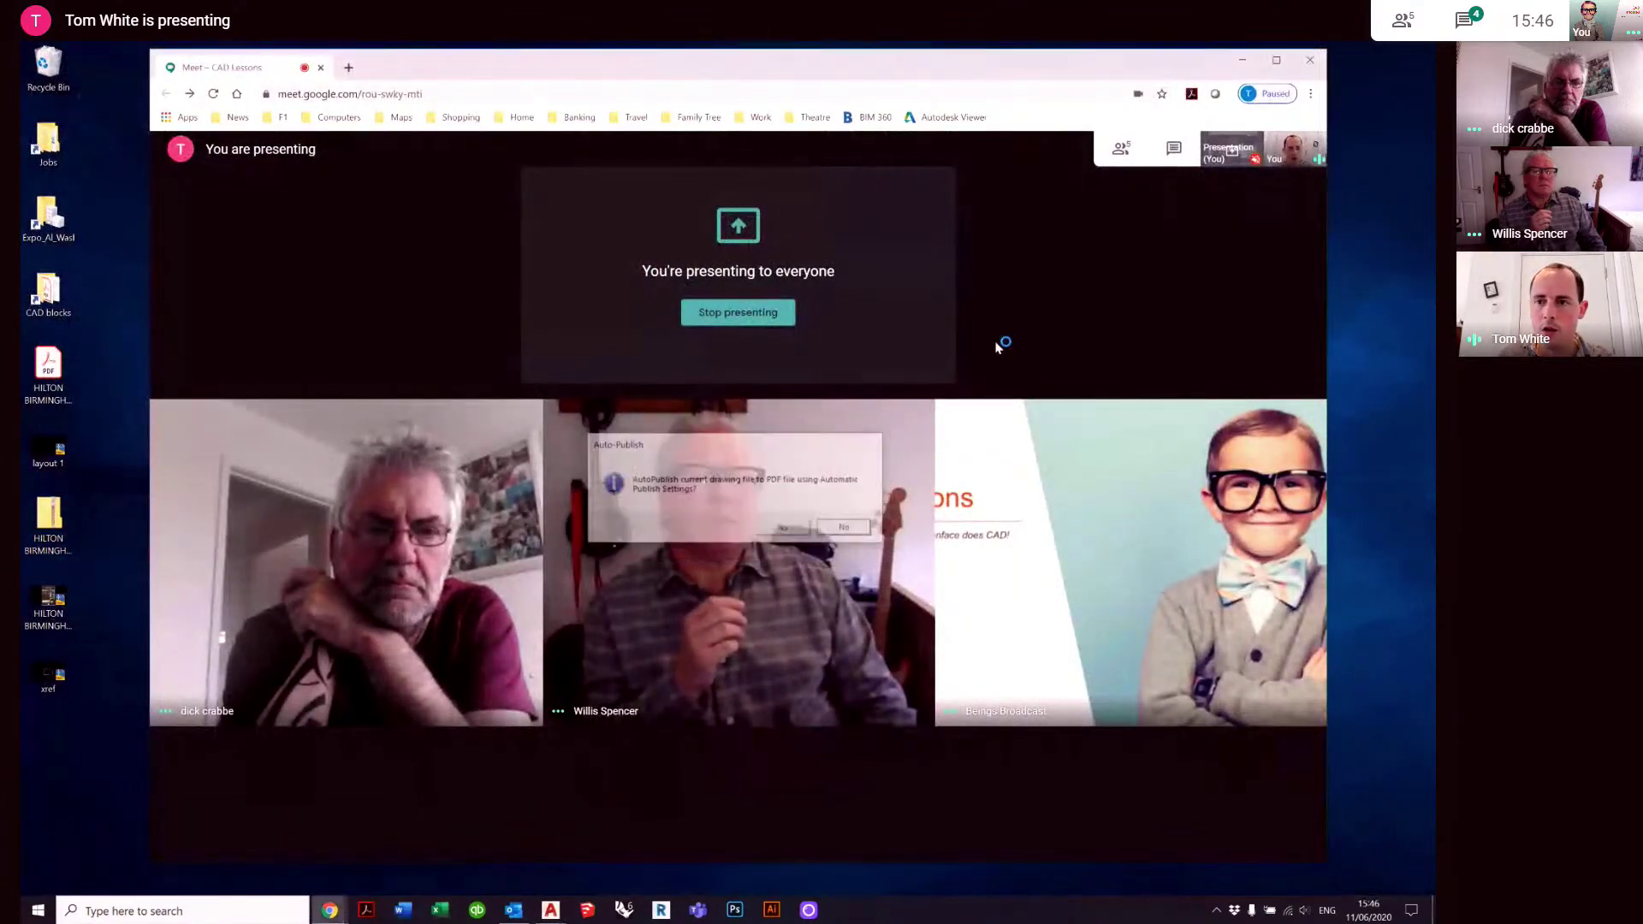
click(1242, 60)
double_click(57, 525)
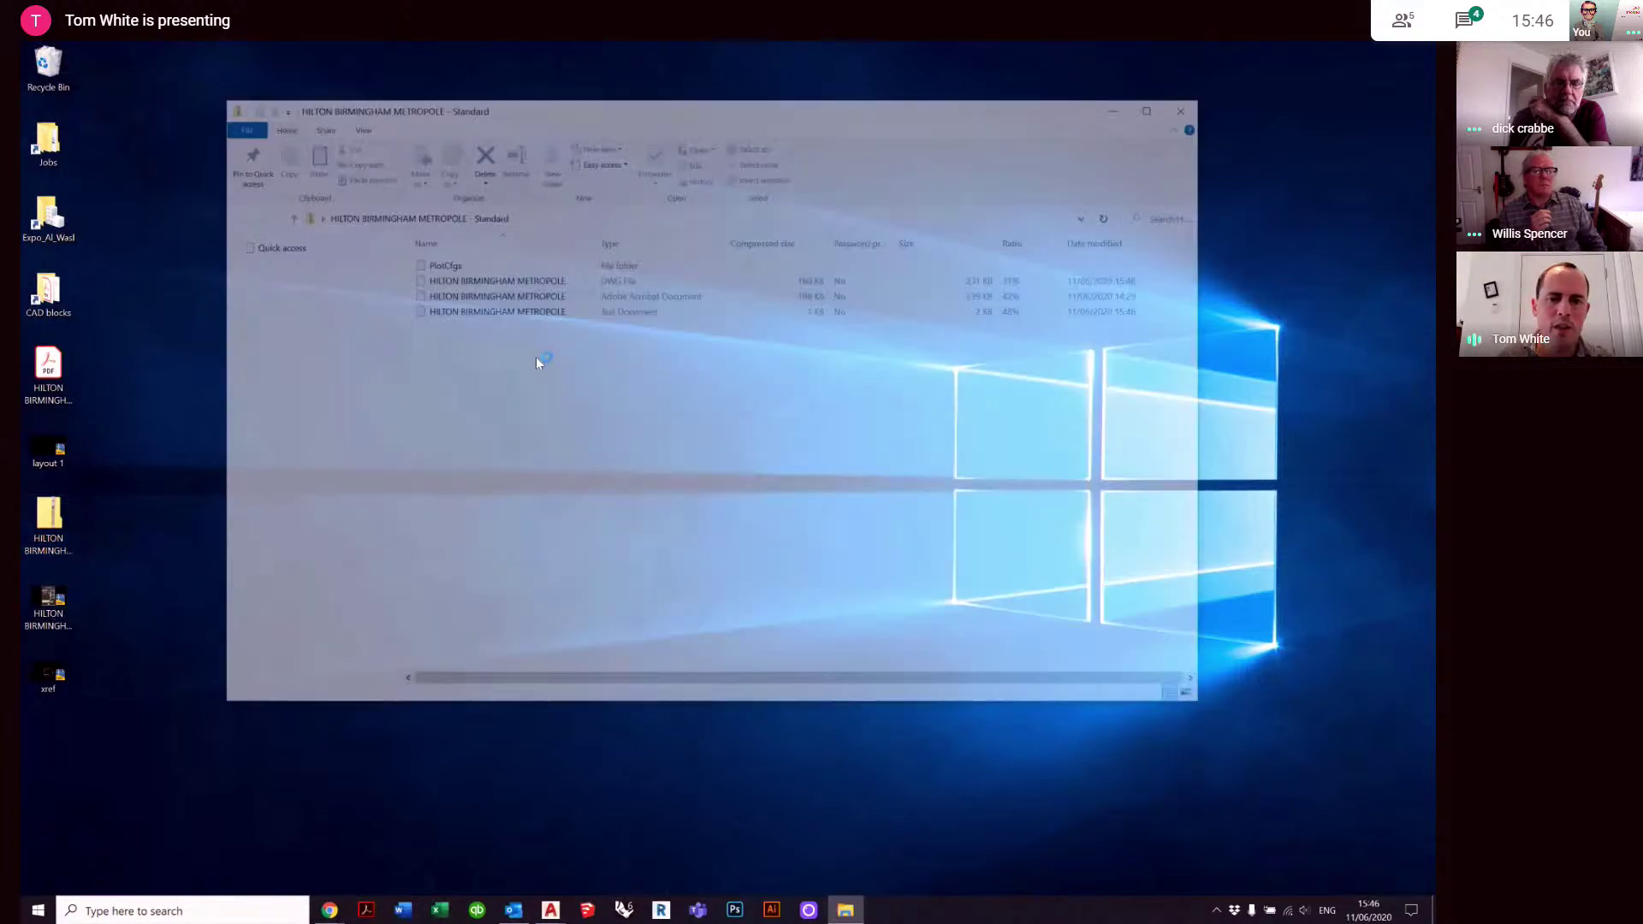
drag(594, 240, 701, 240)
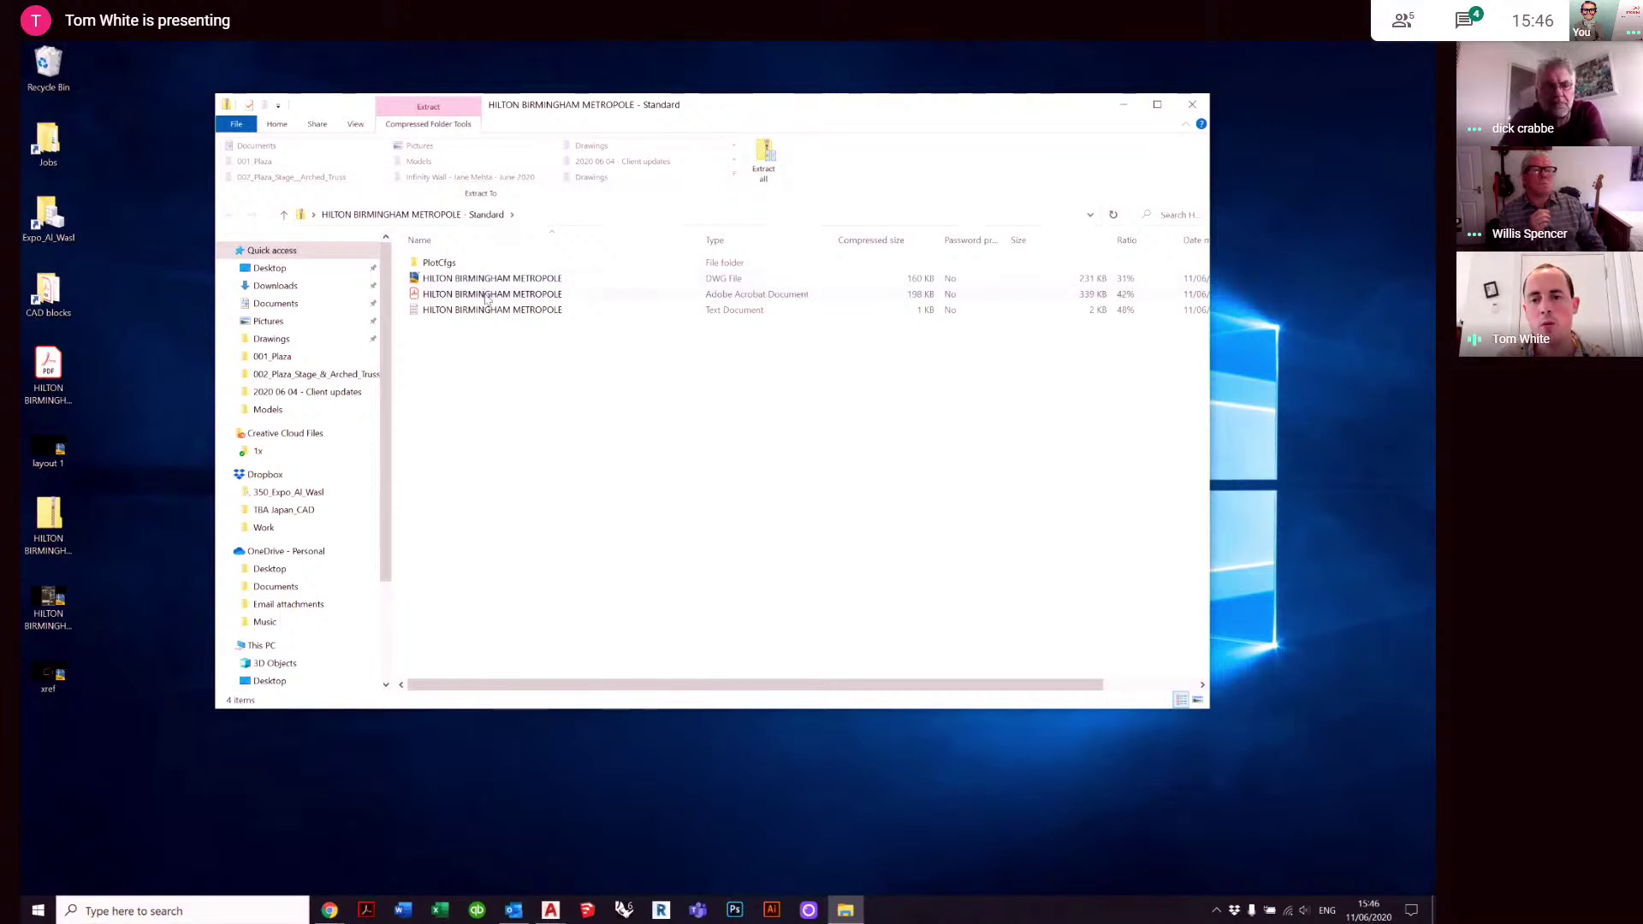
double_click(484, 297)
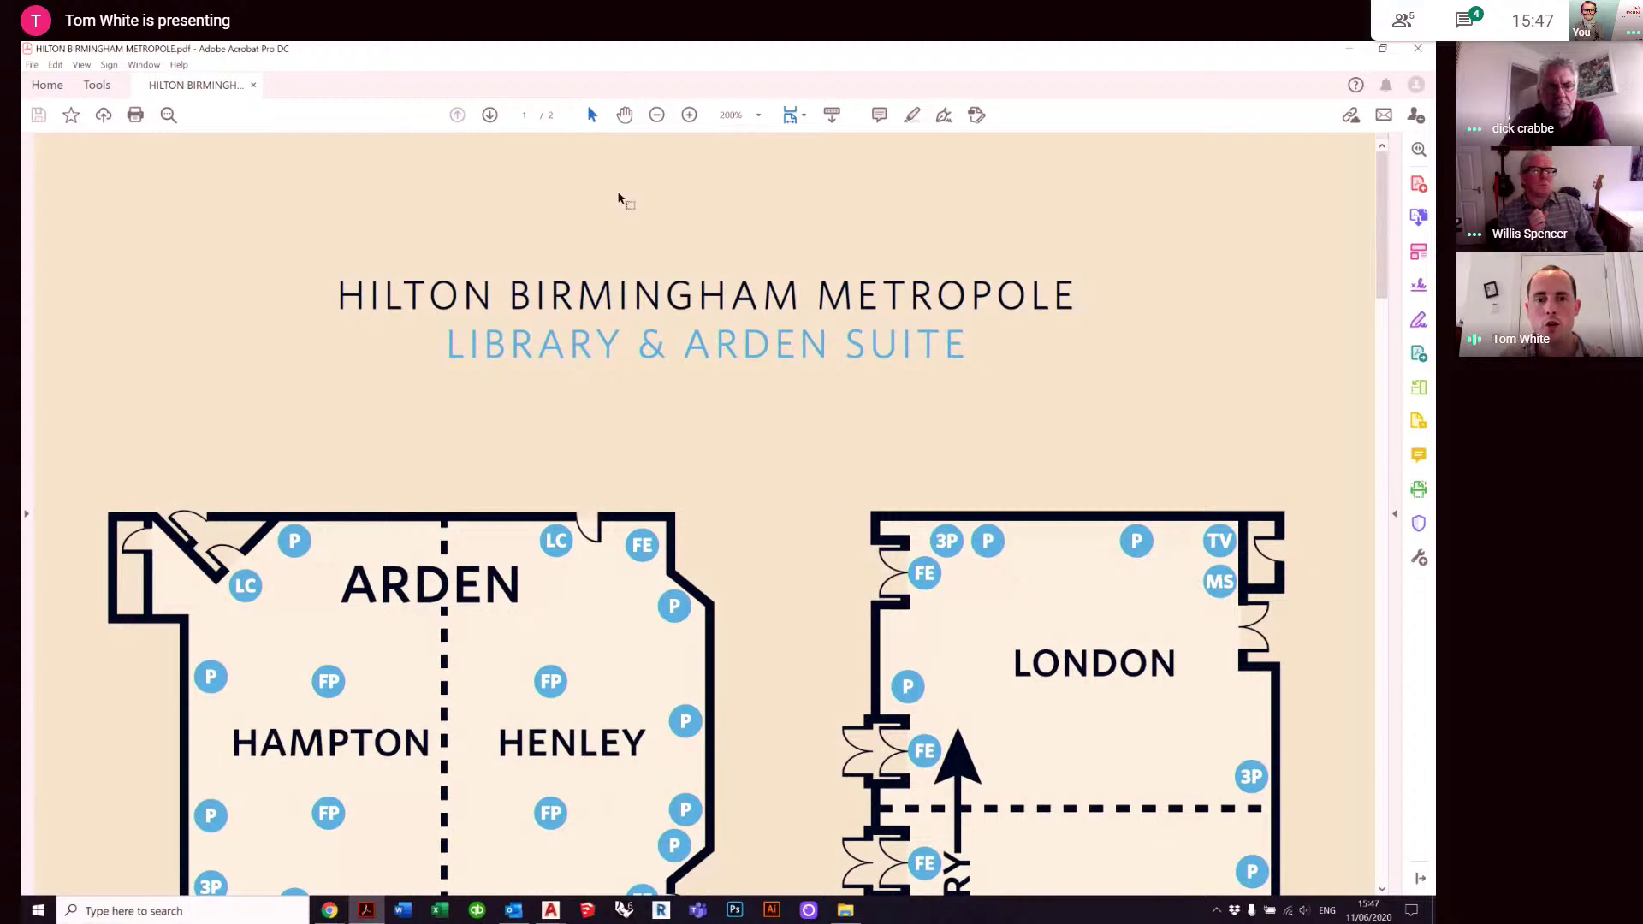
- Close the packaged PDF and try to open the HILTON BIRMINGHAM METROPOLE DWG from the zip, declining read-only access
click(1418, 49)
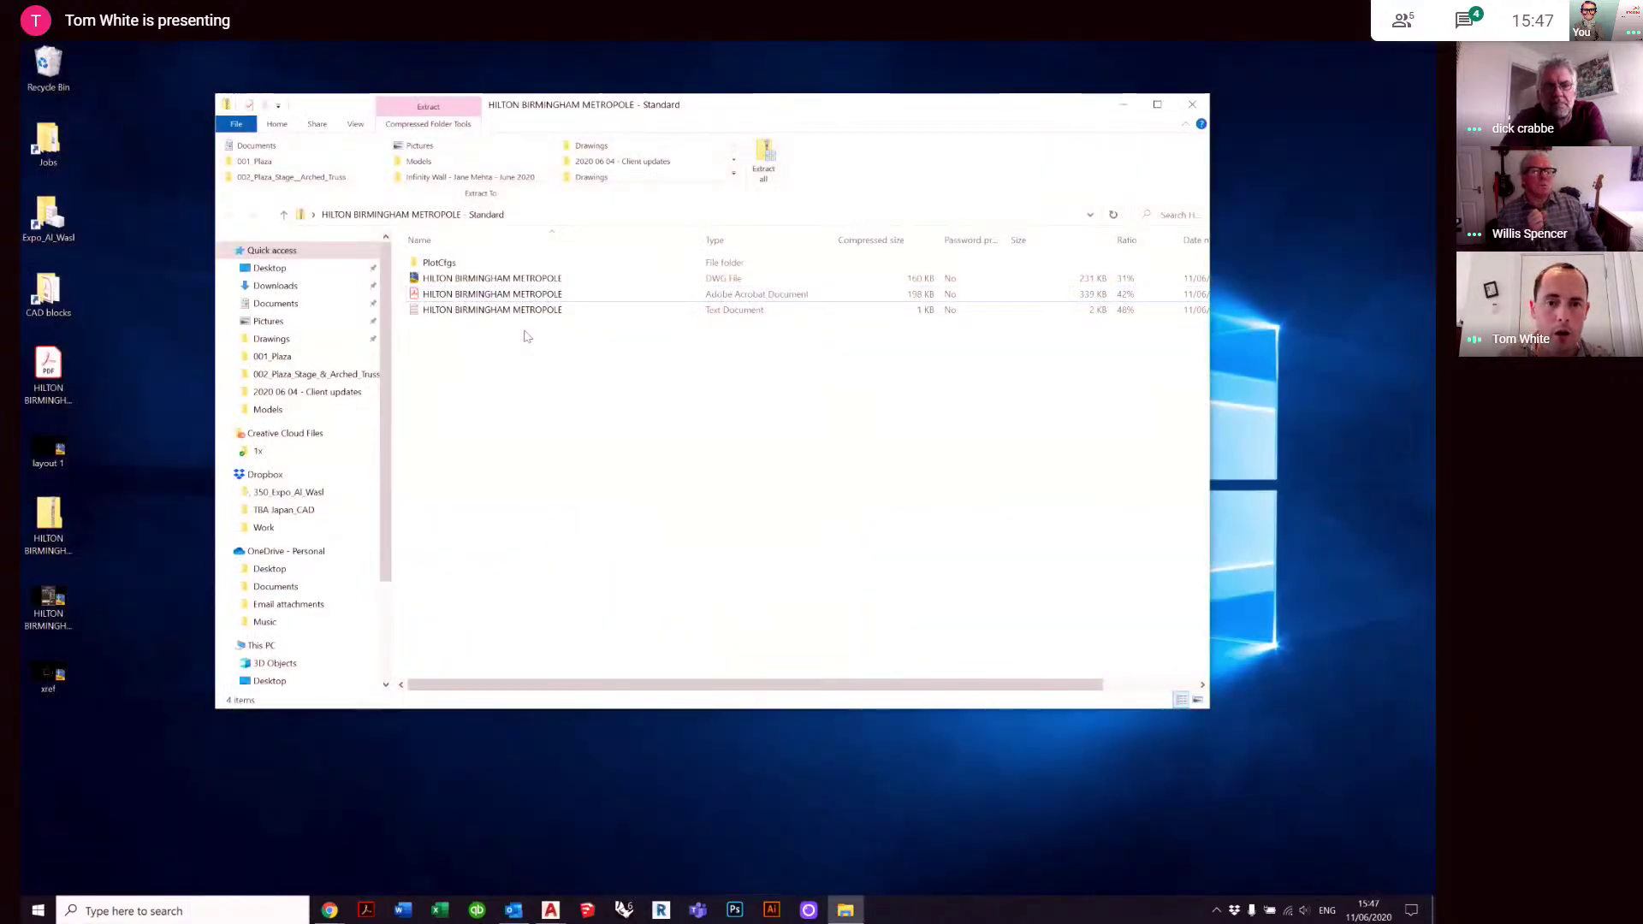
double_click(476, 280)
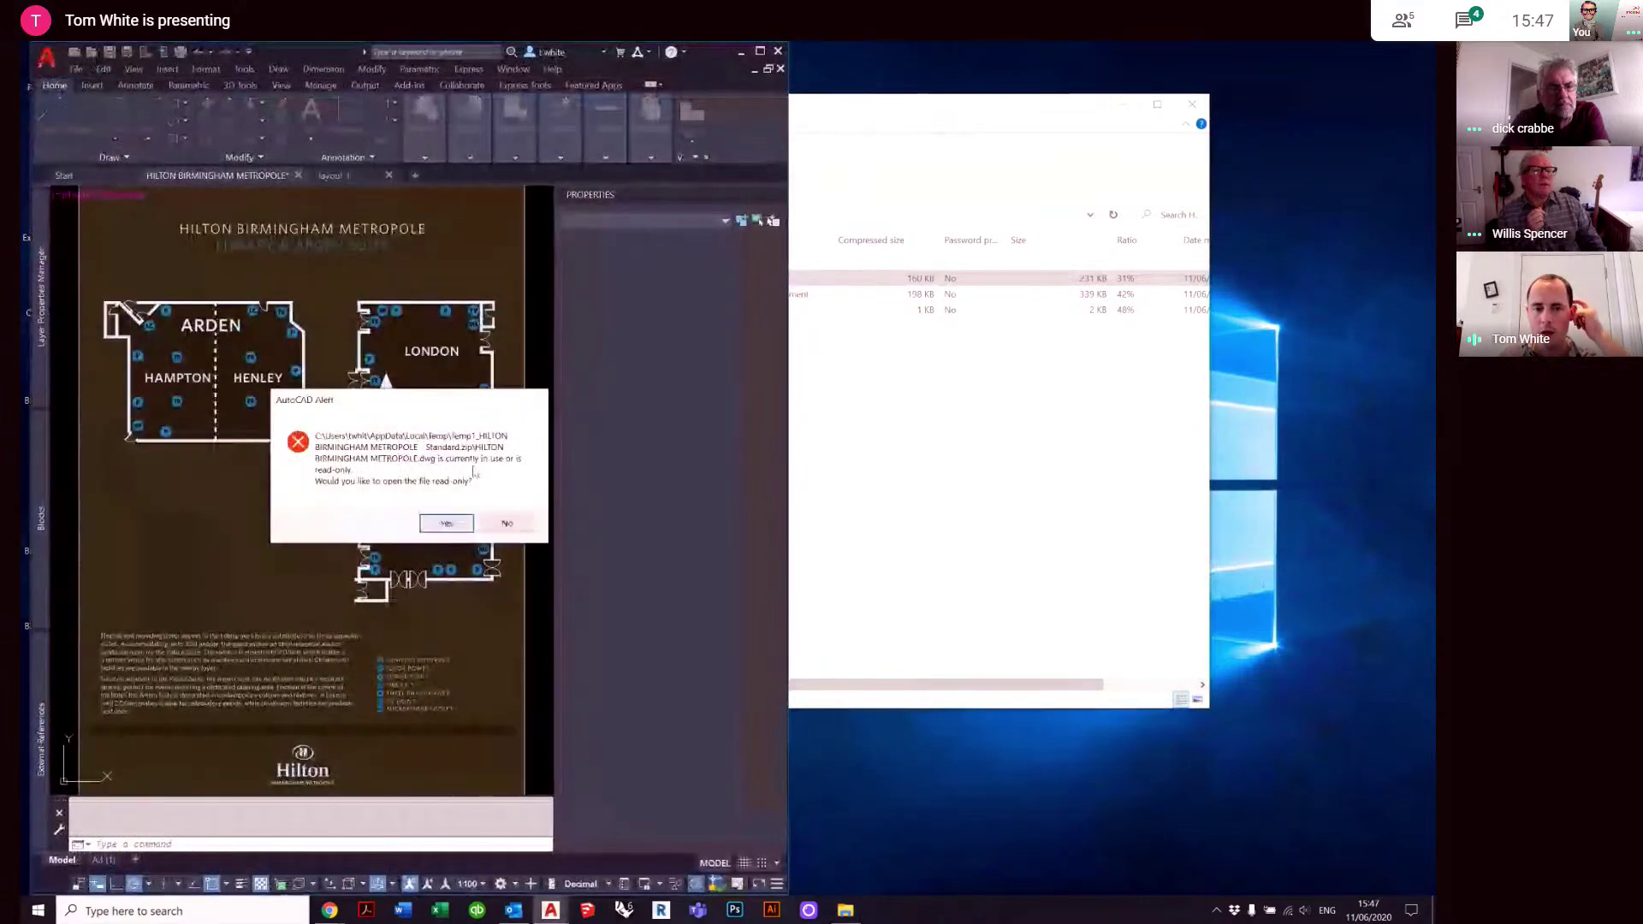
click(508, 524)
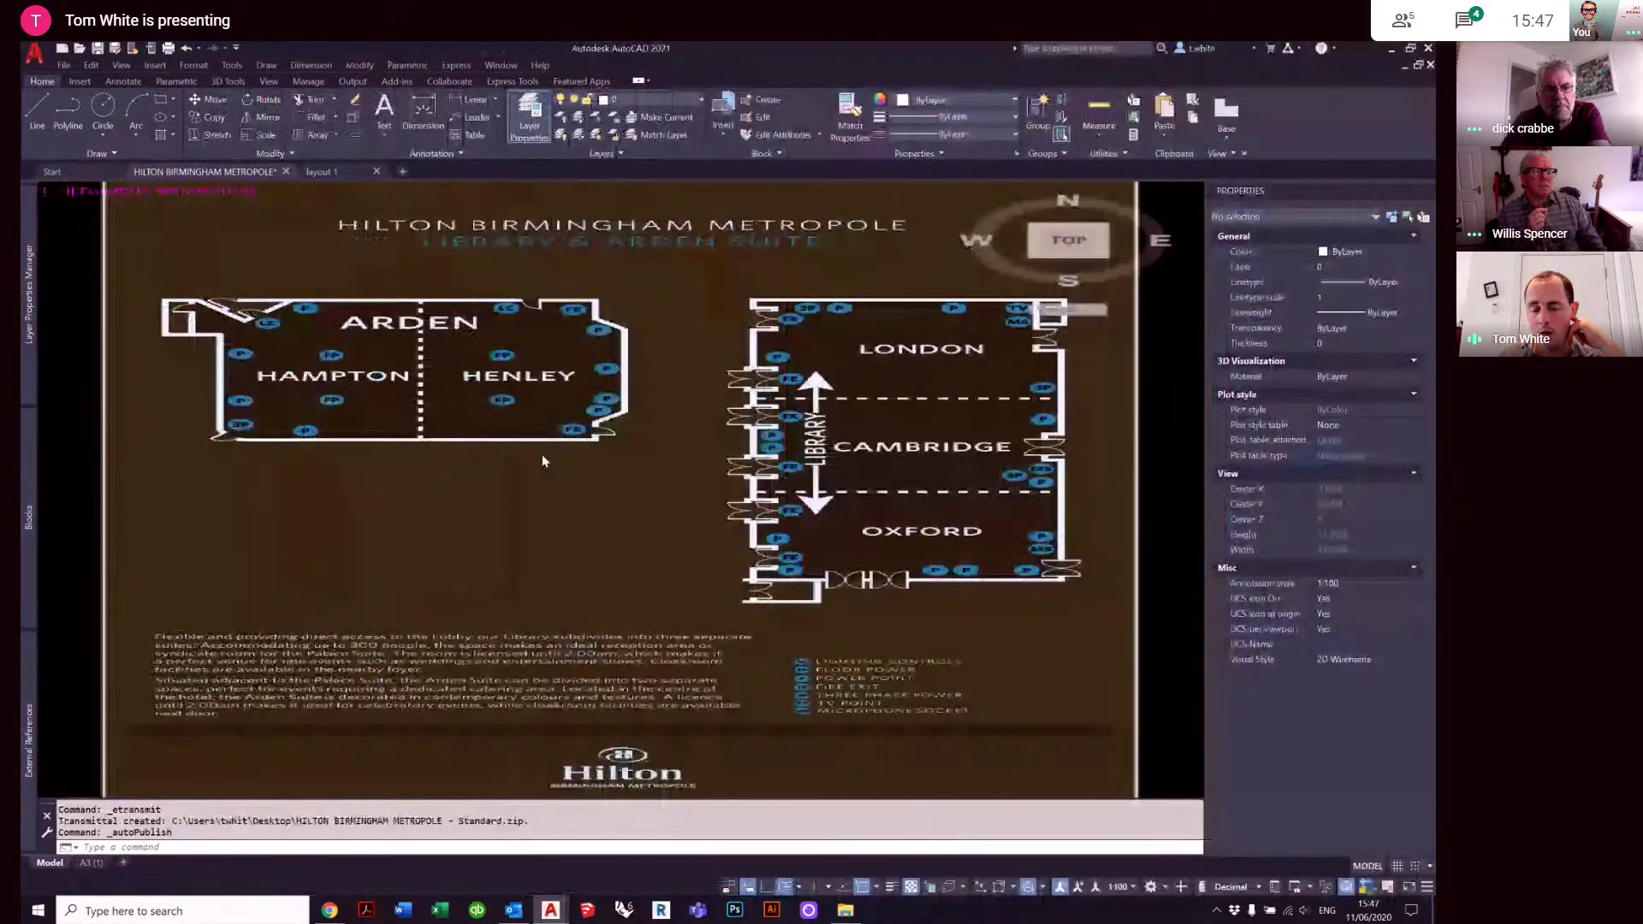
- Close the HILTON BIRMINGHAM METROPOLE drawing without saving its changes and decline the automatic PDF publish
scroll(716, 599, down, 2)
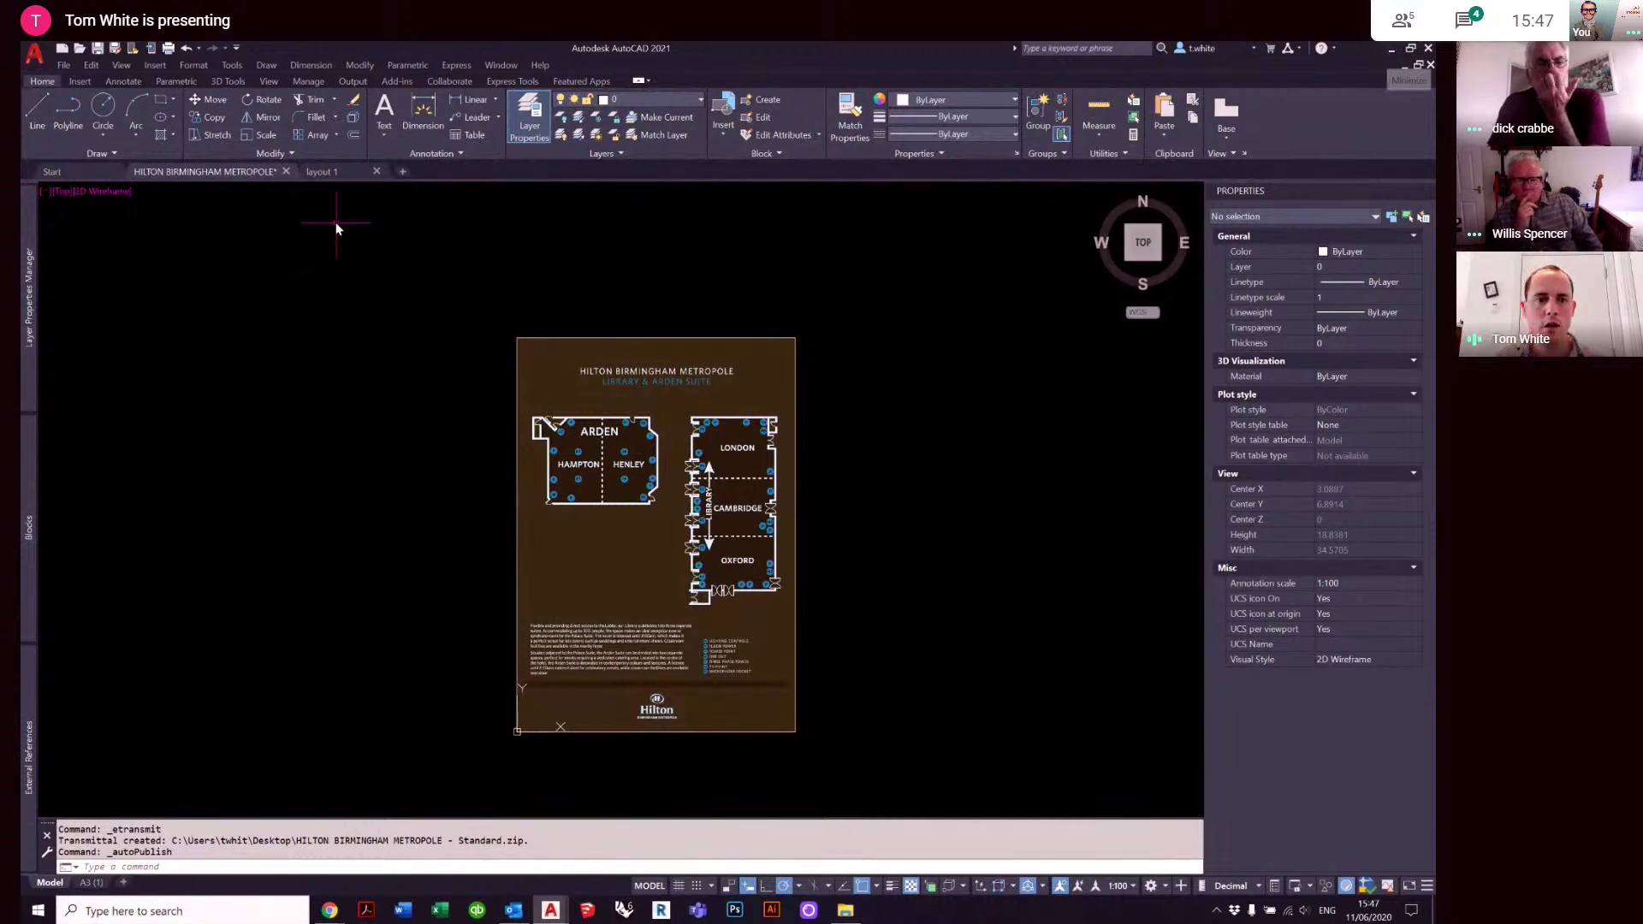
click(287, 172)
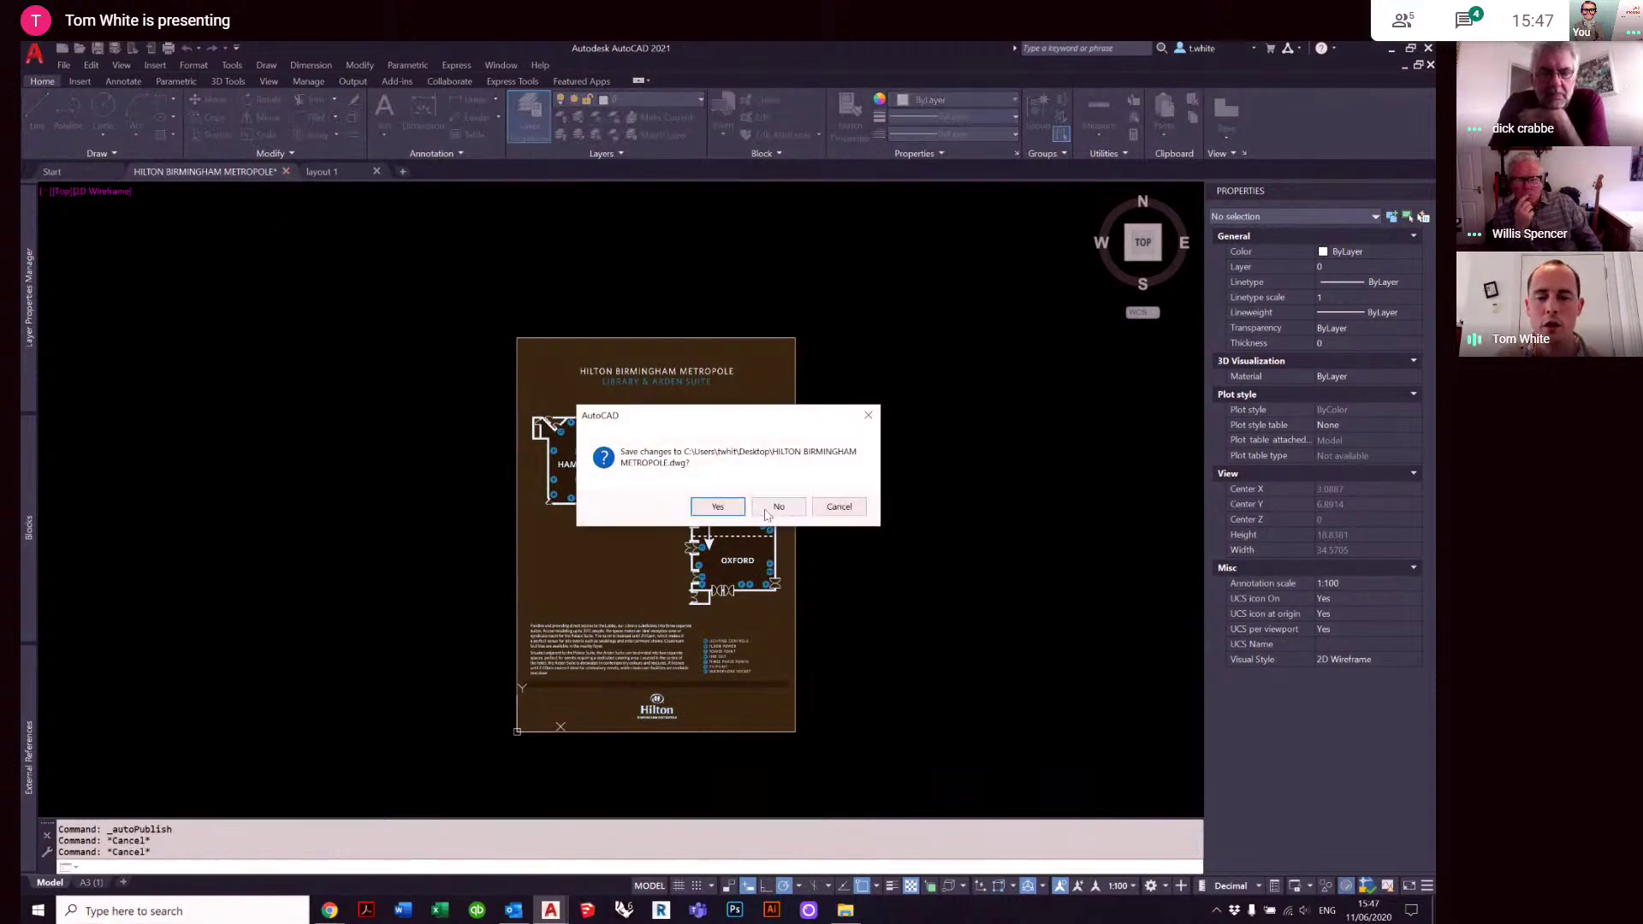
click(770, 507)
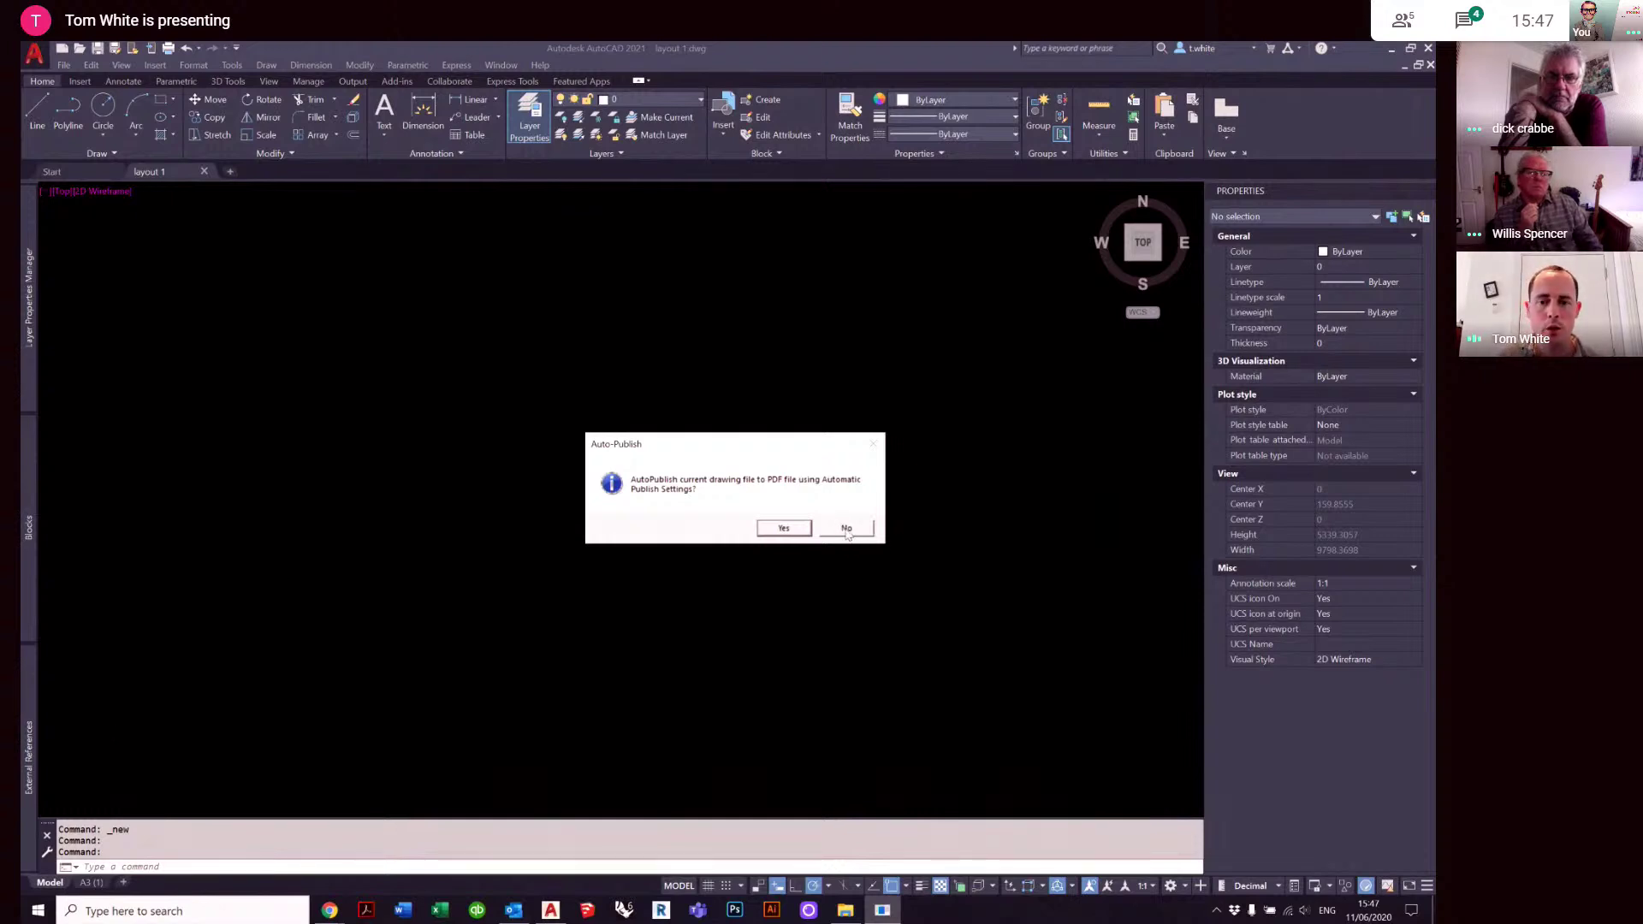
click(847, 528)
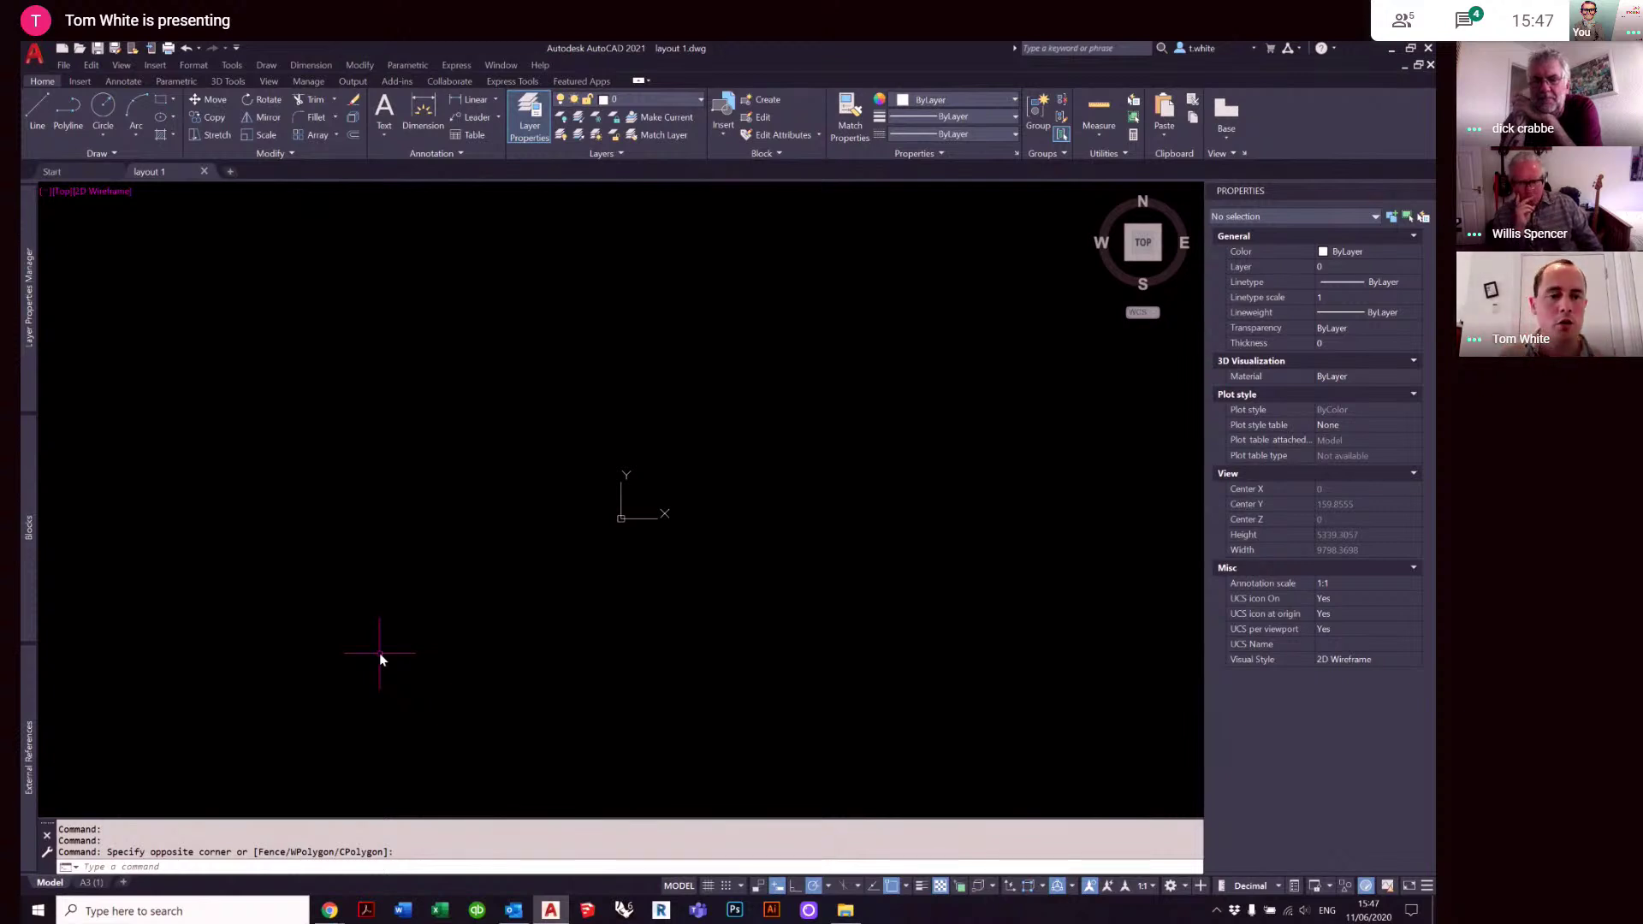
- Attach xref.dwg from the desktop to the layout 1 drawing with a relative path, scale 1 and insertion point 0,0,0
mouse_move(26, 723)
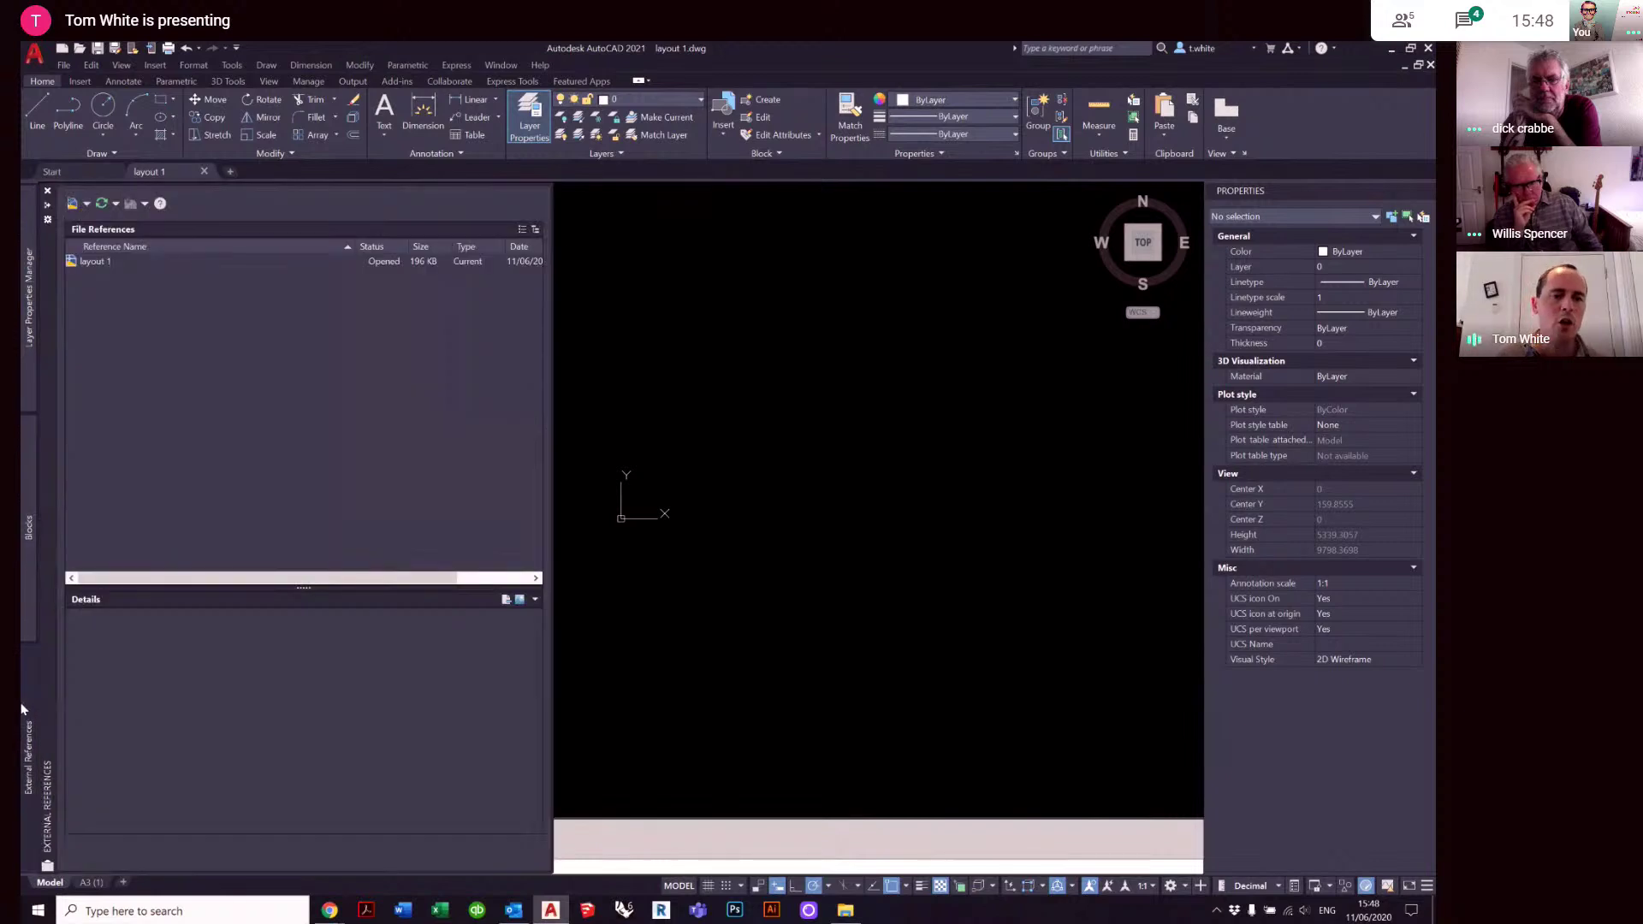
click(86, 204)
click(103, 222)
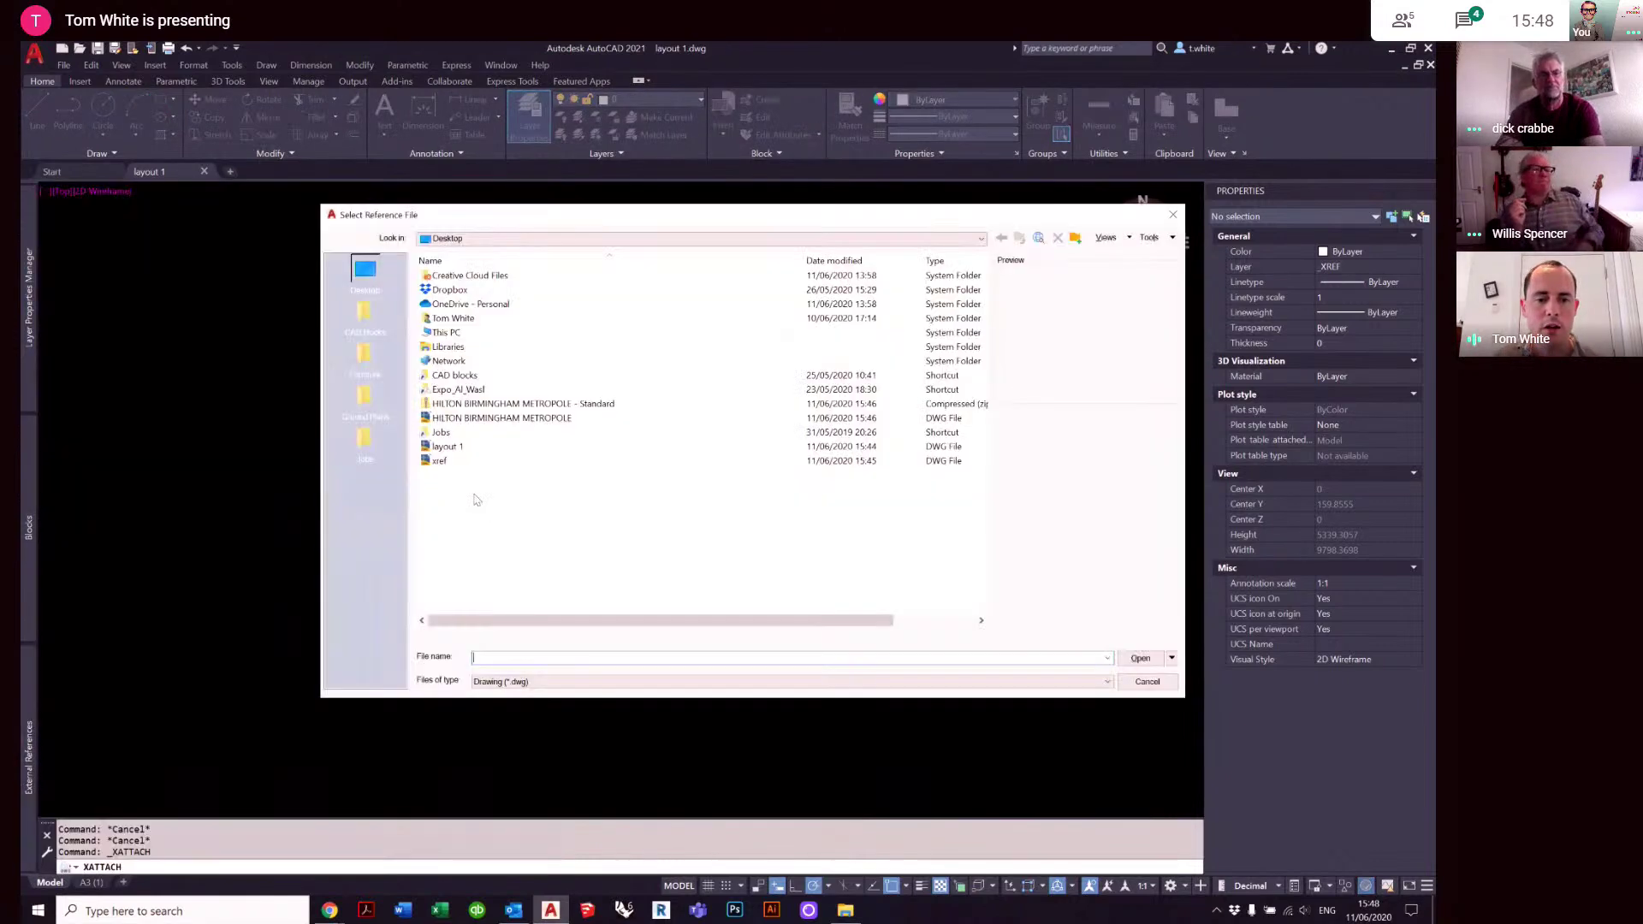
click(443, 460)
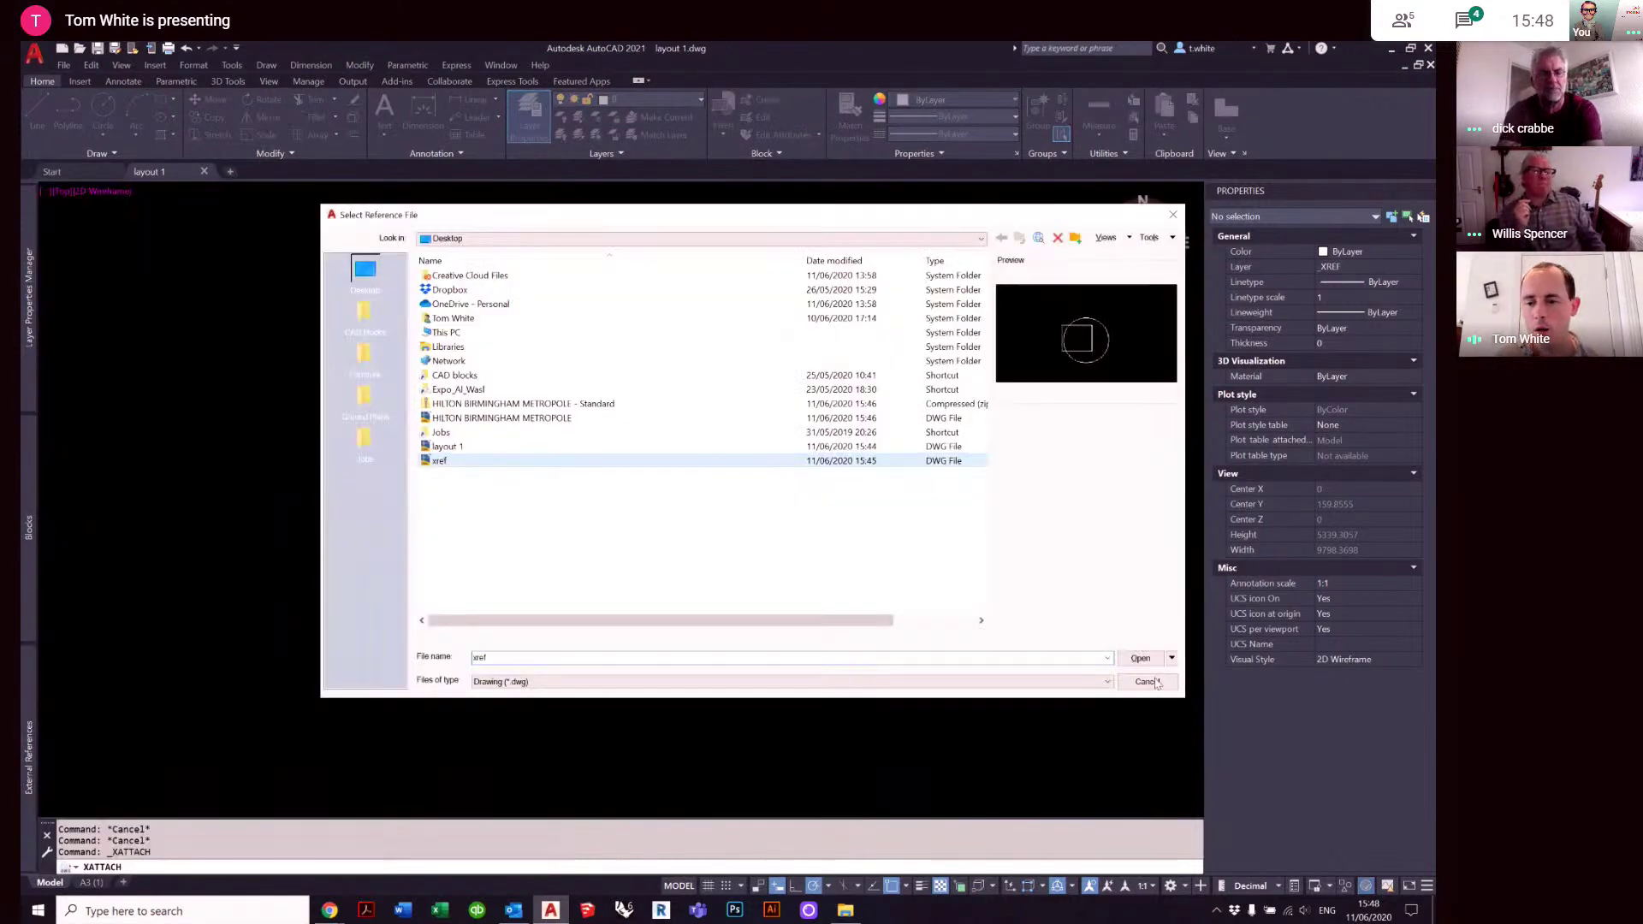
click(1140, 659)
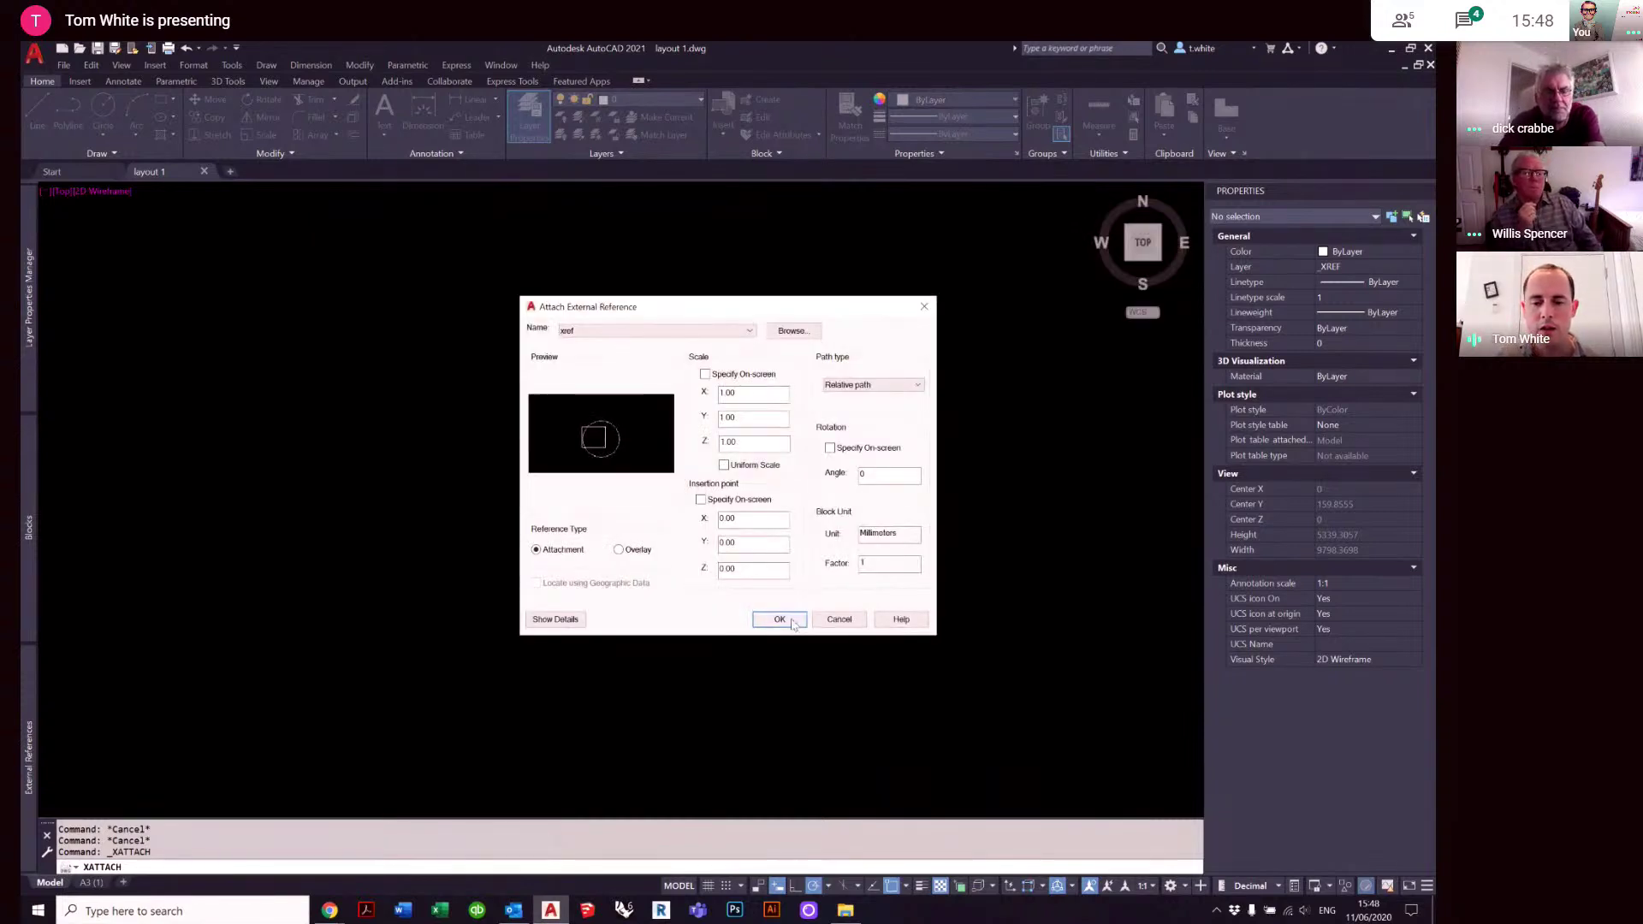
click(780, 618)
scroll(697, 477, up, 8)
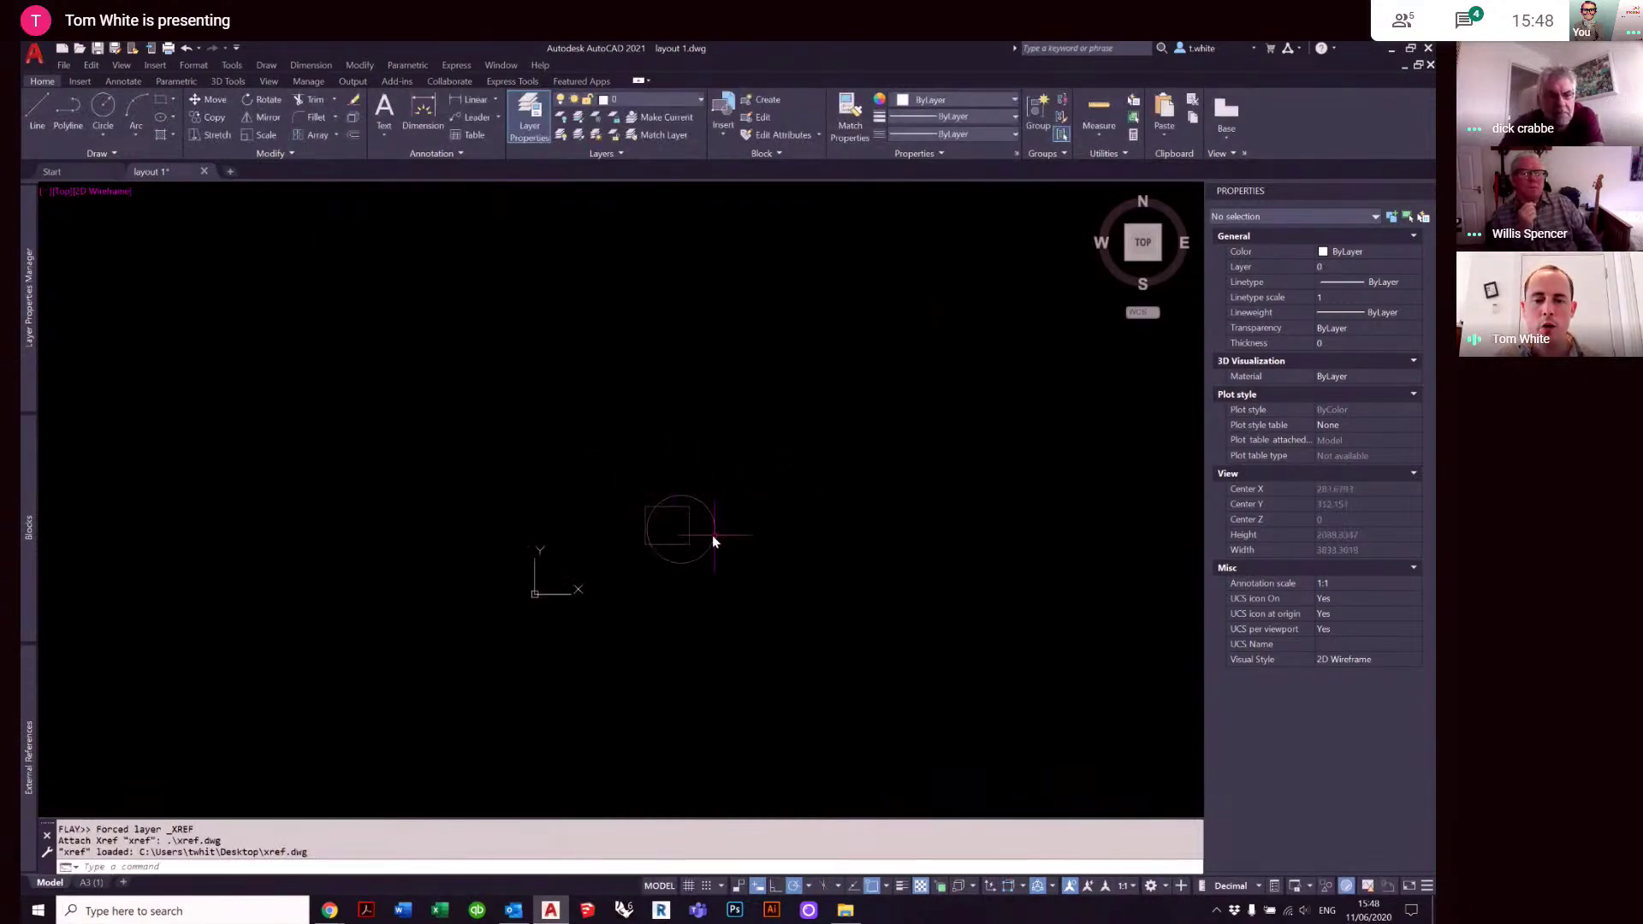
middle_drag(712, 562, 747, 564)
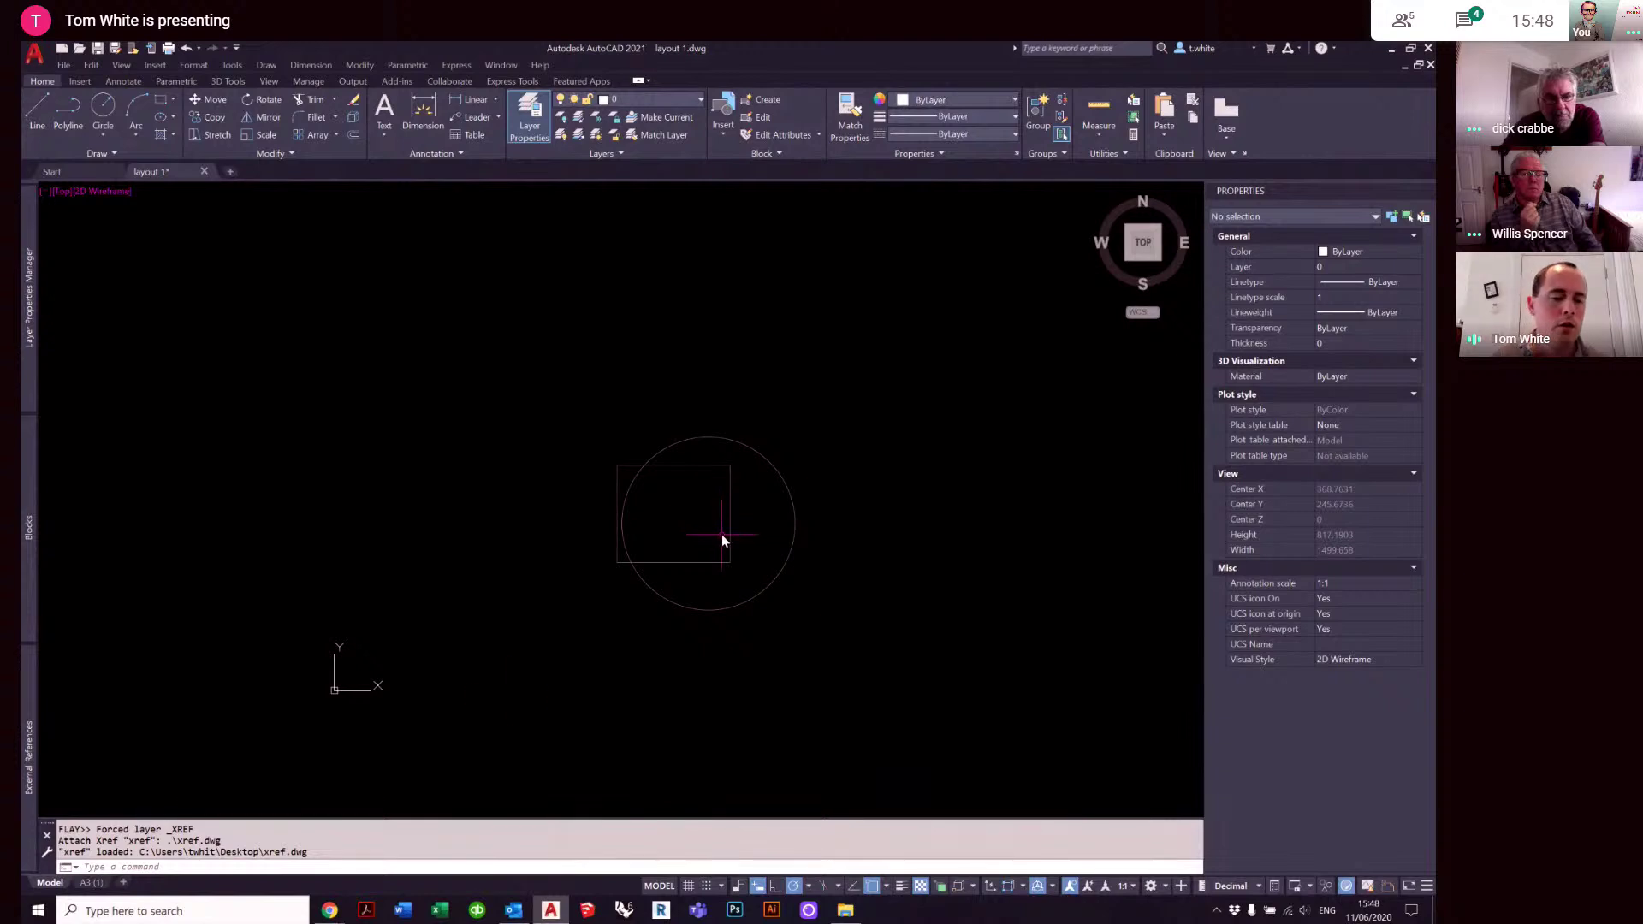
- Examine the attached xref's reference details and its faded circle and rectangle in the drawing
mouse_move(24, 753)
click(85, 276)
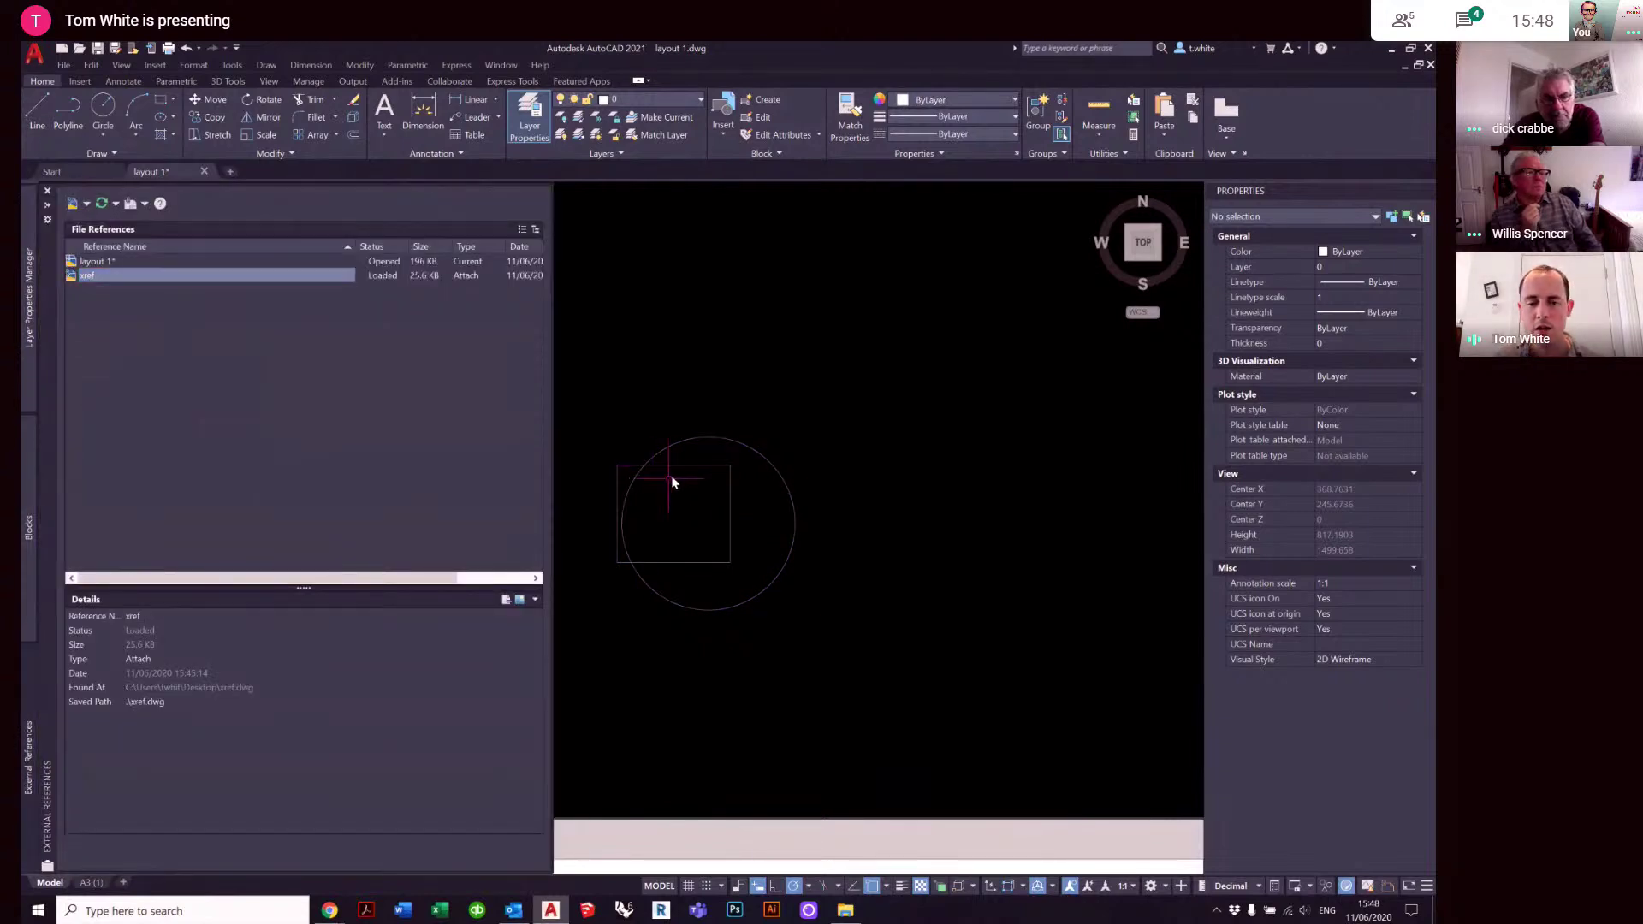
key(Escape)
key(Escape)
scroll(671, 468, up, 2)
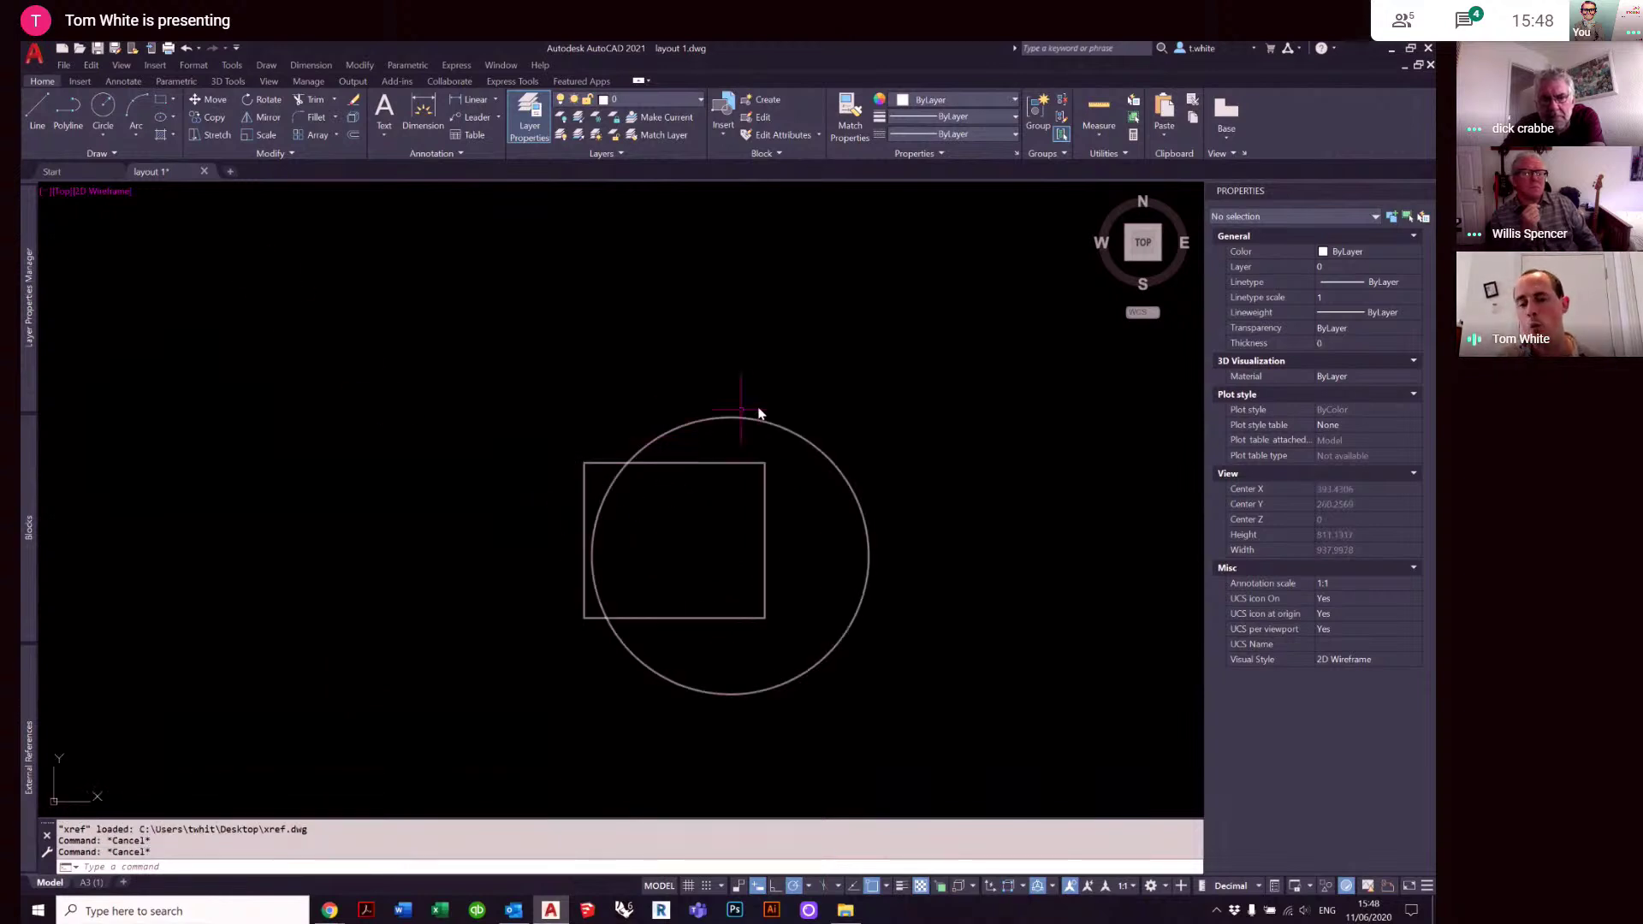
scroll(765, 463, up, 2)
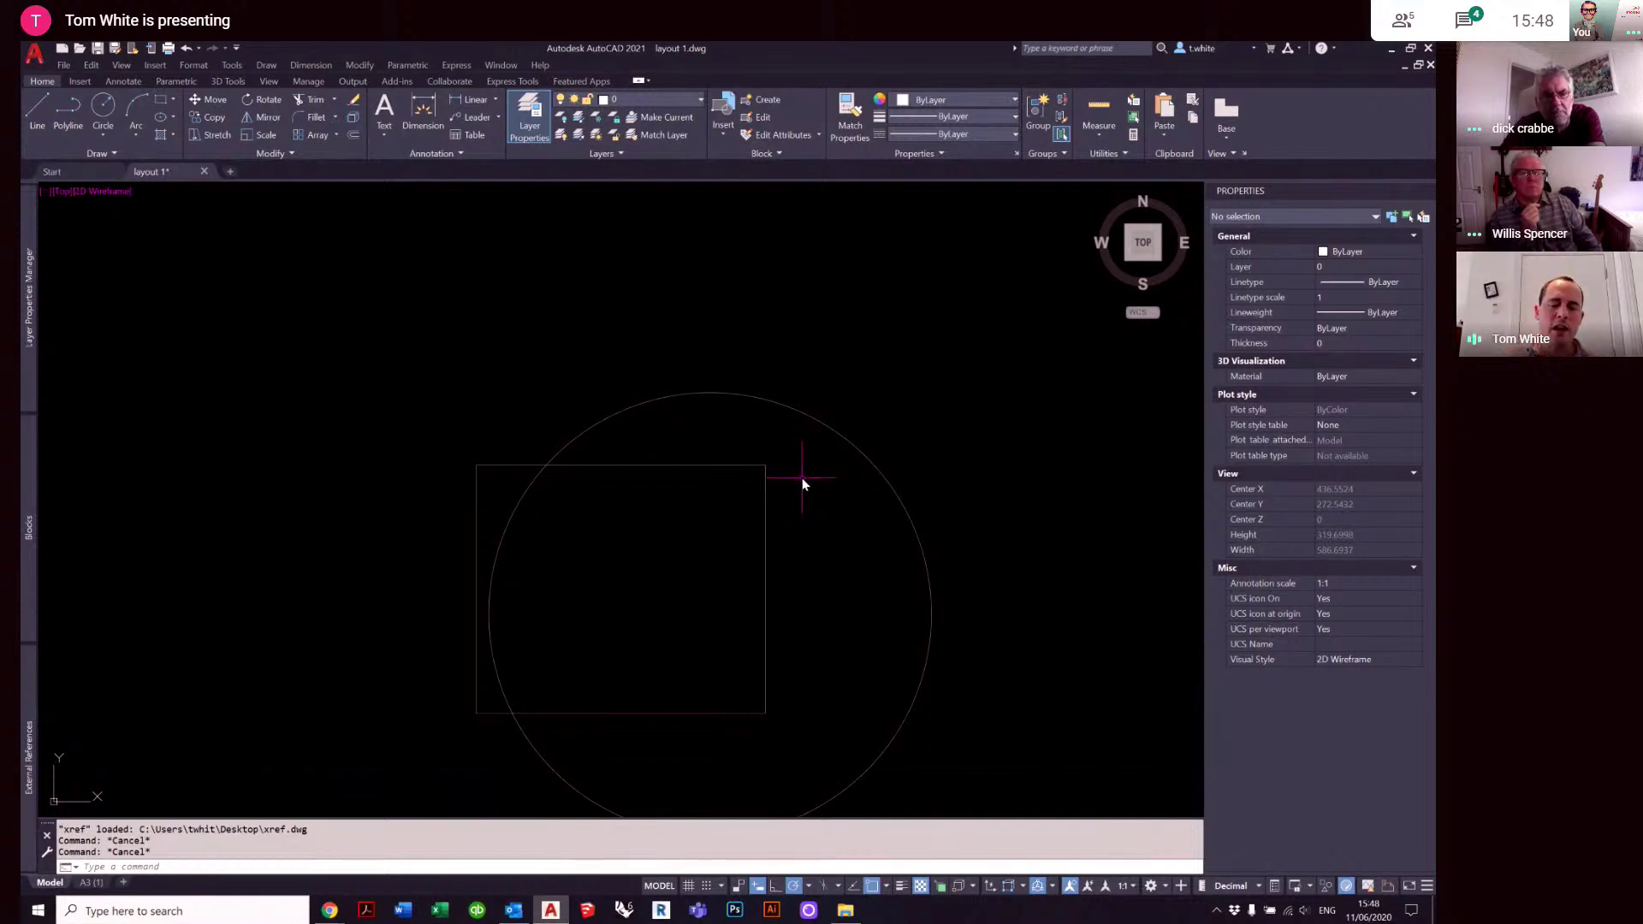
scroll(795, 488, down, 2)
middle_drag(802, 490, 854, 392)
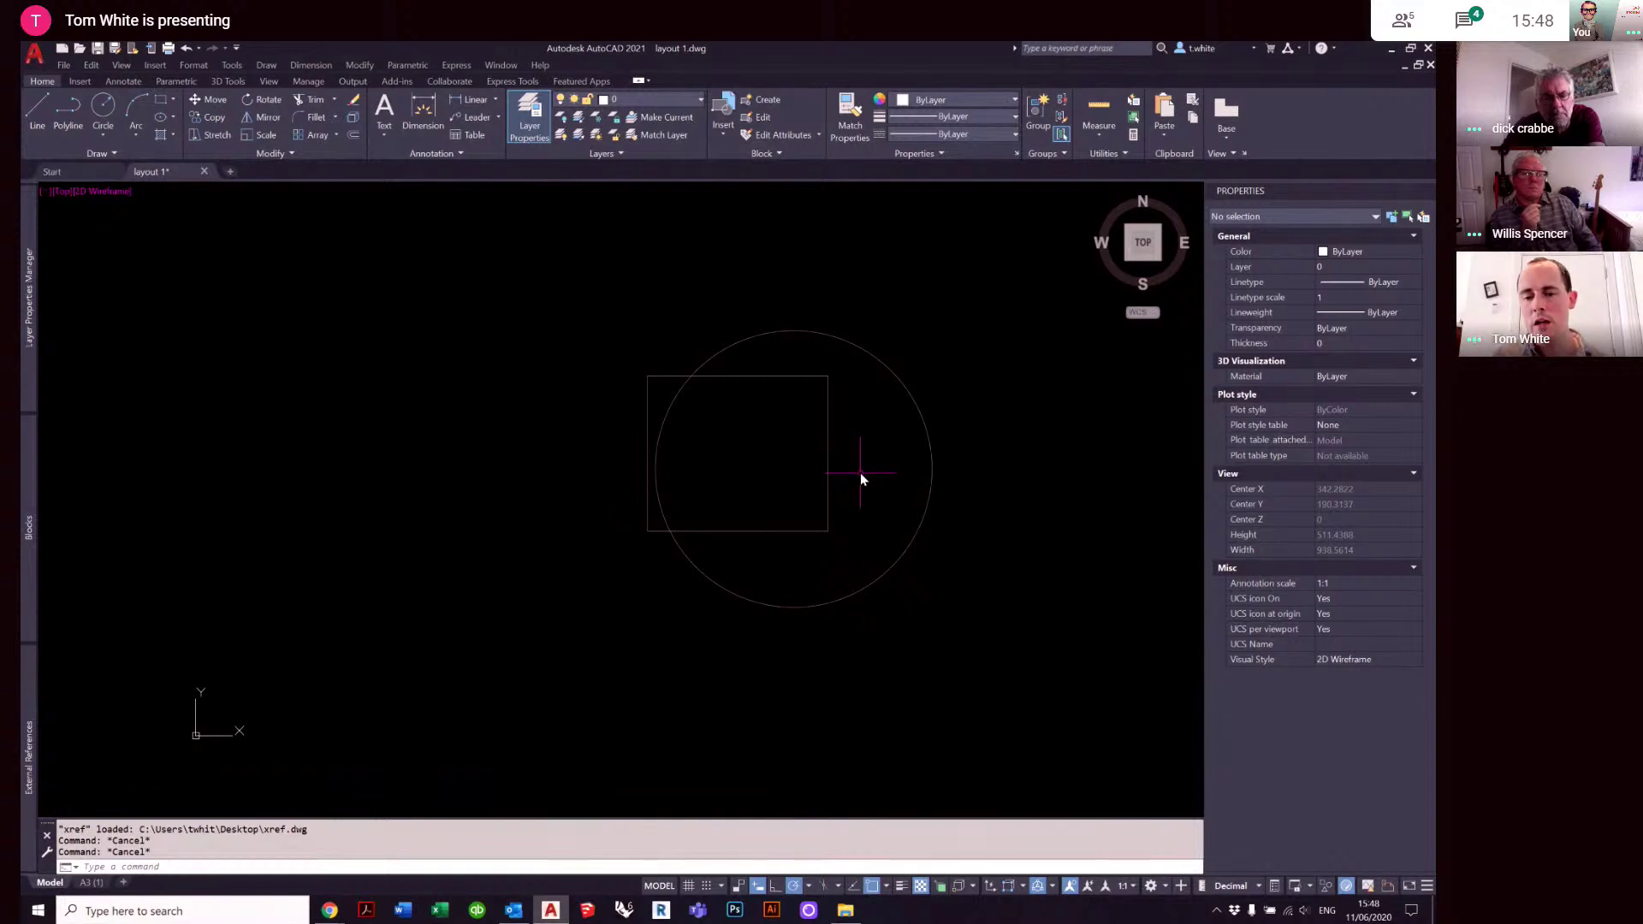
mouse_move(23, 722)
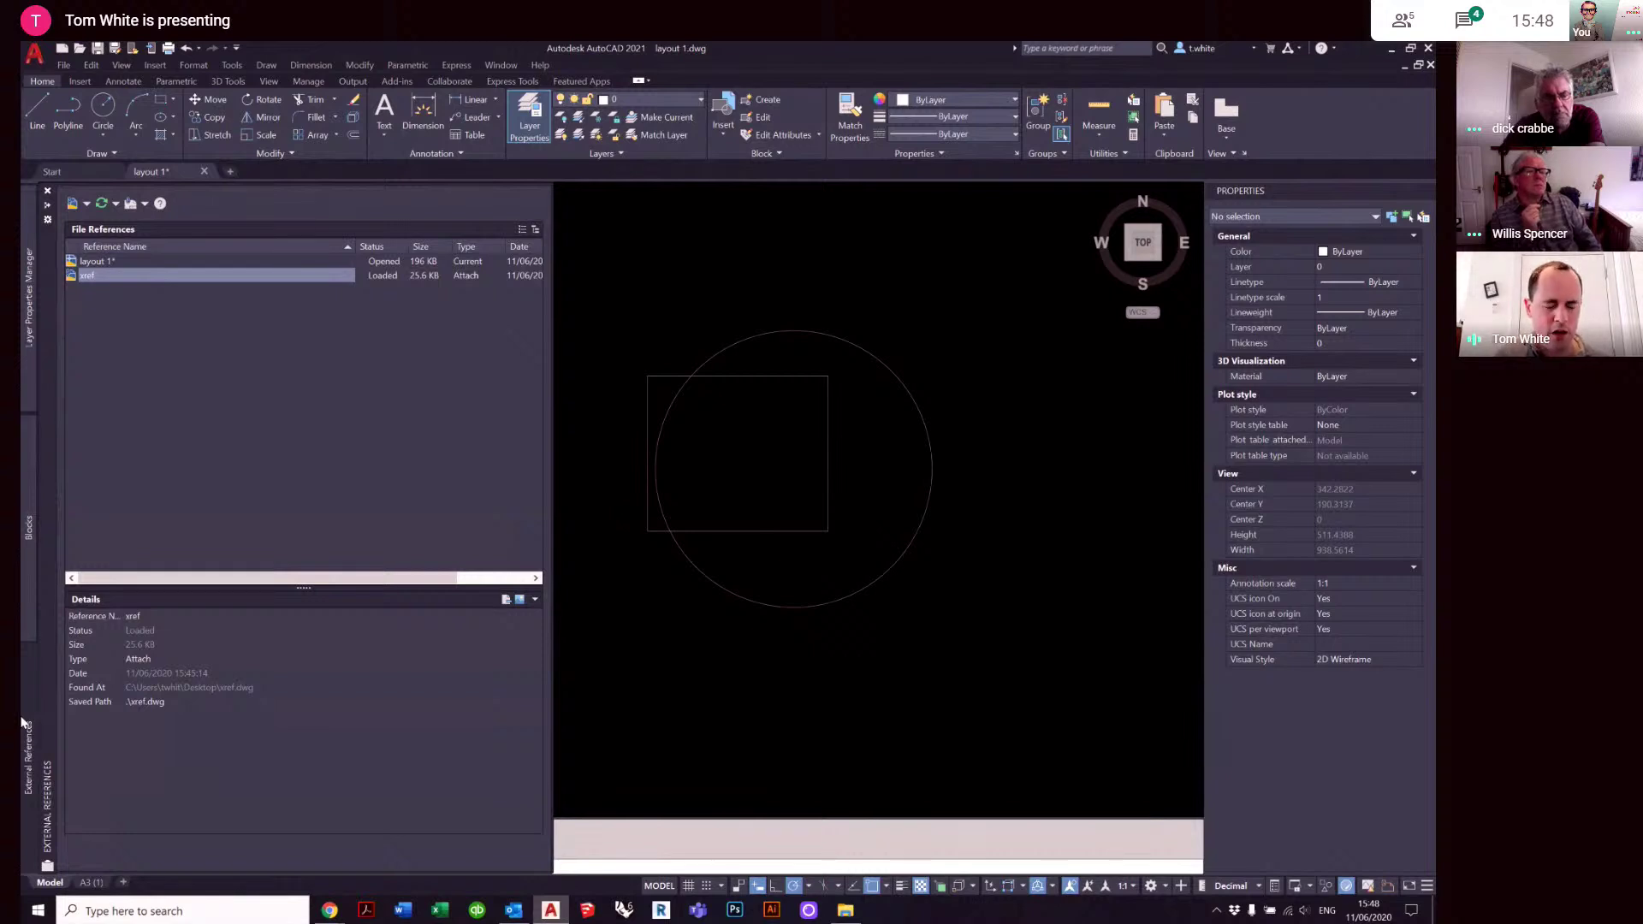
click(63, 65)
click(515, 367)
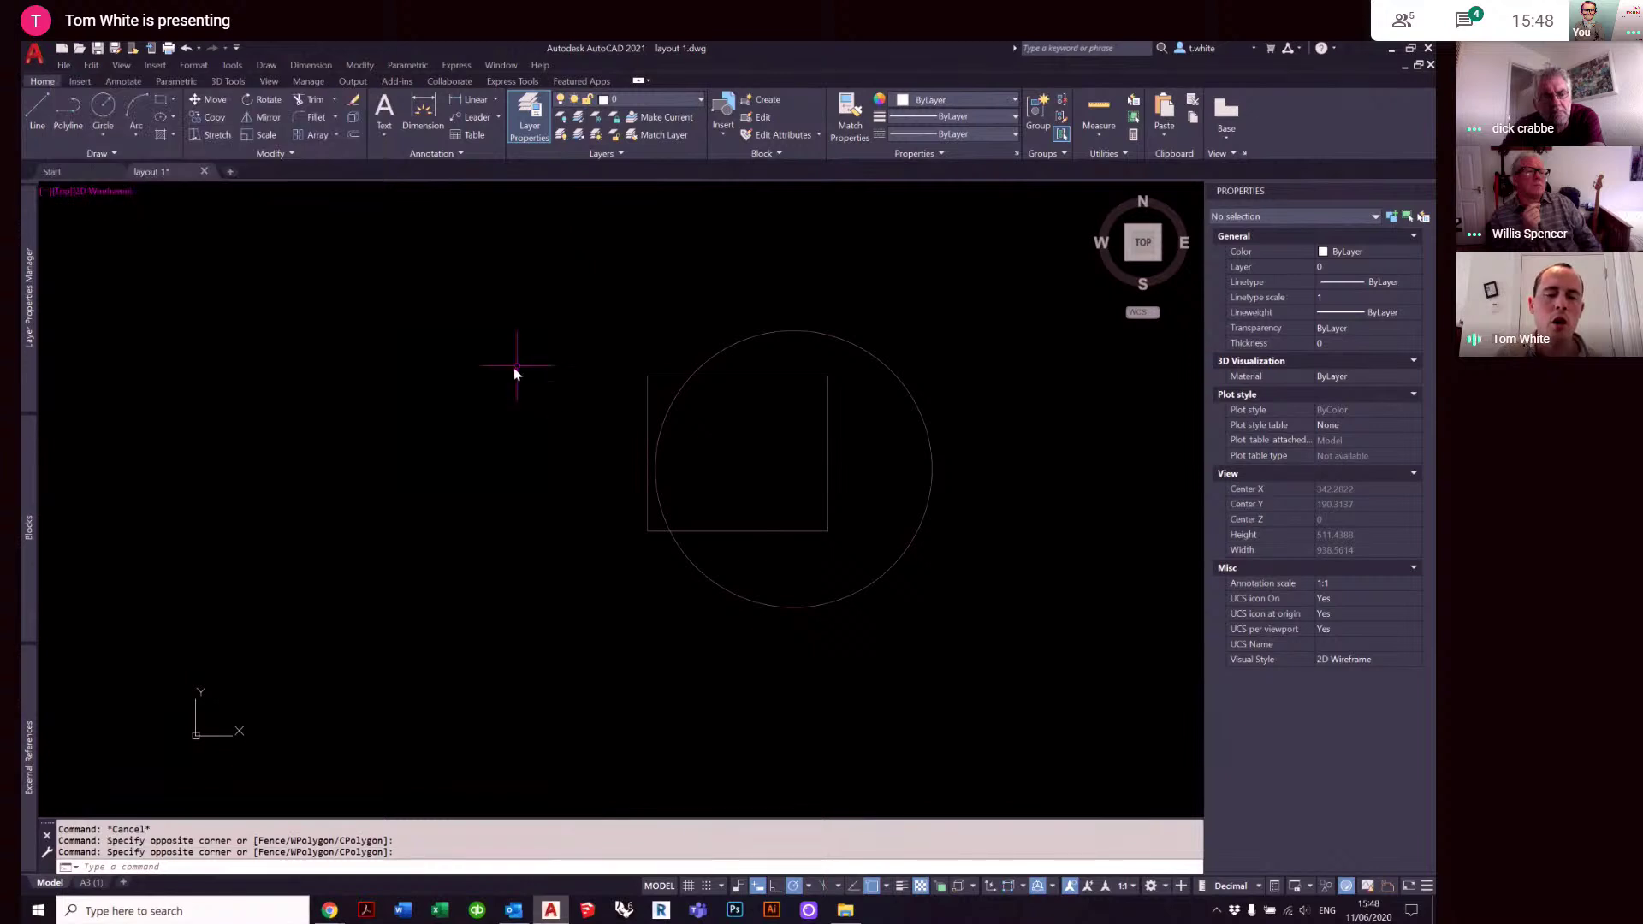
- Bind the xref reference into the layout 1 drawing using the Insert bind type
mouse_move(28, 749)
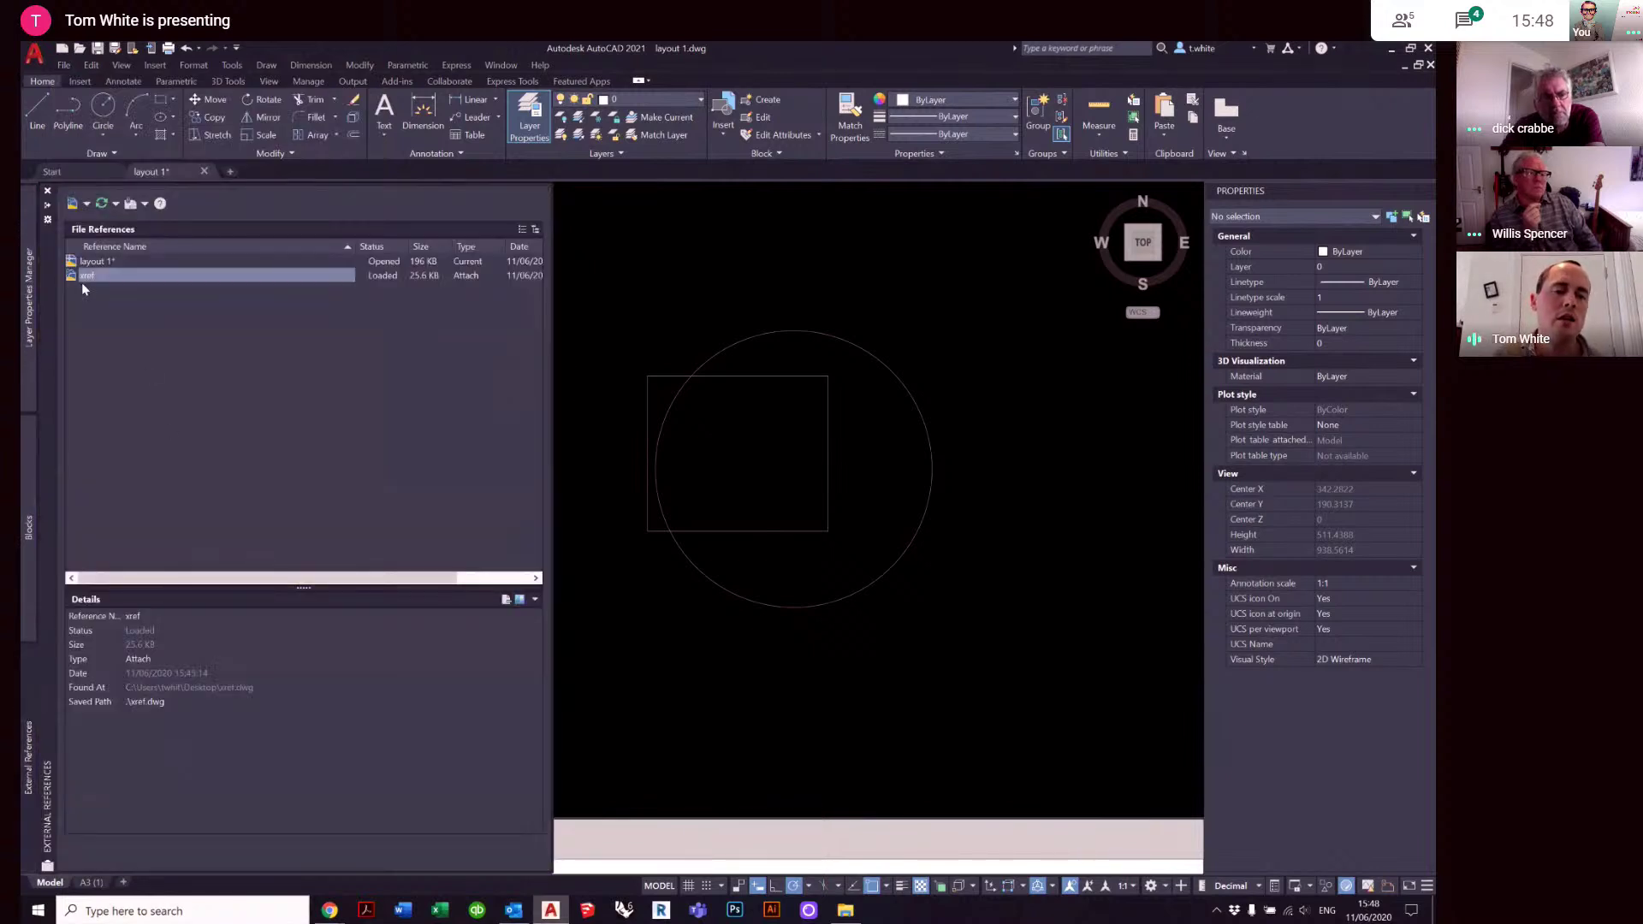
mouse_move(85, 281)
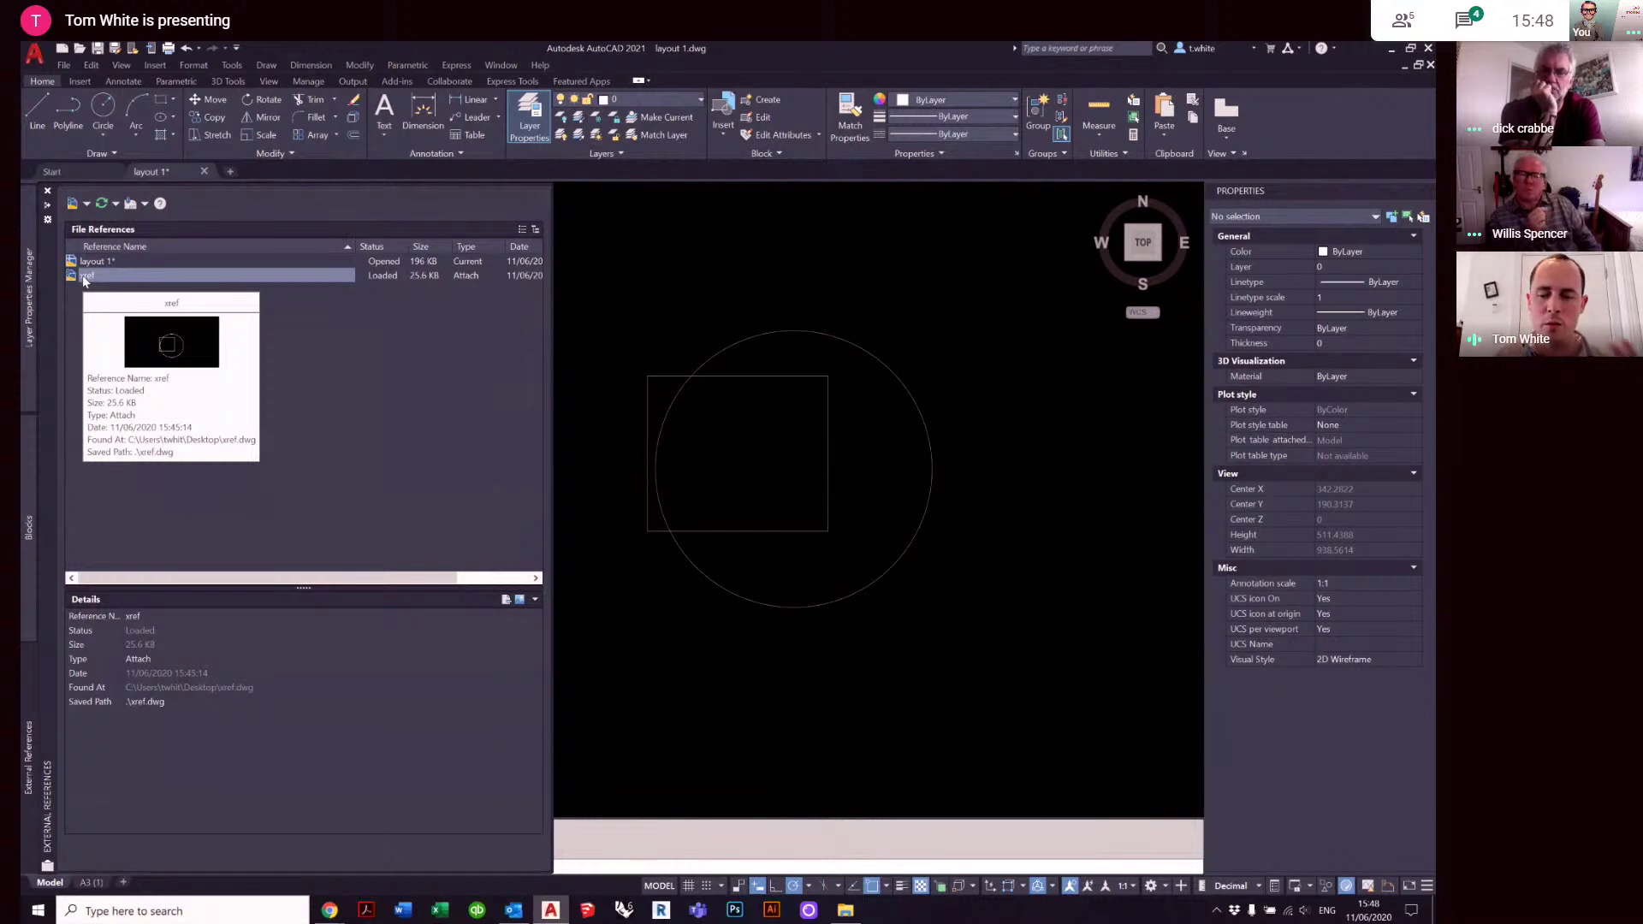
right_click(84, 278)
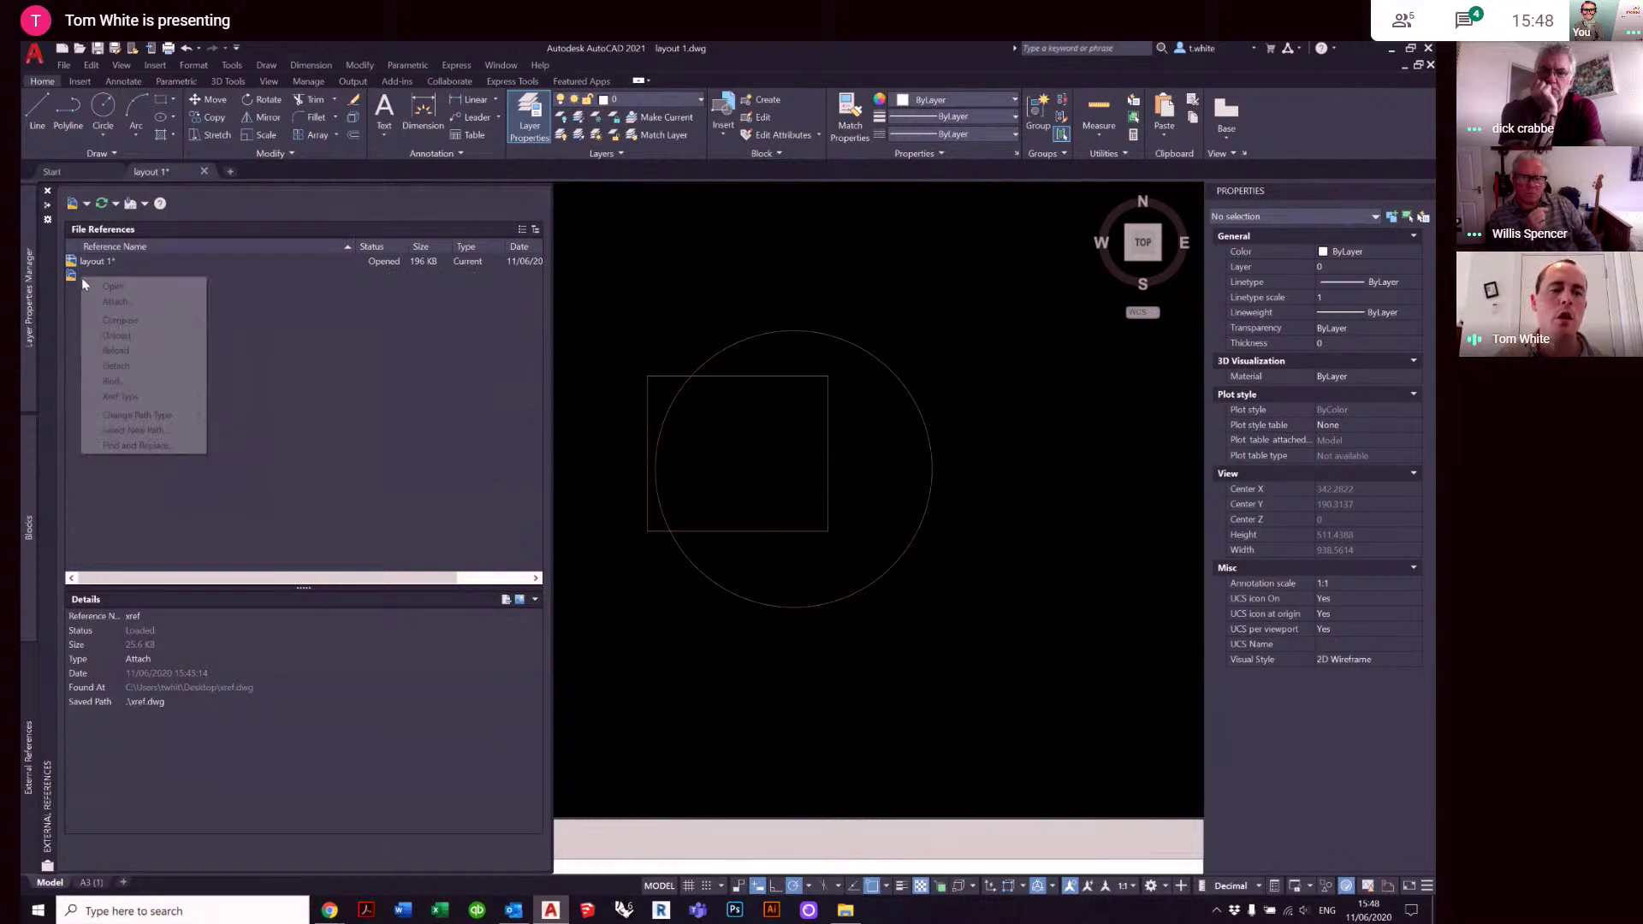
click(137, 382)
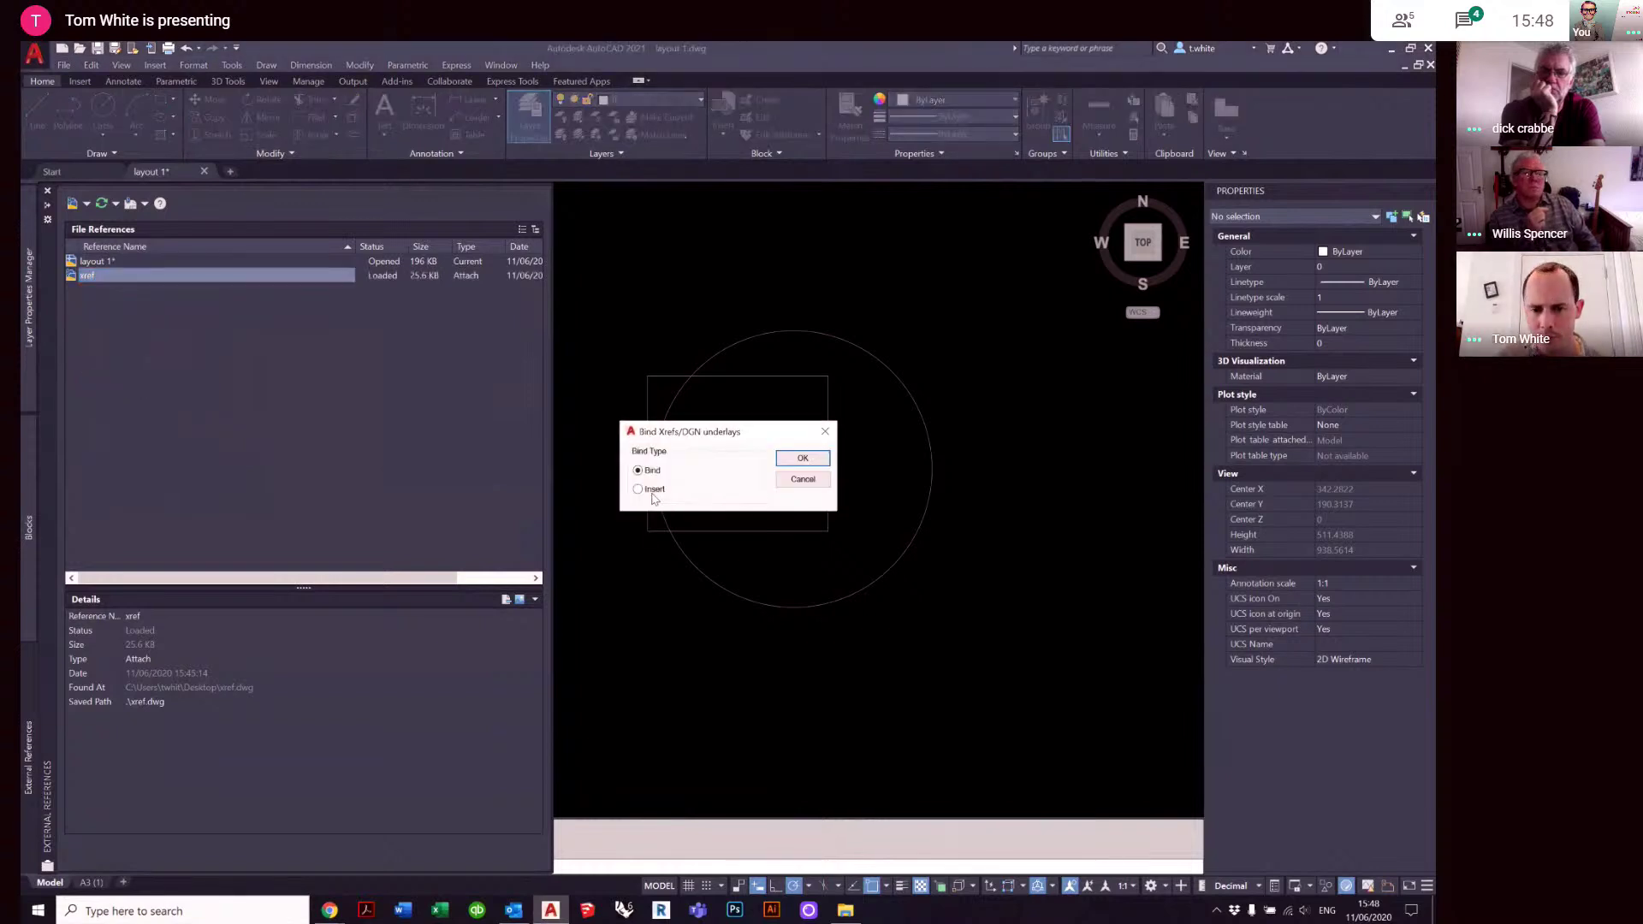
click(652, 490)
click(800, 460)
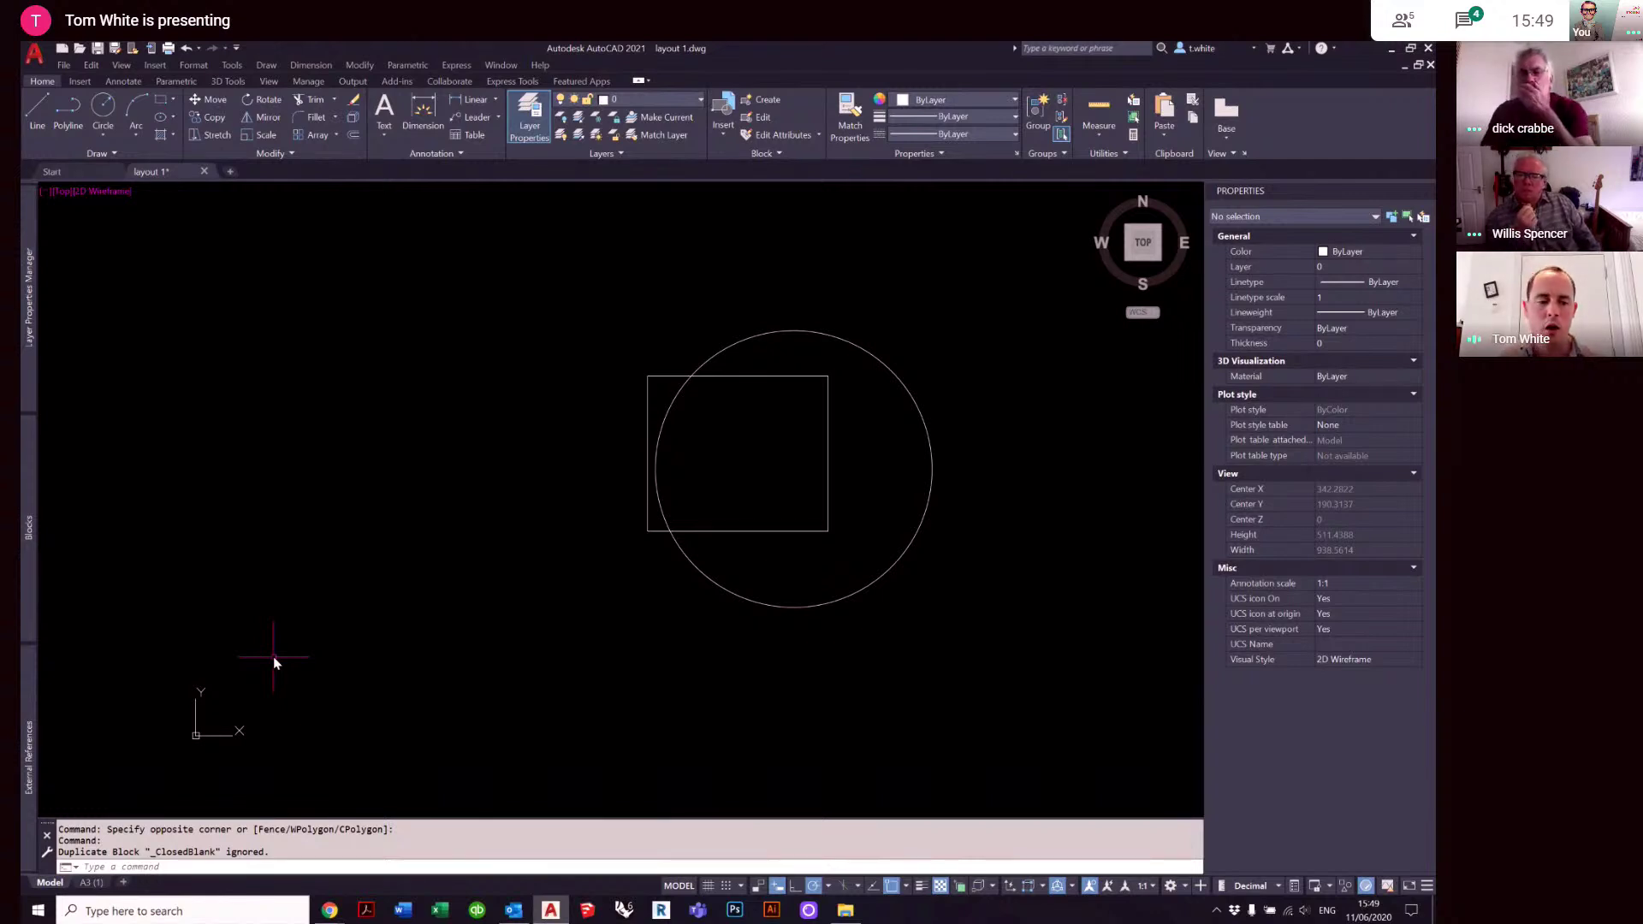
click(28, 758)
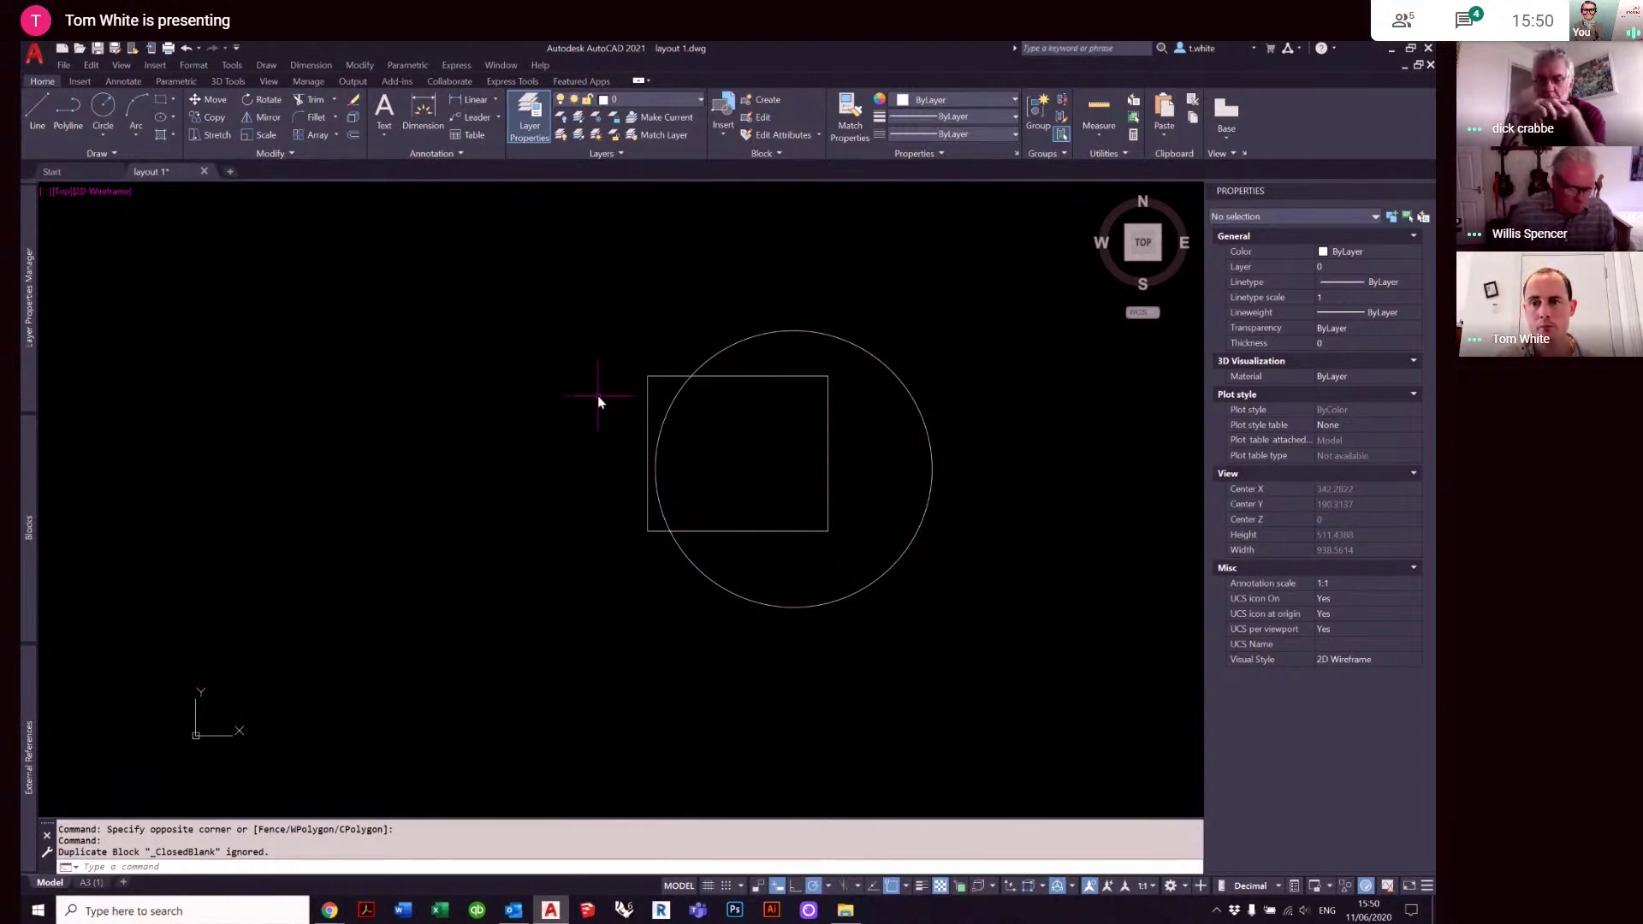
- Browse the Old Jobs folder through the desktop's Jobs shortcut, and return to the layout 1 drawing in AutoCAD
click(1392, 51)
click(53, 143)
double_click(53, 142)
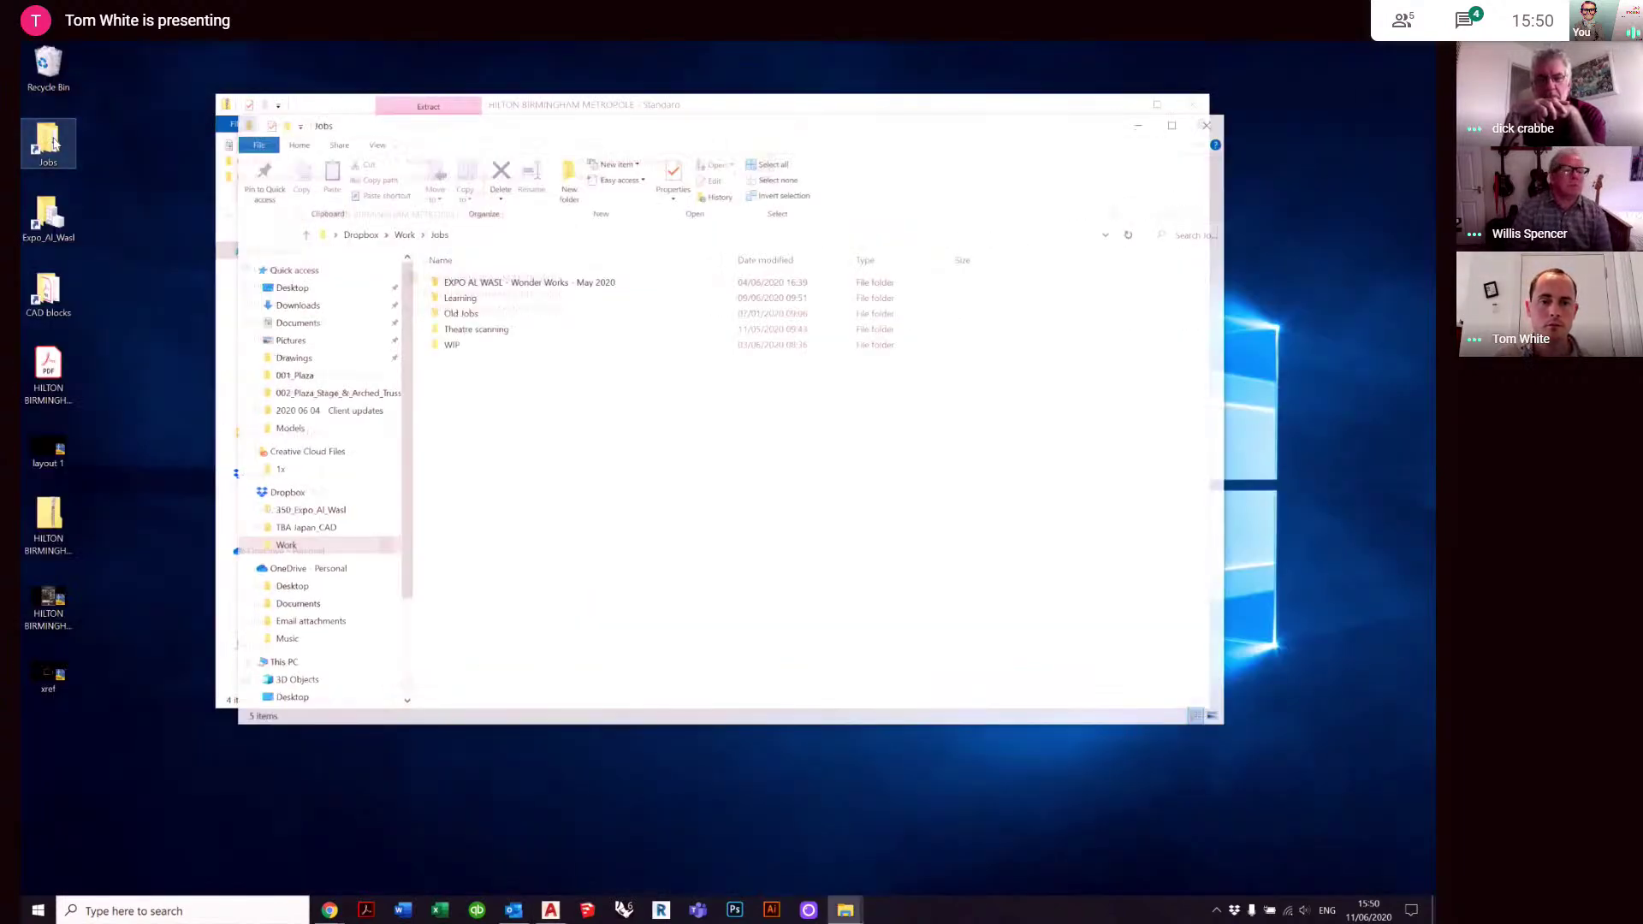
click(469, 313)
double_click(469, 314)
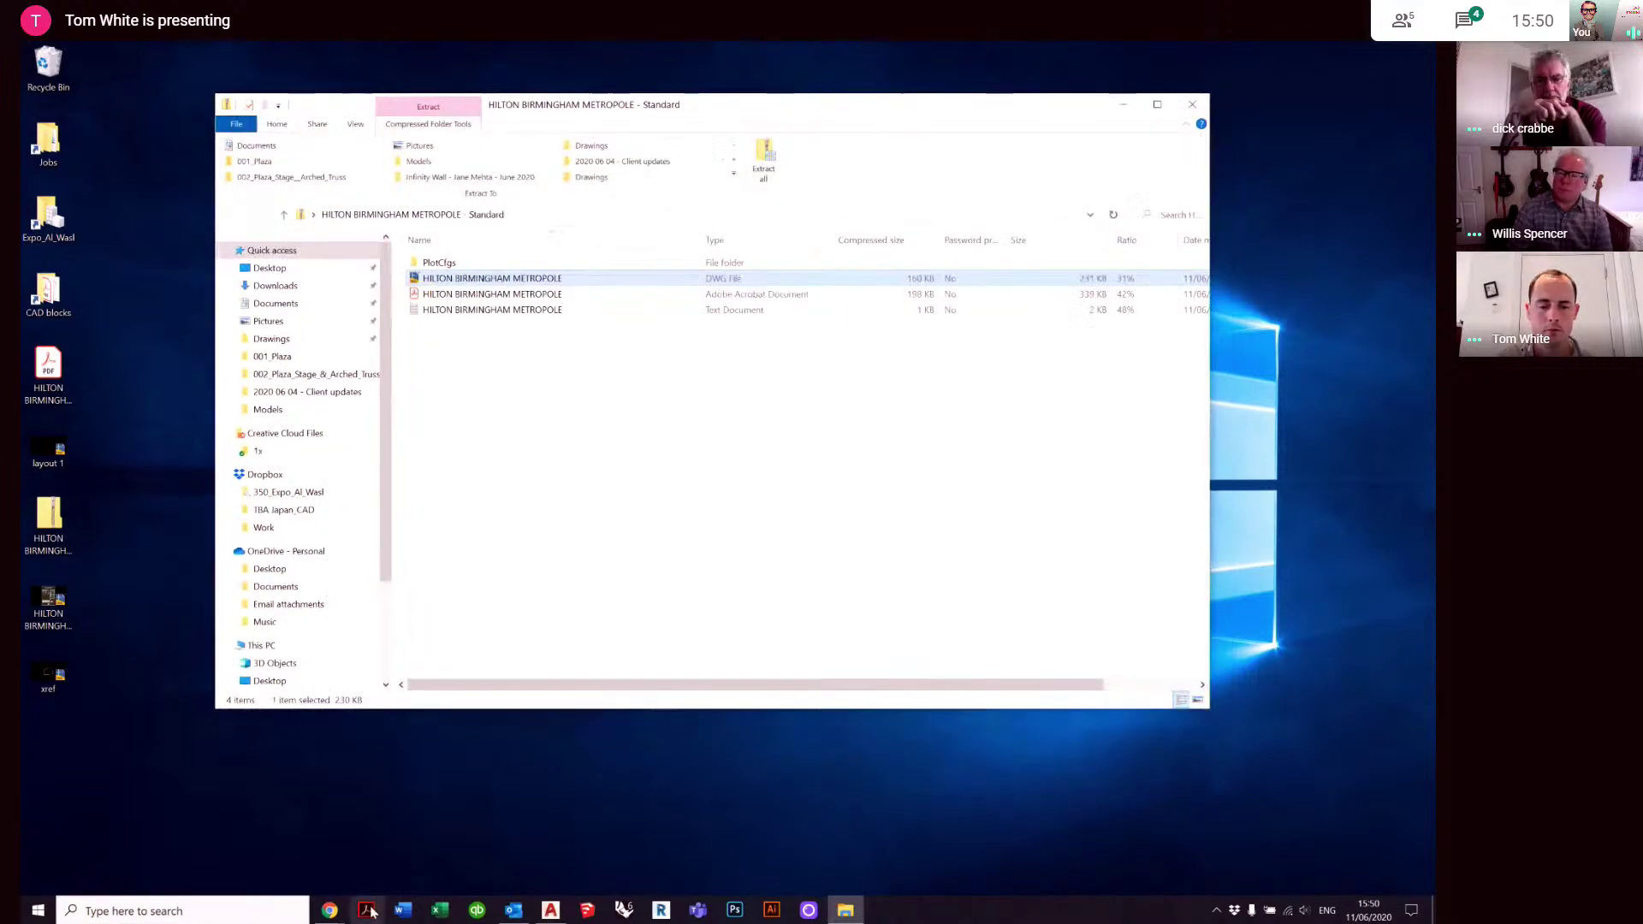
click(551, 910)
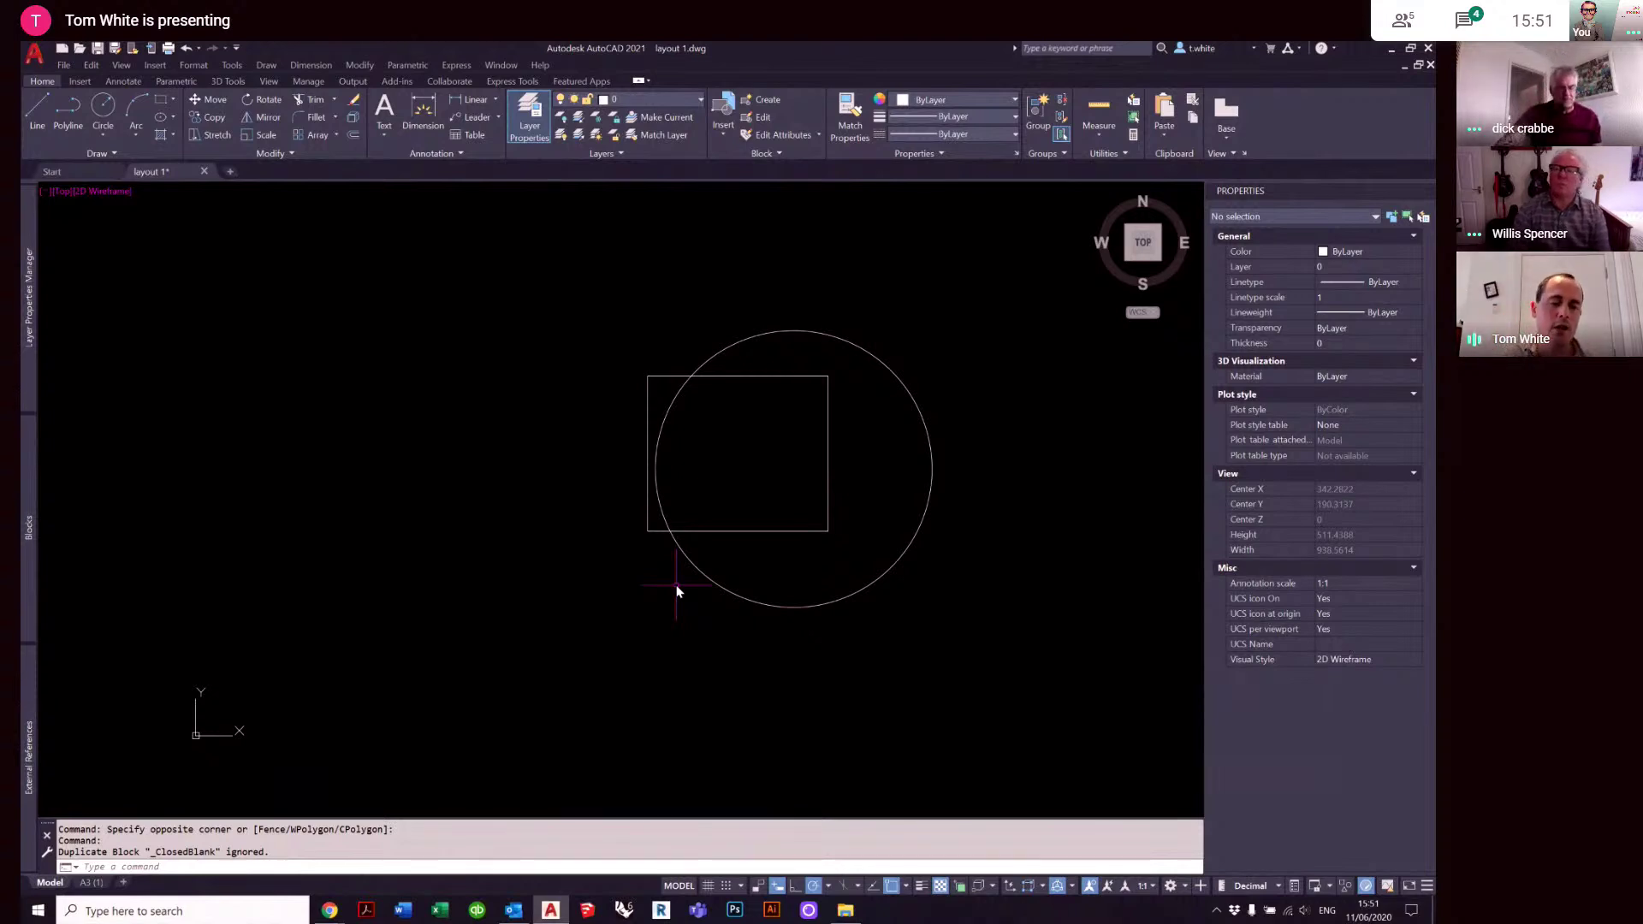
mouse_move(25, 728)
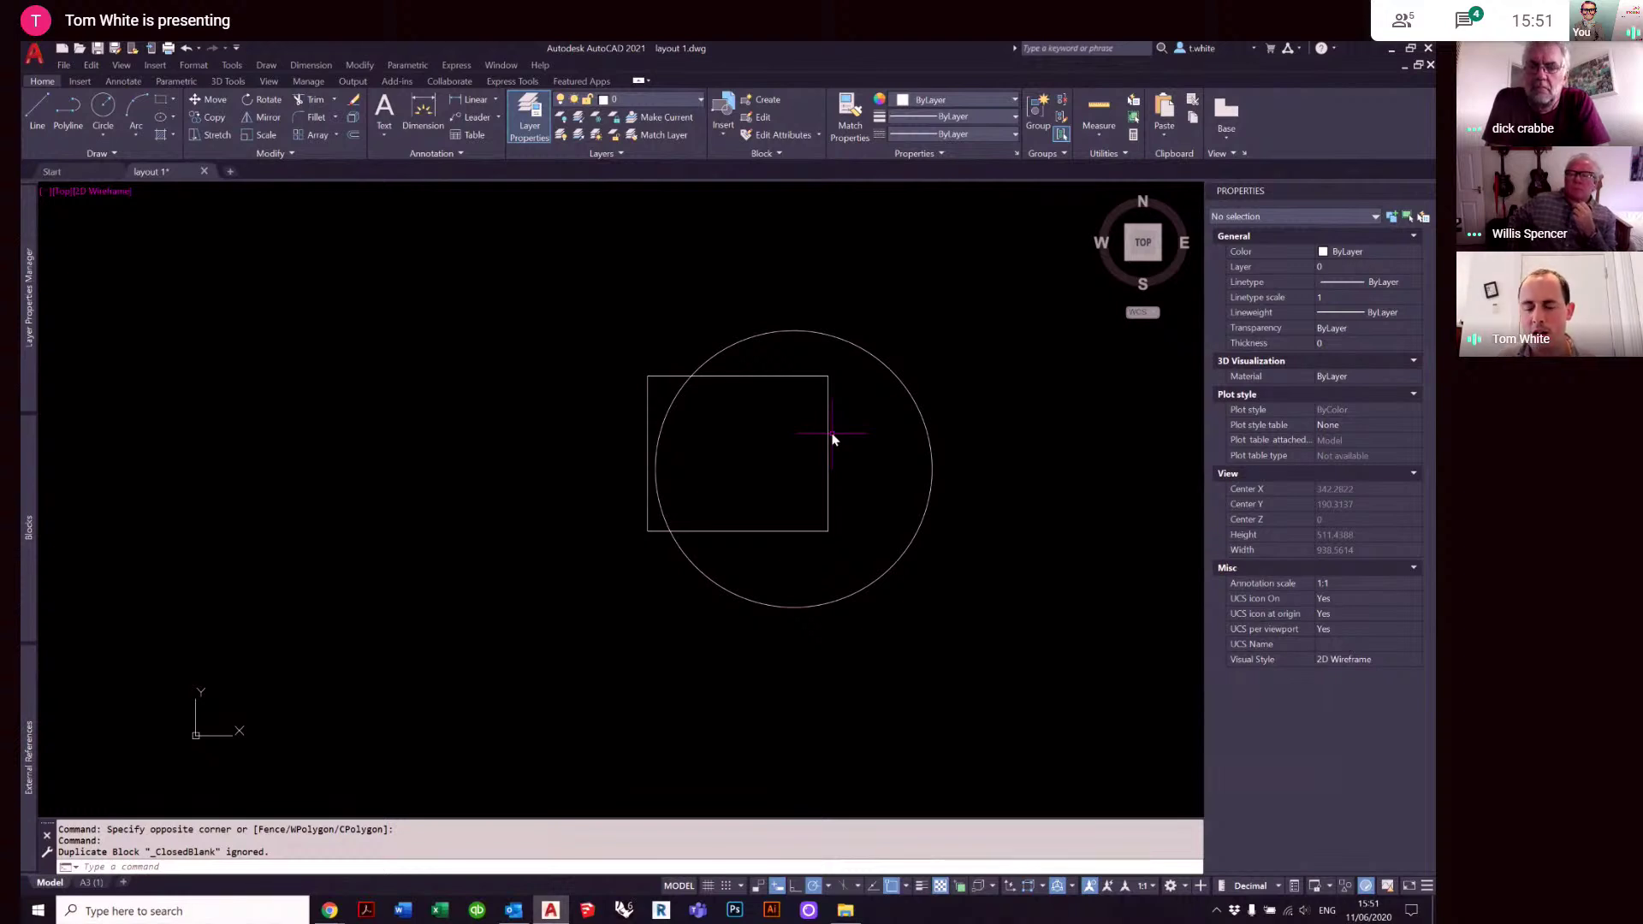
- Switch to Chrome and search for "google image" in a new tab
click(1389, 47)
mouse_move(330, 909)
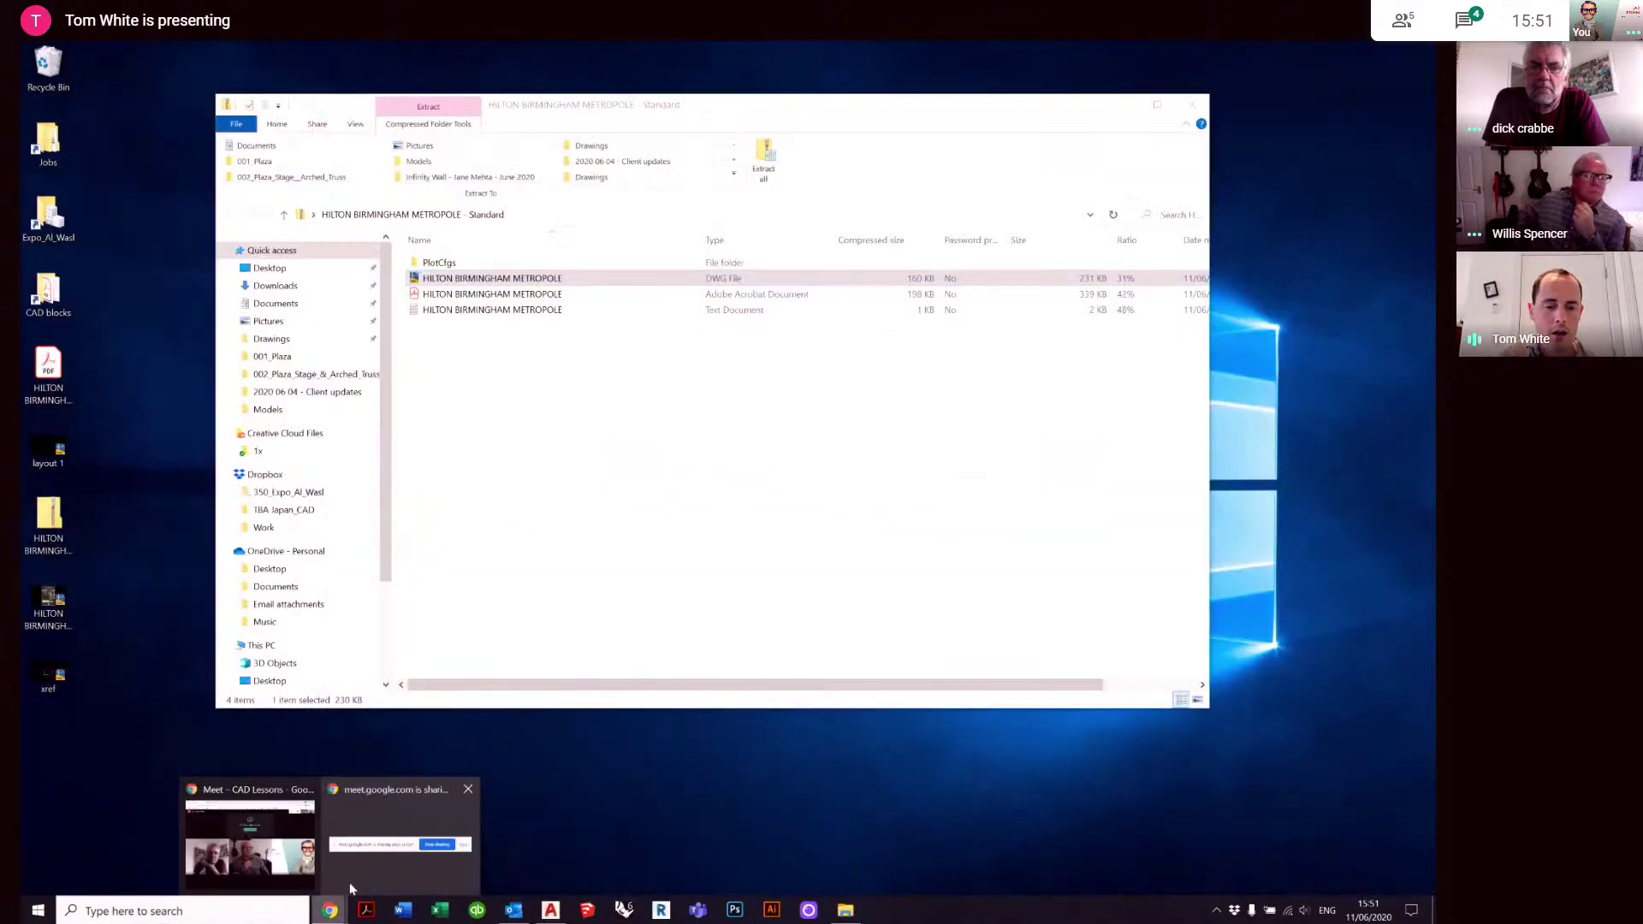
click(291, 832)
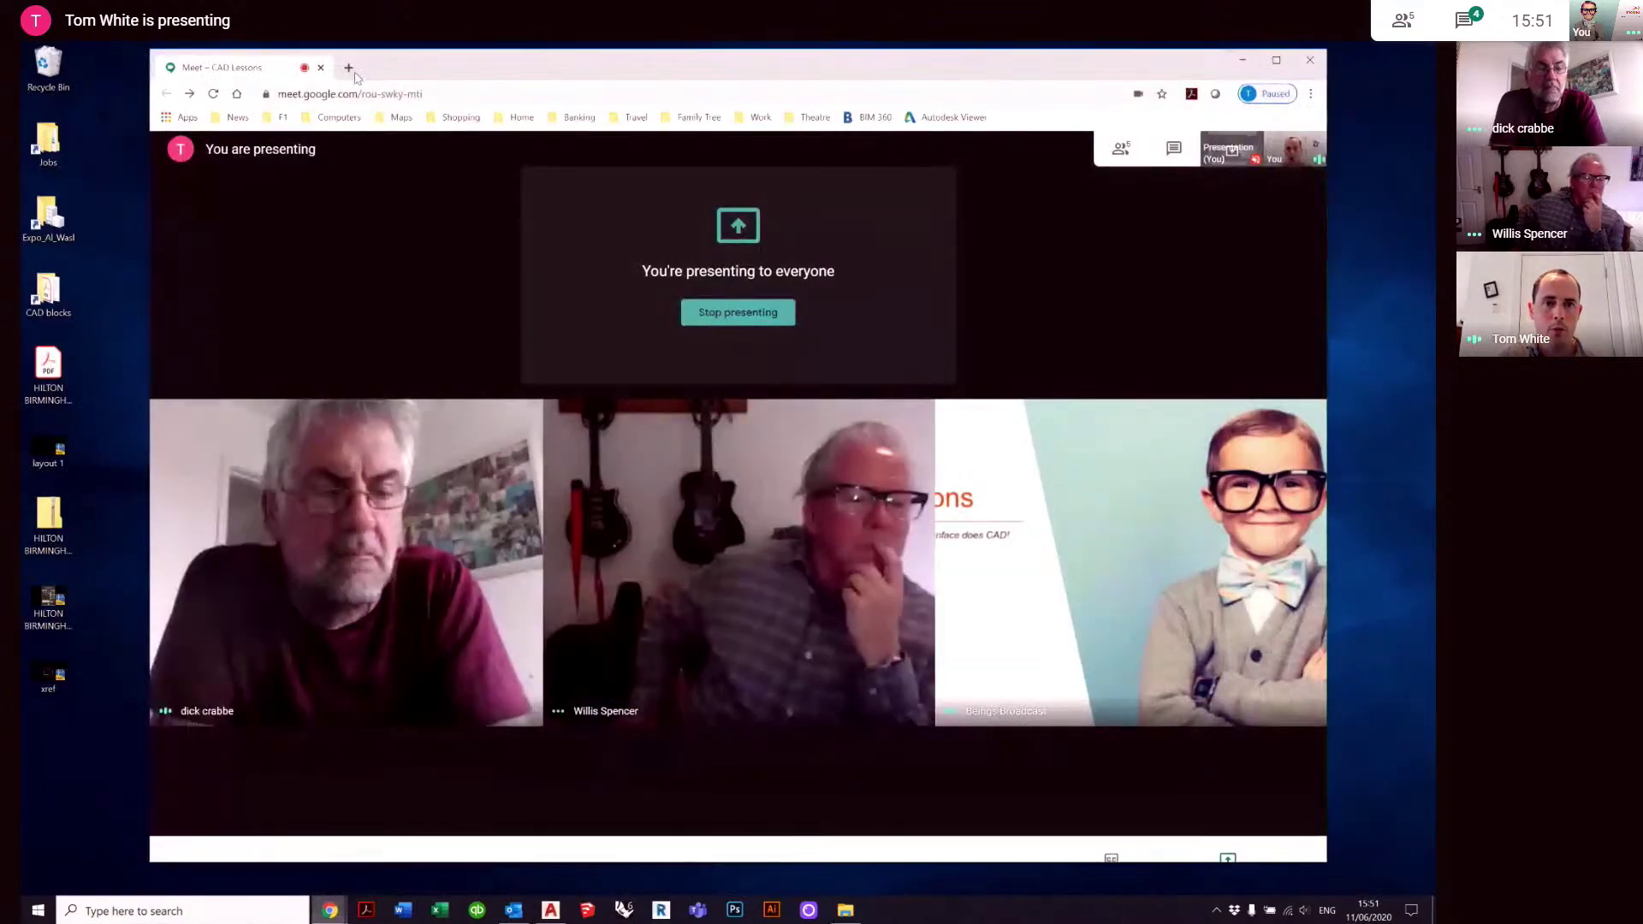
click(343, 68)
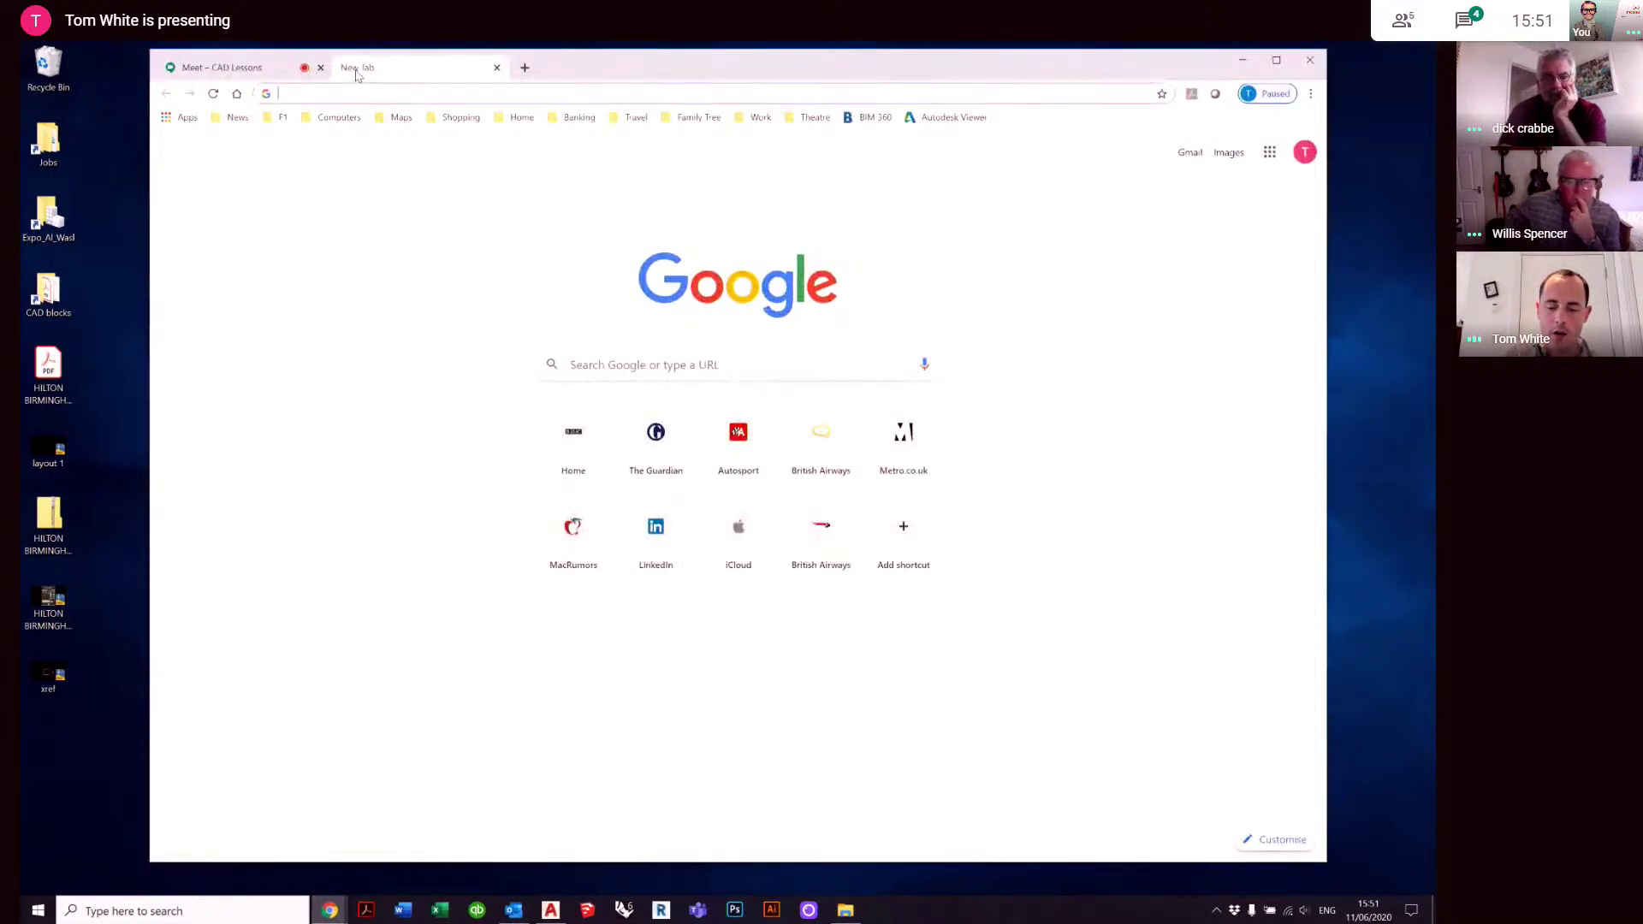
text(google image)
key(Return)
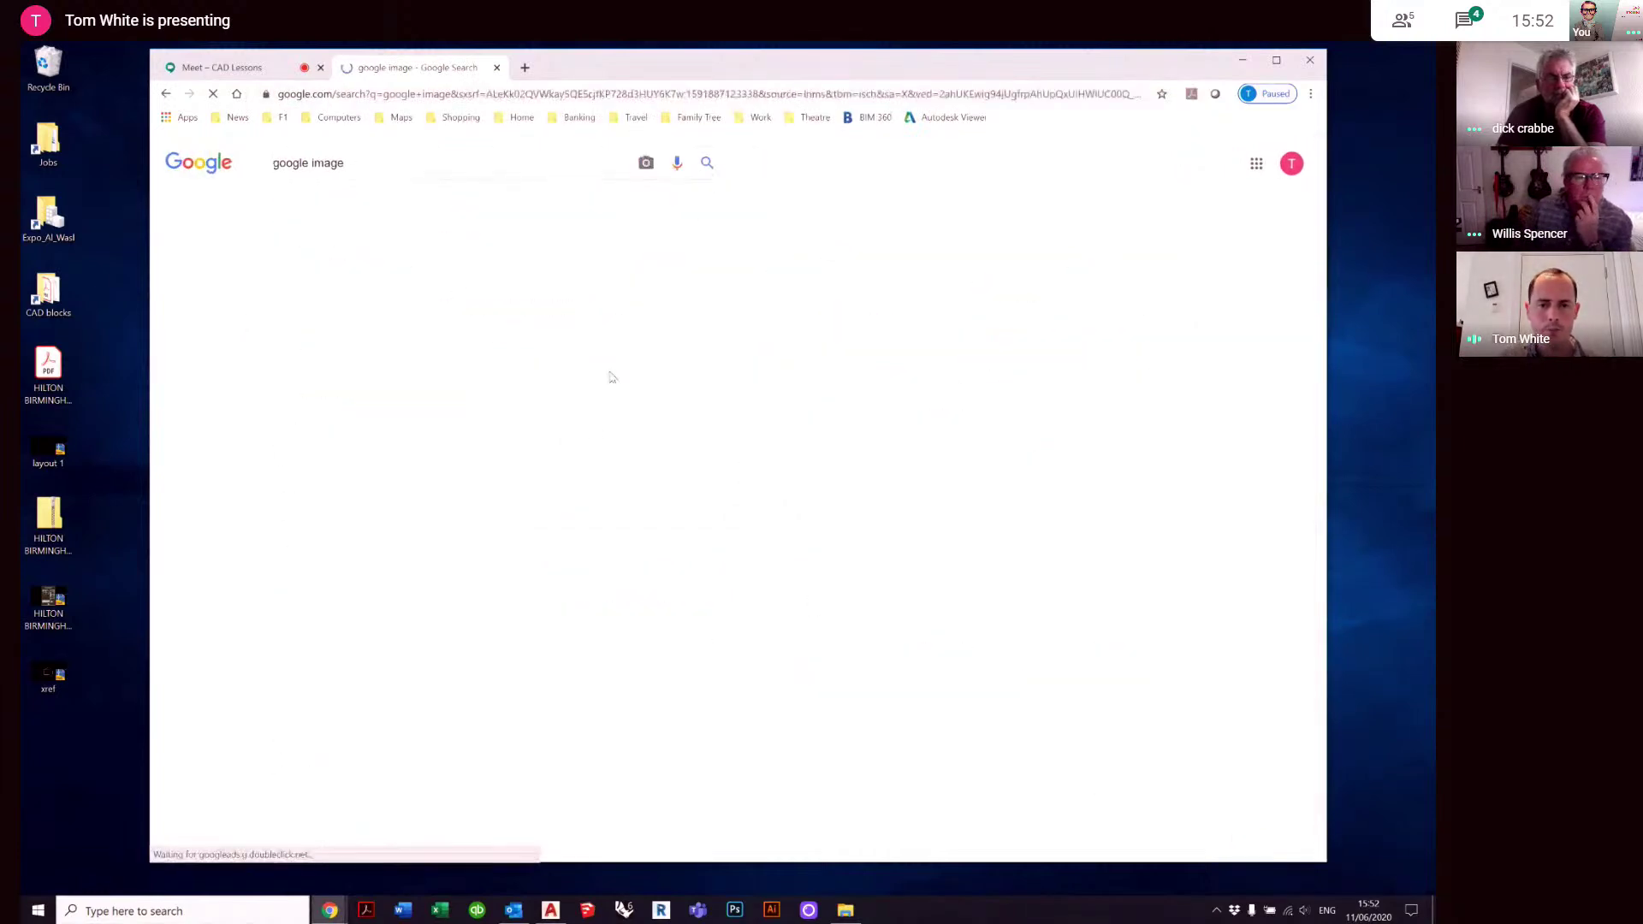
- Save the Google Images logo from the search results to the desktop as a PNG named download, and view the saved file
right_click(514, 351)
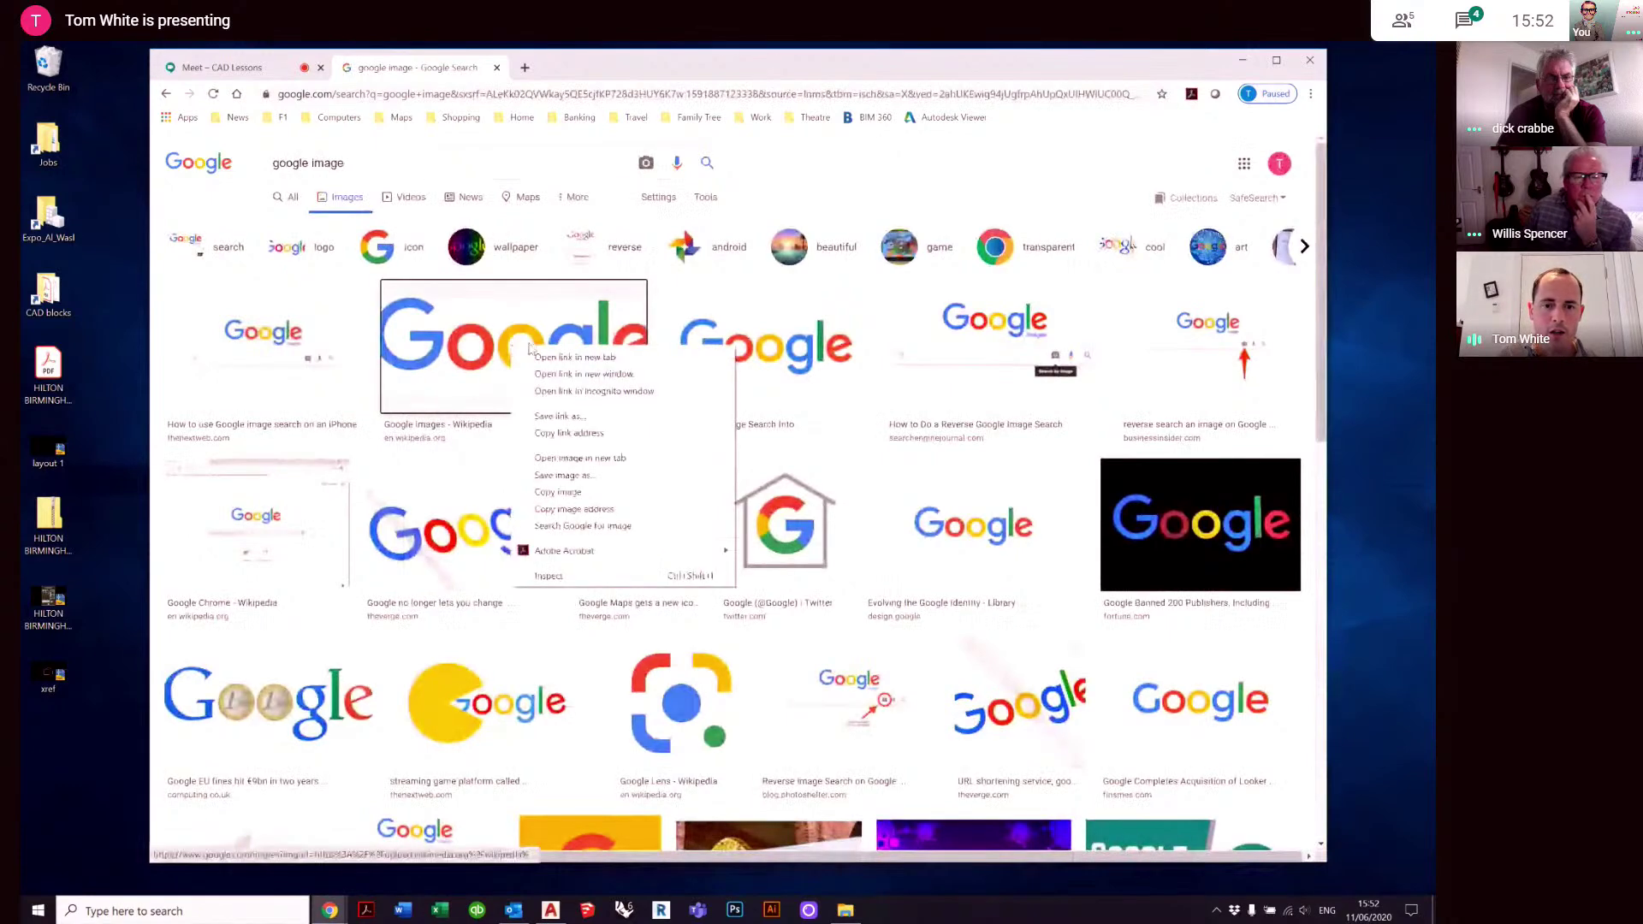
click(566, 475)
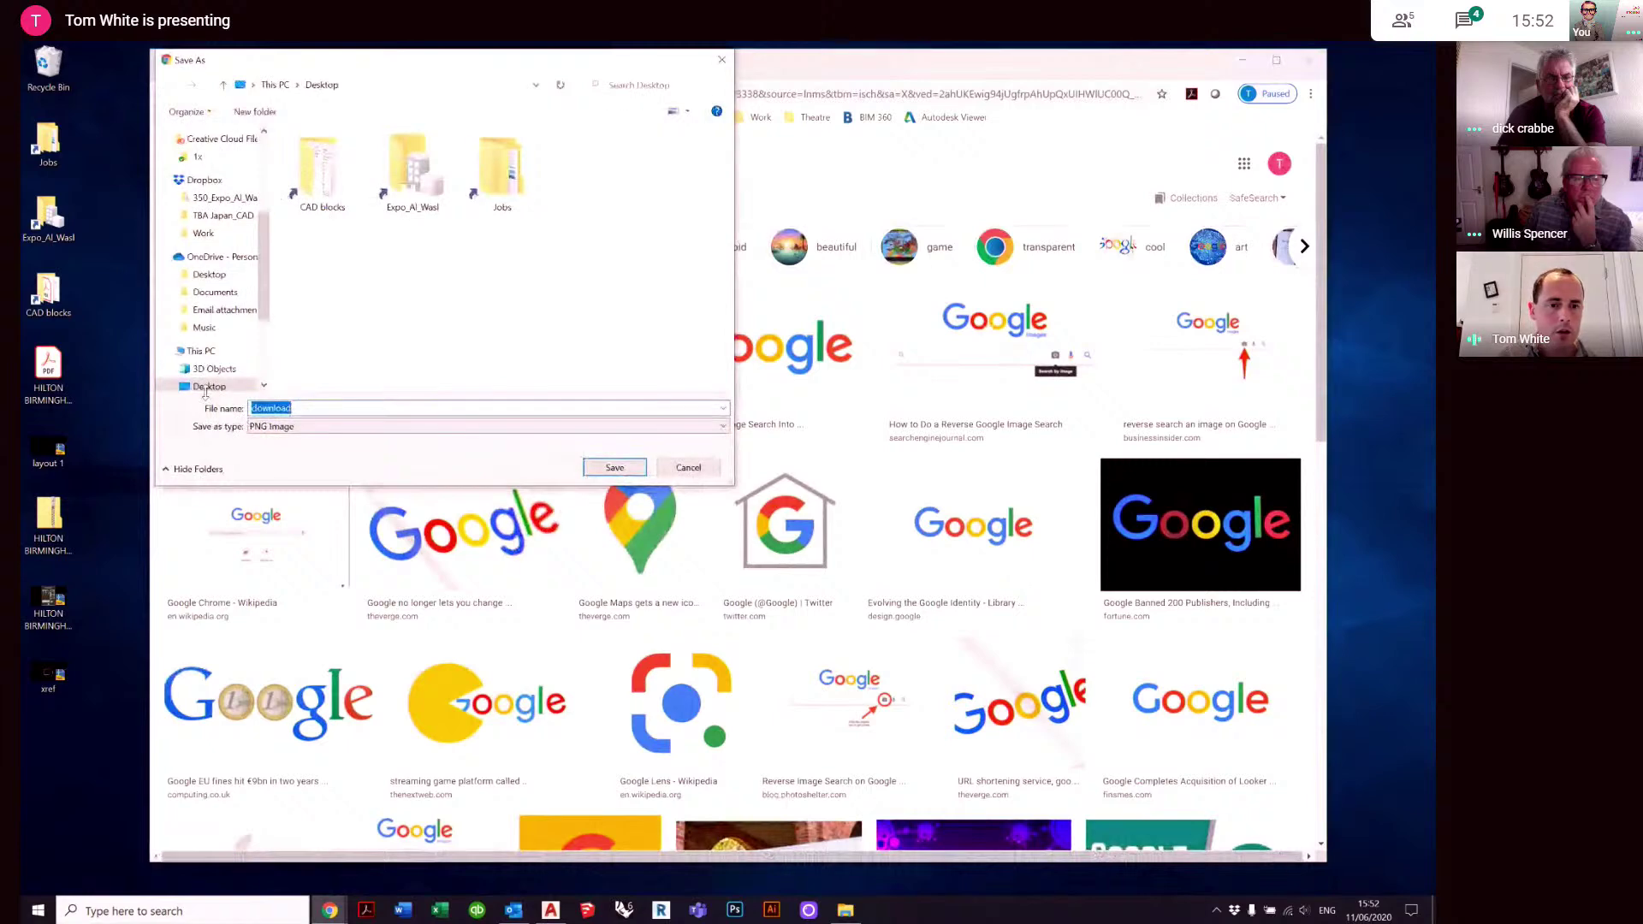
click(614, 467)
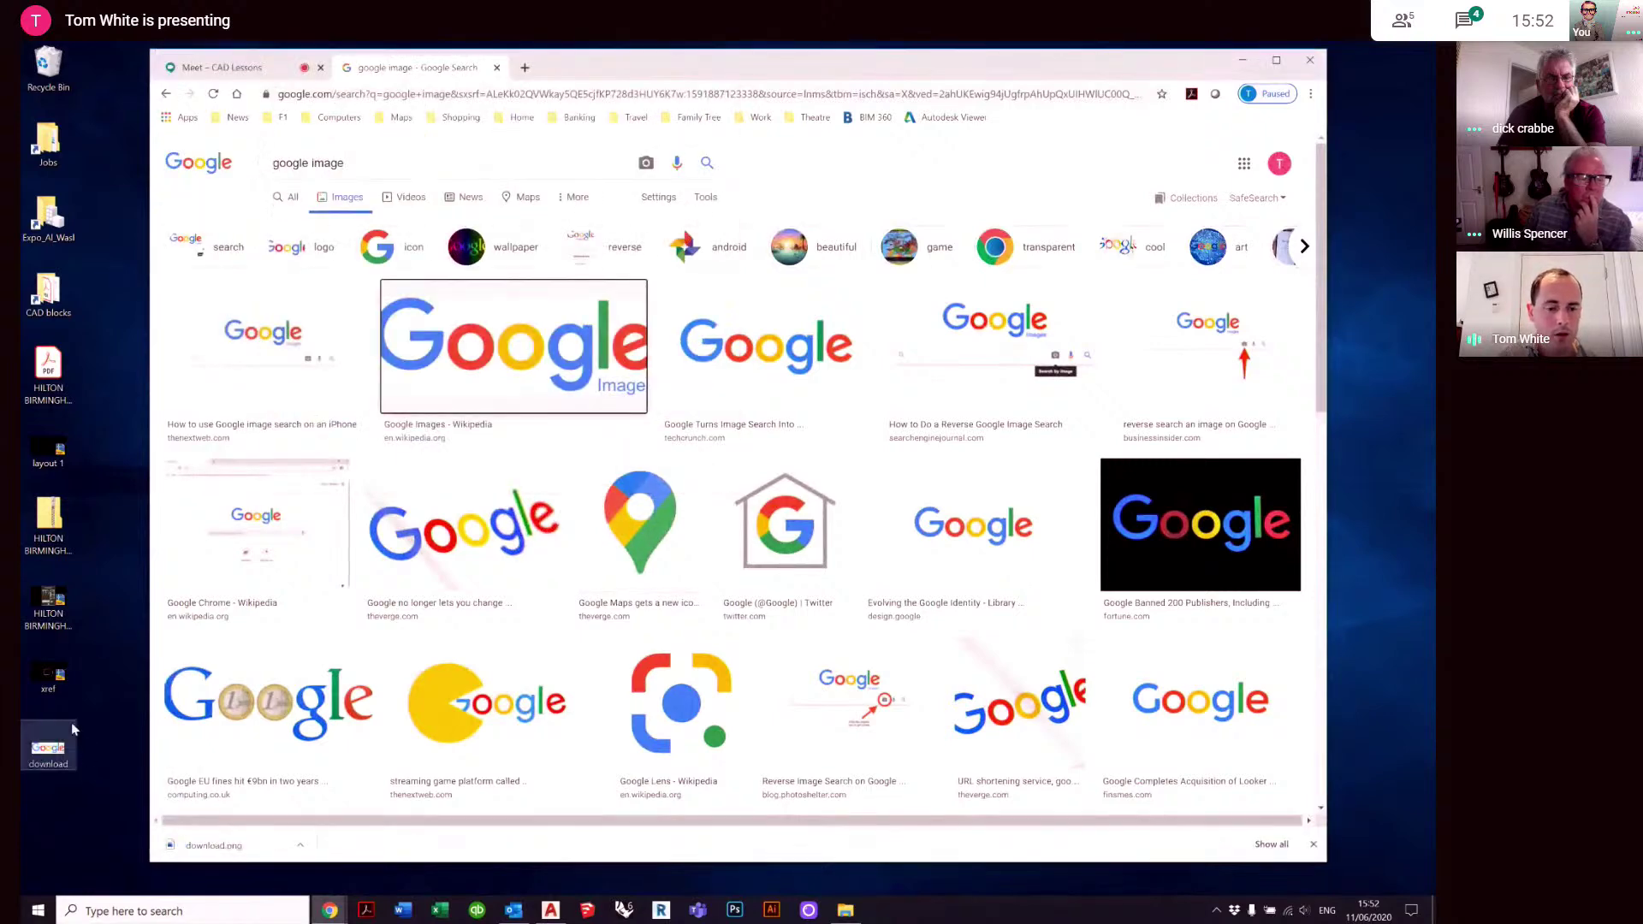
double_click(49, 752)
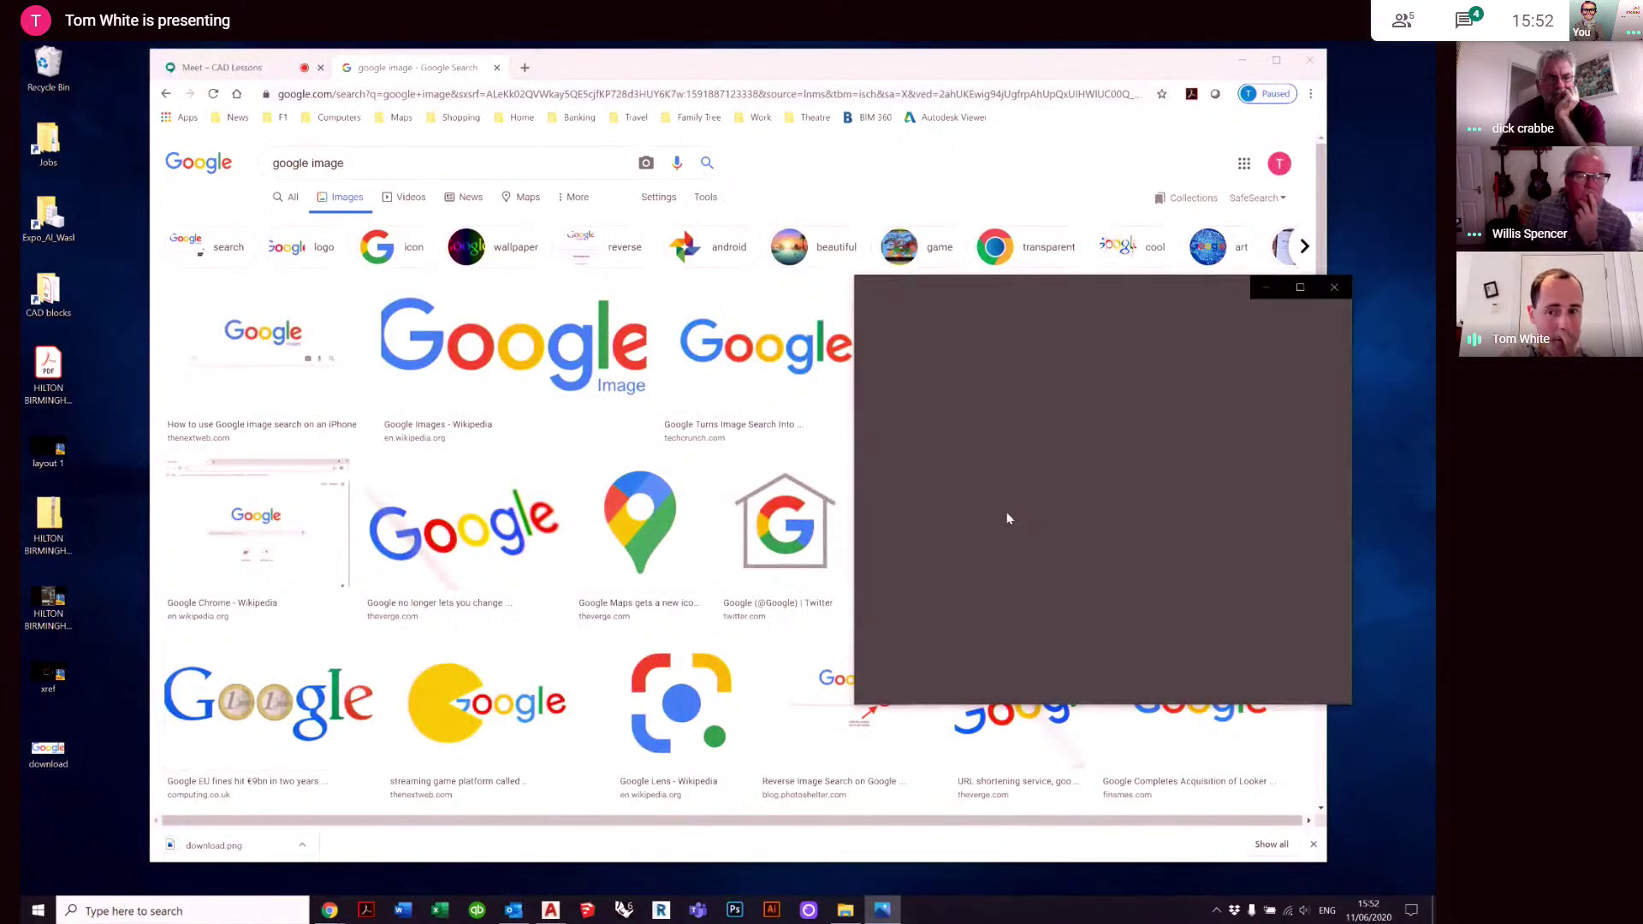
click(1328, 294)
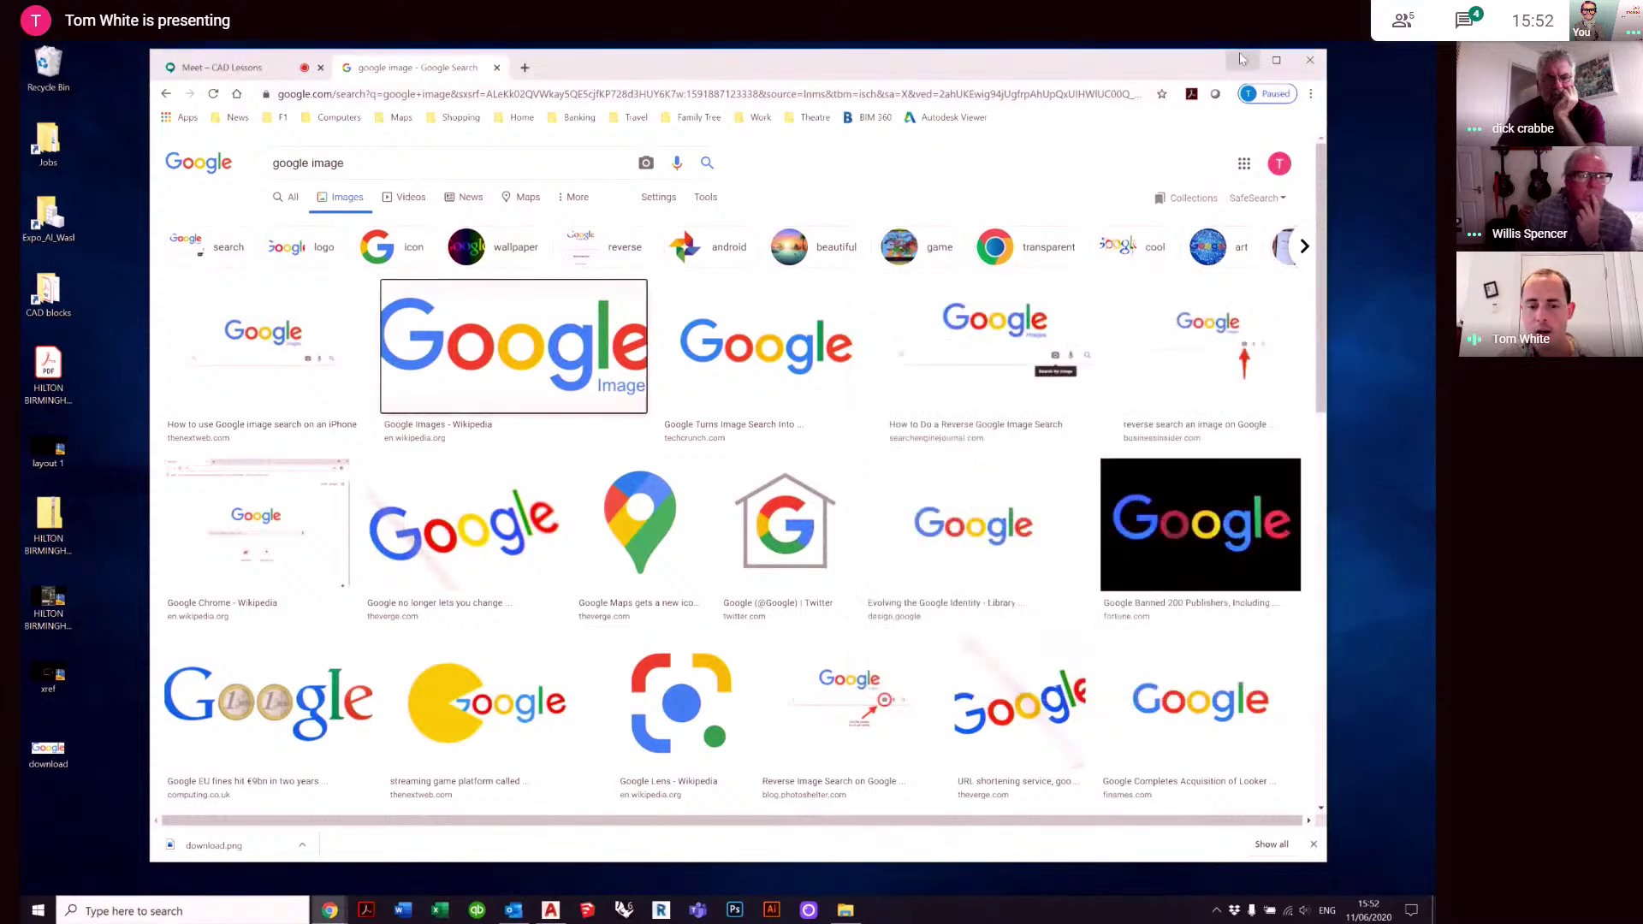
- Return to AutoCAD and attach the desktop's download PNG to the layout 1 drawing as an image reference beside the rectangle
click(1241, 60)
click(550, 910)
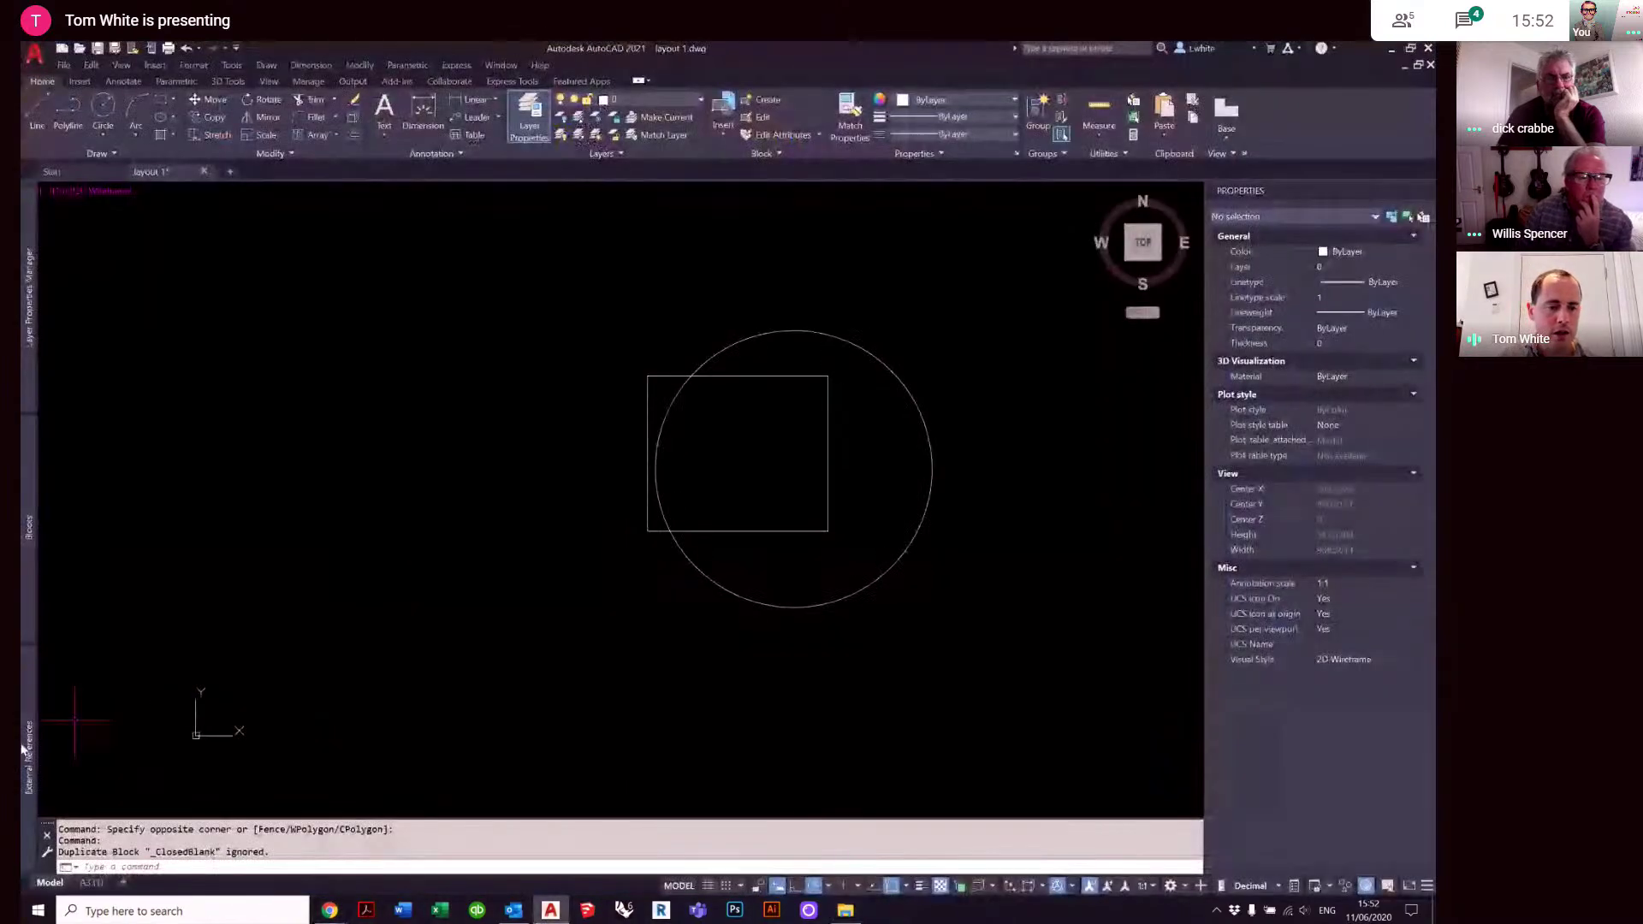
mouse_move(28, 753)
click(86, 204)
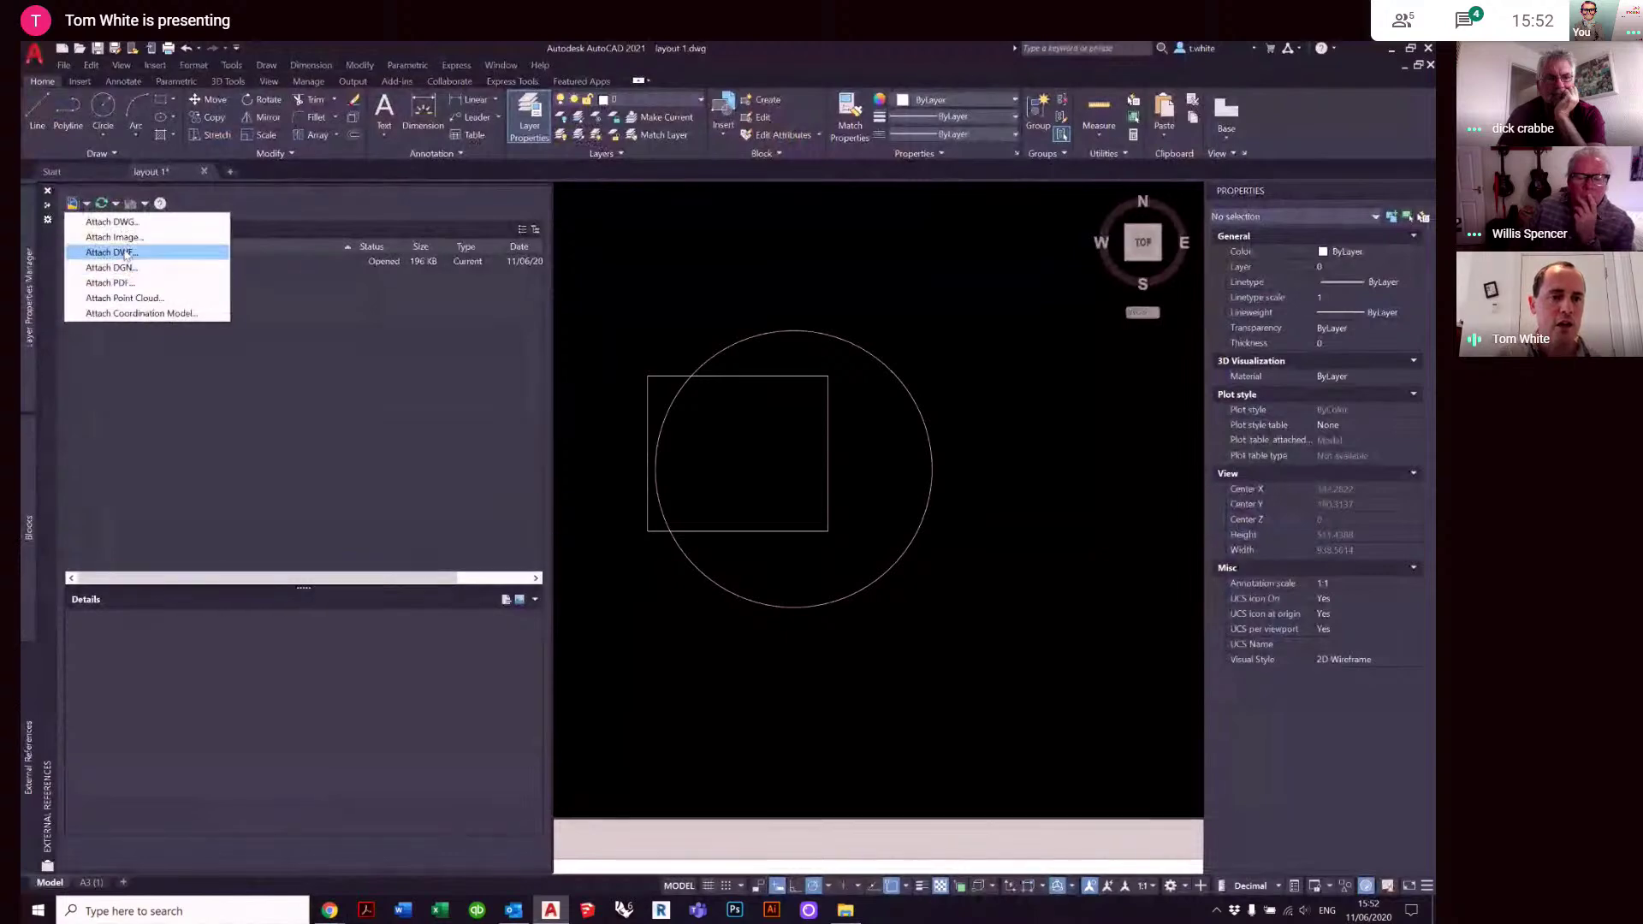
click(114, 237)
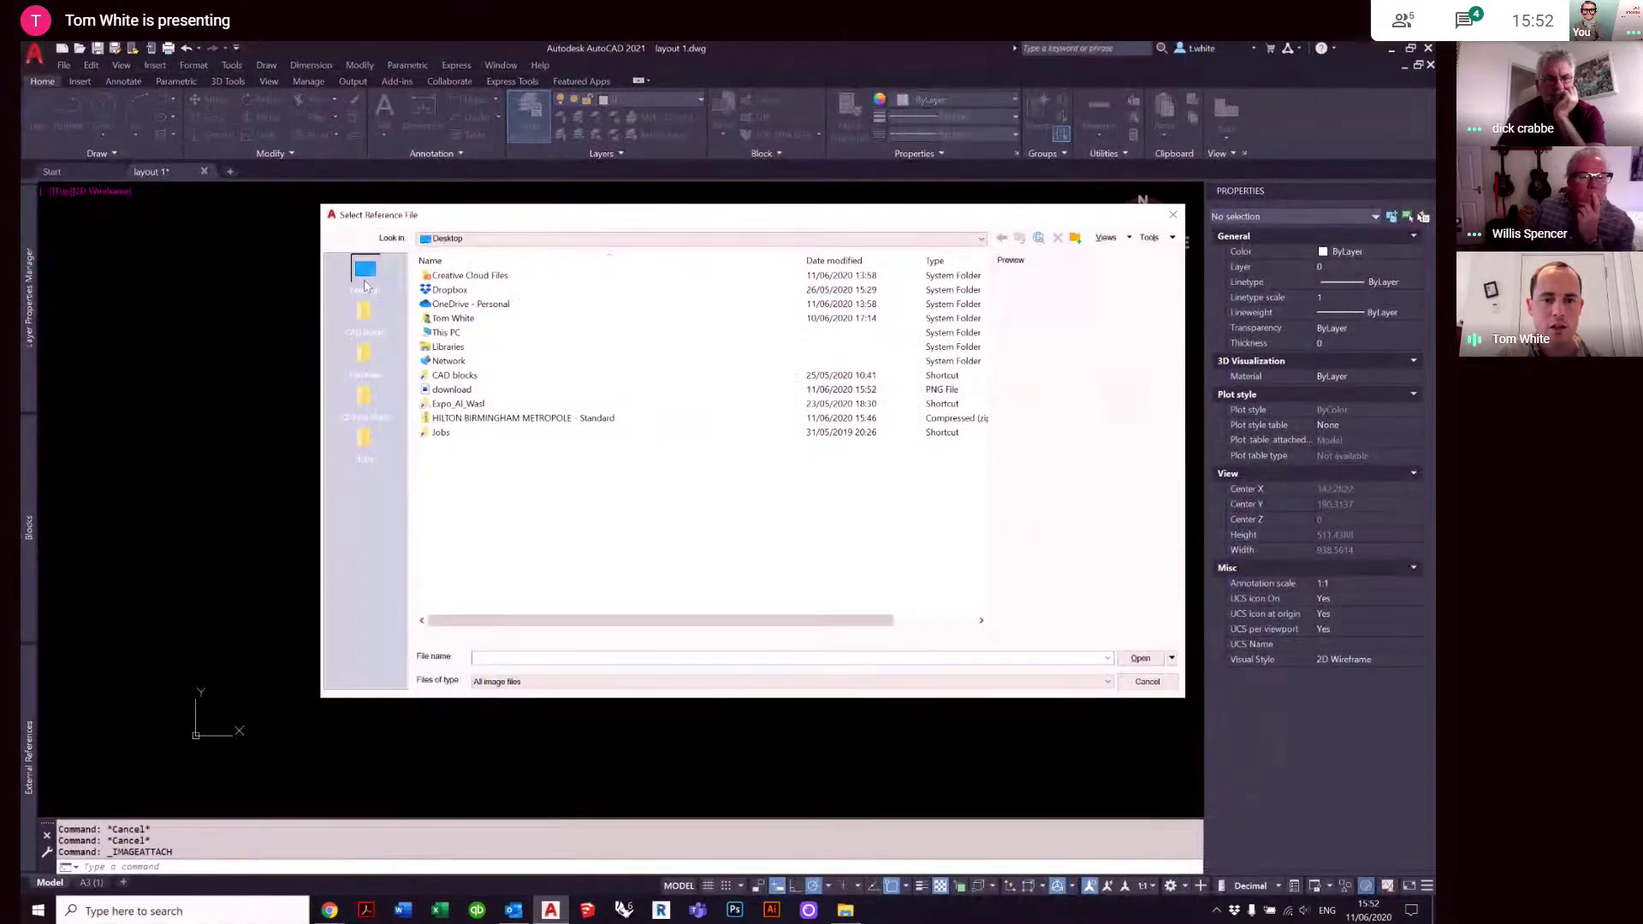
click(448, 392)
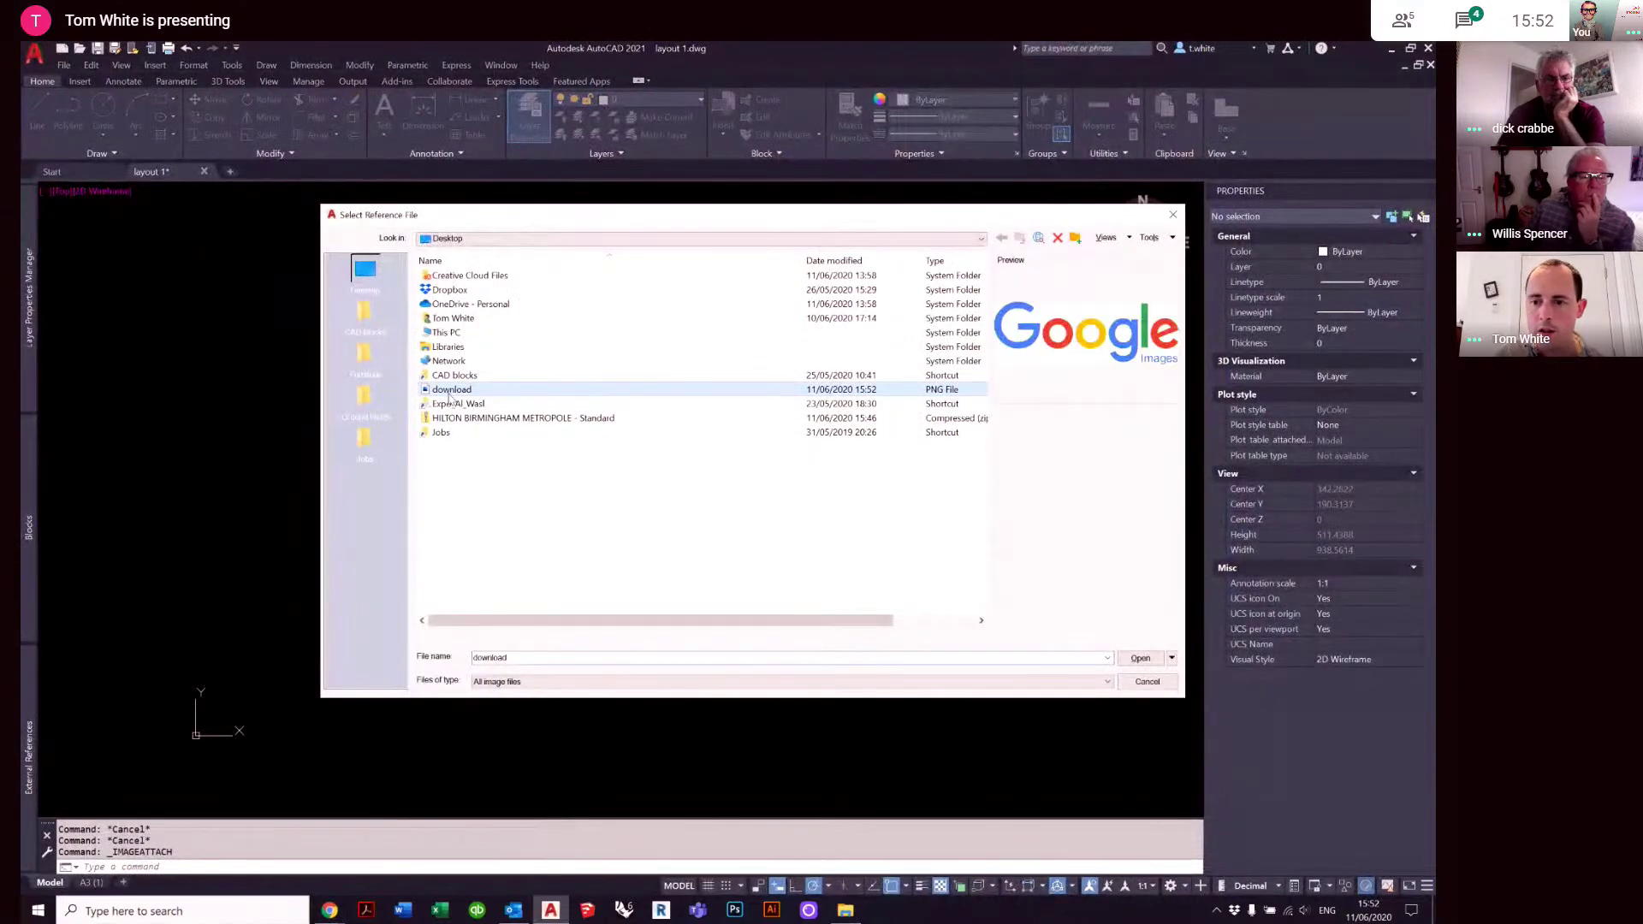
click(1139, 658)
click(741, 585)
click(405, 602)
- Examine the download image's reference details and the reference operations available for it
mouse_move(24, 821)
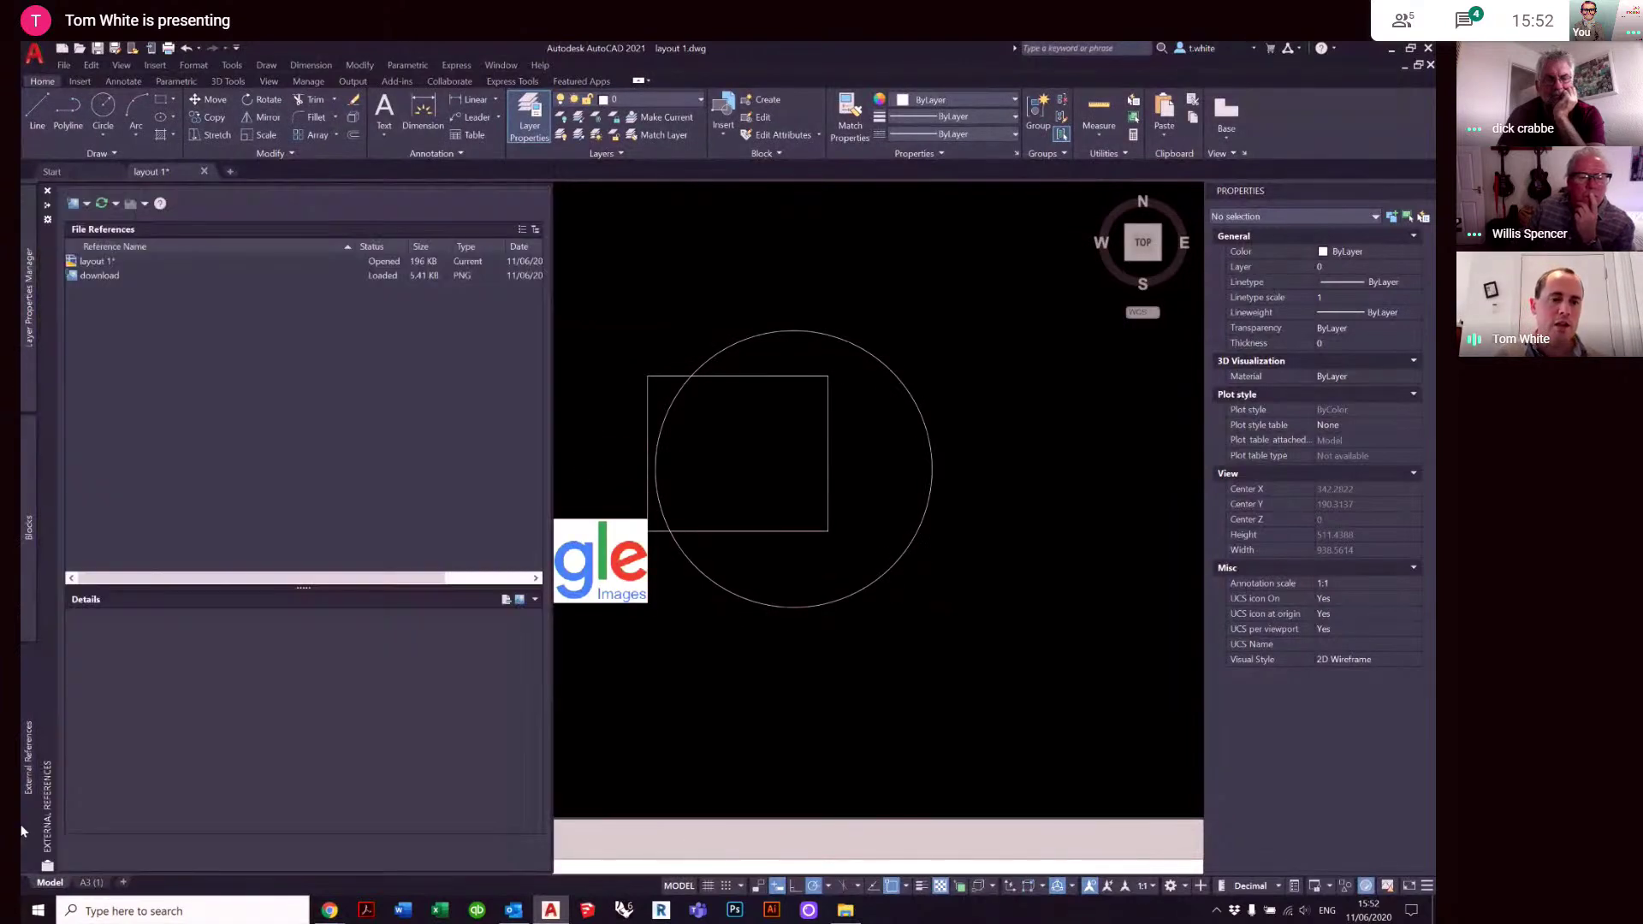
click(94, 276)
right_click(105, 278)
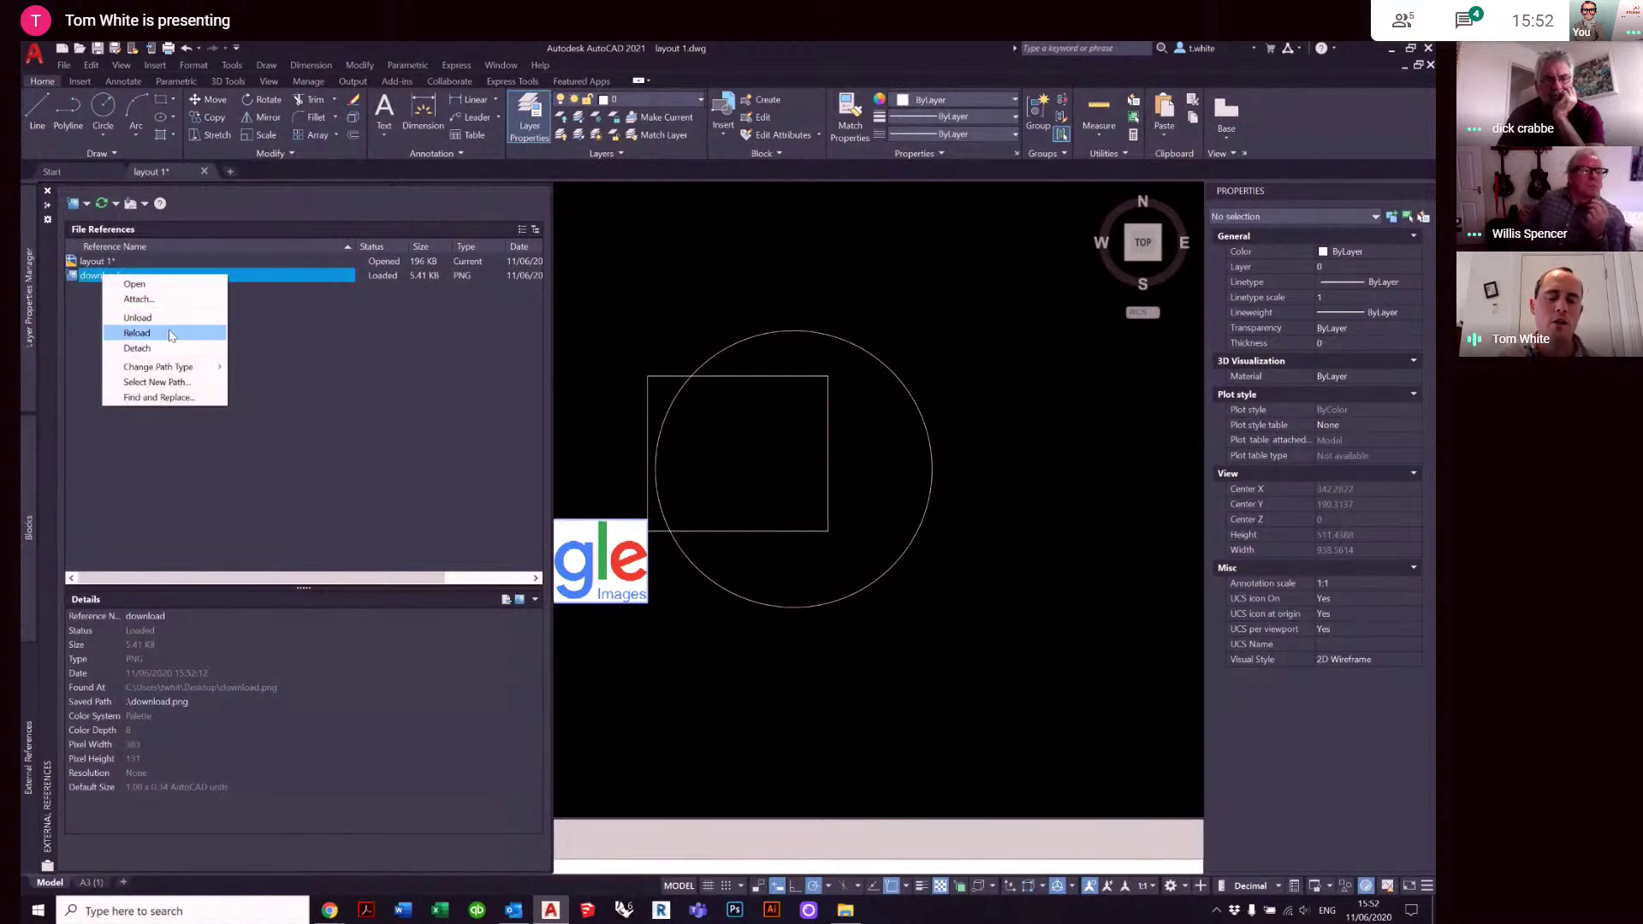
click(613, 335)
click(599, 323)
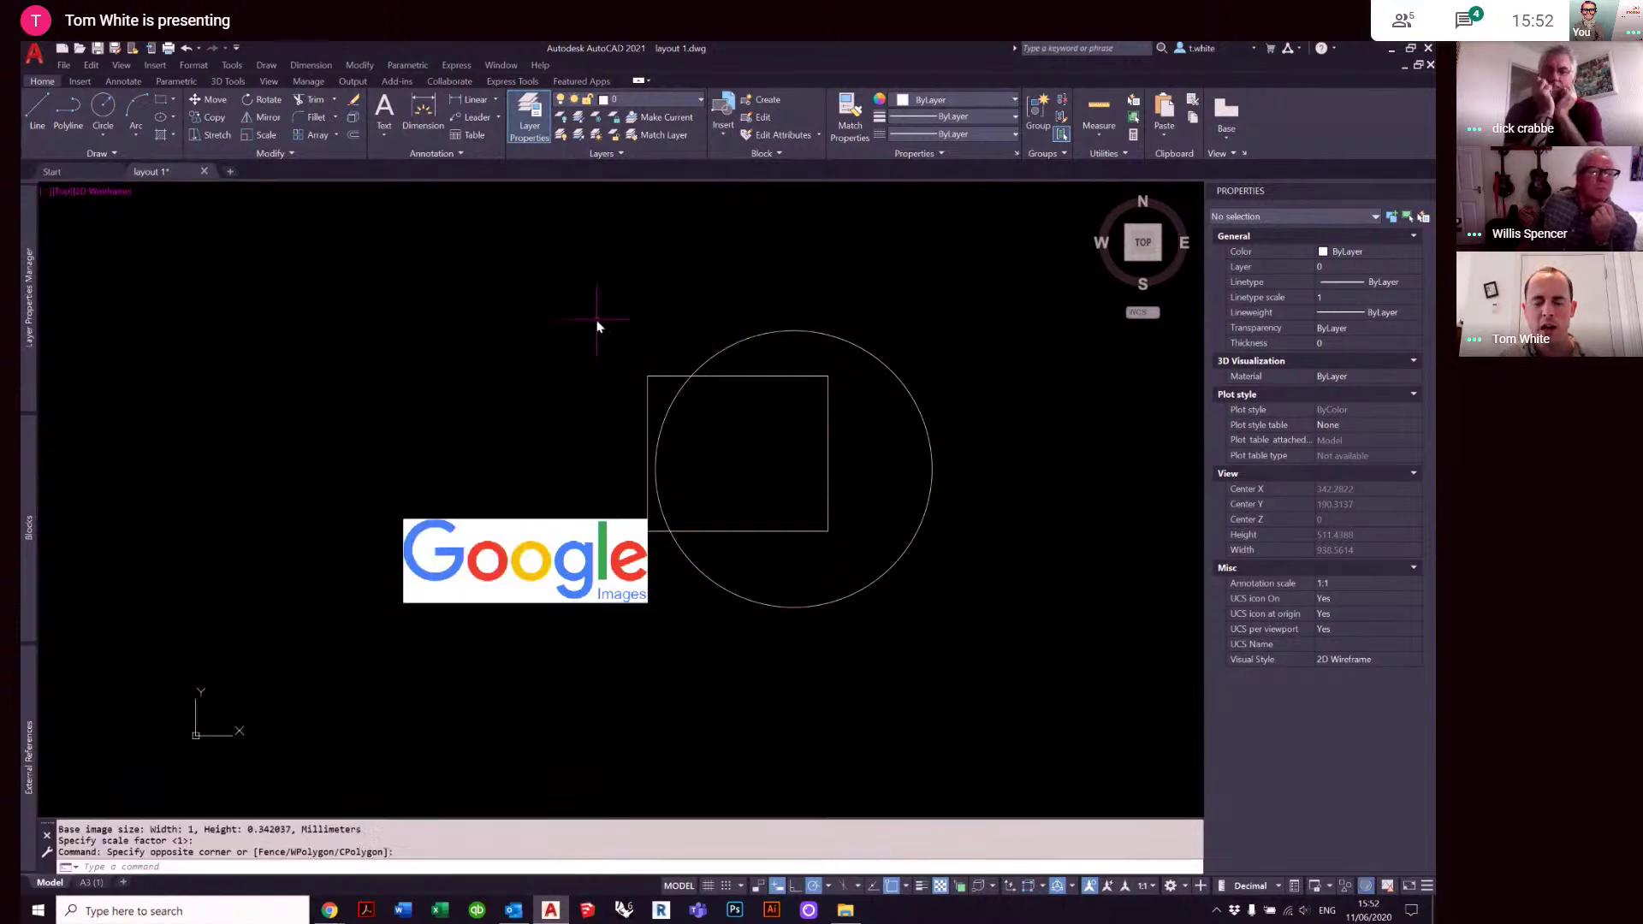
- Scale the attached Google image down by its lower corner so it sits apart from the rectangle
middle_drag(655, 332, 783, 328)
click(810, 603)
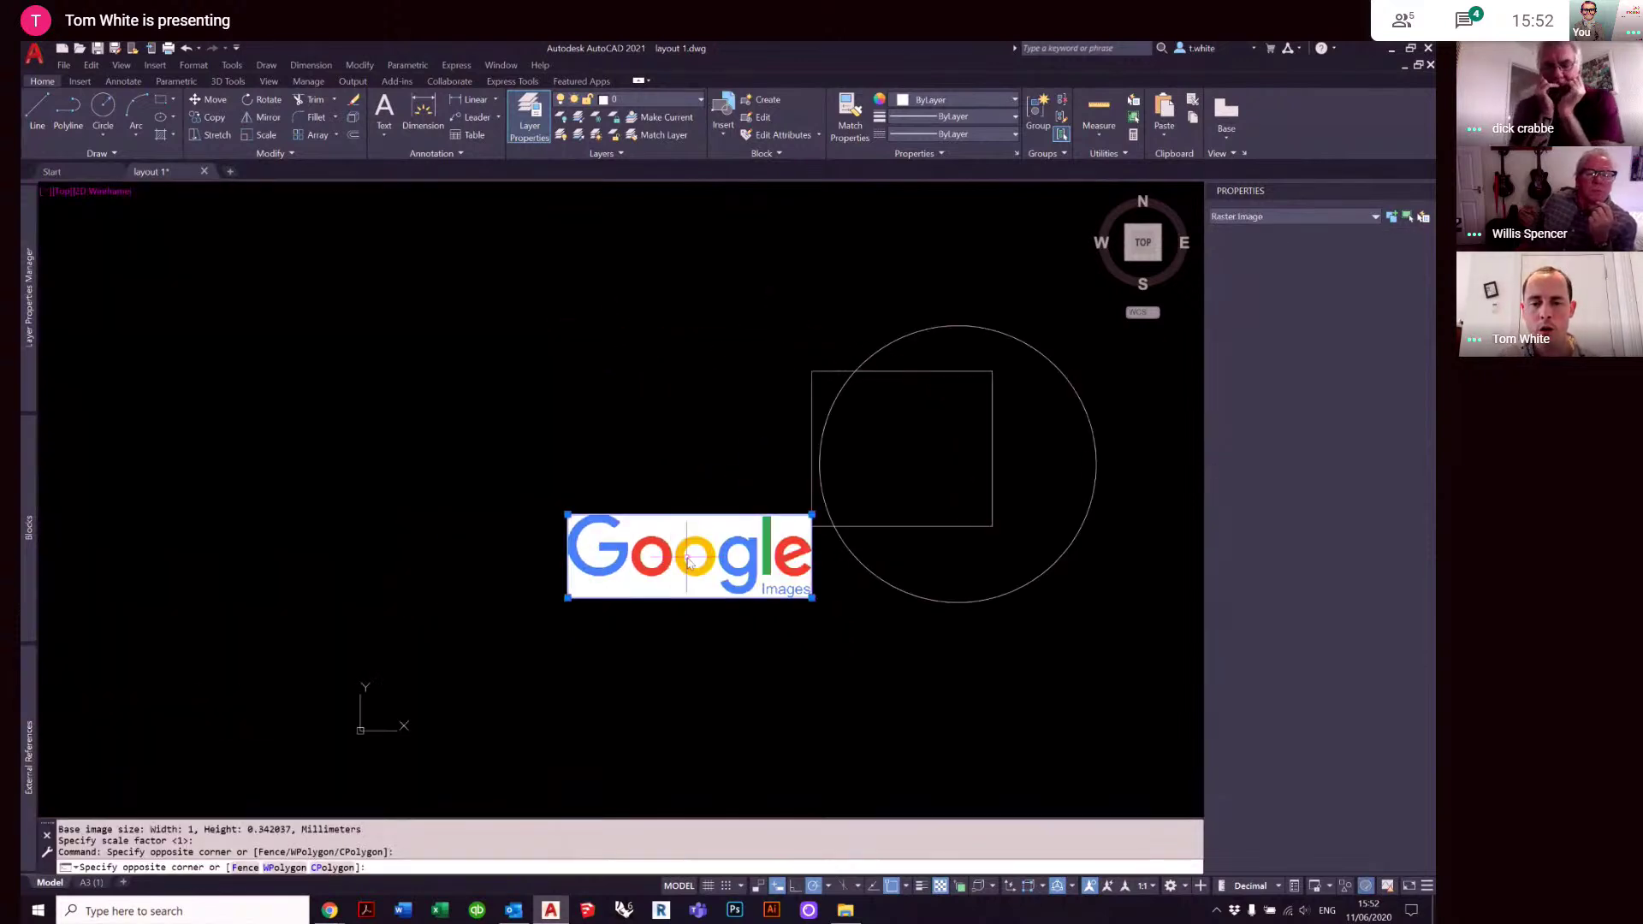
click(810, 599)
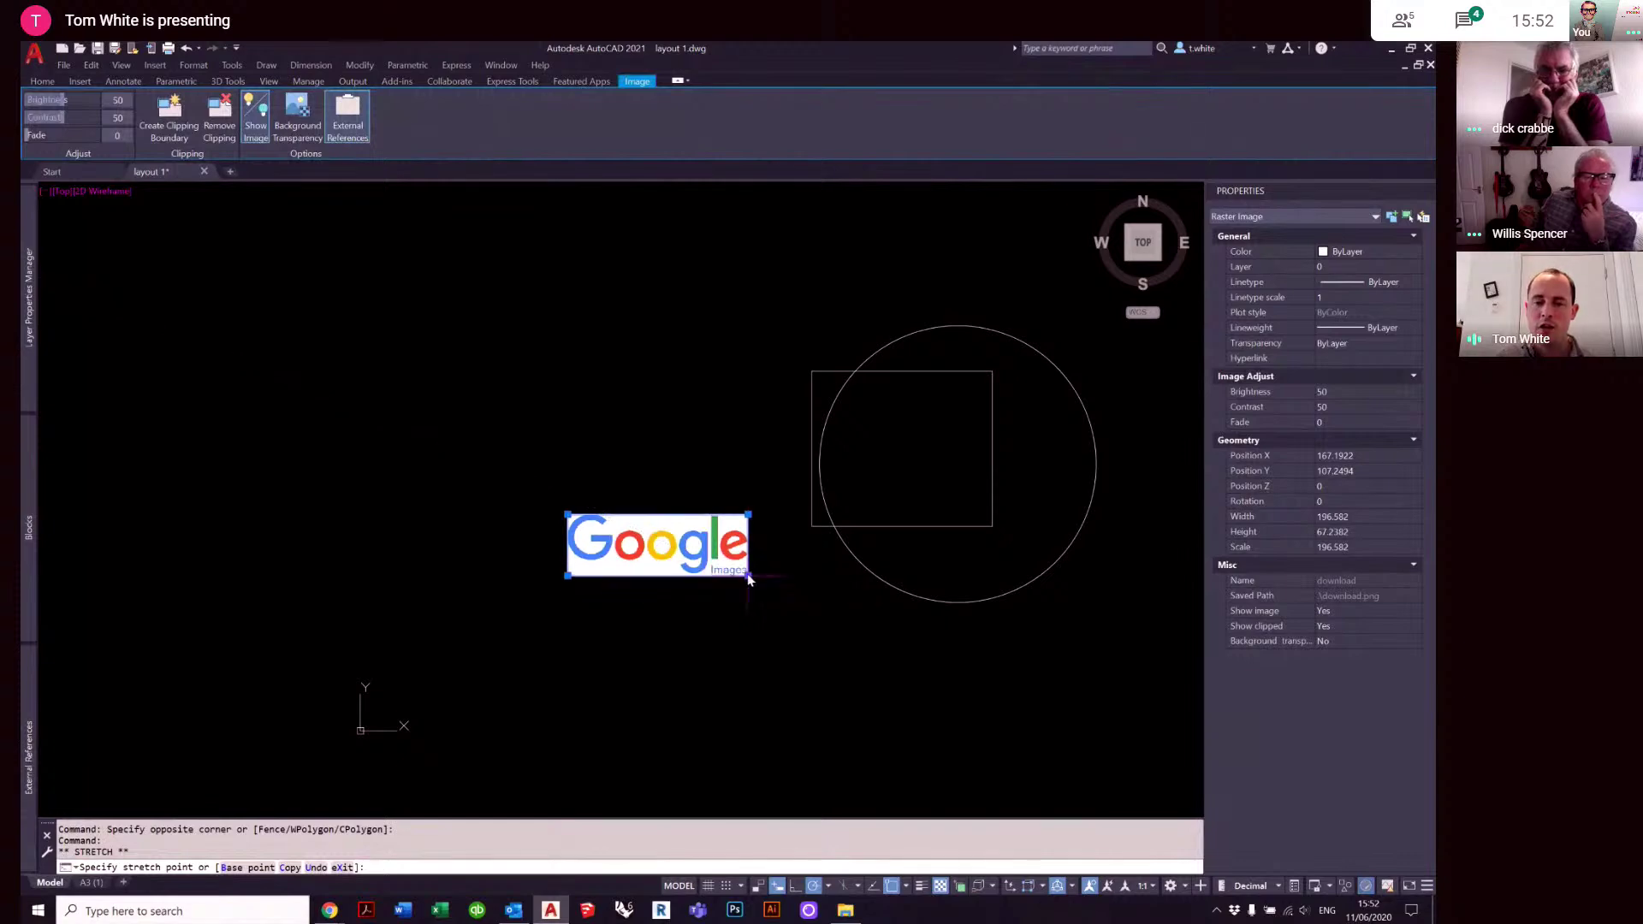
key(Escape)
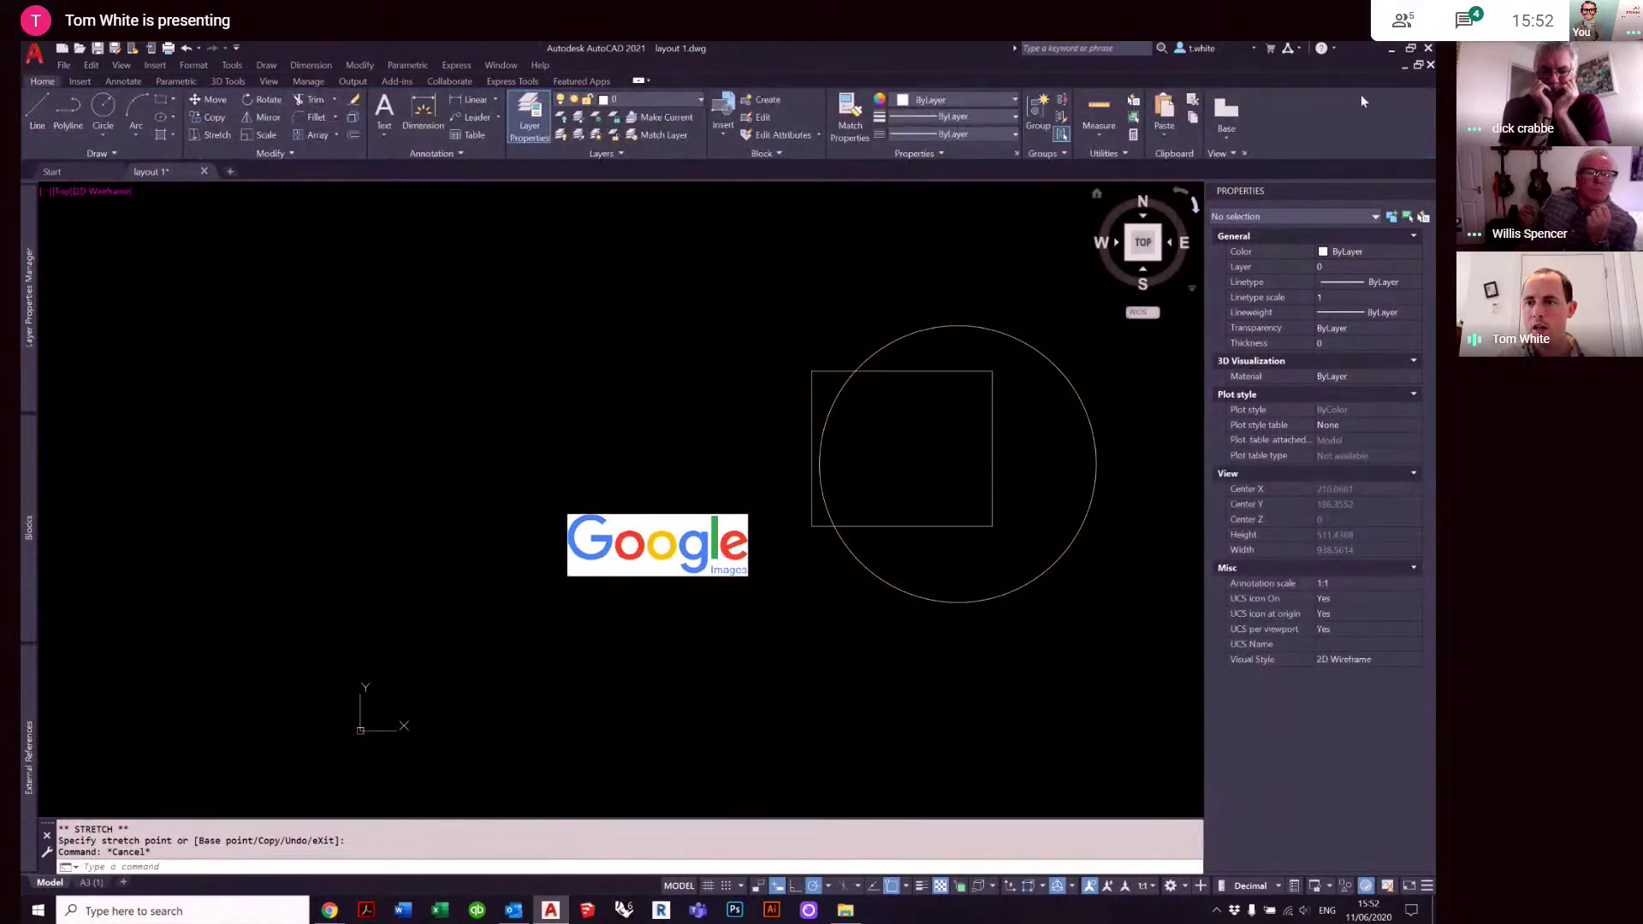
- Delete the attached Google image from the drawing and detach the download reference
click(1389, 51)
click(550, 910)
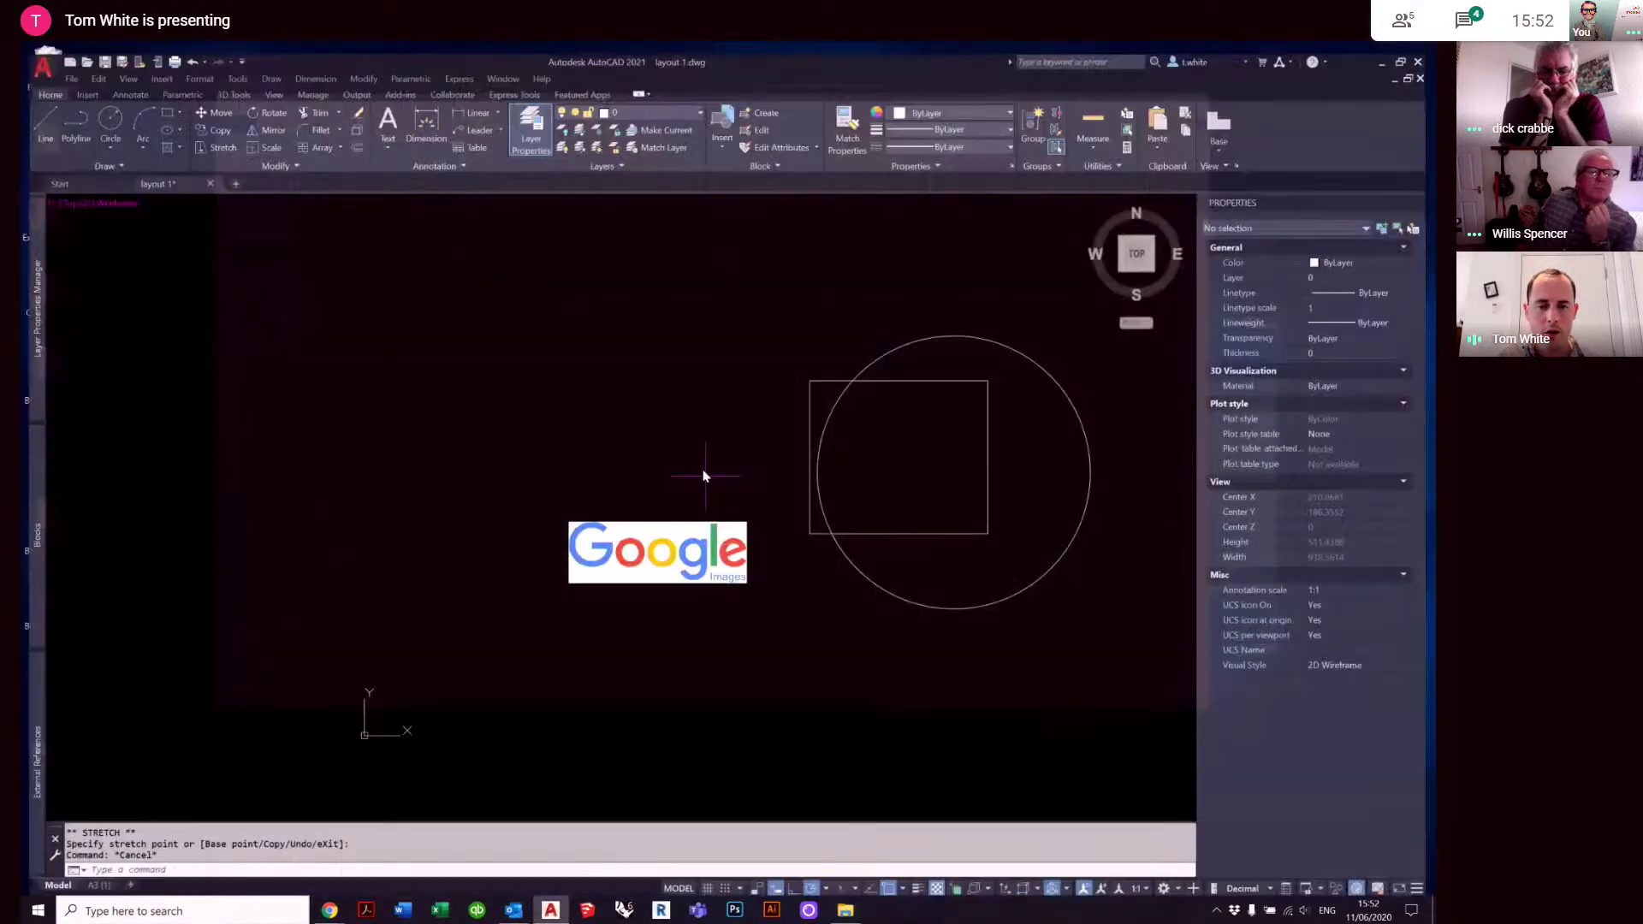
click(654, 514)
key(Delete)
mouse_move(28, 757)
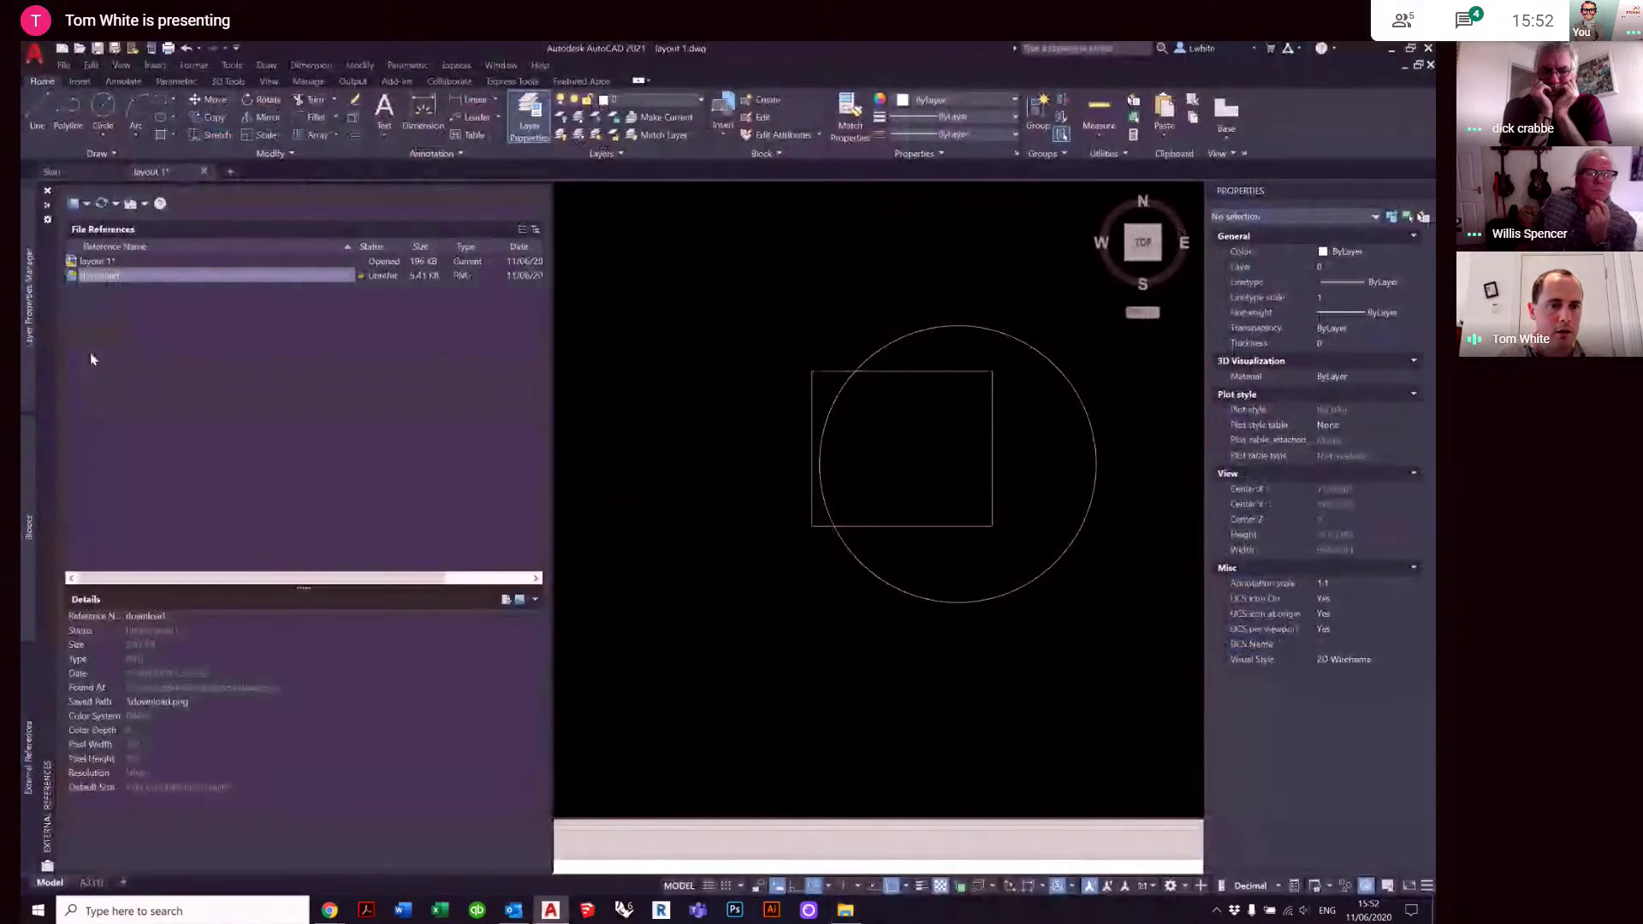
right_click(92, 276)
click(124, 345)
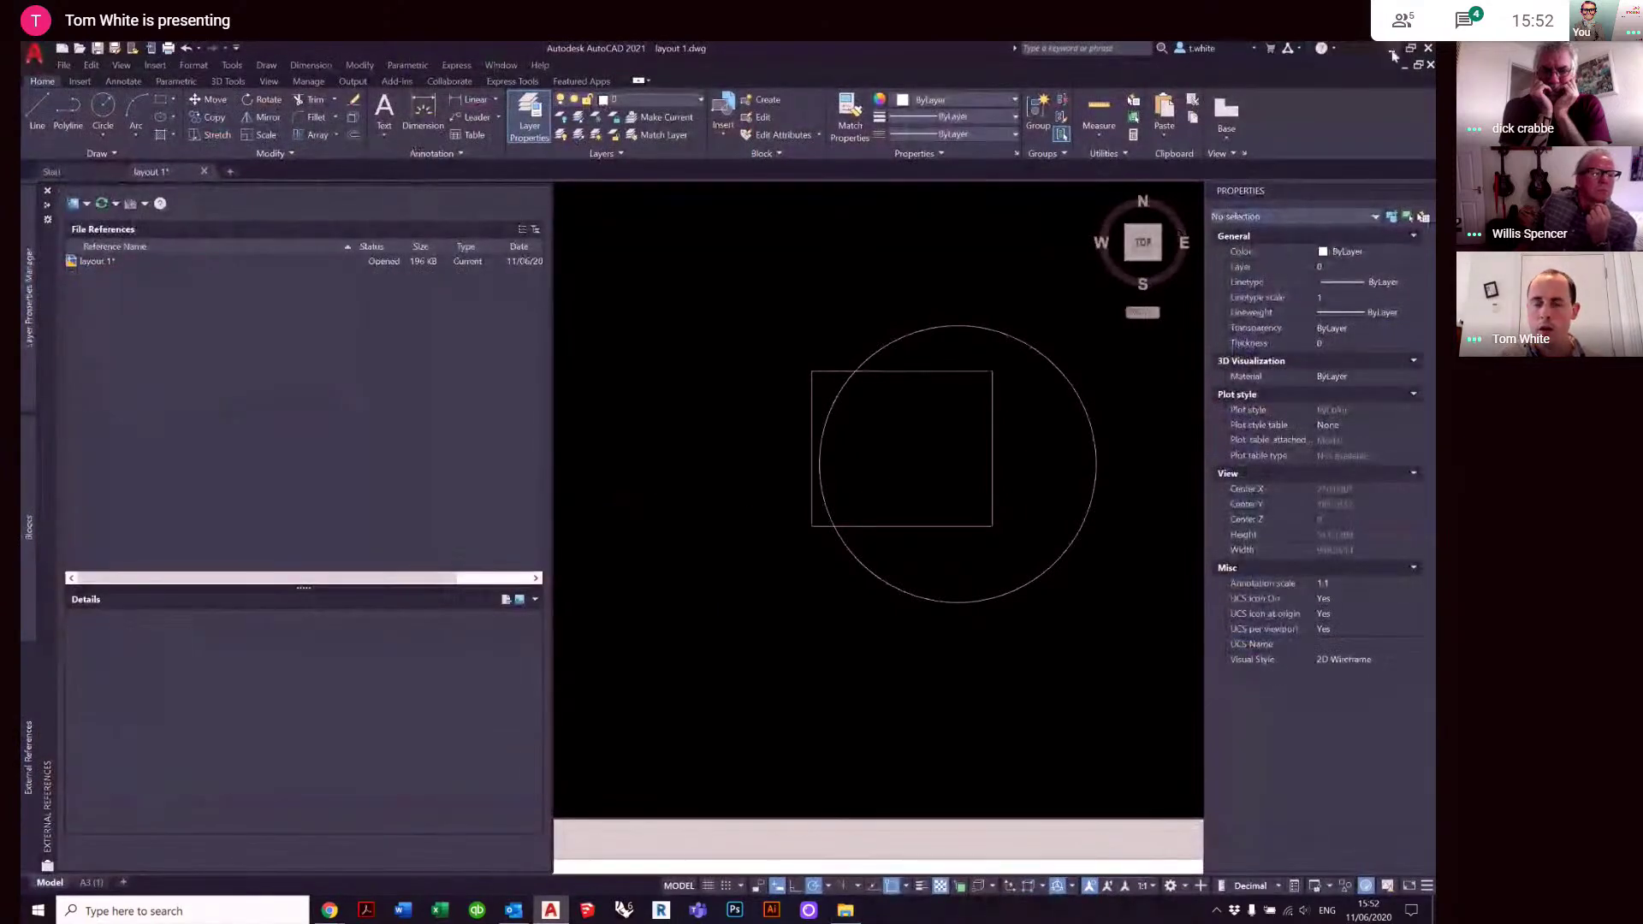
- Open the desktop's download image in Paint and copy the picture
click(1390, 48)
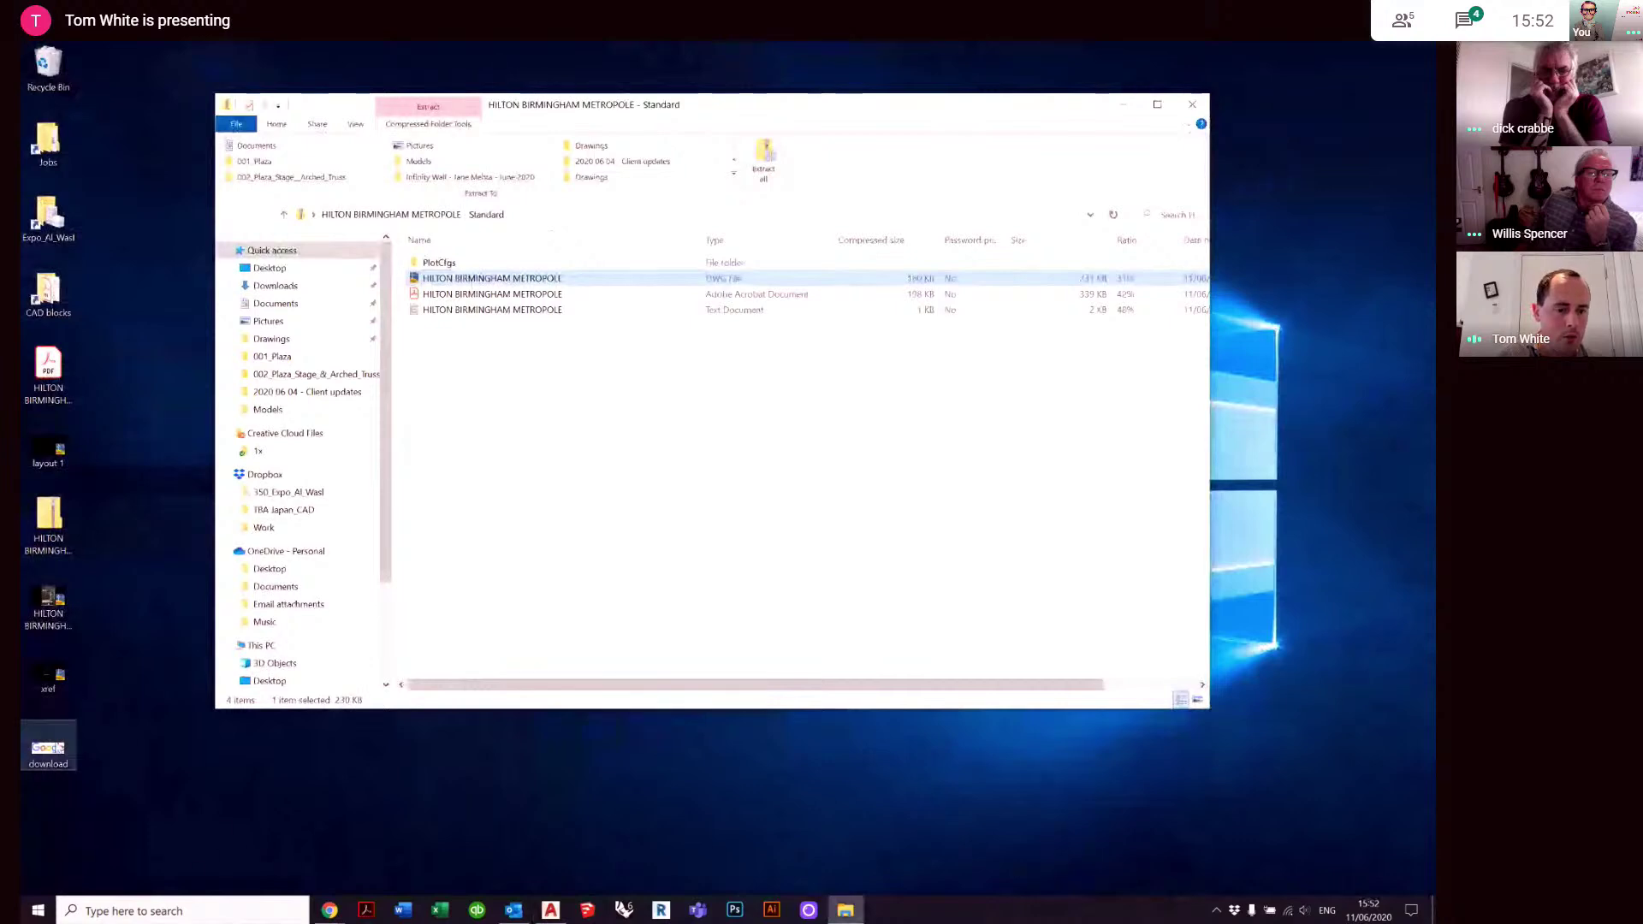
click(57, 751)
right_click(54, 749)
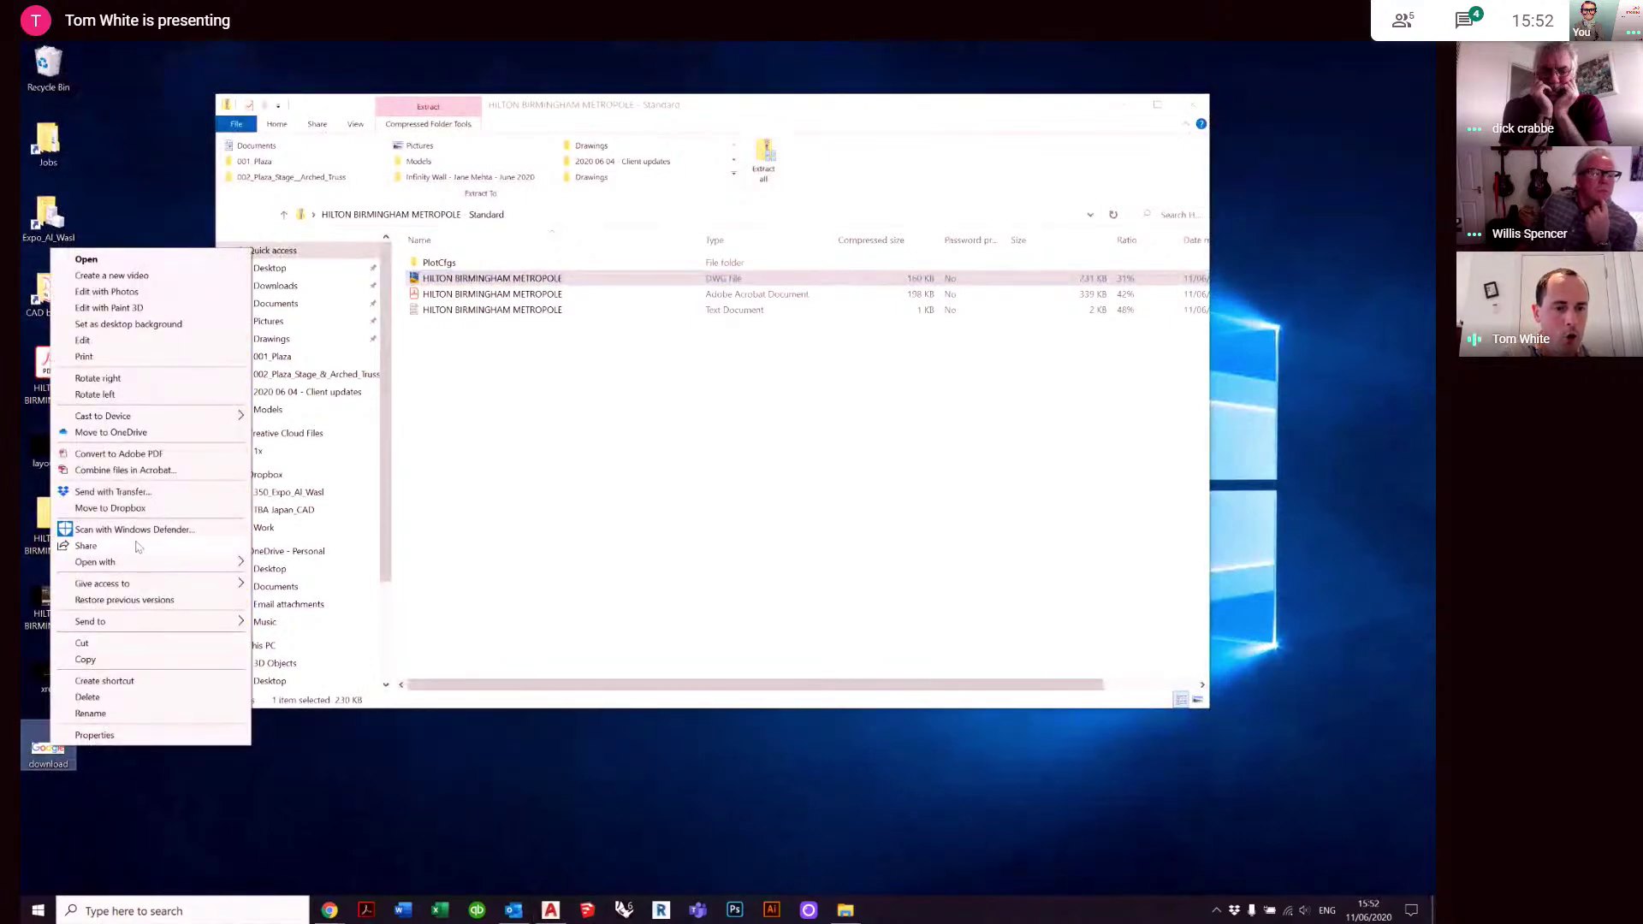
mouse_move(154, 566)
click(284, 597)
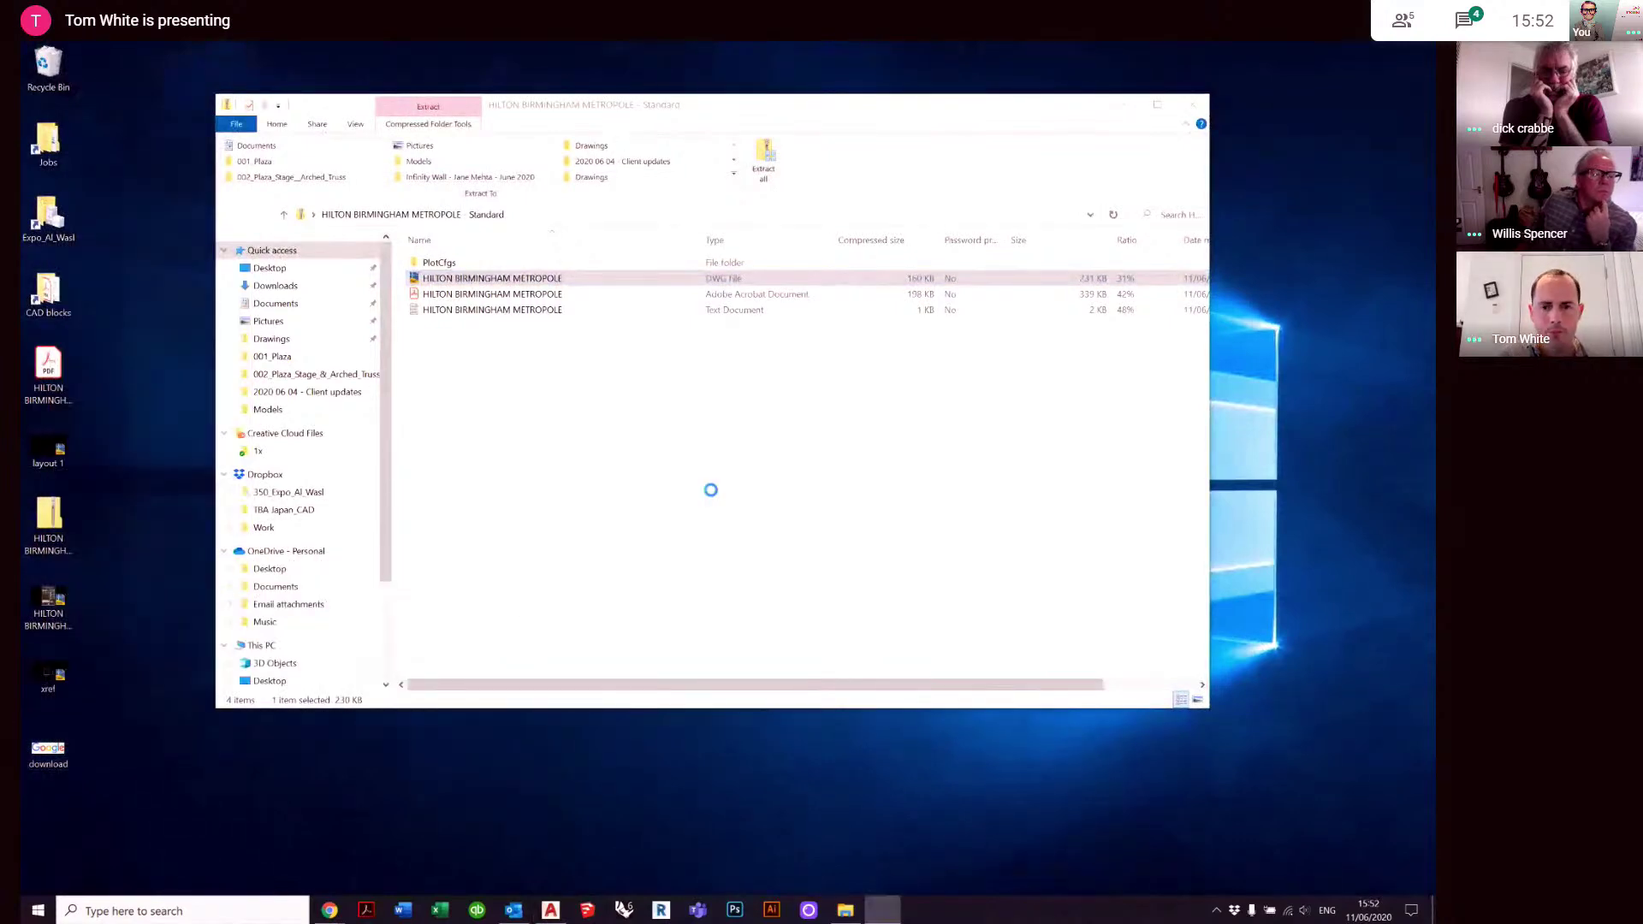
key(ctrl+c)
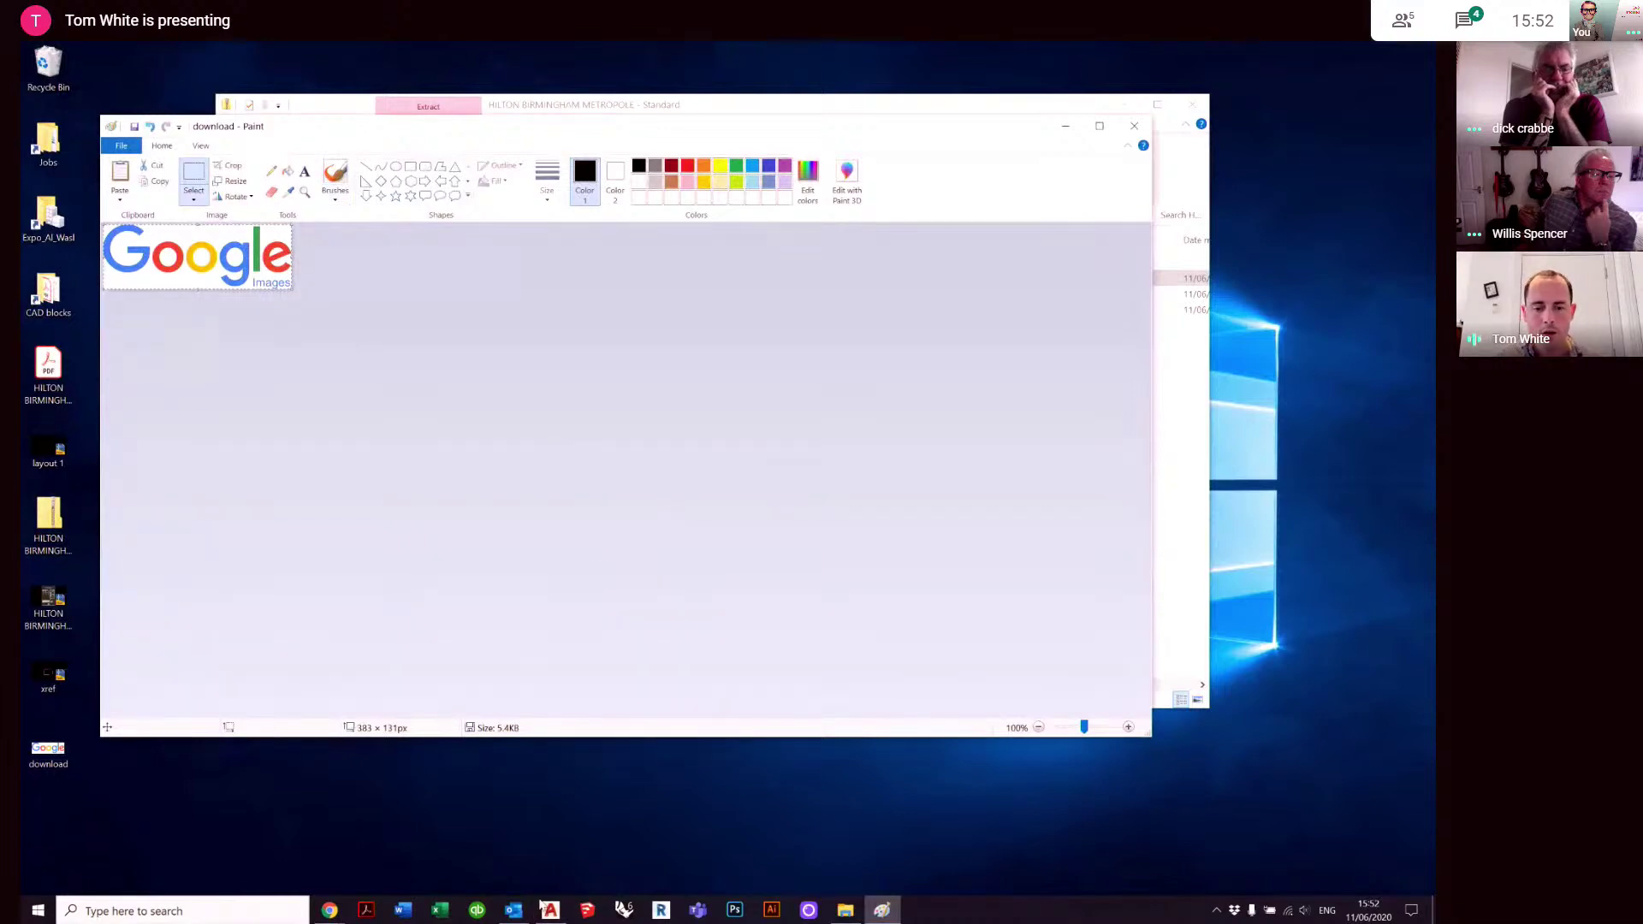
- Switch to AutoCAD and paste the copied picture beside the rectangle as an OLE object, accepting the default OLE text size
key(alt+Tab)
key(ctrl+v)
click(518, 518)
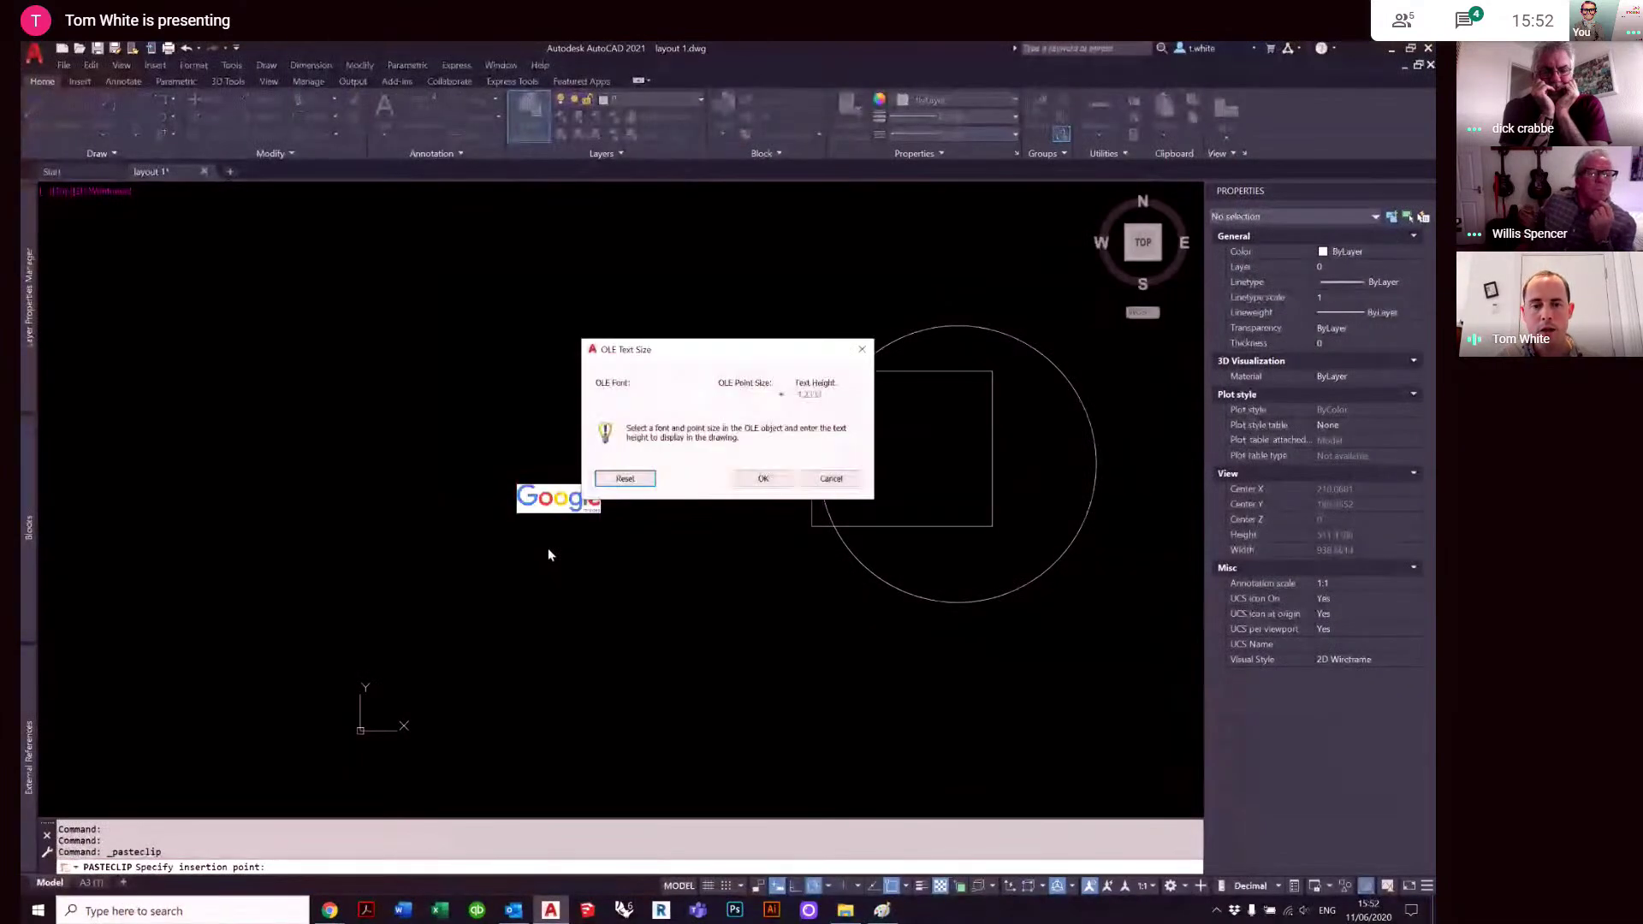
click(753, 477)
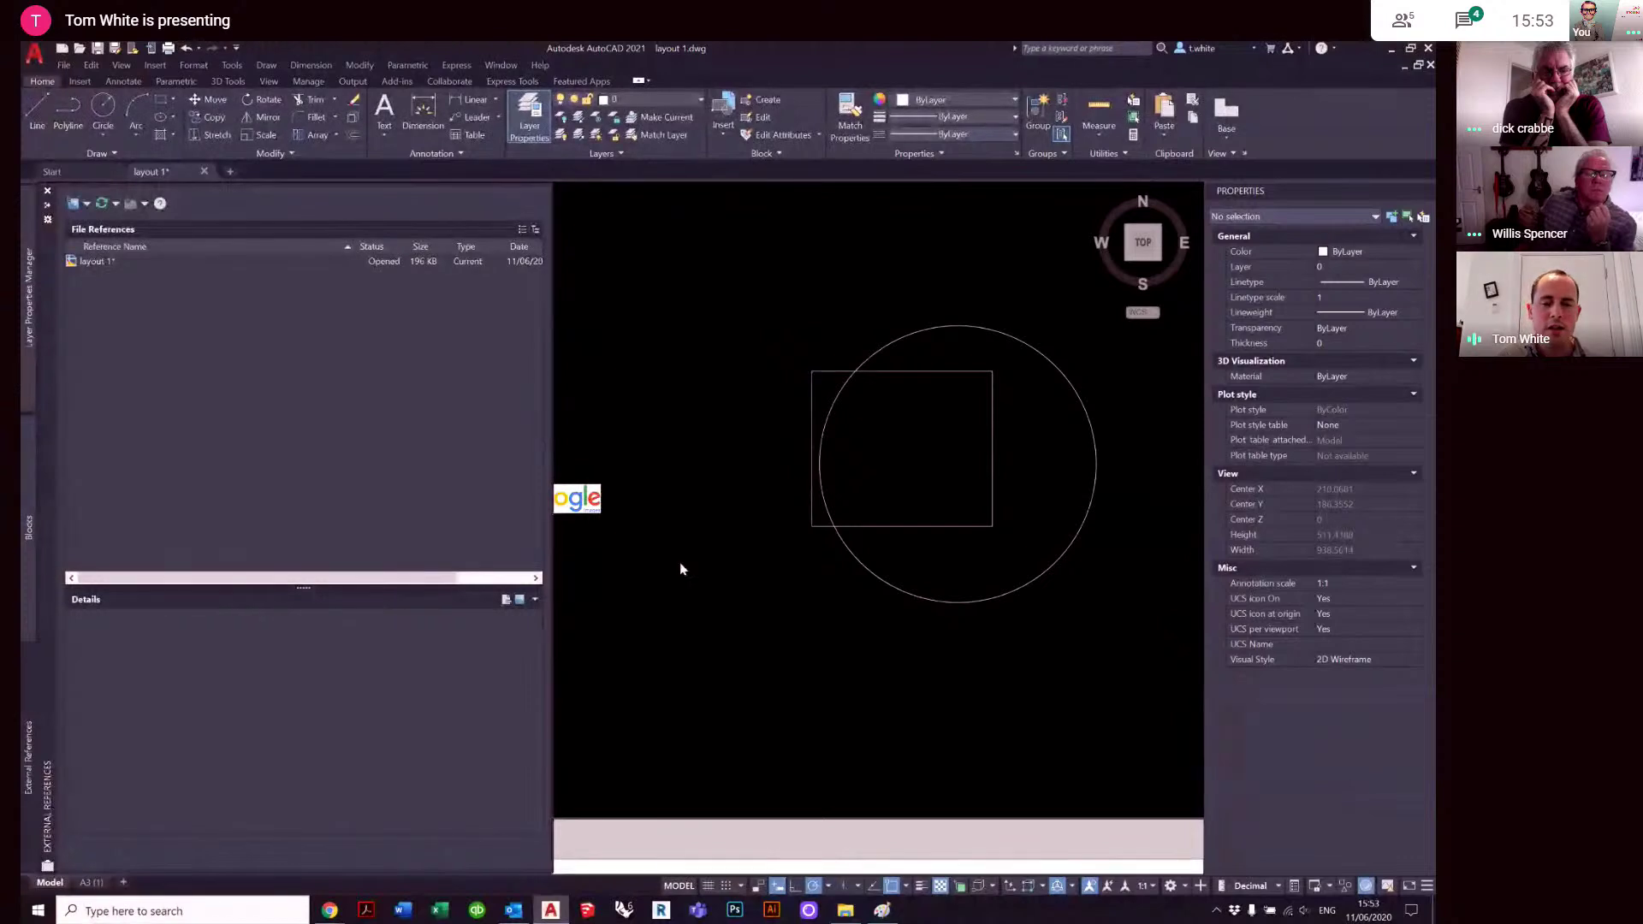
- Enlarge the pasted Google picture to about 250 by 85 units and check the drawing's external references list
click(604, 492)
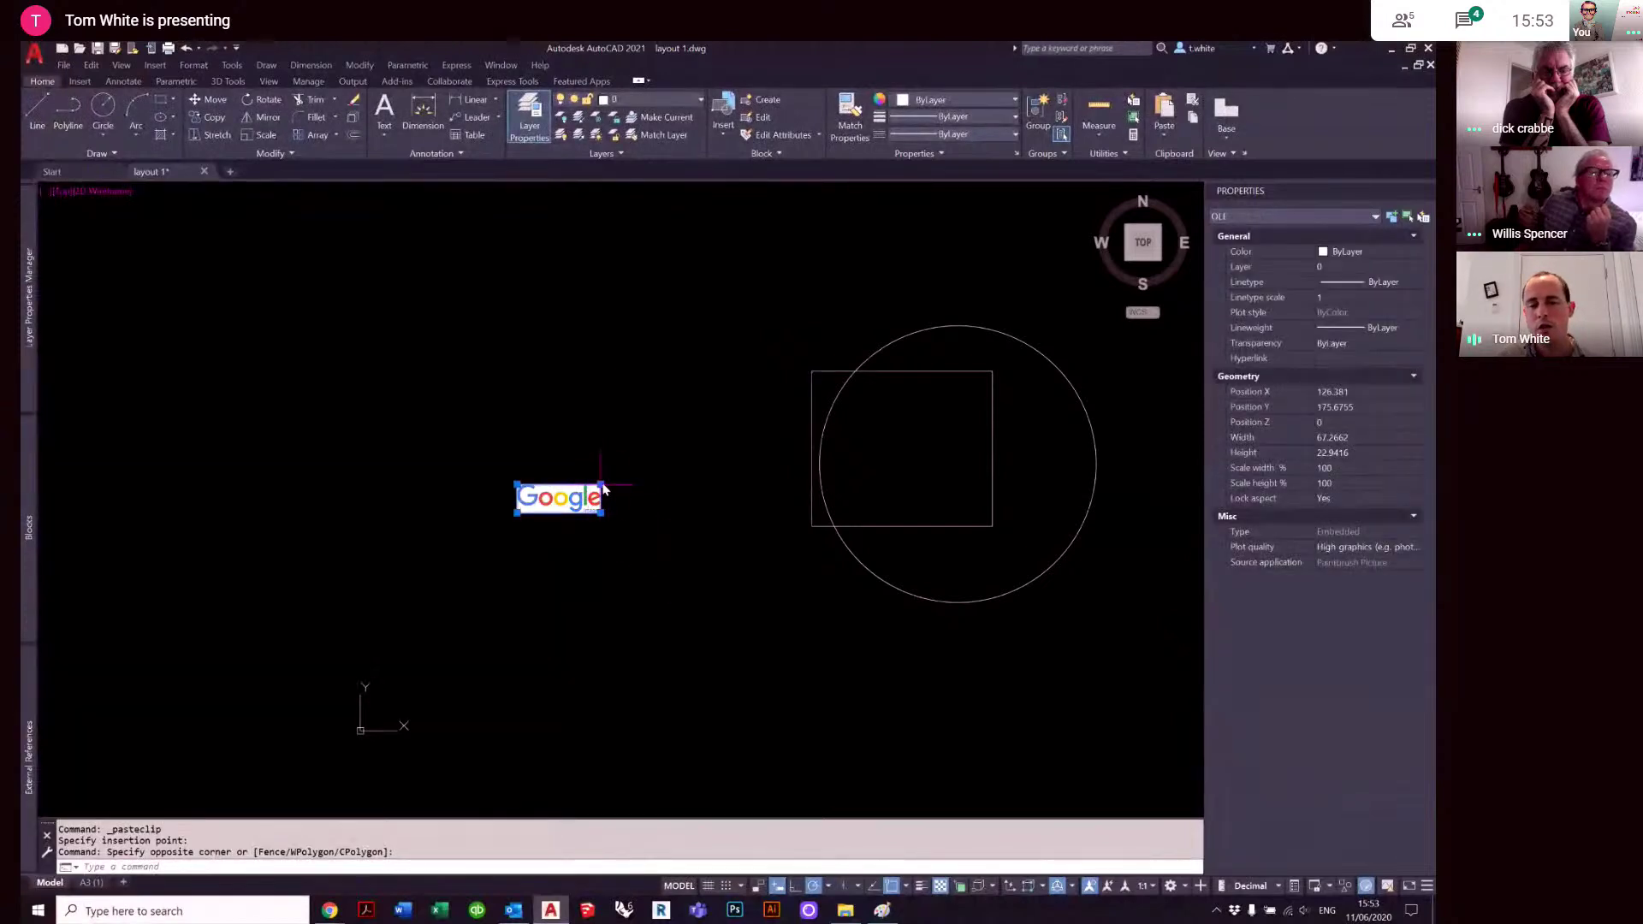
click(604, 485)
click(685, 412)
key(Escape)
key(Escape)
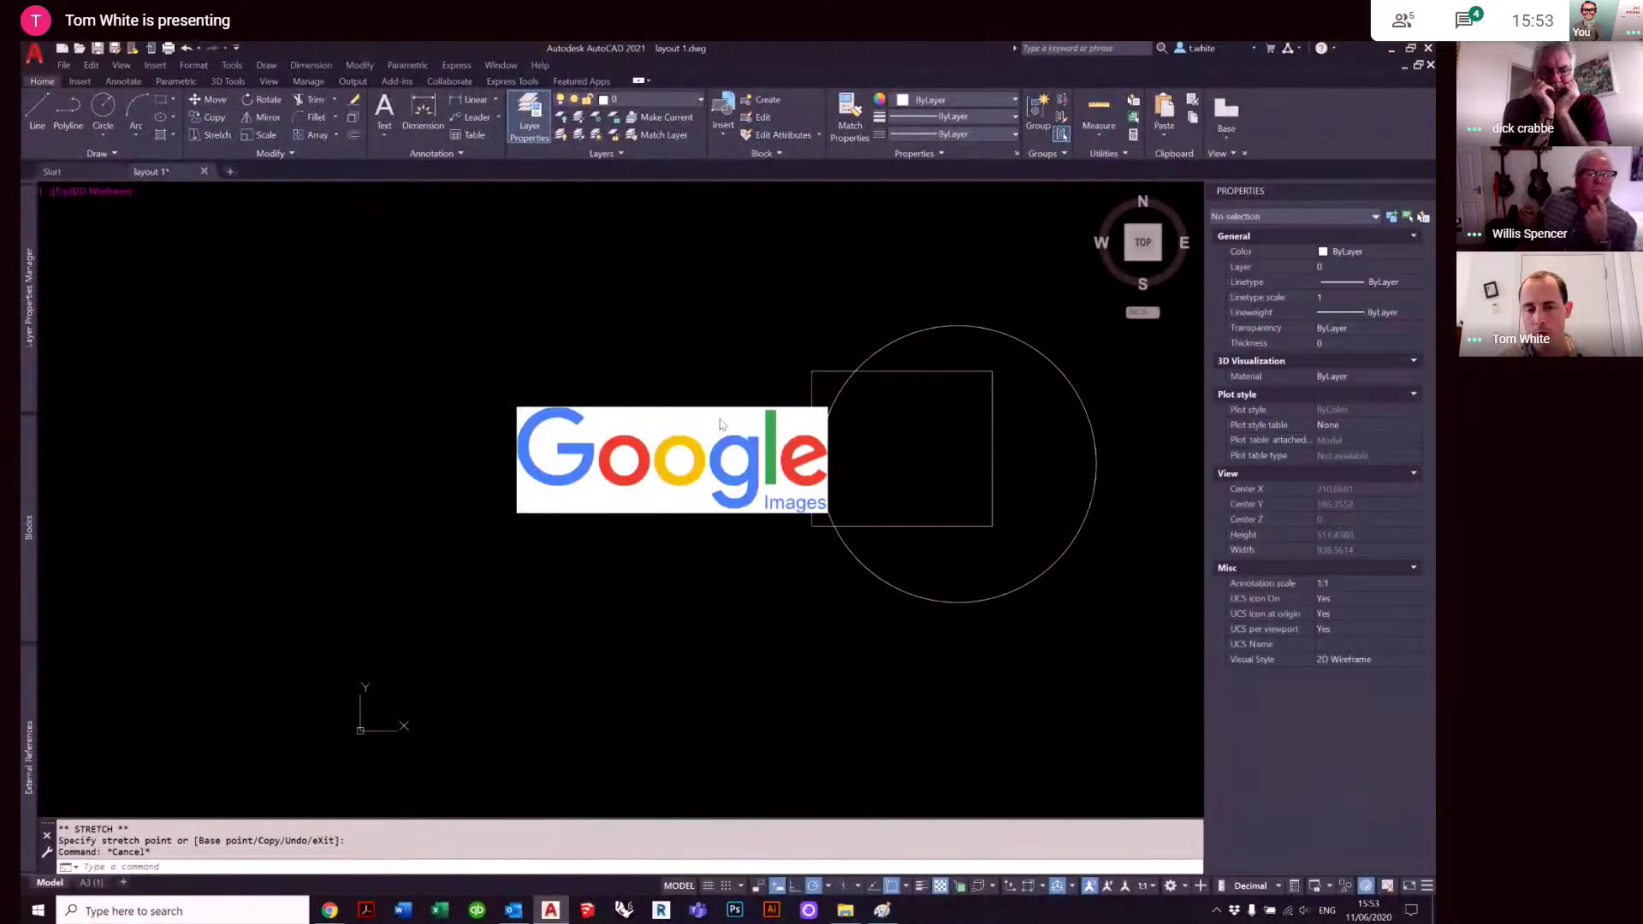
mouse_move(24, 733)
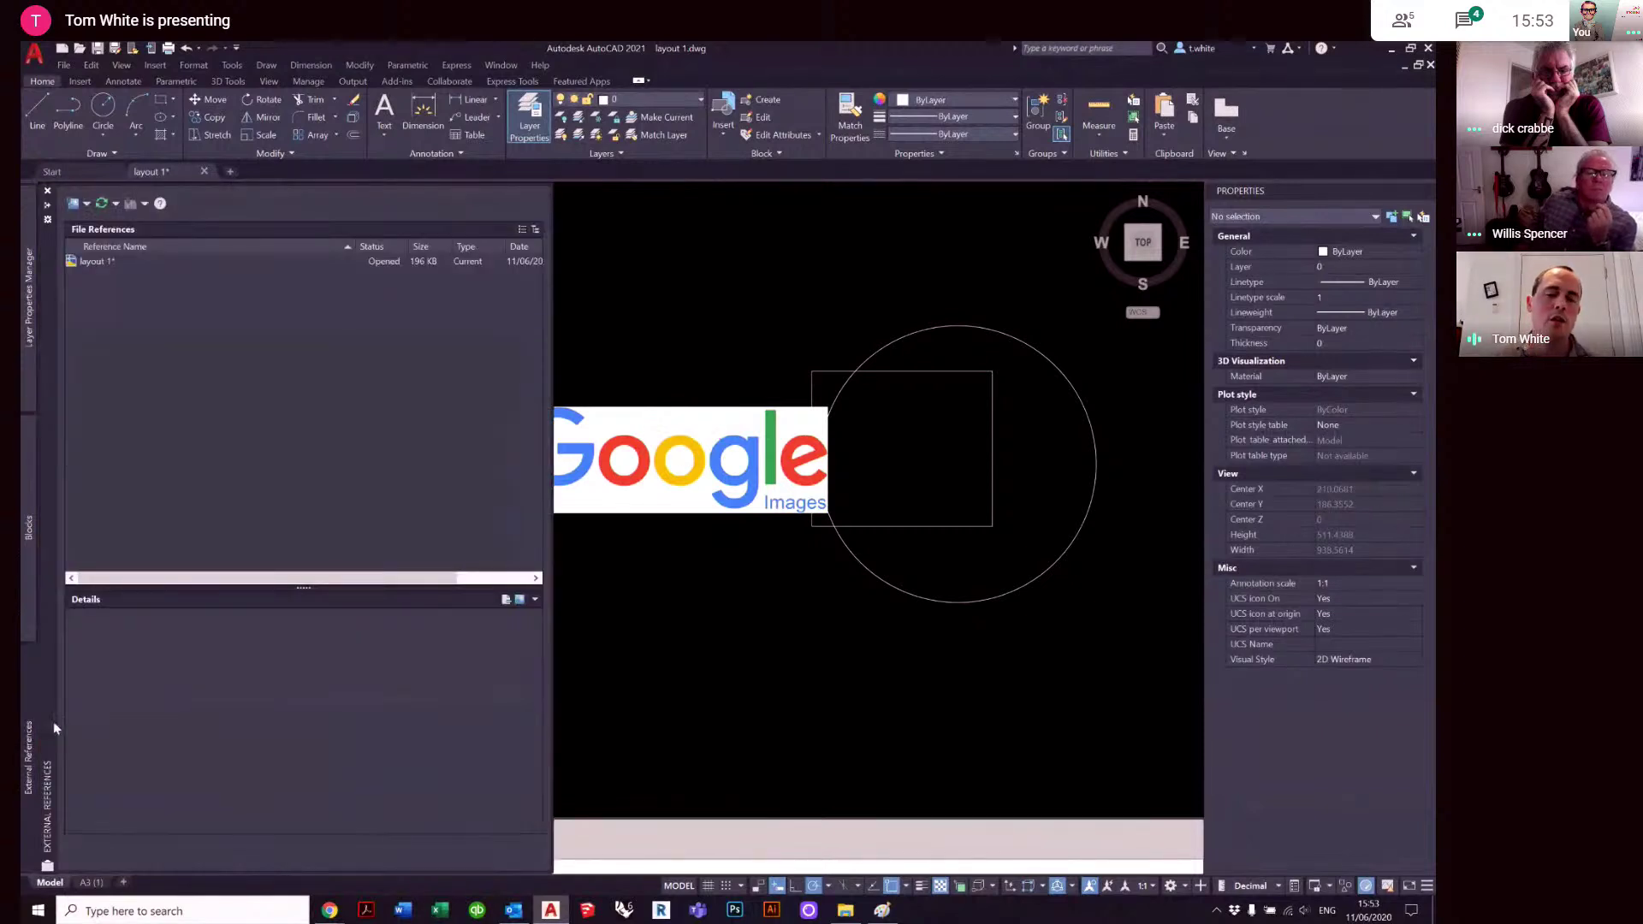
click(724, 597)
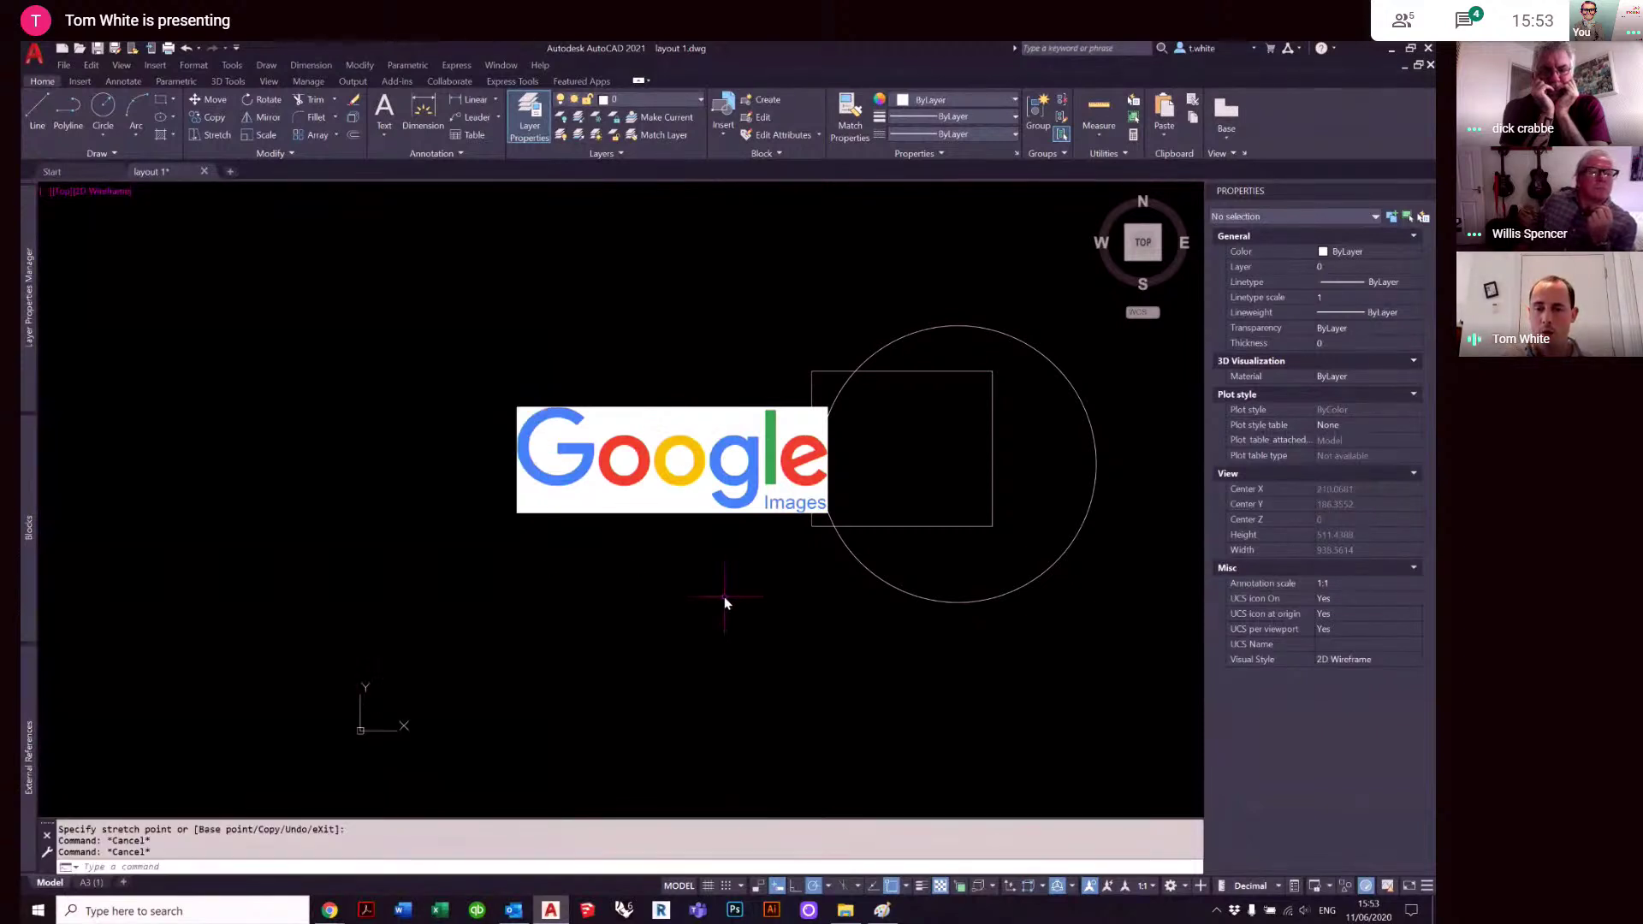
- Scale the pasted Google picture down by its upper corner until it clears the rectangle and circle
click(676, 511)
scroll(837, 408, up, 4)
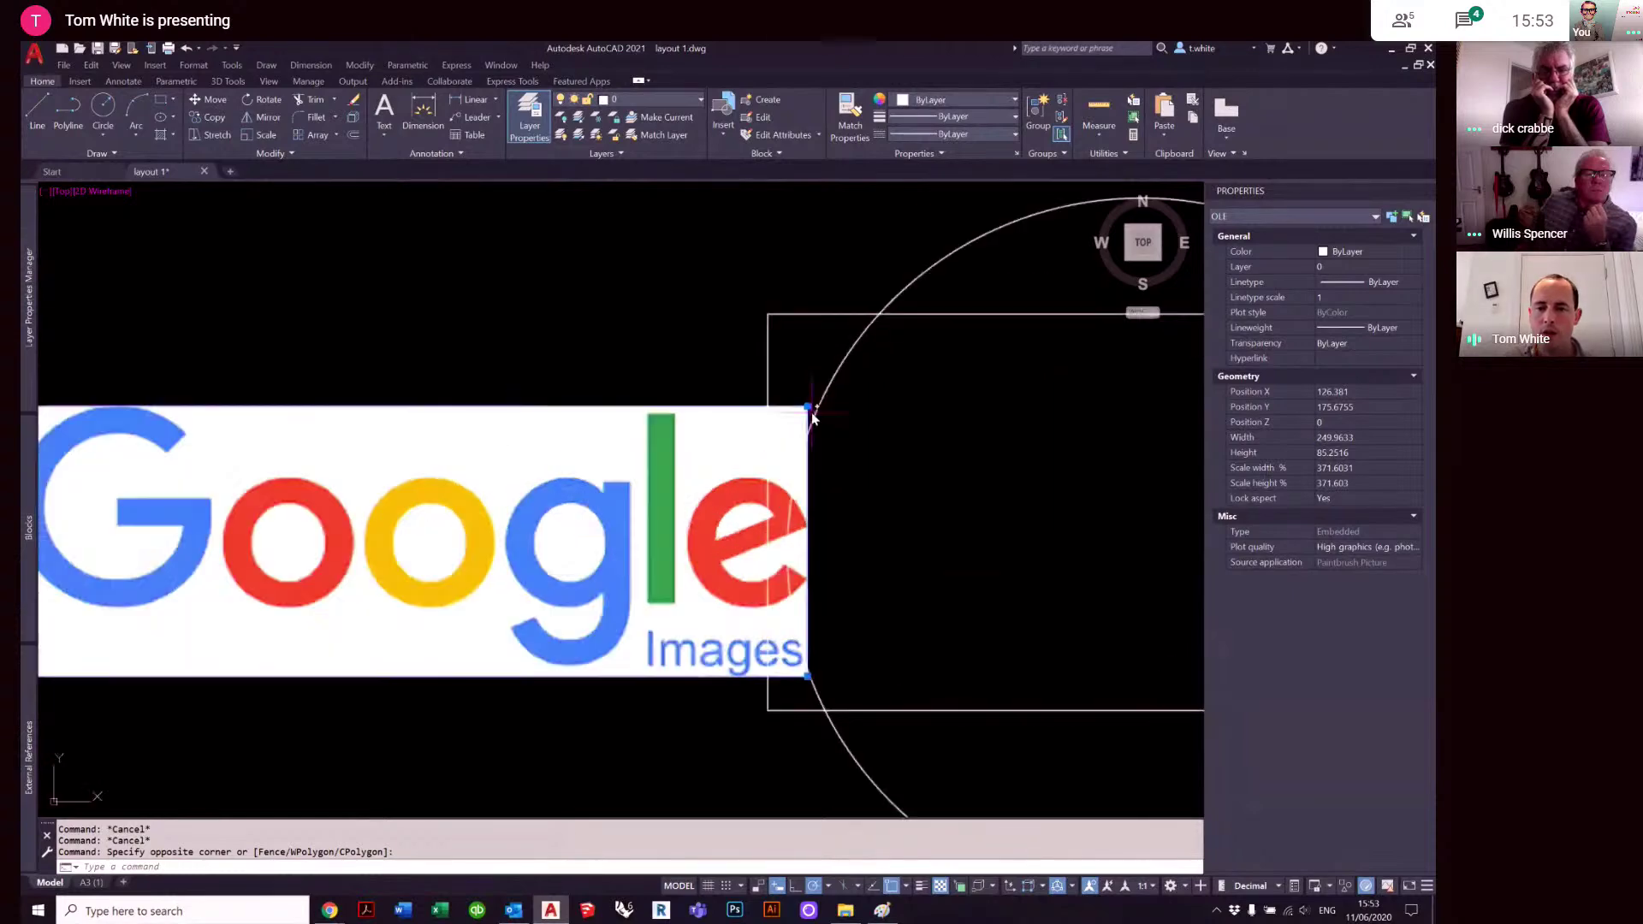
click(808, 407)
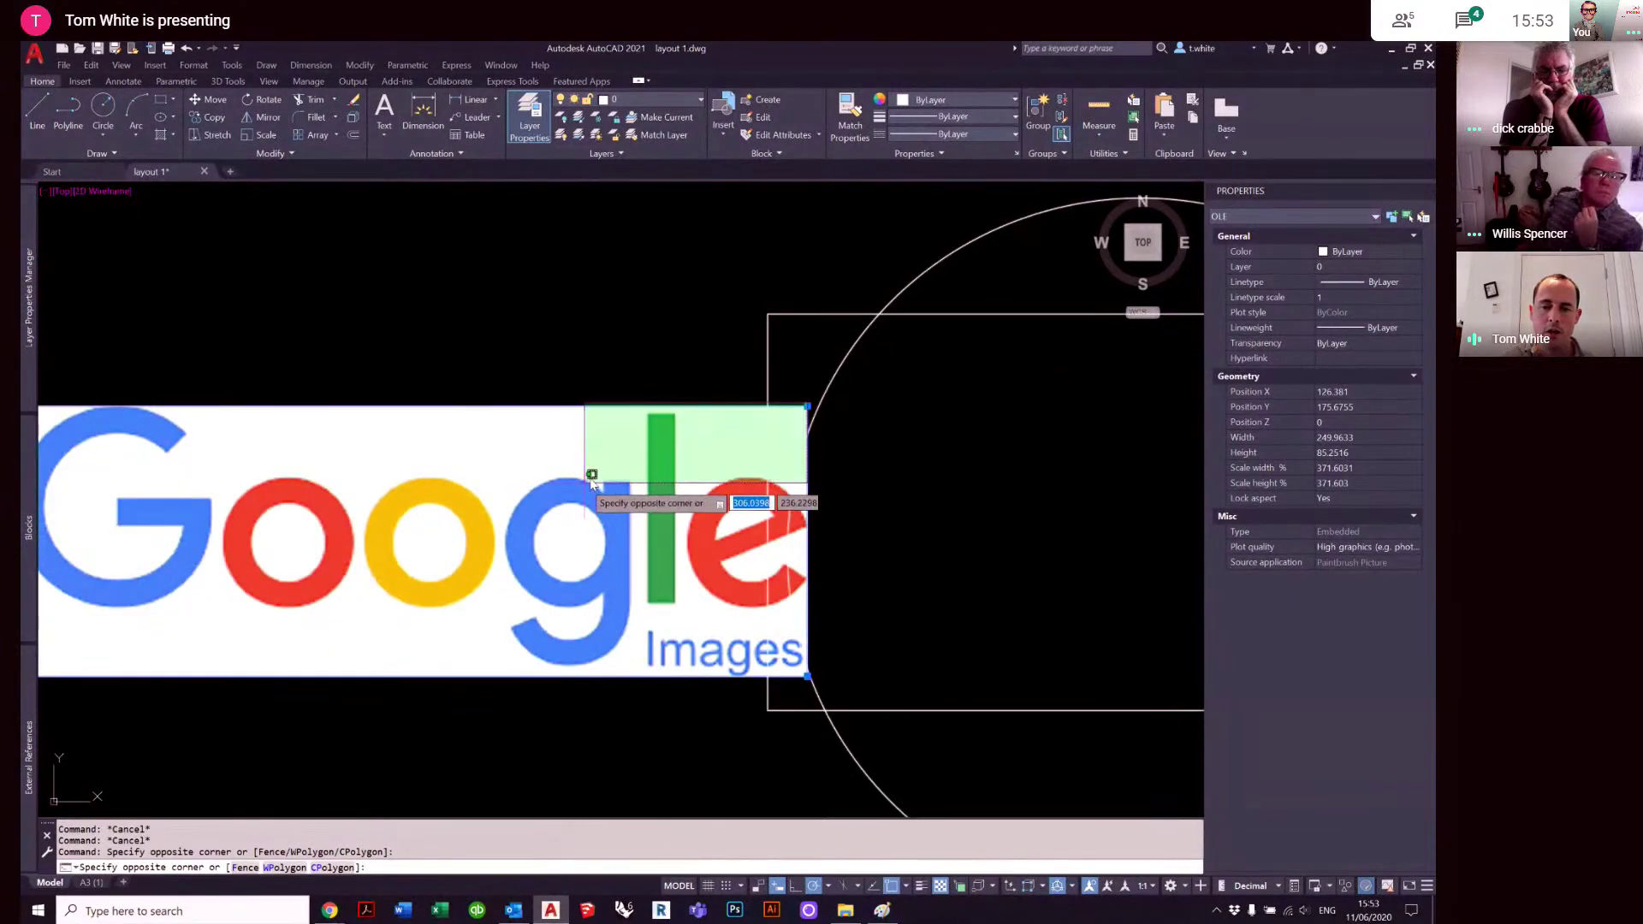
key(Escape)
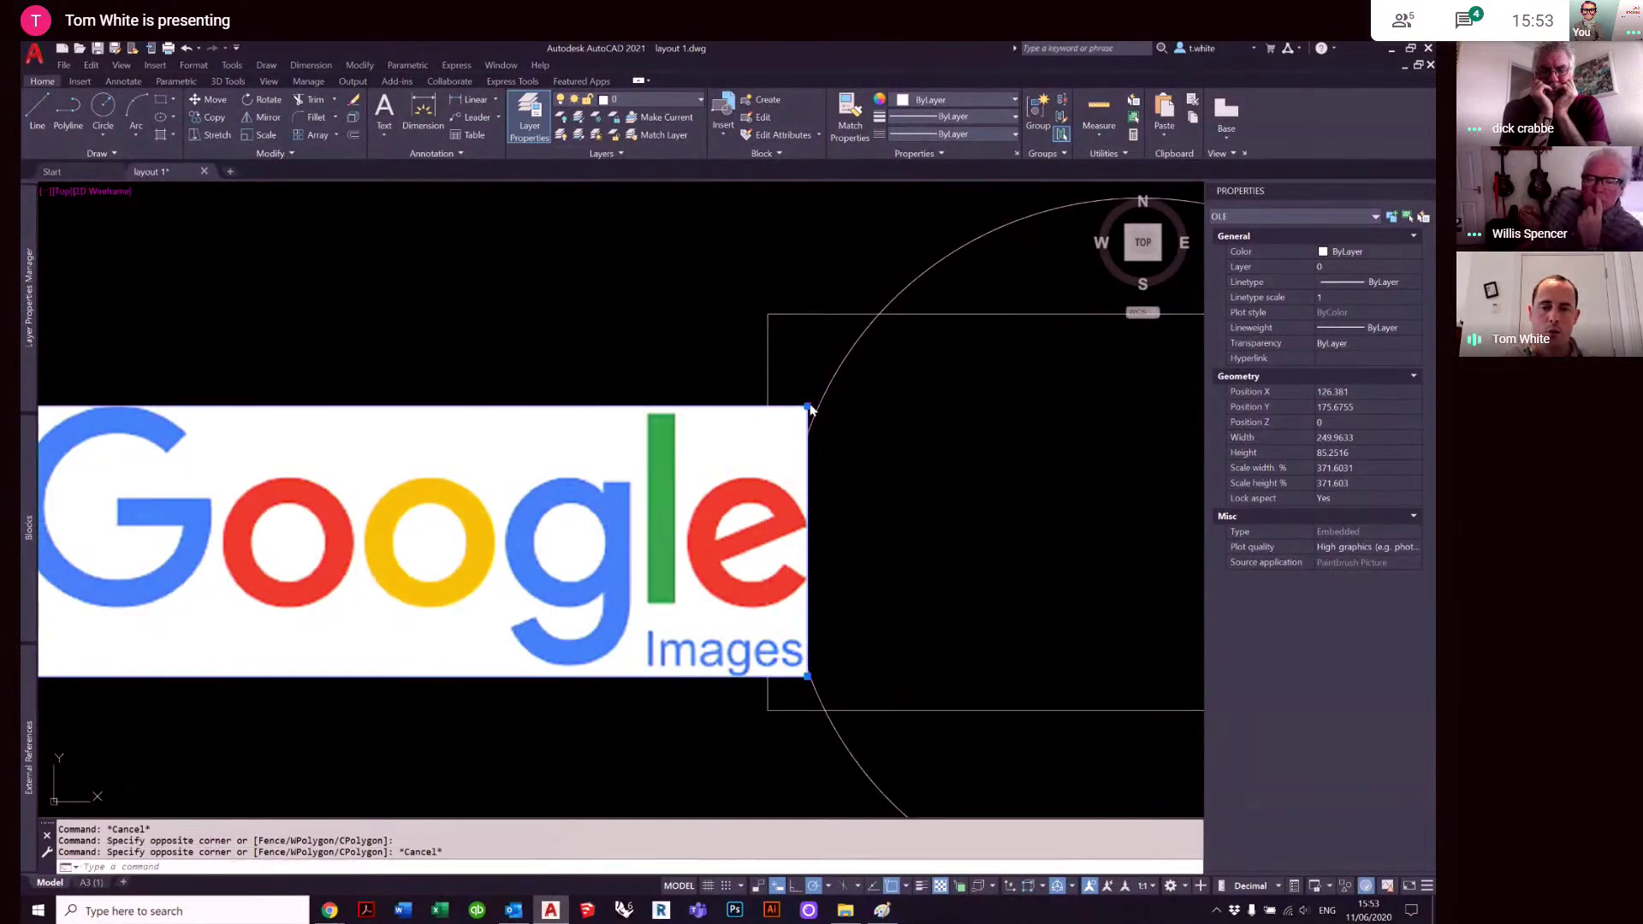
click(808, 408)
scroll(638, 464, down, 5)
key(Escape)
key(Escape)
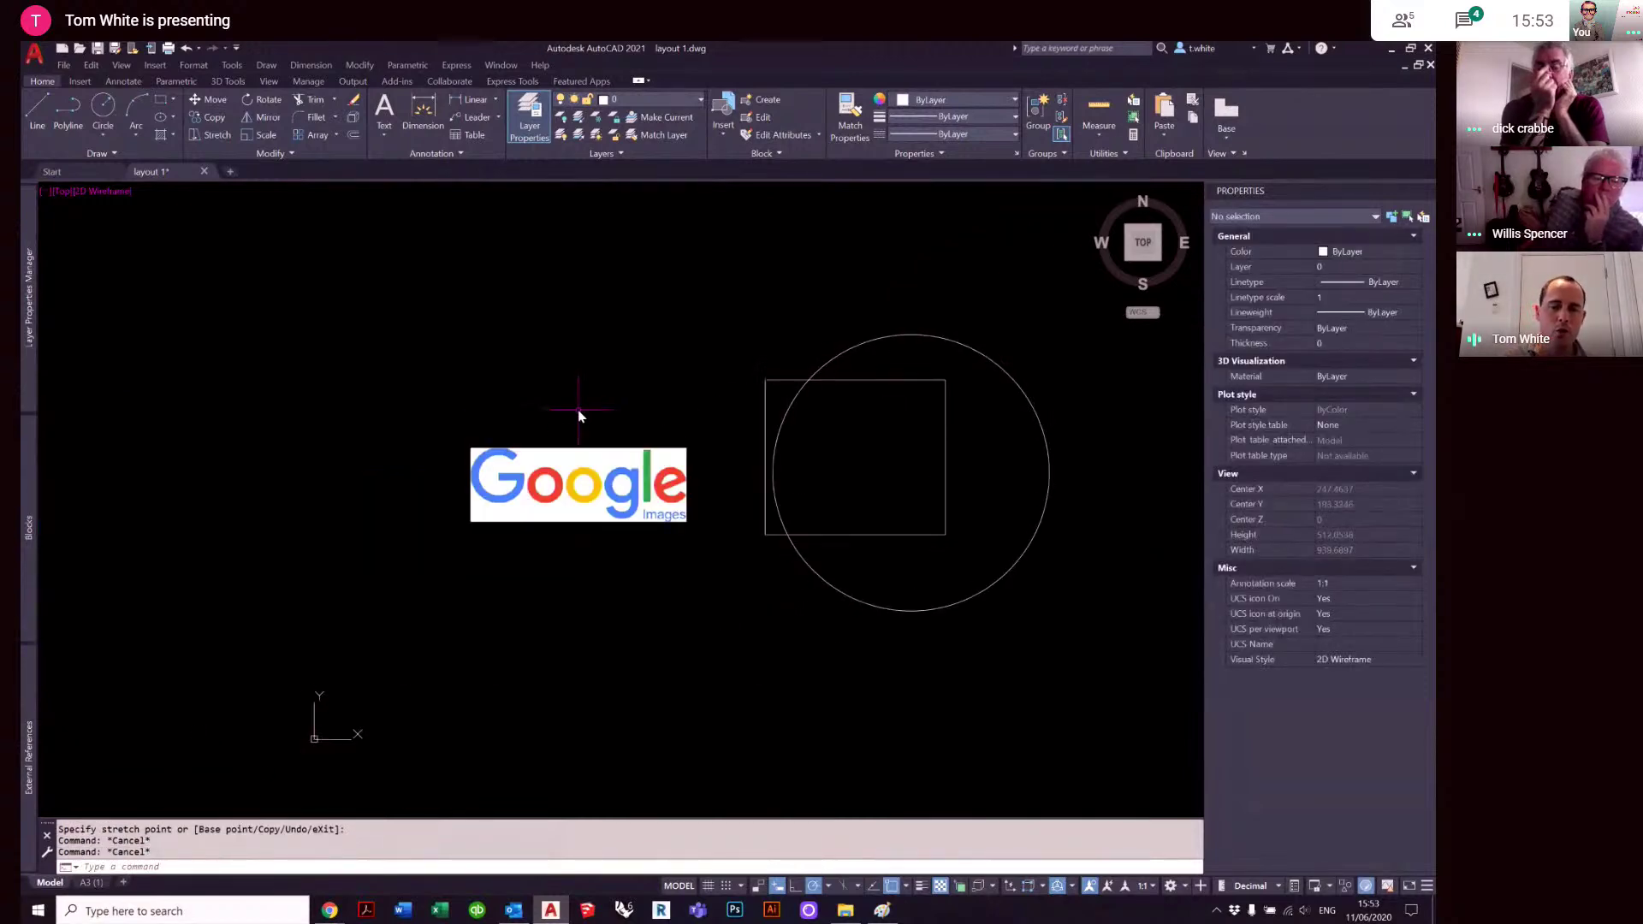
scroll(575, 448, up, 2)
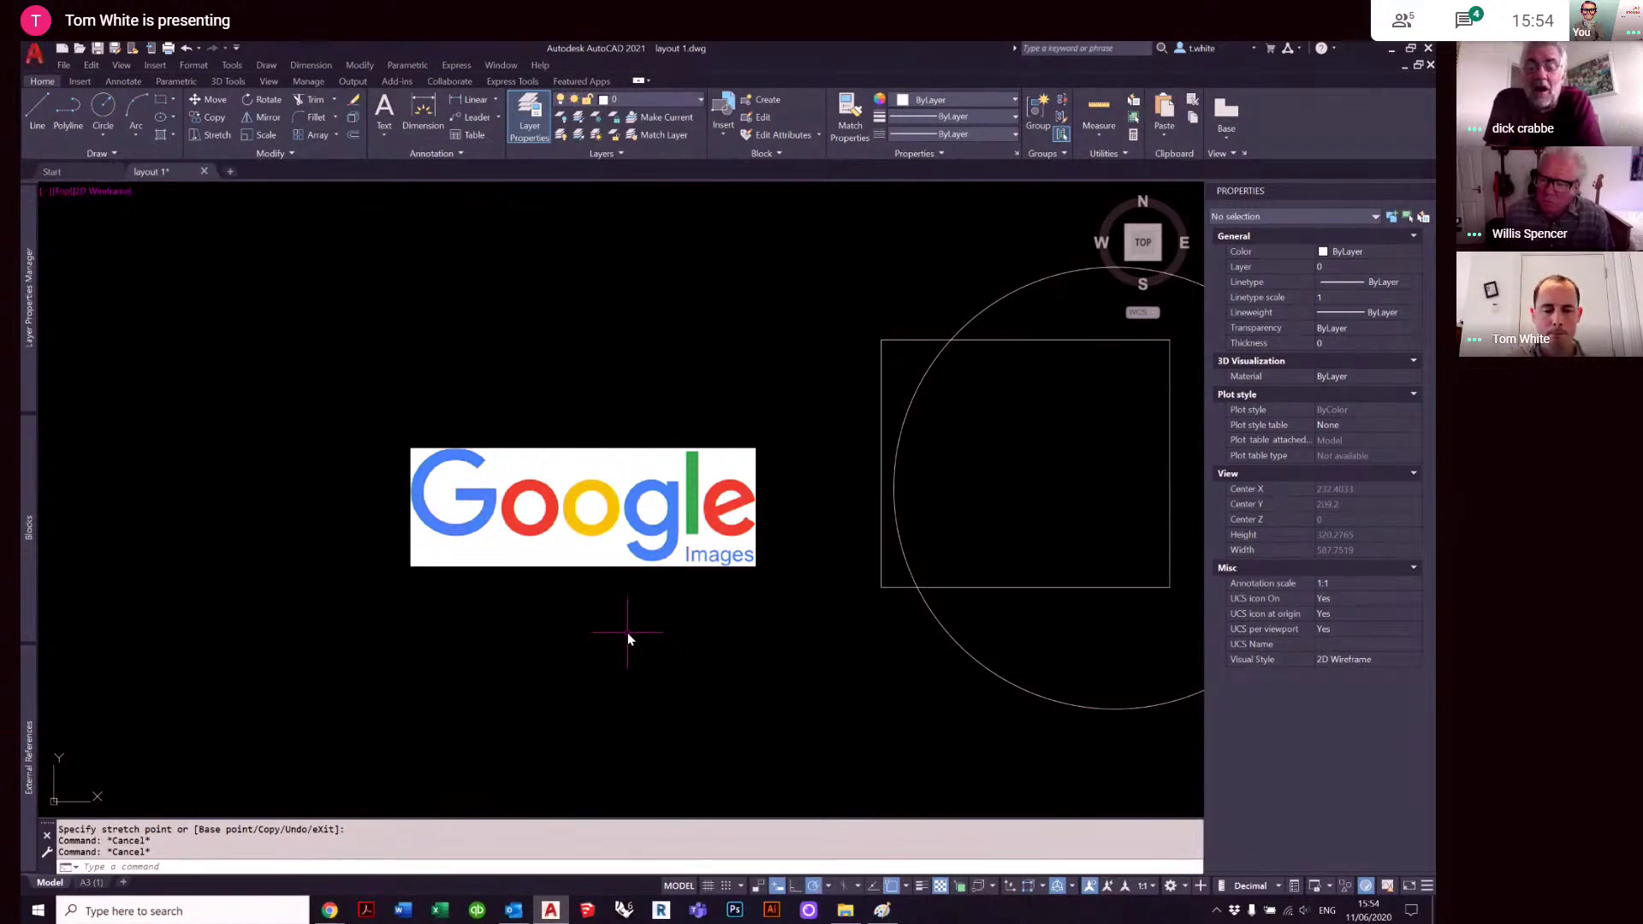
- Switch to the Google Meet window in Chrome and stop sharing the screen
click(329, 910)
click(397, 876)
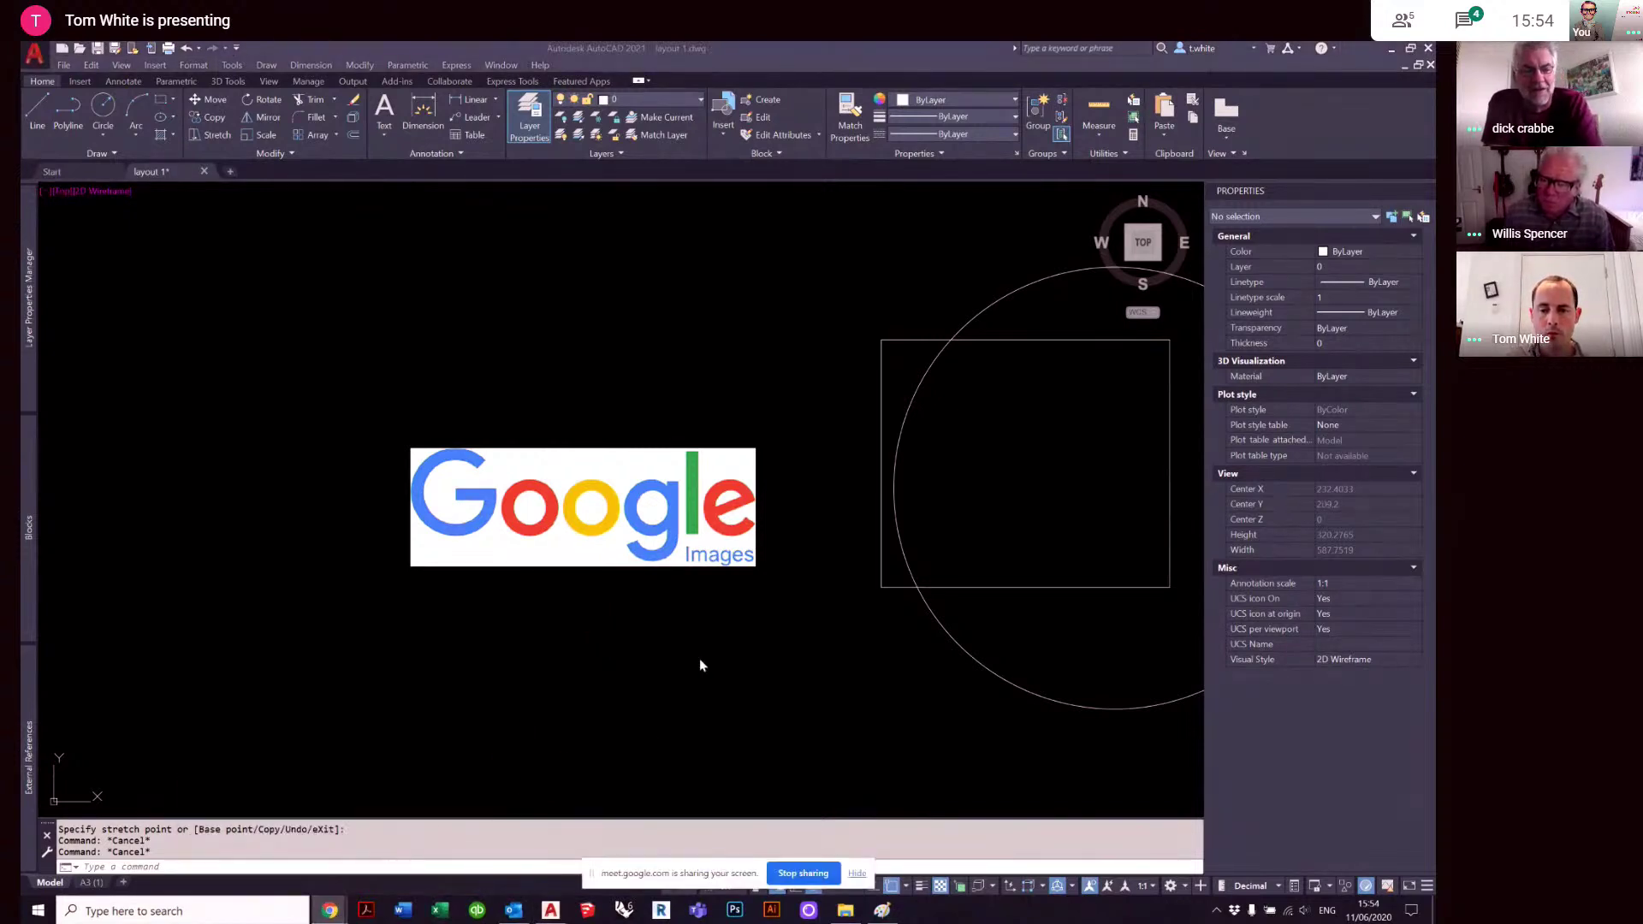
click(800, 873)
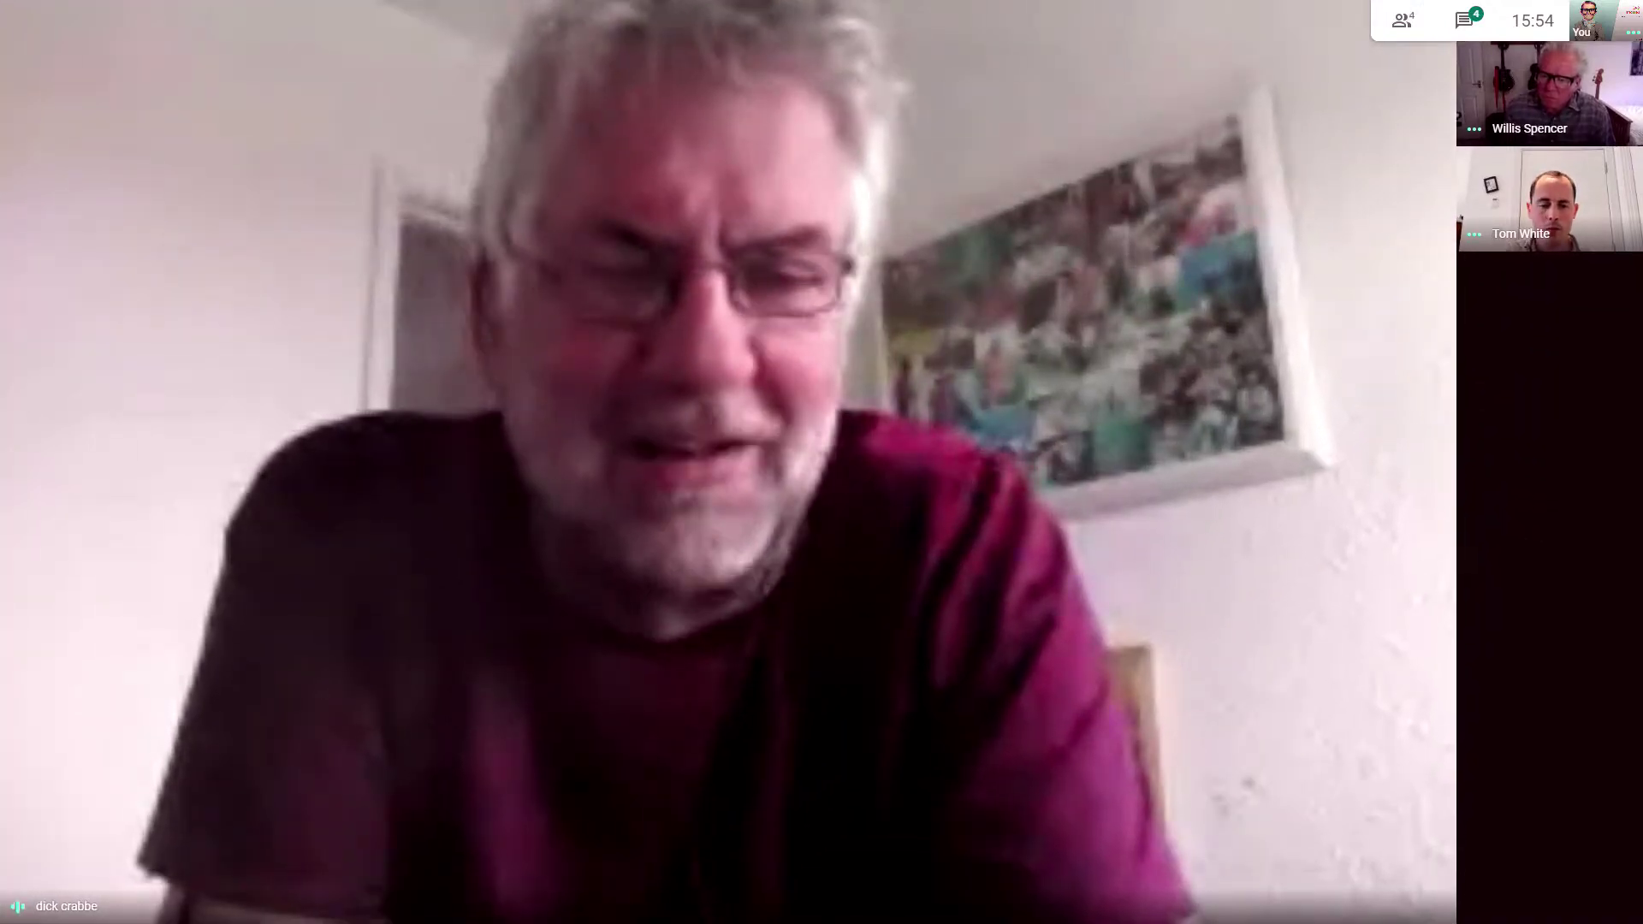